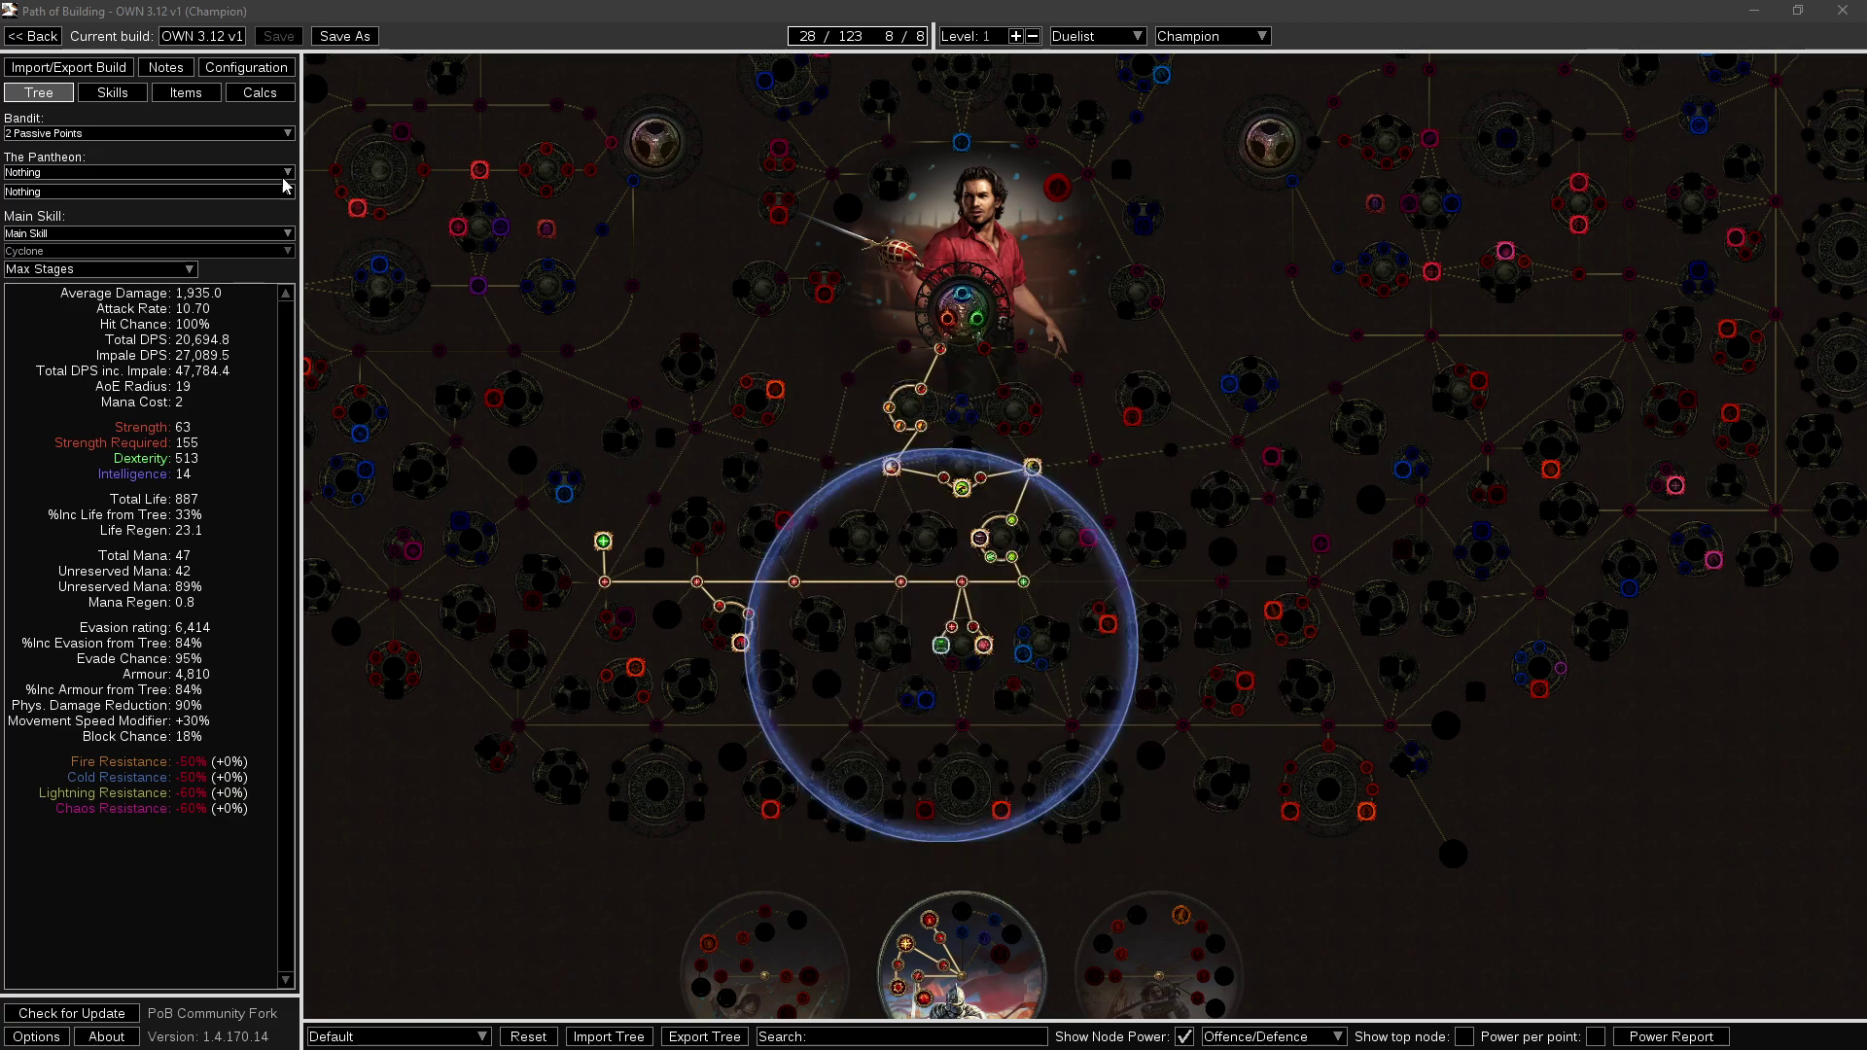
Review the equipped items and the main skill's gems, and turn off the node power display on the passive tree.
left_click(178, 98)
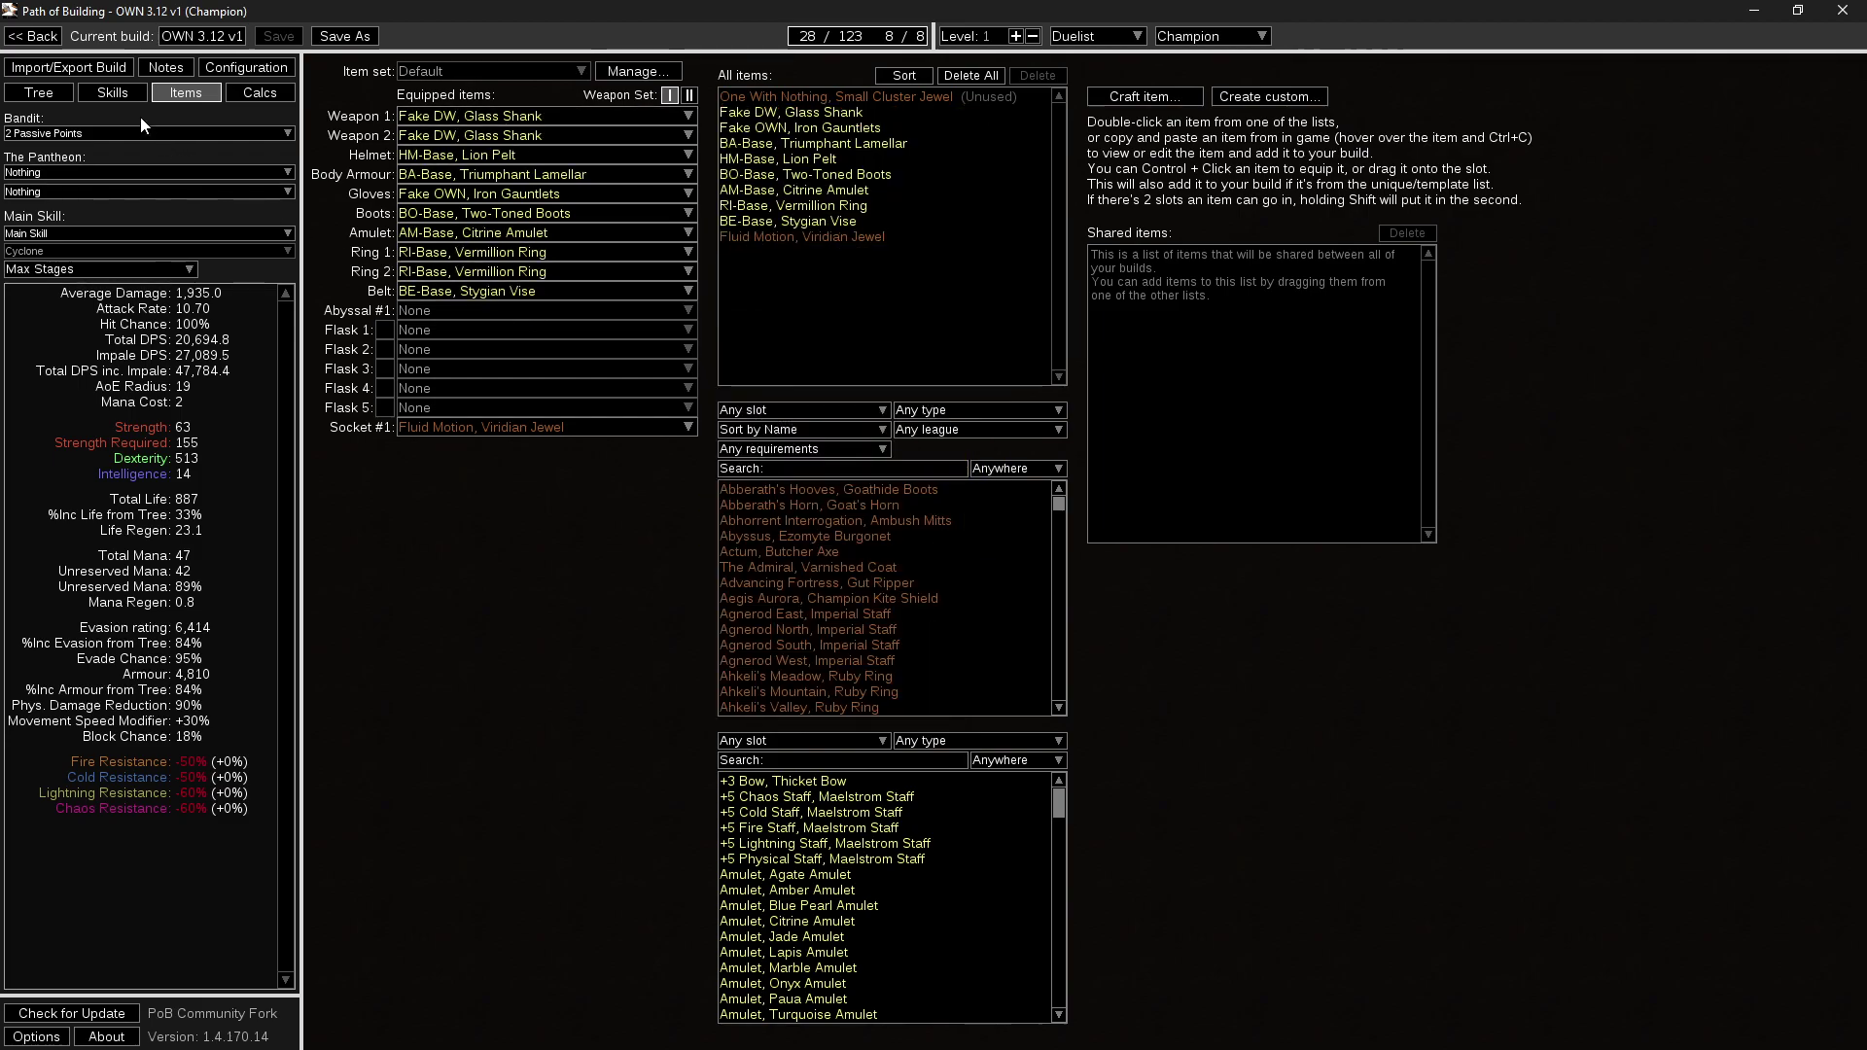
left_click(121, 96)
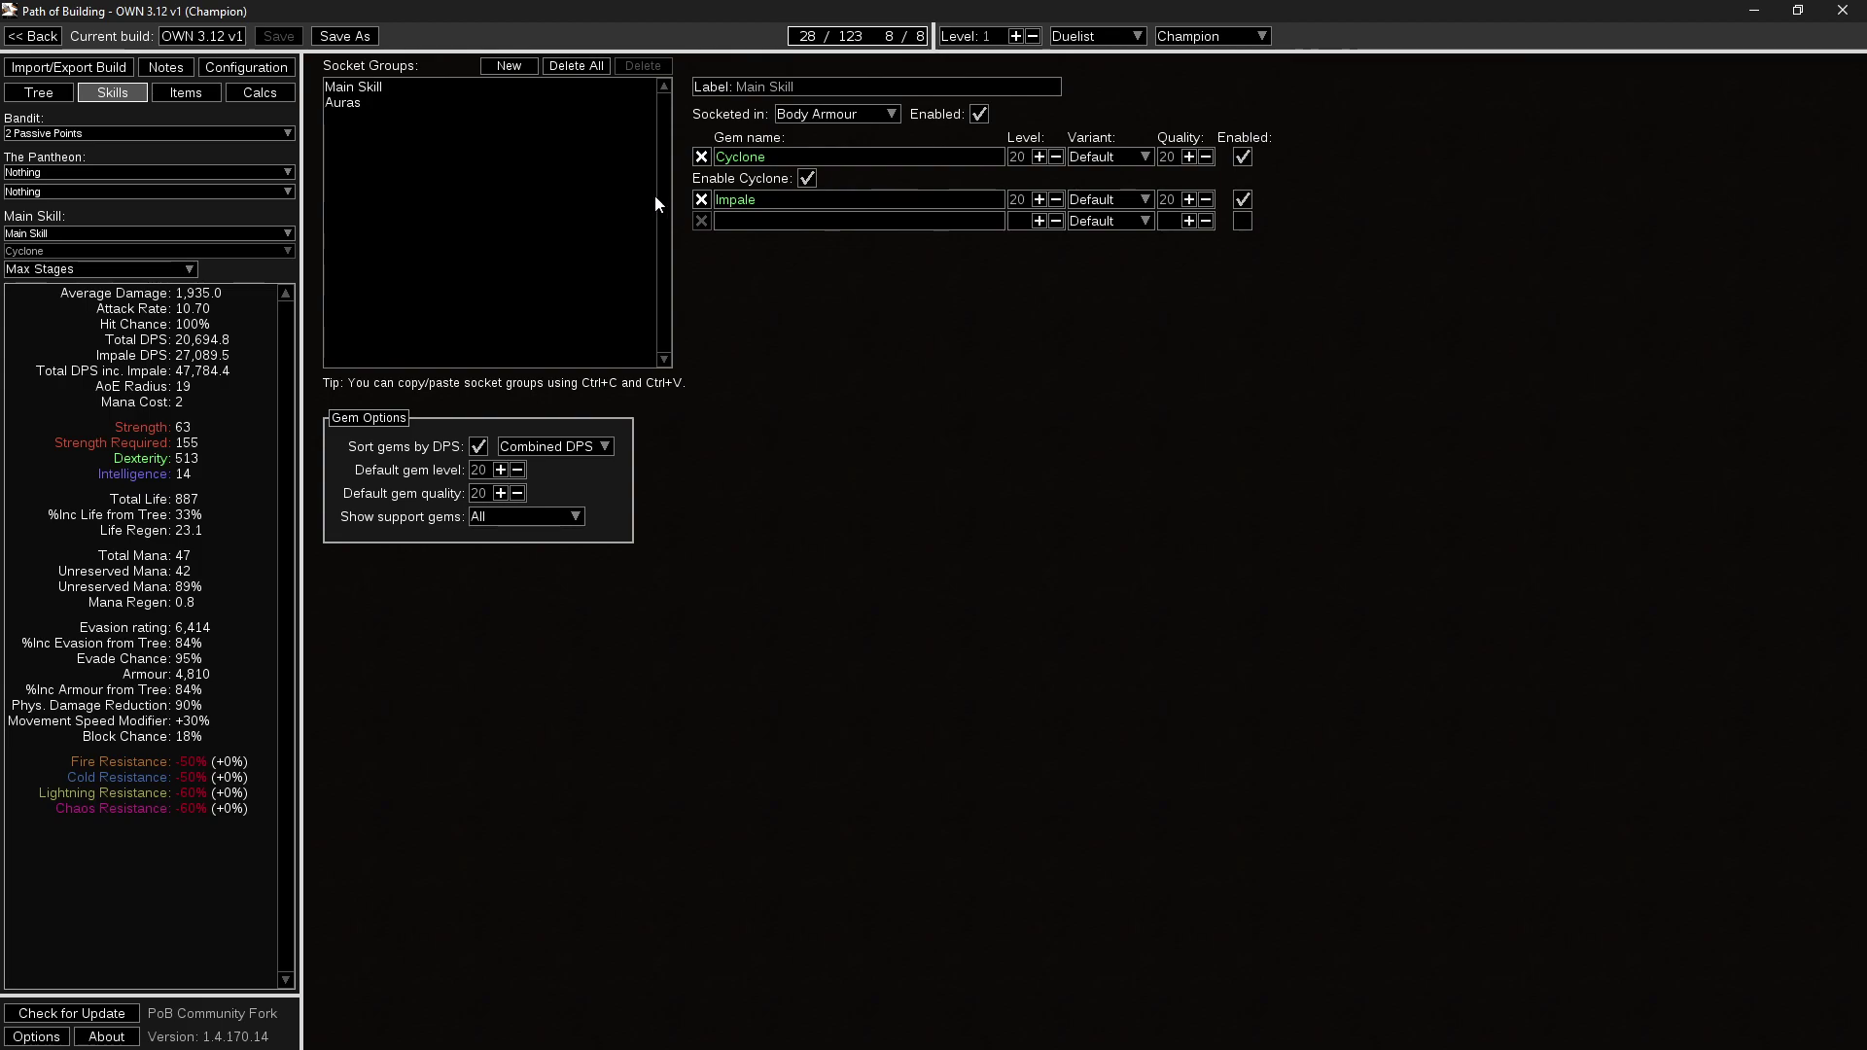
left_click(43, 95)
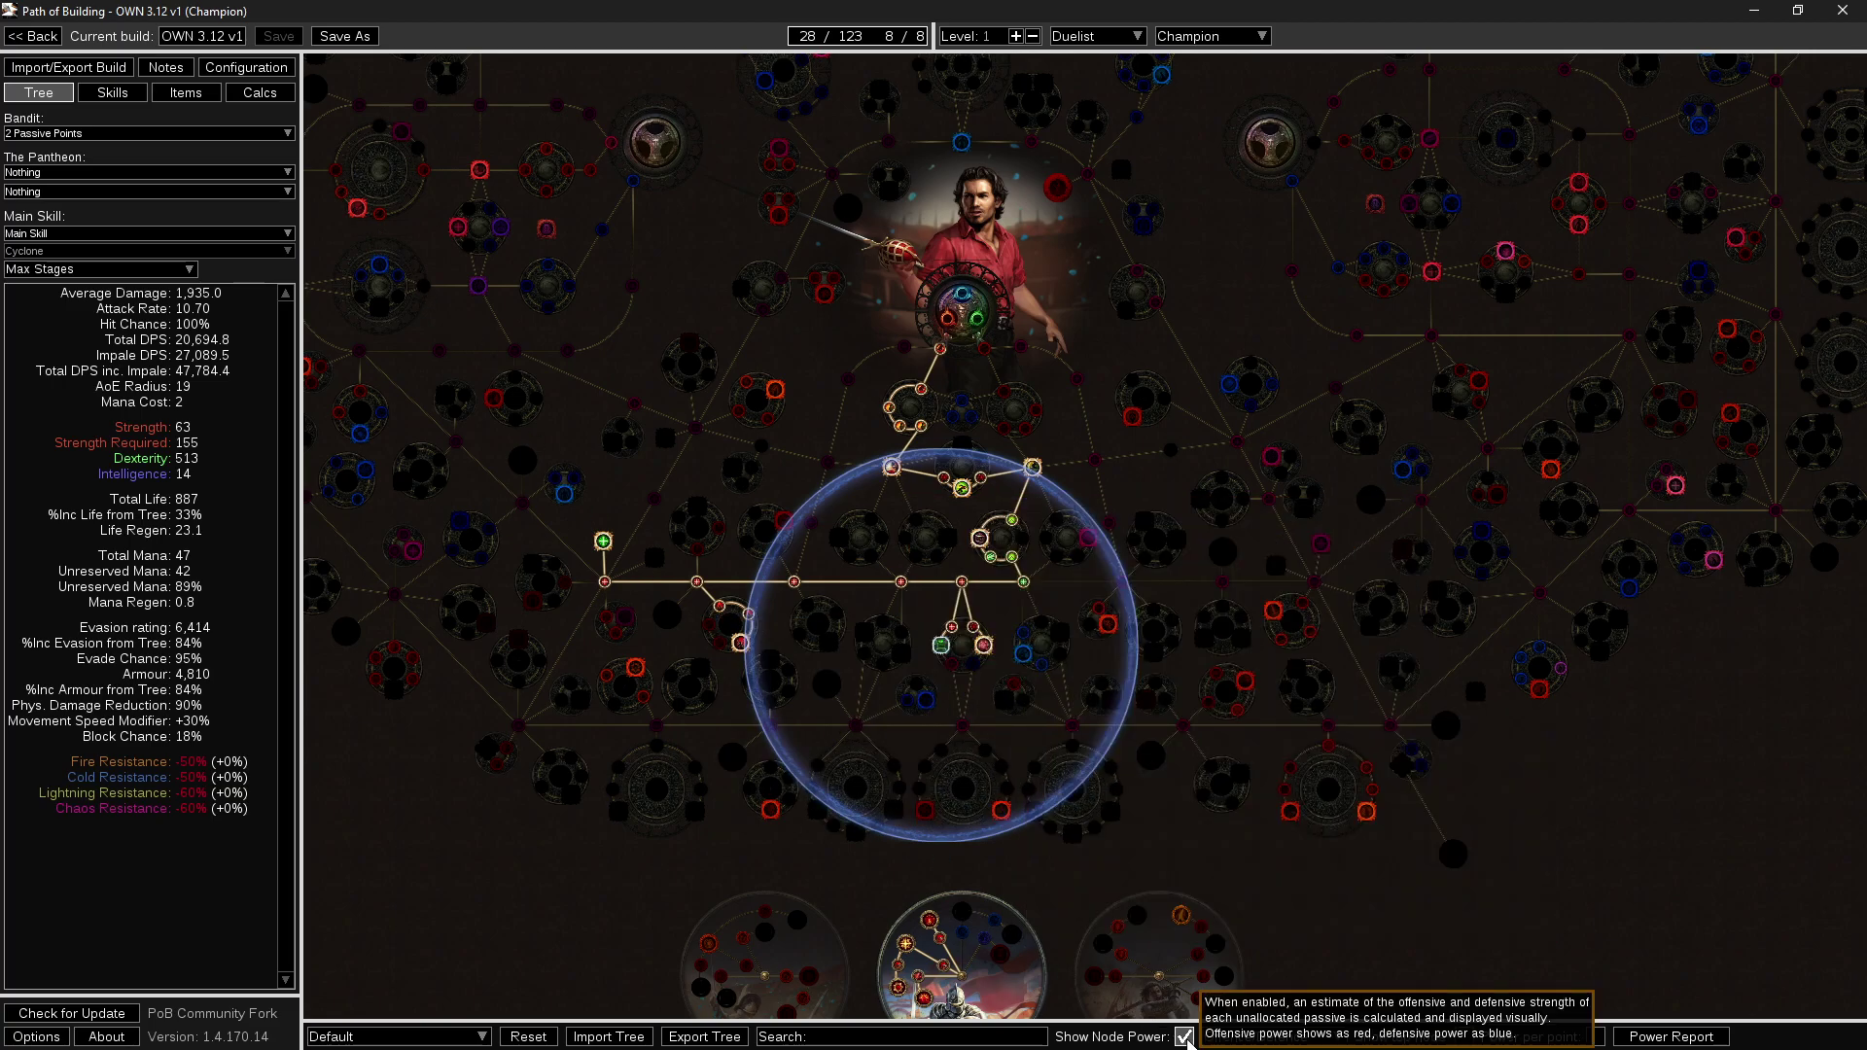
left_click(1185, 1037)
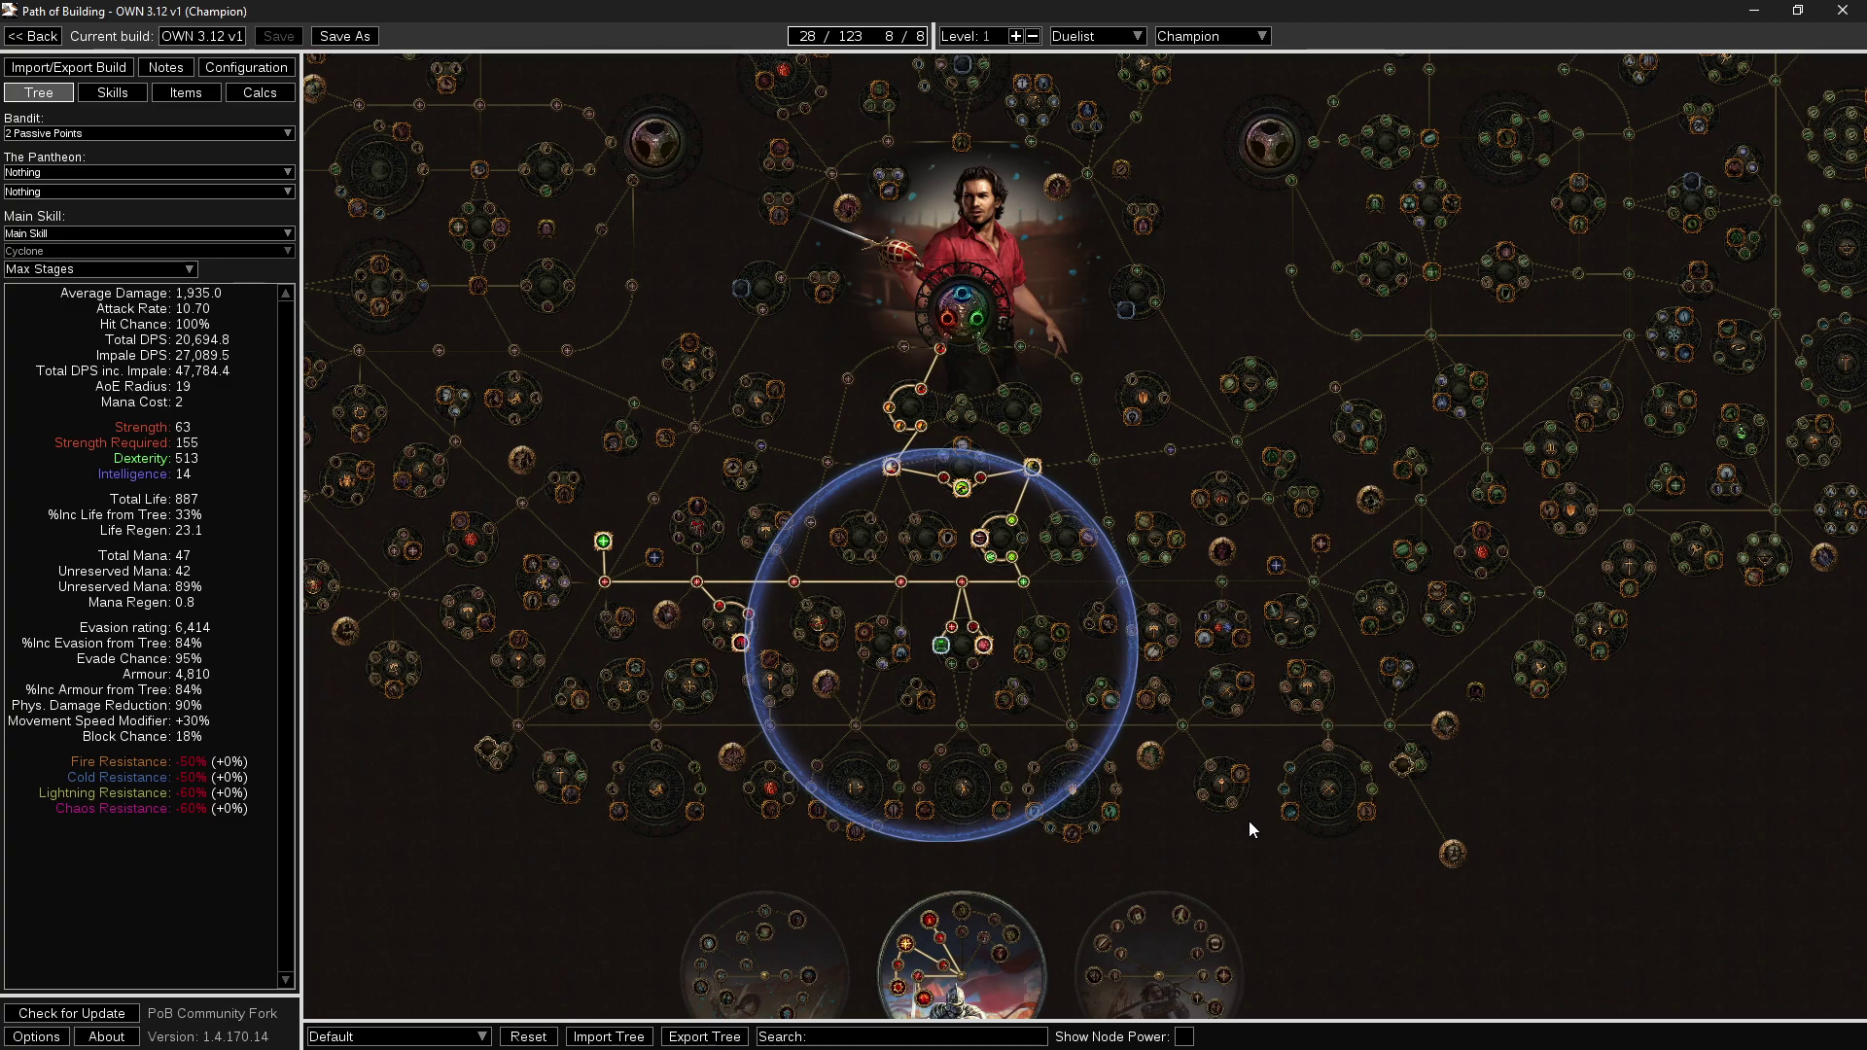
Allocate the path to the jewel socket at the lower-left edge of the passive tree.
left_click_drag(1240, 820, 1210, 808)
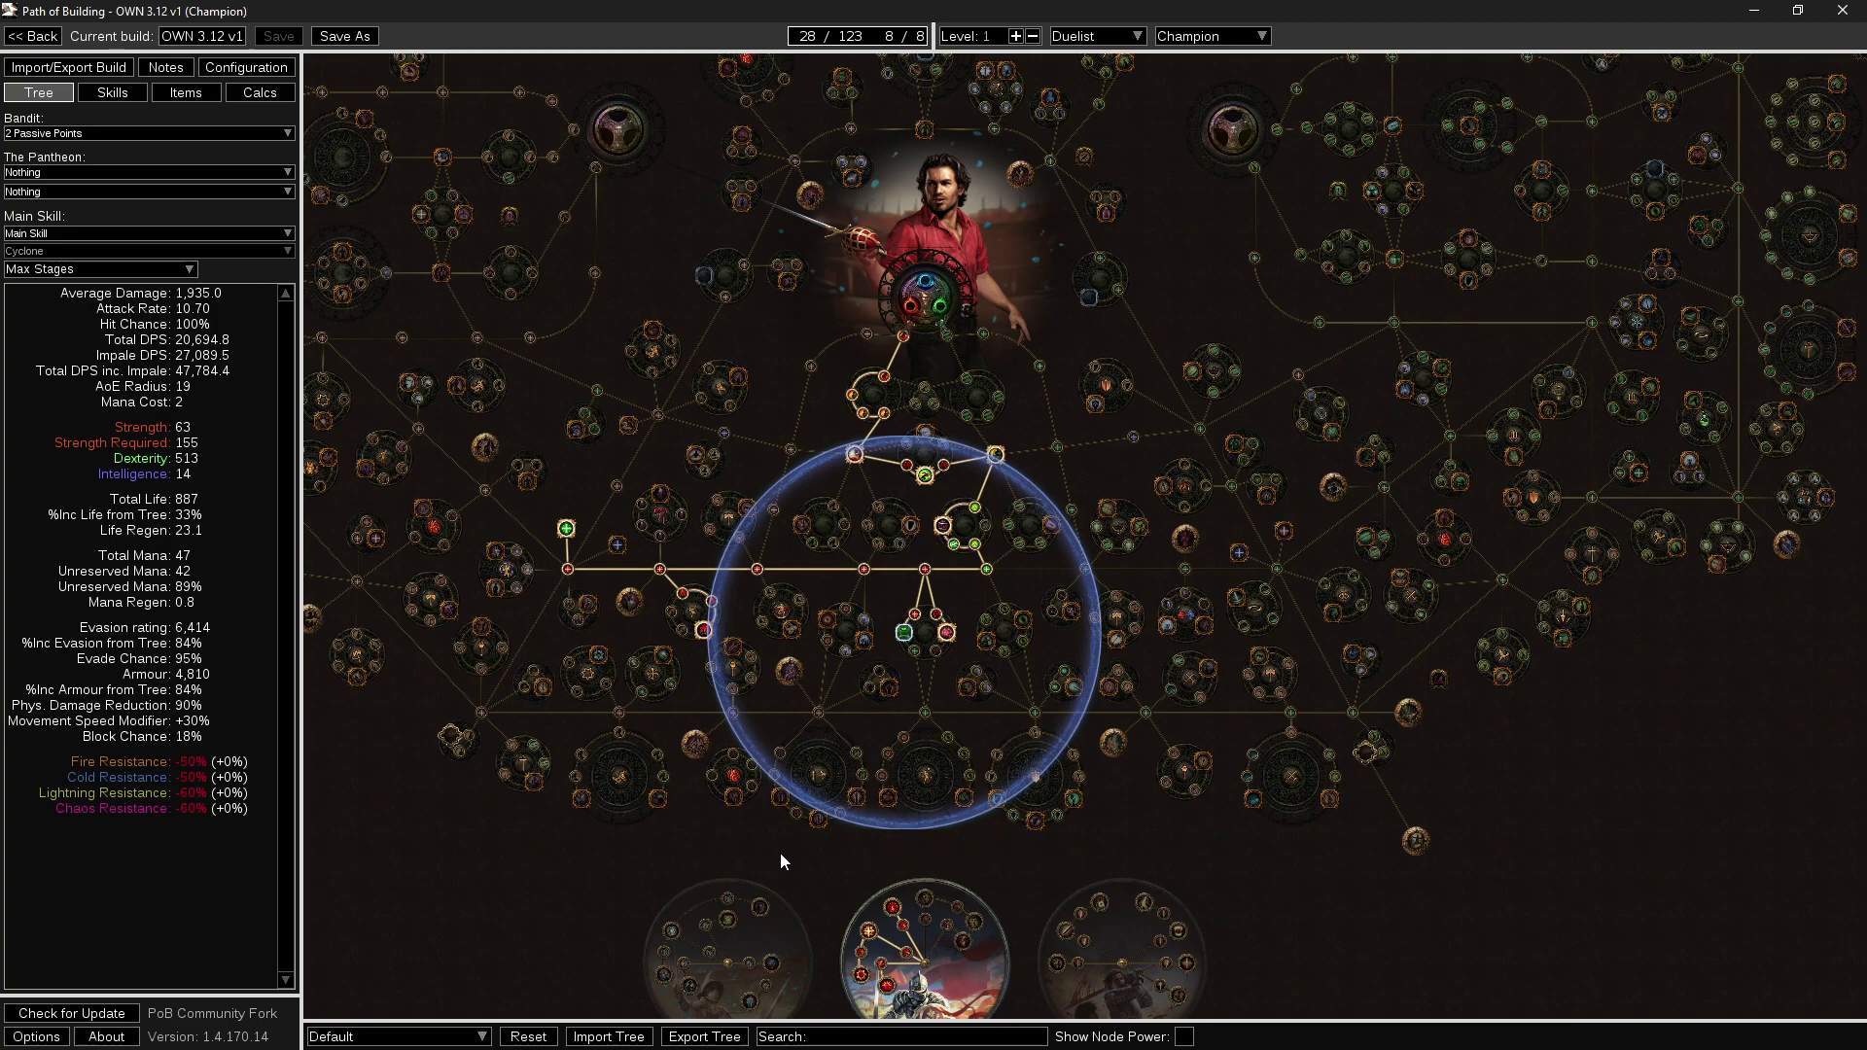
left_click_drag(788, 853, 837, 837)
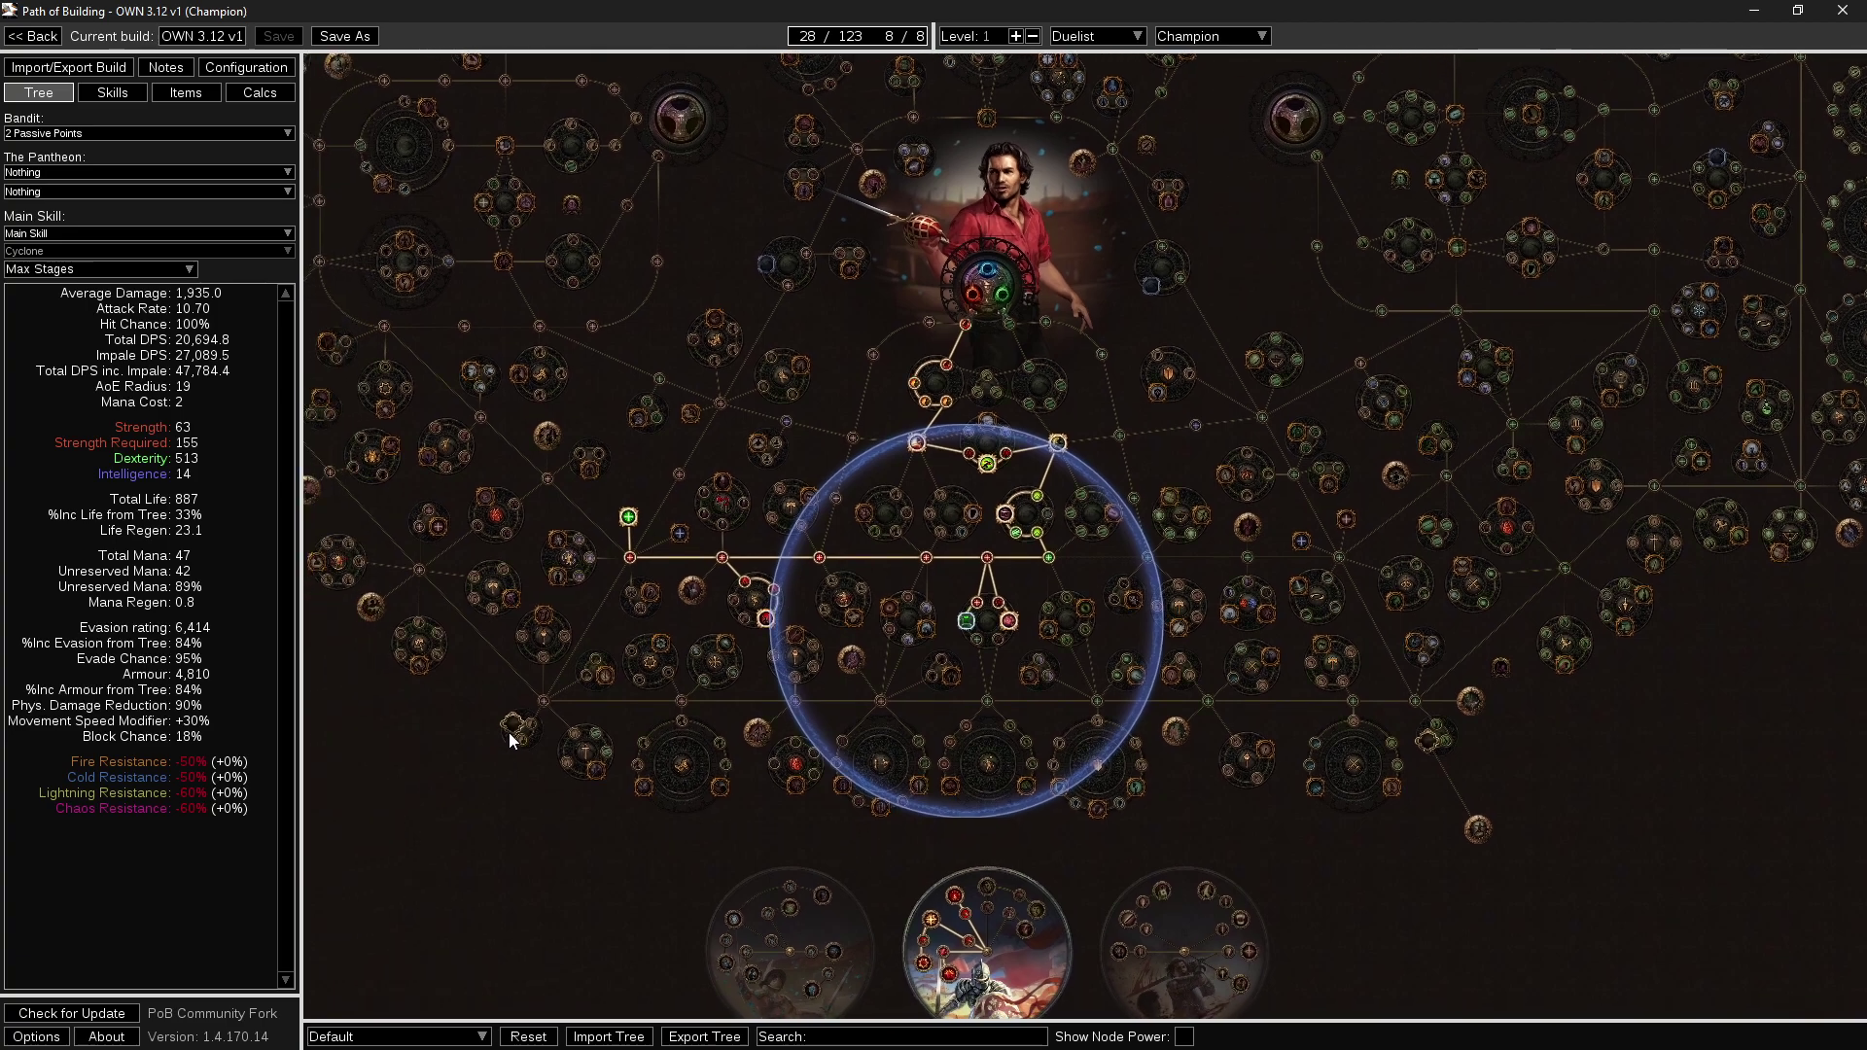
left_click(512, 725)
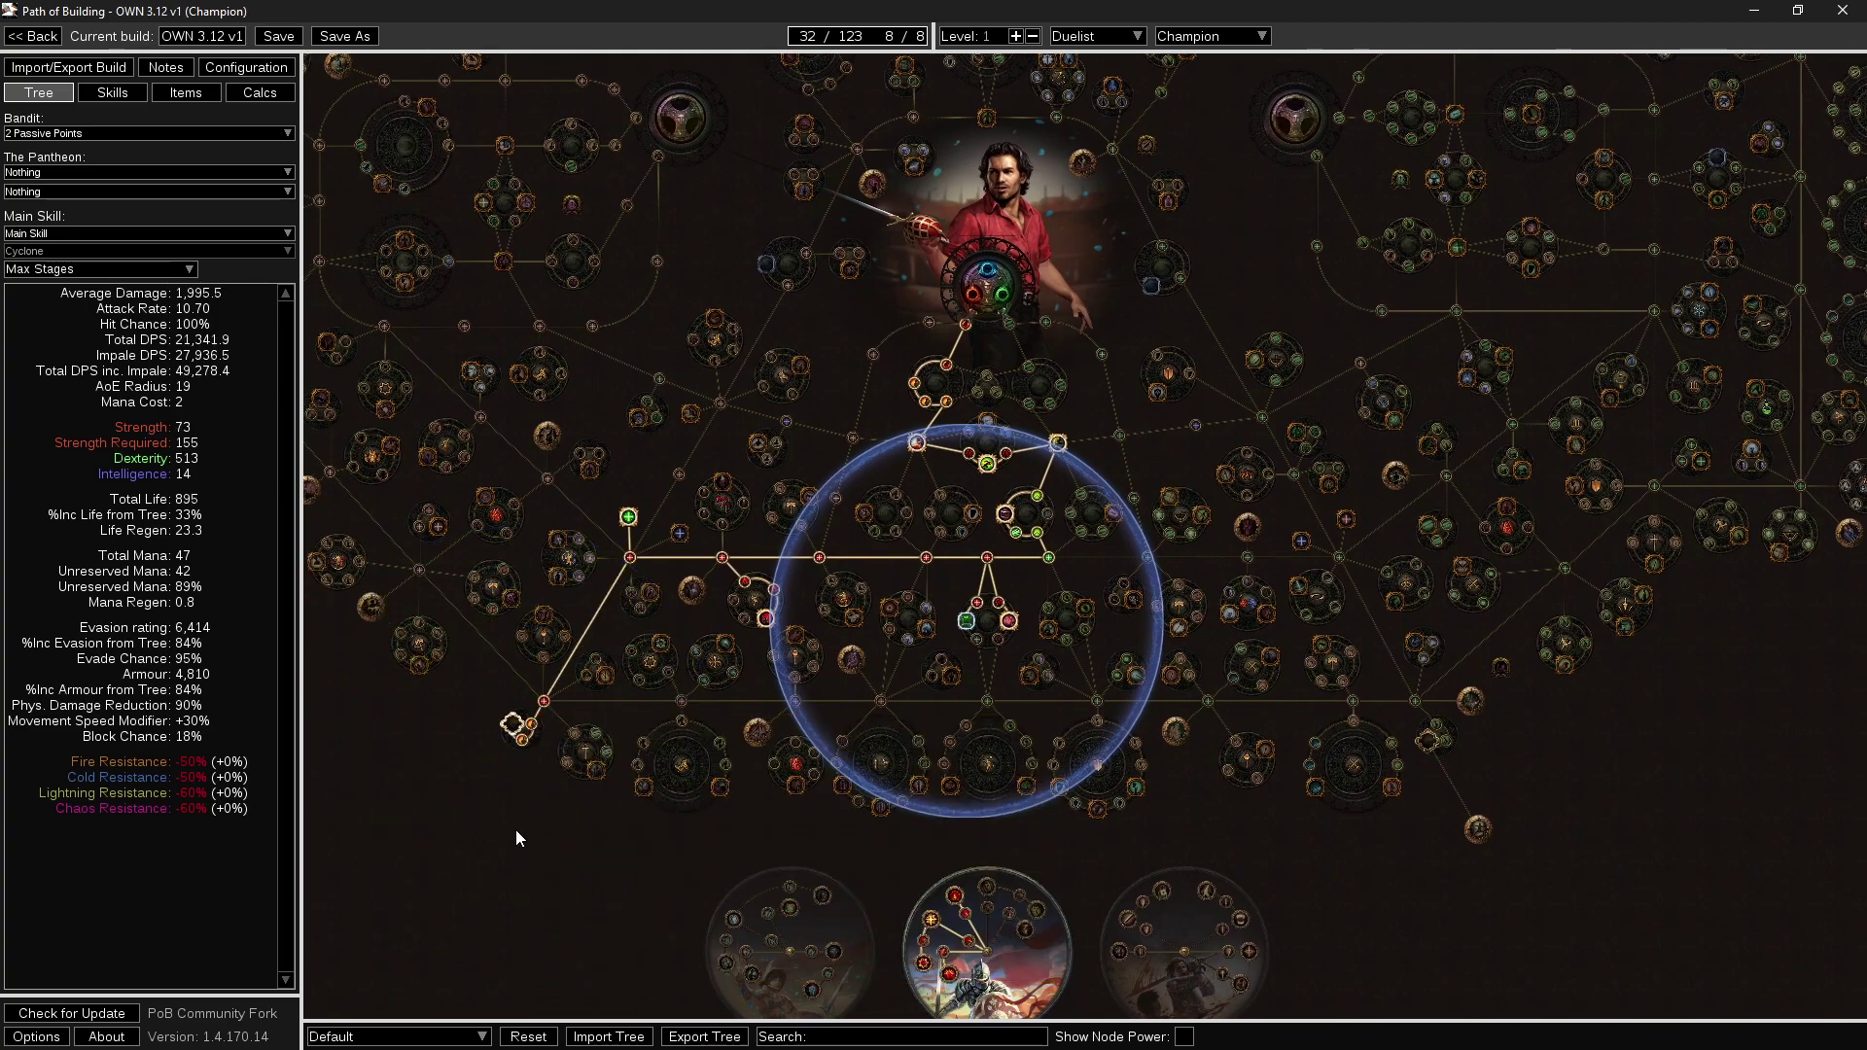
left_click_drag(515, 831, 510, 844)
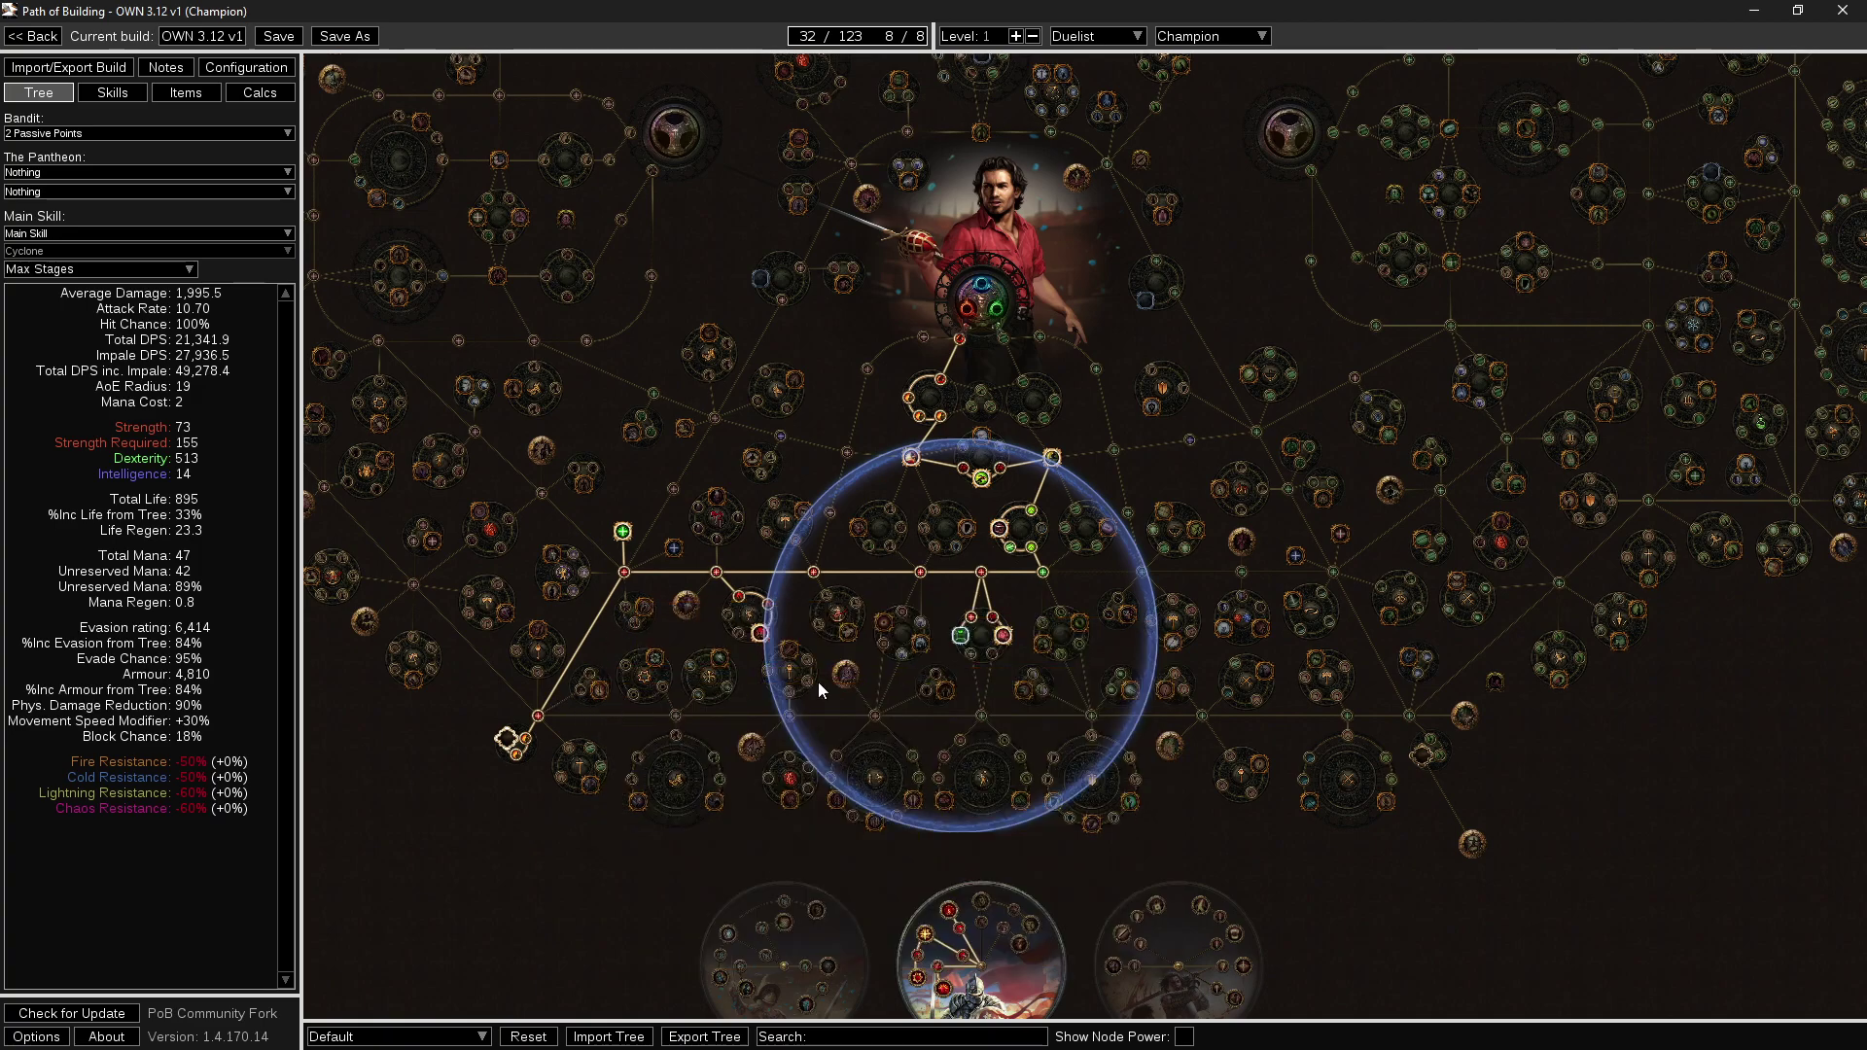
left_click_drag(1364, 777, 1307, 804)
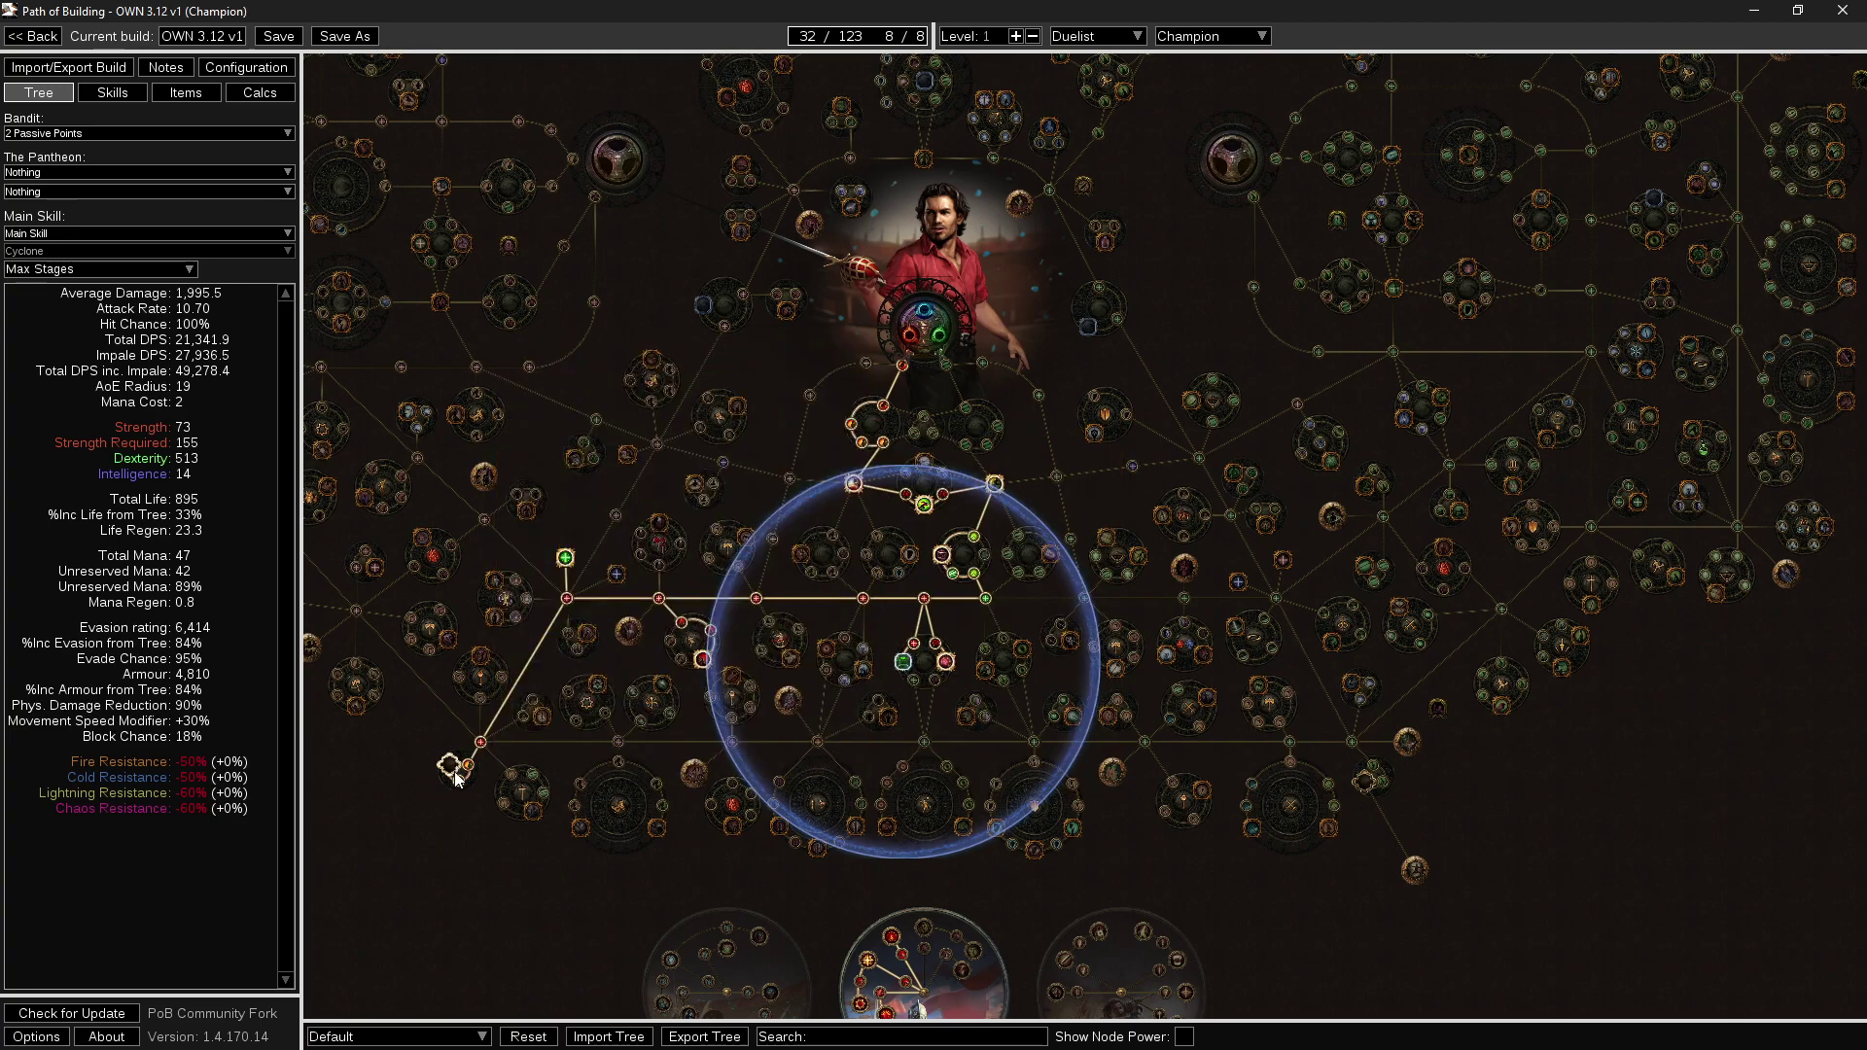
left_click_drag(483, 803, 468, 819)
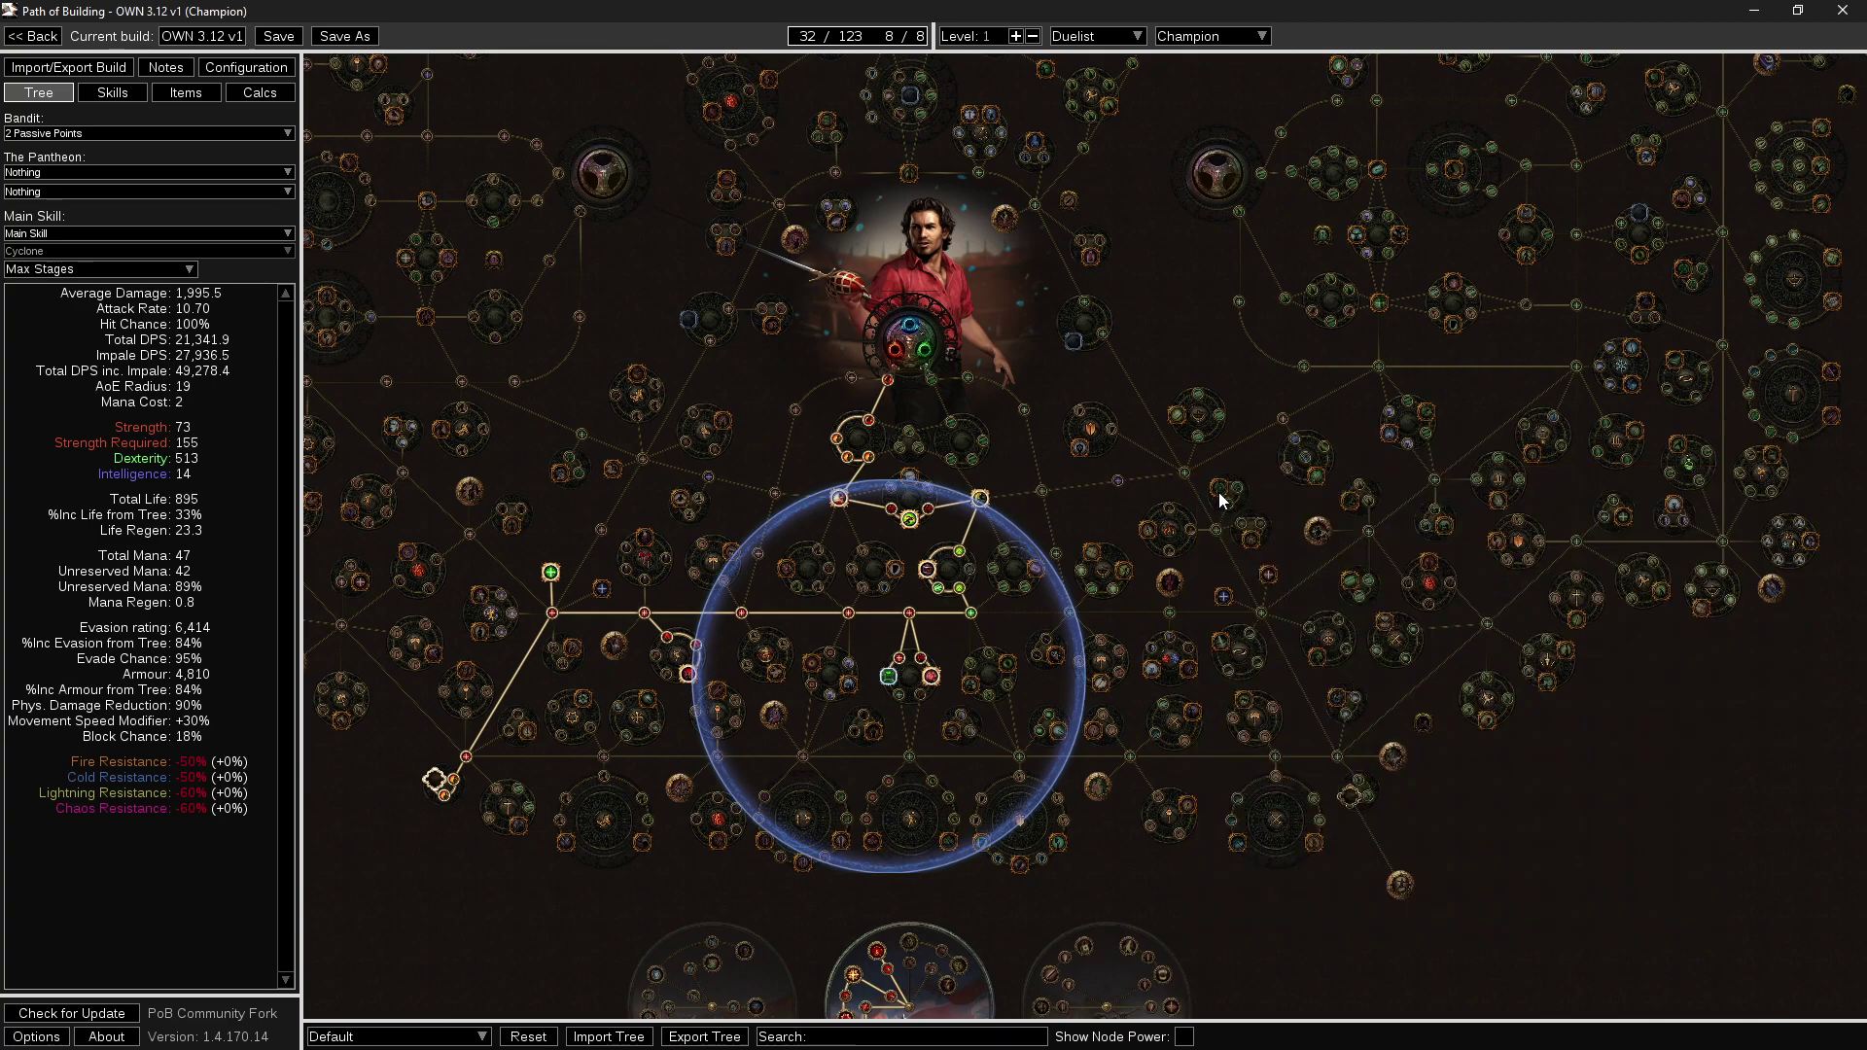
left_click_drag(1439, 801, 1502, 793)
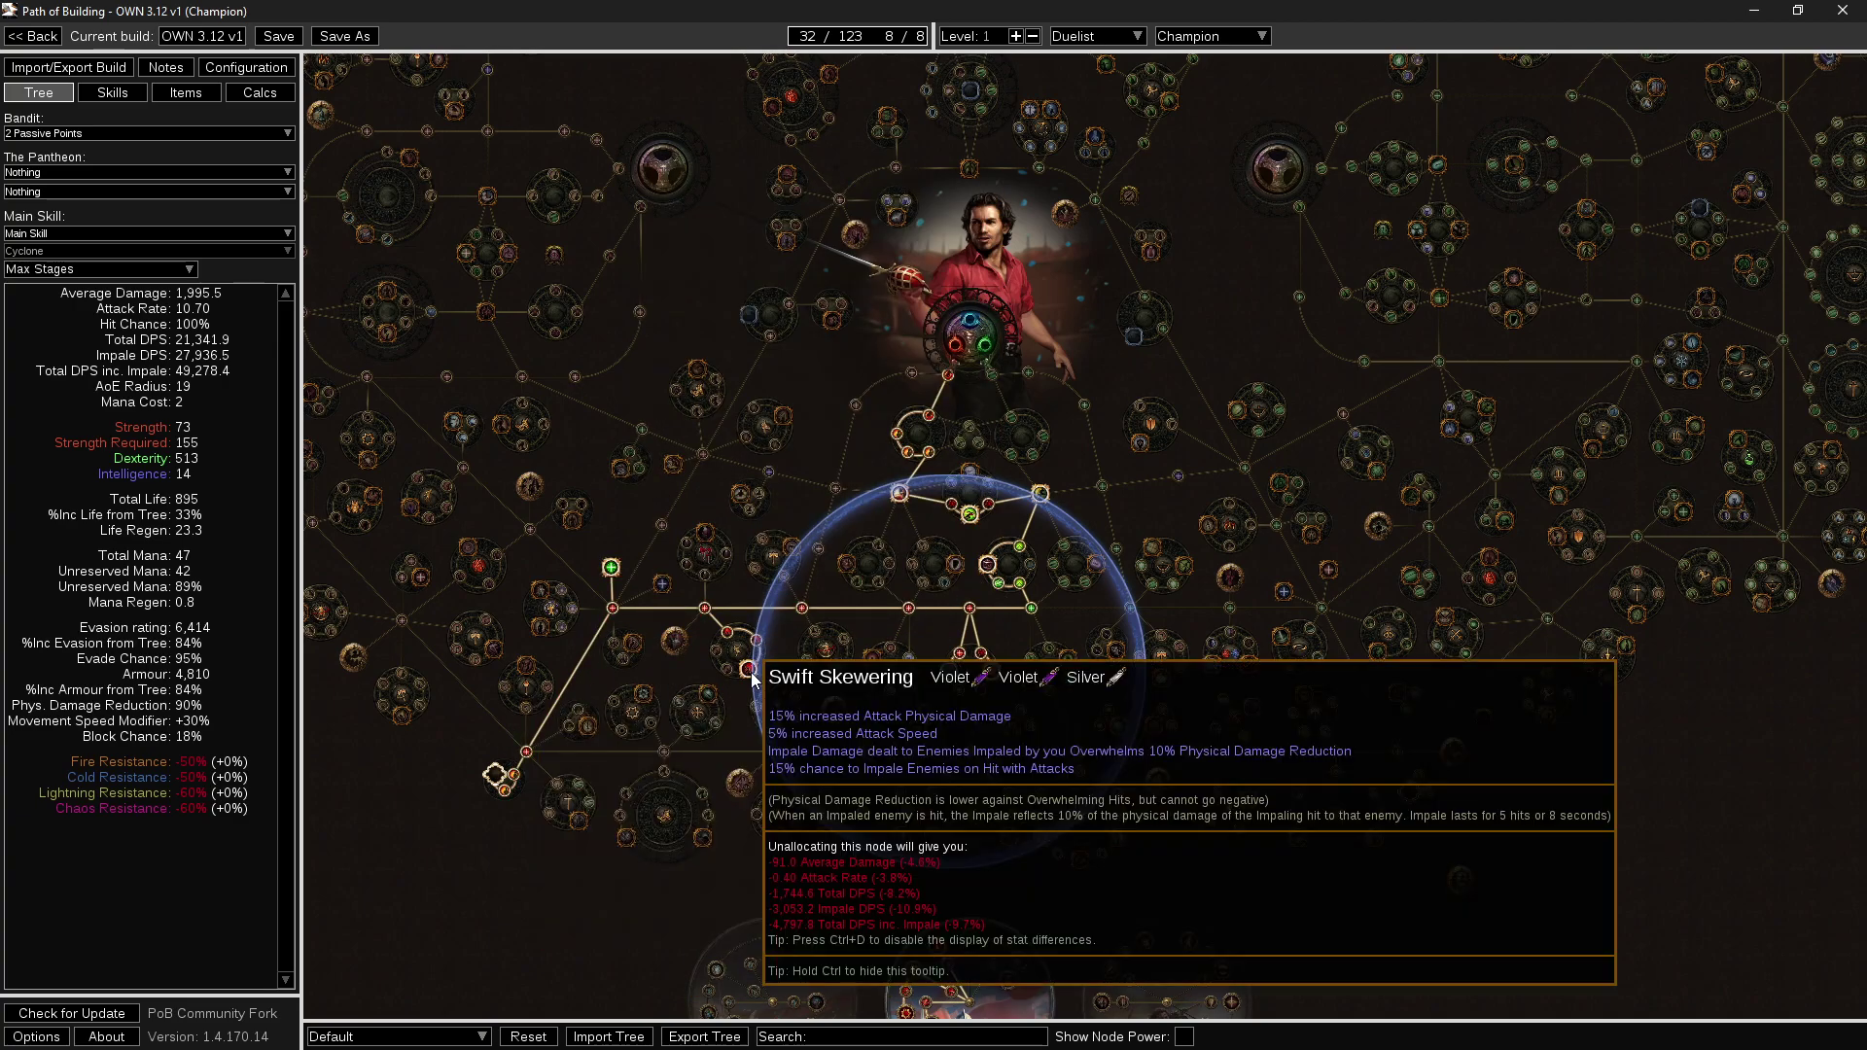
mouse_move(755, 676)
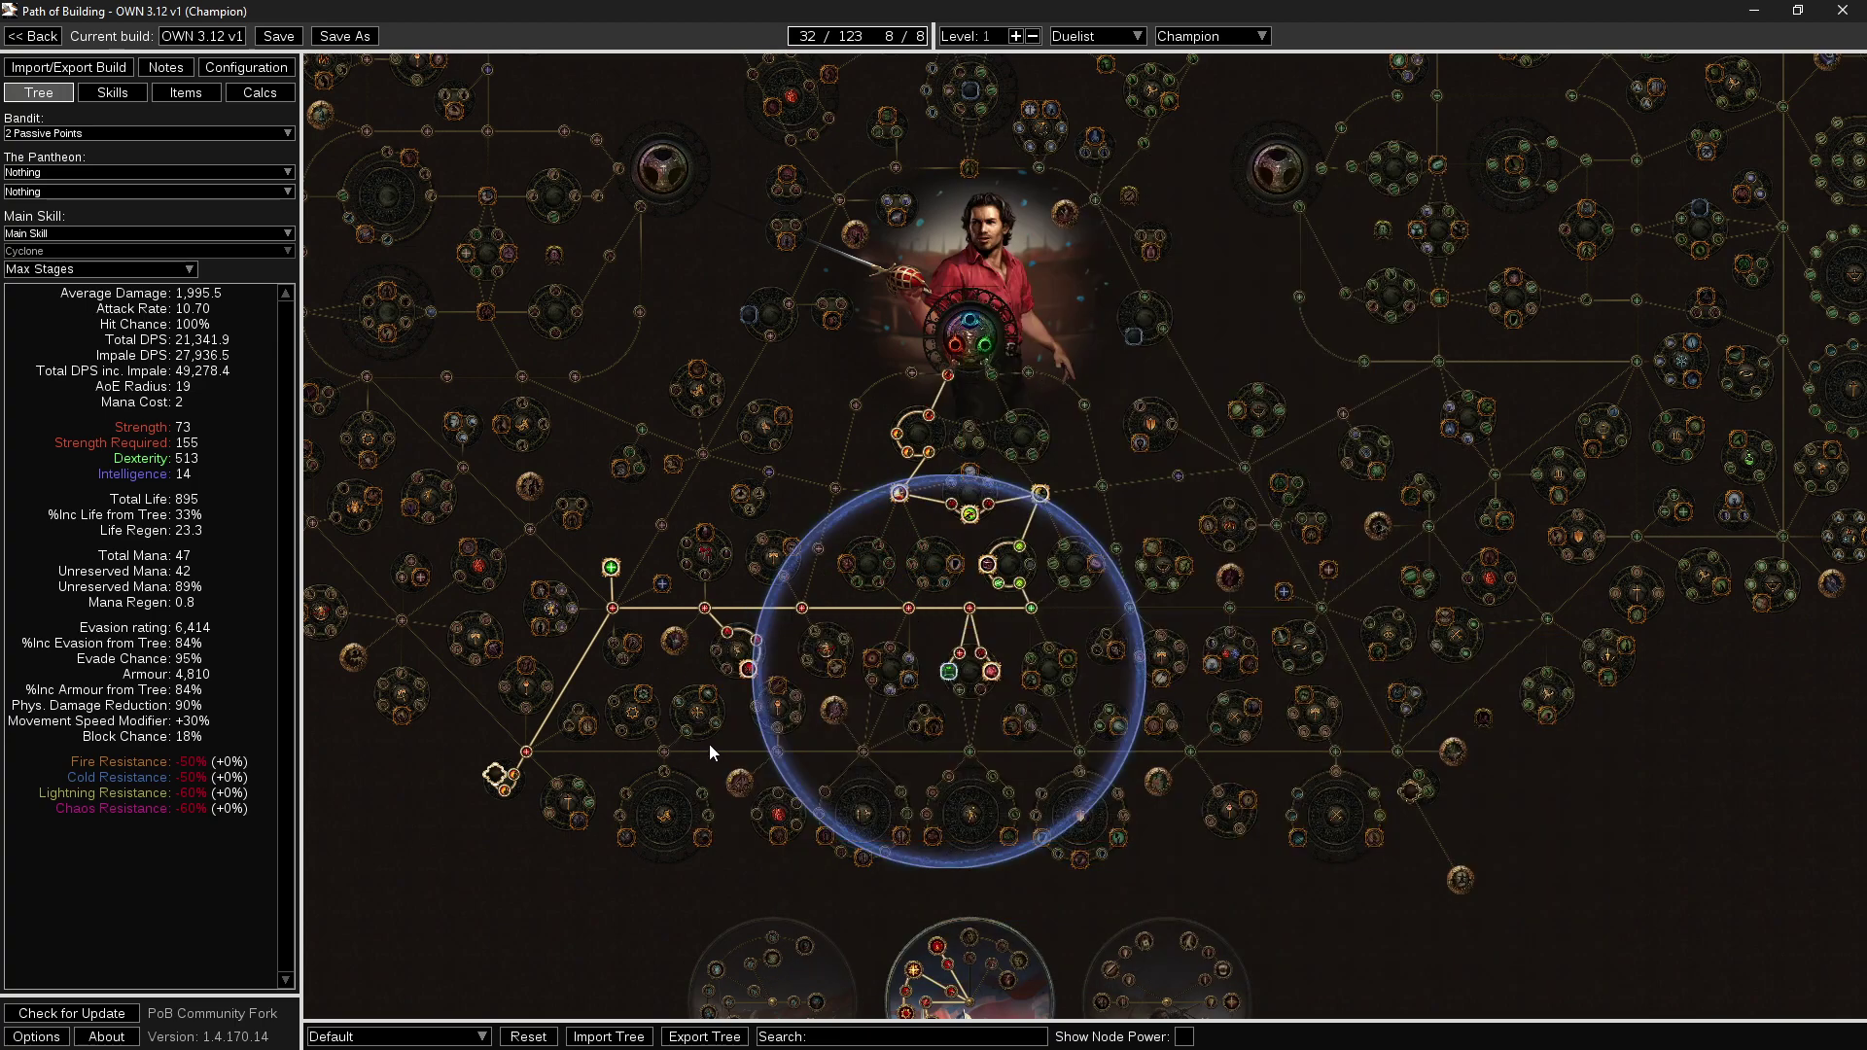
Put the One With Nothing Small Cluster Jewel into the newly allocated jewel socket and allocate the keystone it adds.
left_click_drag(709, 744, 726, 745)
left_click(544, 771)
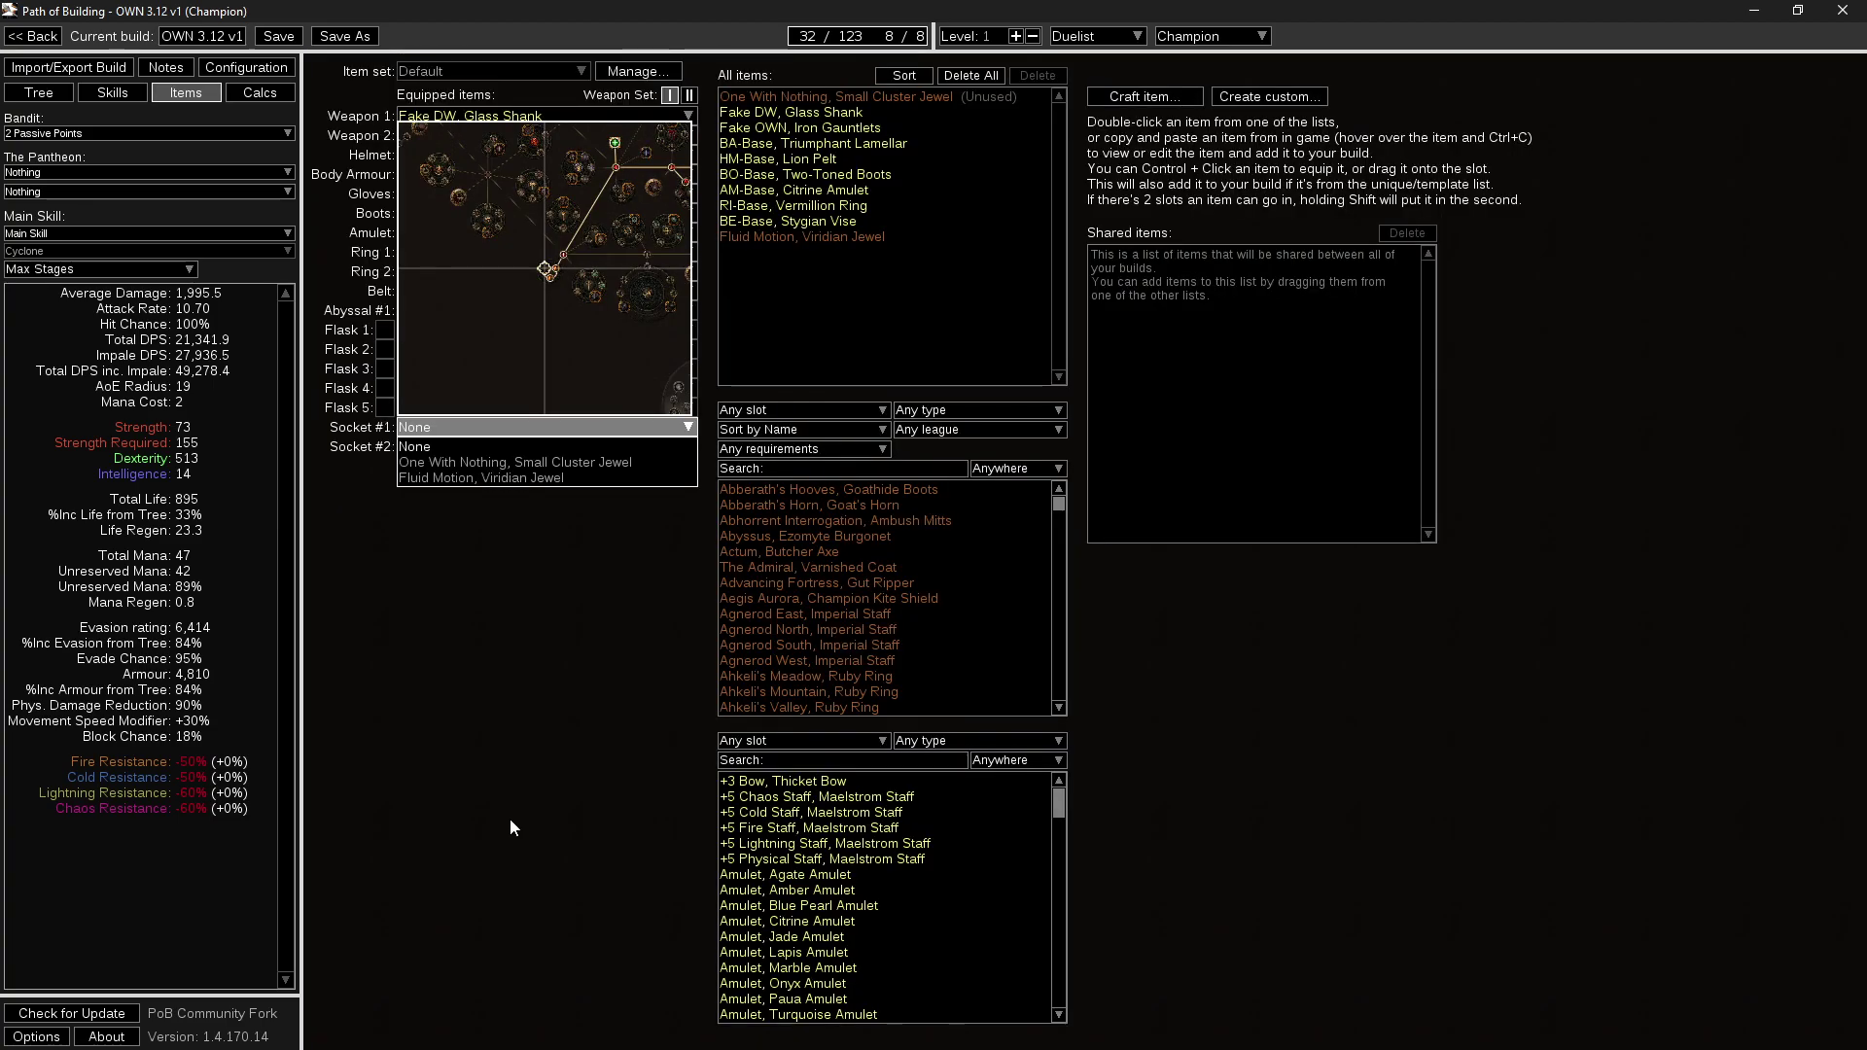
left_click(504, 462)
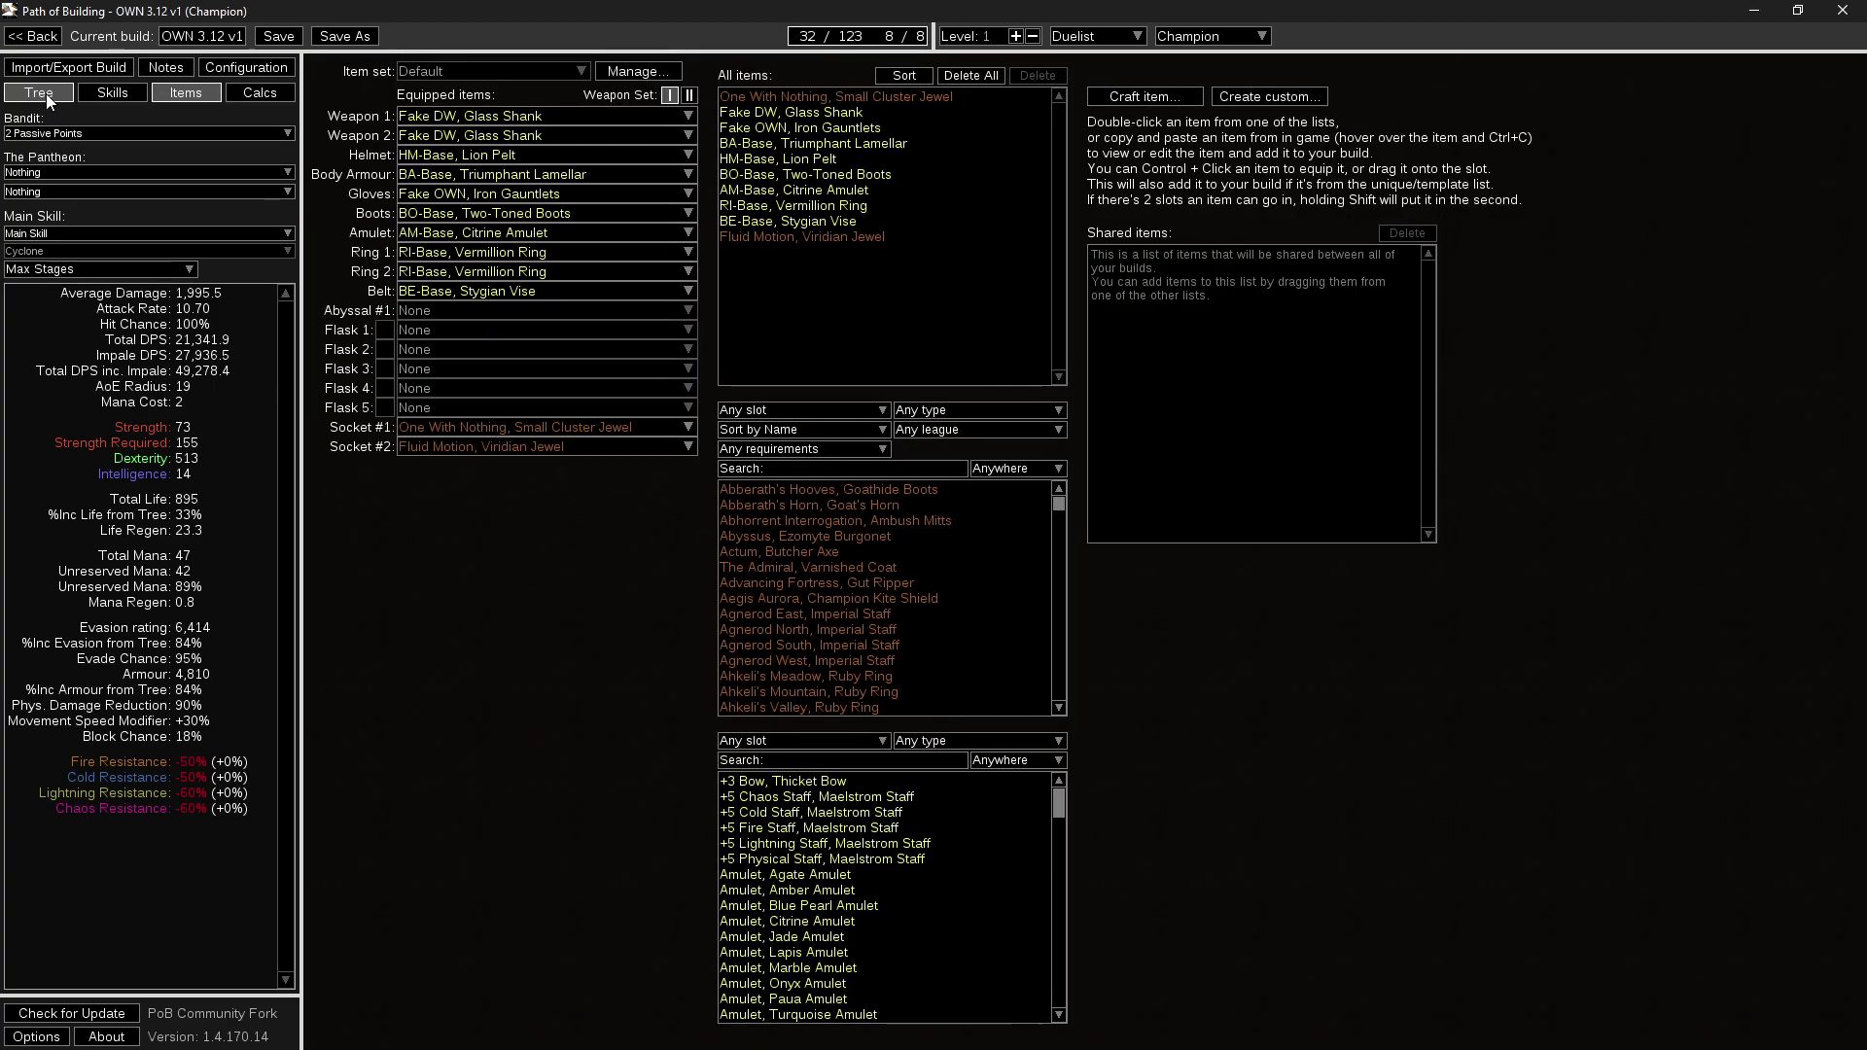
left_click(45, 93)
left_click(488, 860)
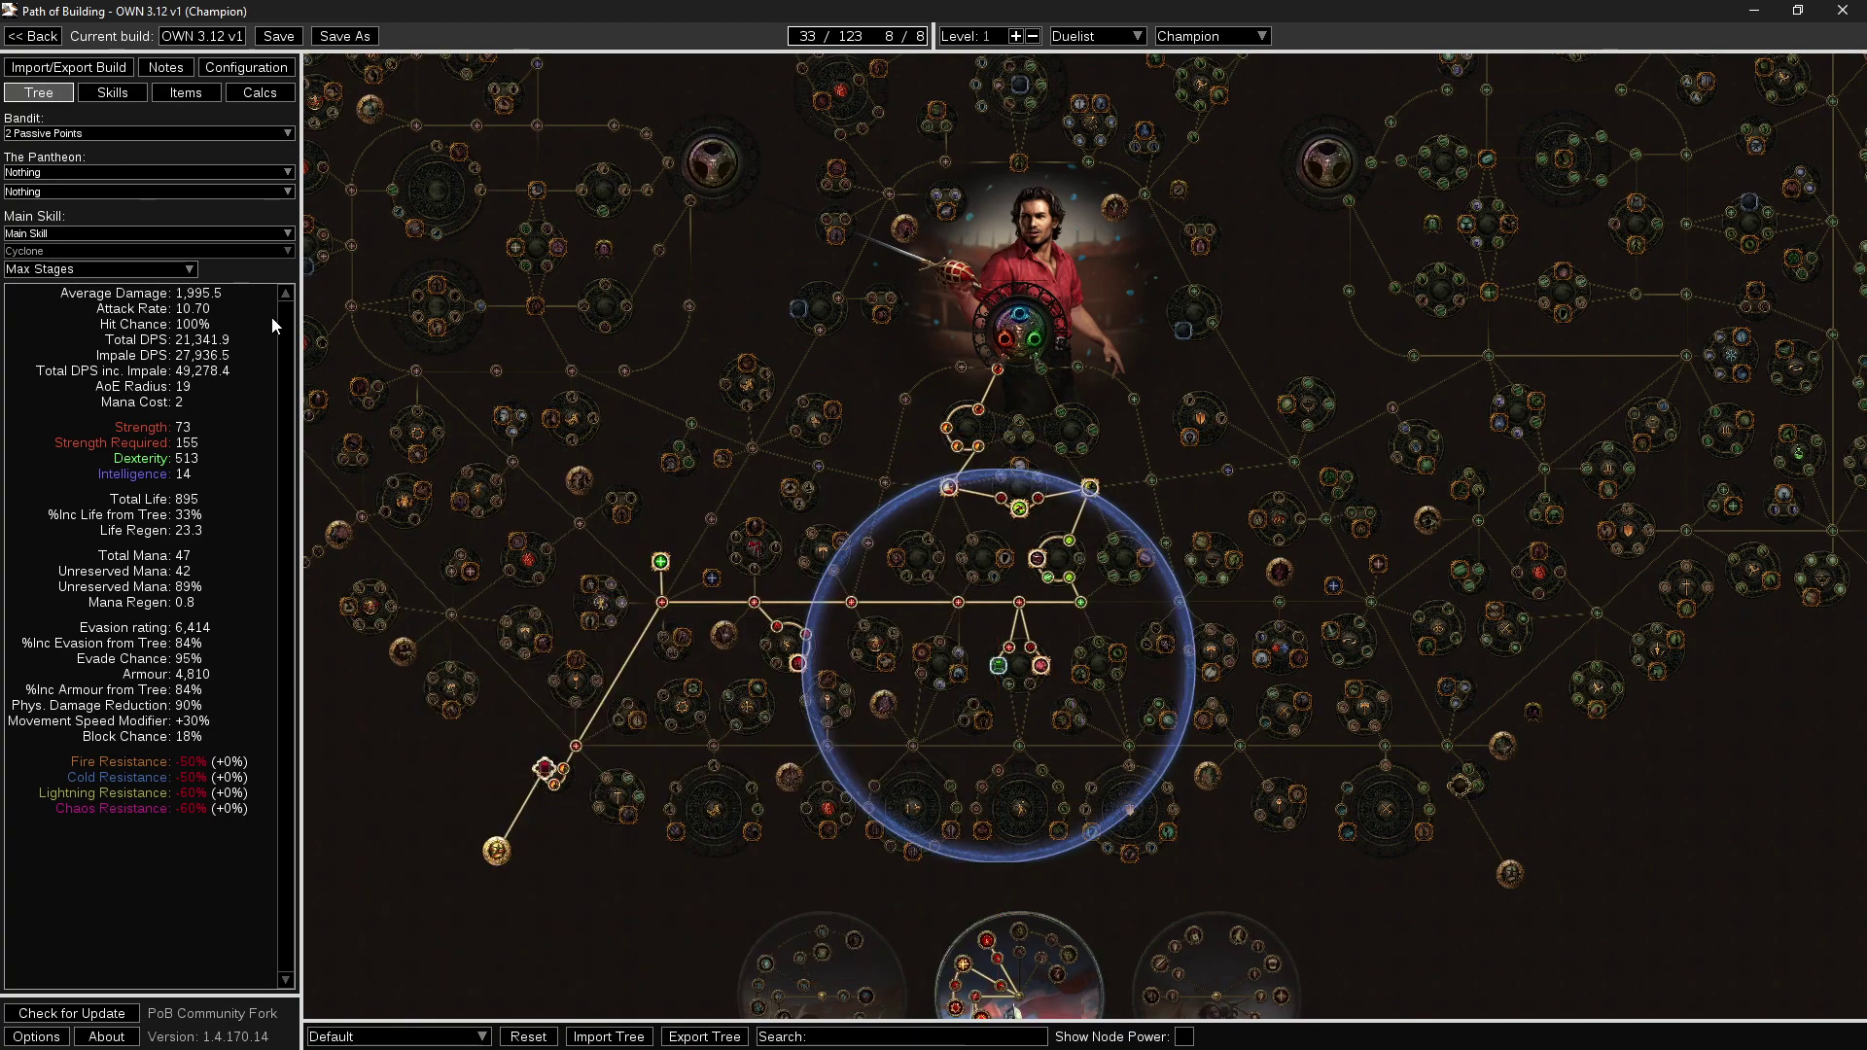
Try unequipping both Glass Shank weapons and the Iron Gauntlets, and undo these equipment changes.
left_click(186, 92)
left_click(598, 112)
left_click(589, 133)
left_click(575, 134)
left_click(568, 152)
left_click(545, 193)
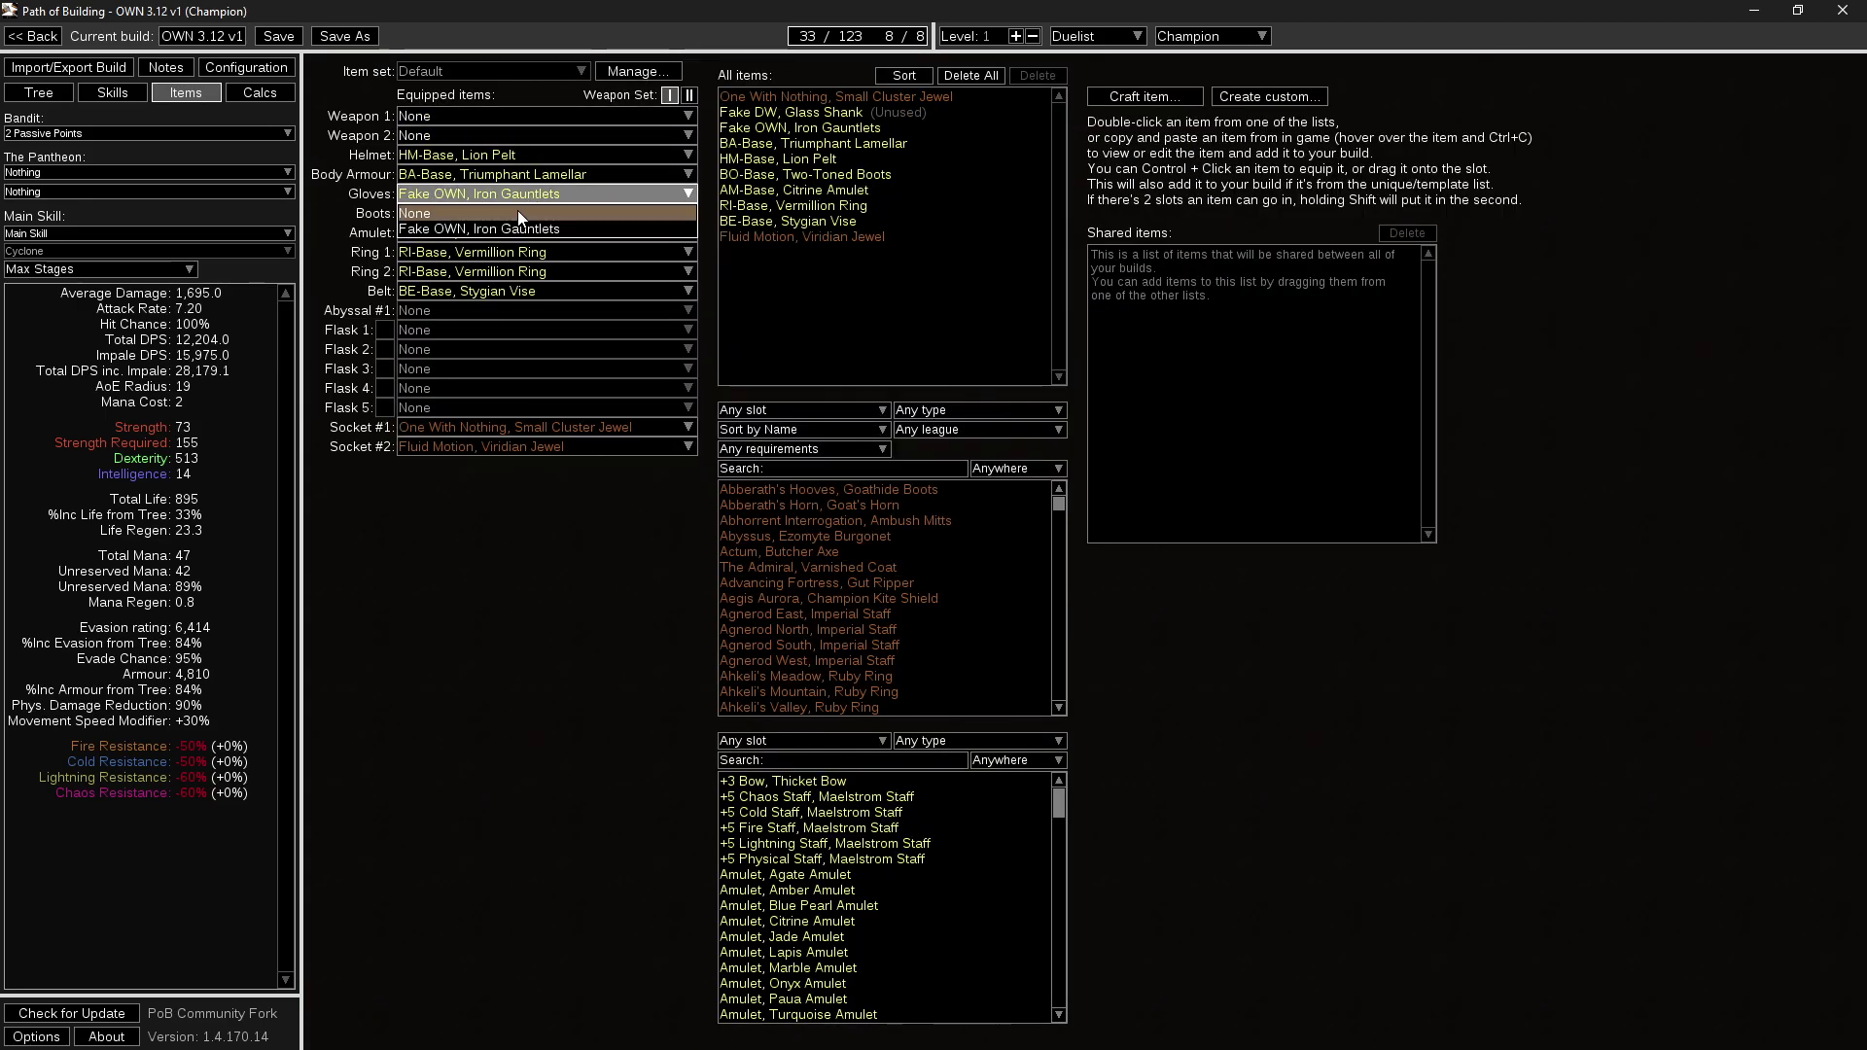
left_click(517, 210)
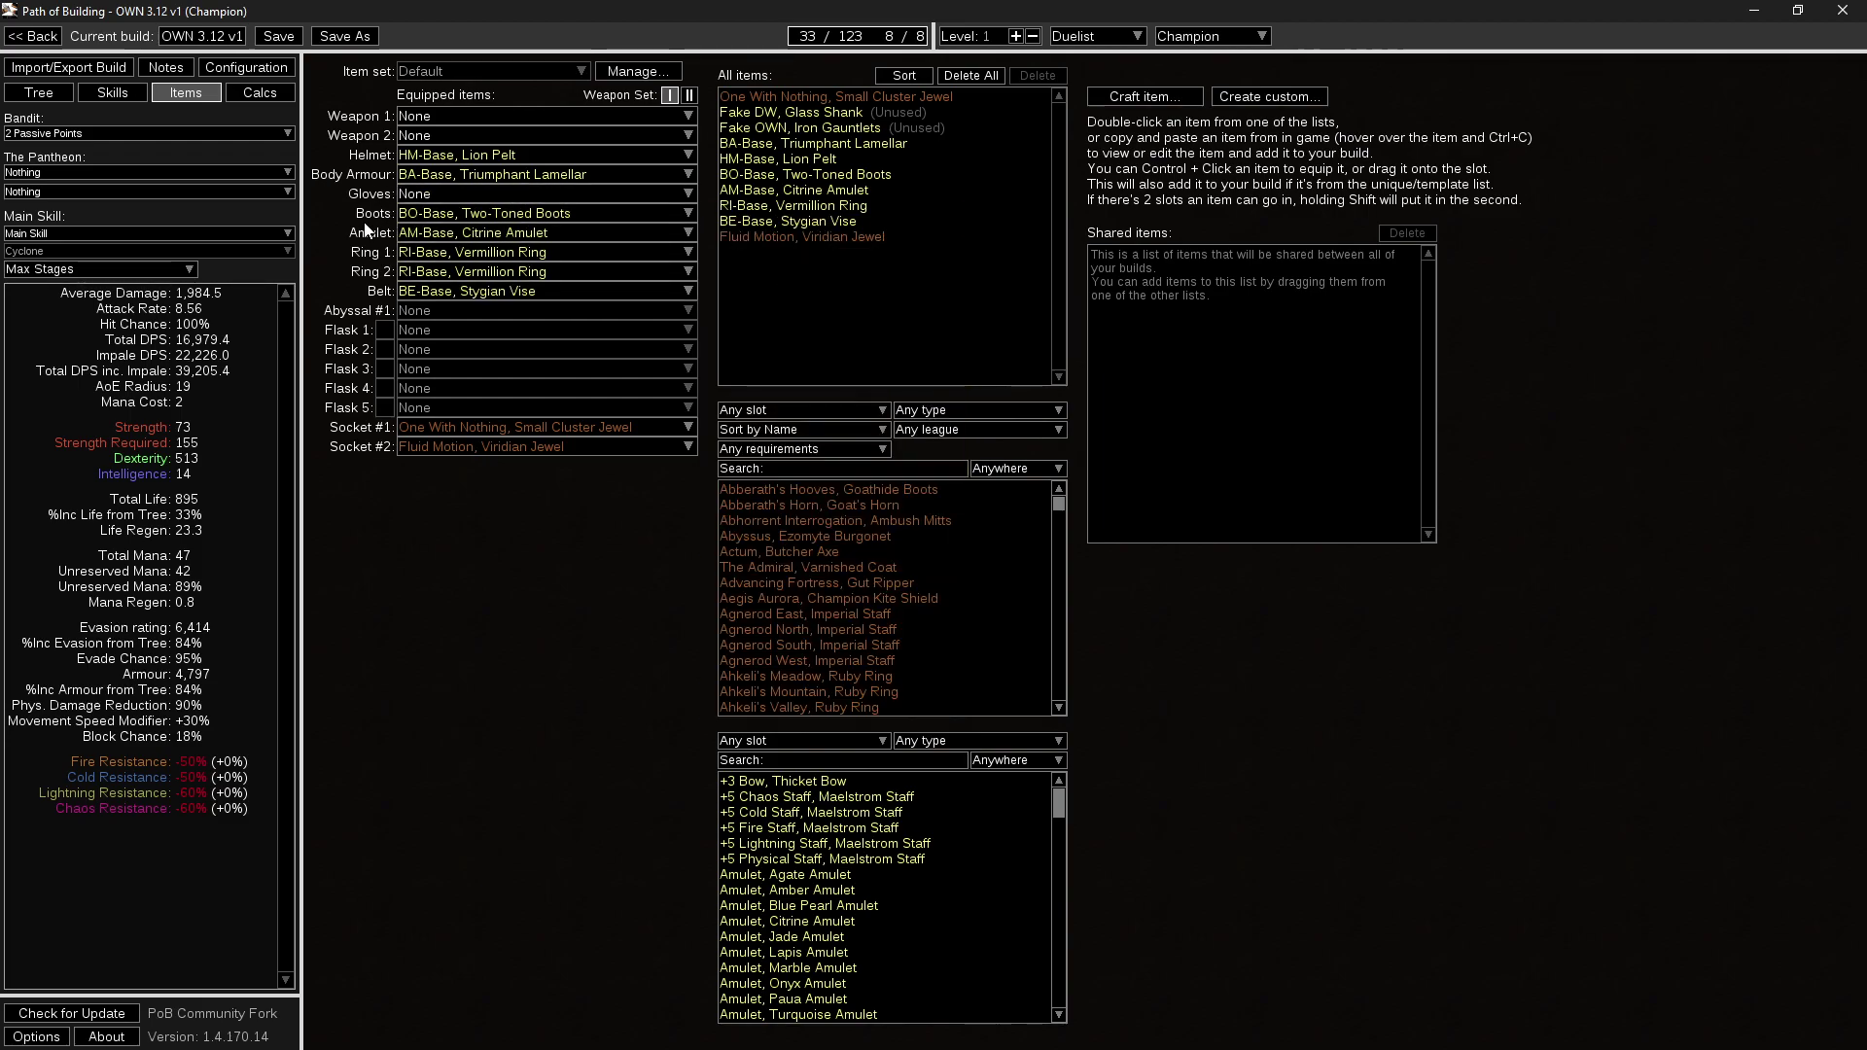
key("ctrl+z")
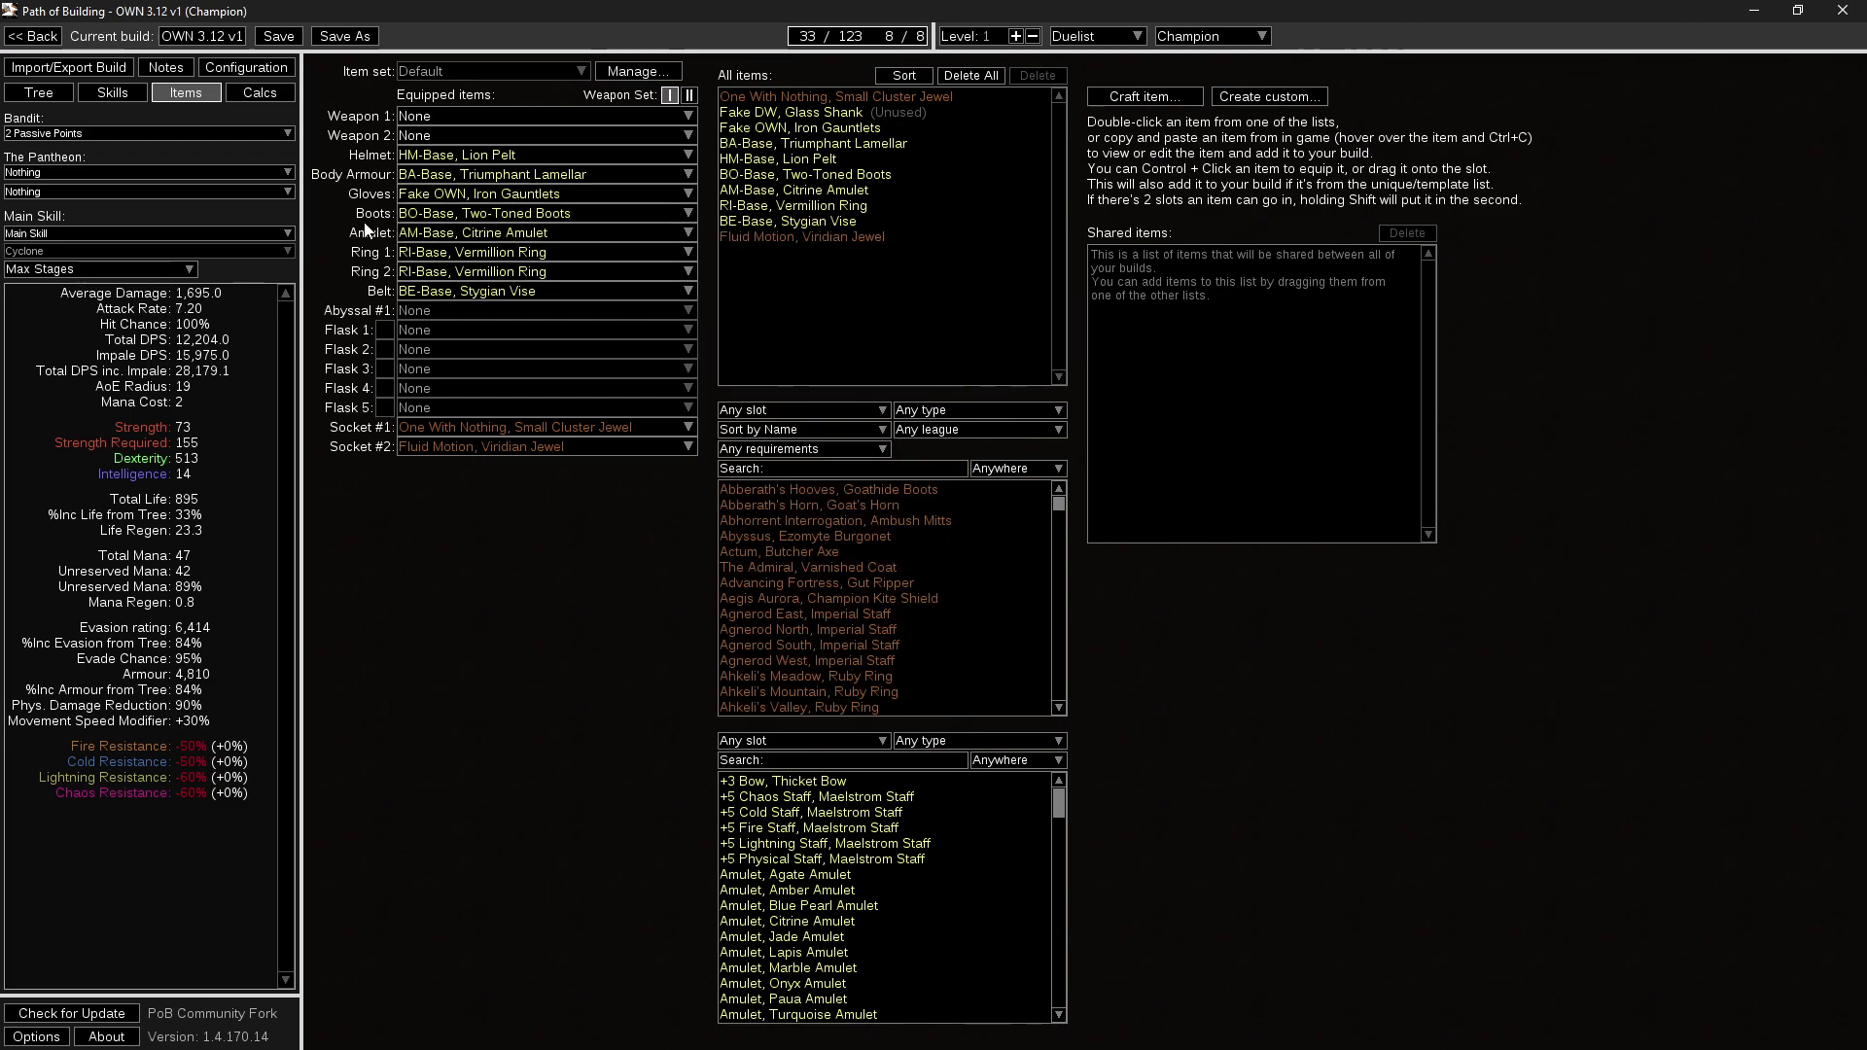
key("ctrl+z")
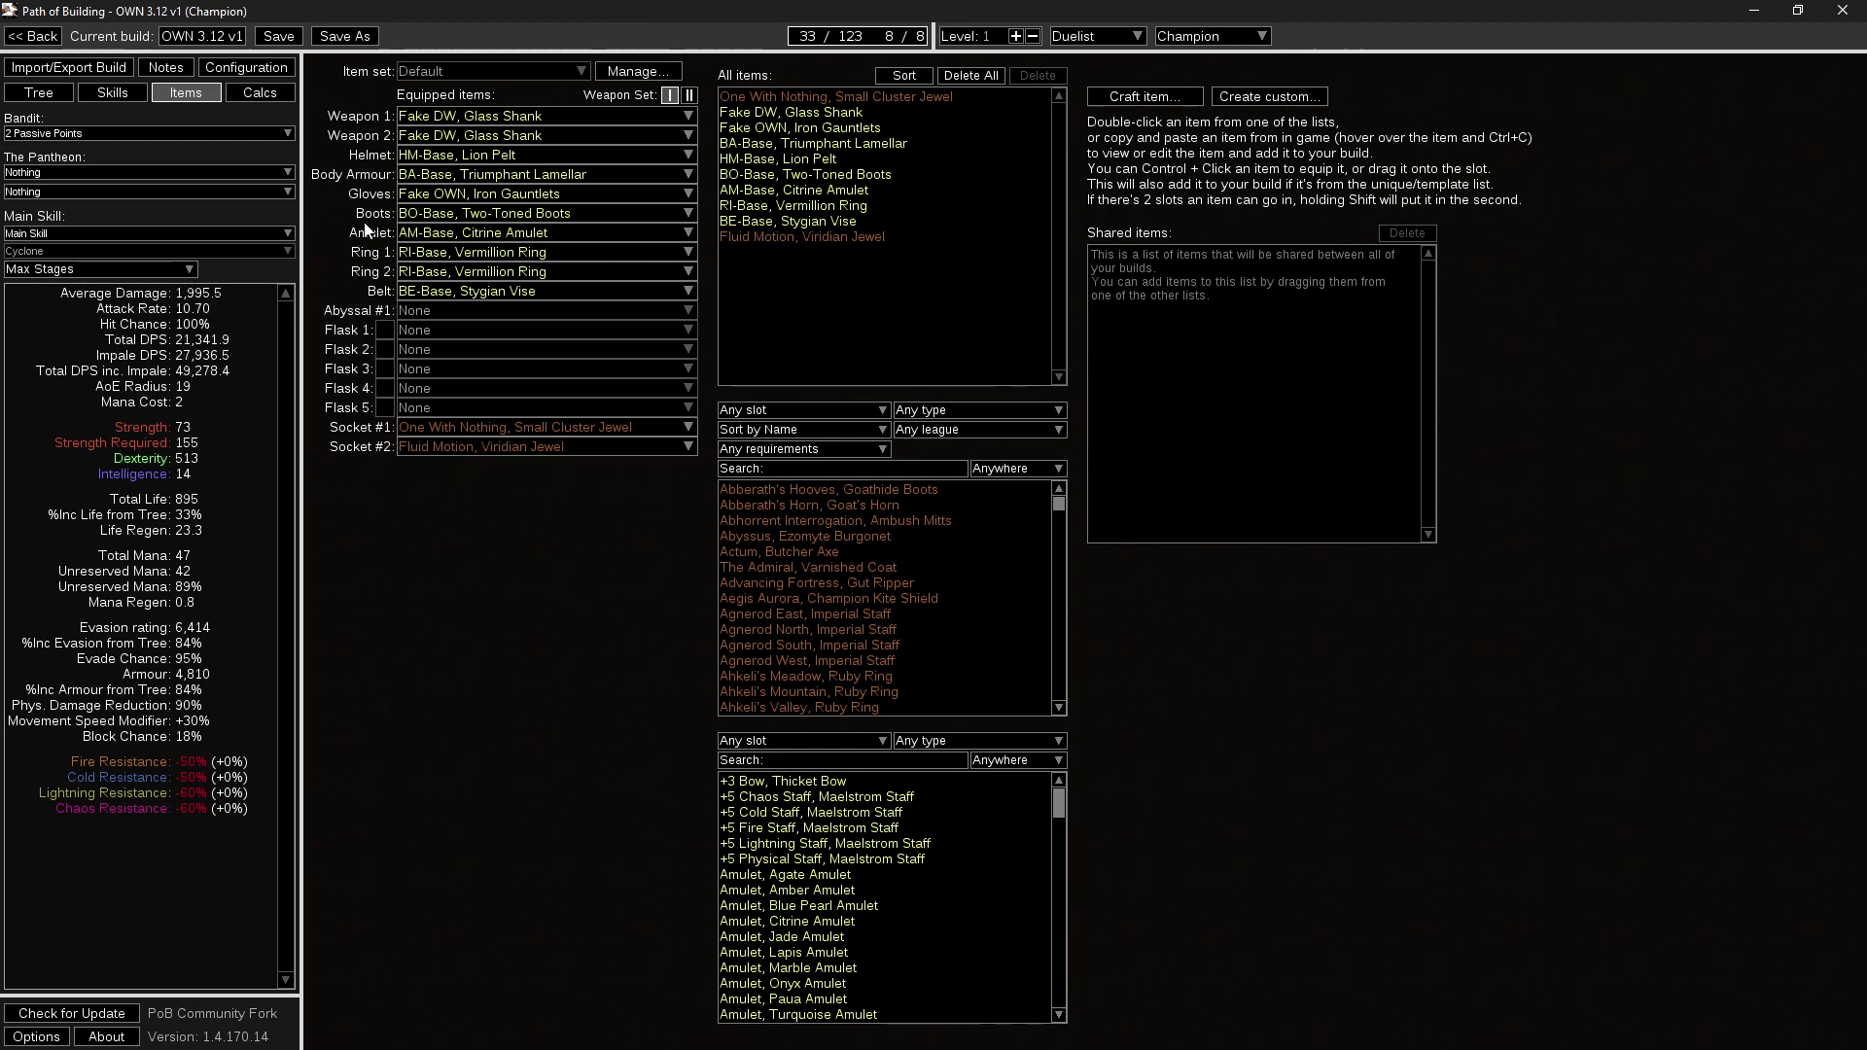
Set the Gloves, Weapon 1 and Weapon 2 slots to None.
left_click(459, 194)
left_click(459, 212)
left_click(480, 143)
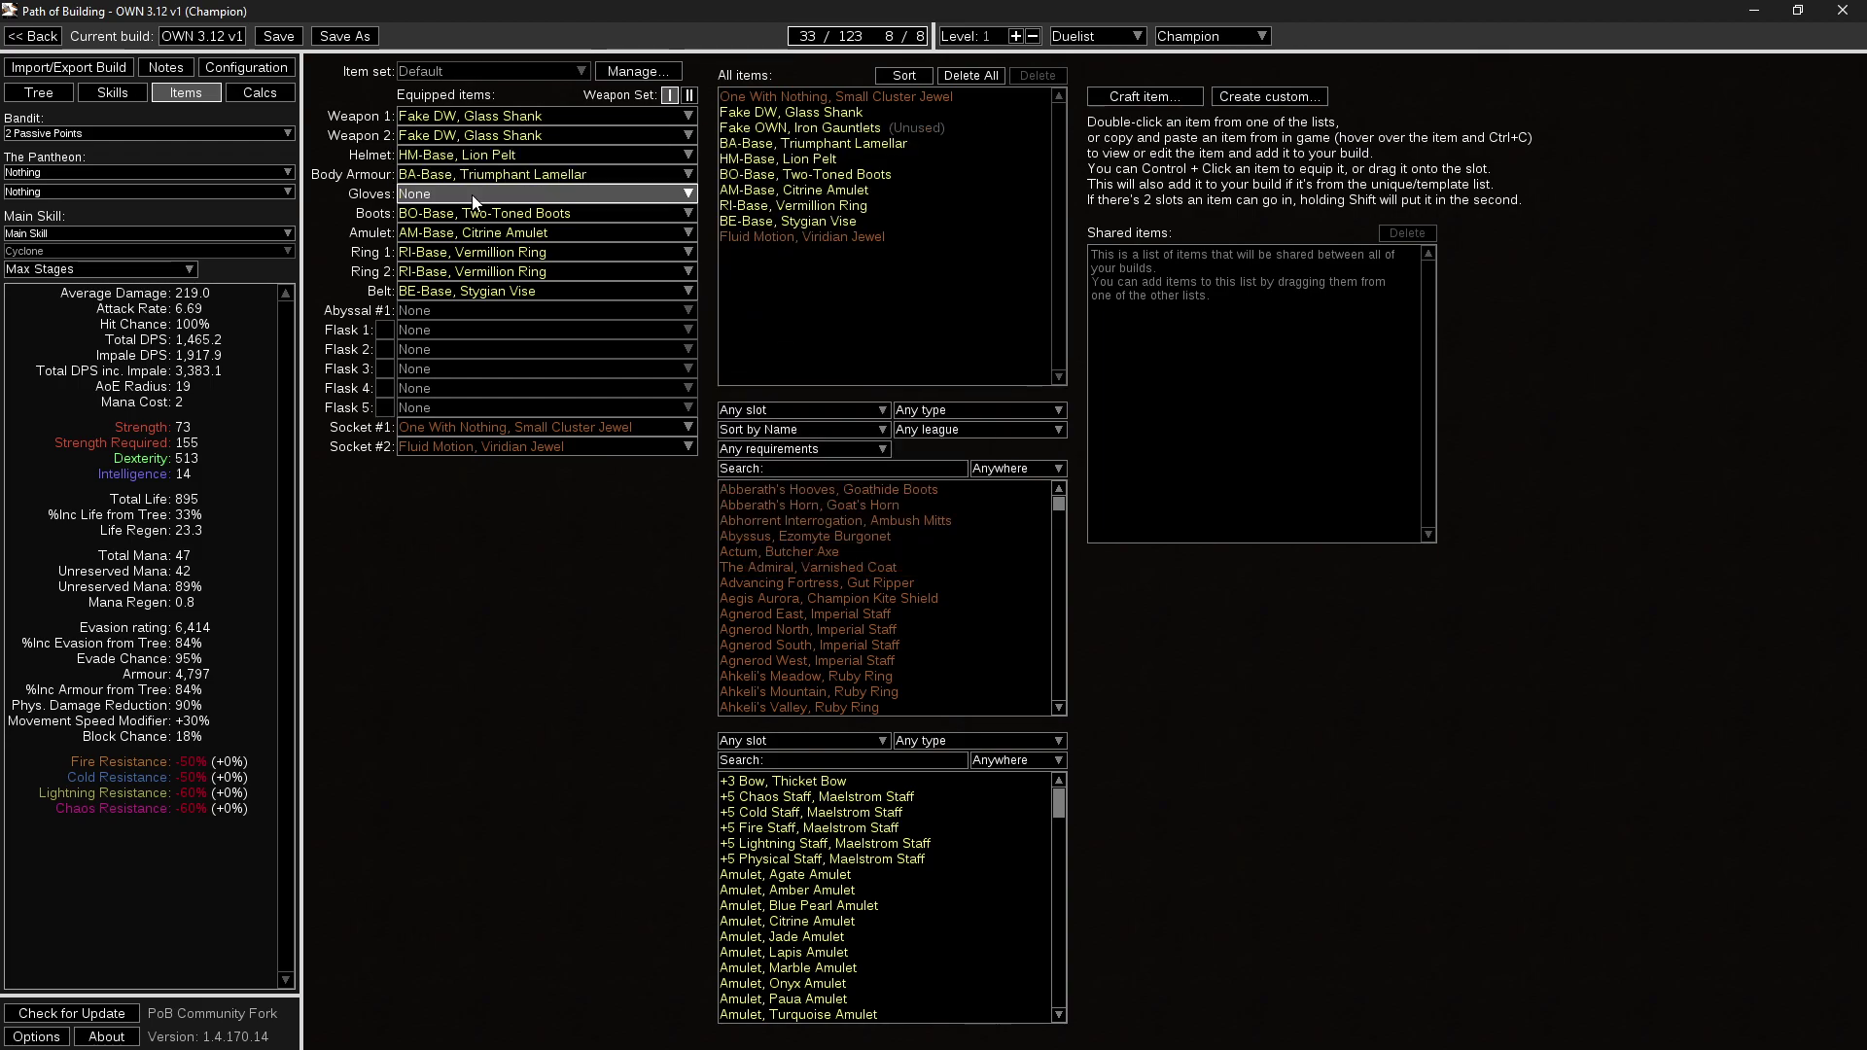
left_click(471, 154)
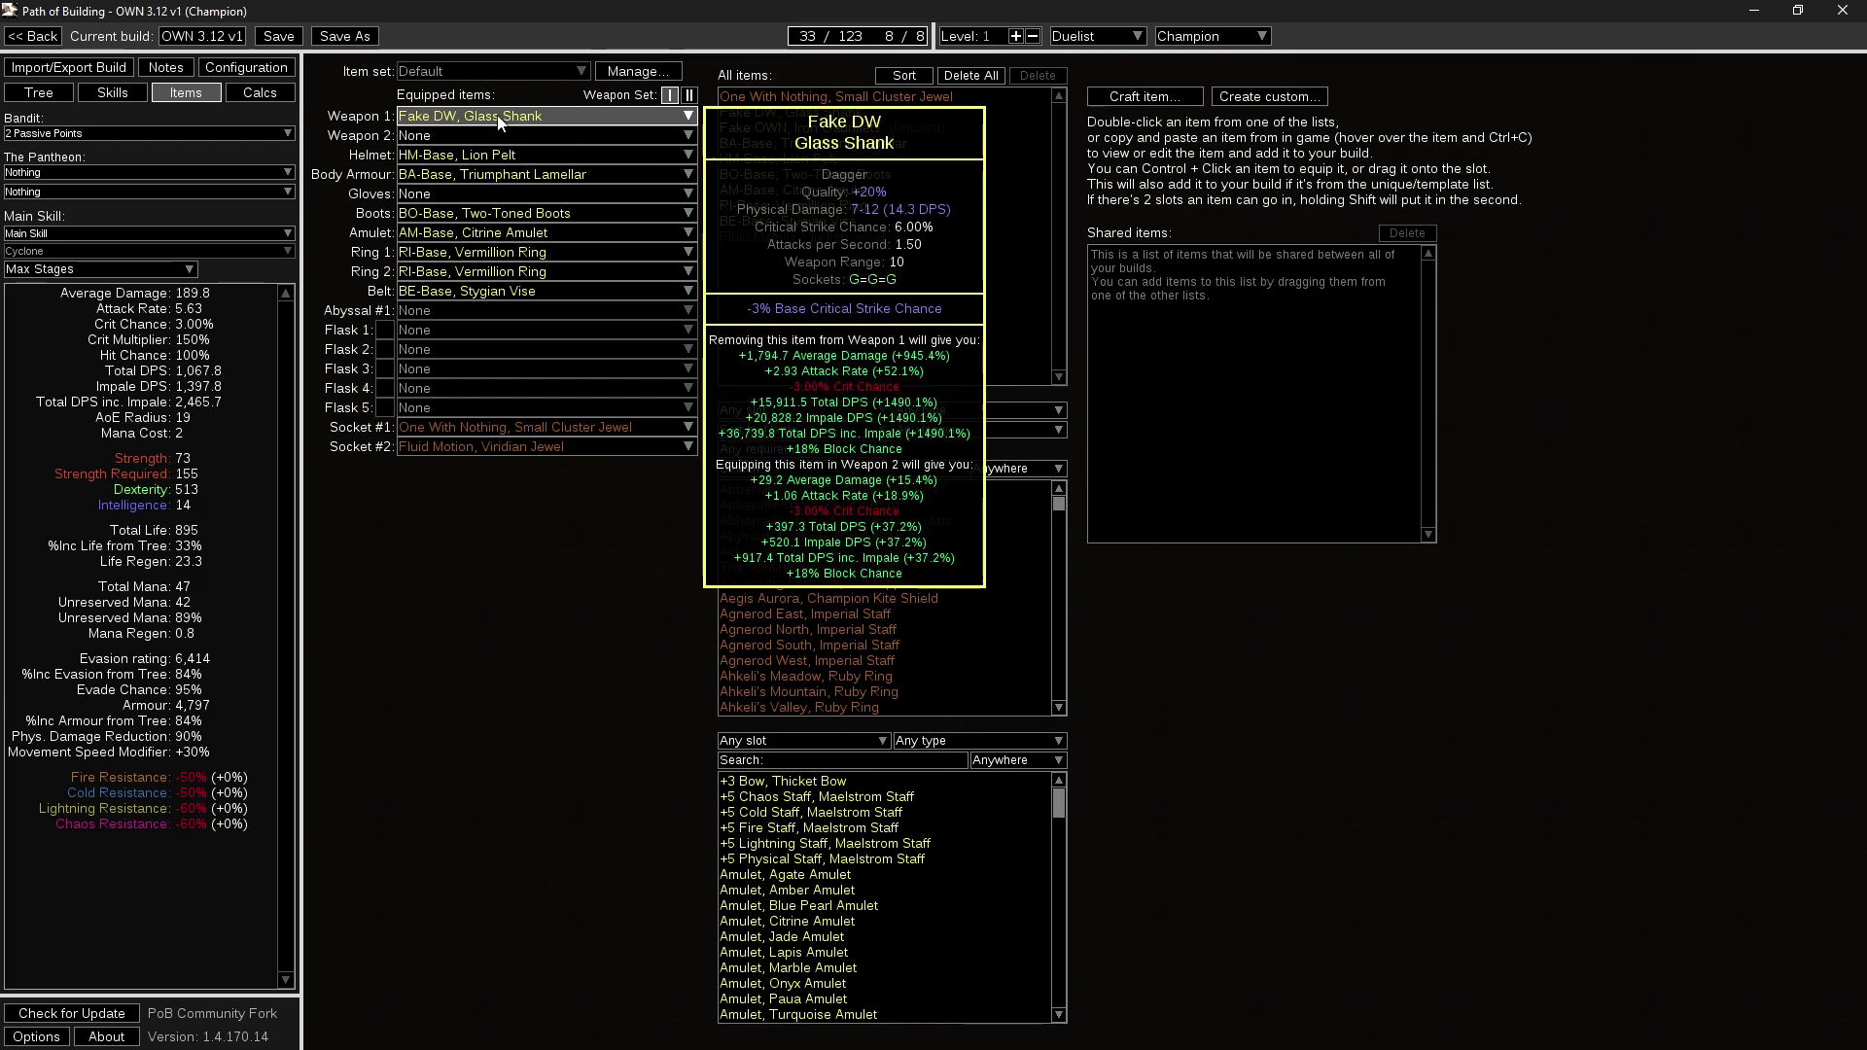
left_click(476, 118)
left_click(466, 134)
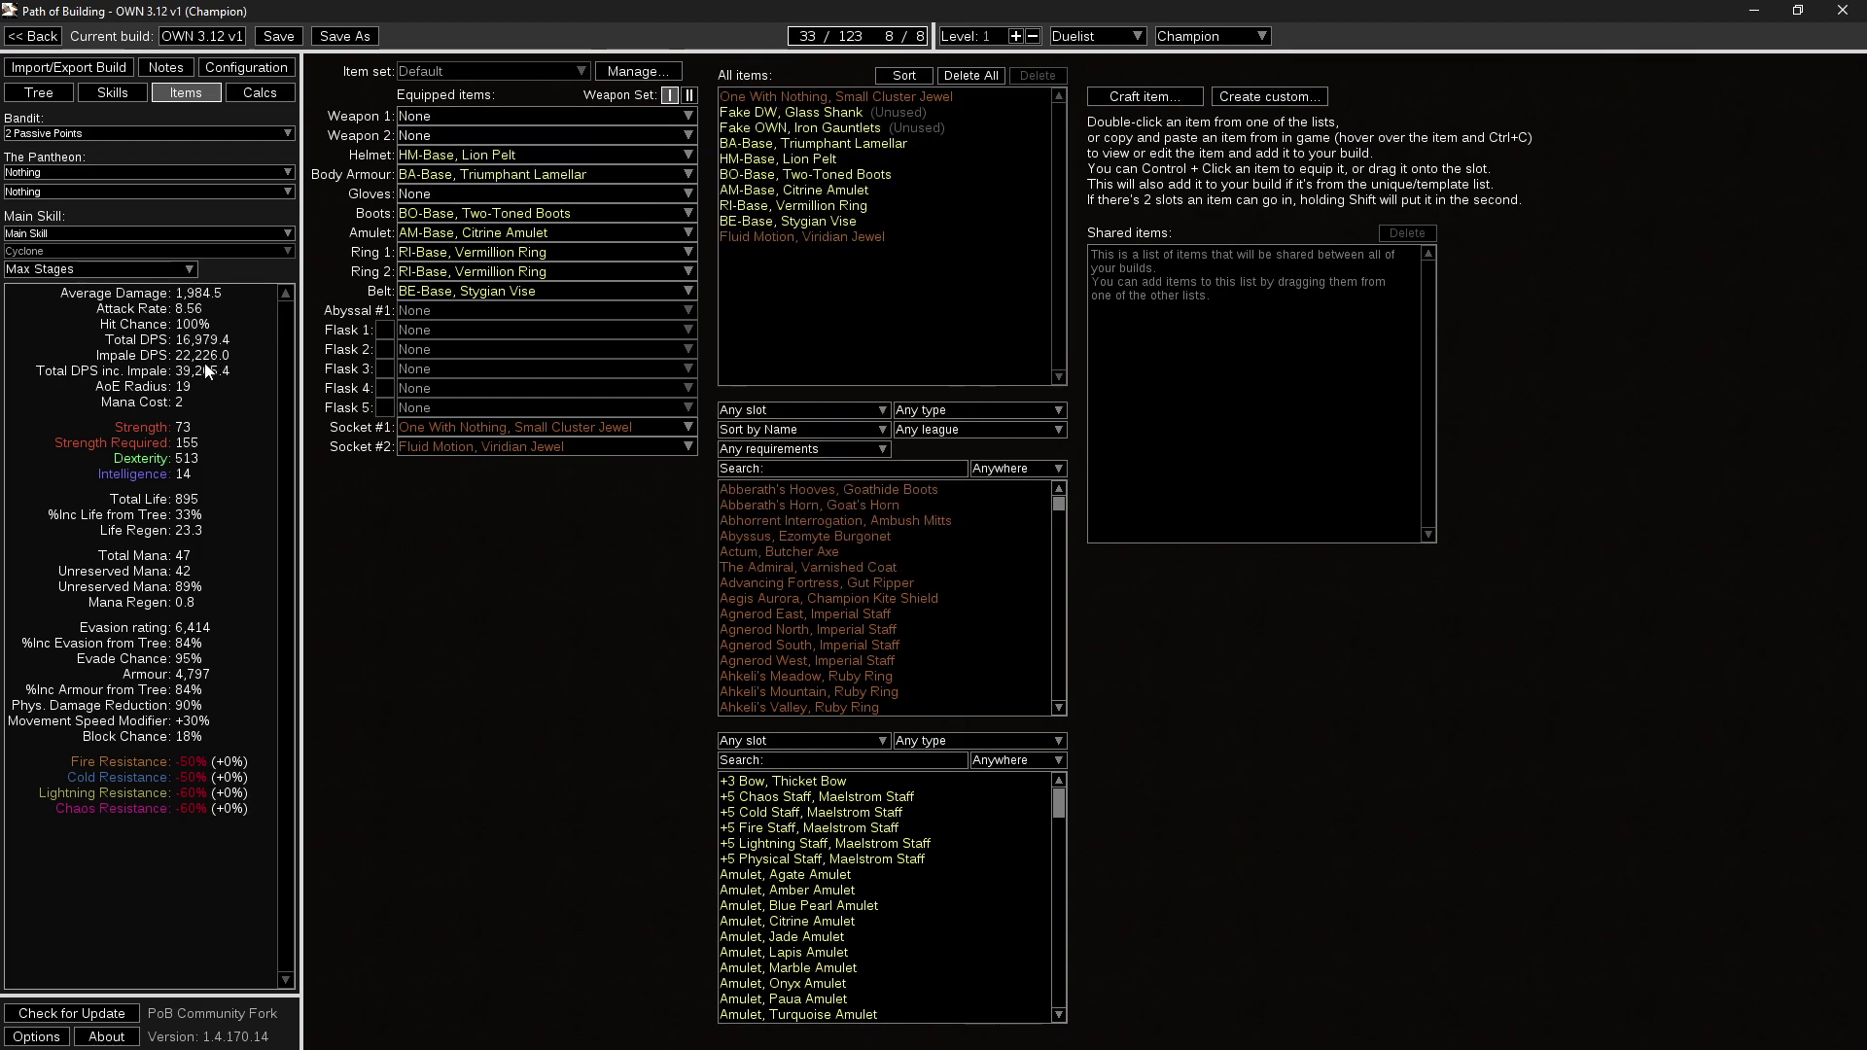
left_click(73, 91)
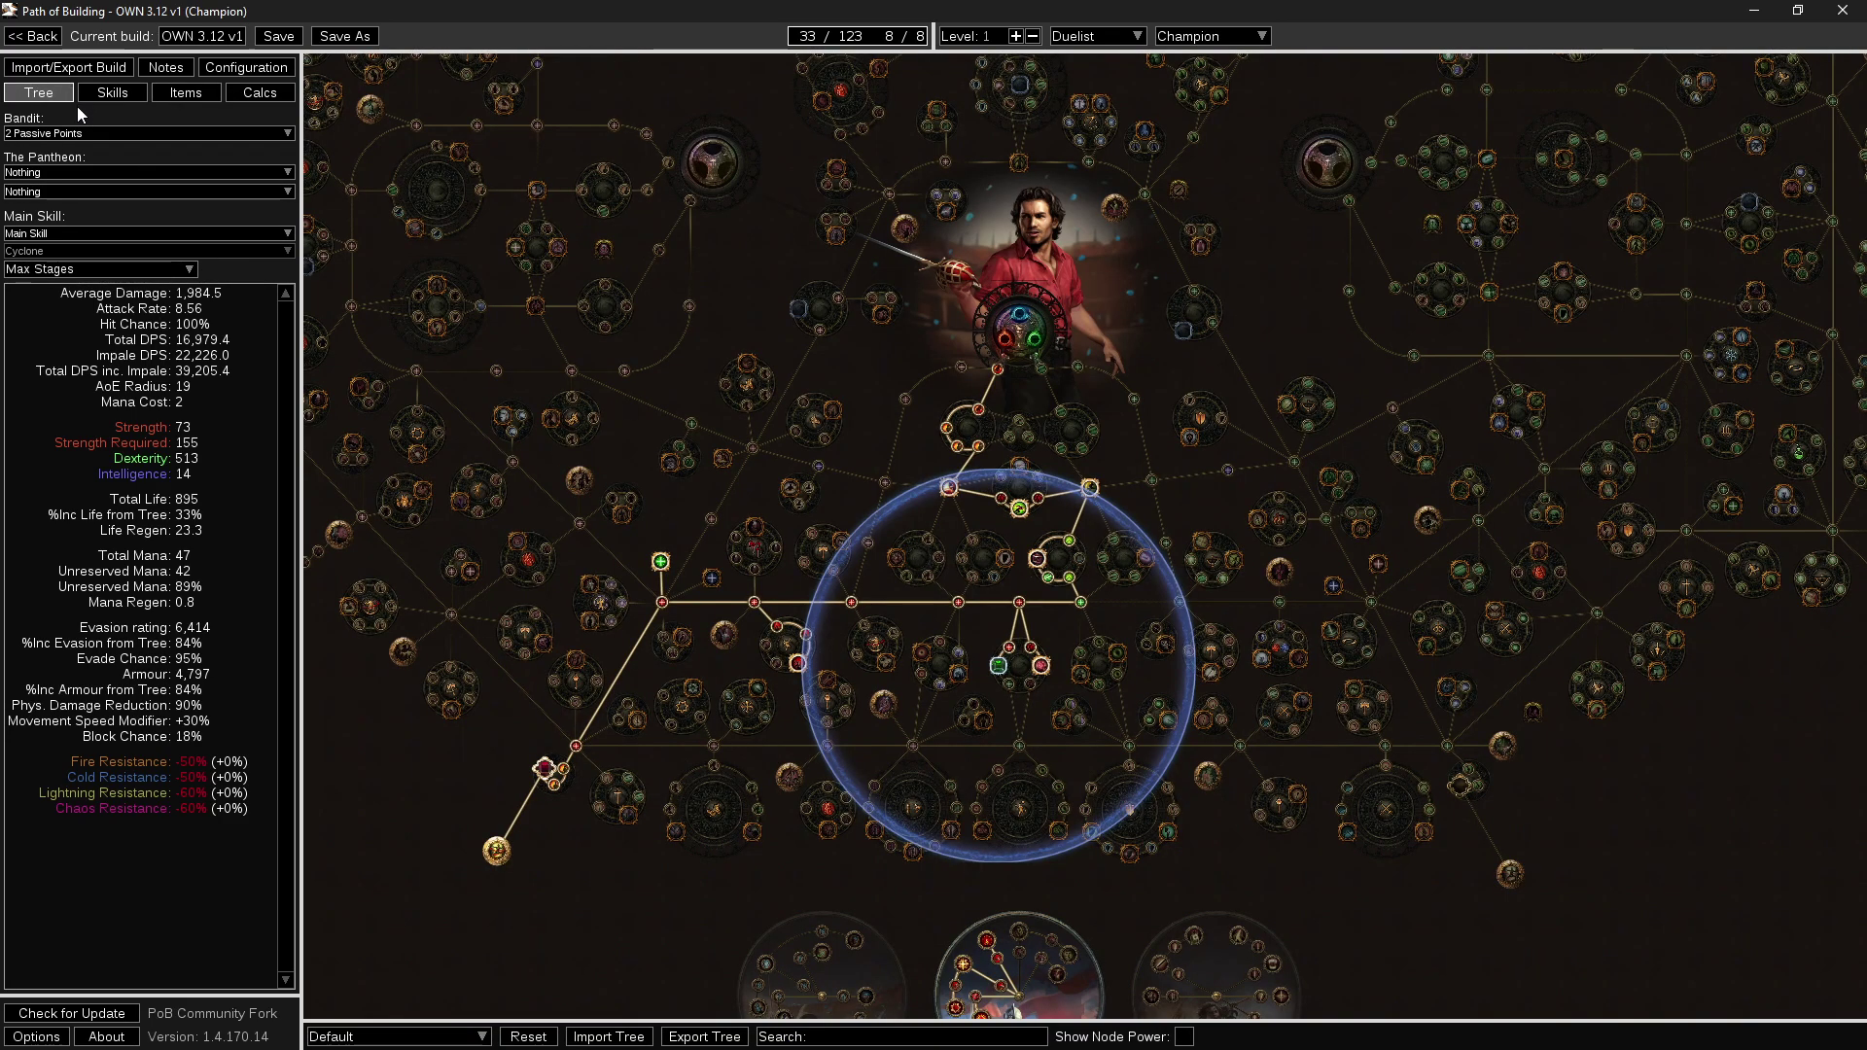
left_click_drag(772, 353, 692, 303)
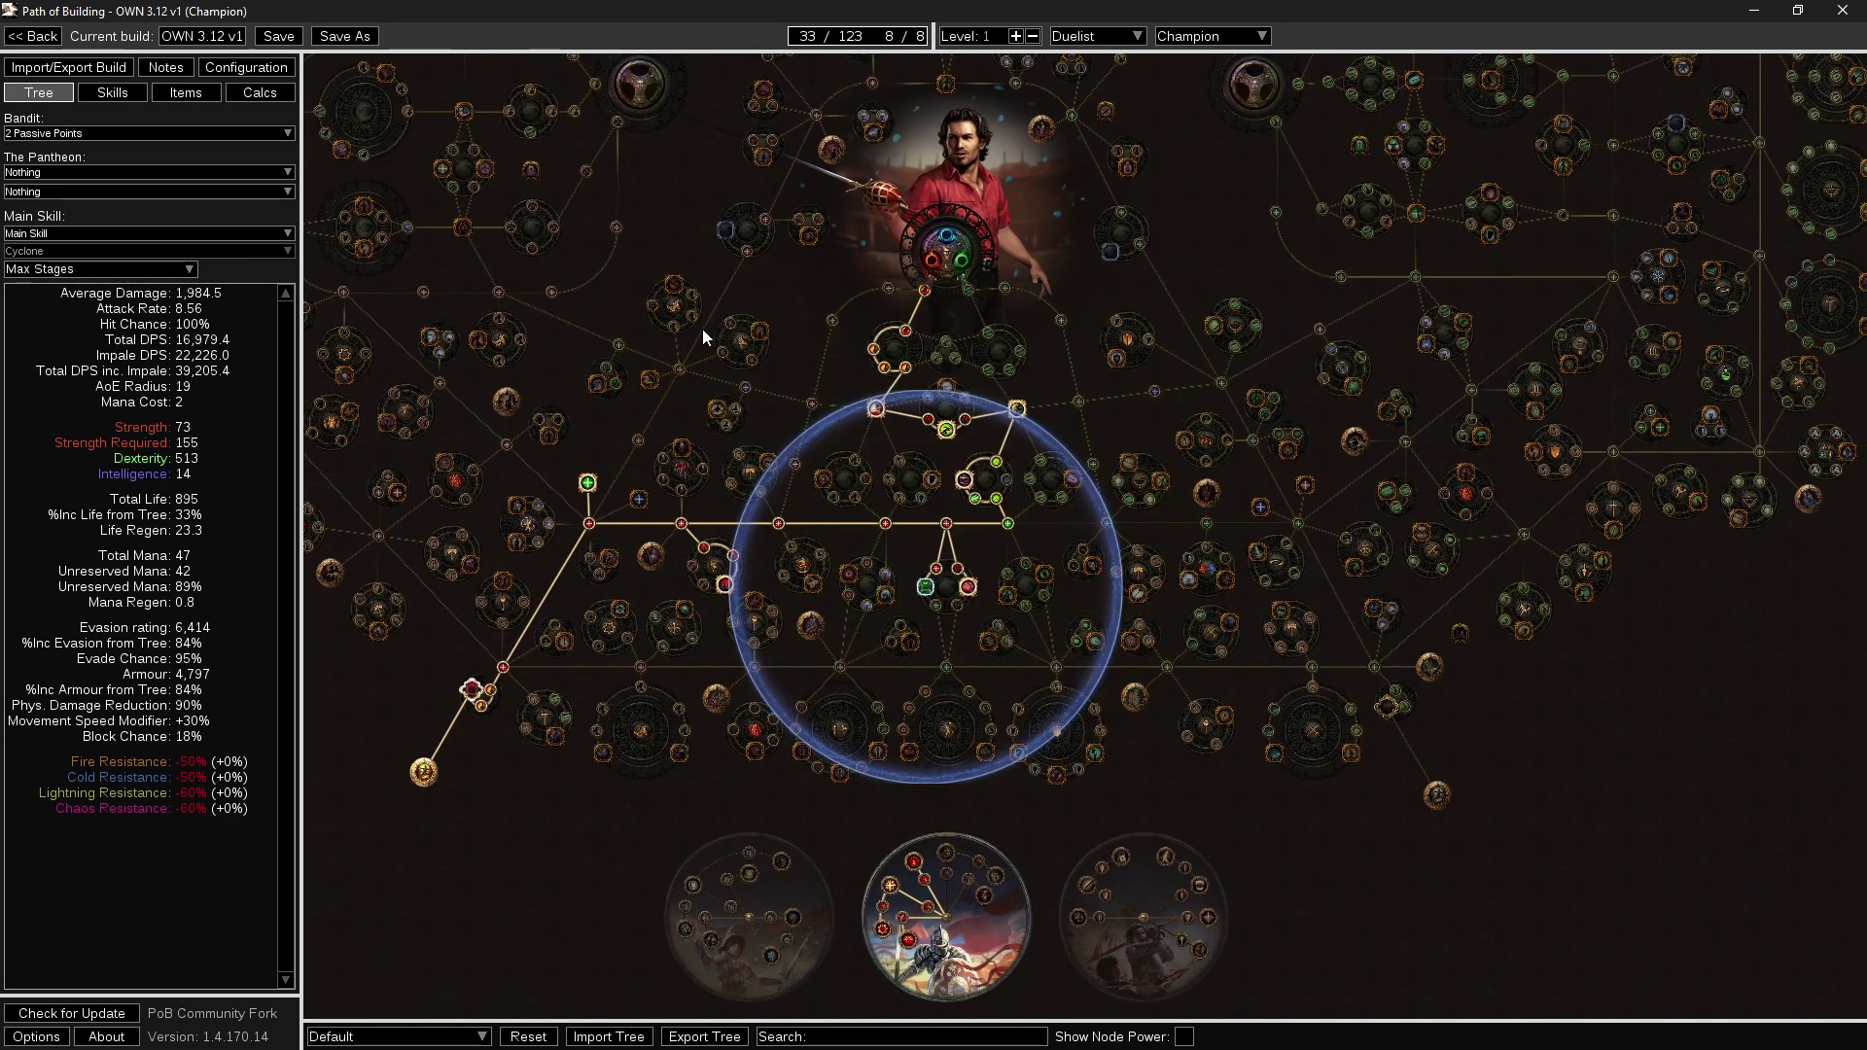
left_click_drag(710, 428, 719, 405)
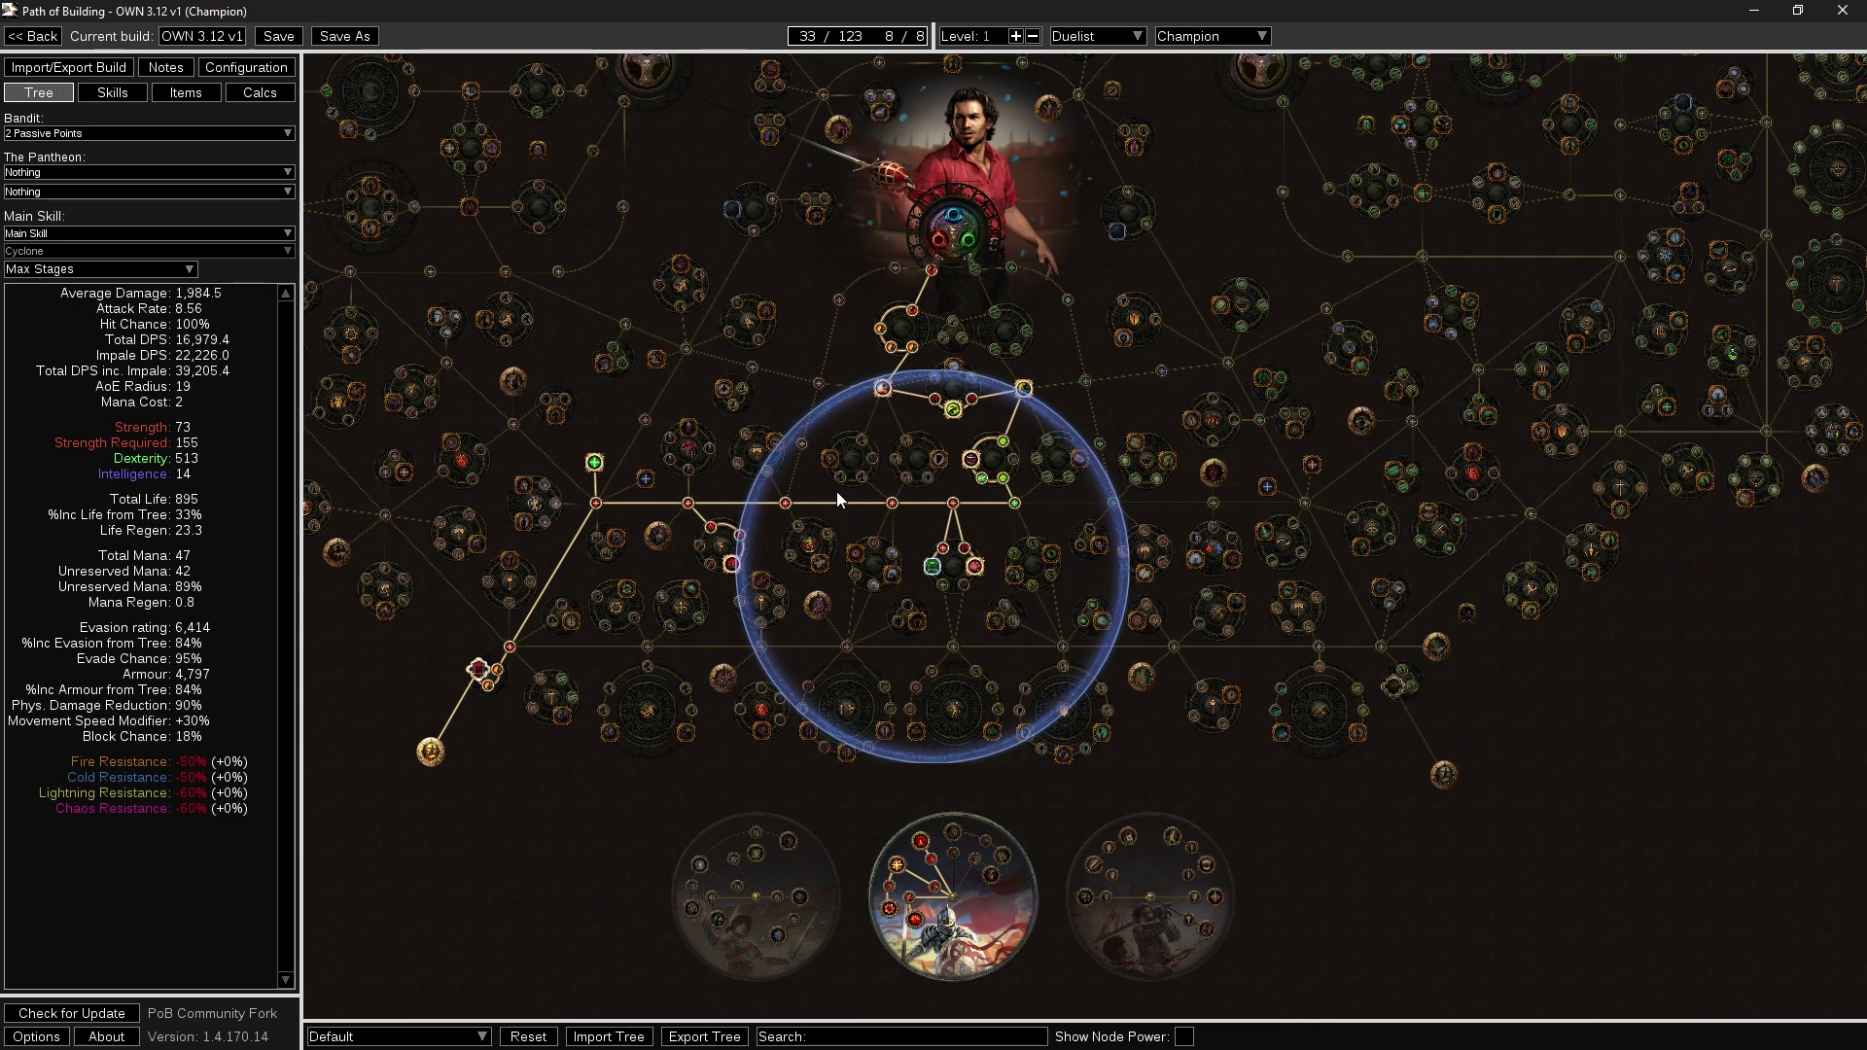
left_click_drag(856, 590, 828, 559)
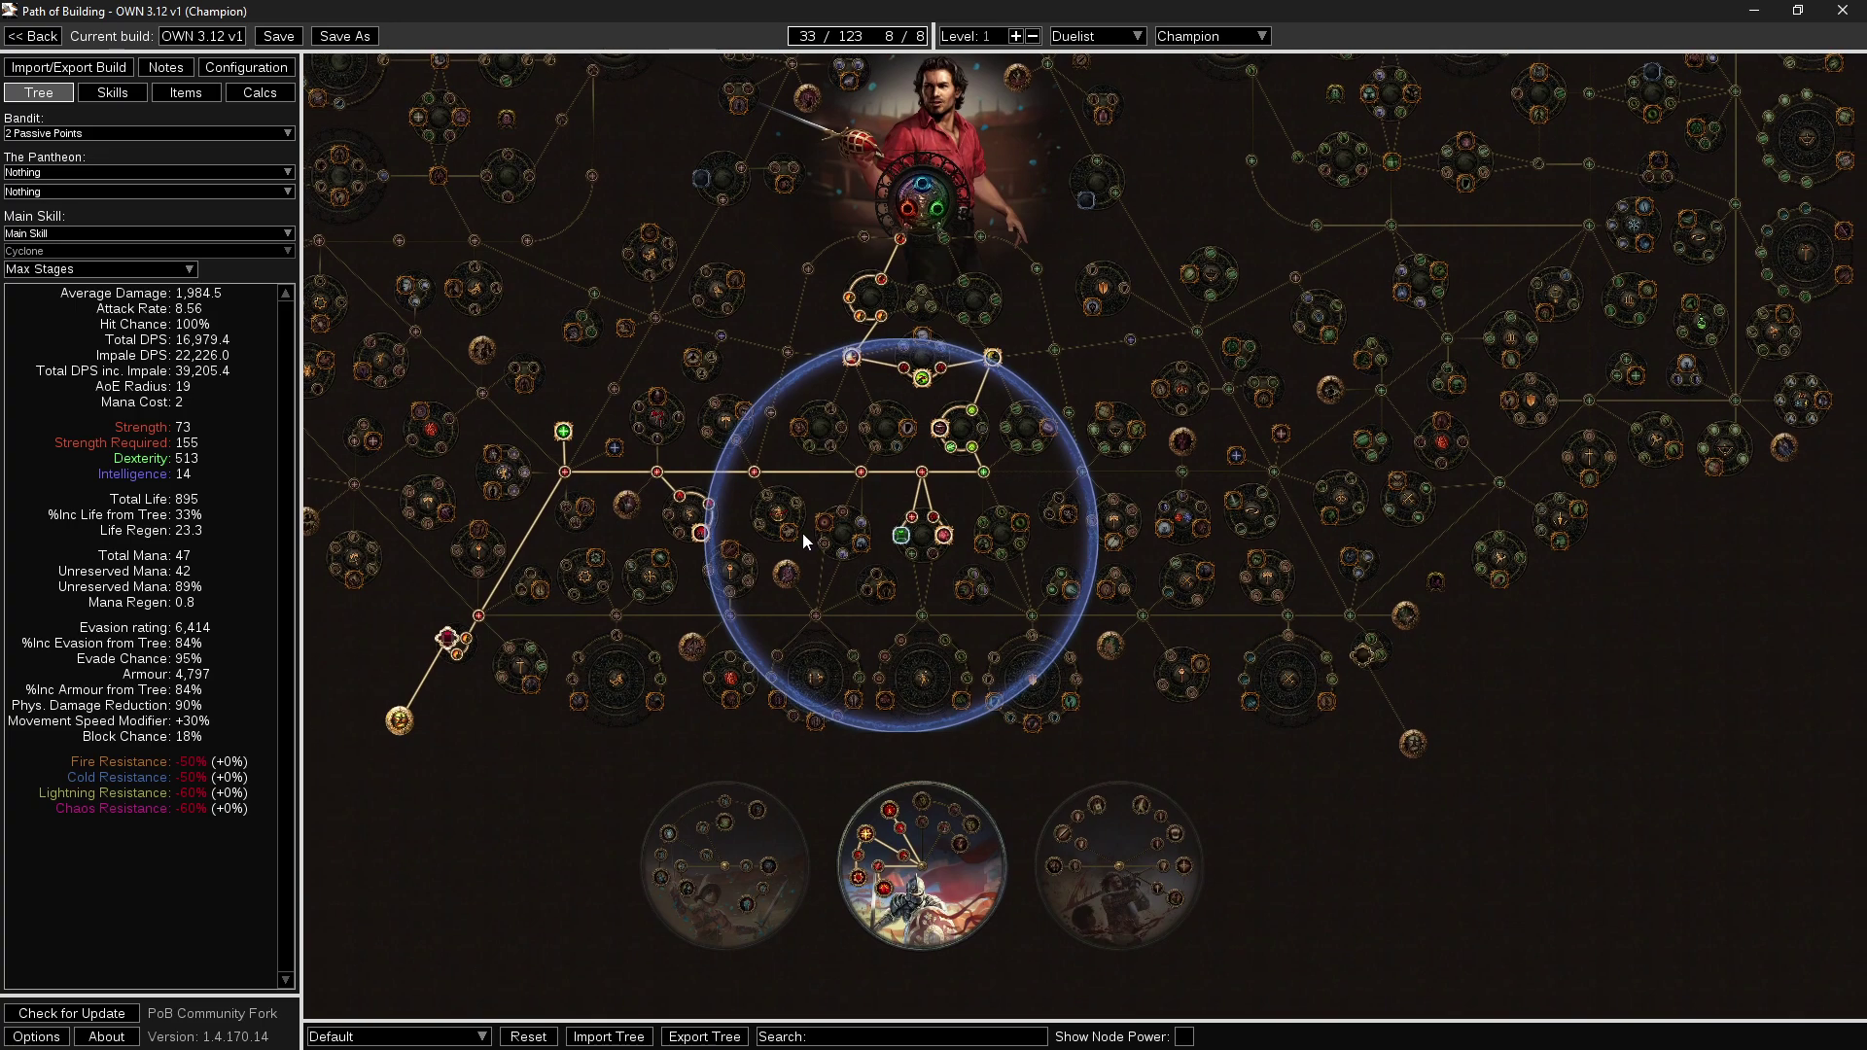
Add the Rage support gem to the Main Skill group with Cyclone and Impale, and check the list of further supports.
left_click(115, 92)
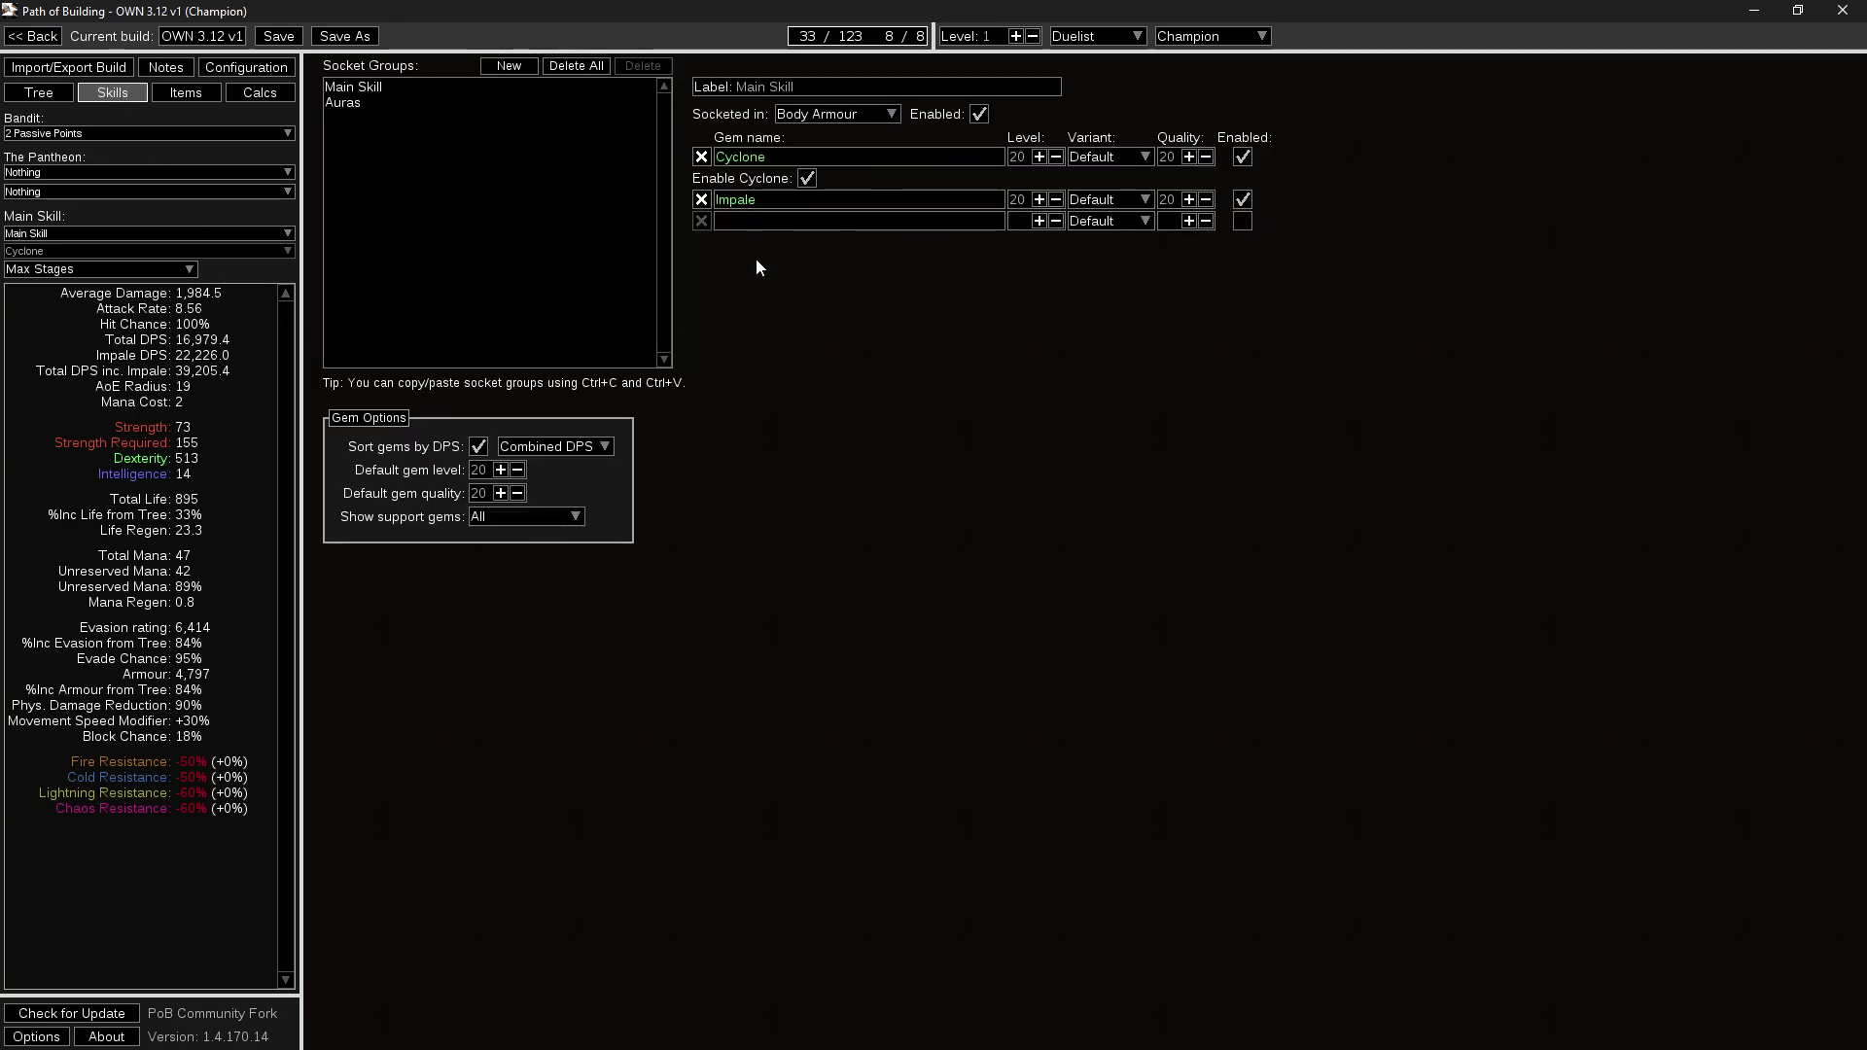
left_click(826, 221)
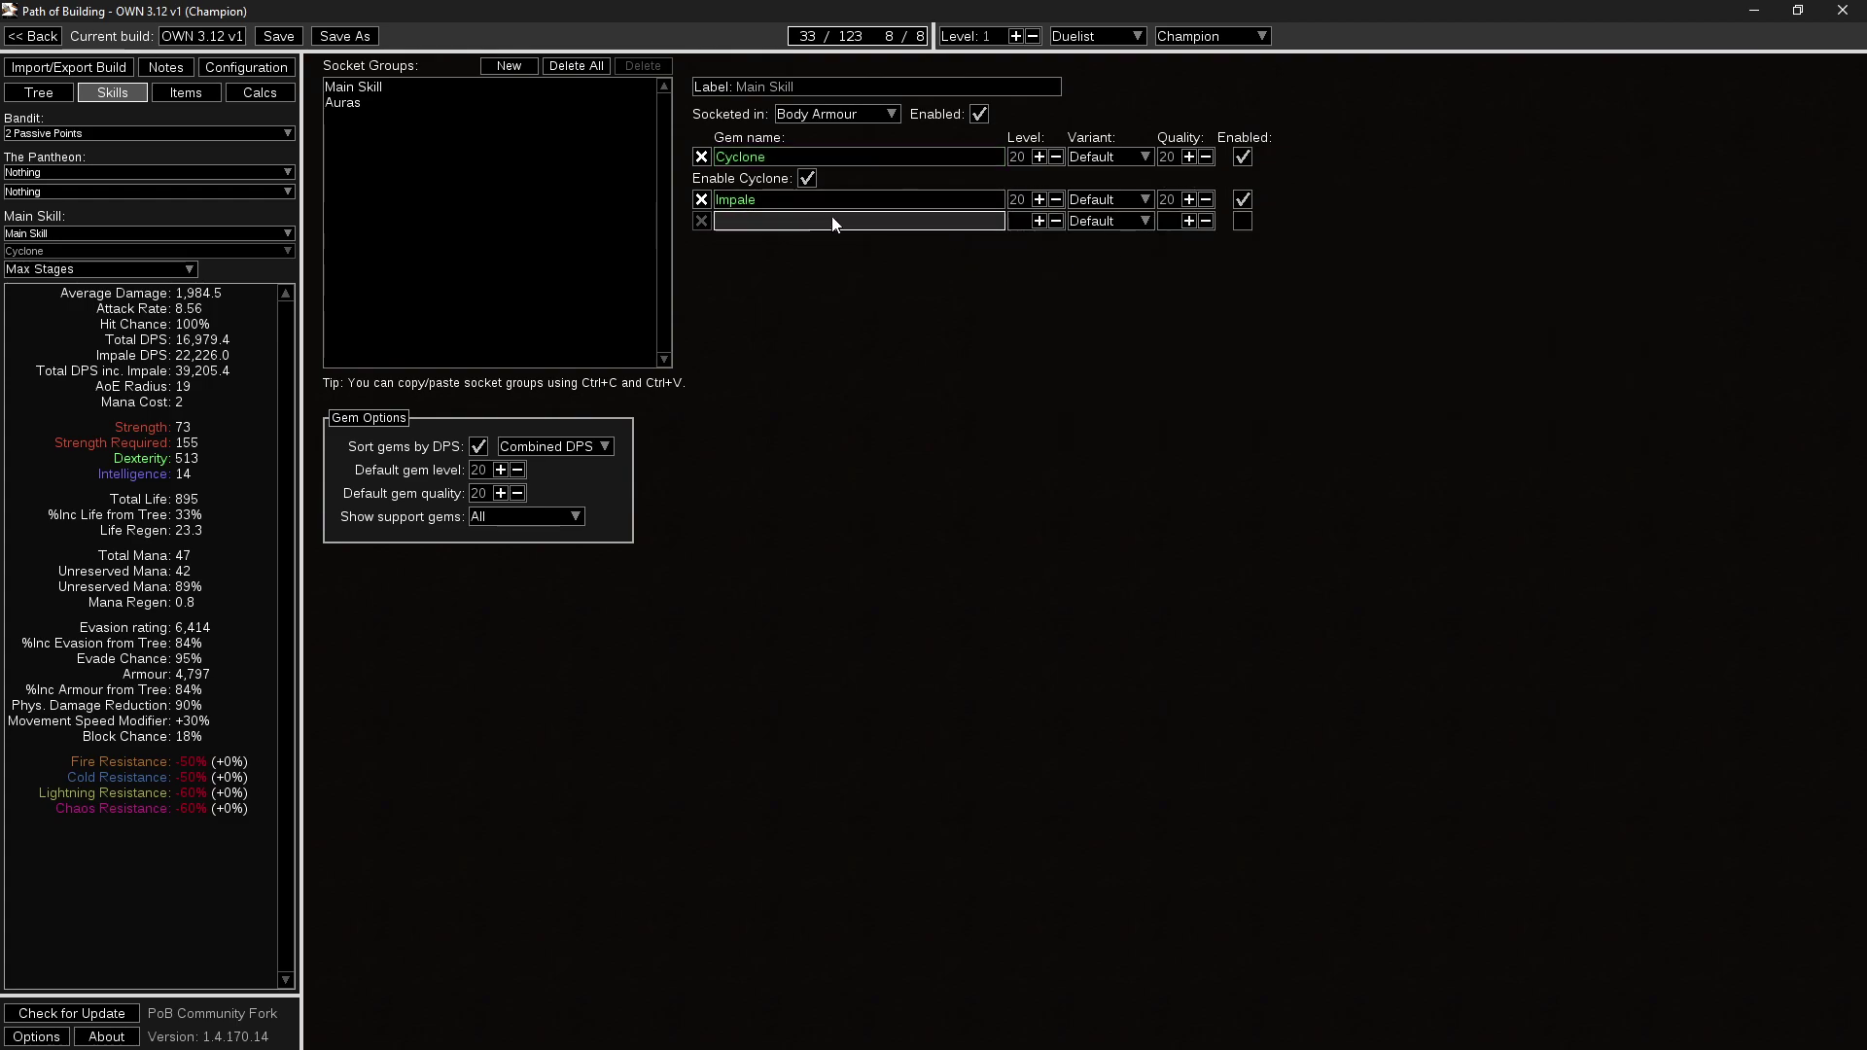
left_click(899, 226)
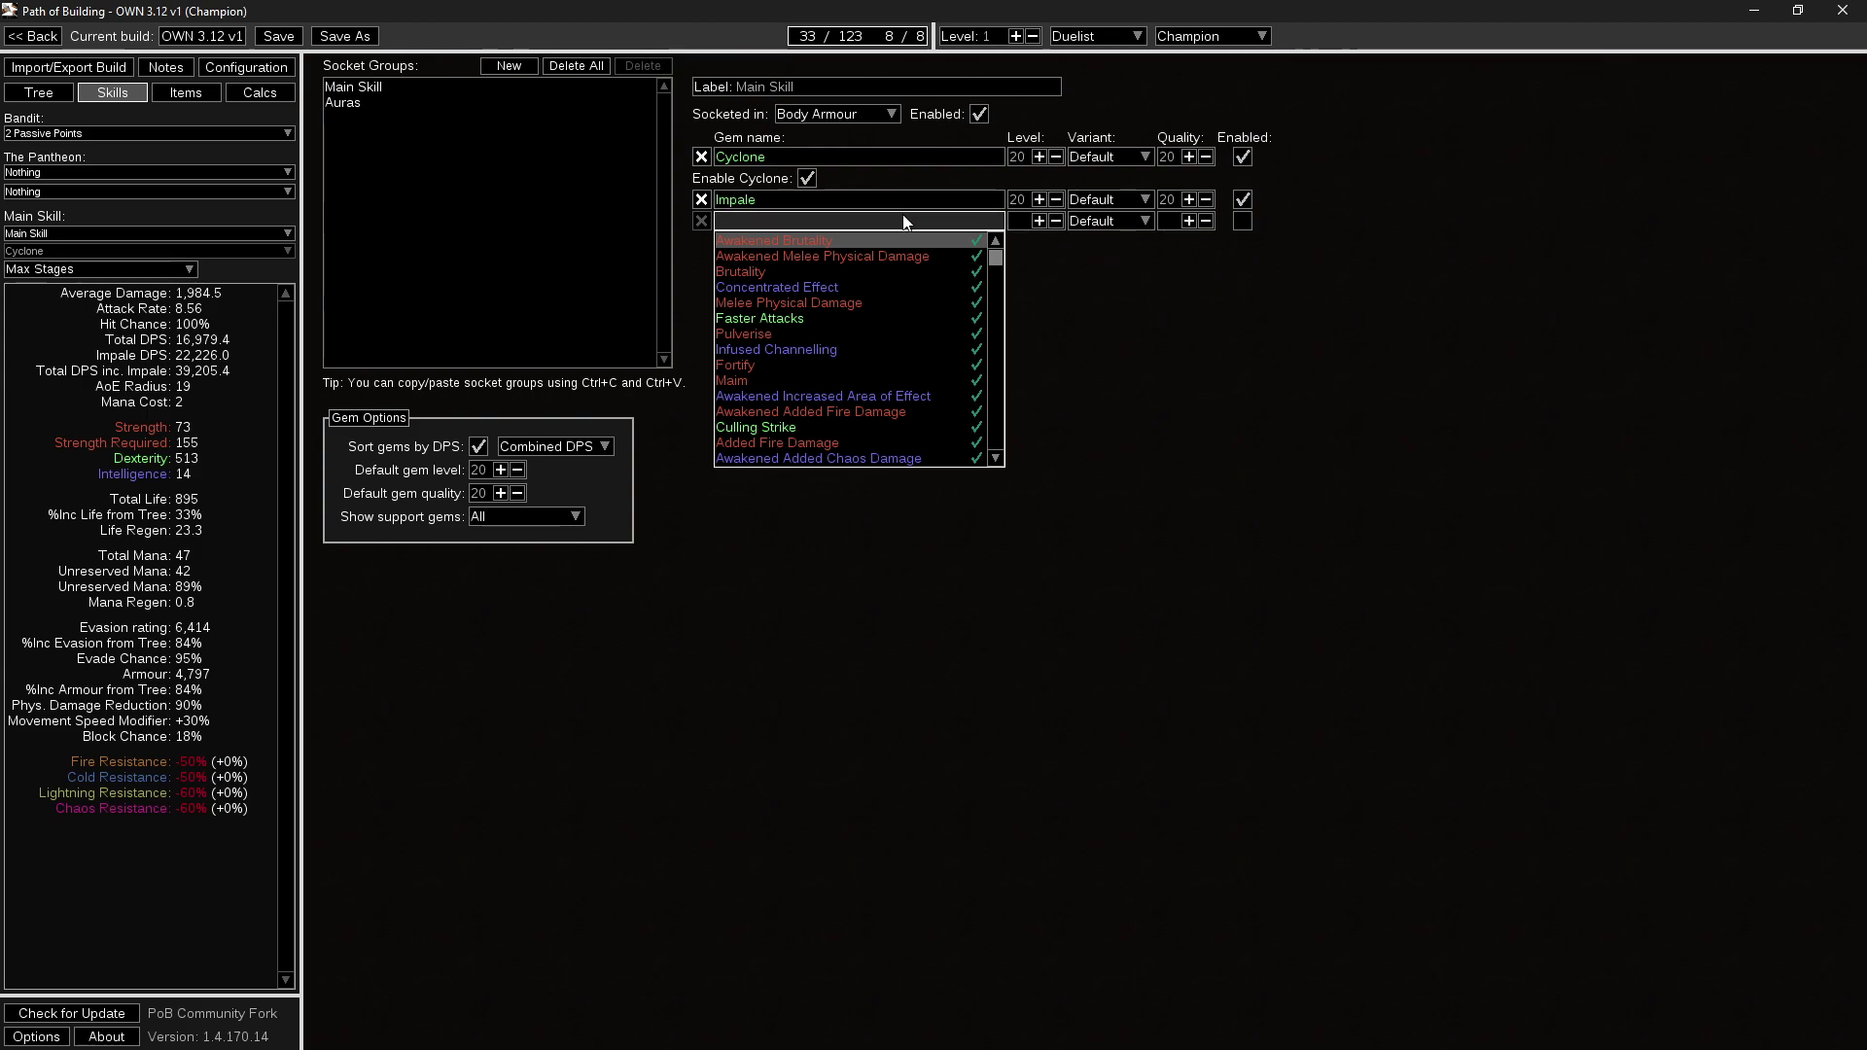
type("rage")
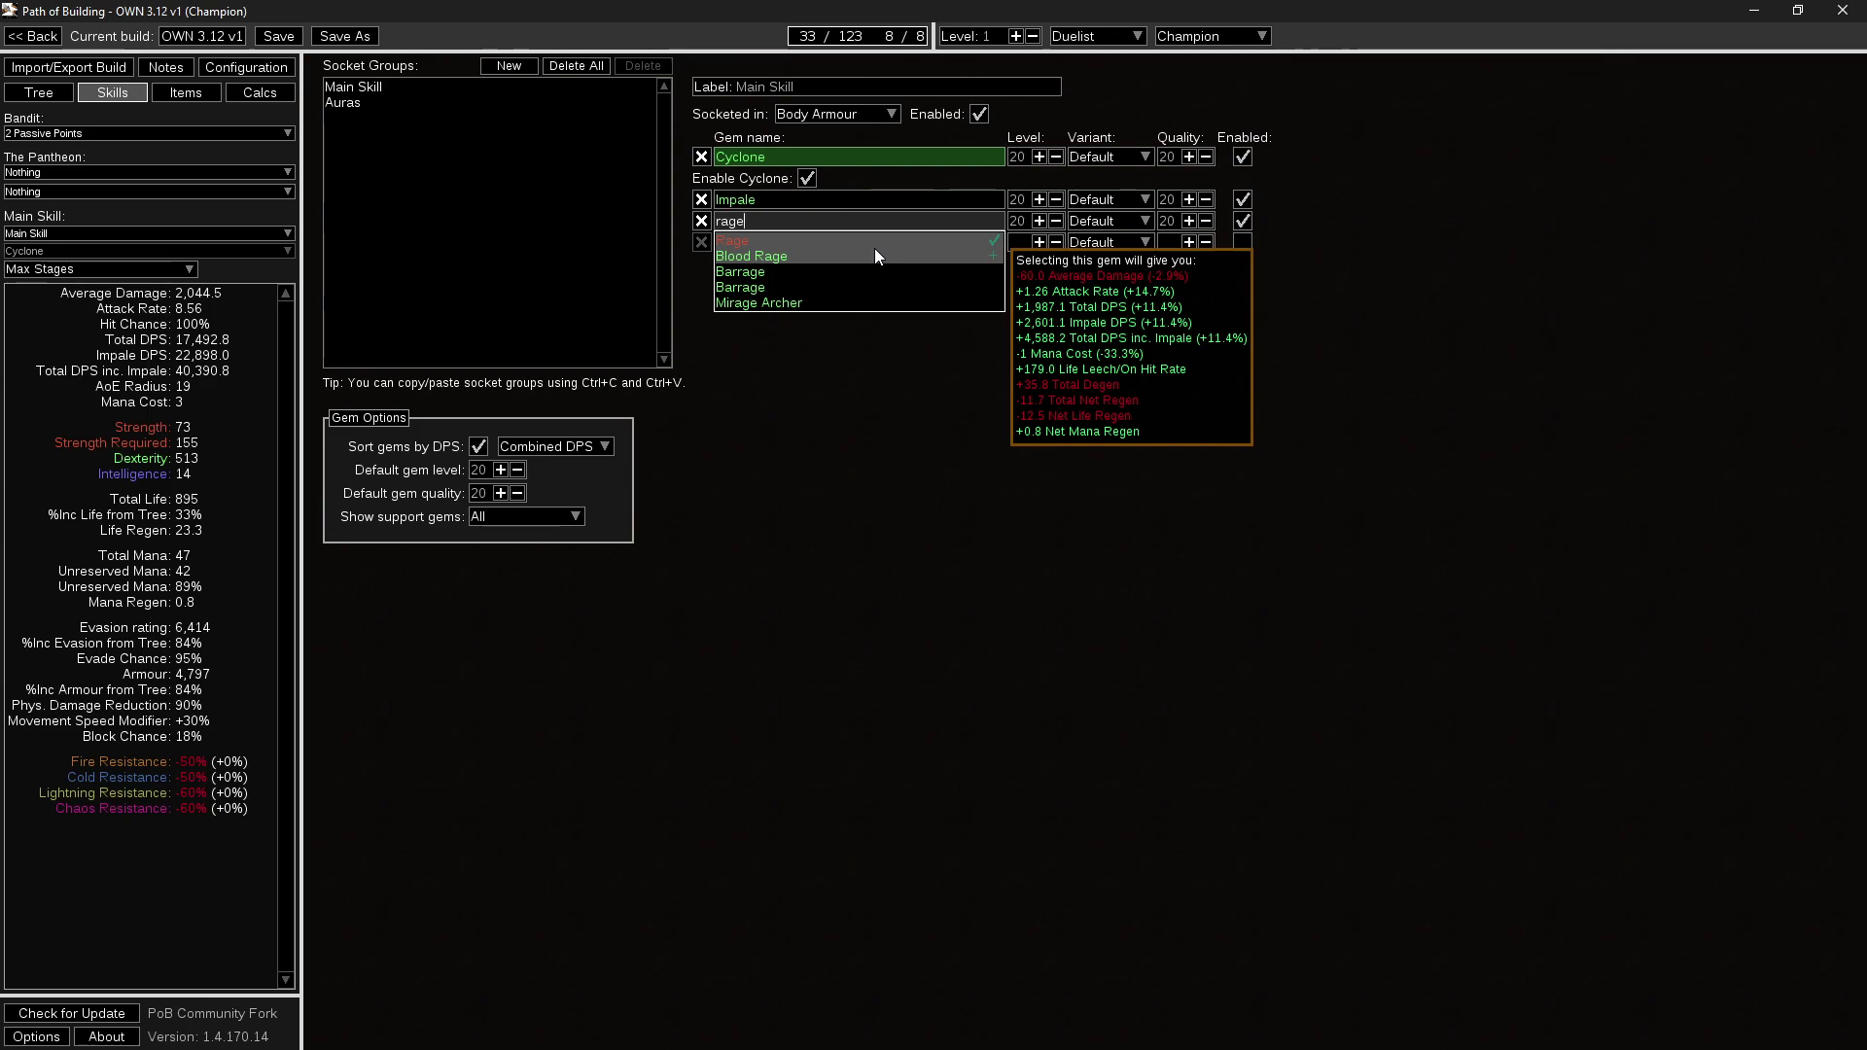
key("Return")
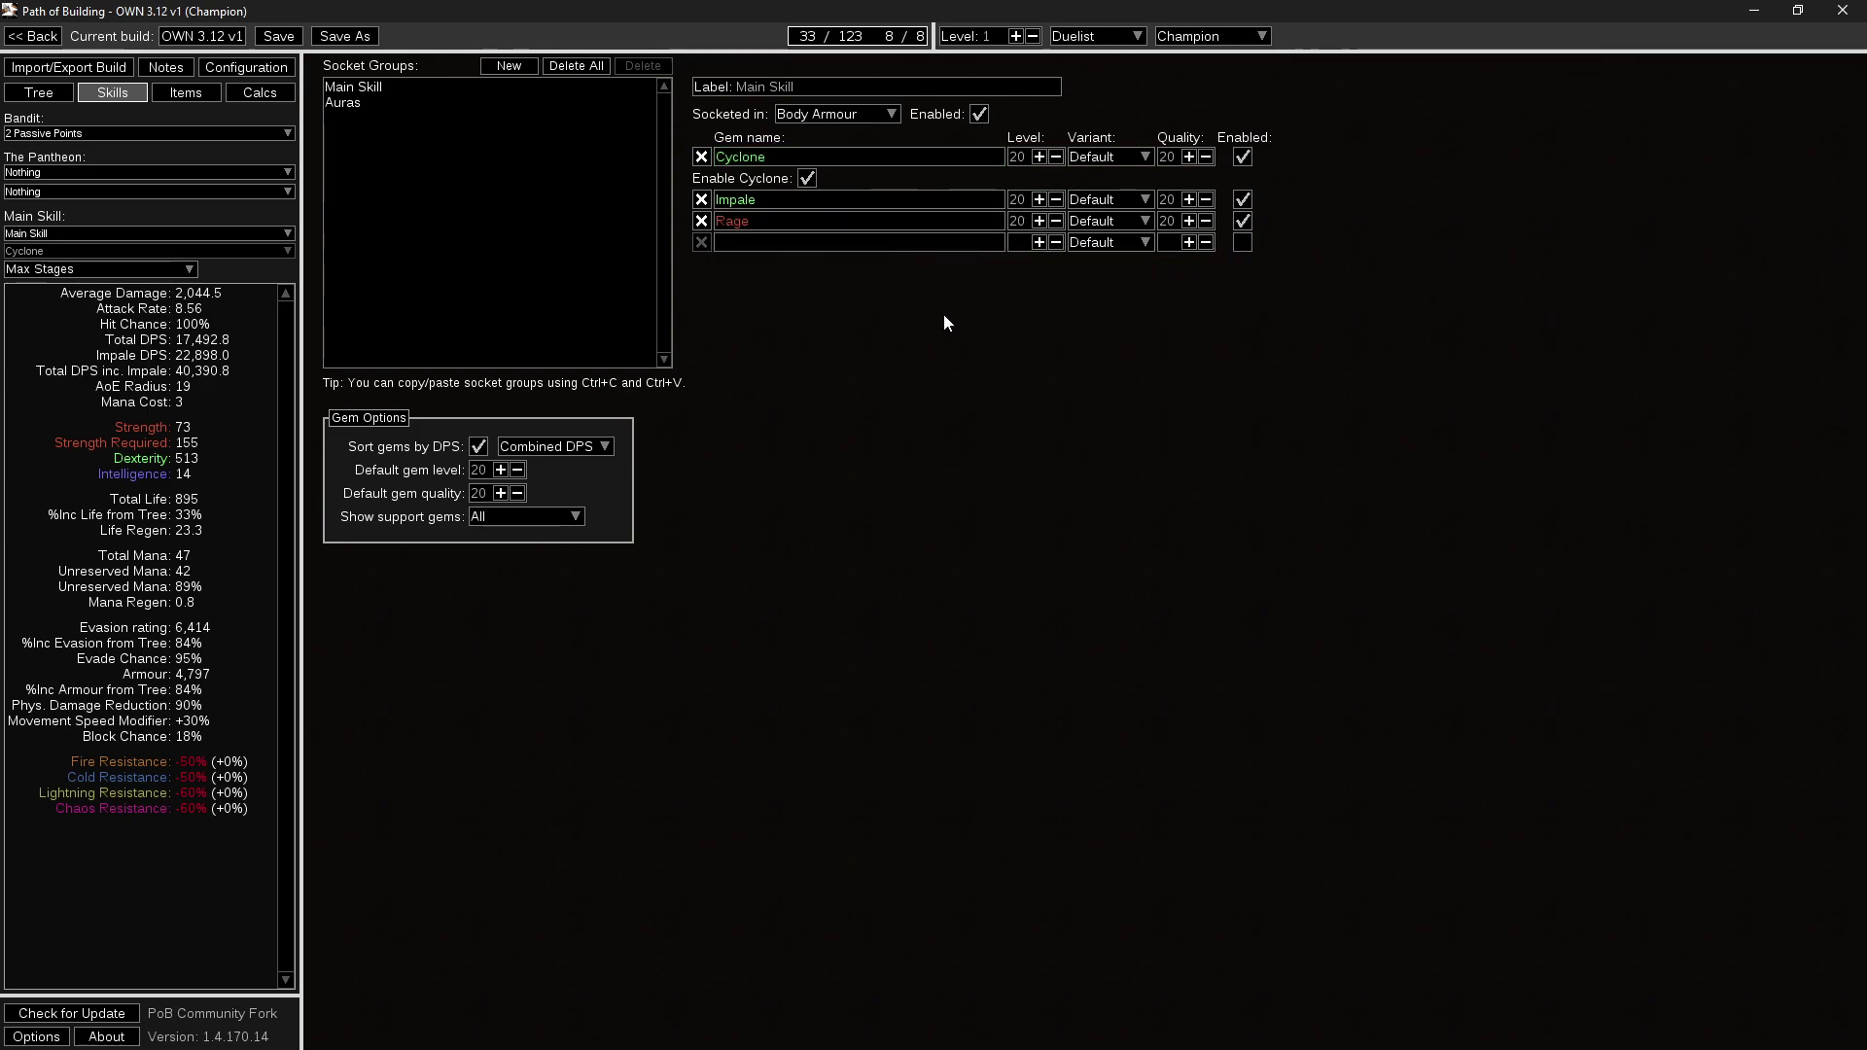
left_click(774, 243)
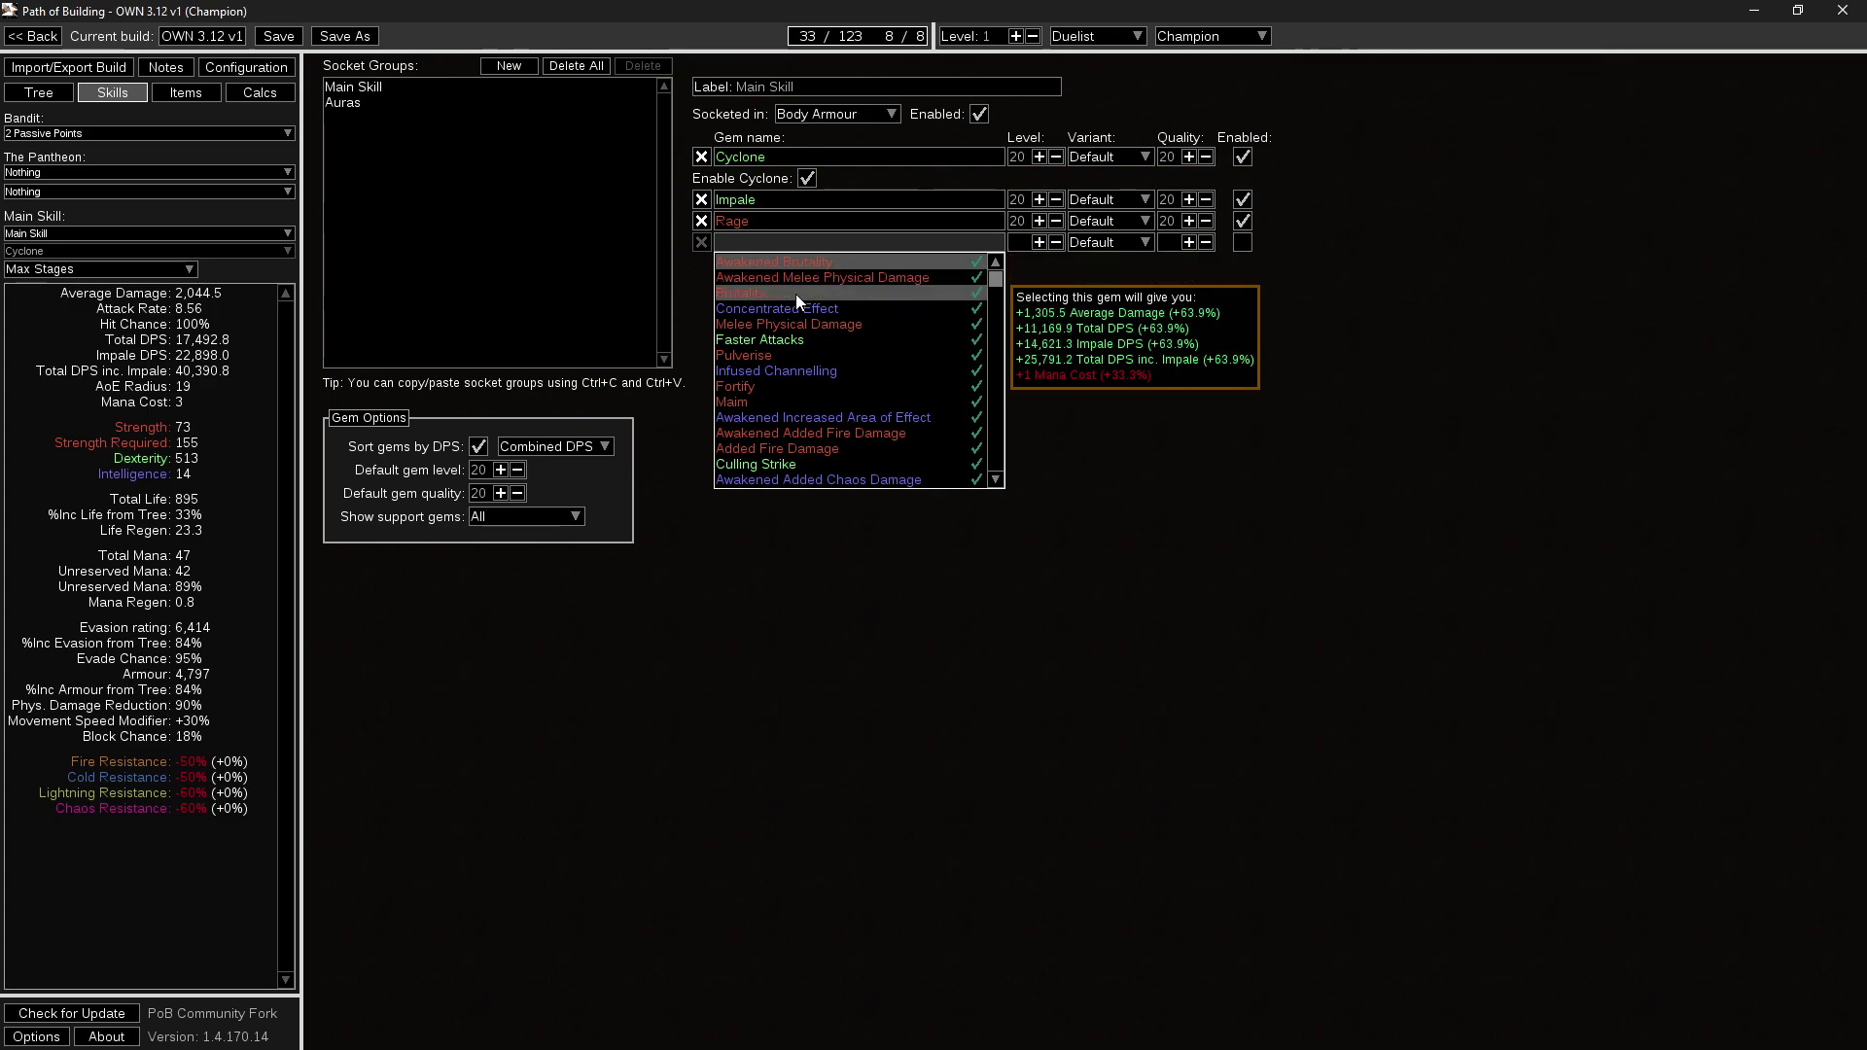
left_click(1132, 358)
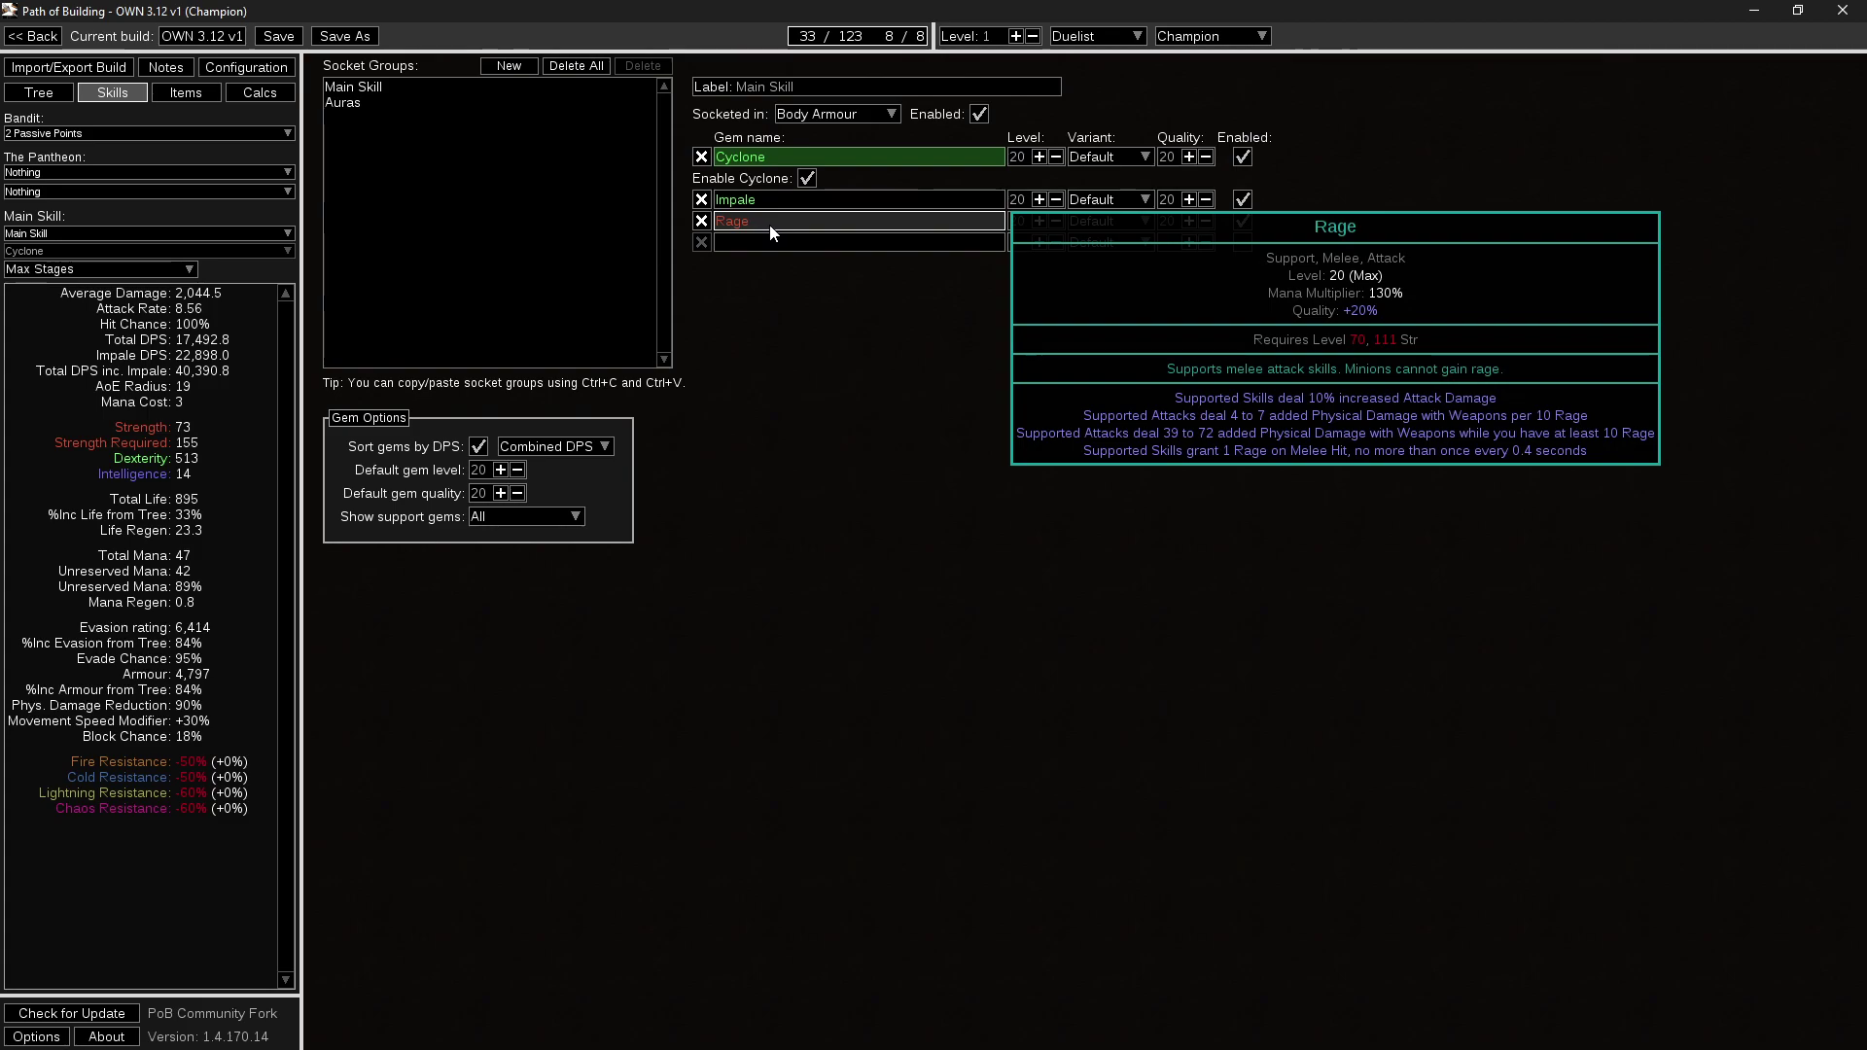
Set the character level to 80.
left_click(997, 43)
key("BackSpace")
type("80")
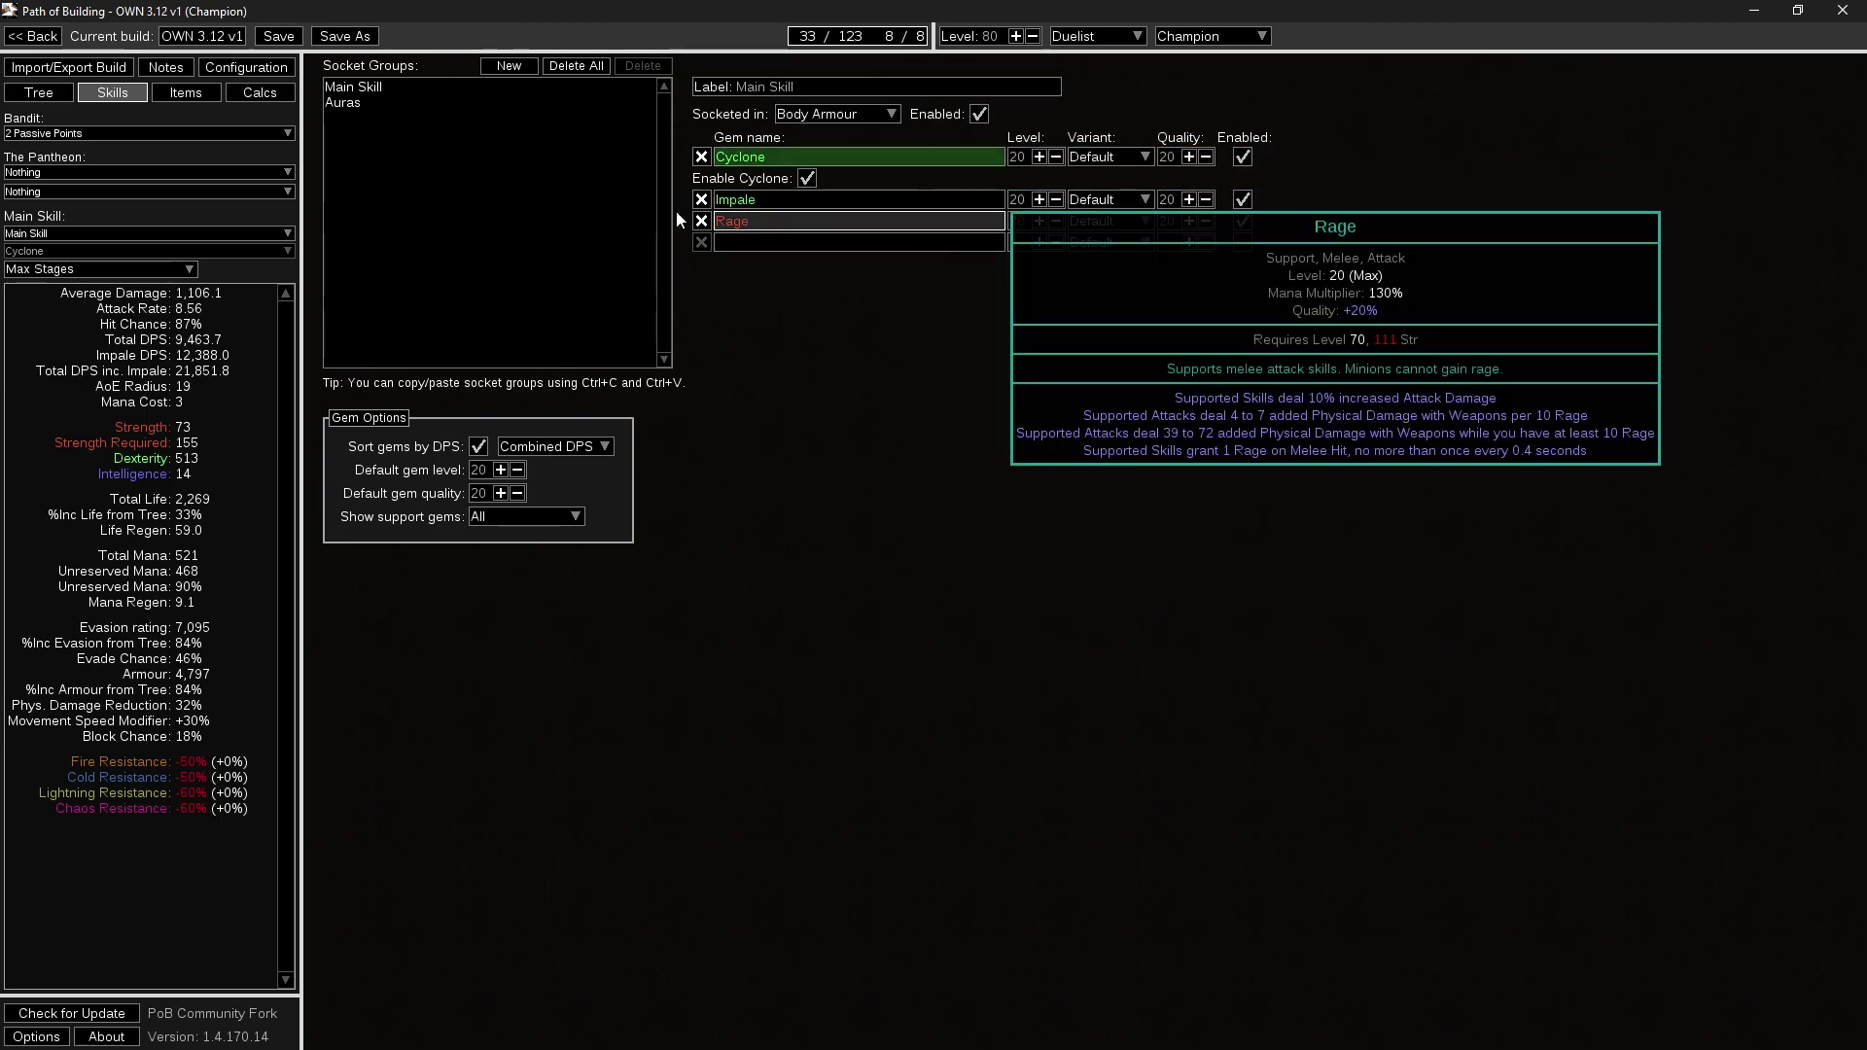
Set the Rage value in the combat configuration to 50.
left_click(246, 67)
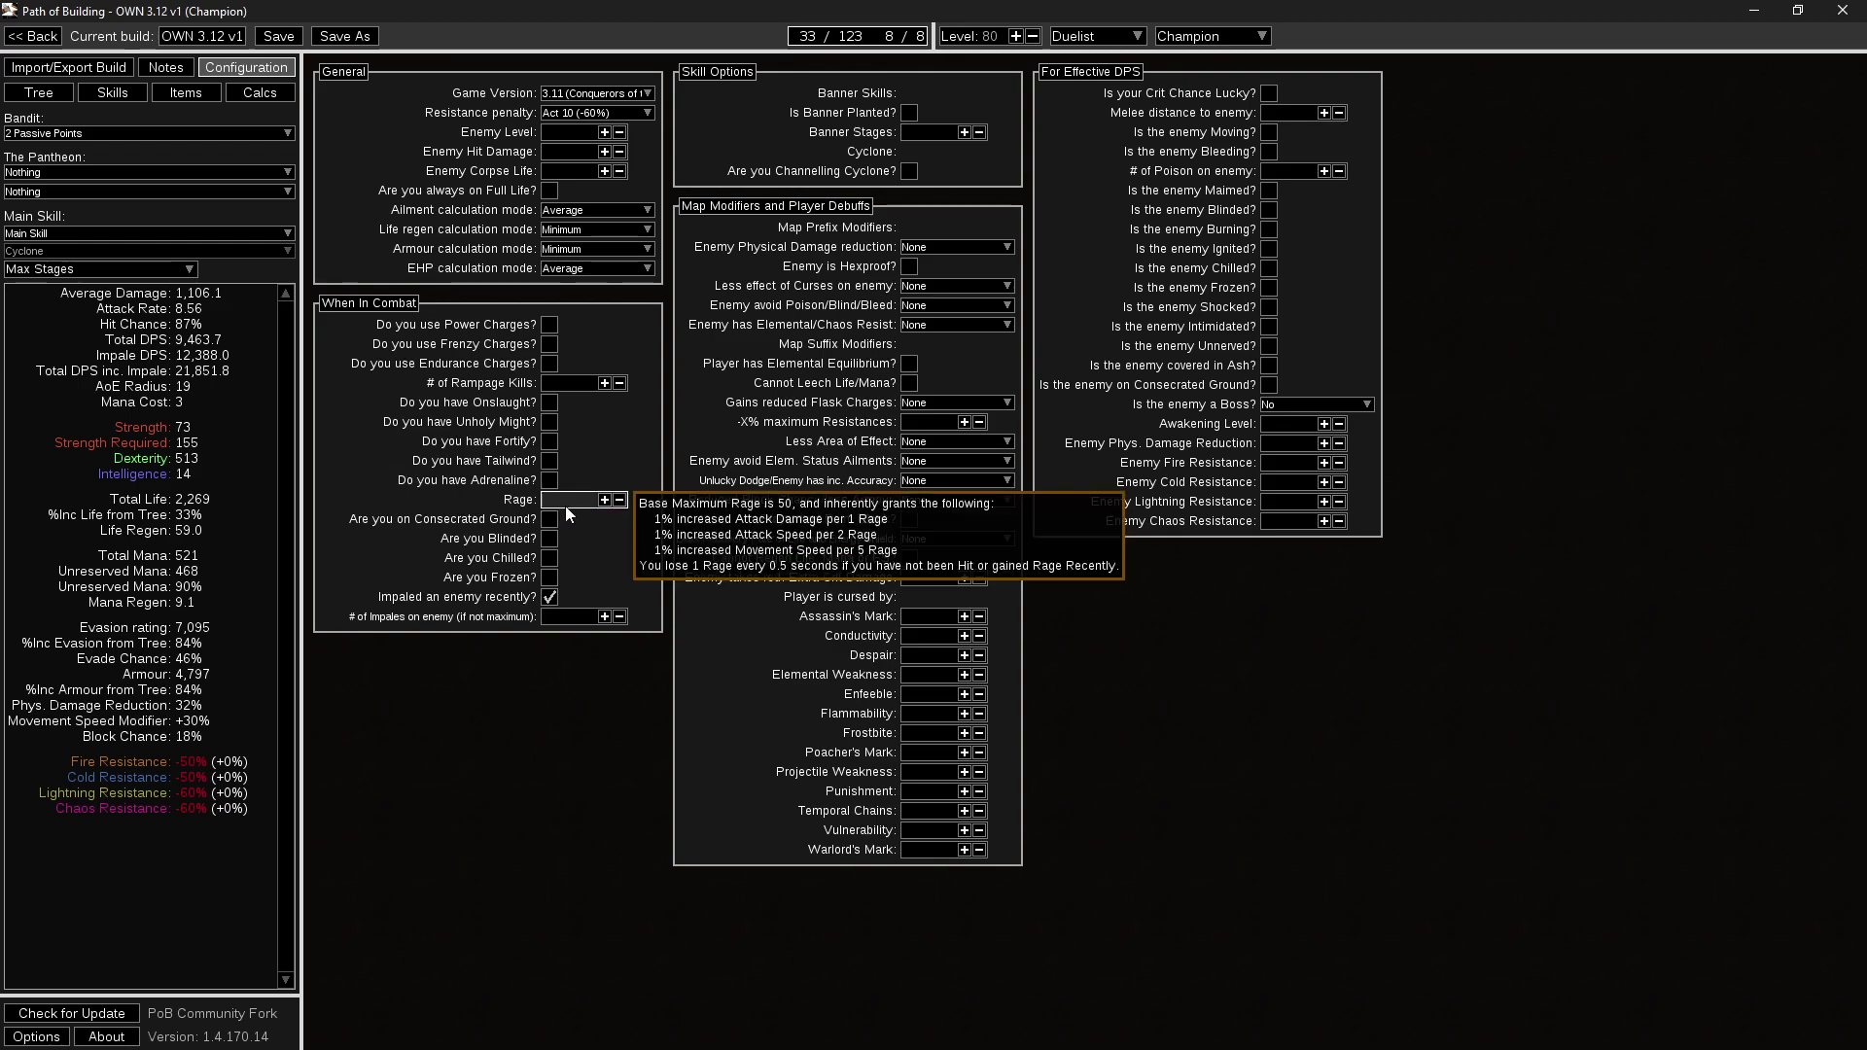
left_click(604, 500)
left_click(604, 501)
left_click(604, 501)
left_click(604, 501)
left_click(604, 501)
left_click(604, 501)
left_click(603, 501)
left_click(604, 501)
left_click(603, 501)
left_click(604, 501)
left_click(604, 501)
key("BackSpace")
key("BackSpace")
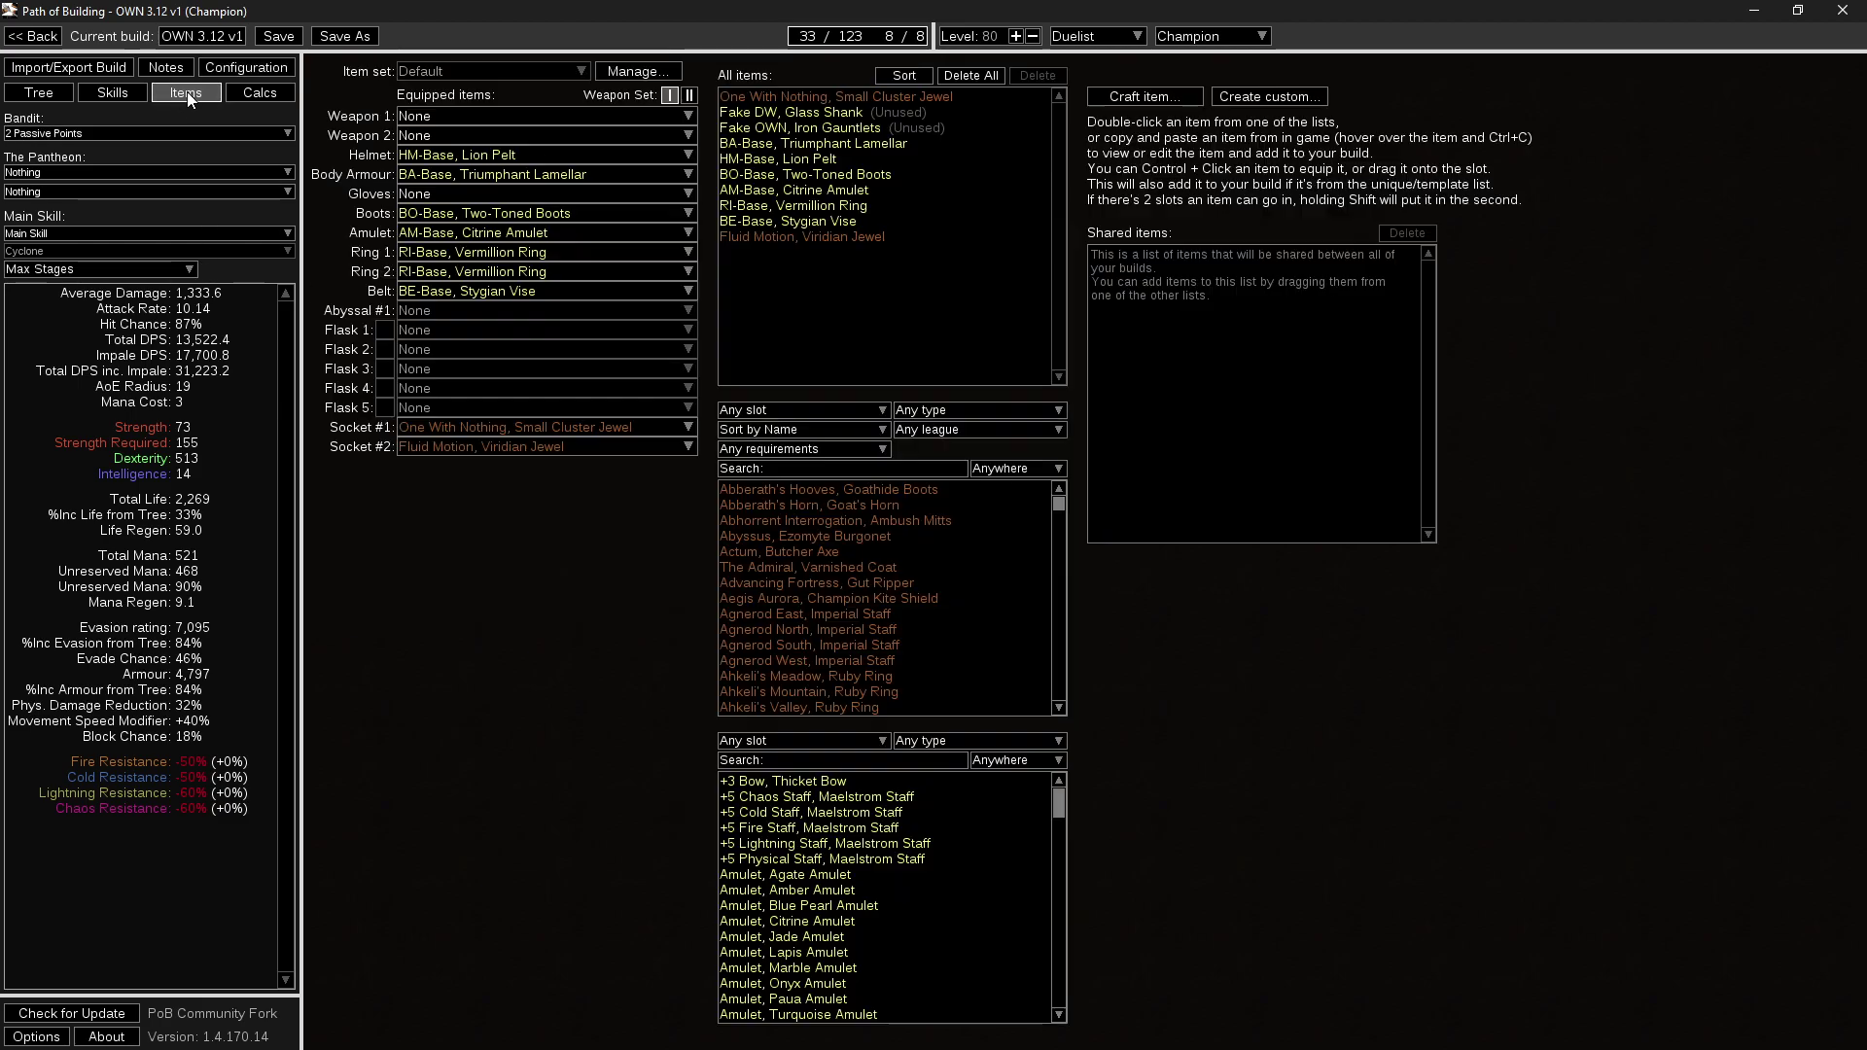
Add the Berserk gem to the Main Skill group below Cyclone, Impale and Rage.
left_click(185, 92)
left_click(134, 97)
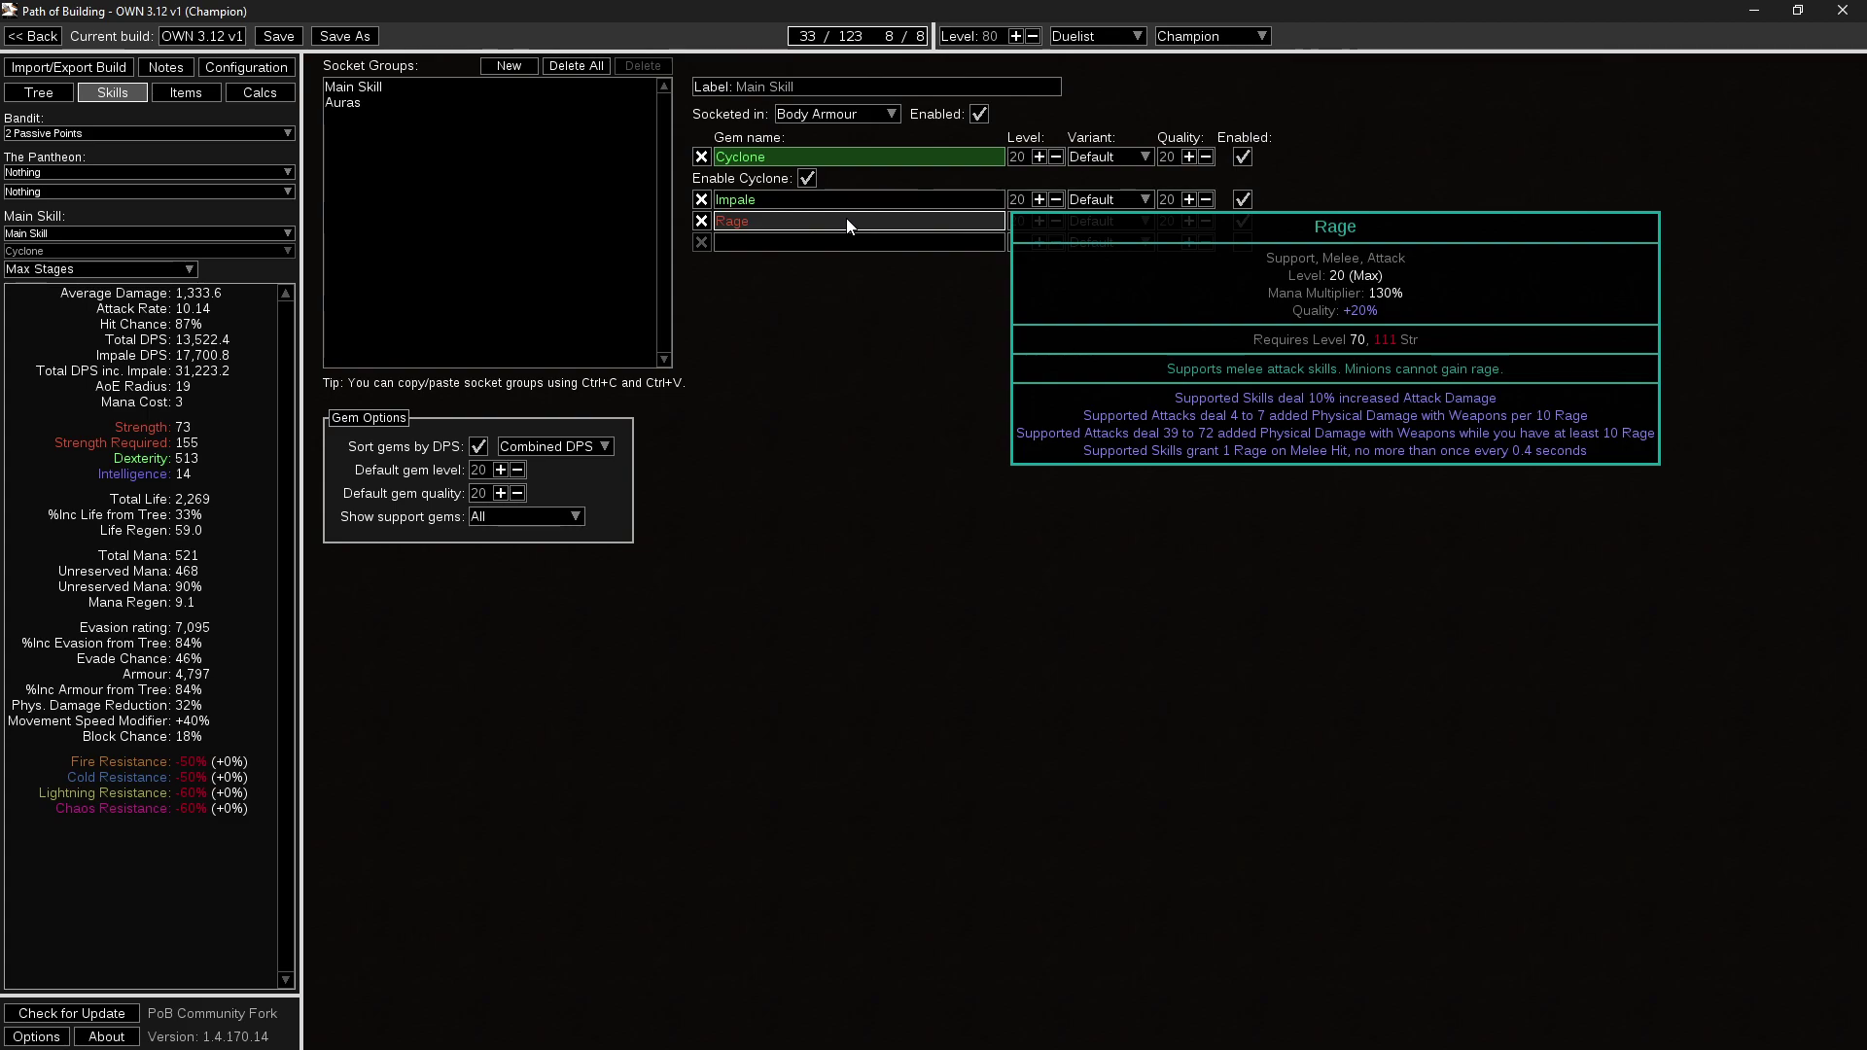
left_click(773, 241)
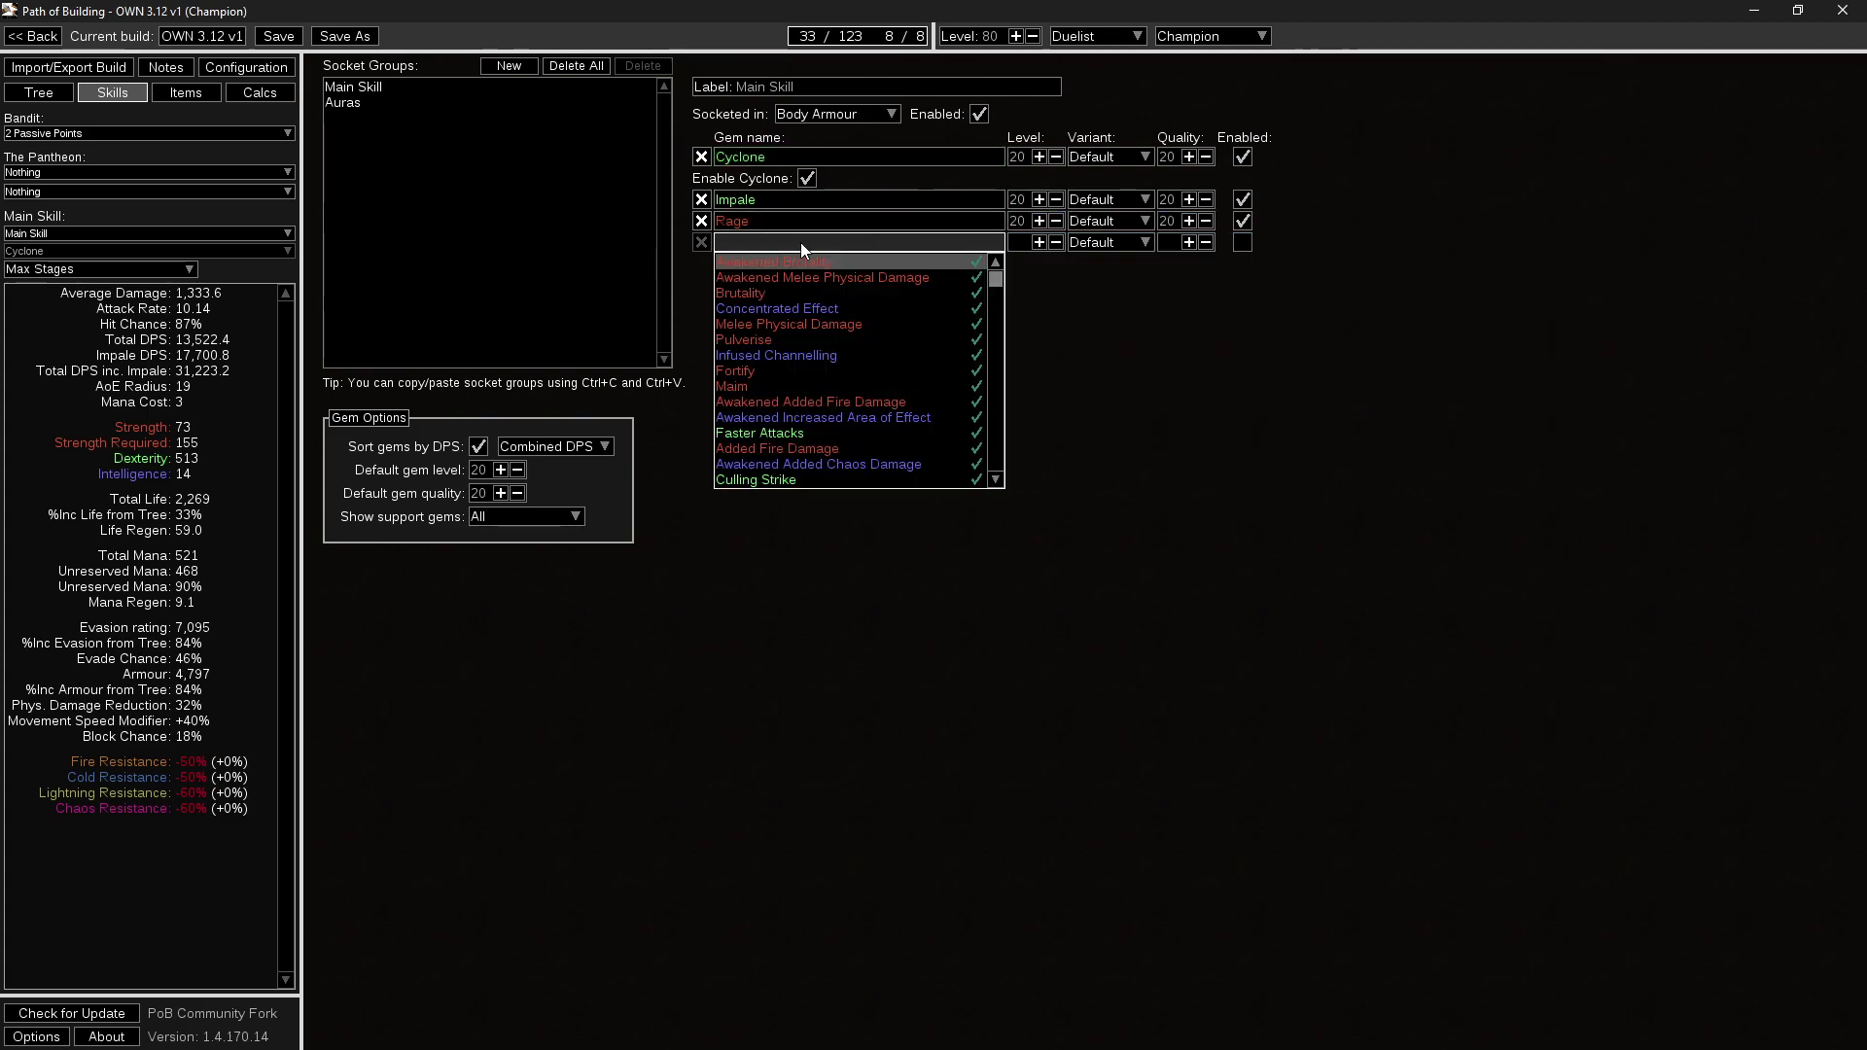
type("b")
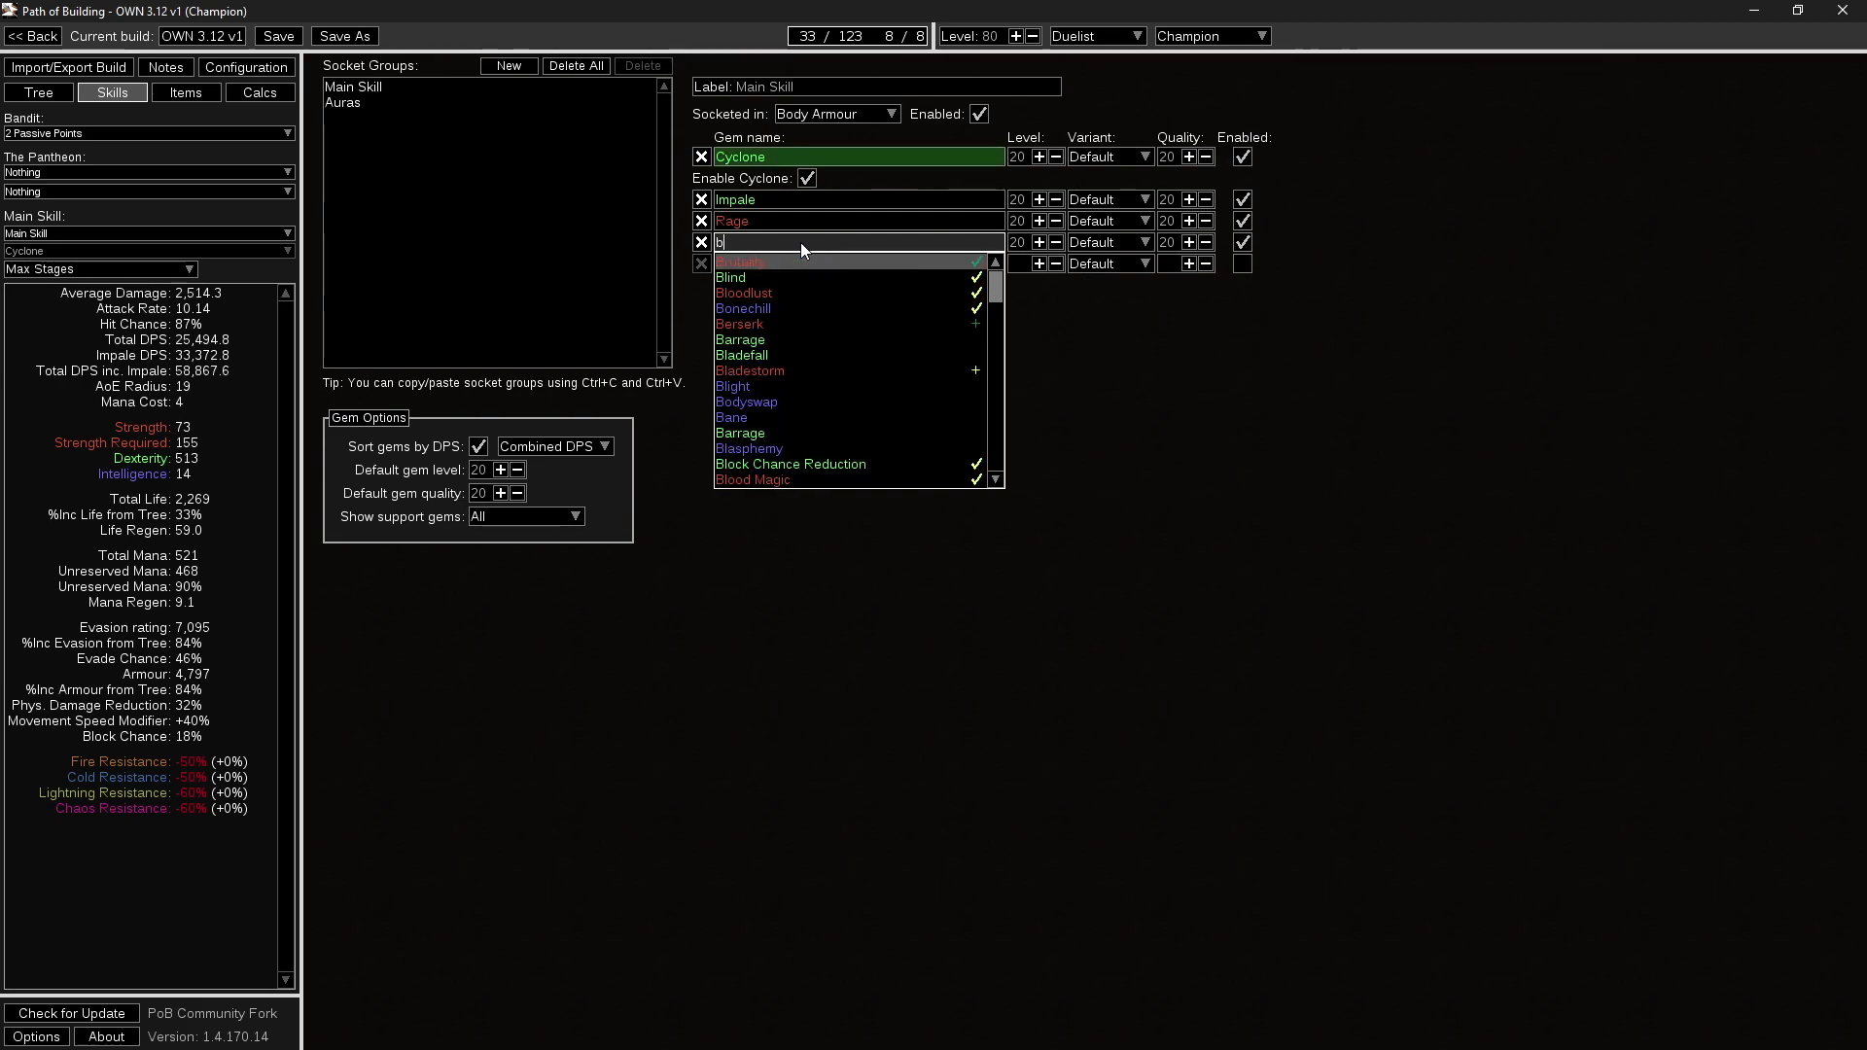
type("er")
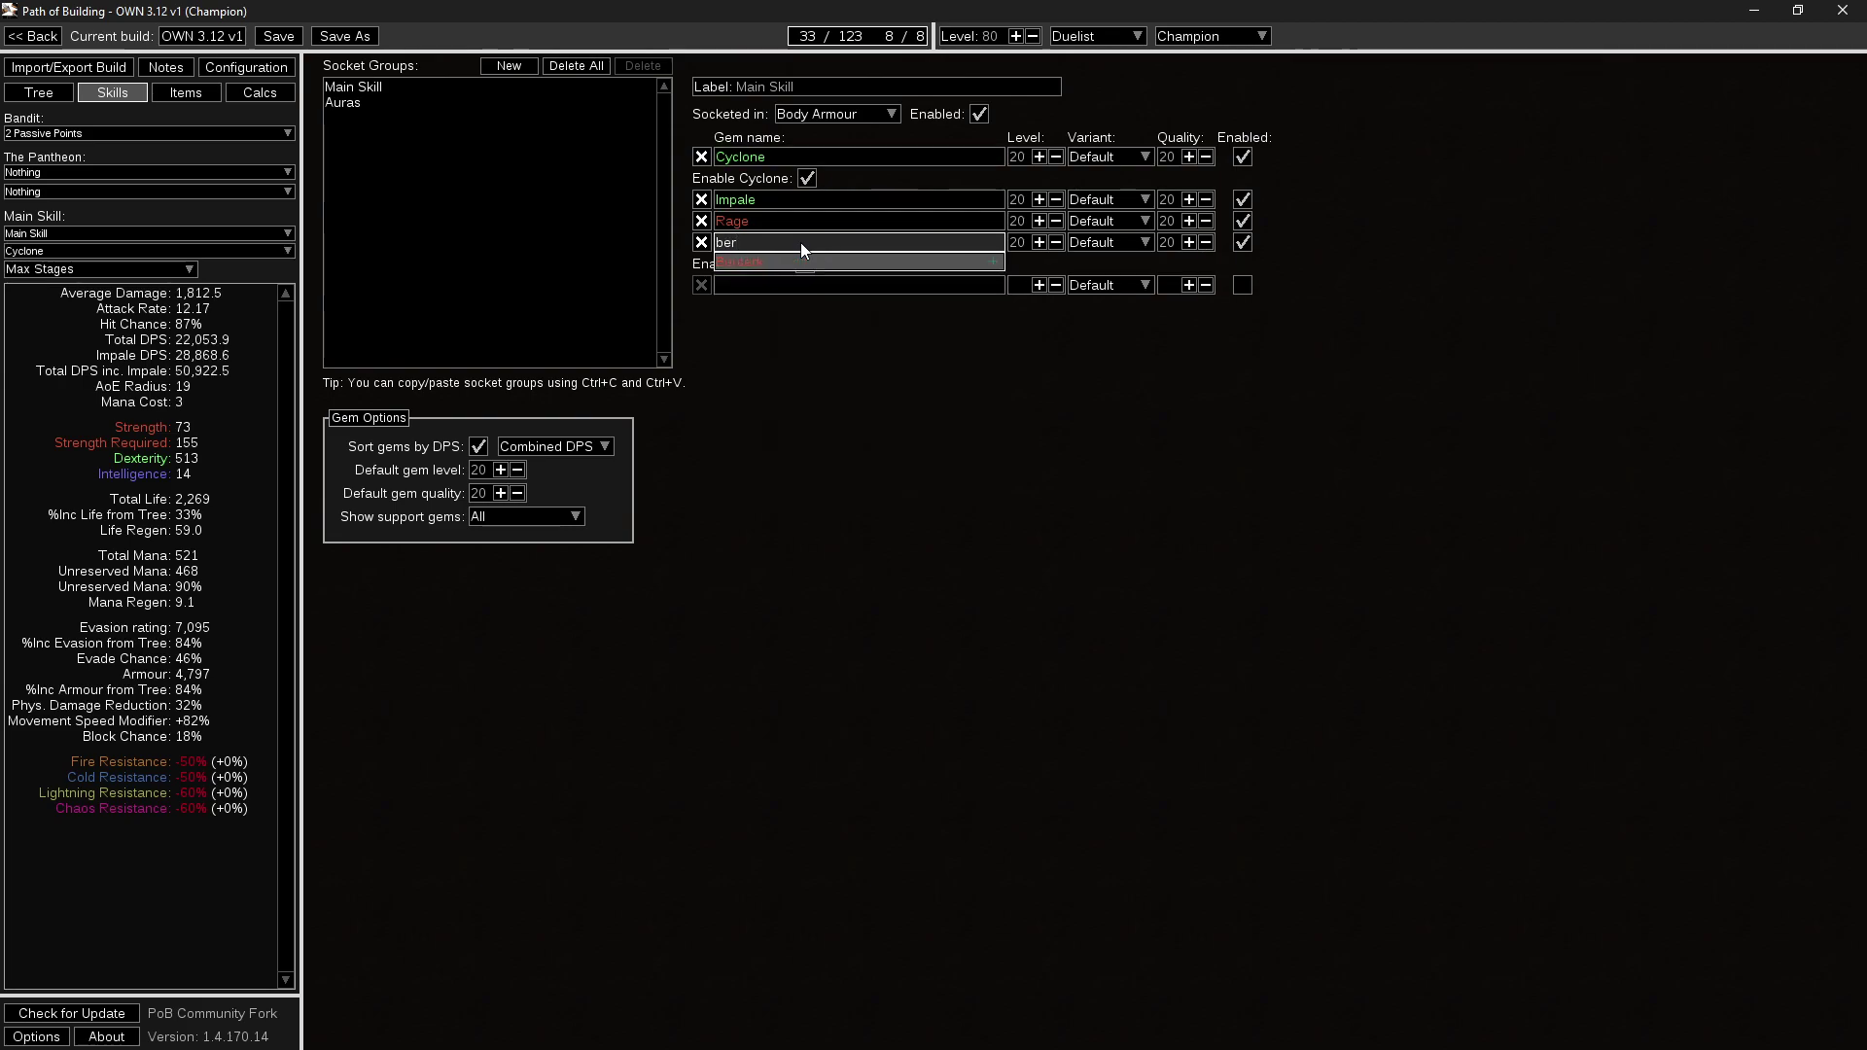
left_click(785, 261)
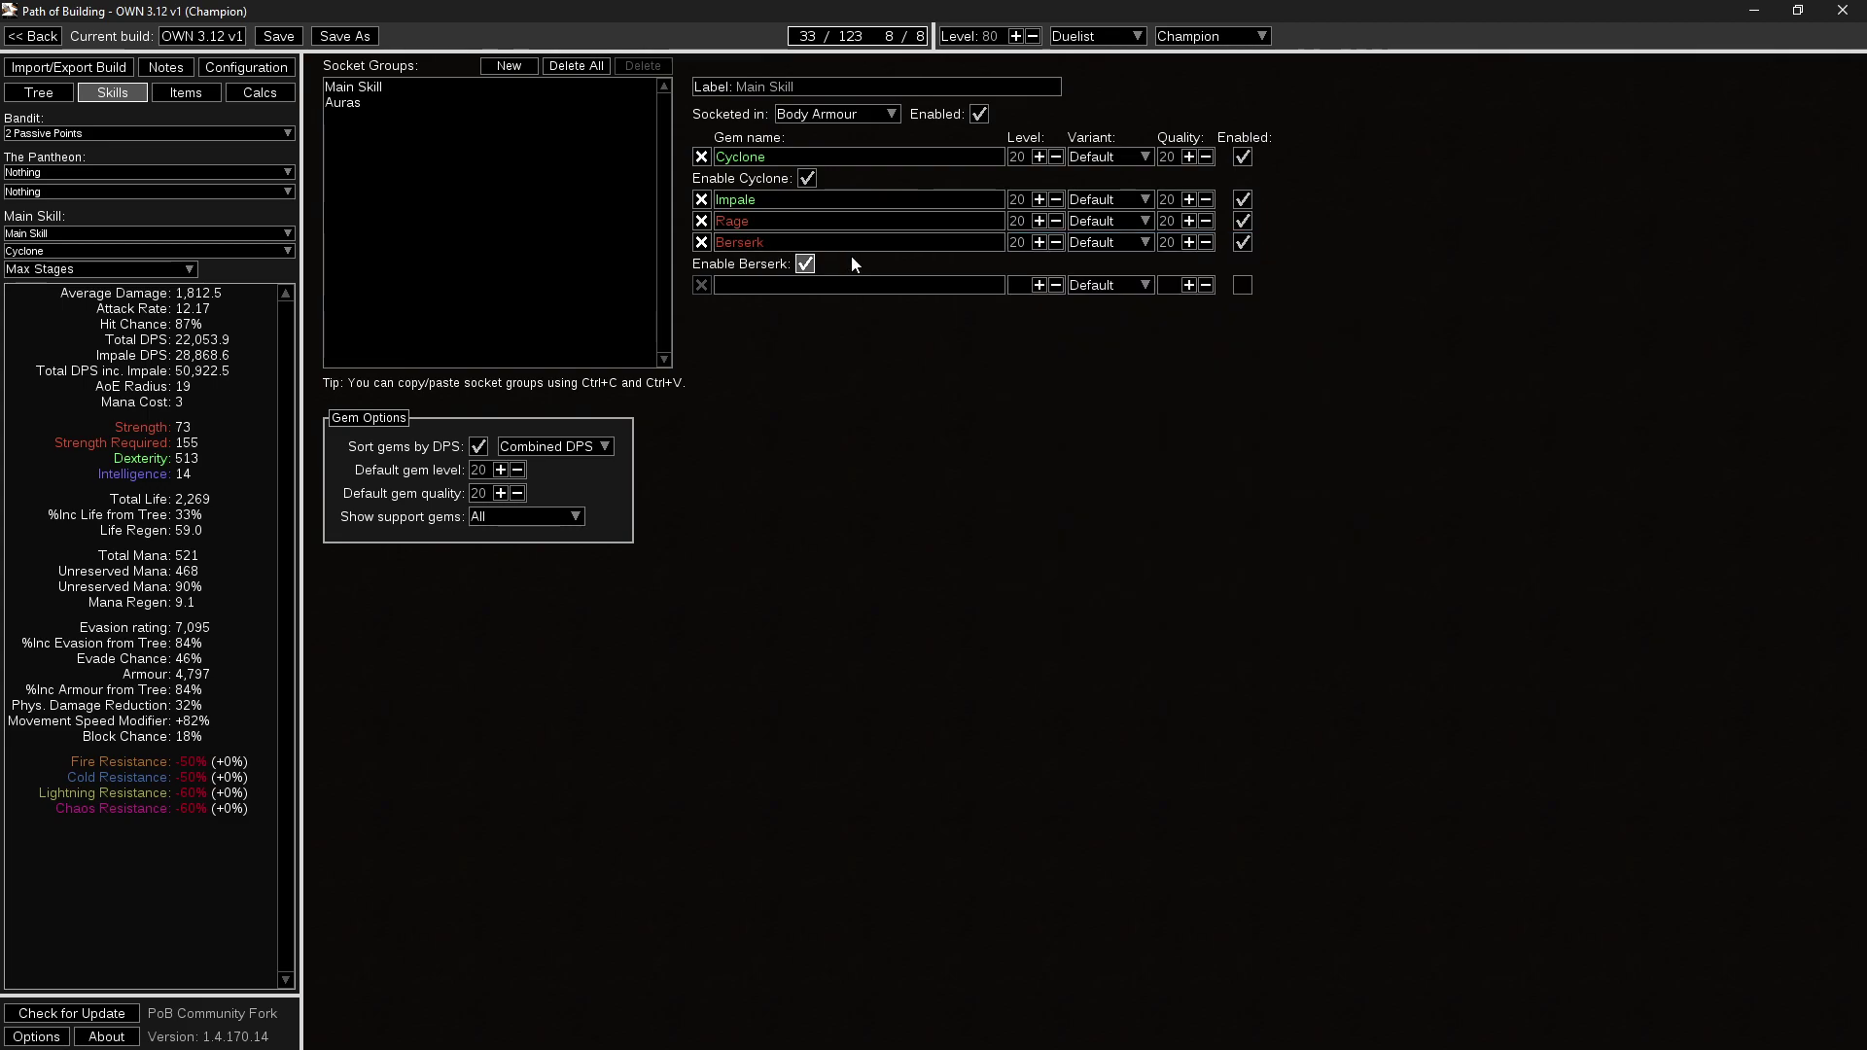
Compare the build with Berserk enabled and disabled, and remove the Berserk and Rage gems from the Main Skill group.
left_click(810, 264)
left_click(809, 265)
left_click(809, 265)
left_click(809, 264)
left_click(806, 265)
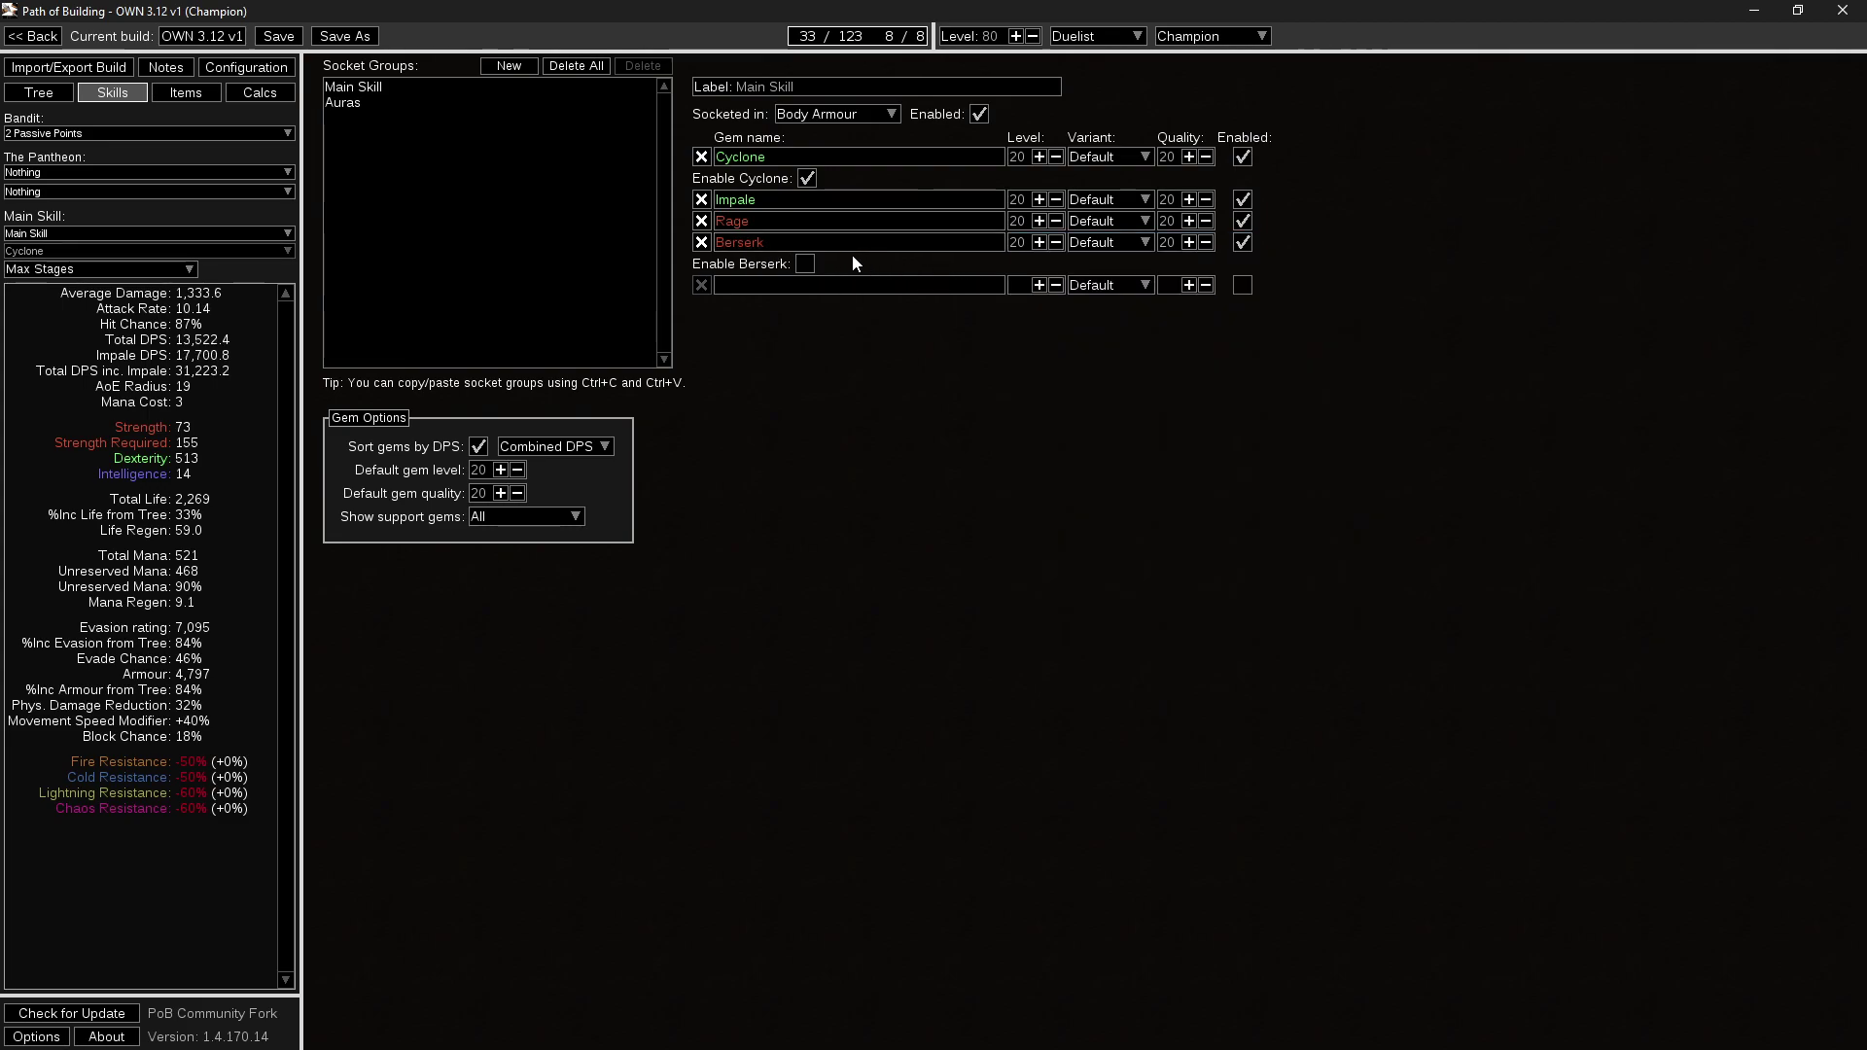
mouse_move(768, 242)
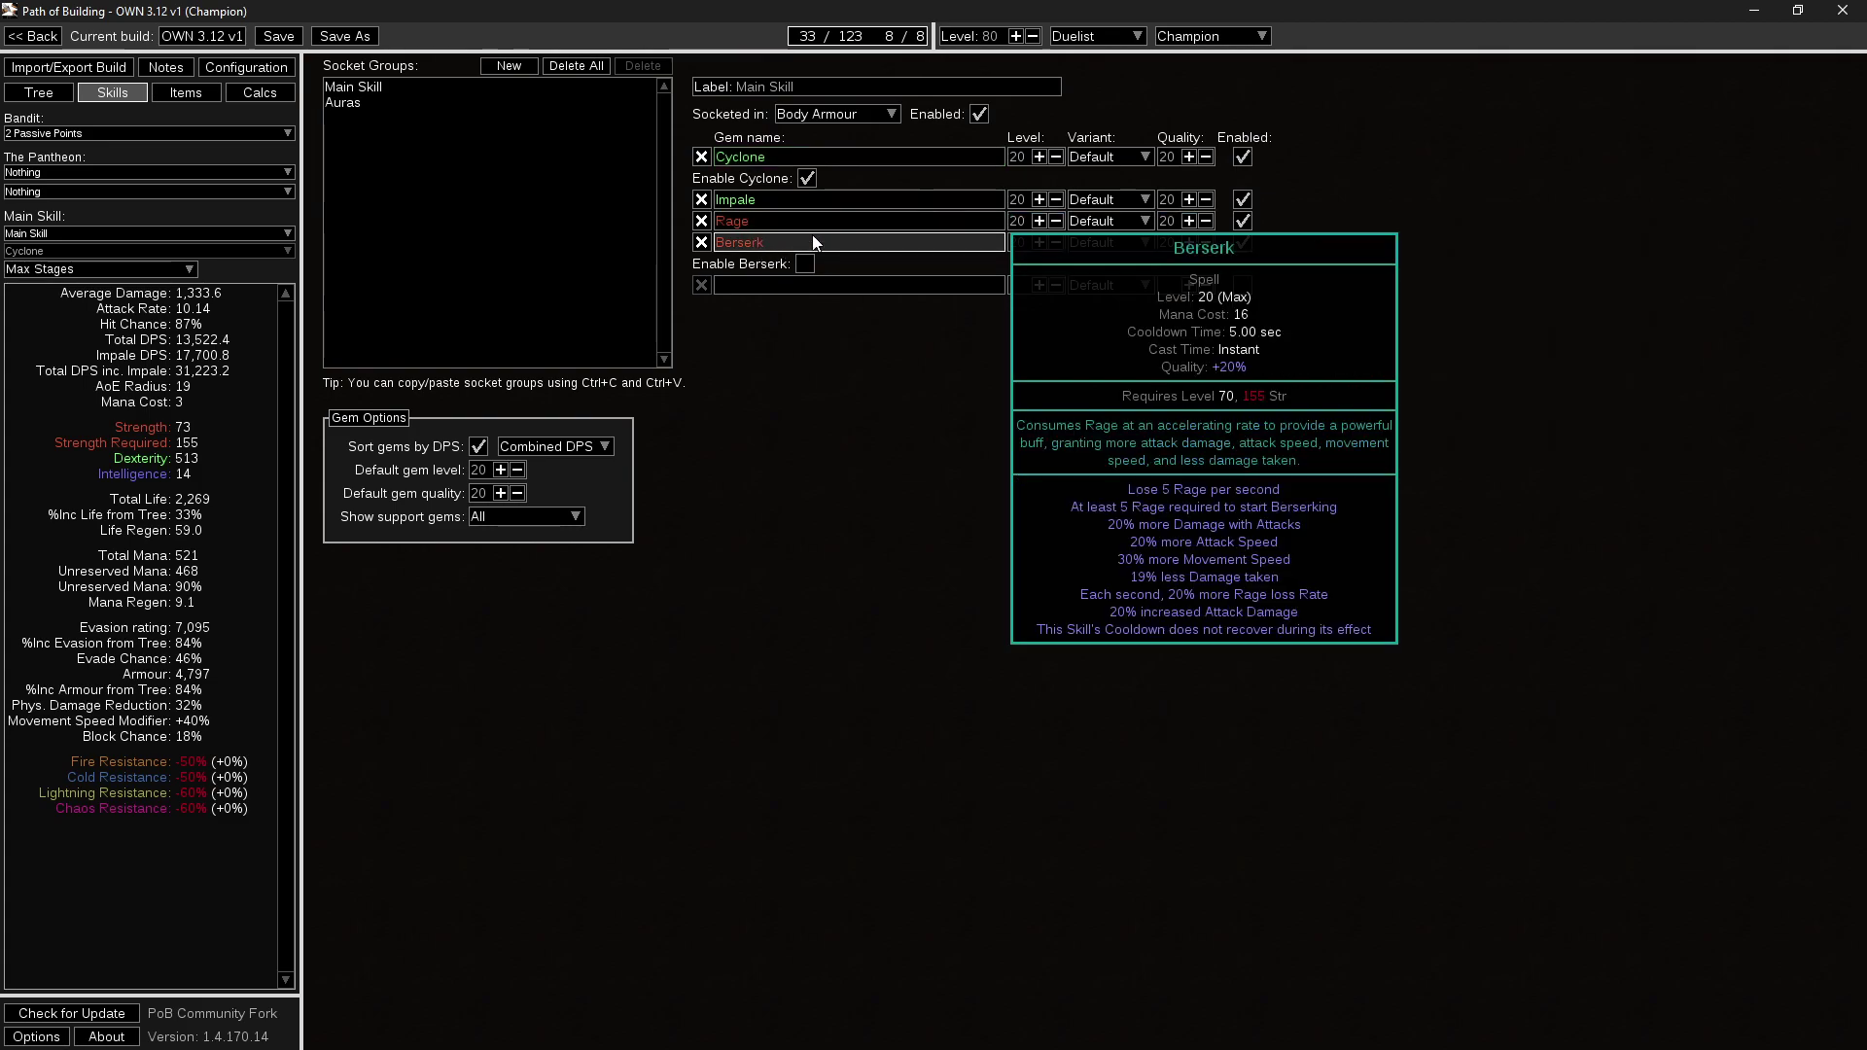
left_click(701, 242)
left_click(701, 220)
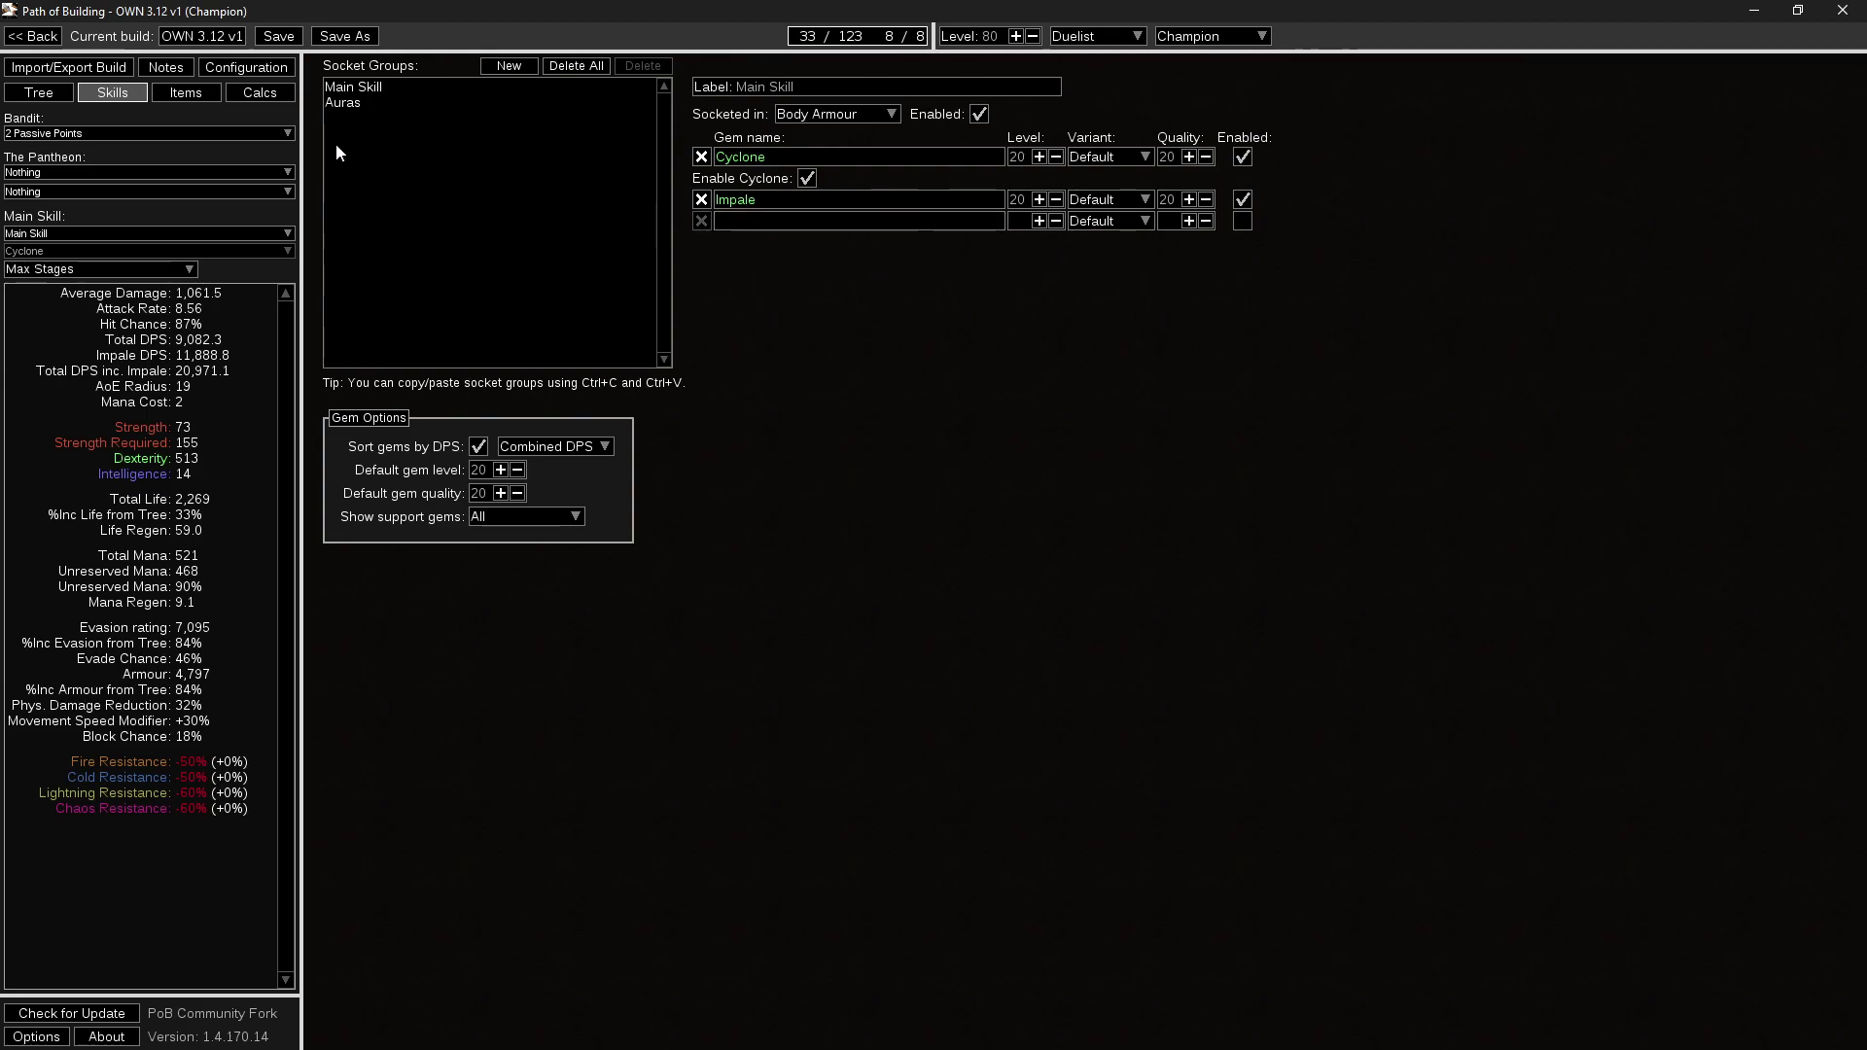
left_click(259, 92)
left_click(186, 93)
left_click(241, 72)
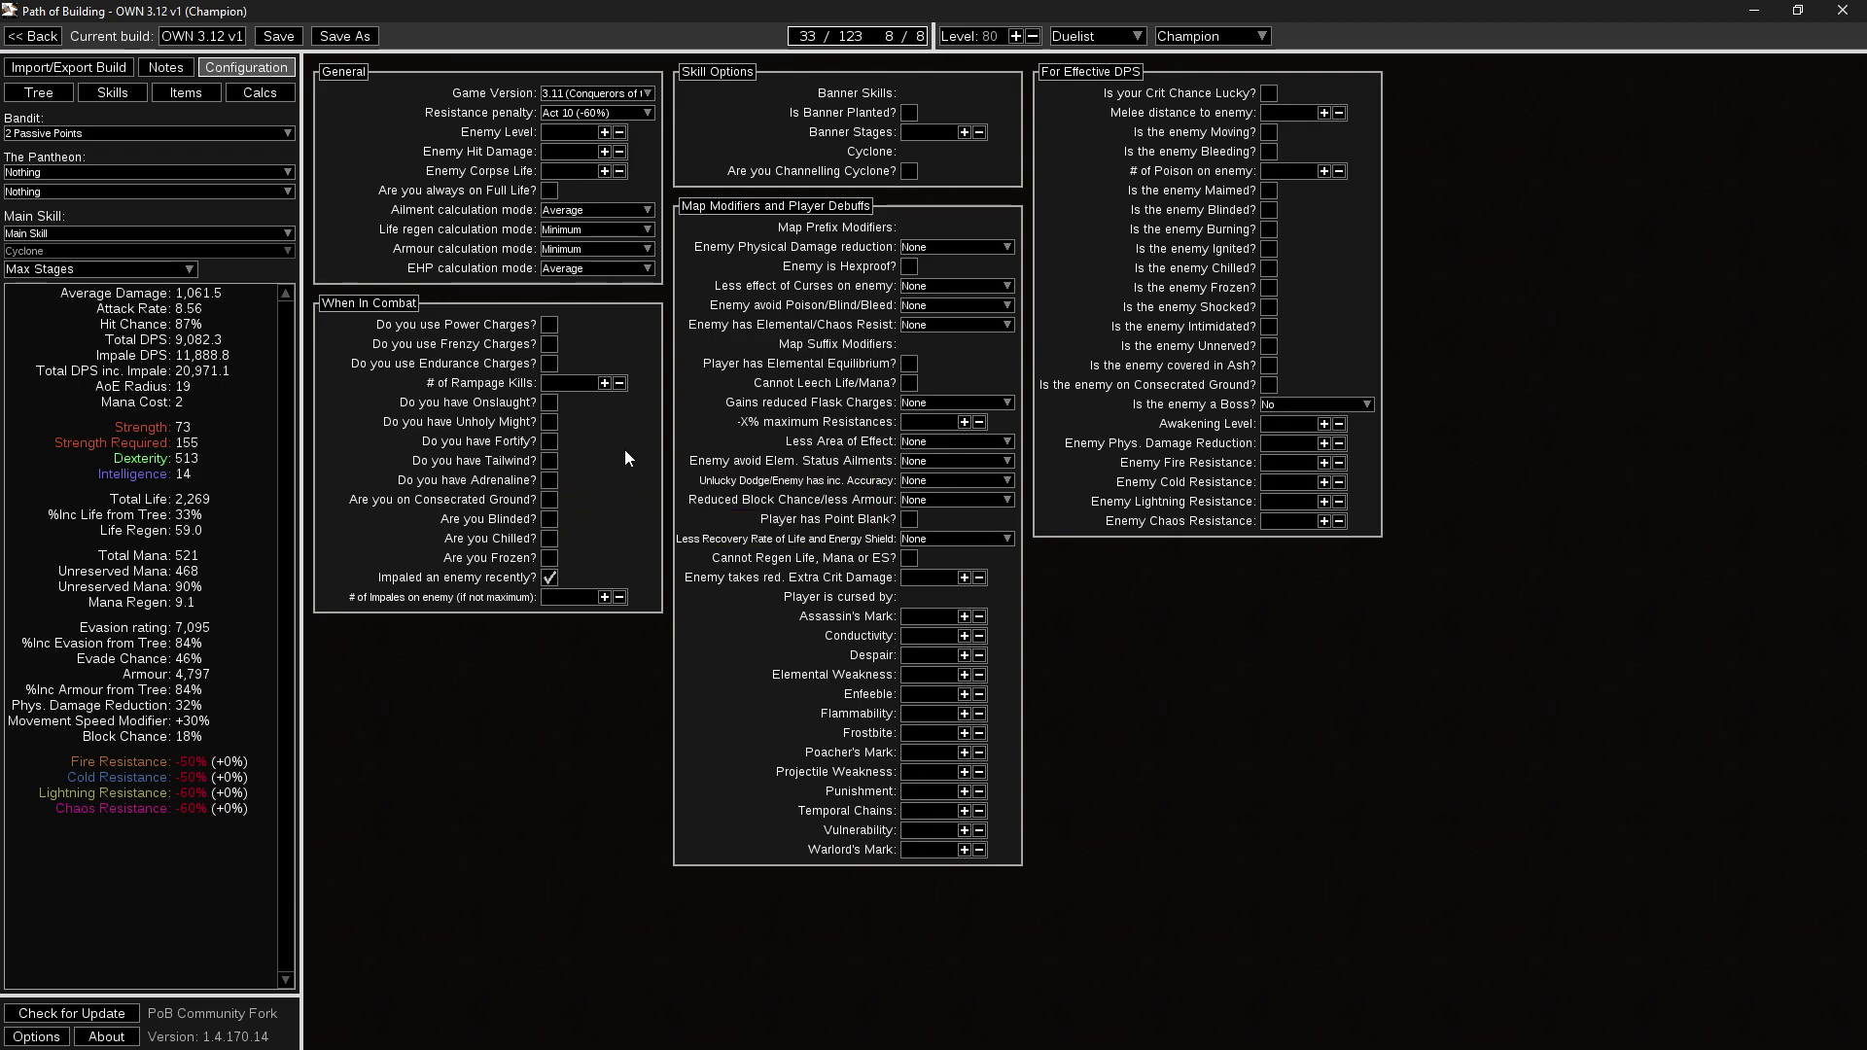
left_click(188, 94)
left_click(123, 95)
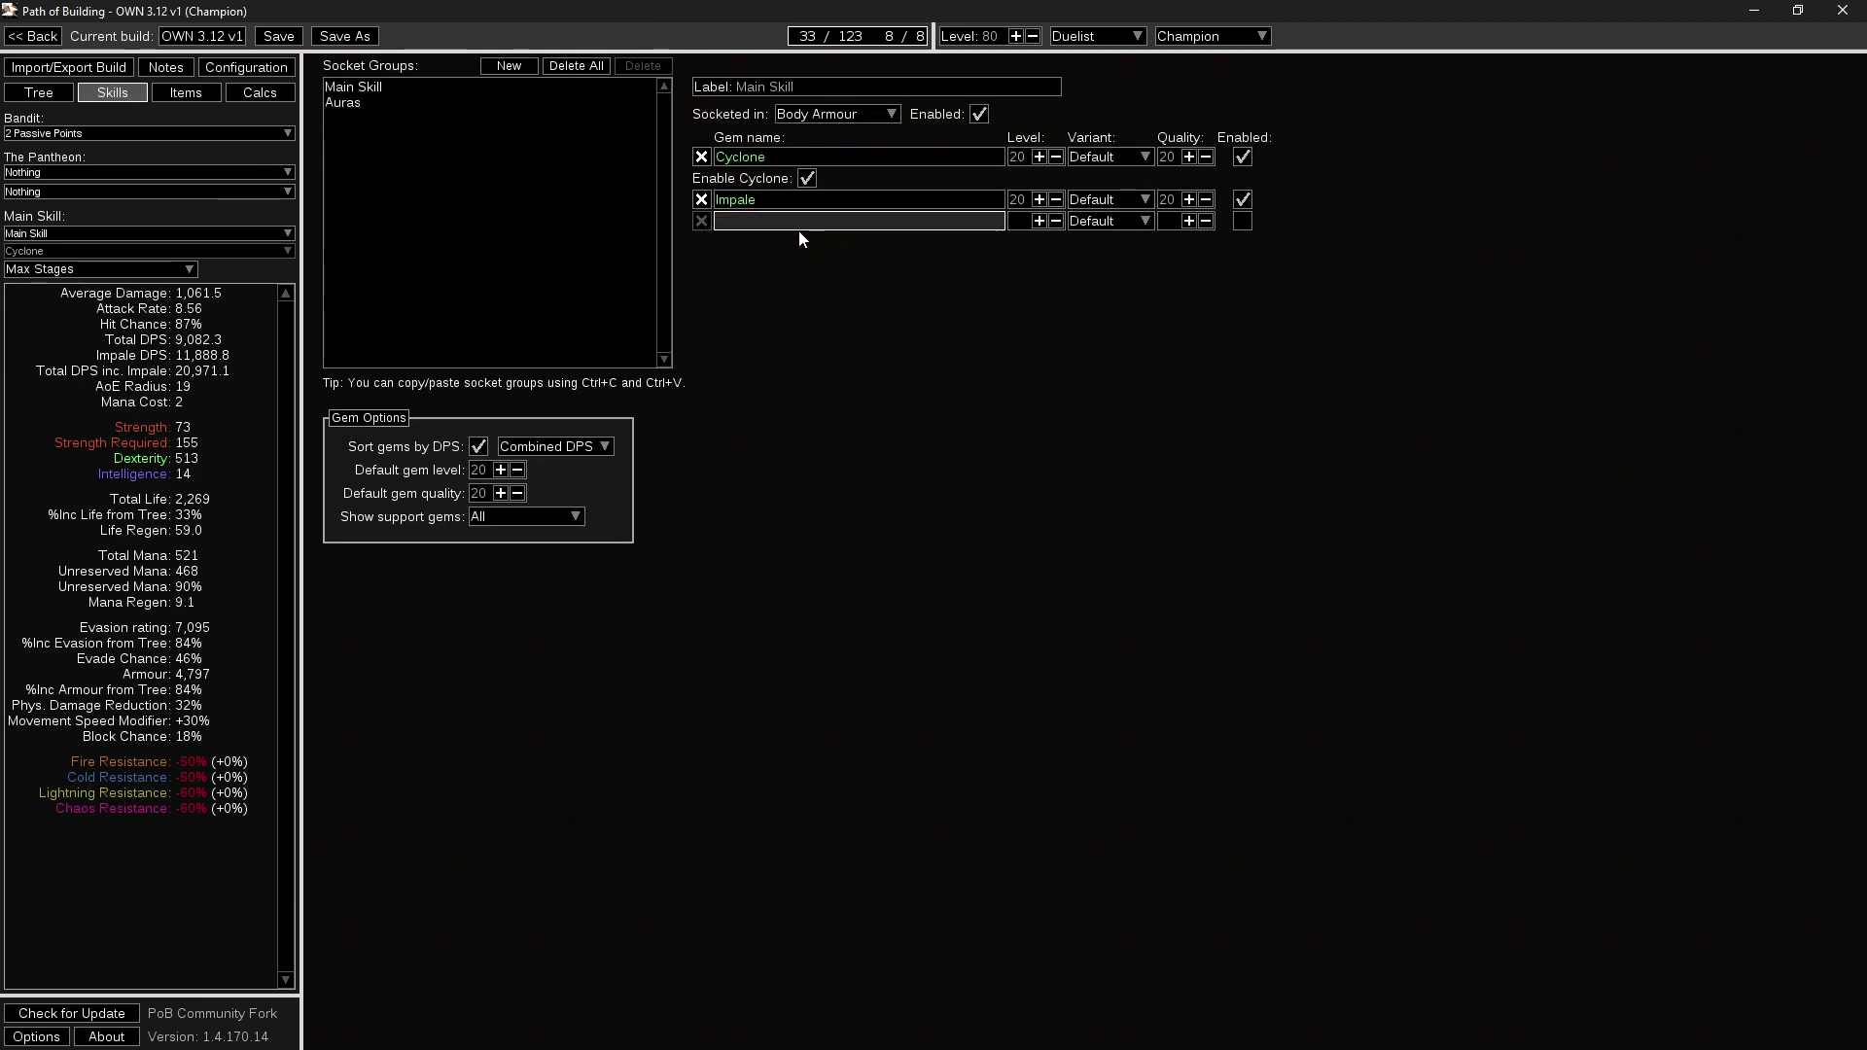
Add the Brutality, Melee Physical Damage and Pulverise support gems to the Main Skill group.
left_click(869, 226)
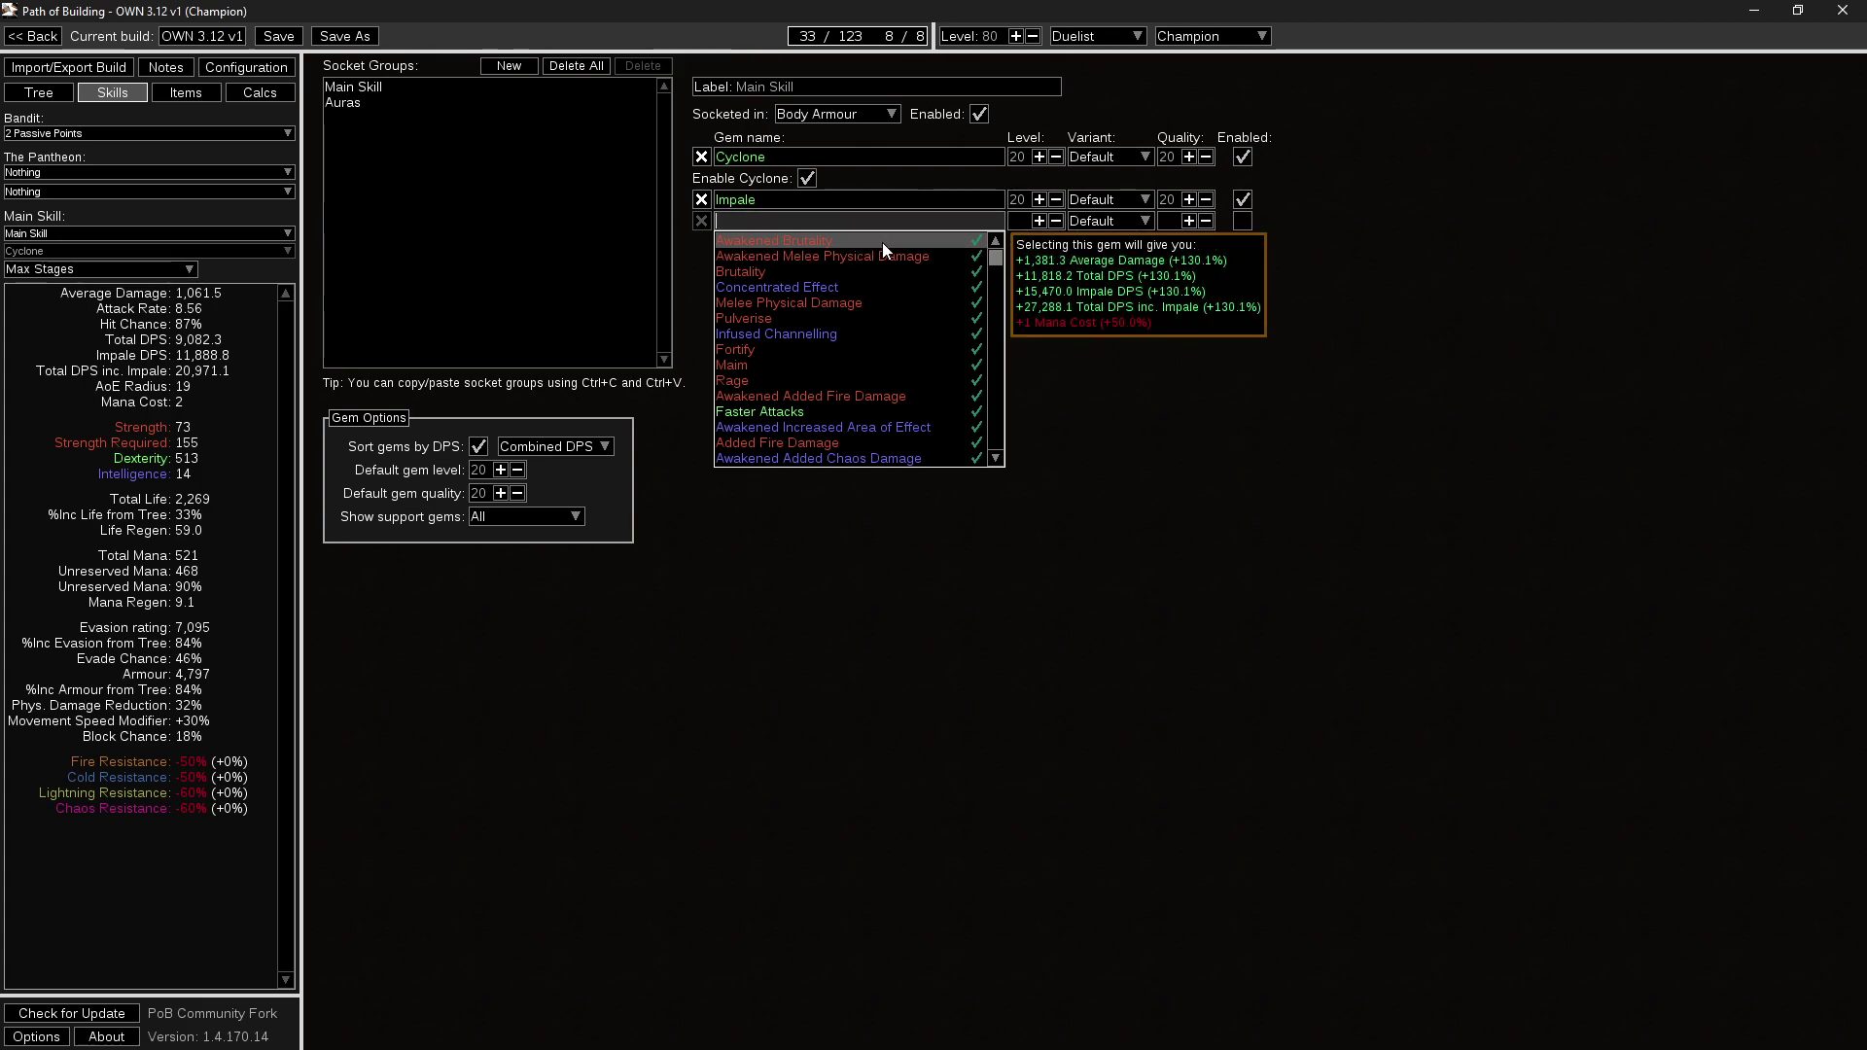
left_click(835, 272)
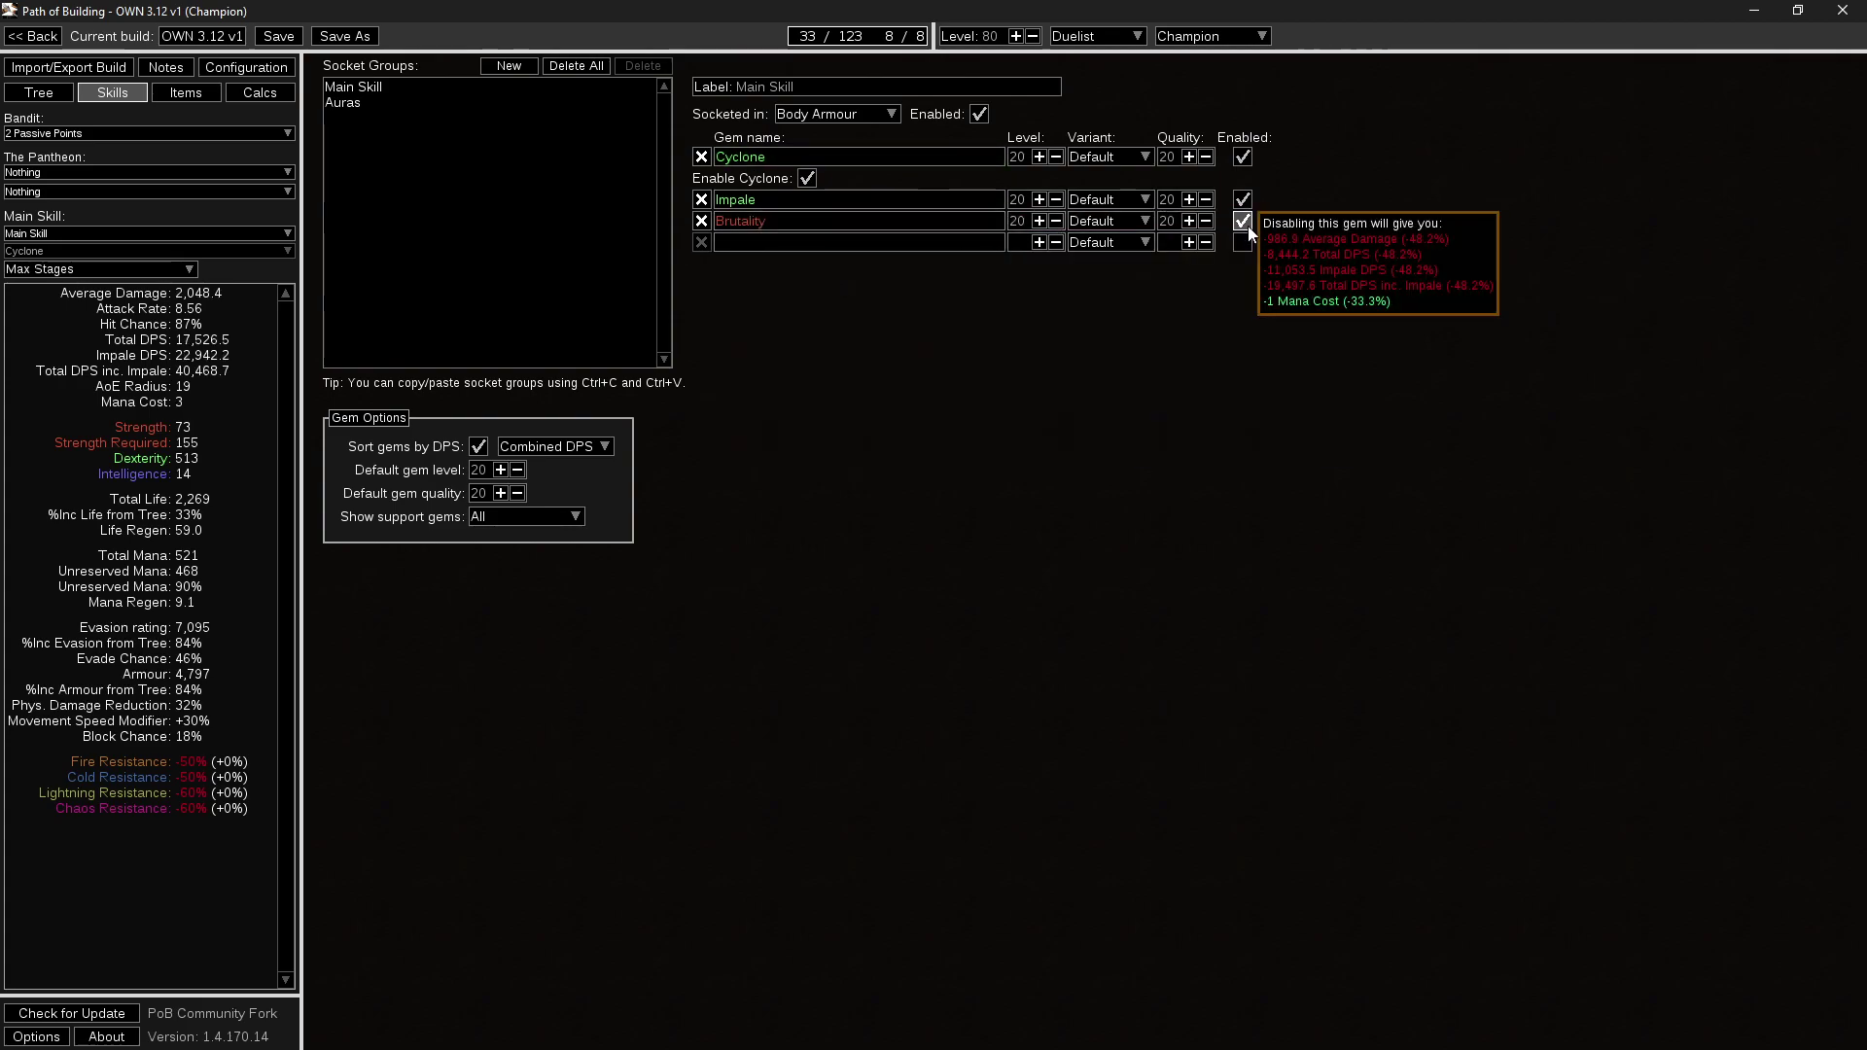
left_click(870, 247)
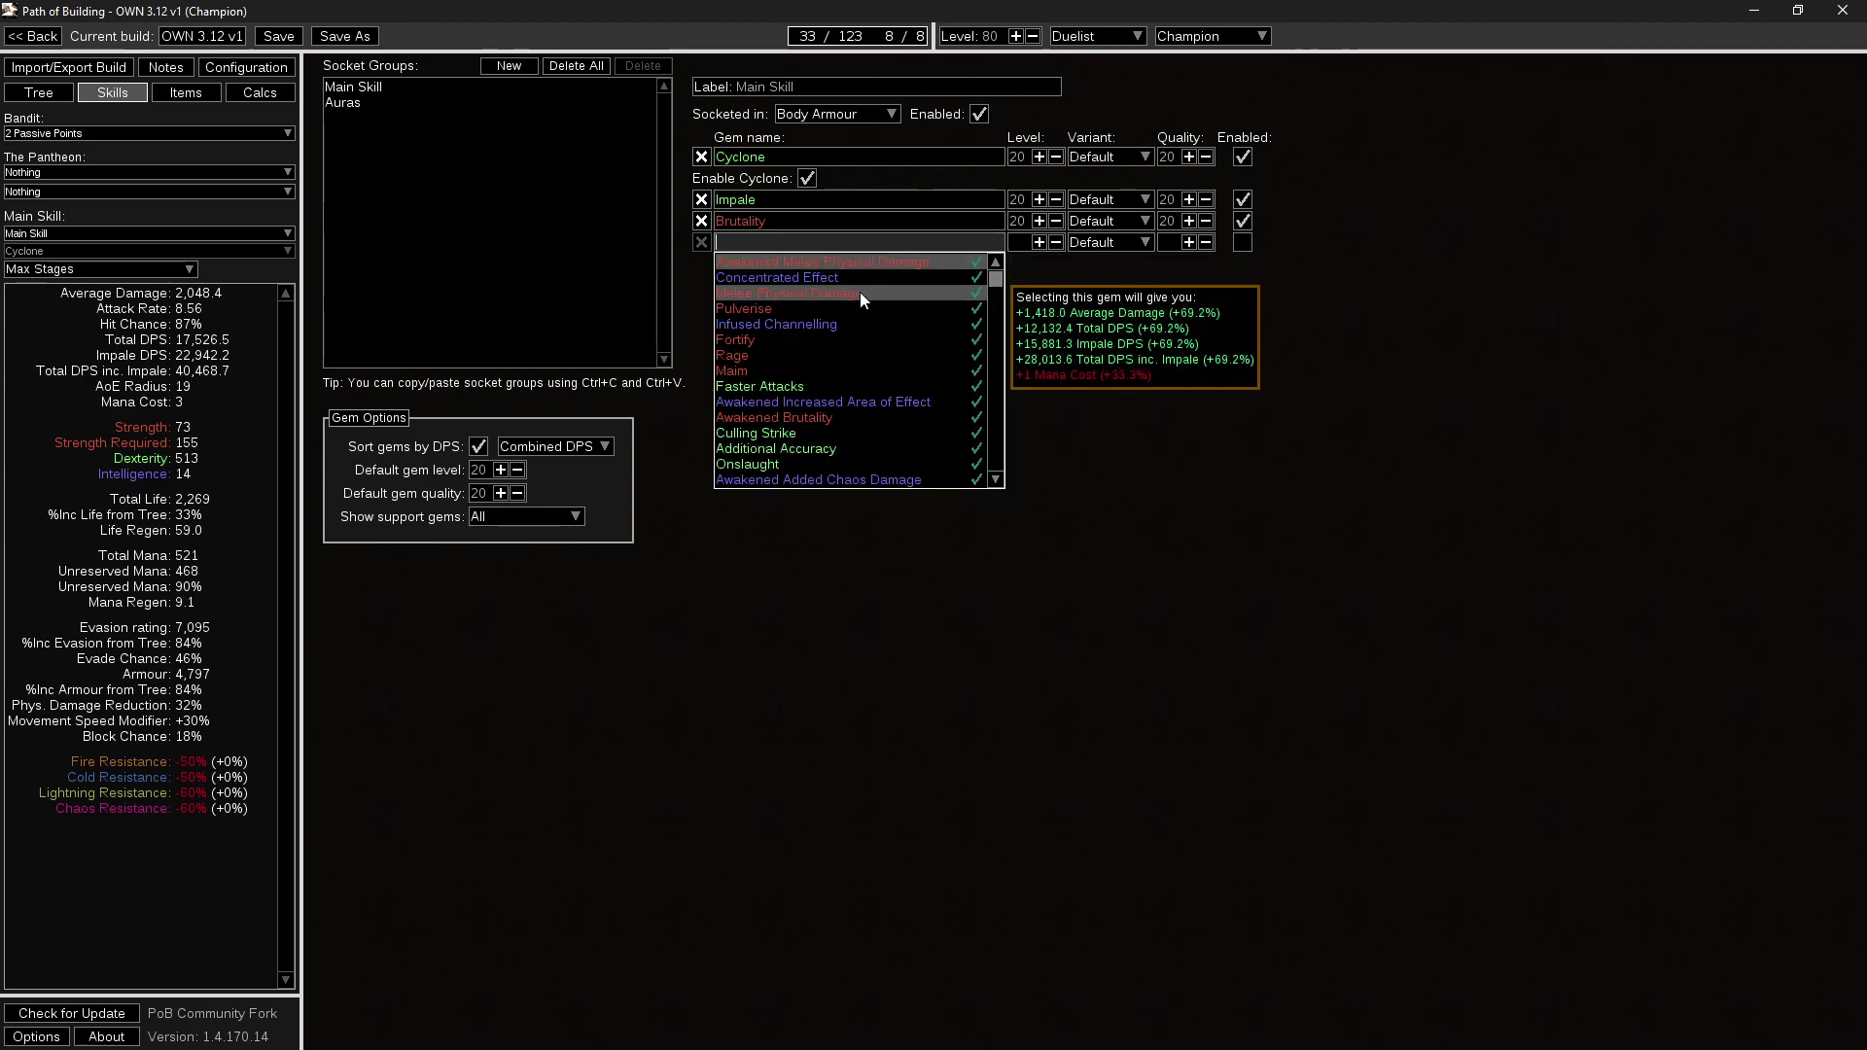
left_click(884, 294)
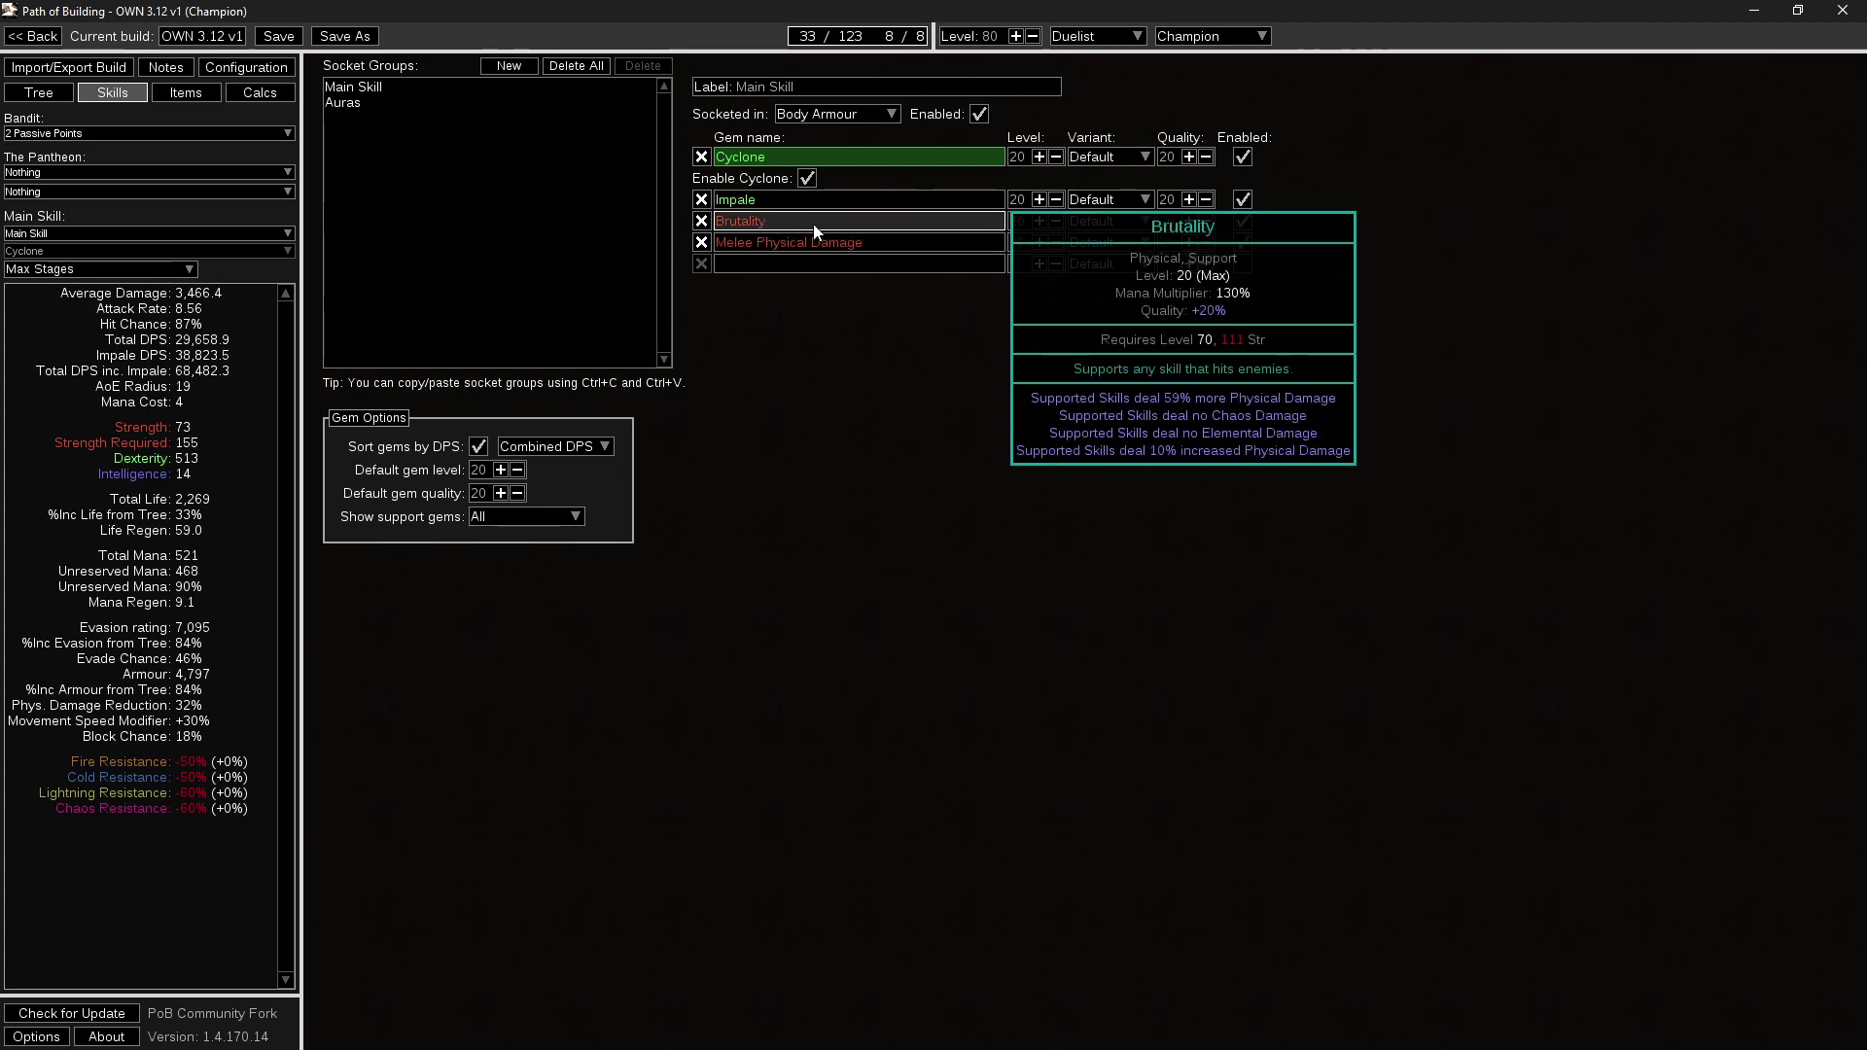
left_click(850, 260)
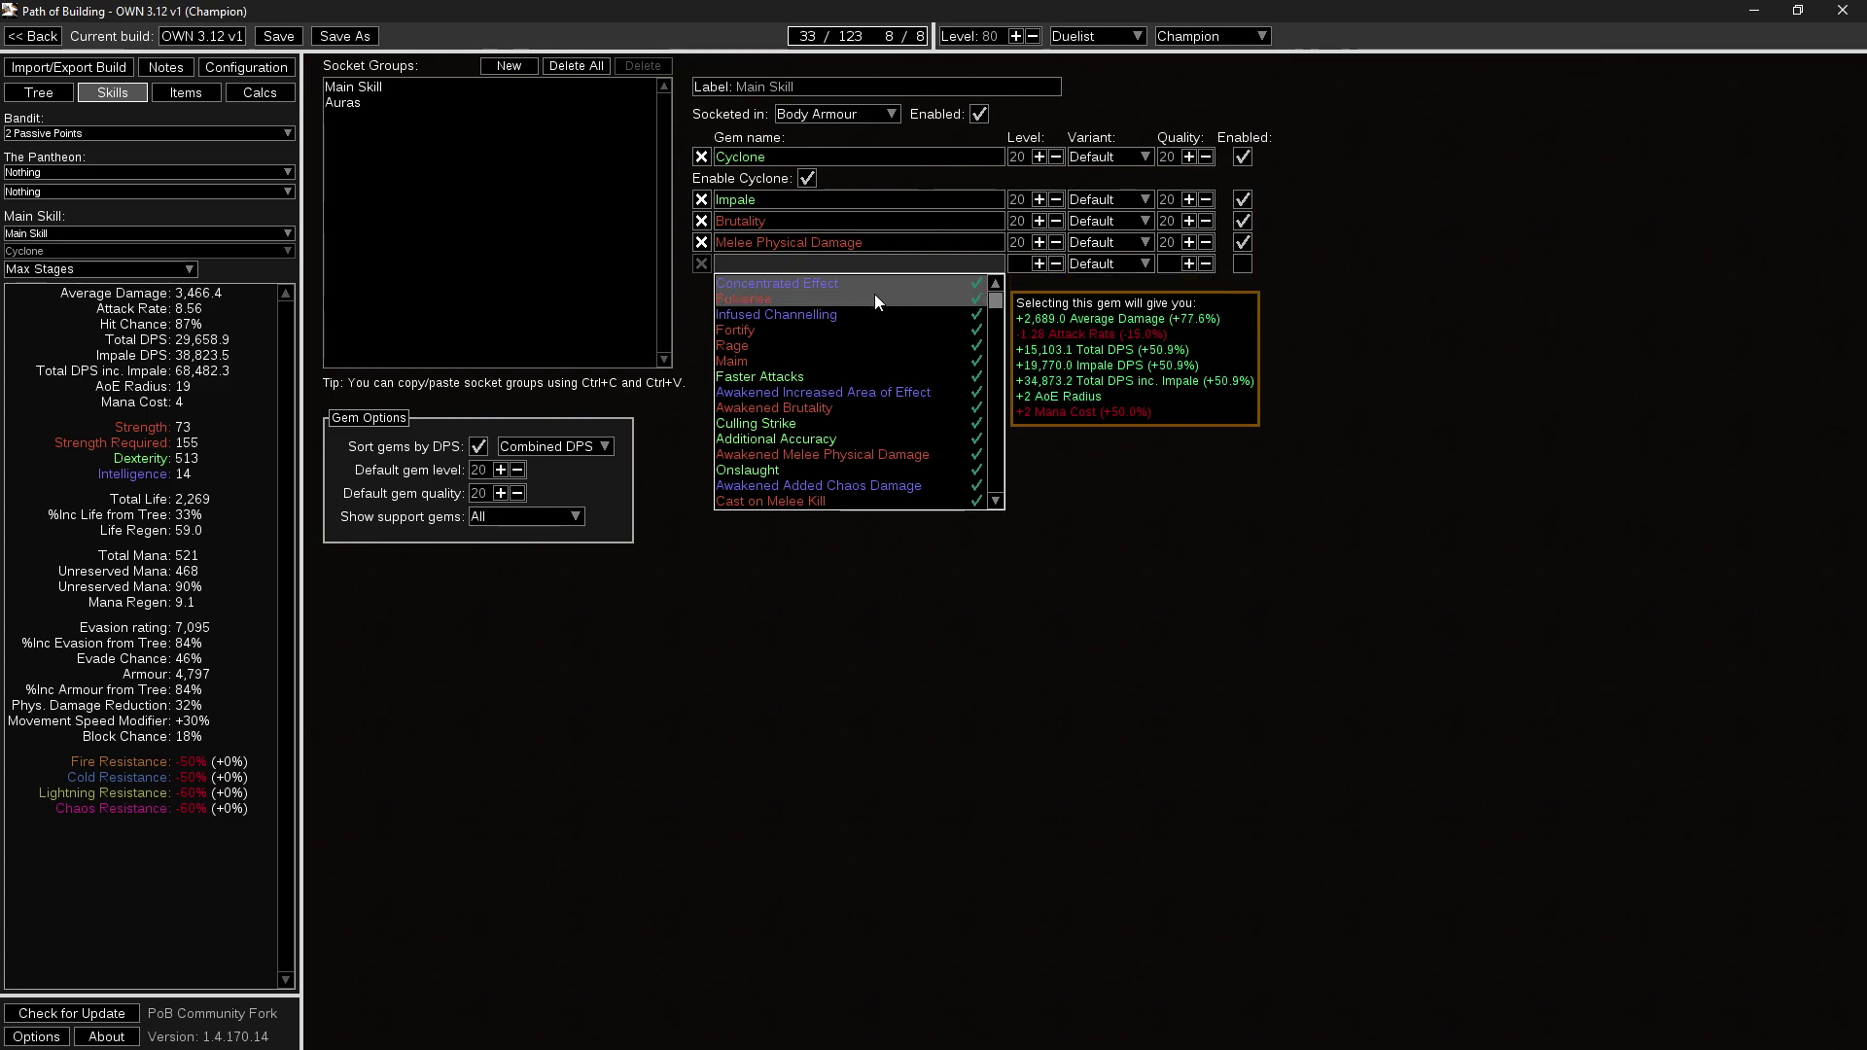
left_click(874, 297)
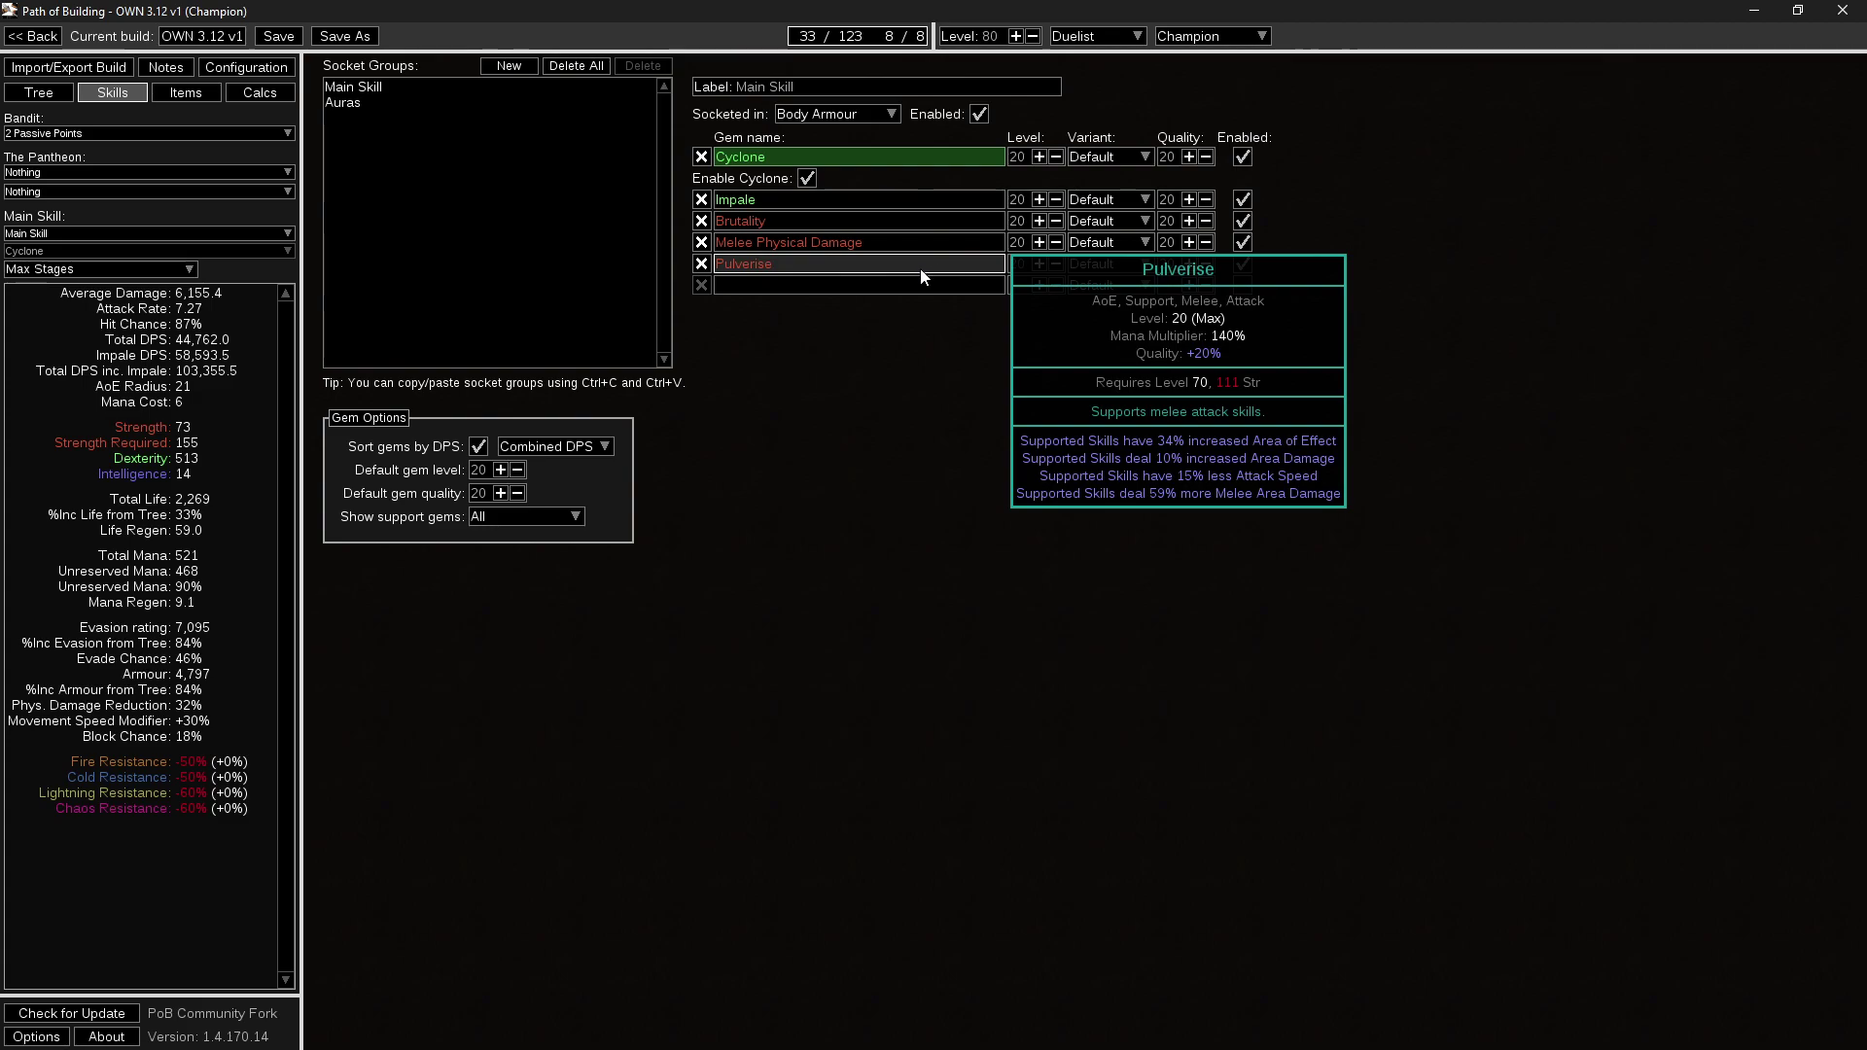
Add the Infused Channelling, Fortify and Faster Attacks support gems to the Main Skill group.
left_click(907, 284)
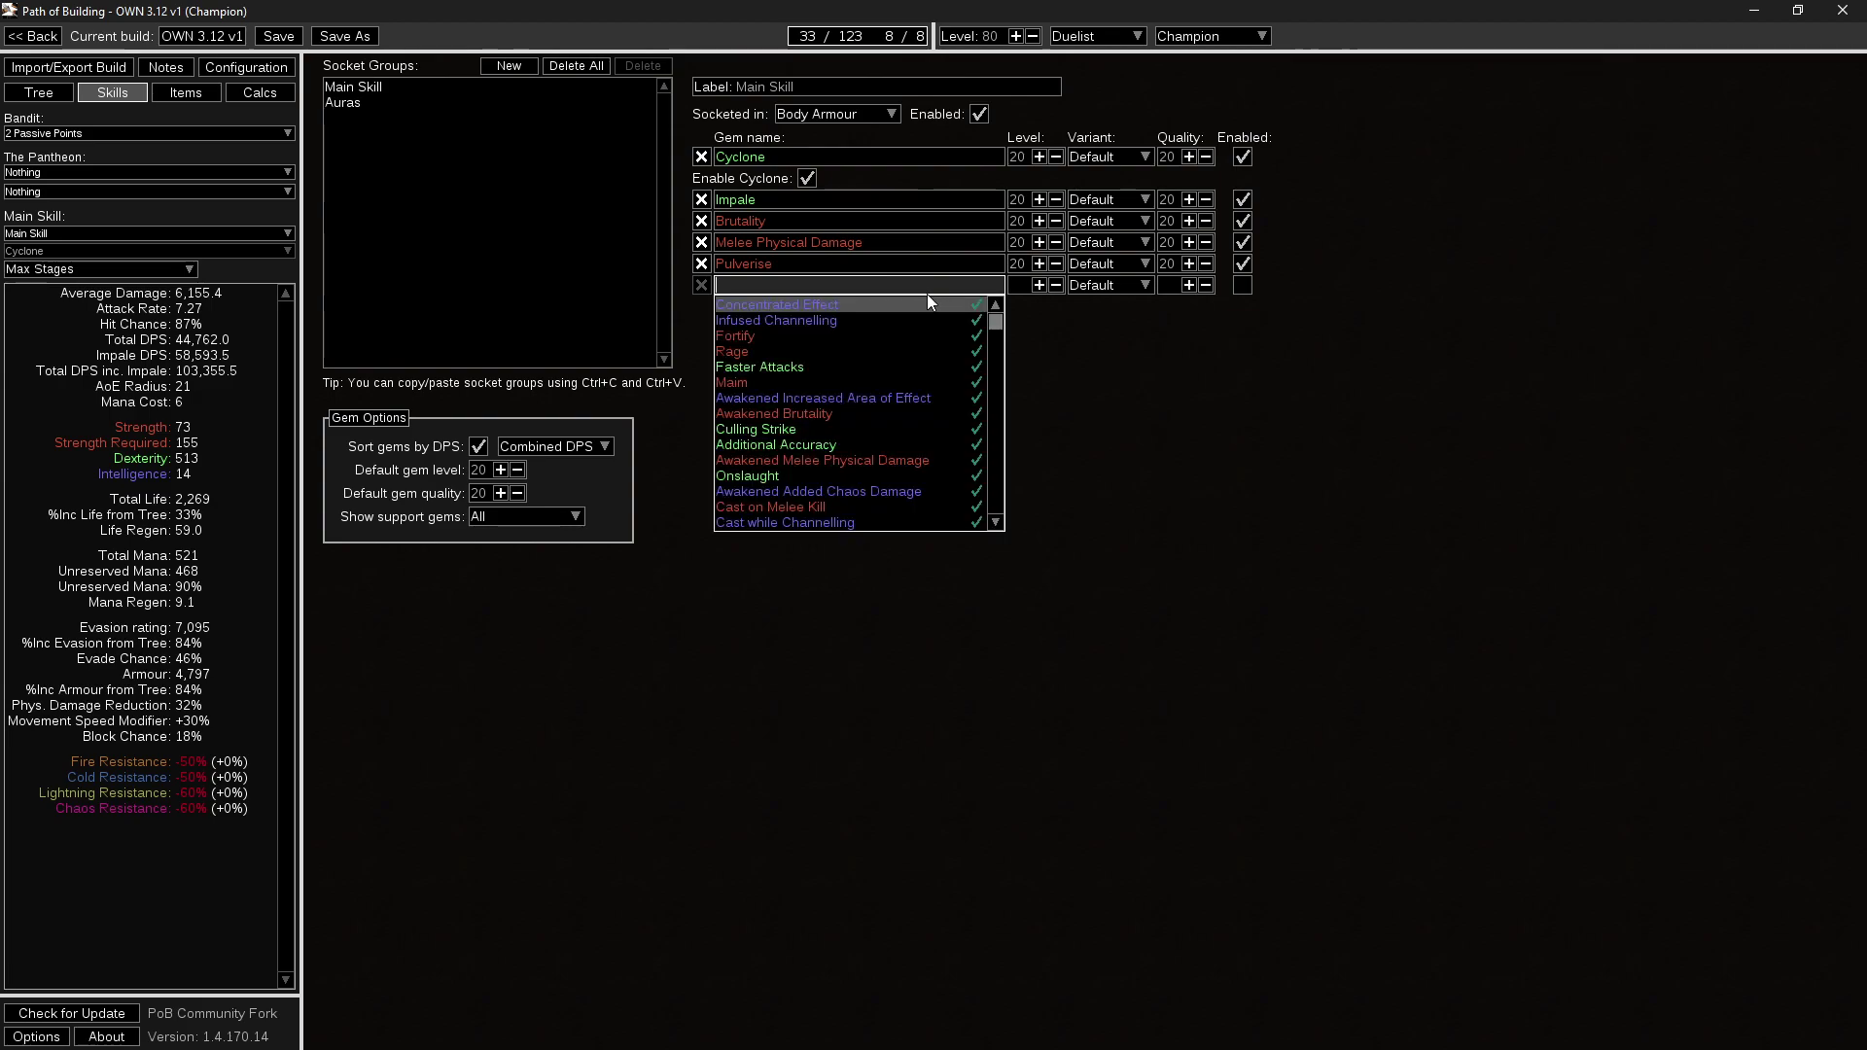
left_click(819, 320)
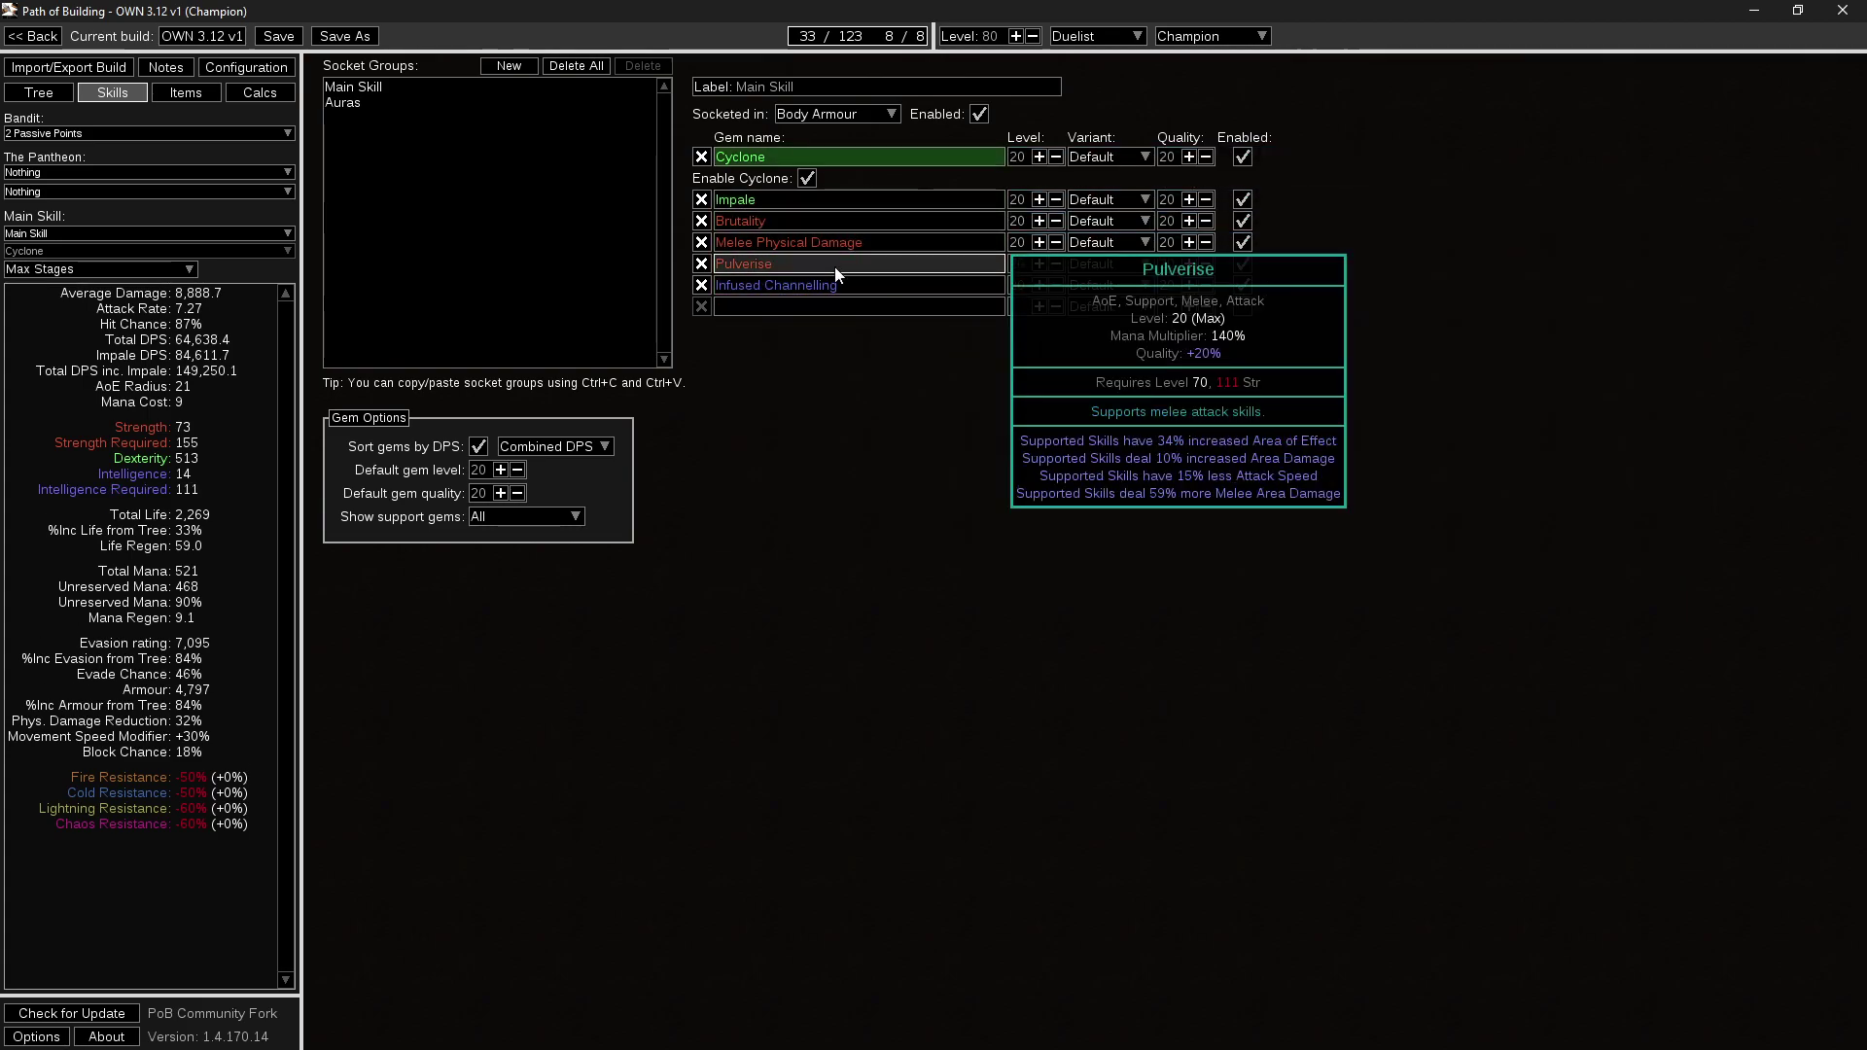
left_click(844, 306)
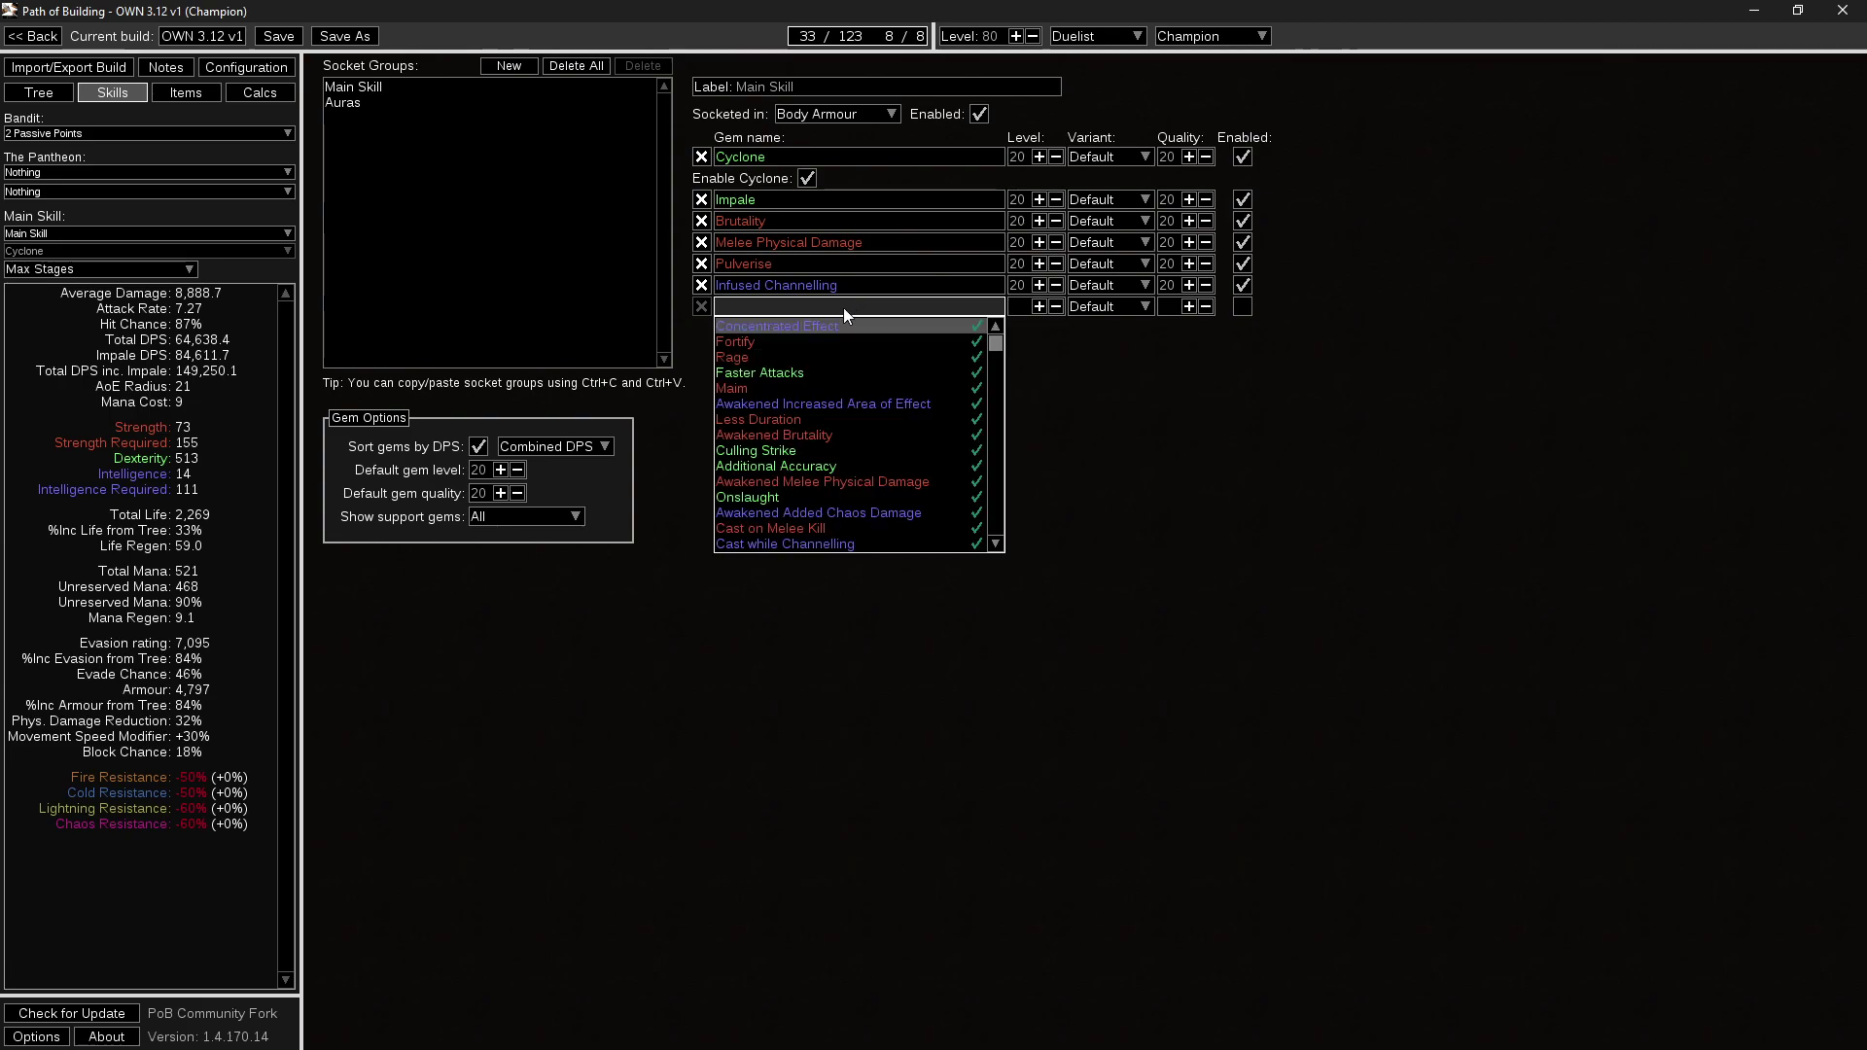
left_click(847, 340)
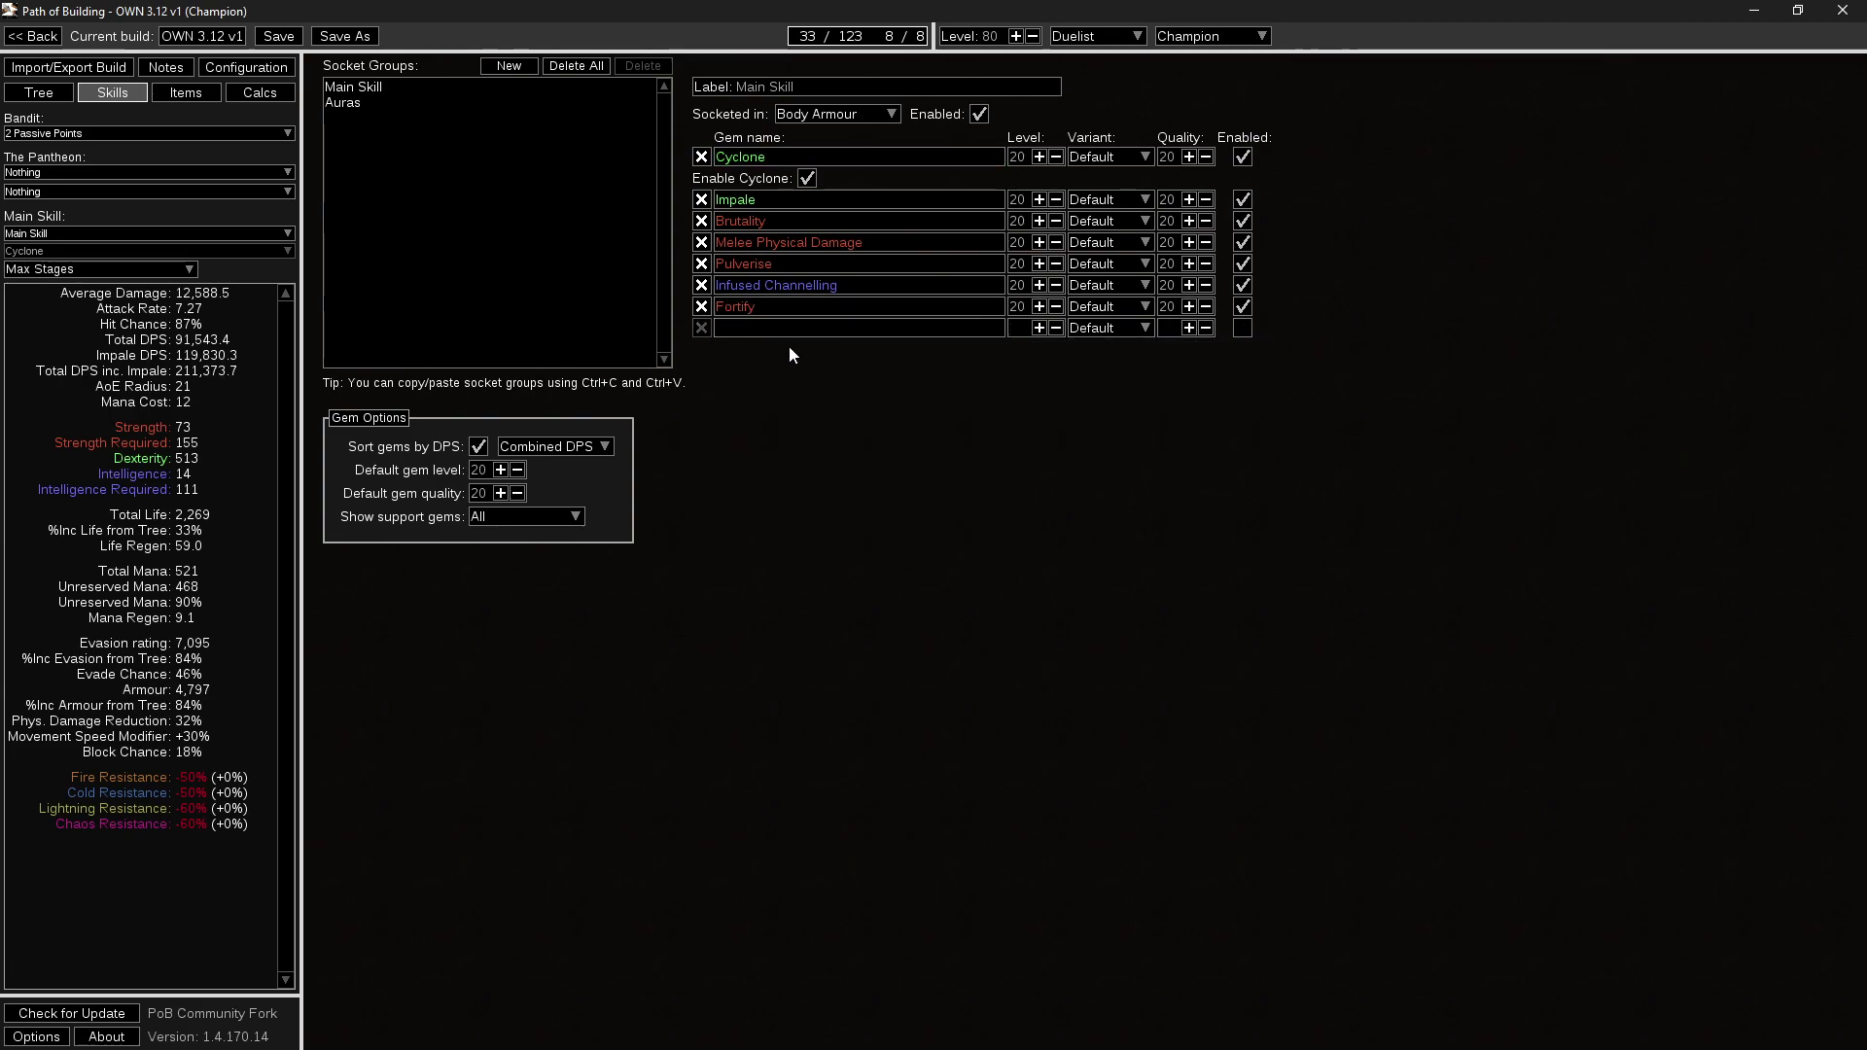
left_click(837, 329)
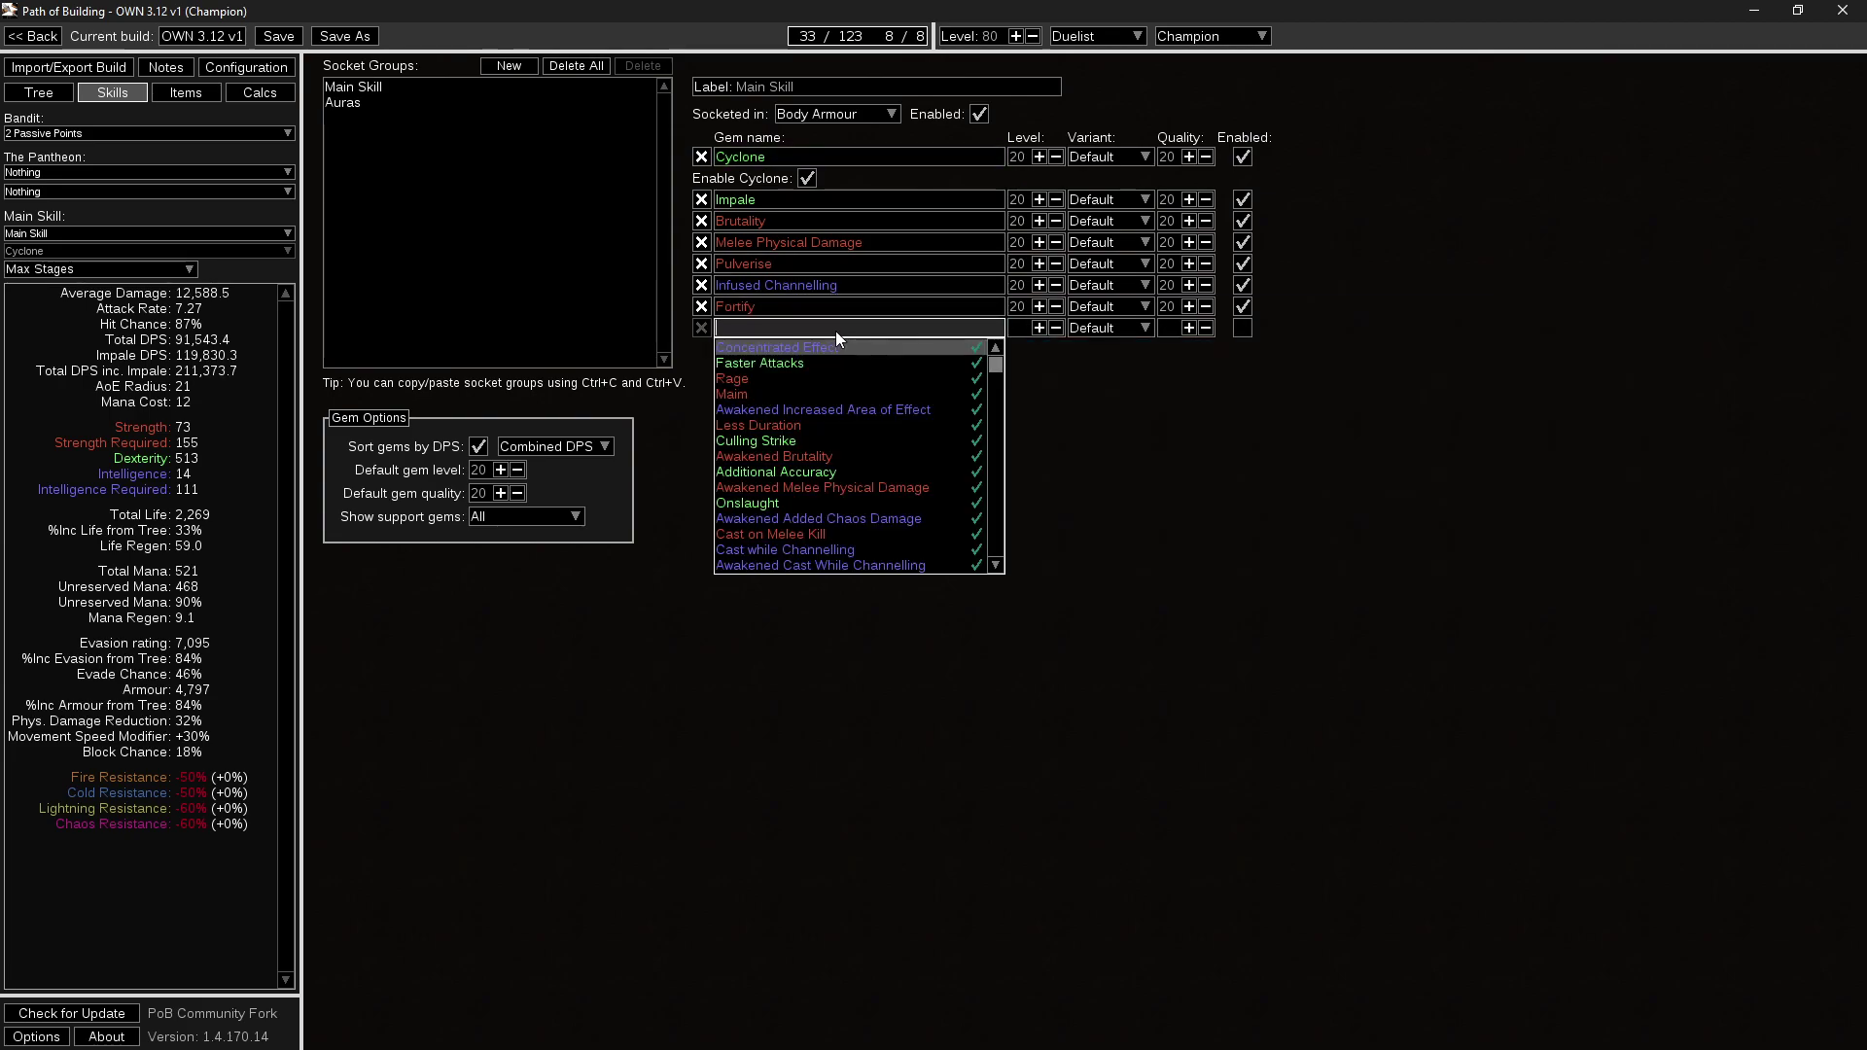
left_click(837, 363)
Add the Maim and Rage support gems to the Main Skill group.
left_click(825, 349)
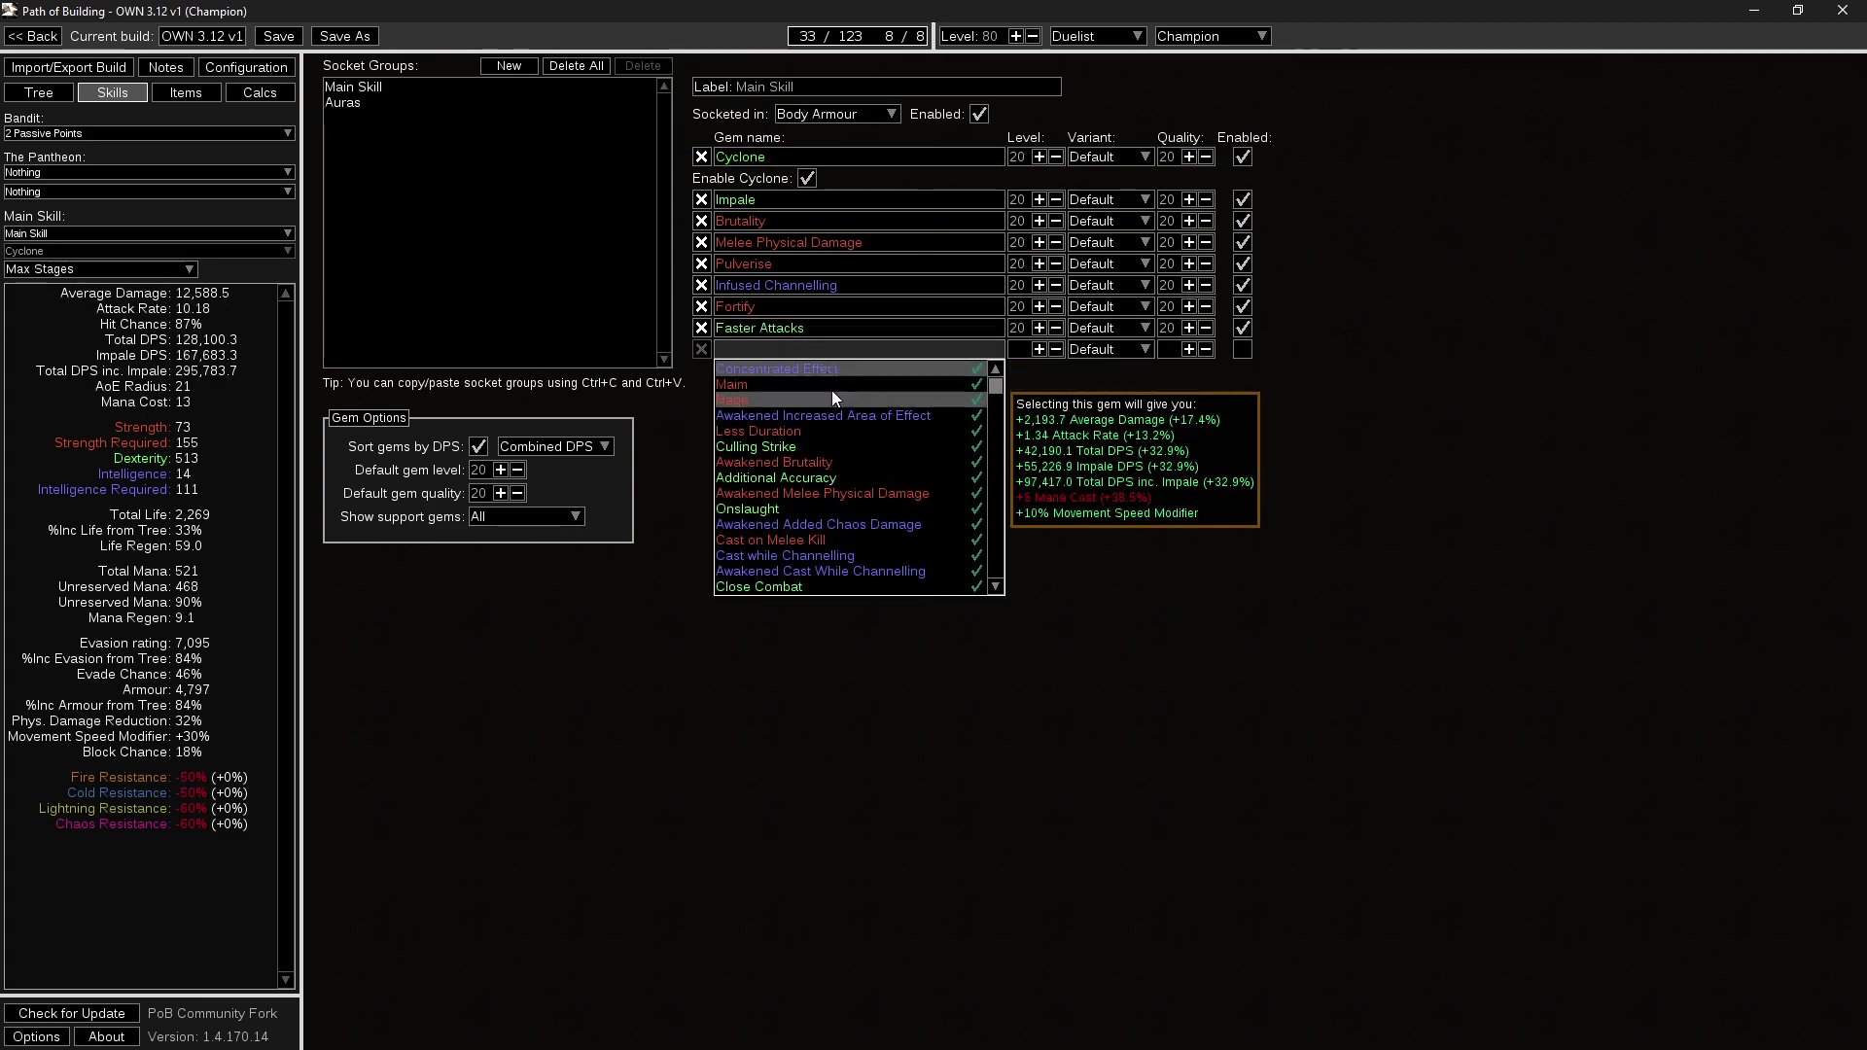
left_click(826, 382)
left_click(820, 371)
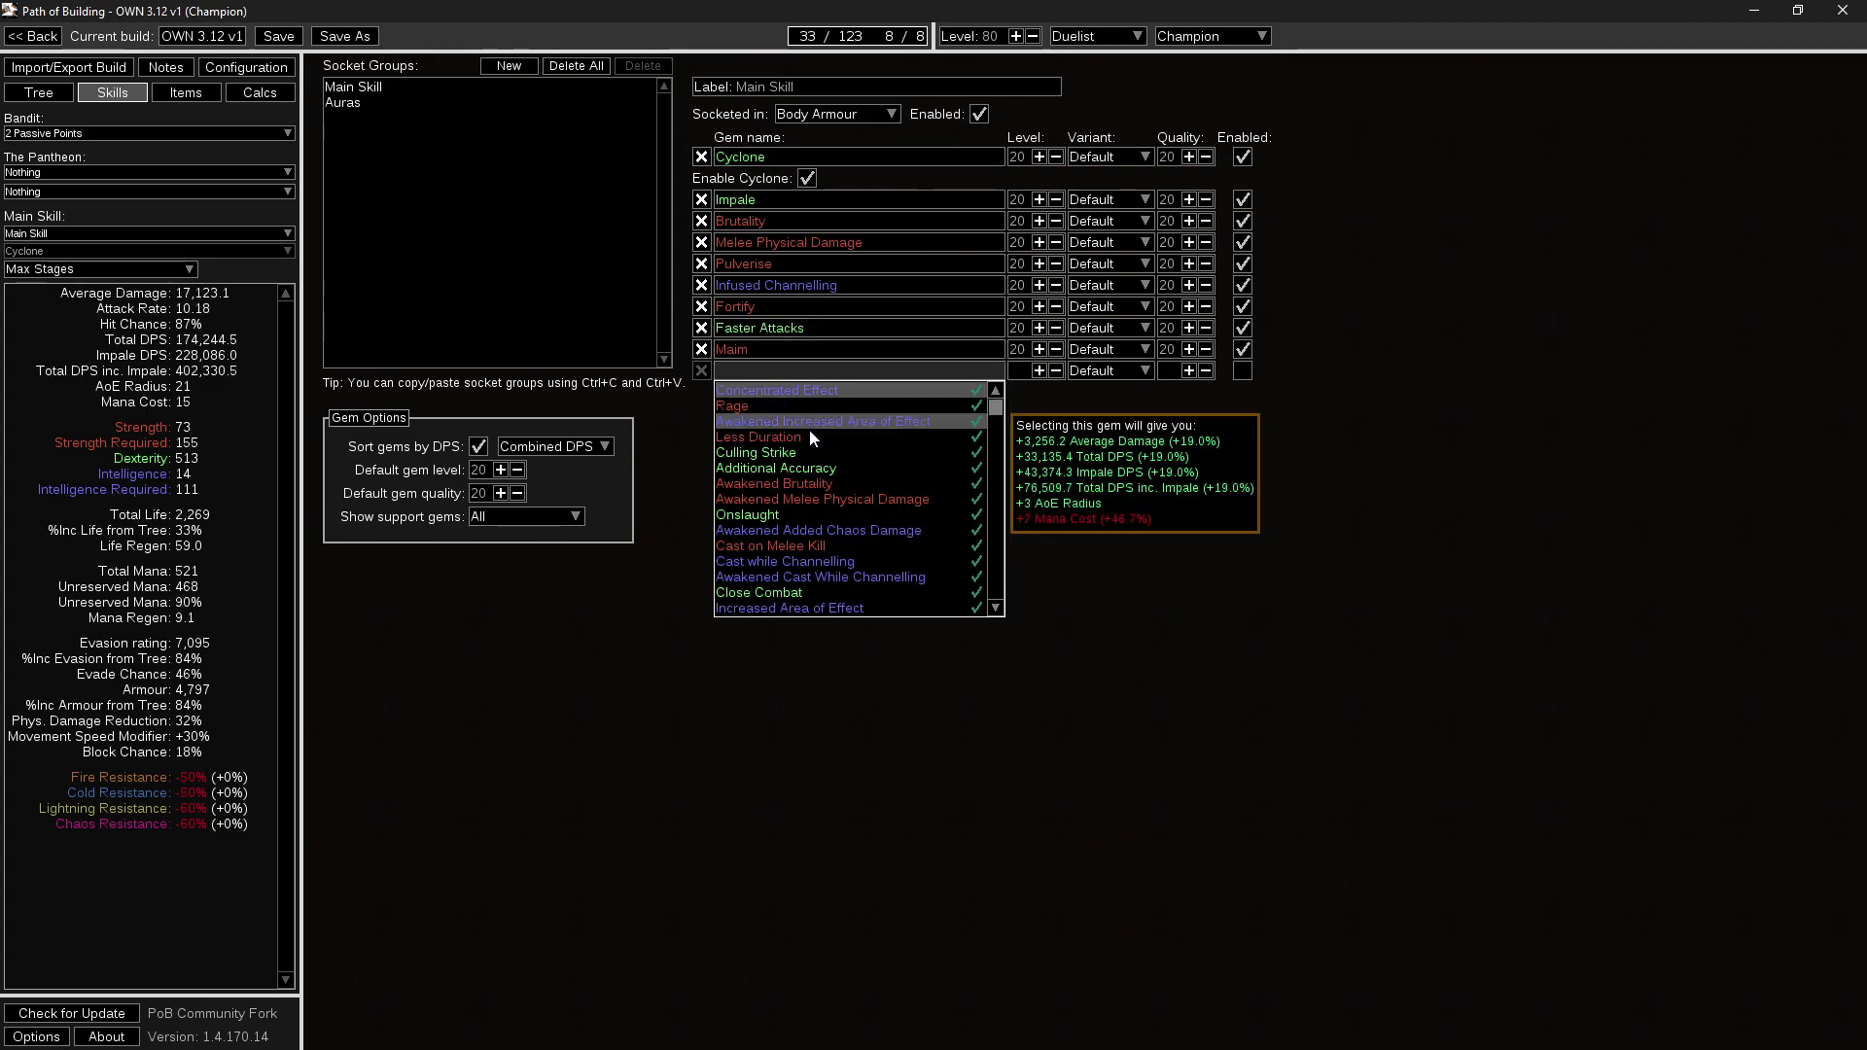
left_click(808, 406)
left_click(825, 389)
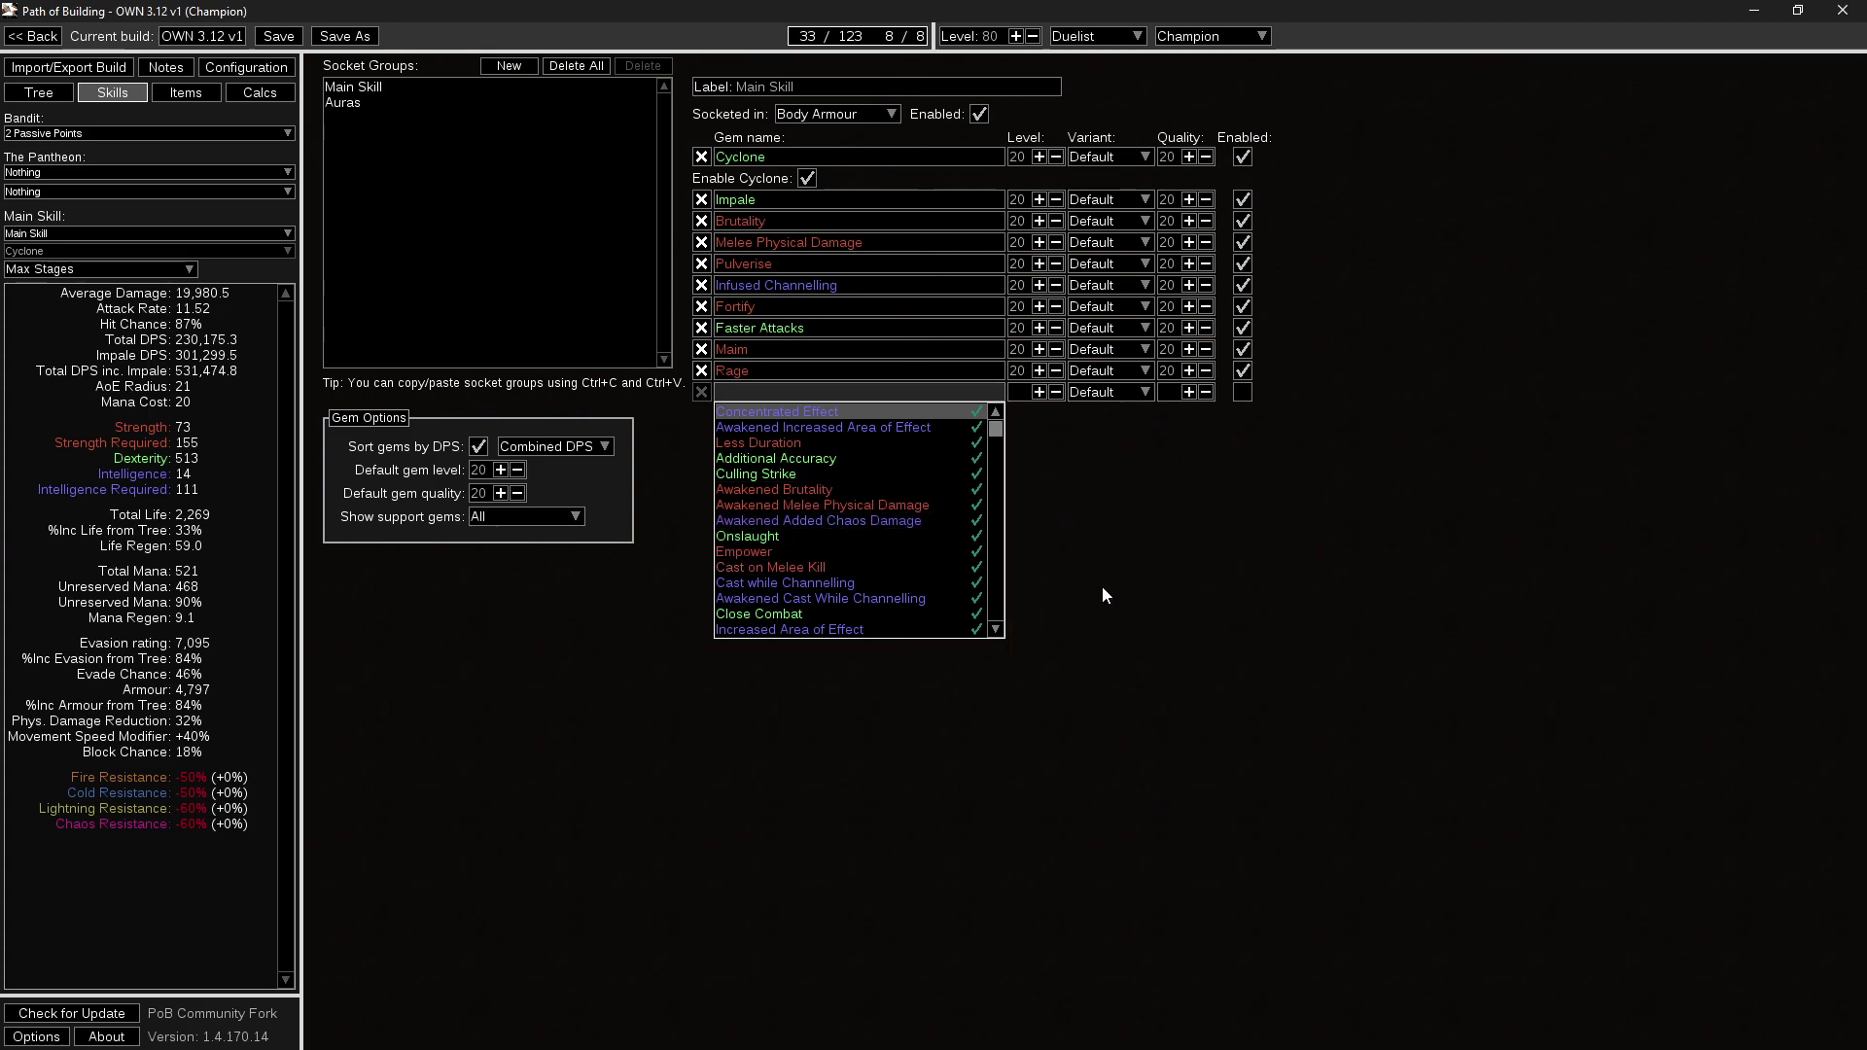
left_click(1148, 580)
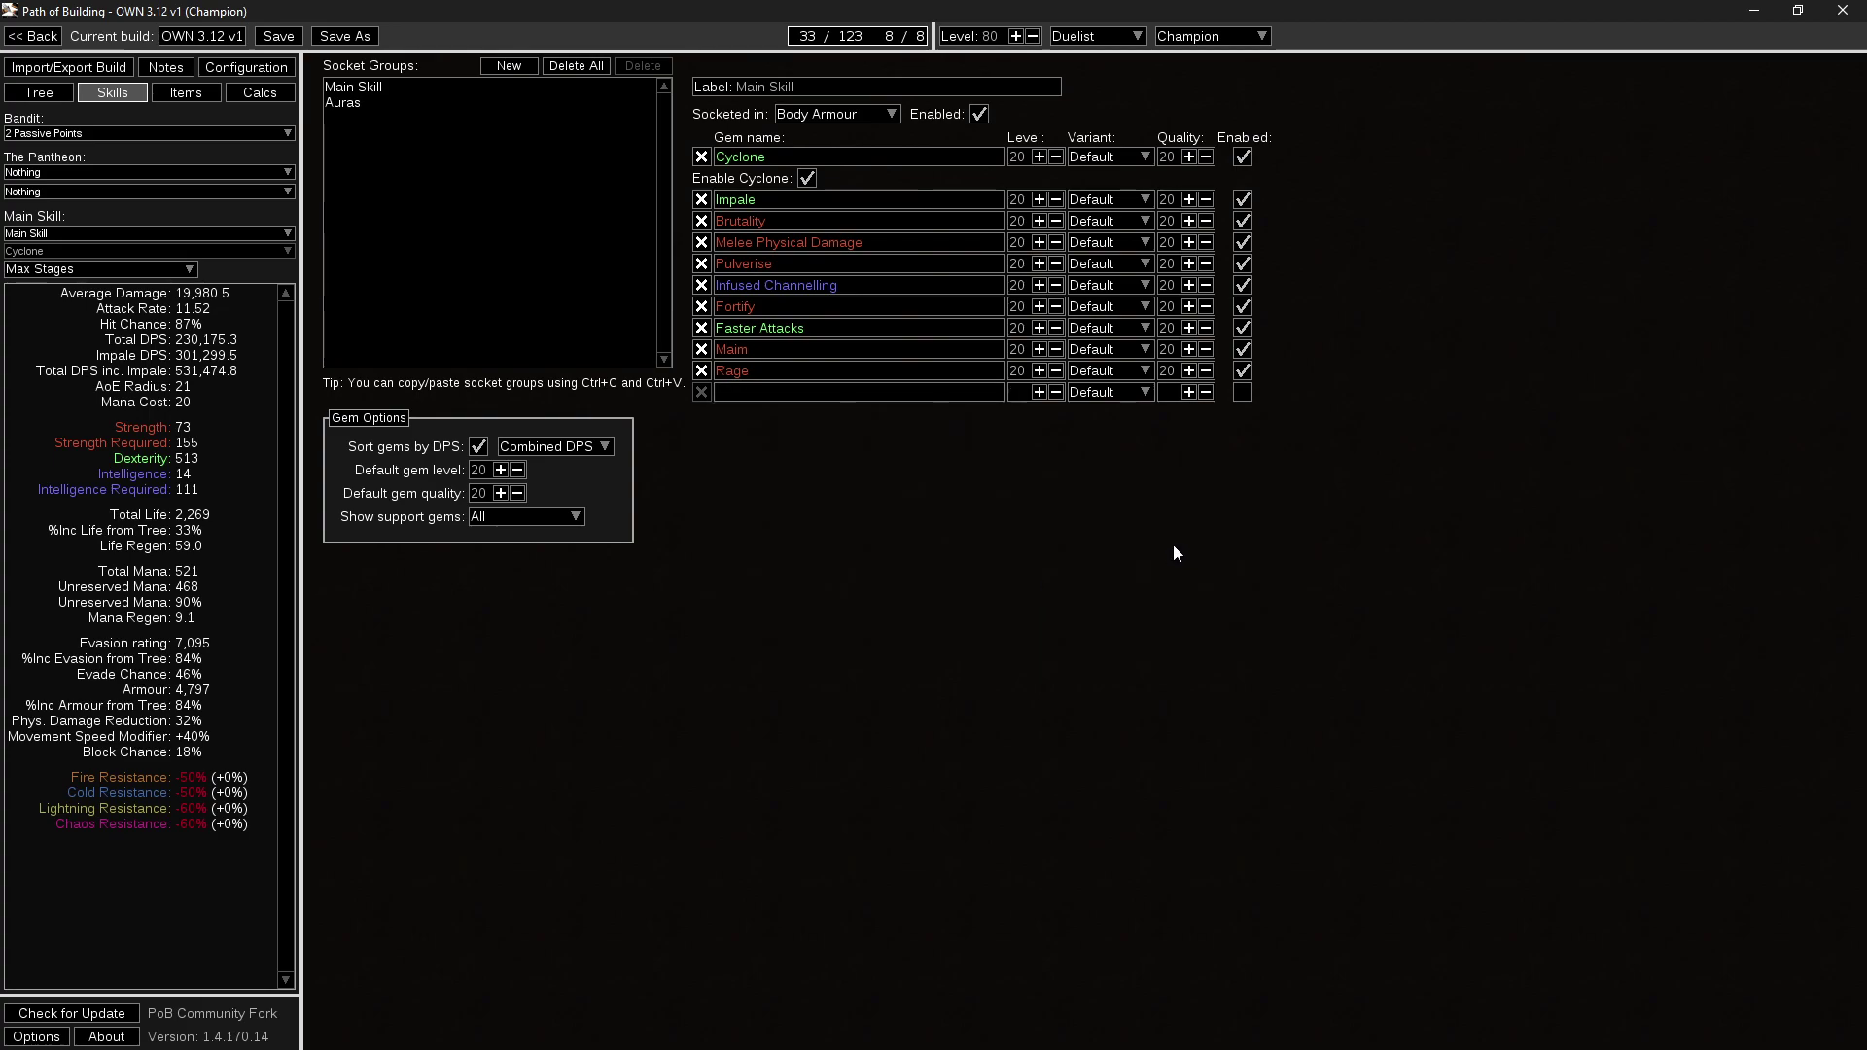
Disable the Rage, Maim, Faster Attacks, Fortify and Infused Channelling supports in the Main Skill group.
left_click(1241, 370)
left_click(1241, 349)
left_click(1242, 327)
left_click(1241, 306)
left_click(1242, 285)
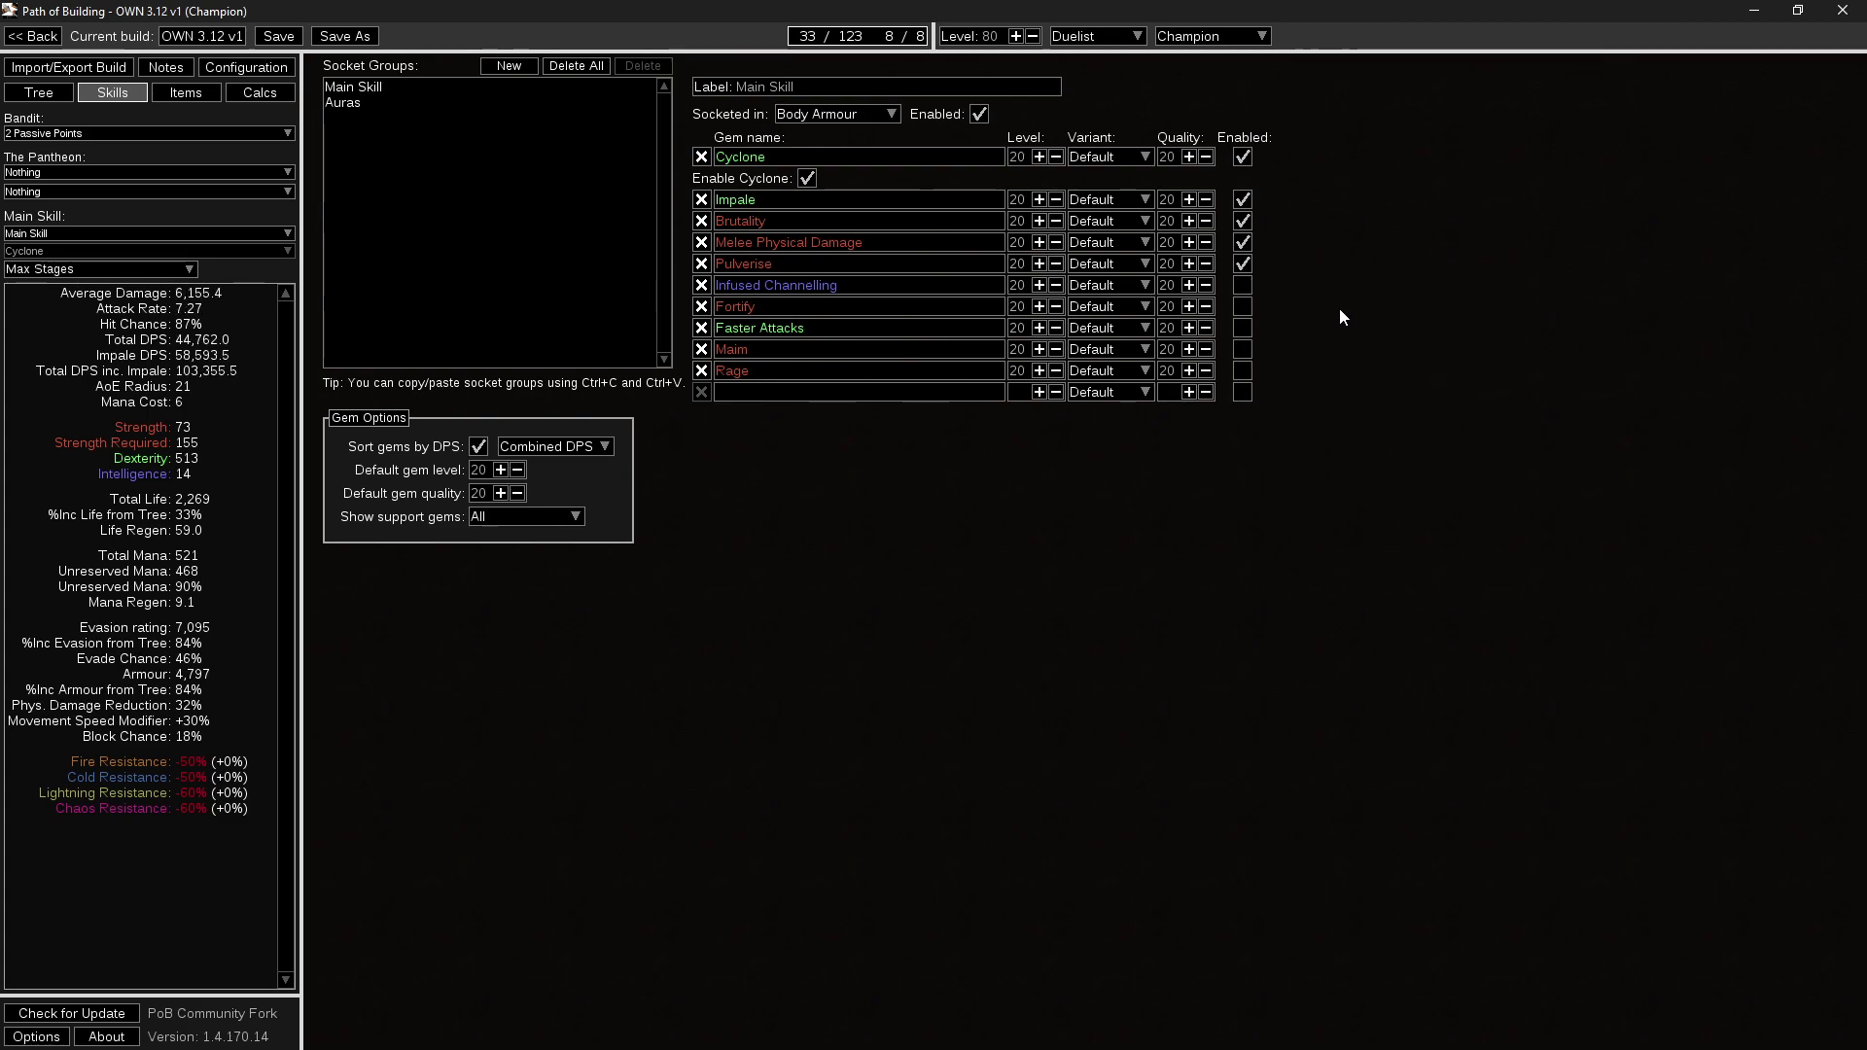
Try enabling the Rage support to compare its damage effect, check the combat configuration, and disable Rage again.
mouse_move(1248, 289)
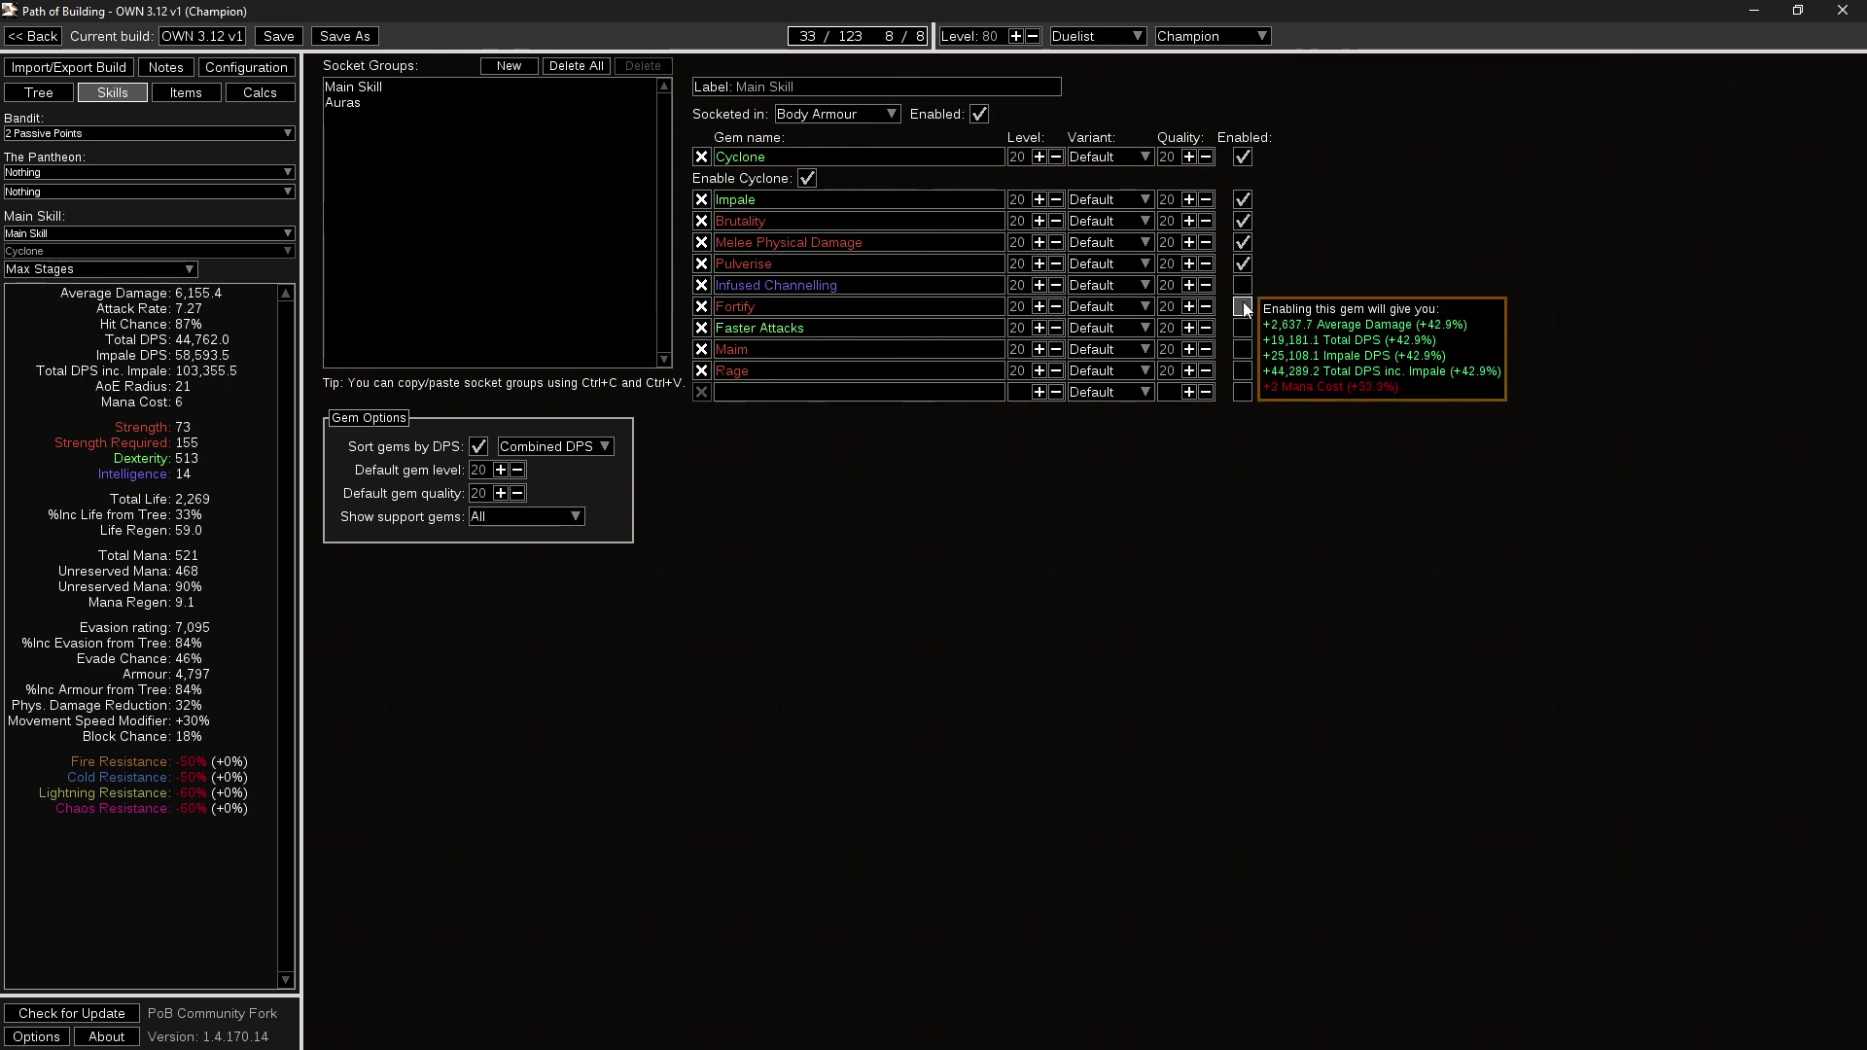
mouse_move(1246, 348)
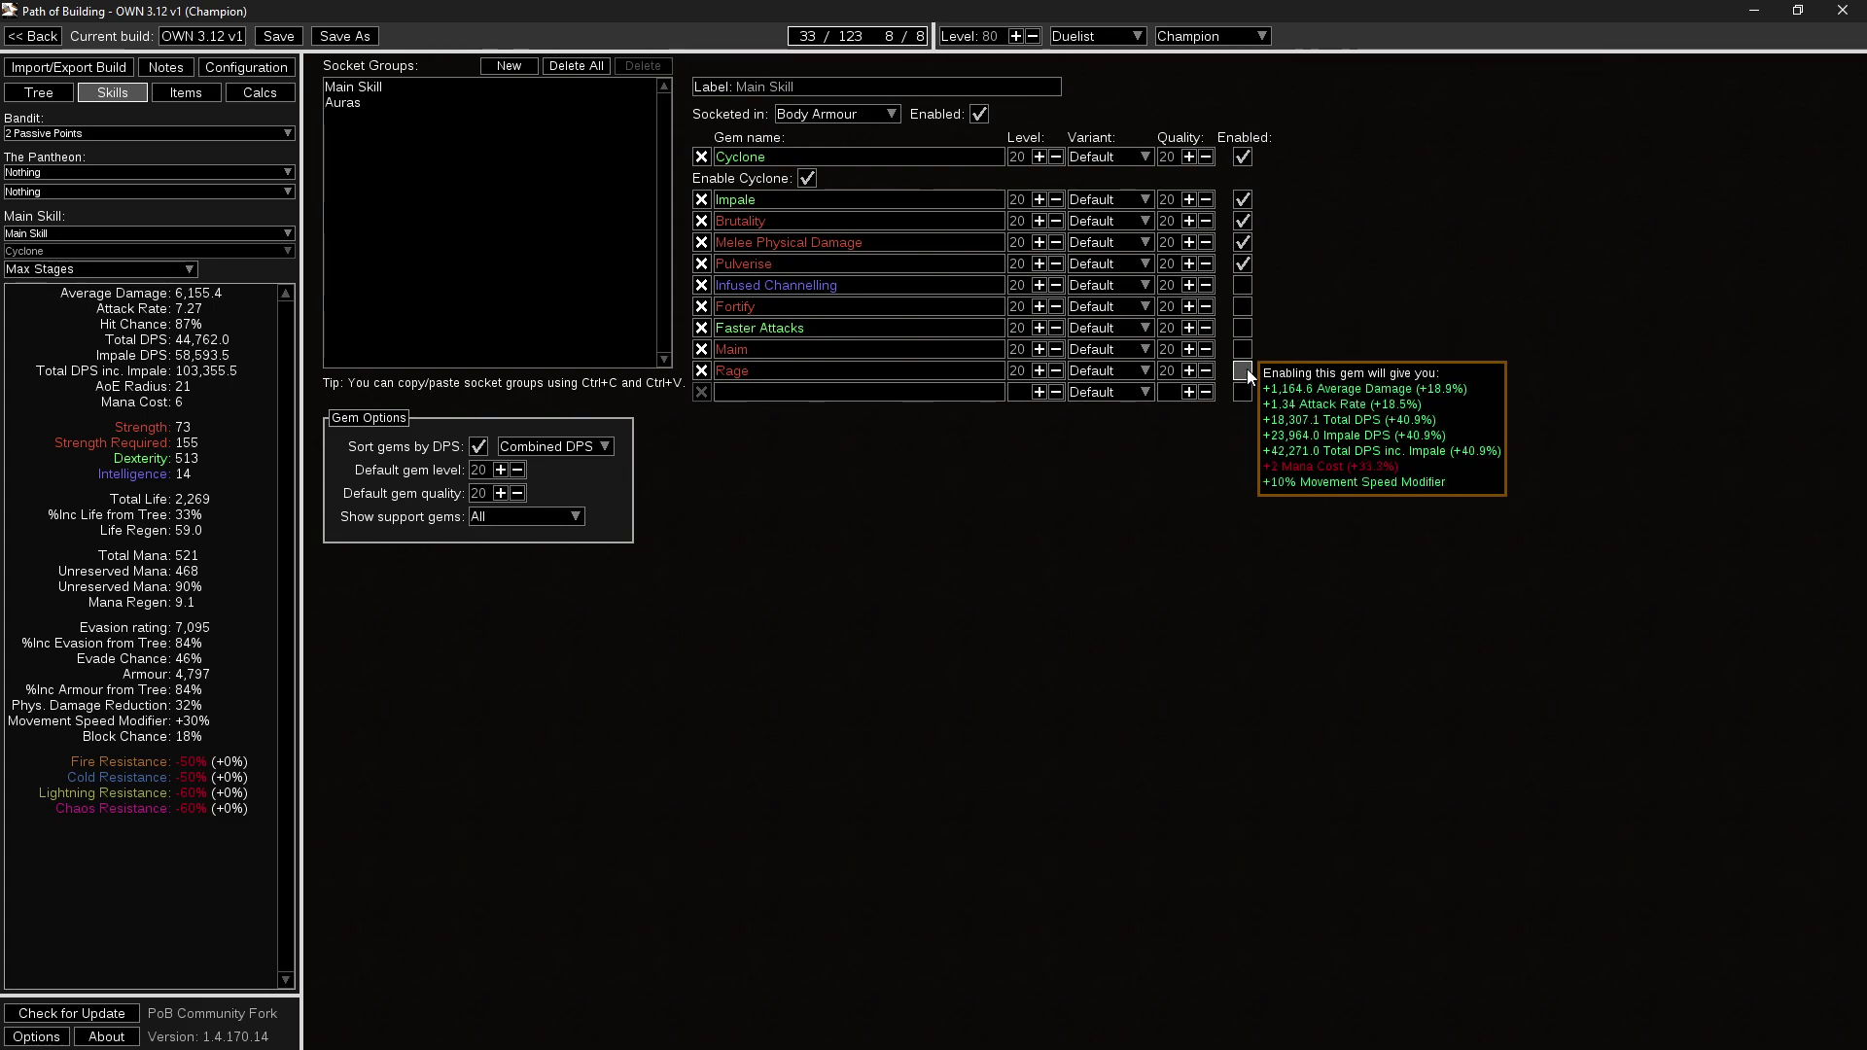
left_click(1244, 371)
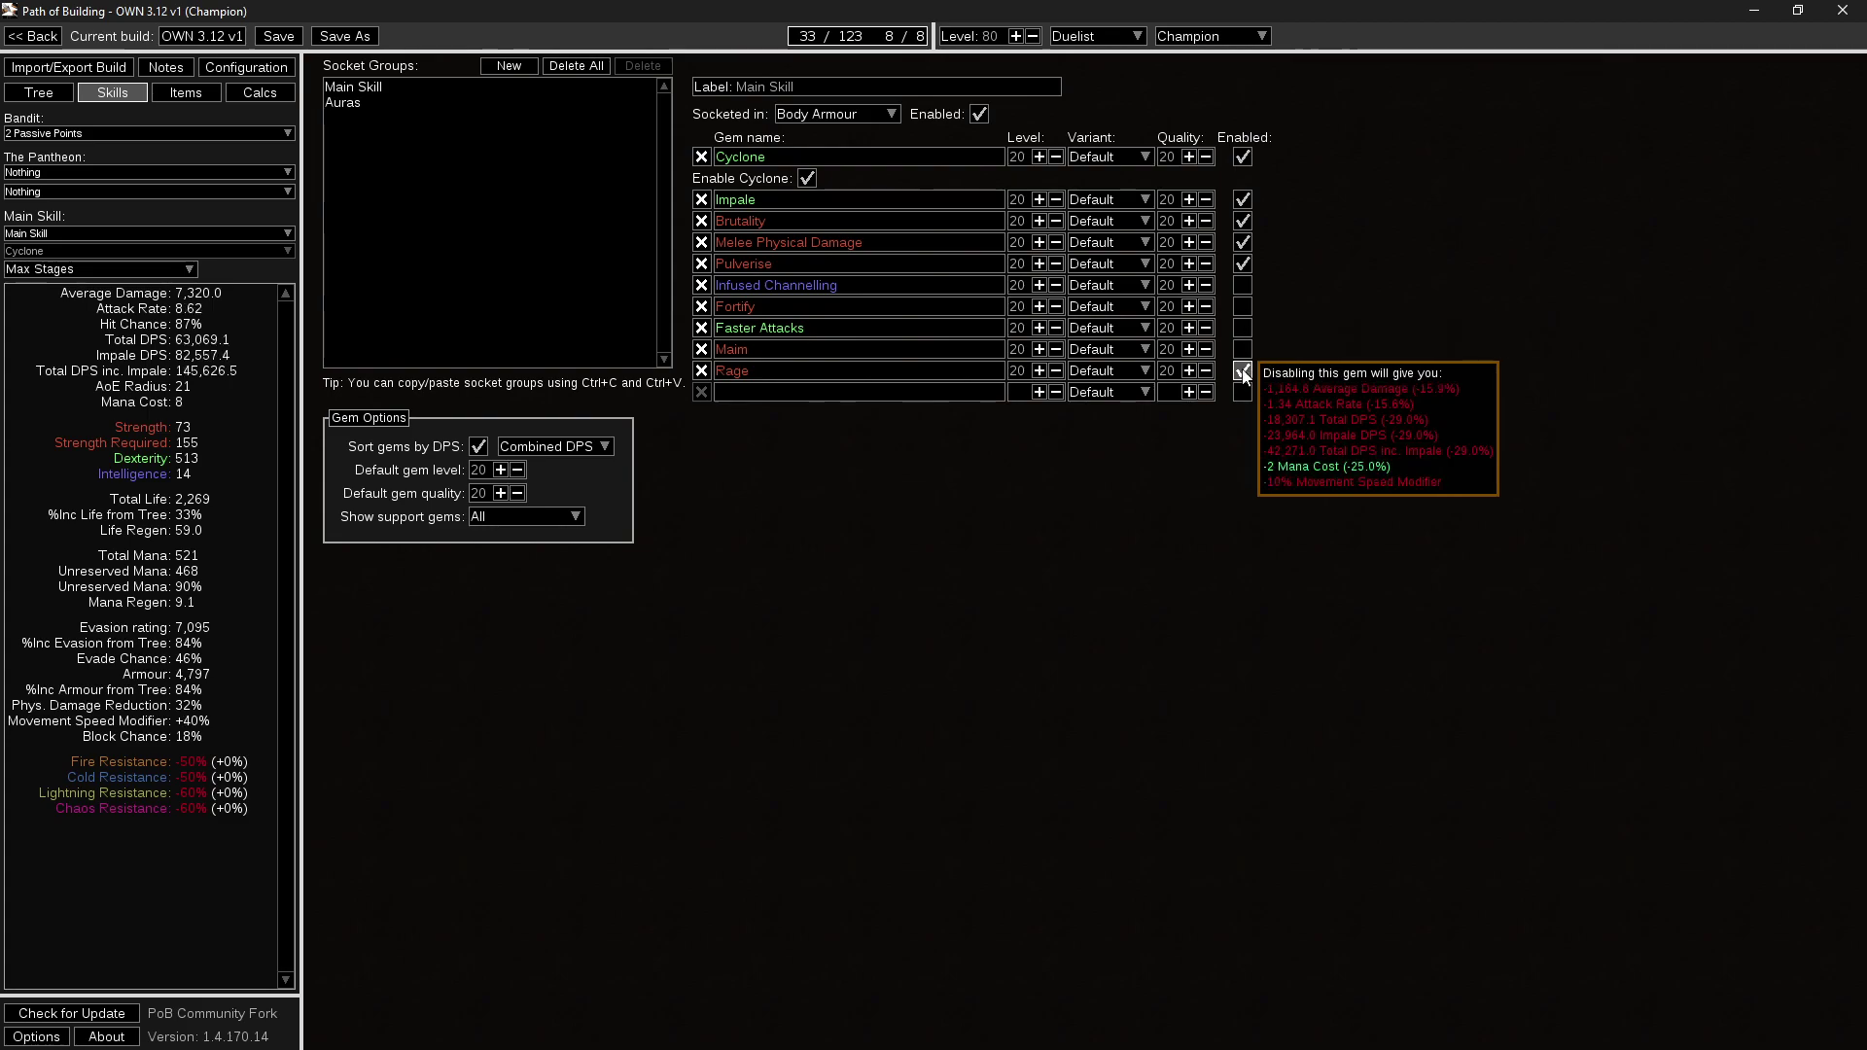
left_click(272, 75)
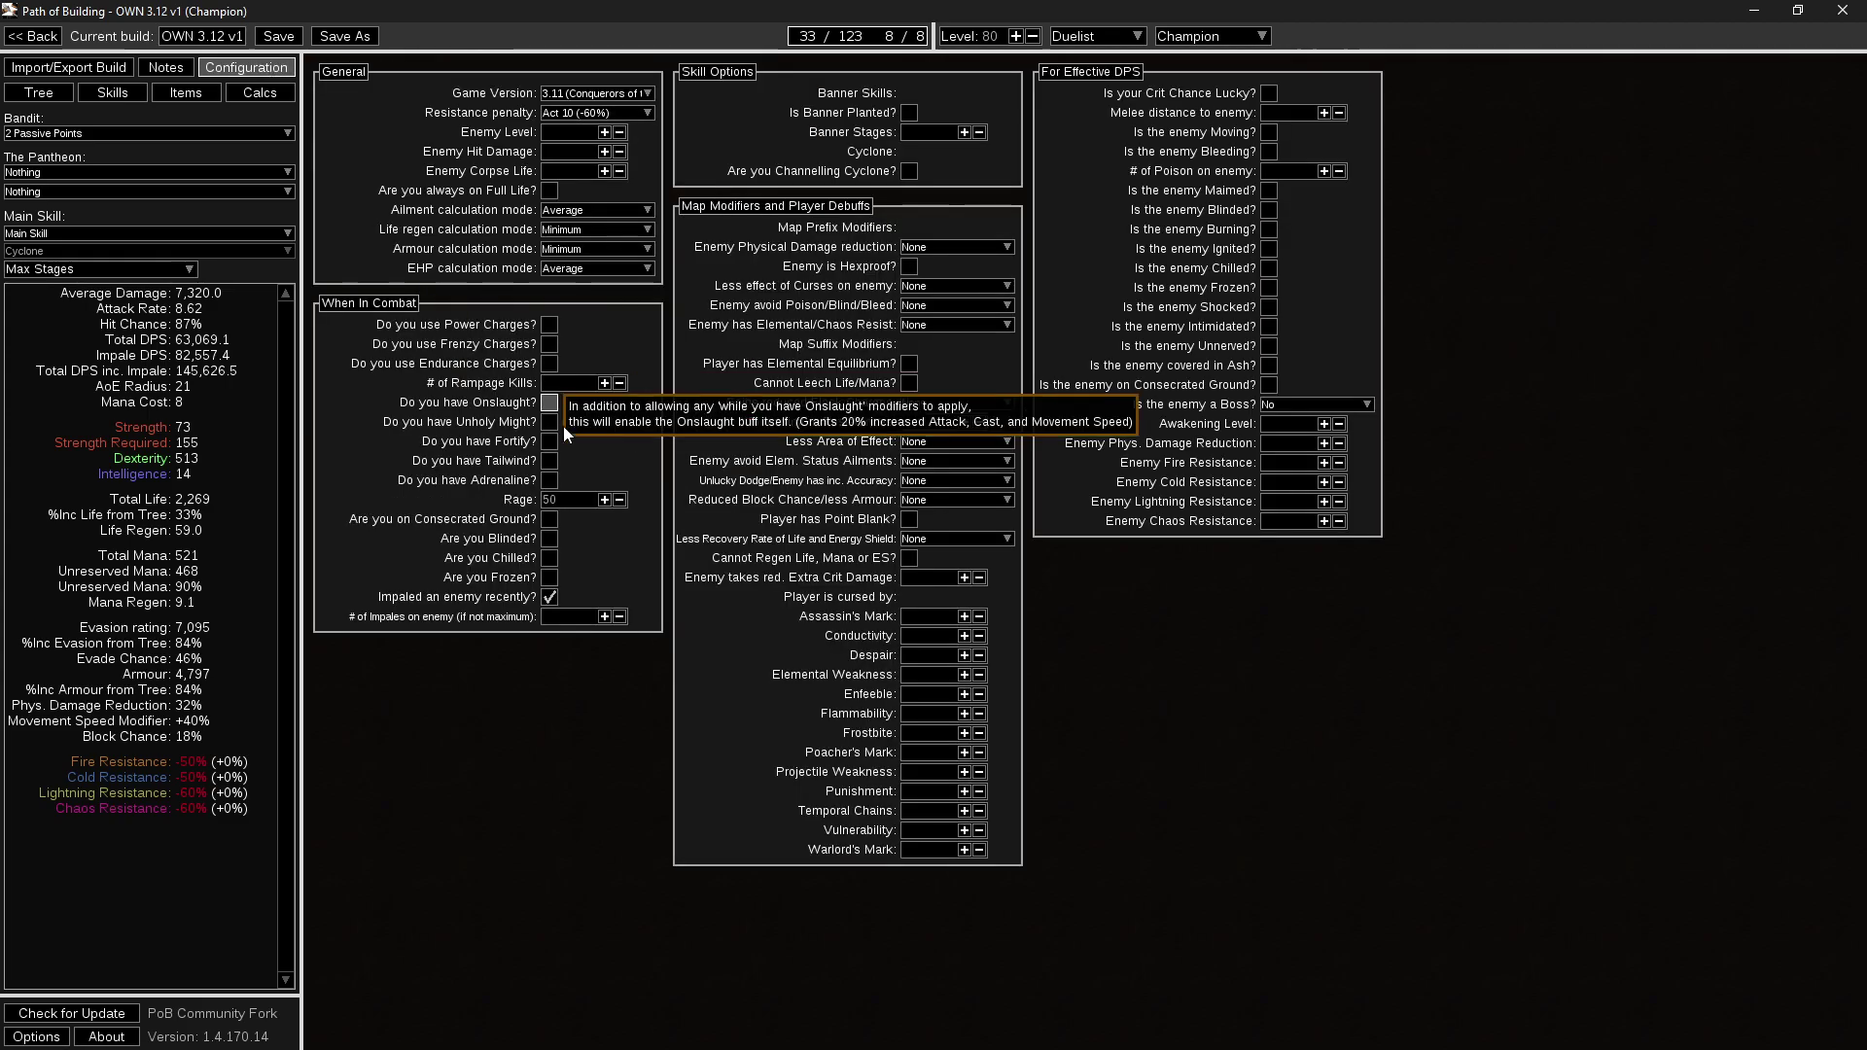
left_click(130, 91)
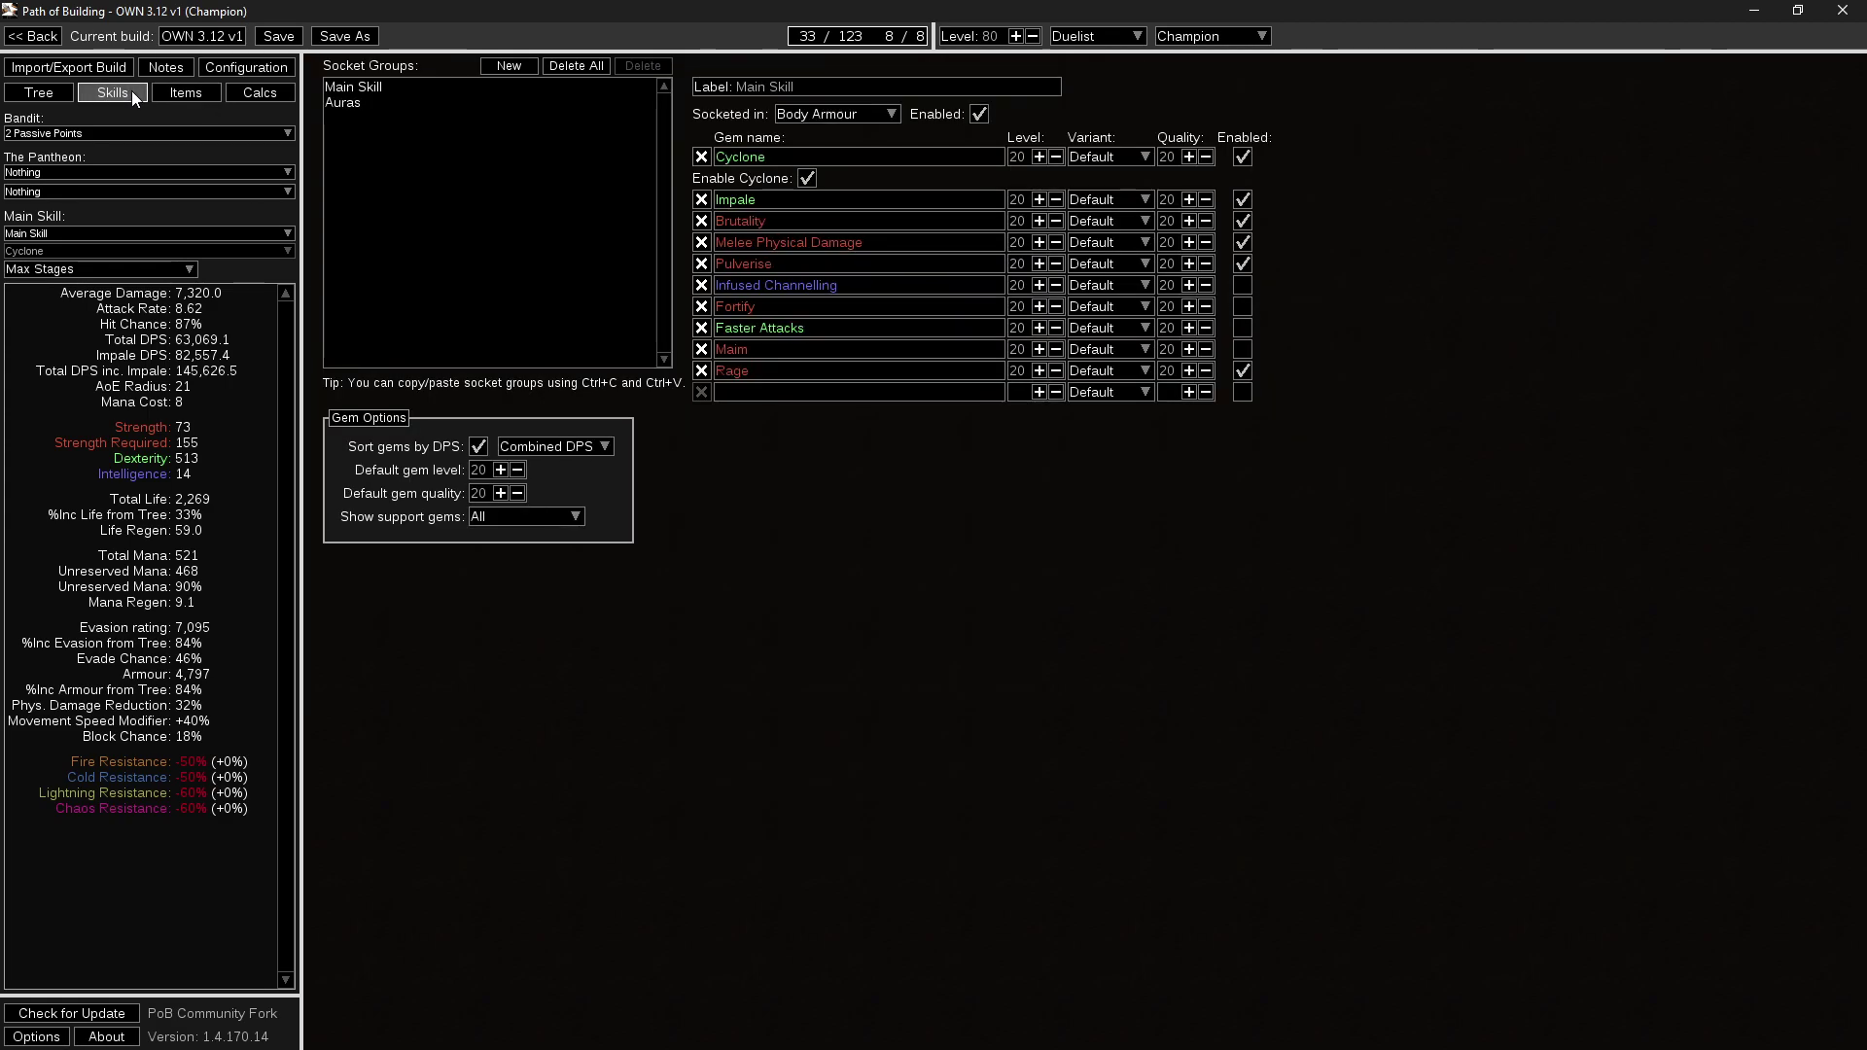
mouse_move(959, 370)
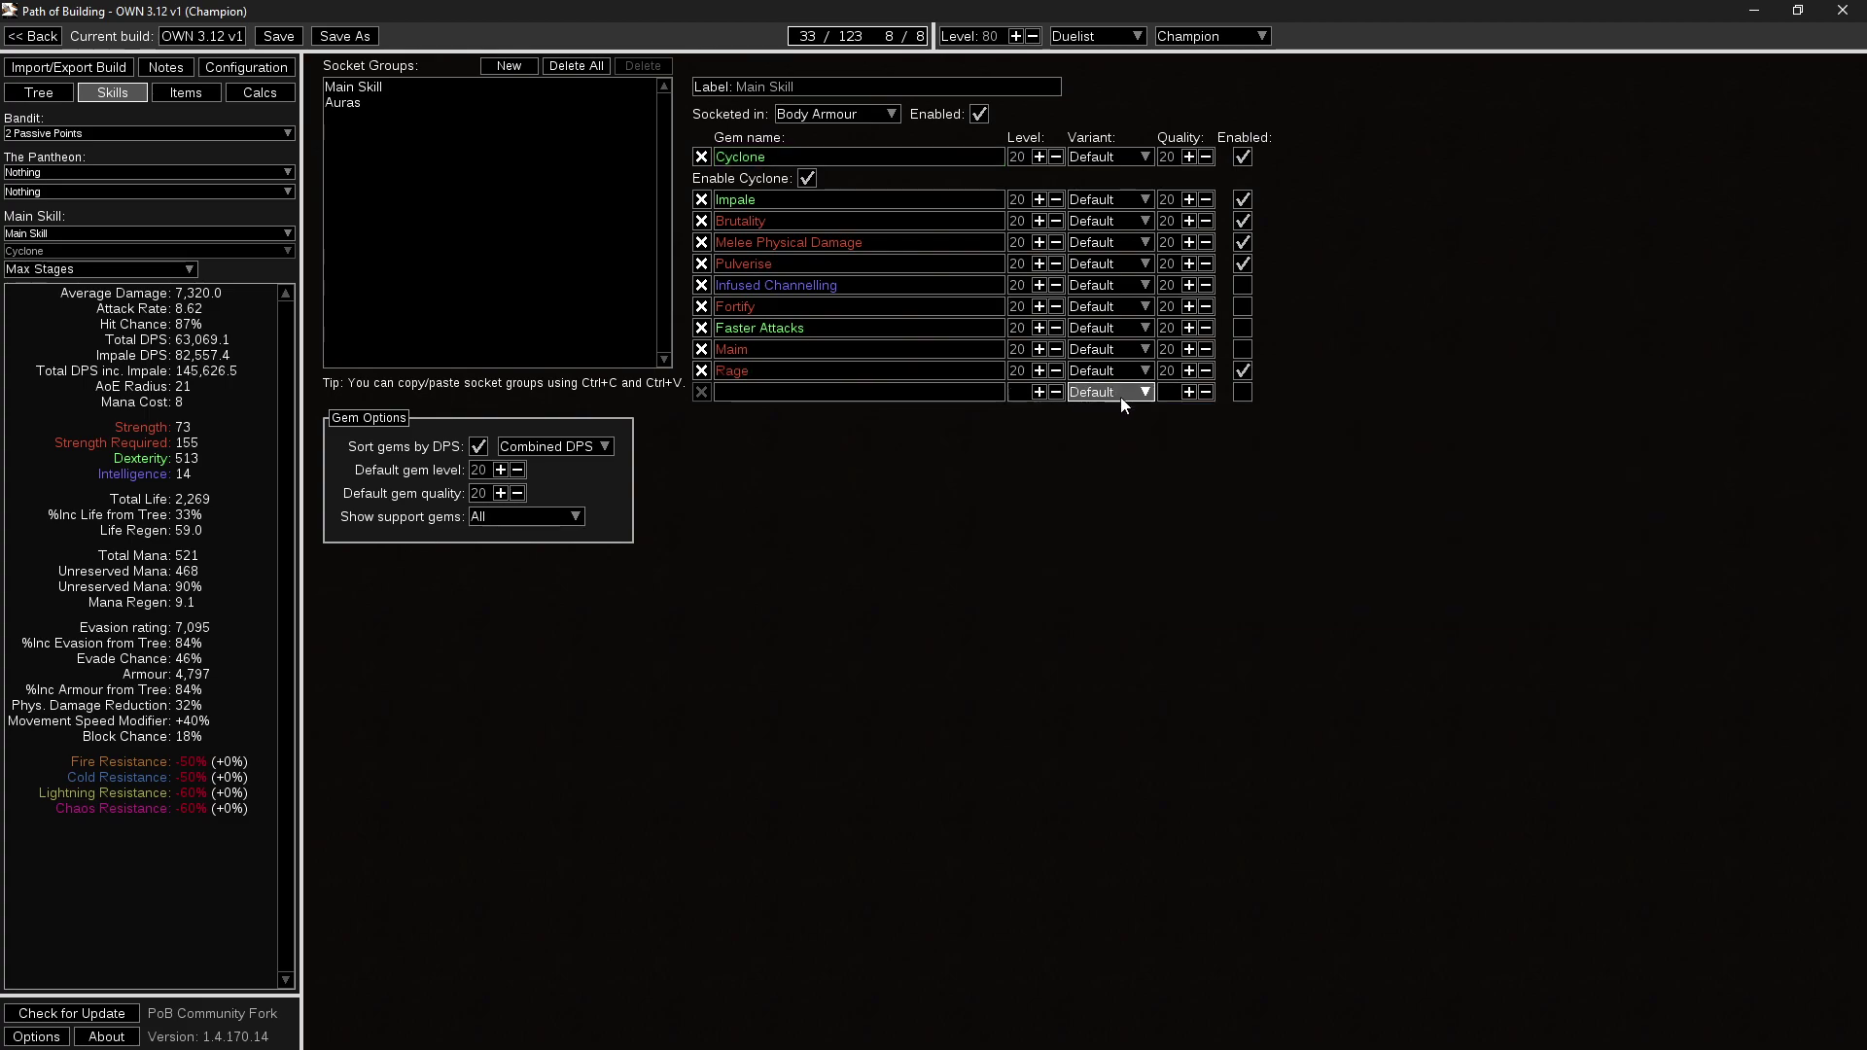
left_click(1242, 371)
left_click(1242, 373)
left_click(1242, 374)
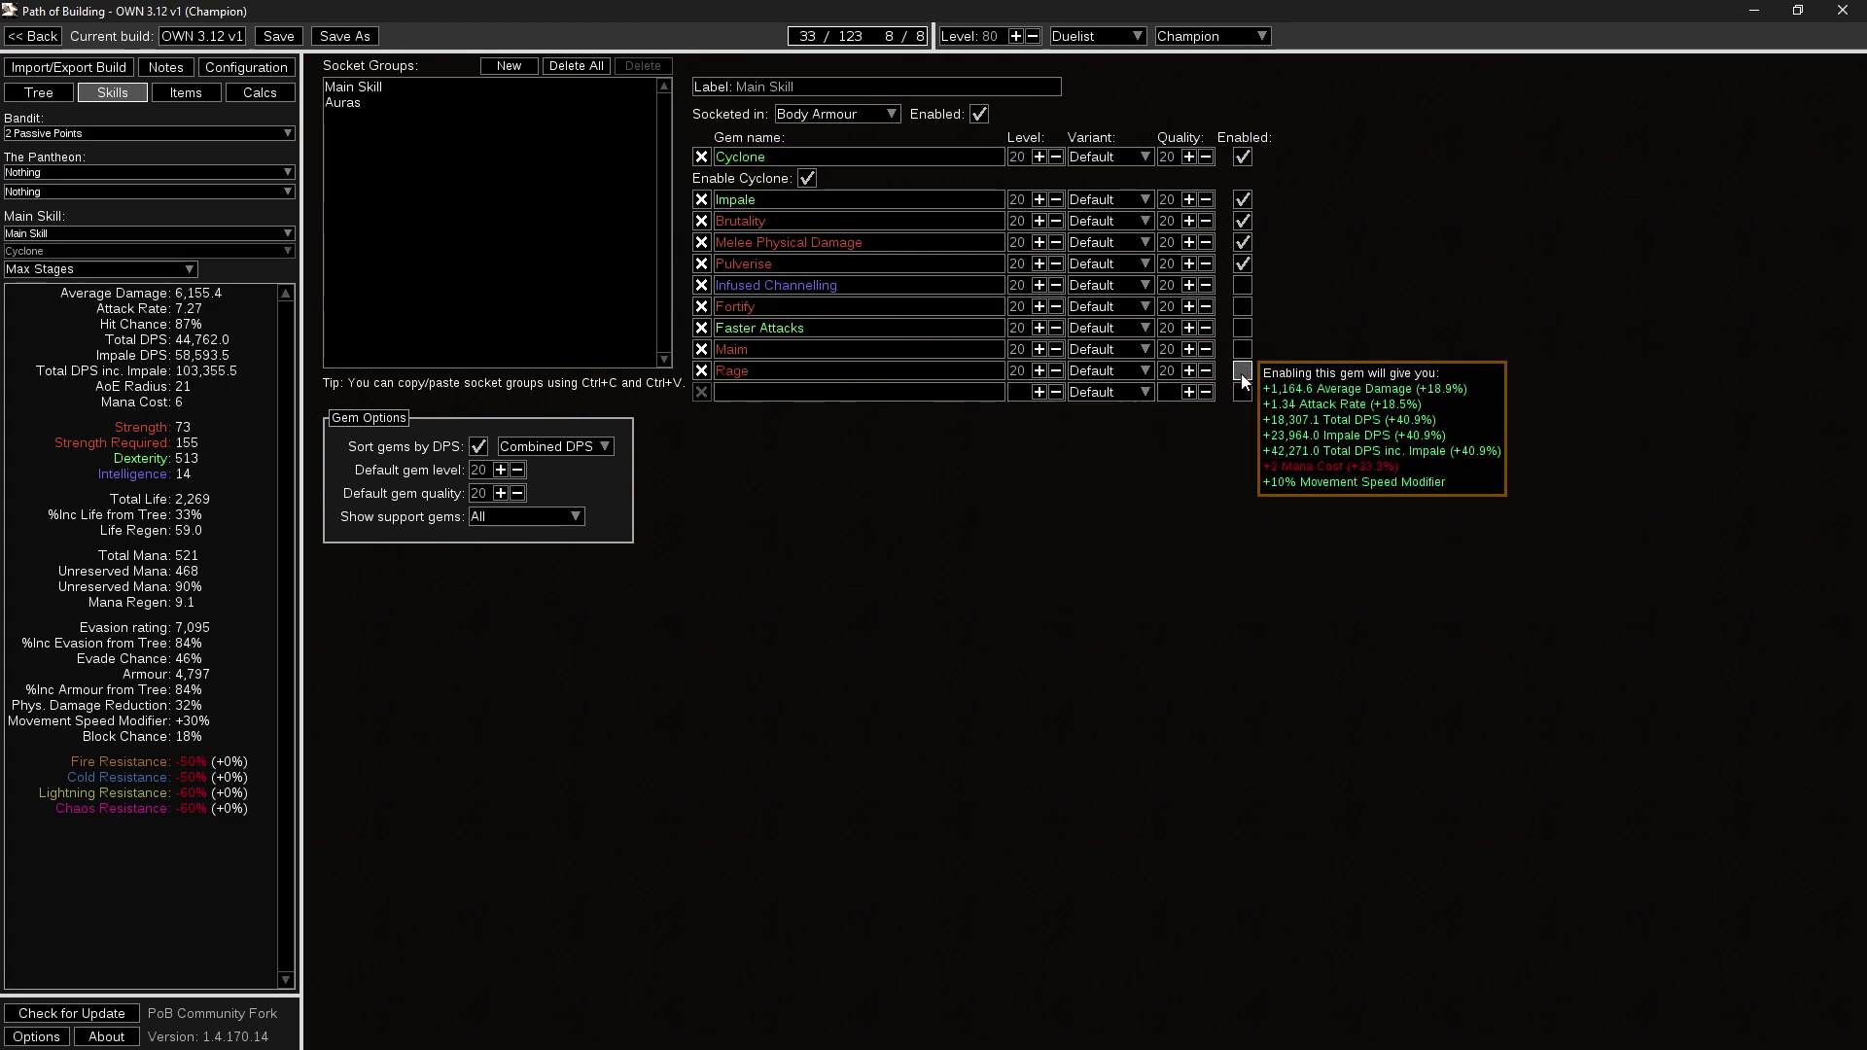
Try the Infused Channelling and Faster Attacks supports in the Main Skill group to compare their damage effects, then disable both again.
left_click(1243, 287)
left_click(1243, 287)
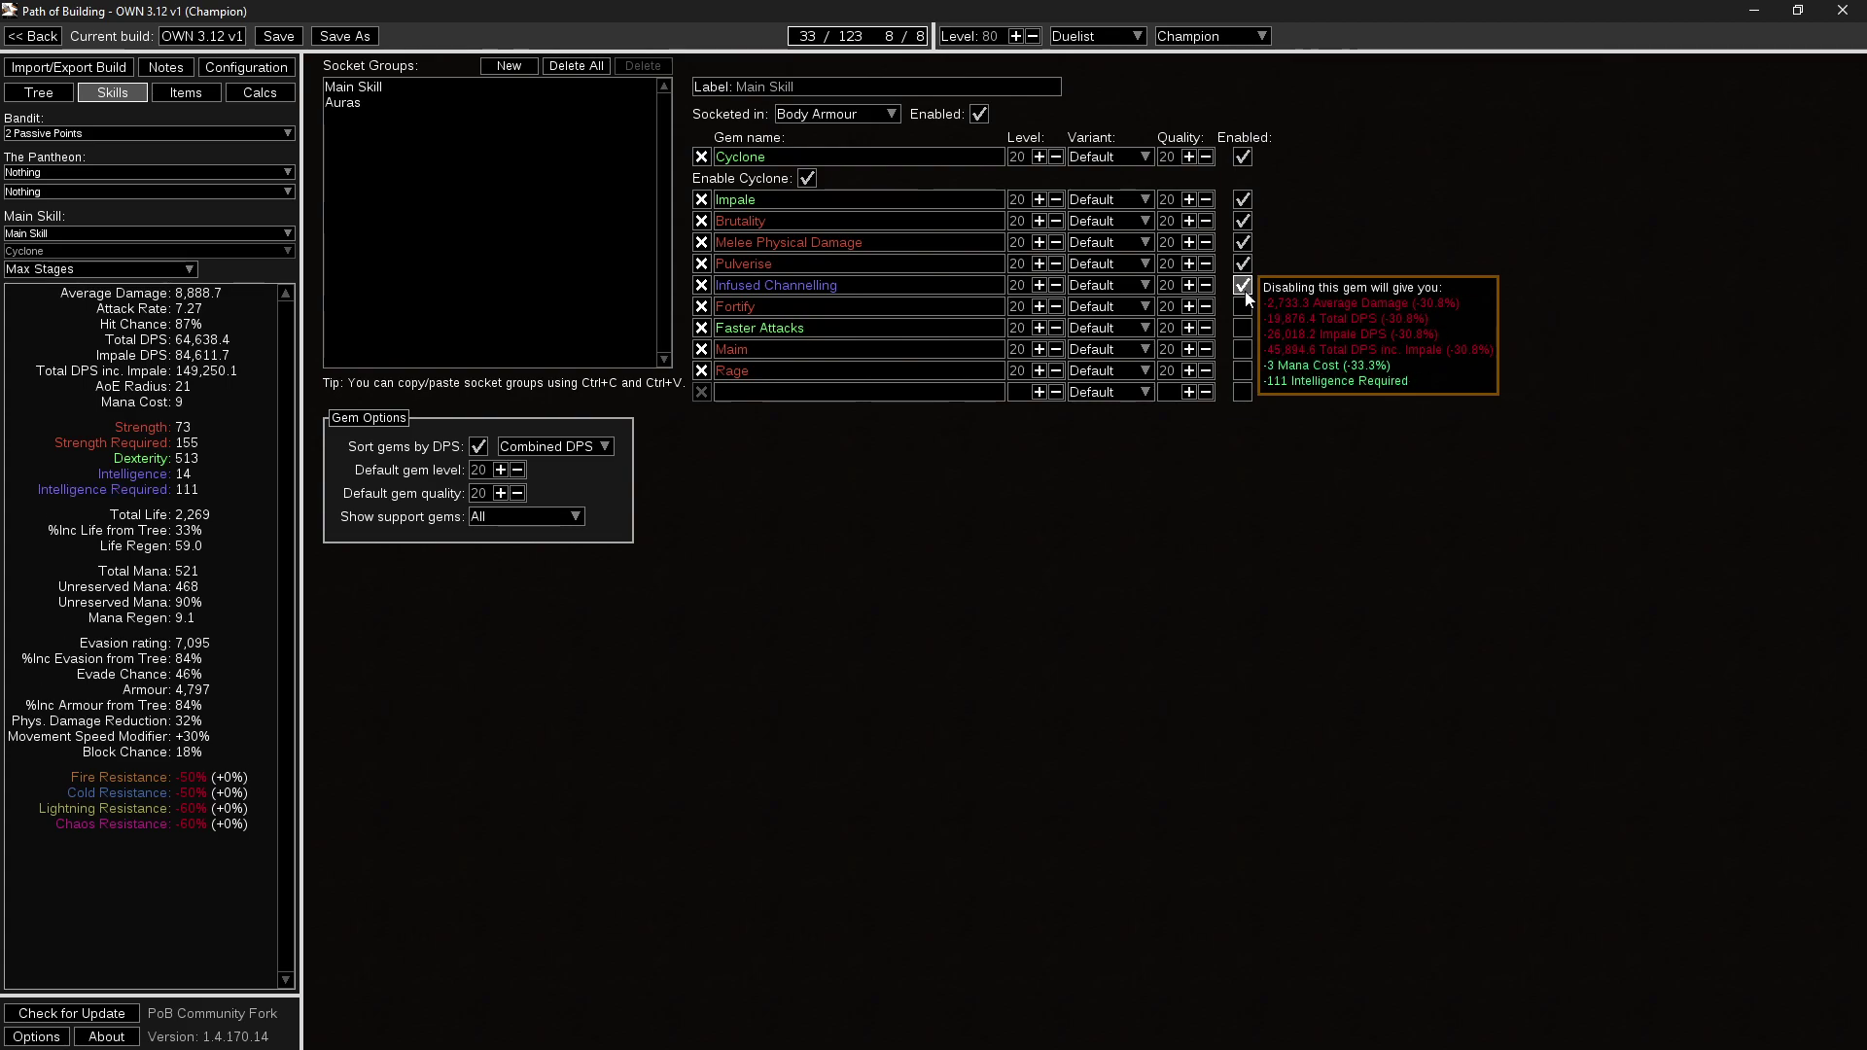
left_click(1243, 287)
left_click(1244, 287)
left_click(1244, 287)
left_click(1245, 288)
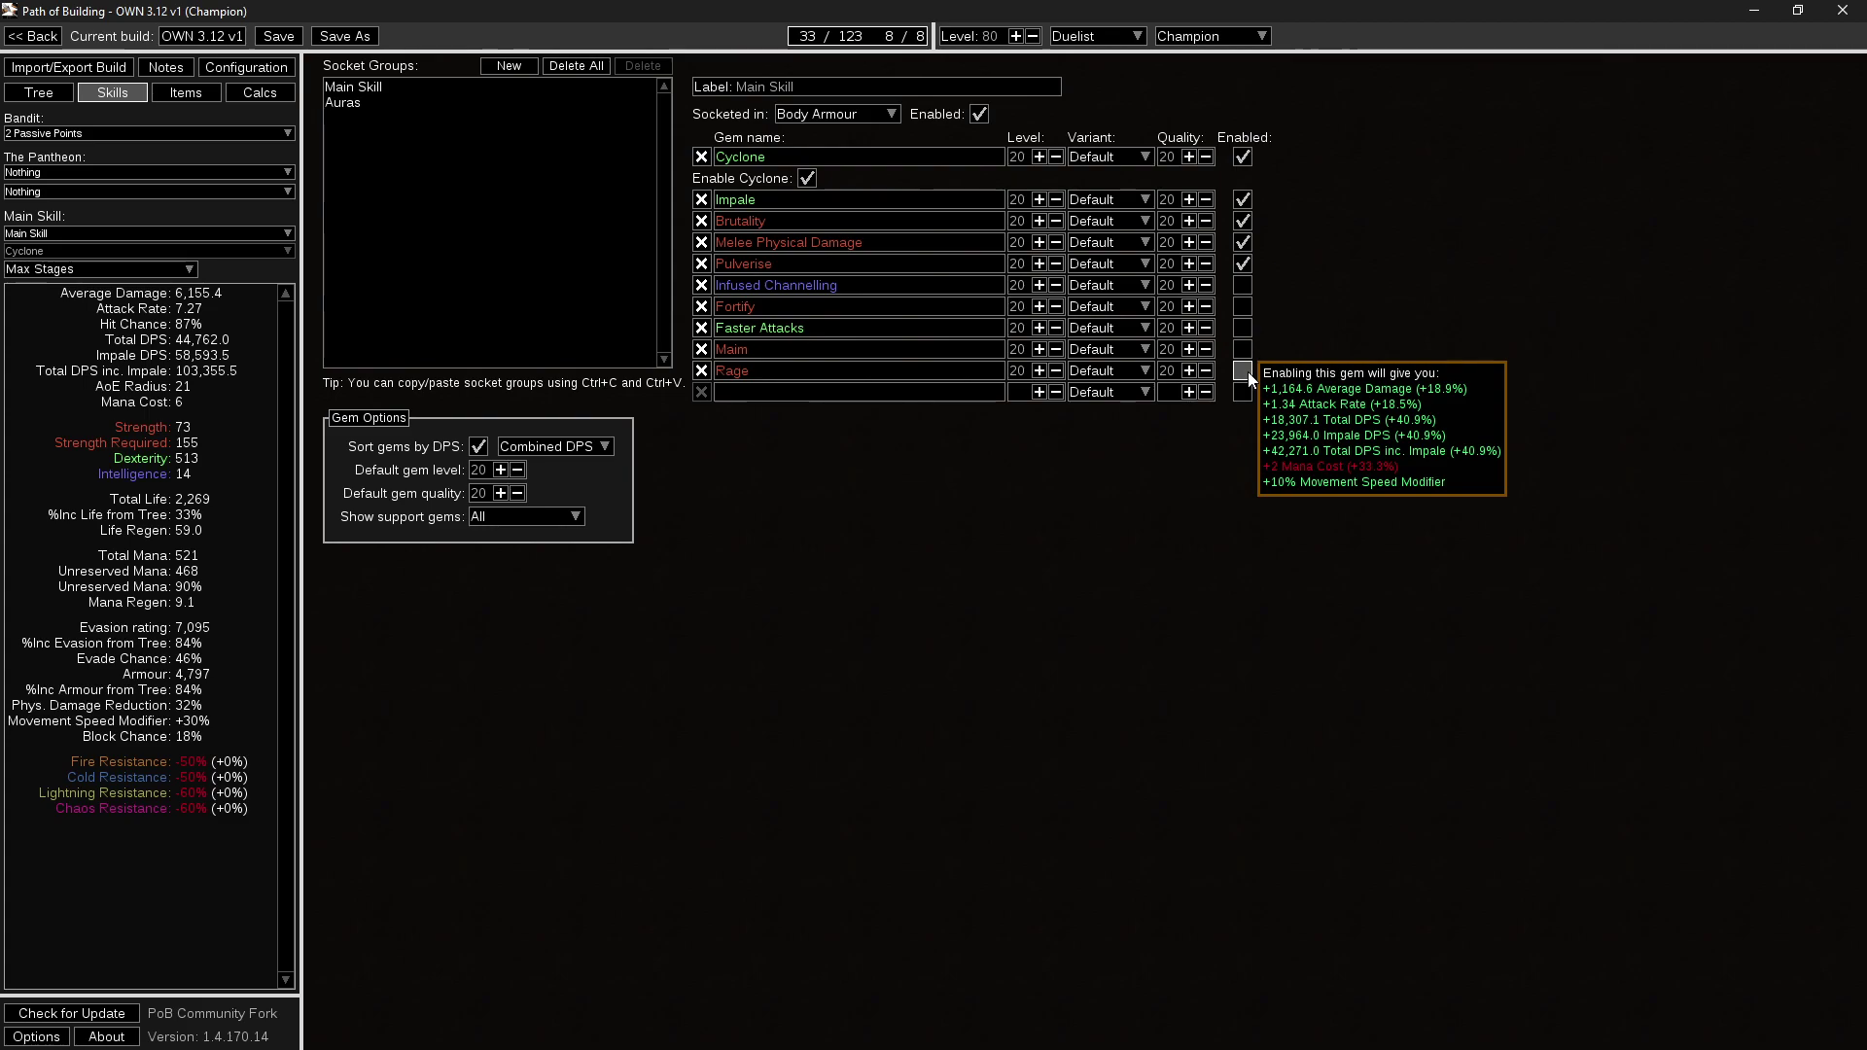
left_click(1251, 284)
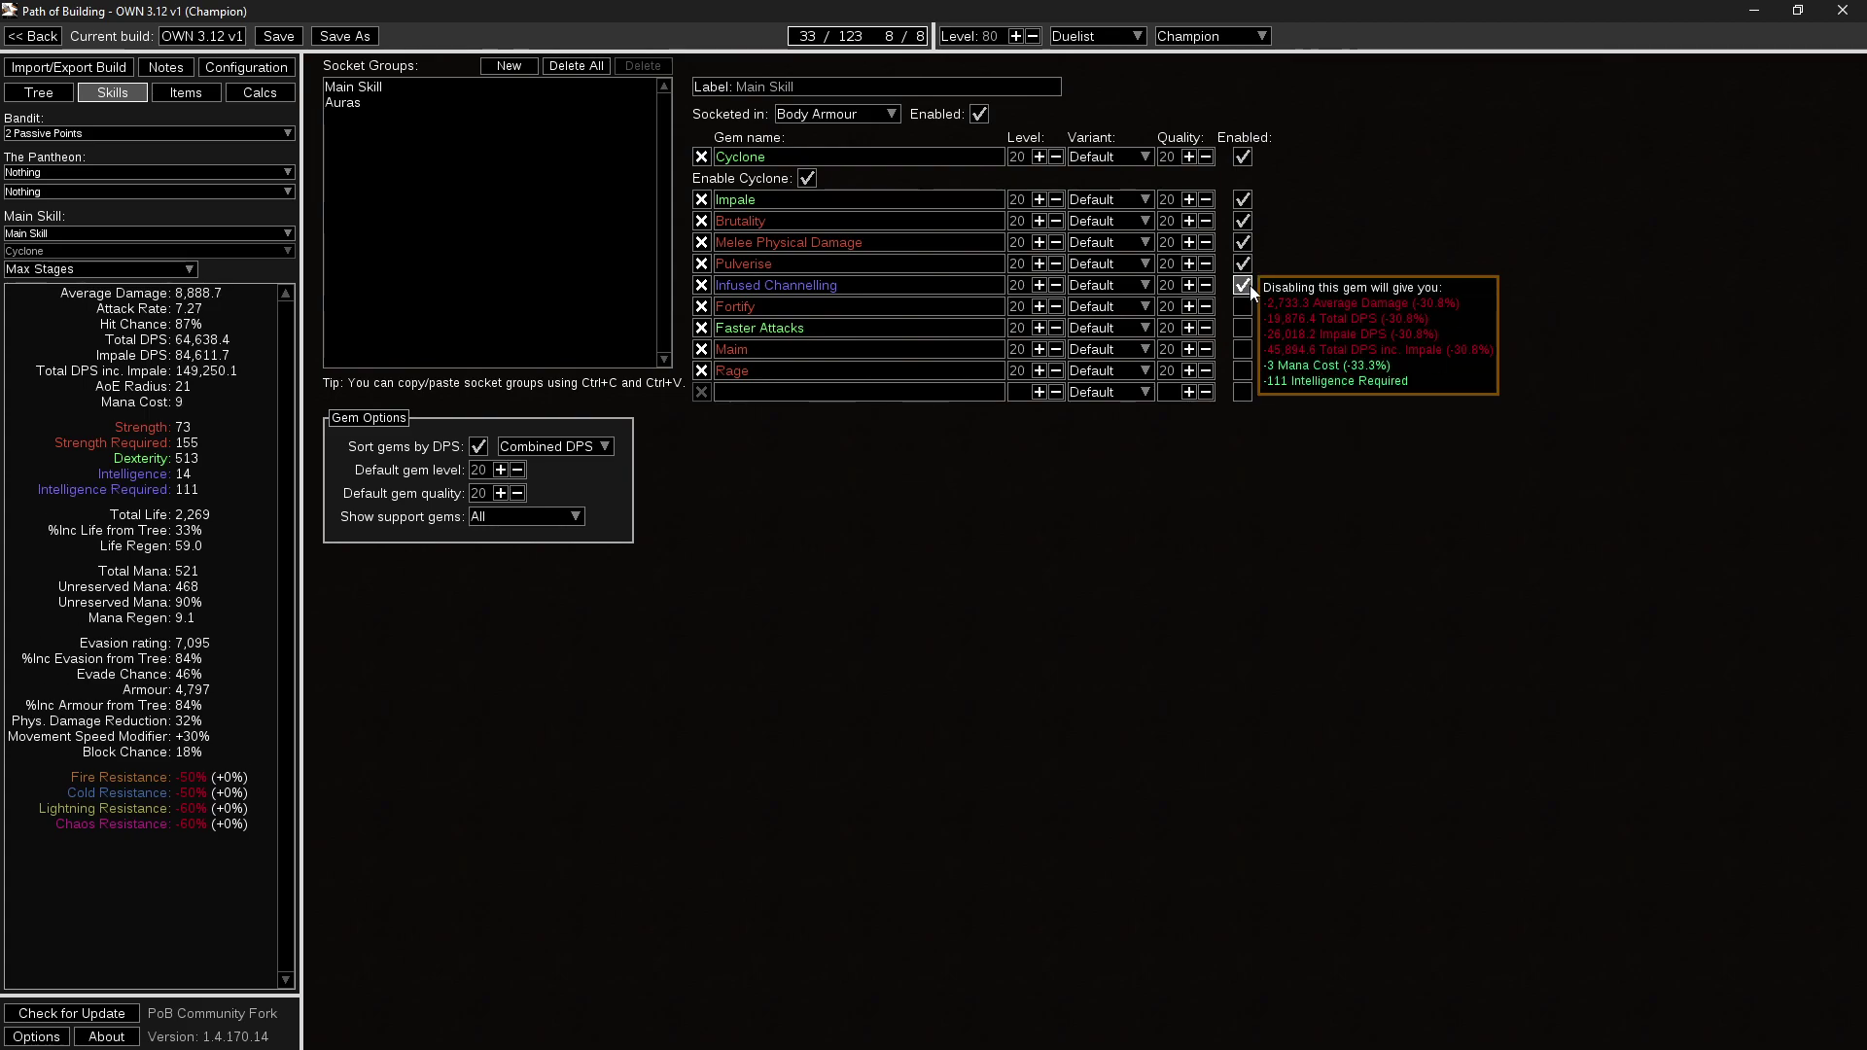
left_click(1250, 285)
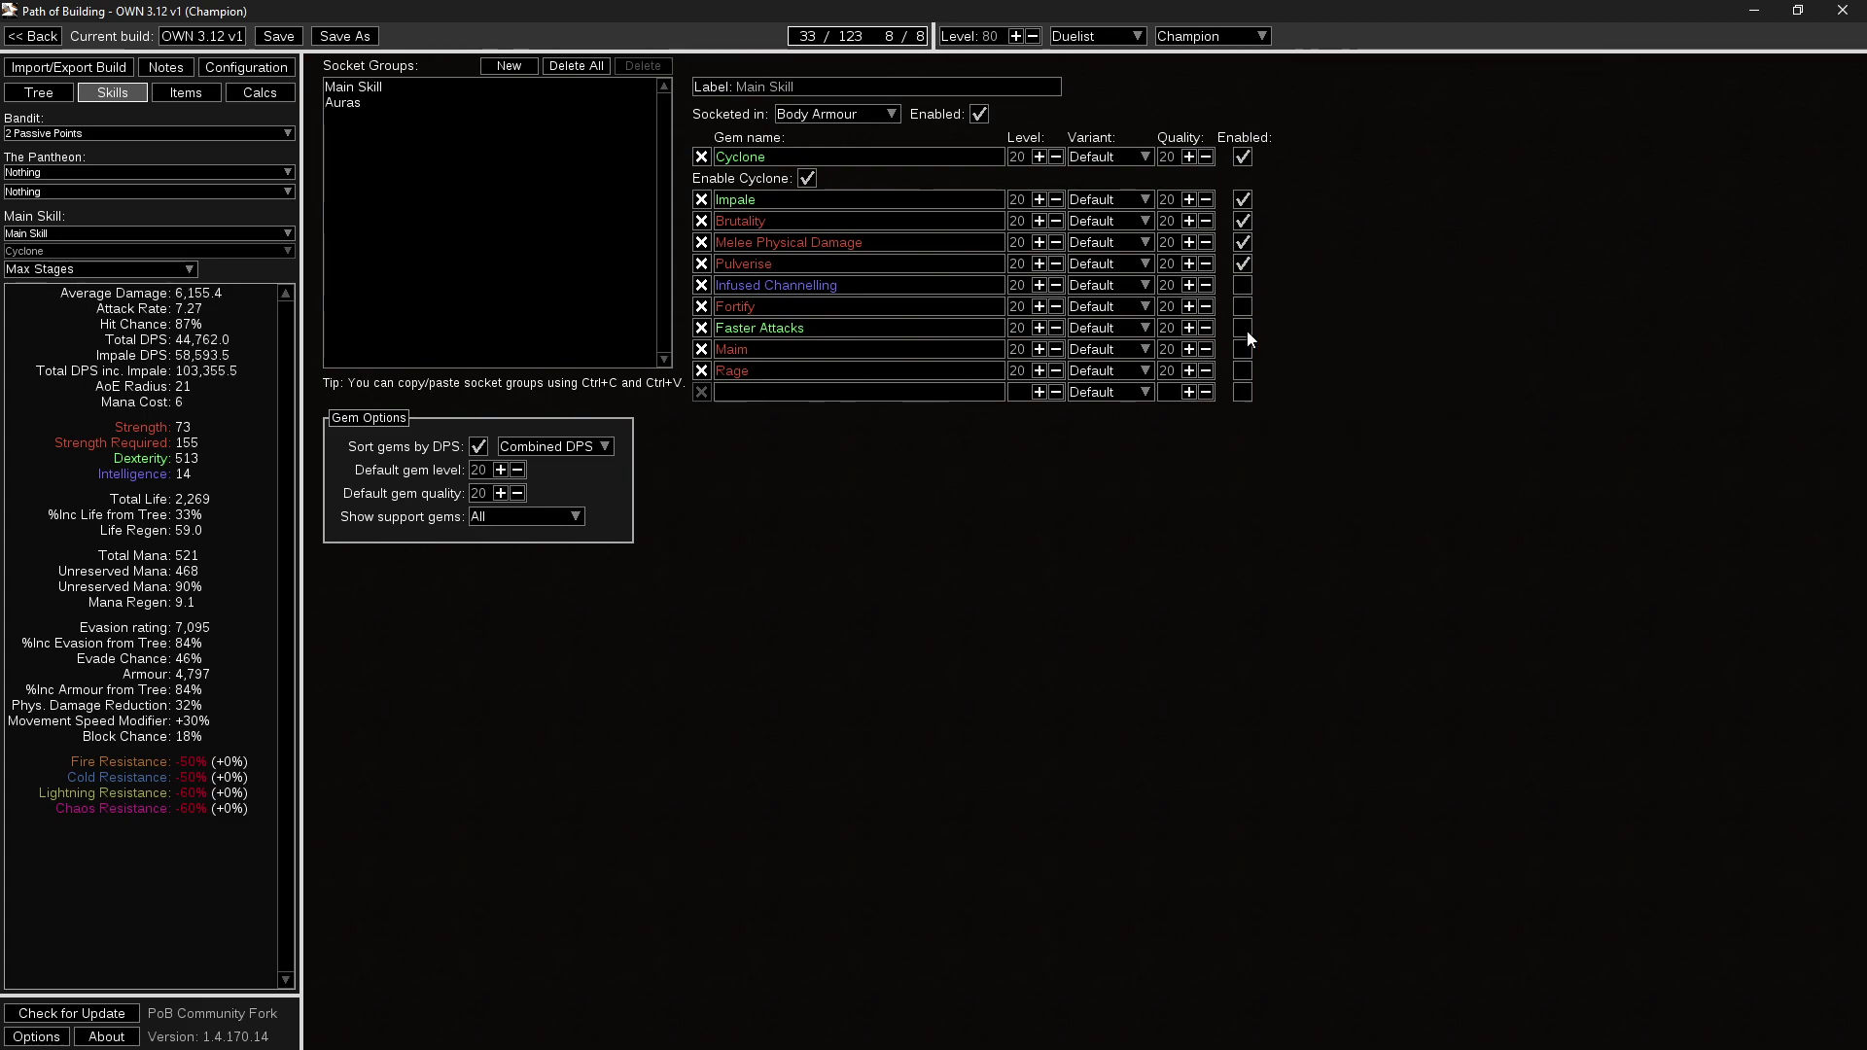
left_click(1244, 331)
left_click(1245, 331)
Enable the Fortify support in the Main Skill group and turn on "Do you have Fortify?" in the combat configuration.
mouse_move(922, 283)
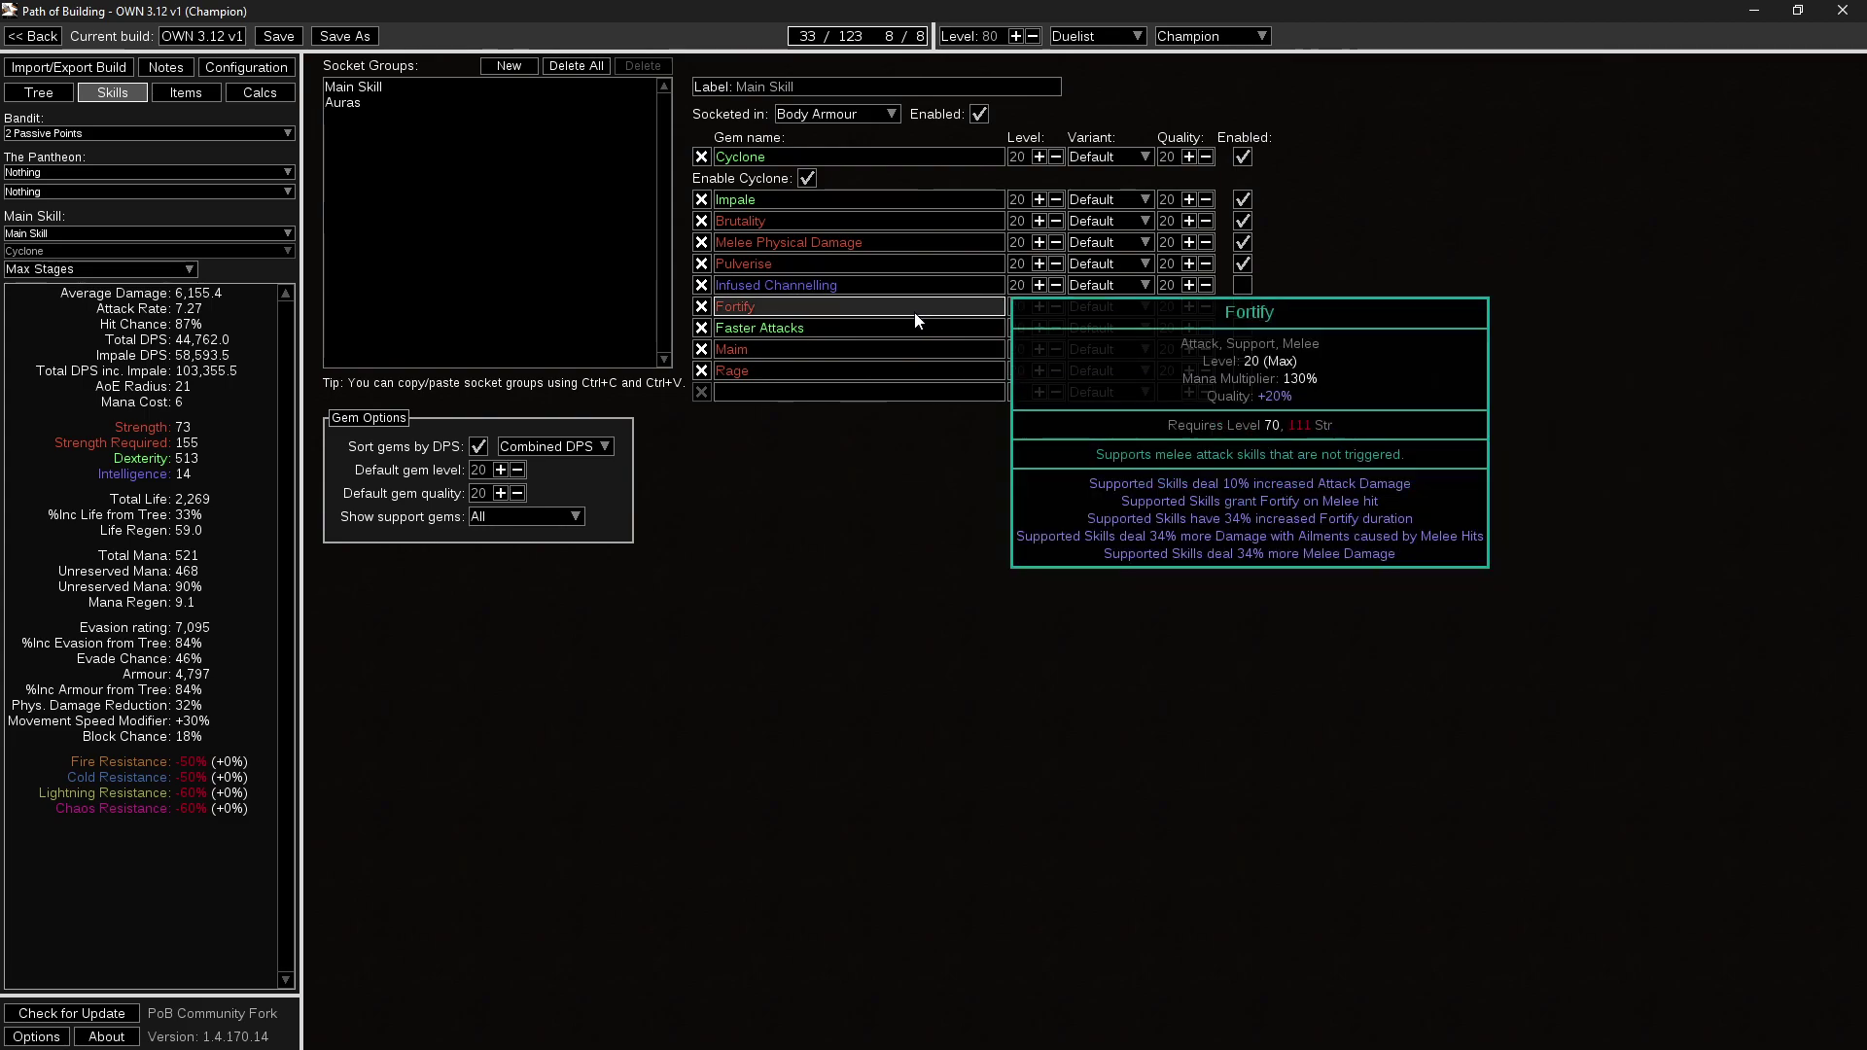
left_click(1244, 308)
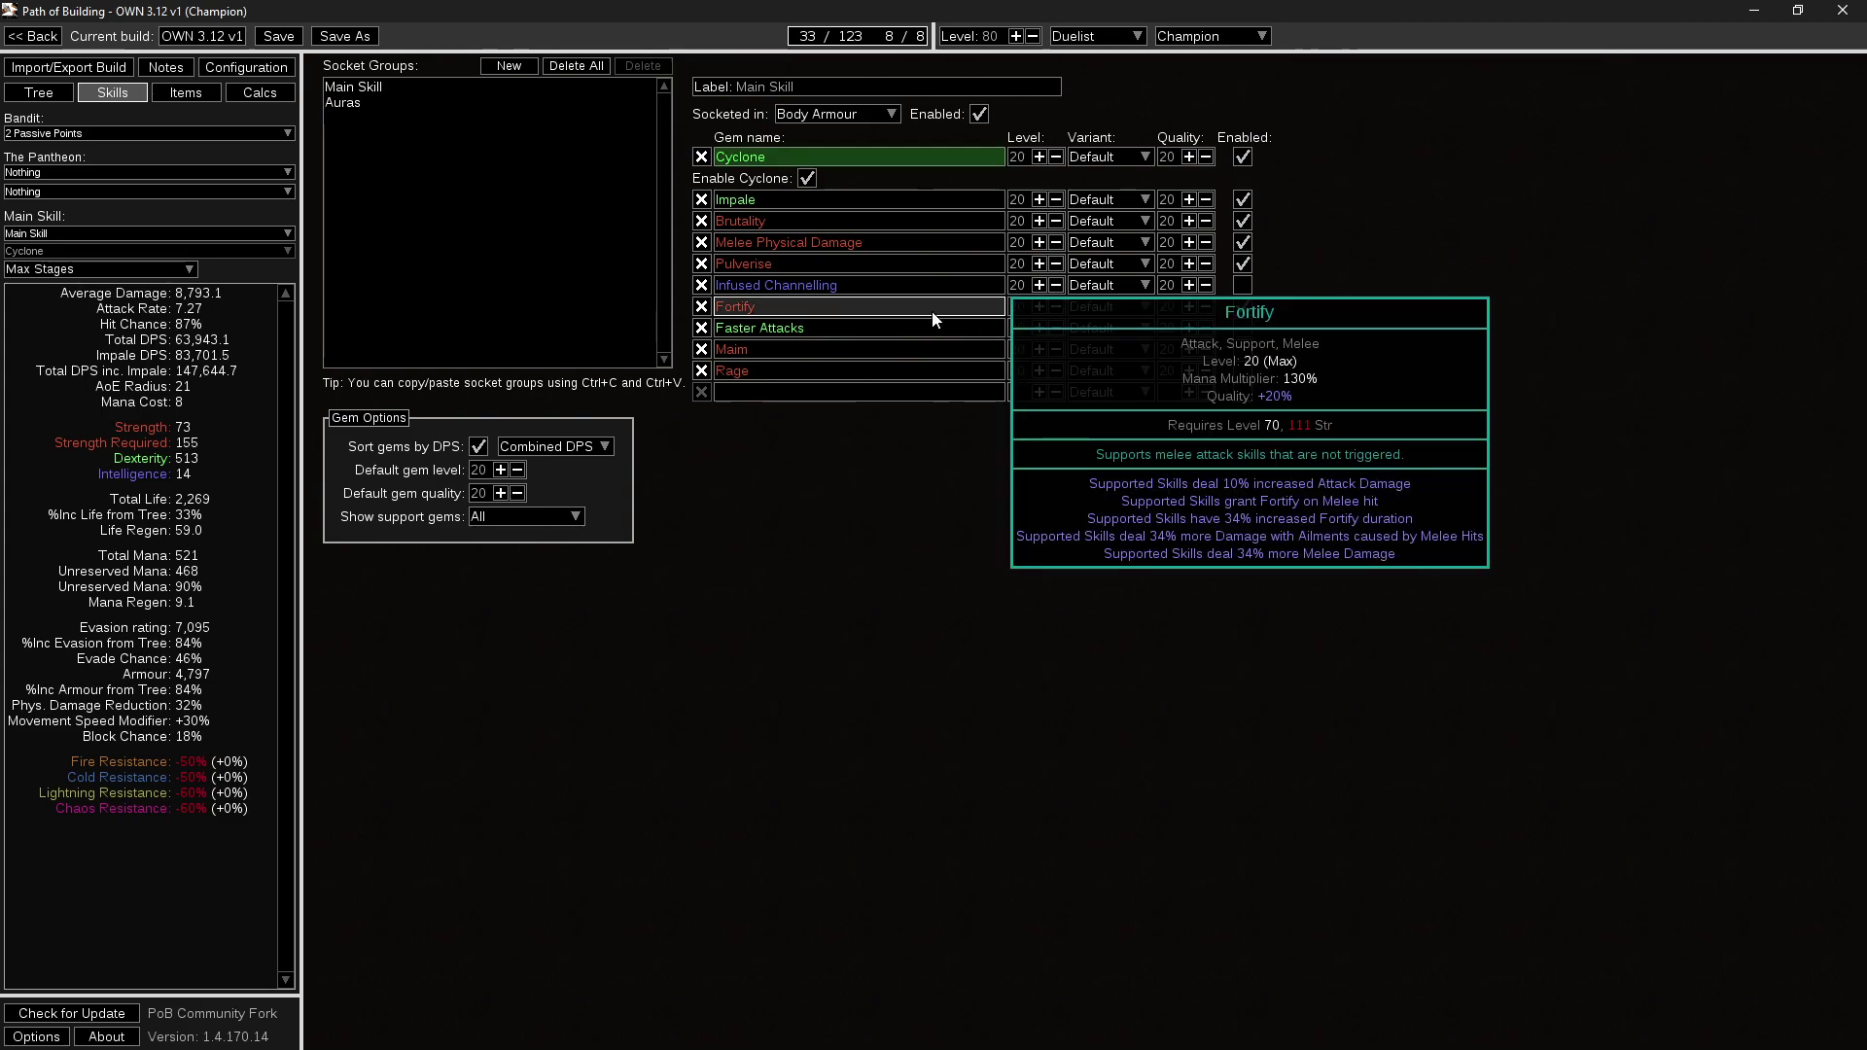
left_click(42, 98)
scroll(777, 548, "up", 3)
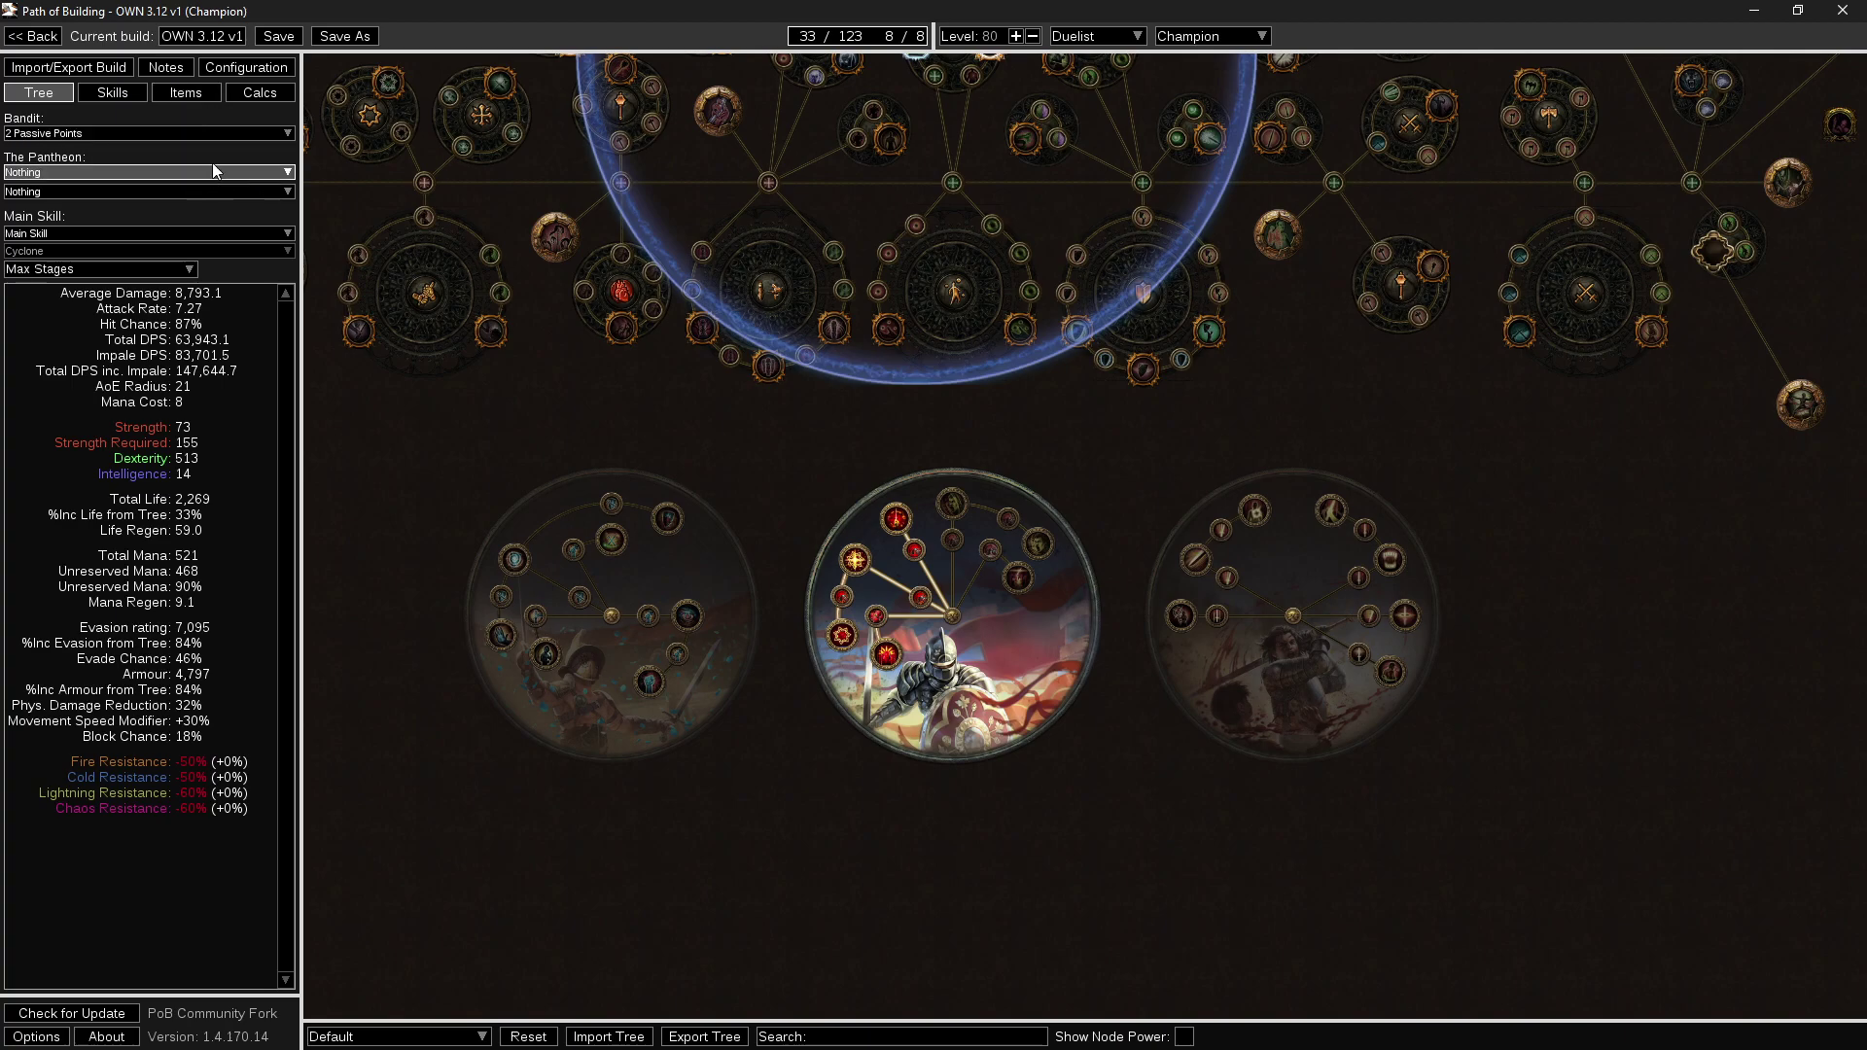
left_click(239, 91)
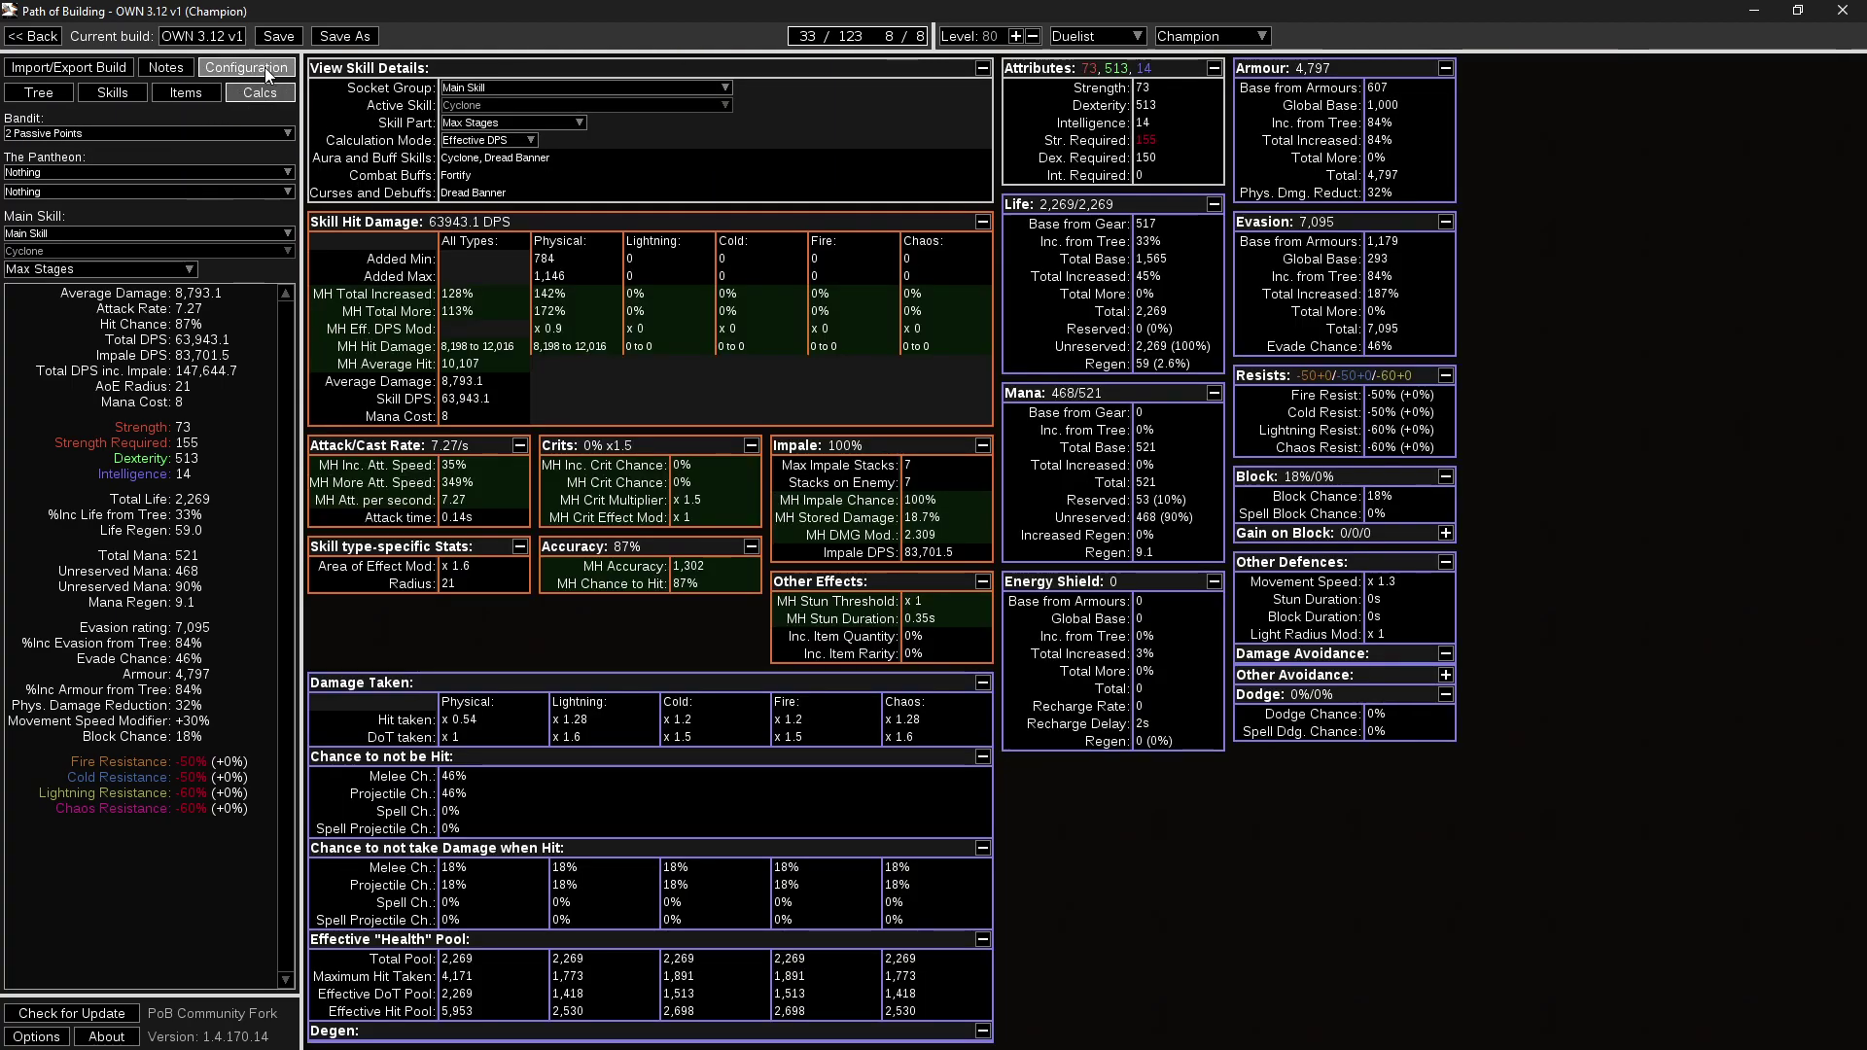
left_click(265, 67)
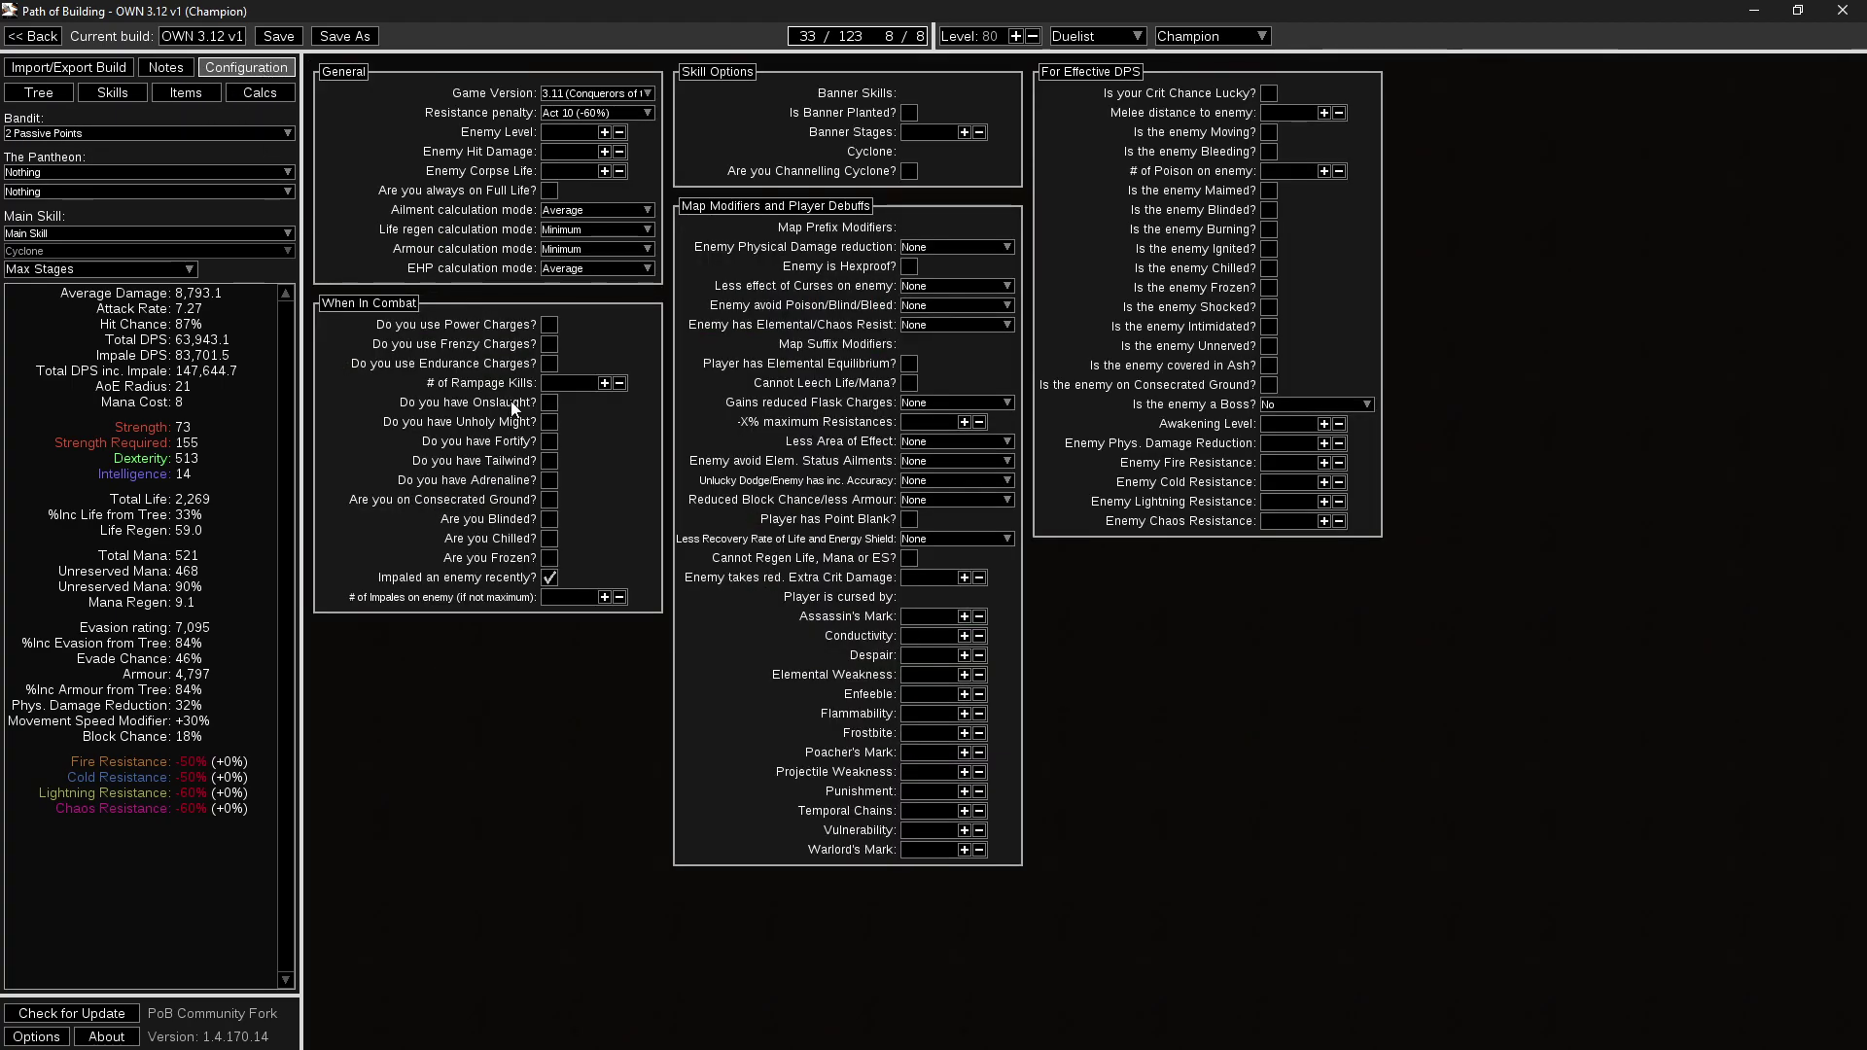
left_click(550, 442)
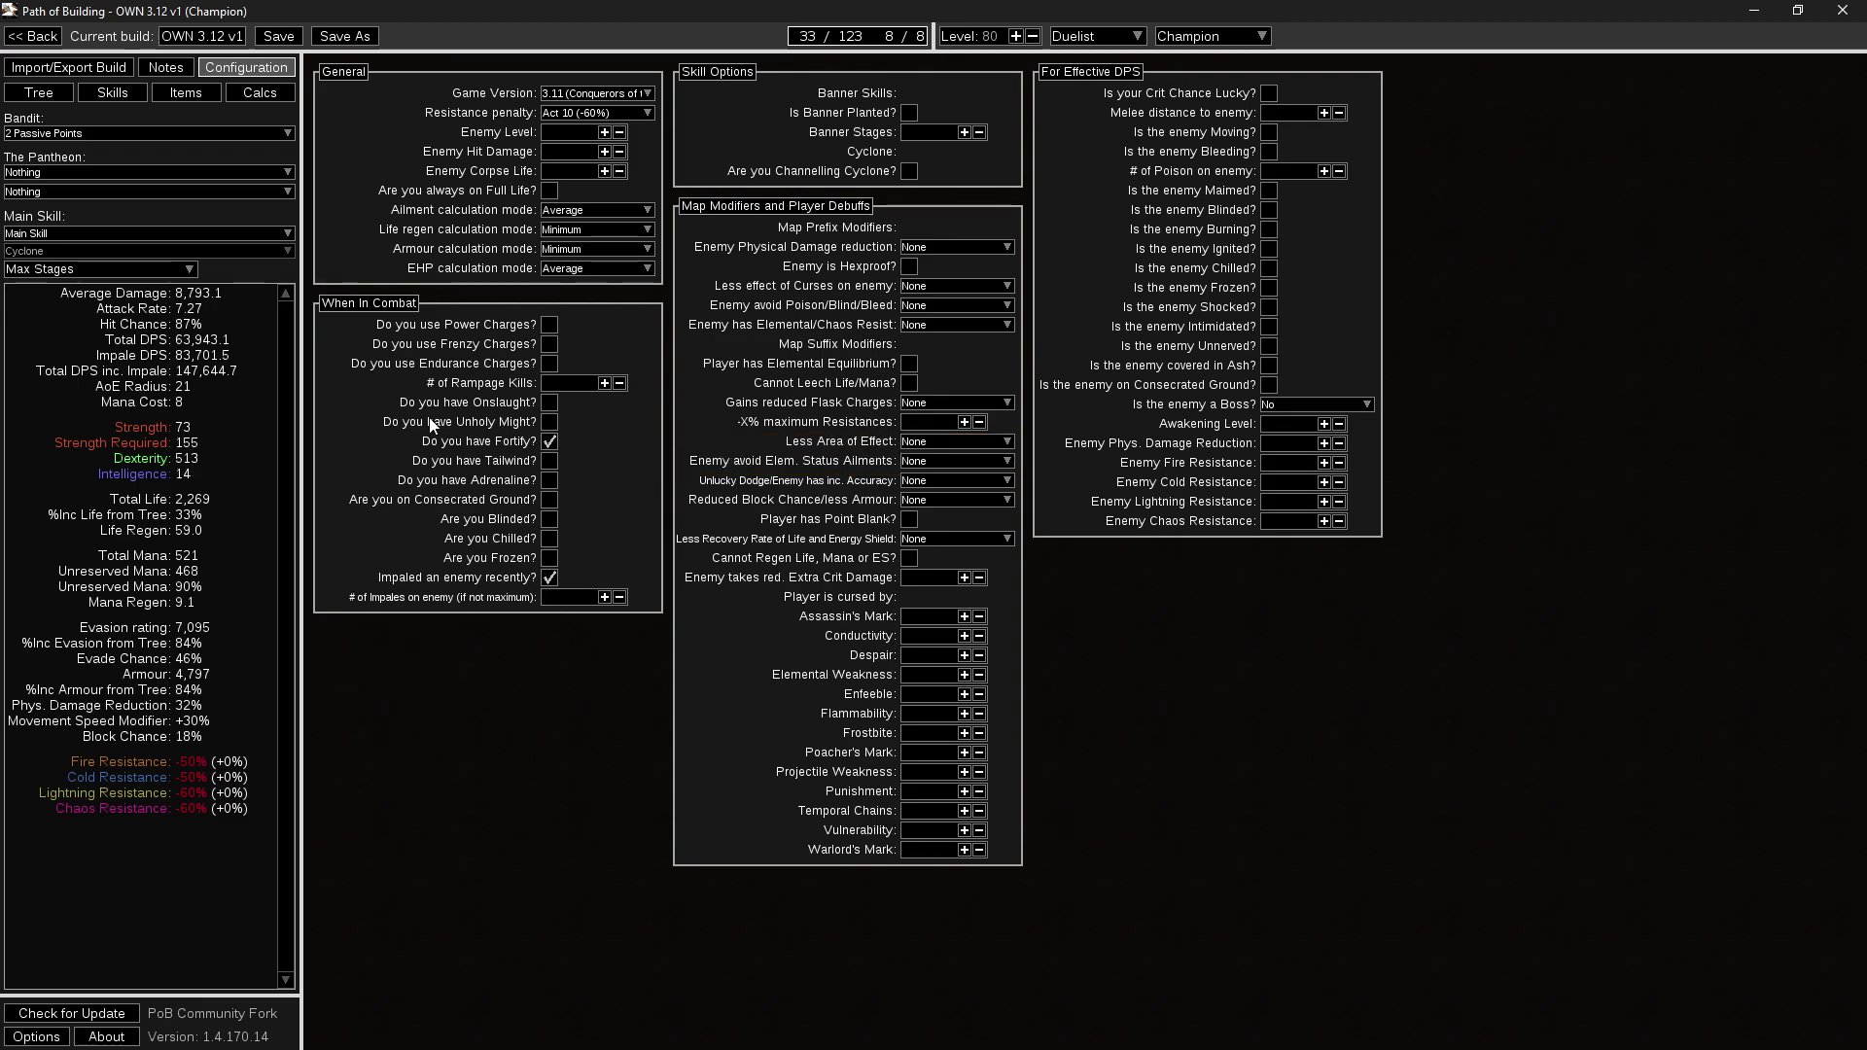
Disable the Fortify support in the Main Skill group and enable Infused Channelling instead.
left_click(113, 92)
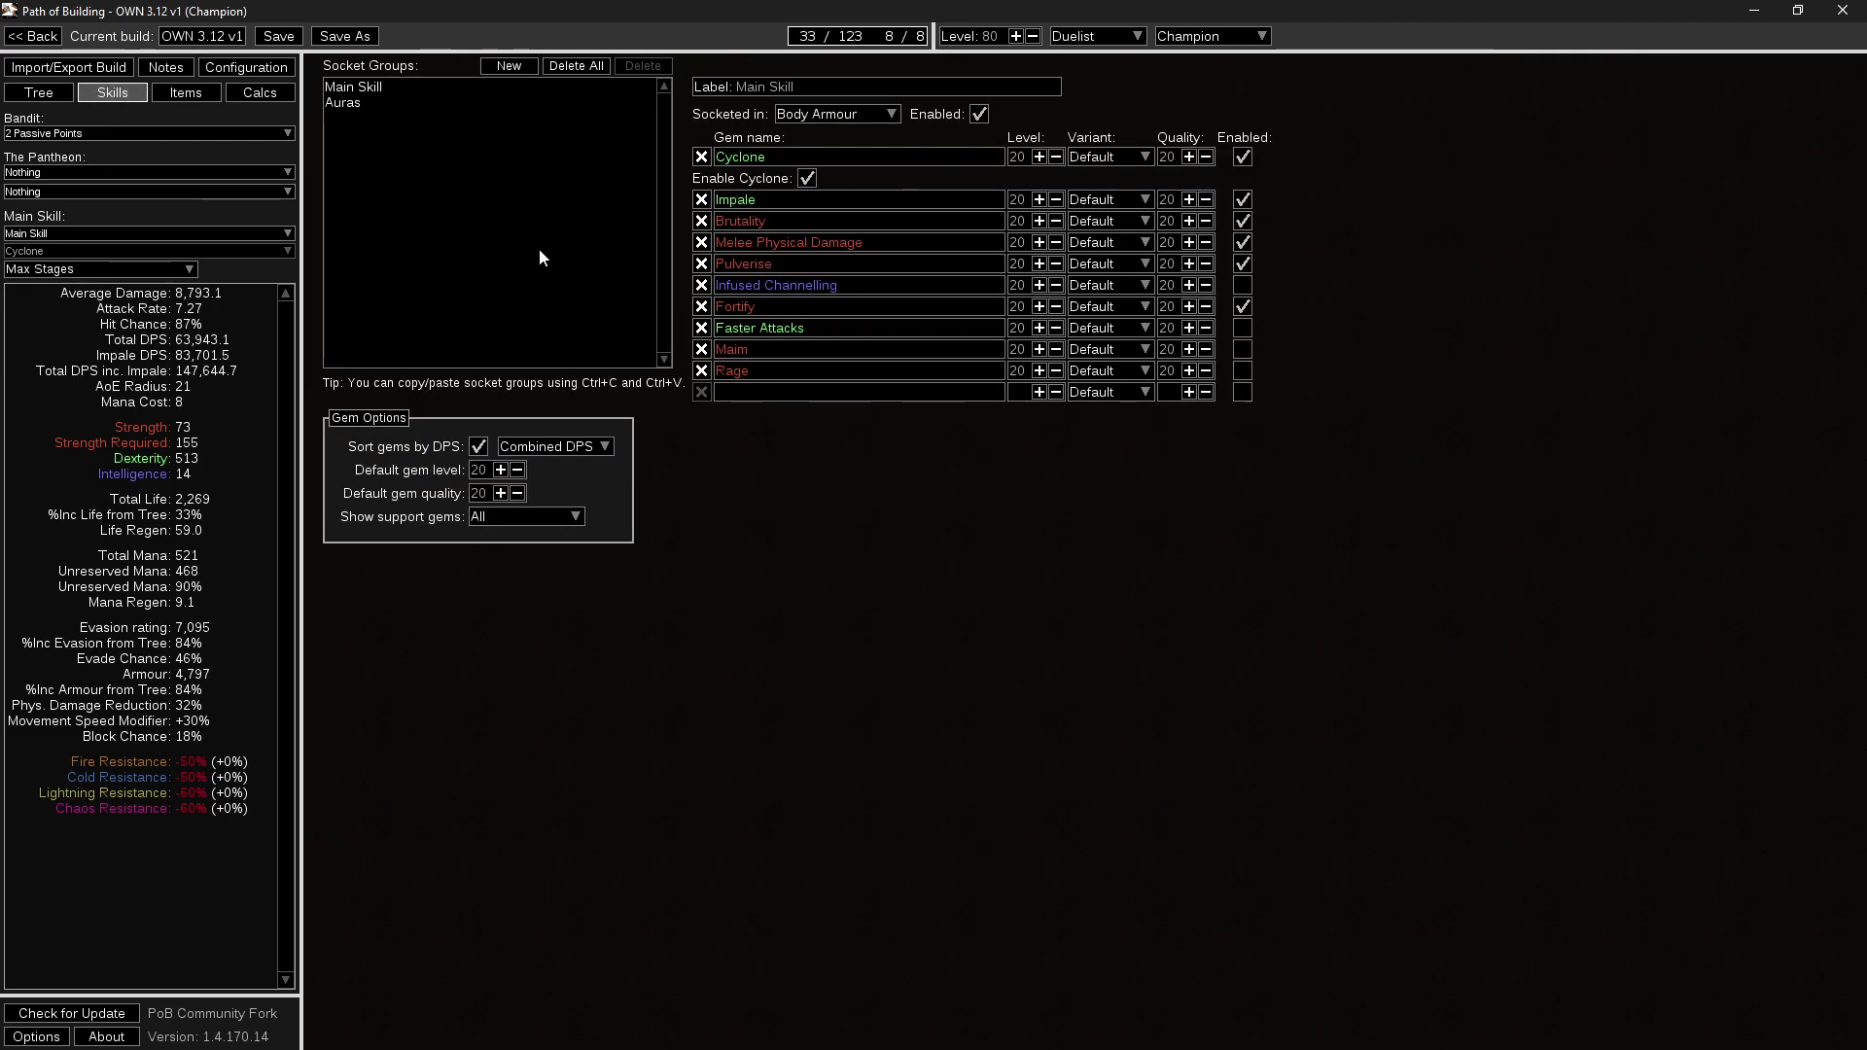
mouse_move(813, 307)
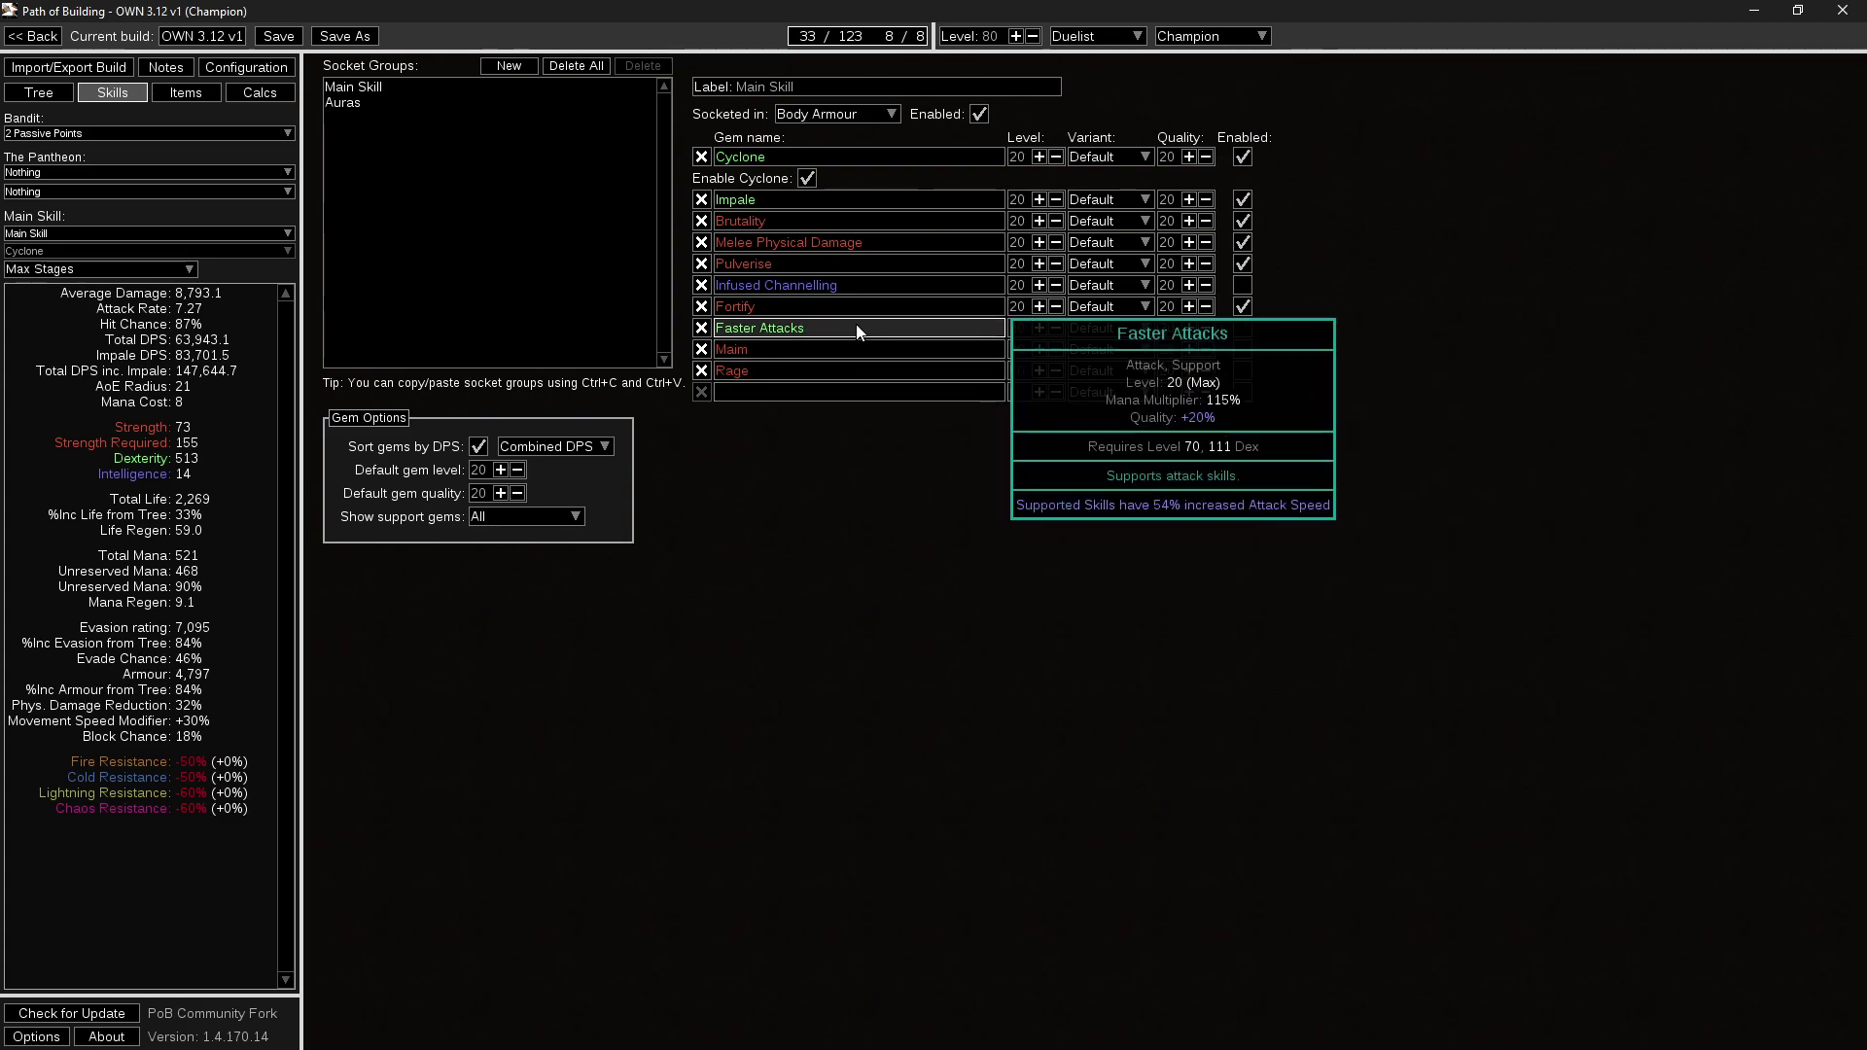
mouse_move(1245, 307)
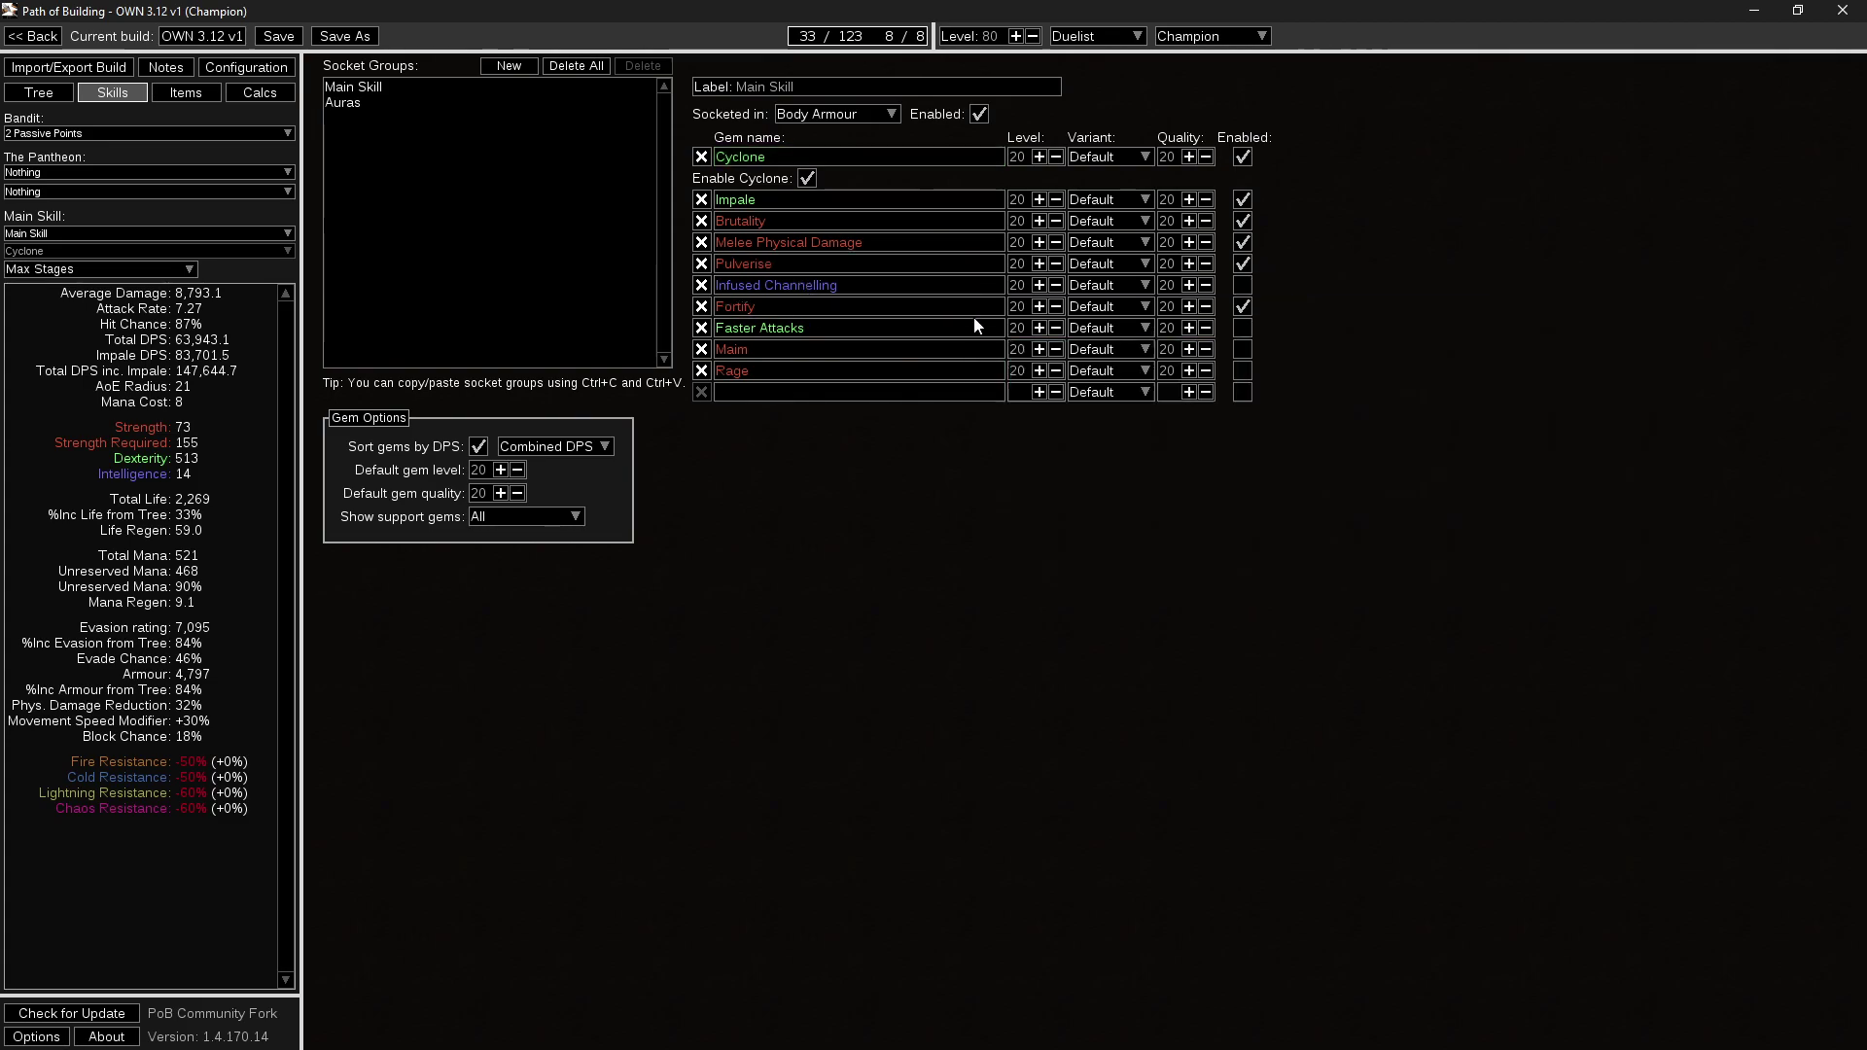
left_click(1241, 286)
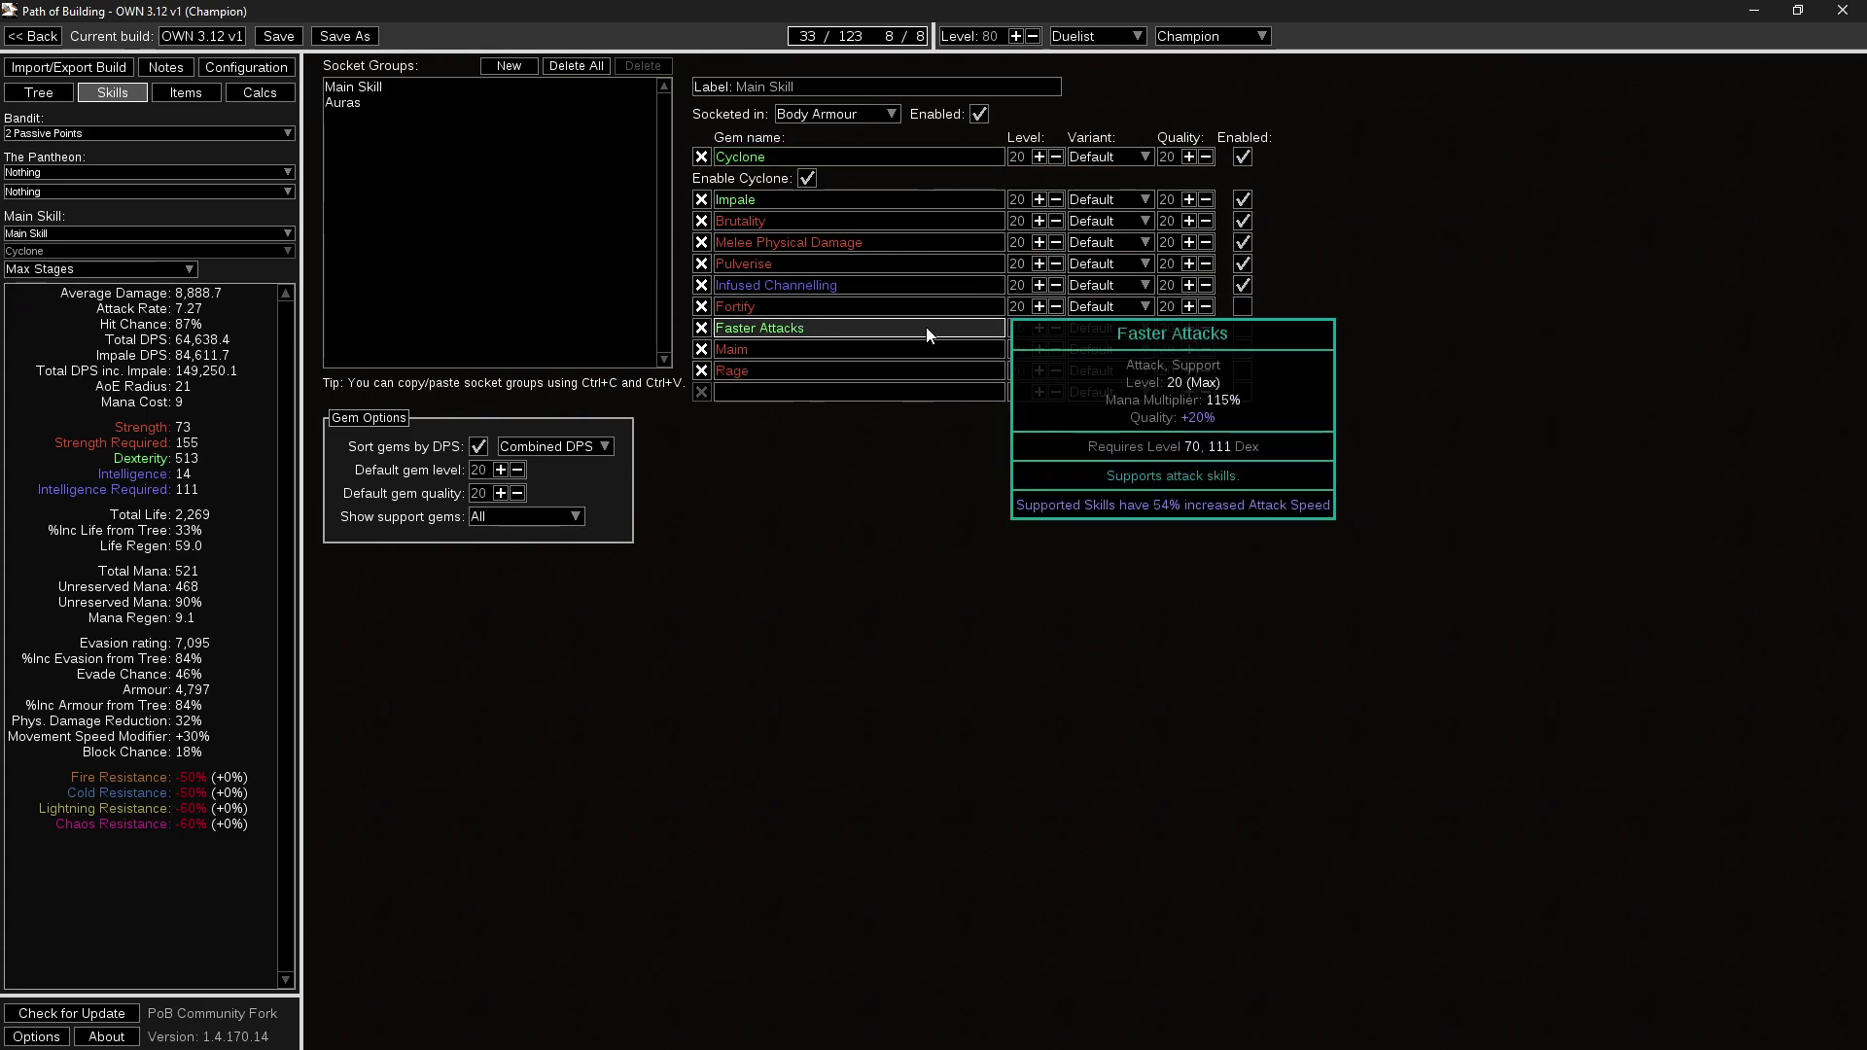
left_click(1242, 286)
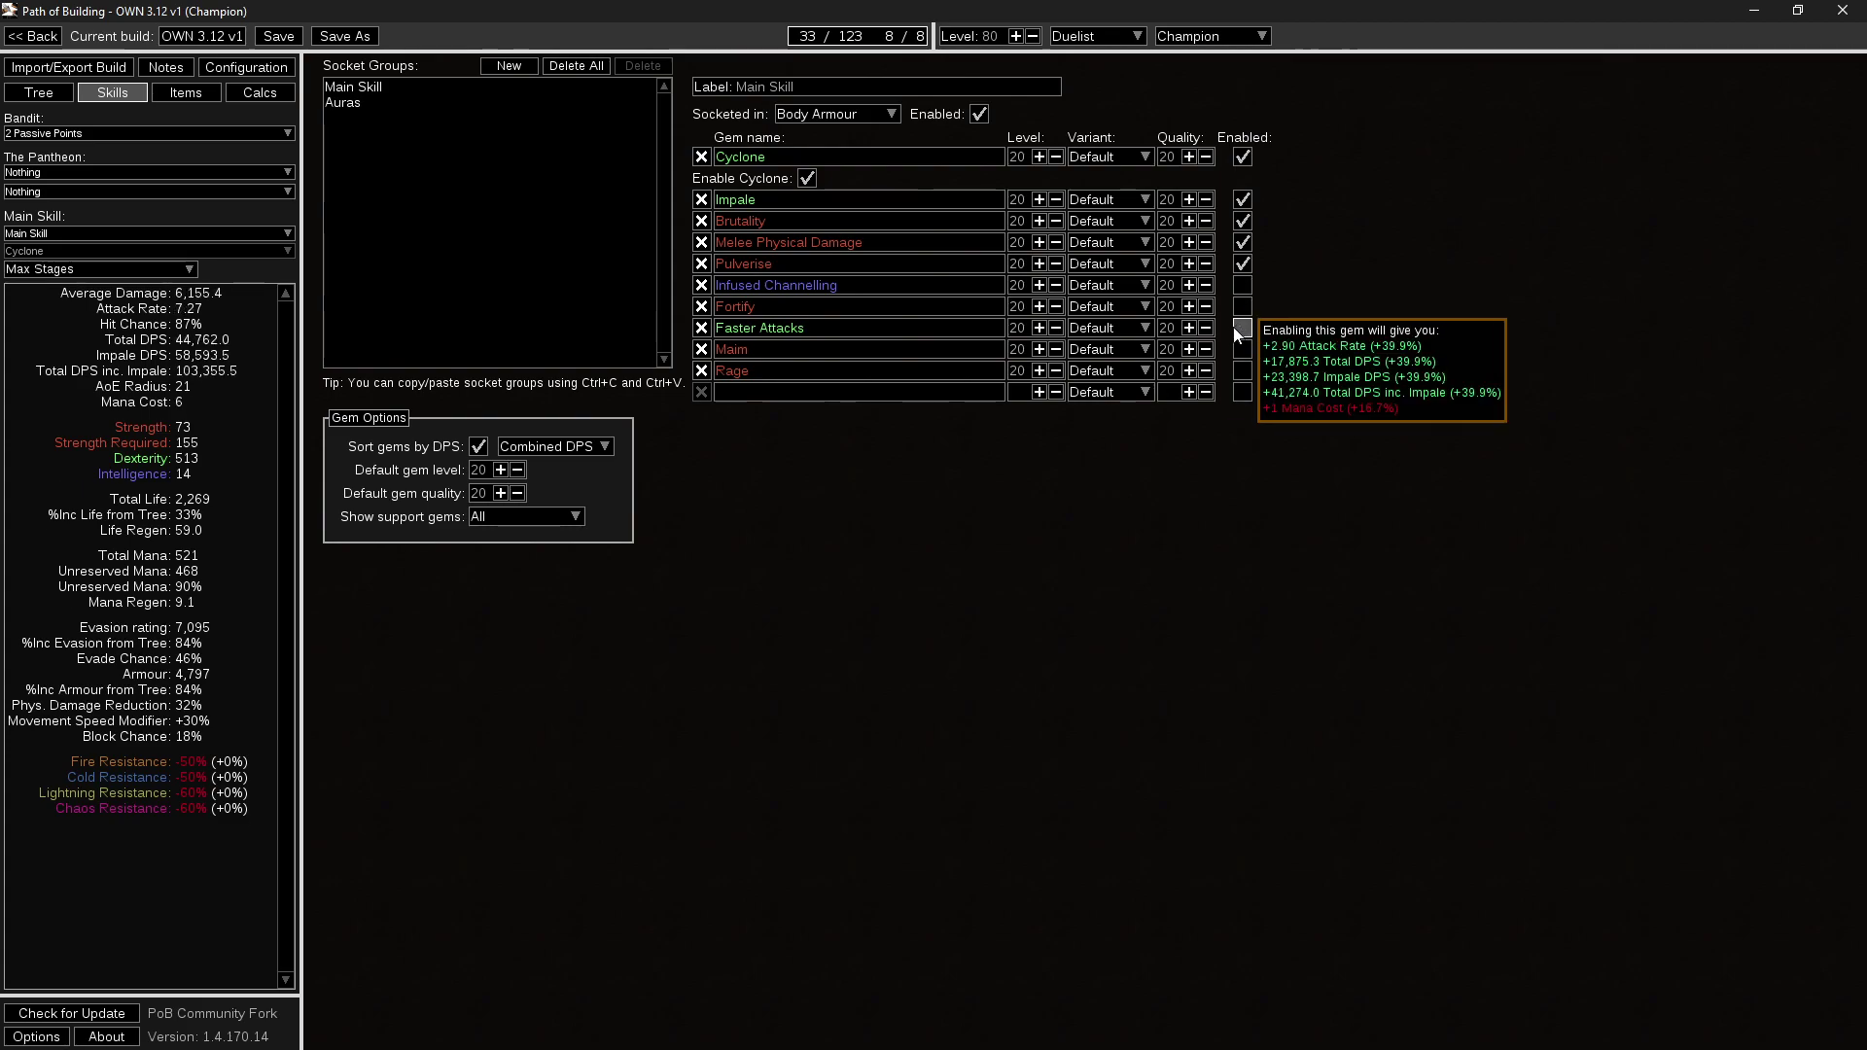
left_click(1243, 285)
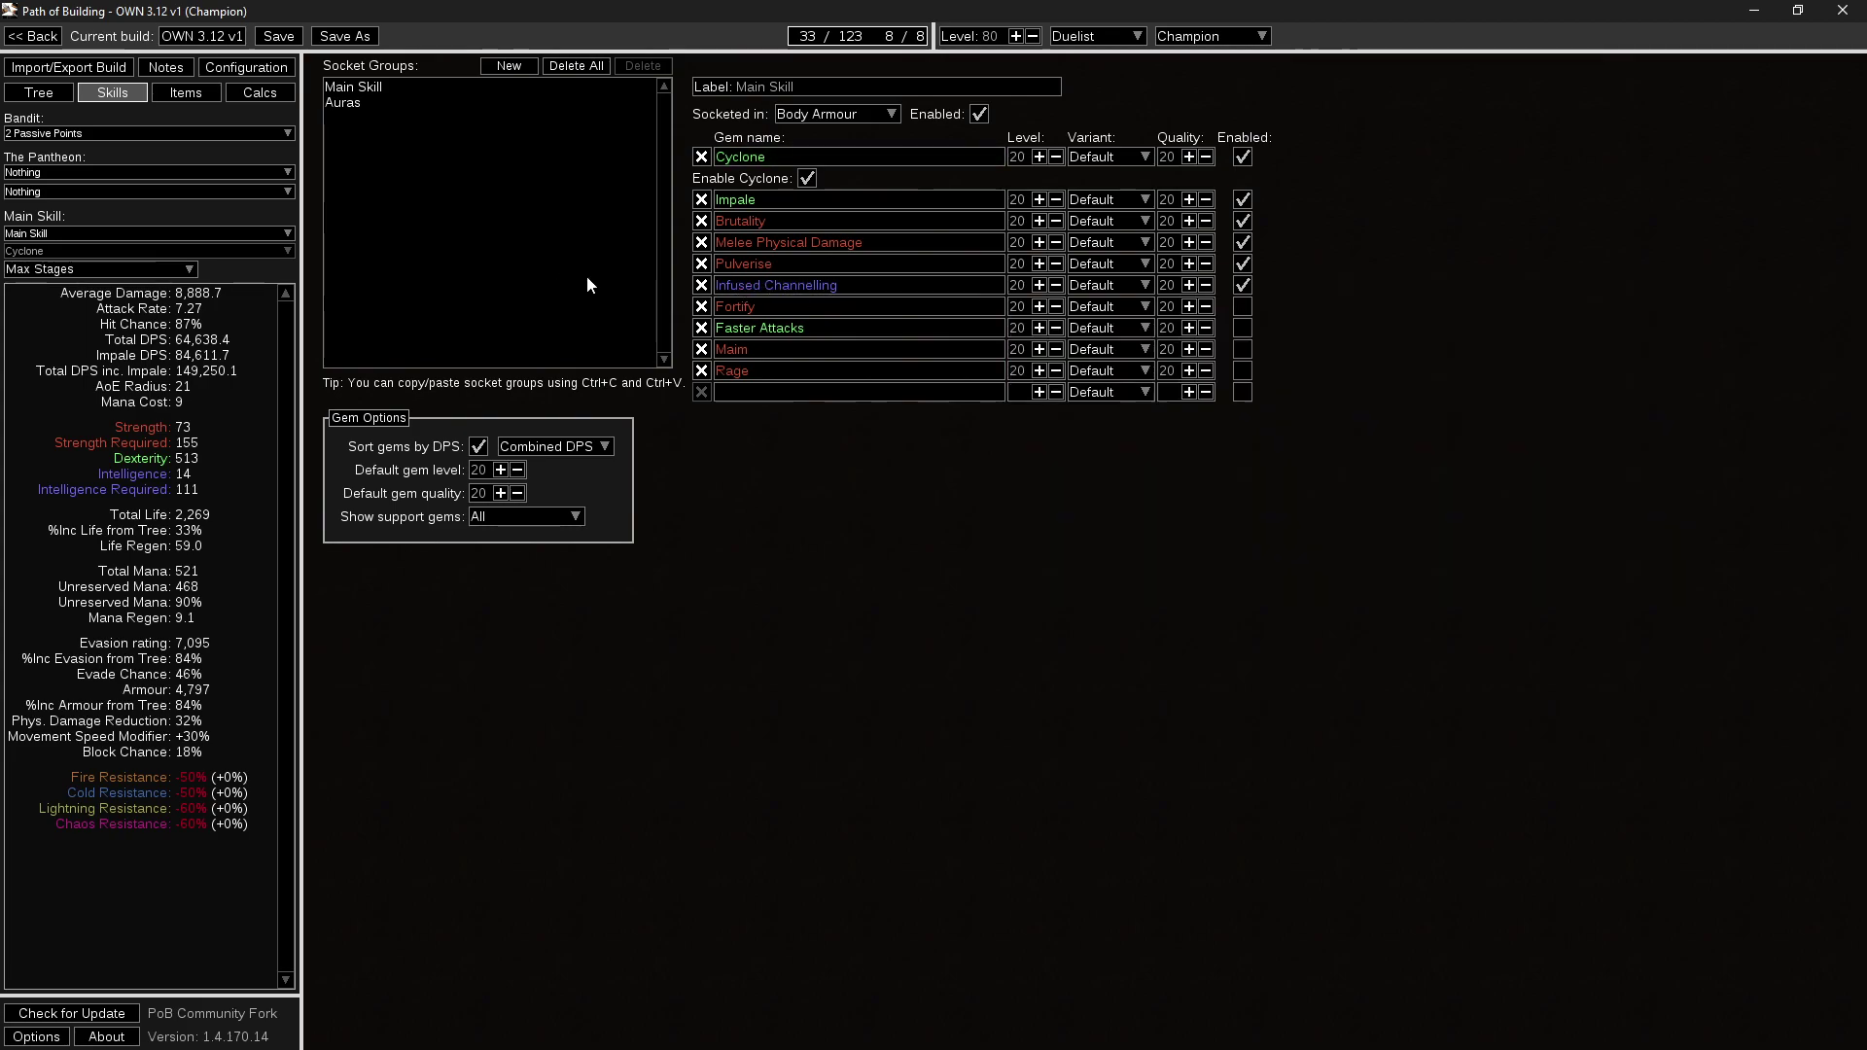
Try allocating the path to Worthy Foe in the Champion ascendancy in place of the Attack Damage branch and First to Strike, Last to Fall.
left_click(39, 93)
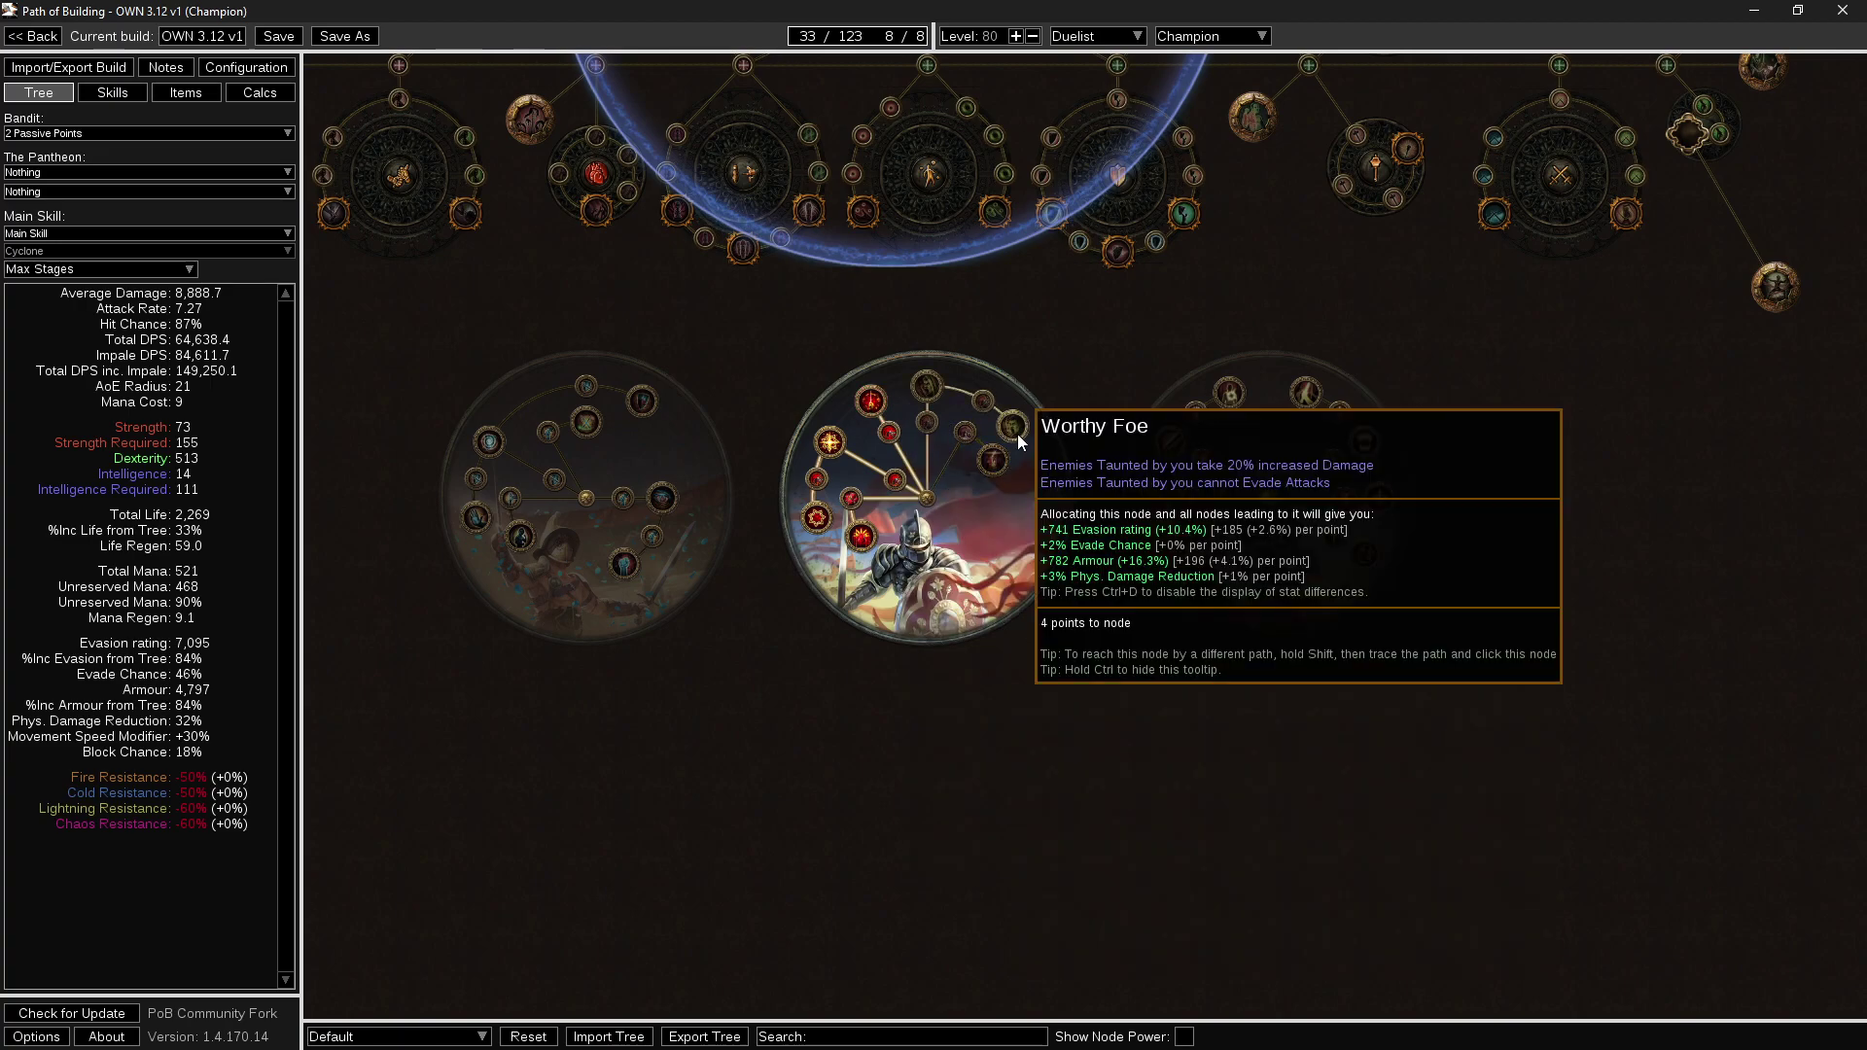
left_click(816, 478)
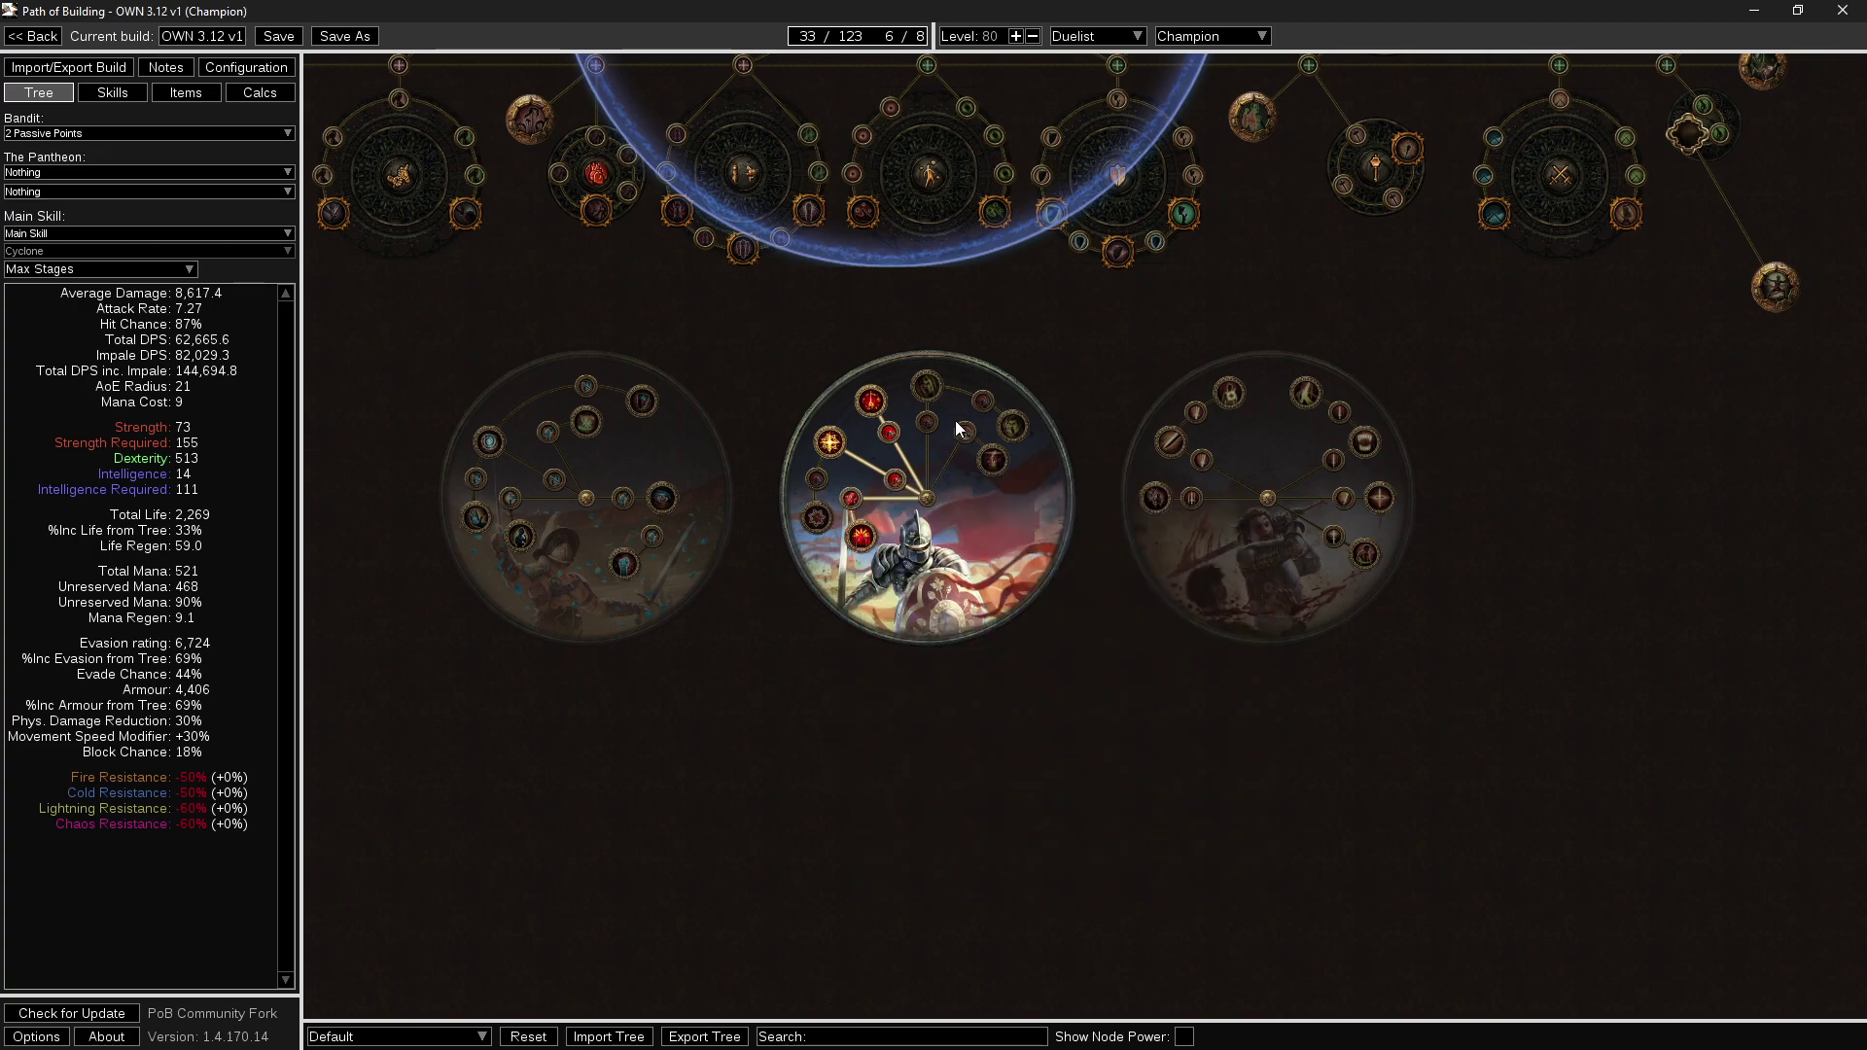
left_click(1023, 425)
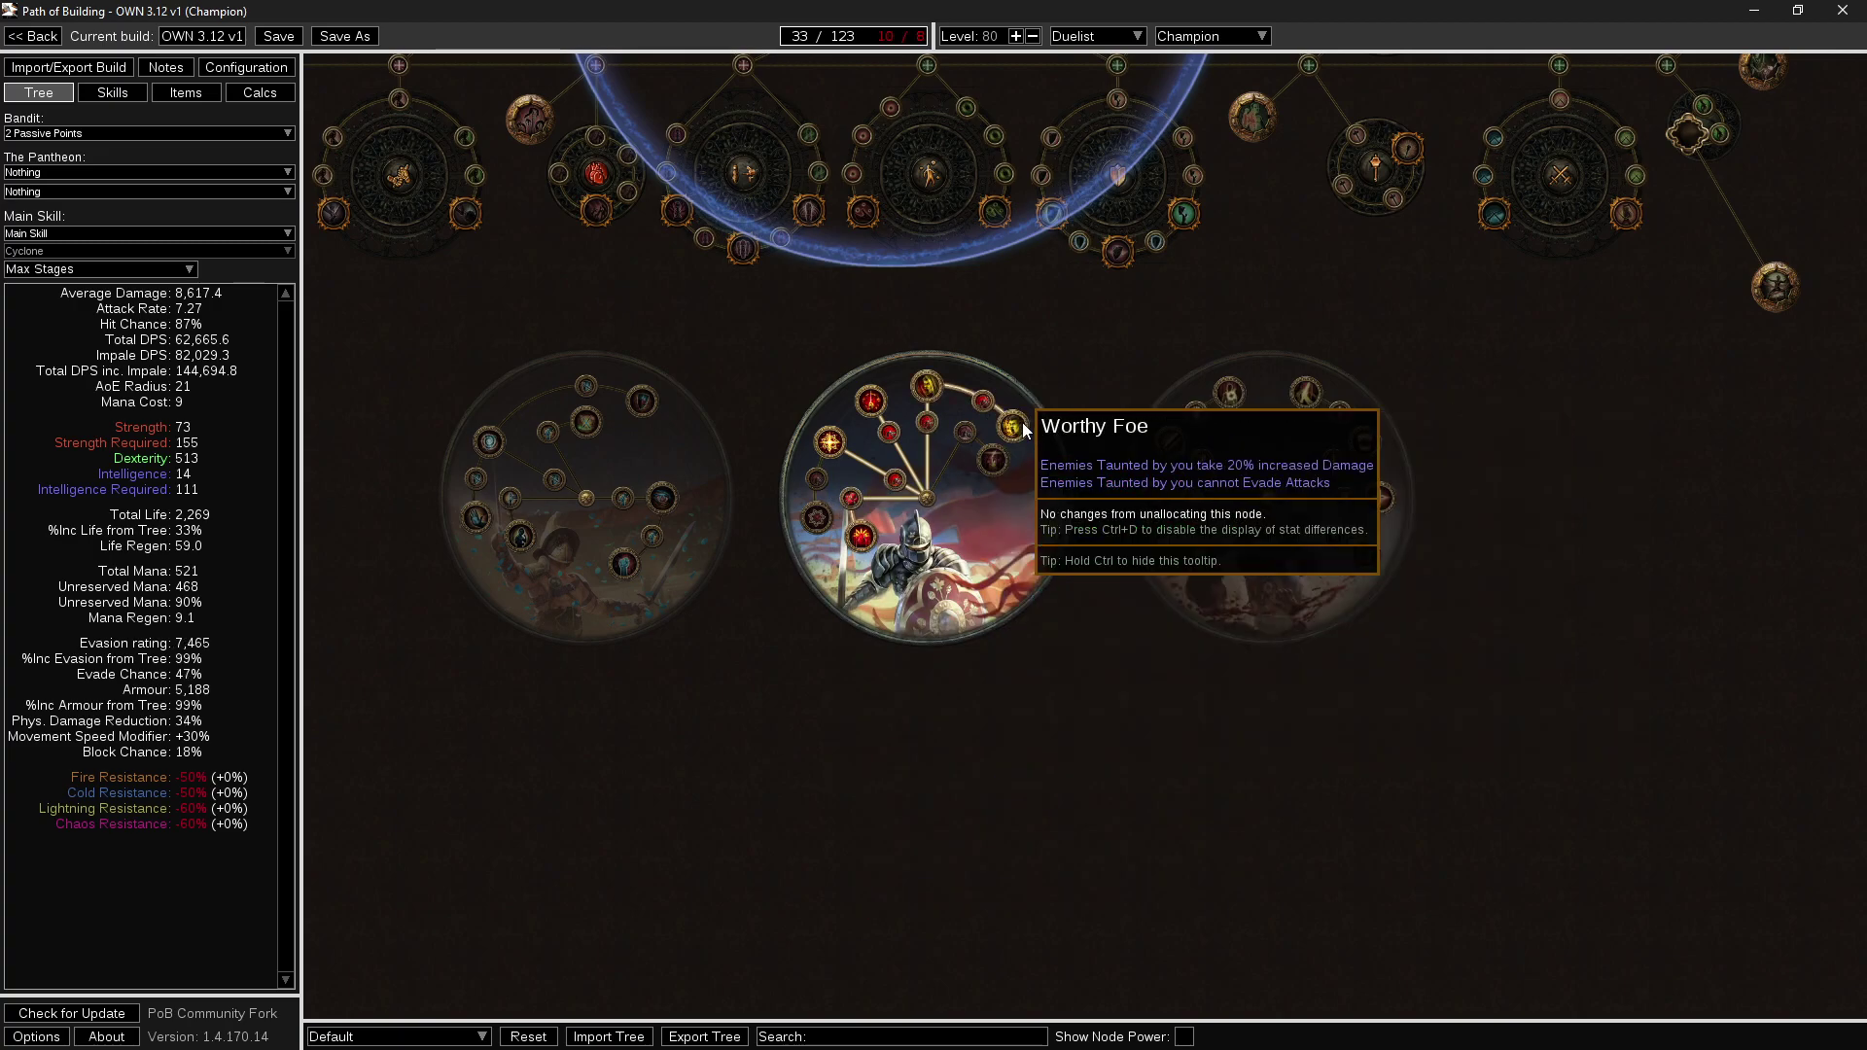
left_click(899, 430)
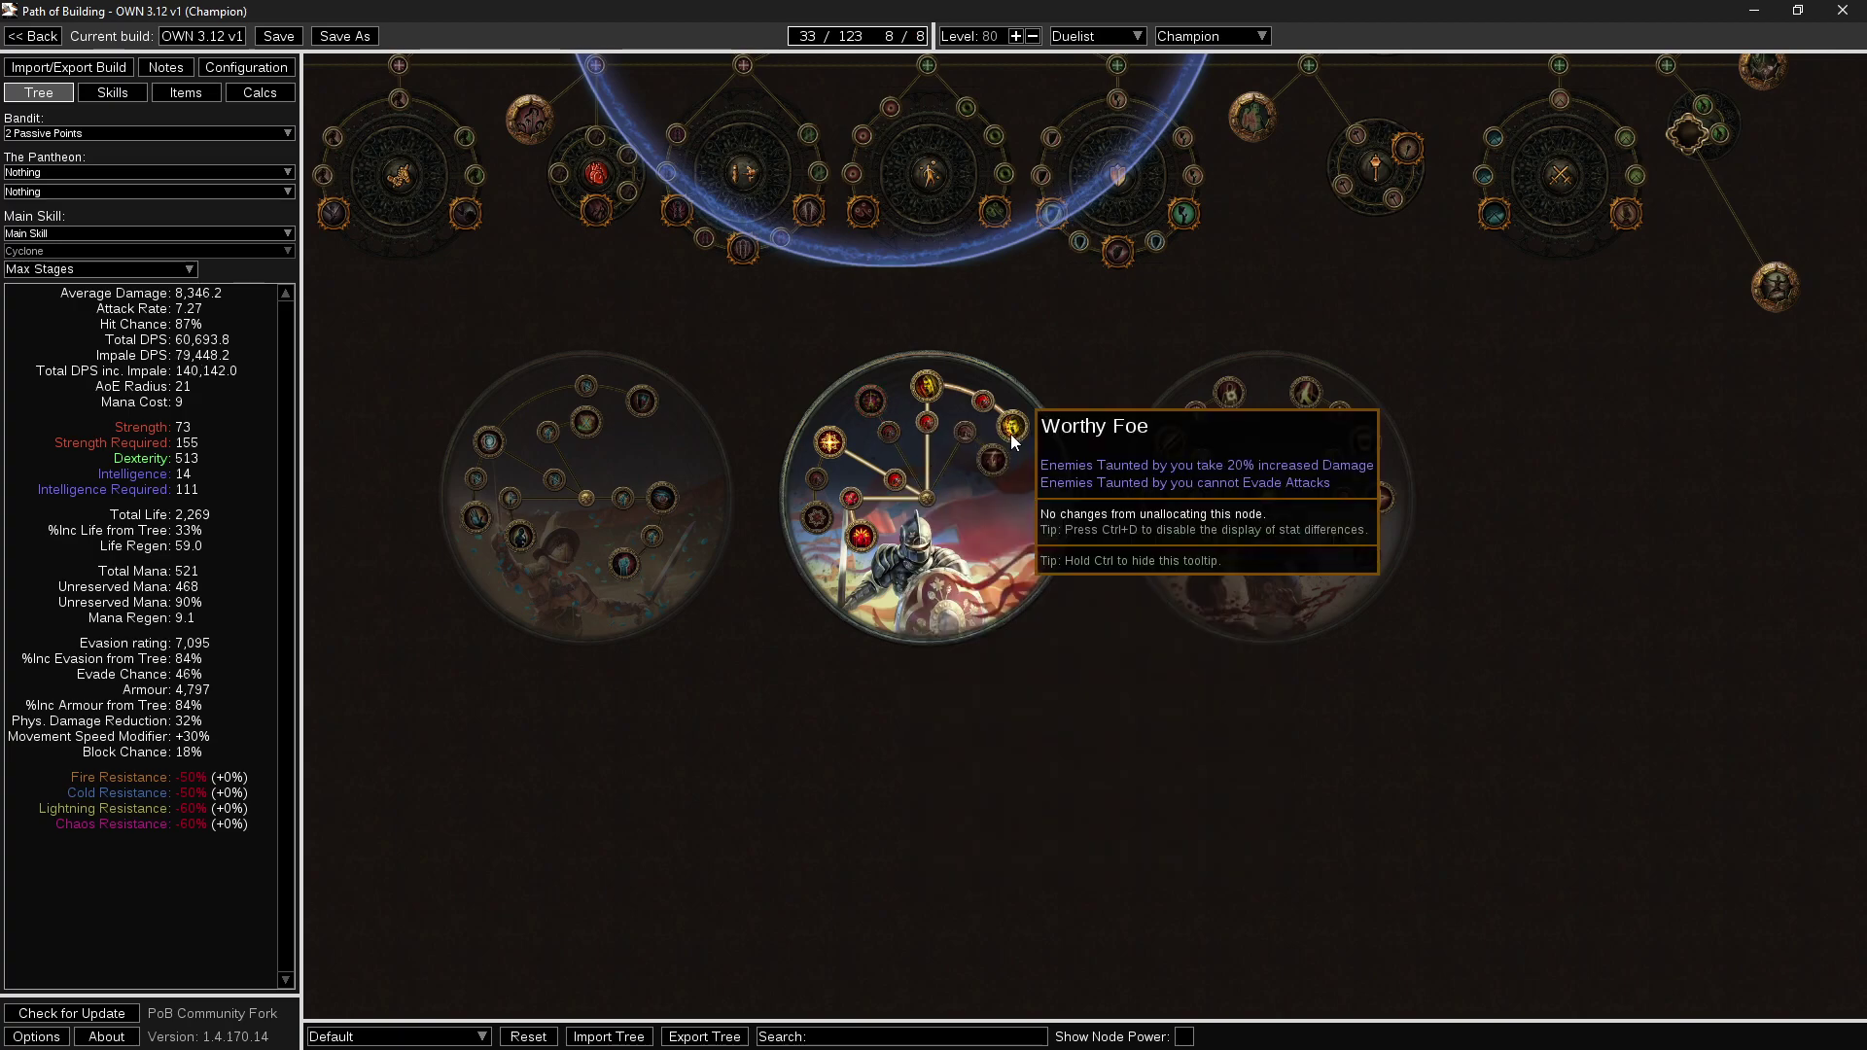
Compare the enemy Taunted and Adrenaline conditions in the configuration, ending with Adrenaline enabled and Taunted disabled.
left_click(248, 67)
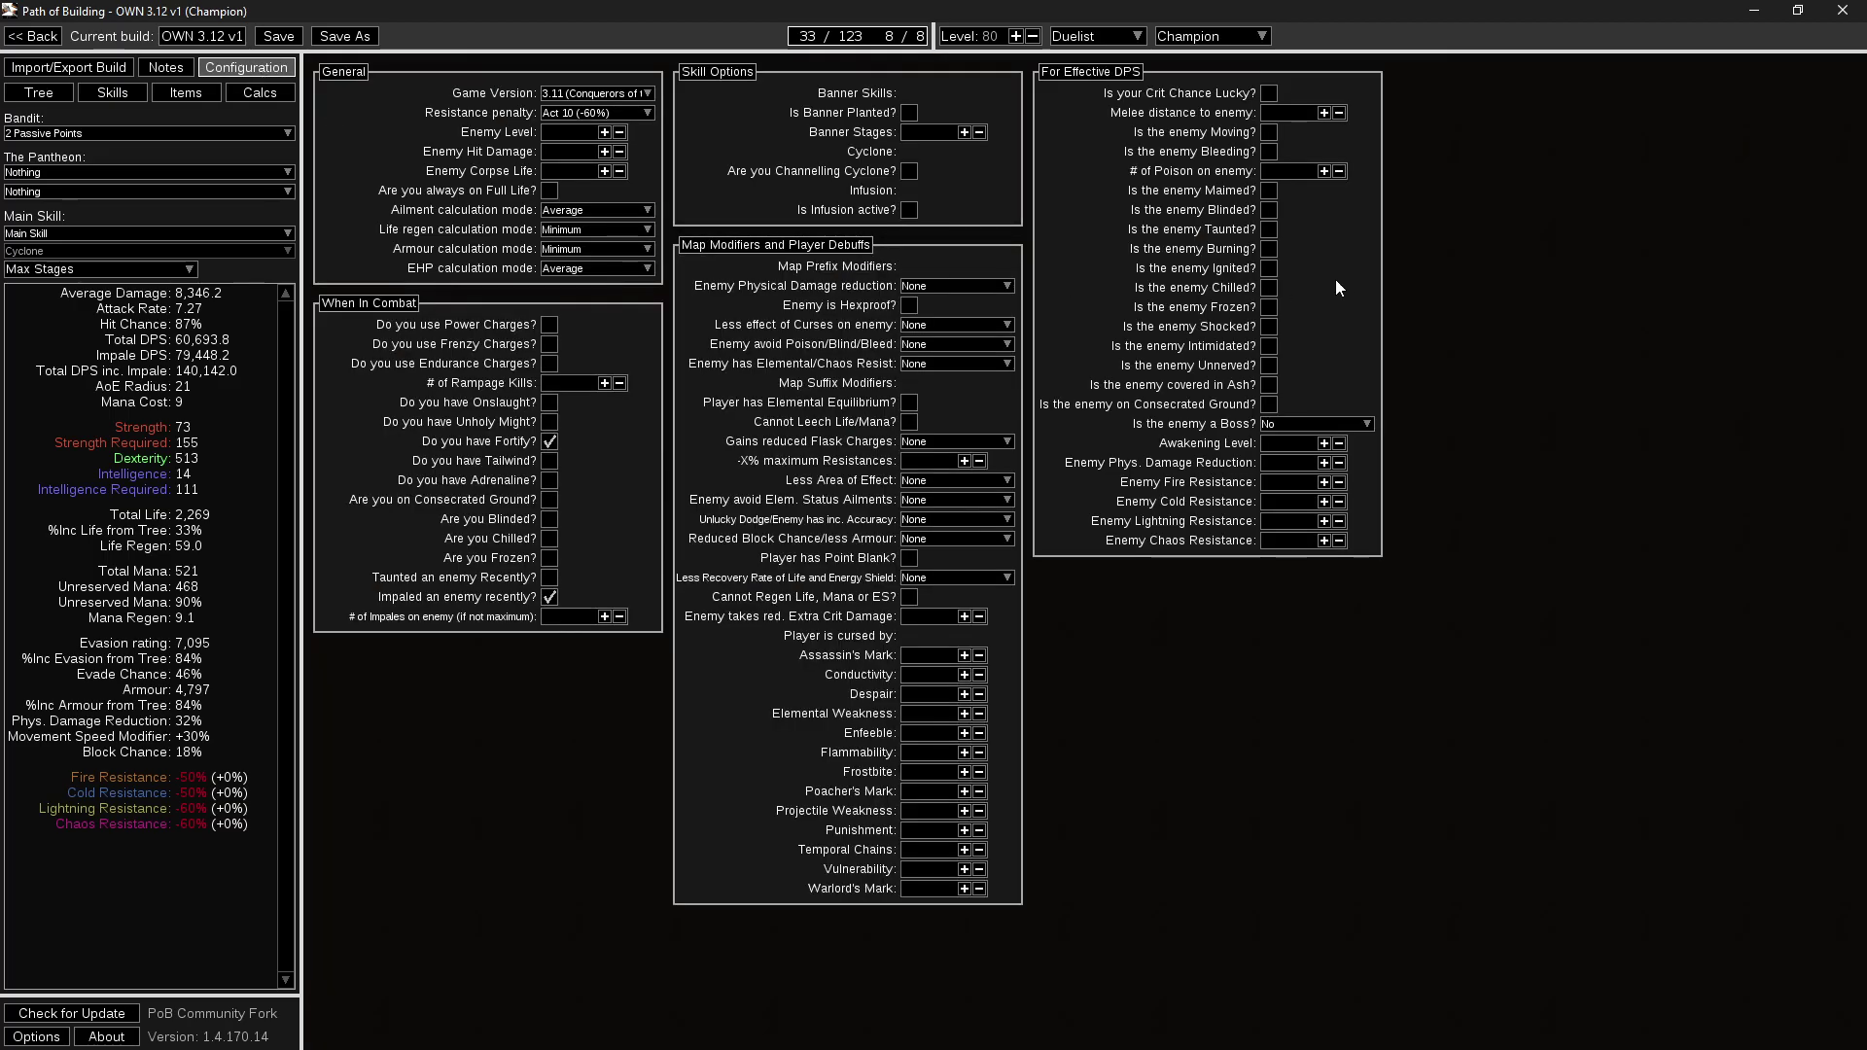
left_click(1269, 230)
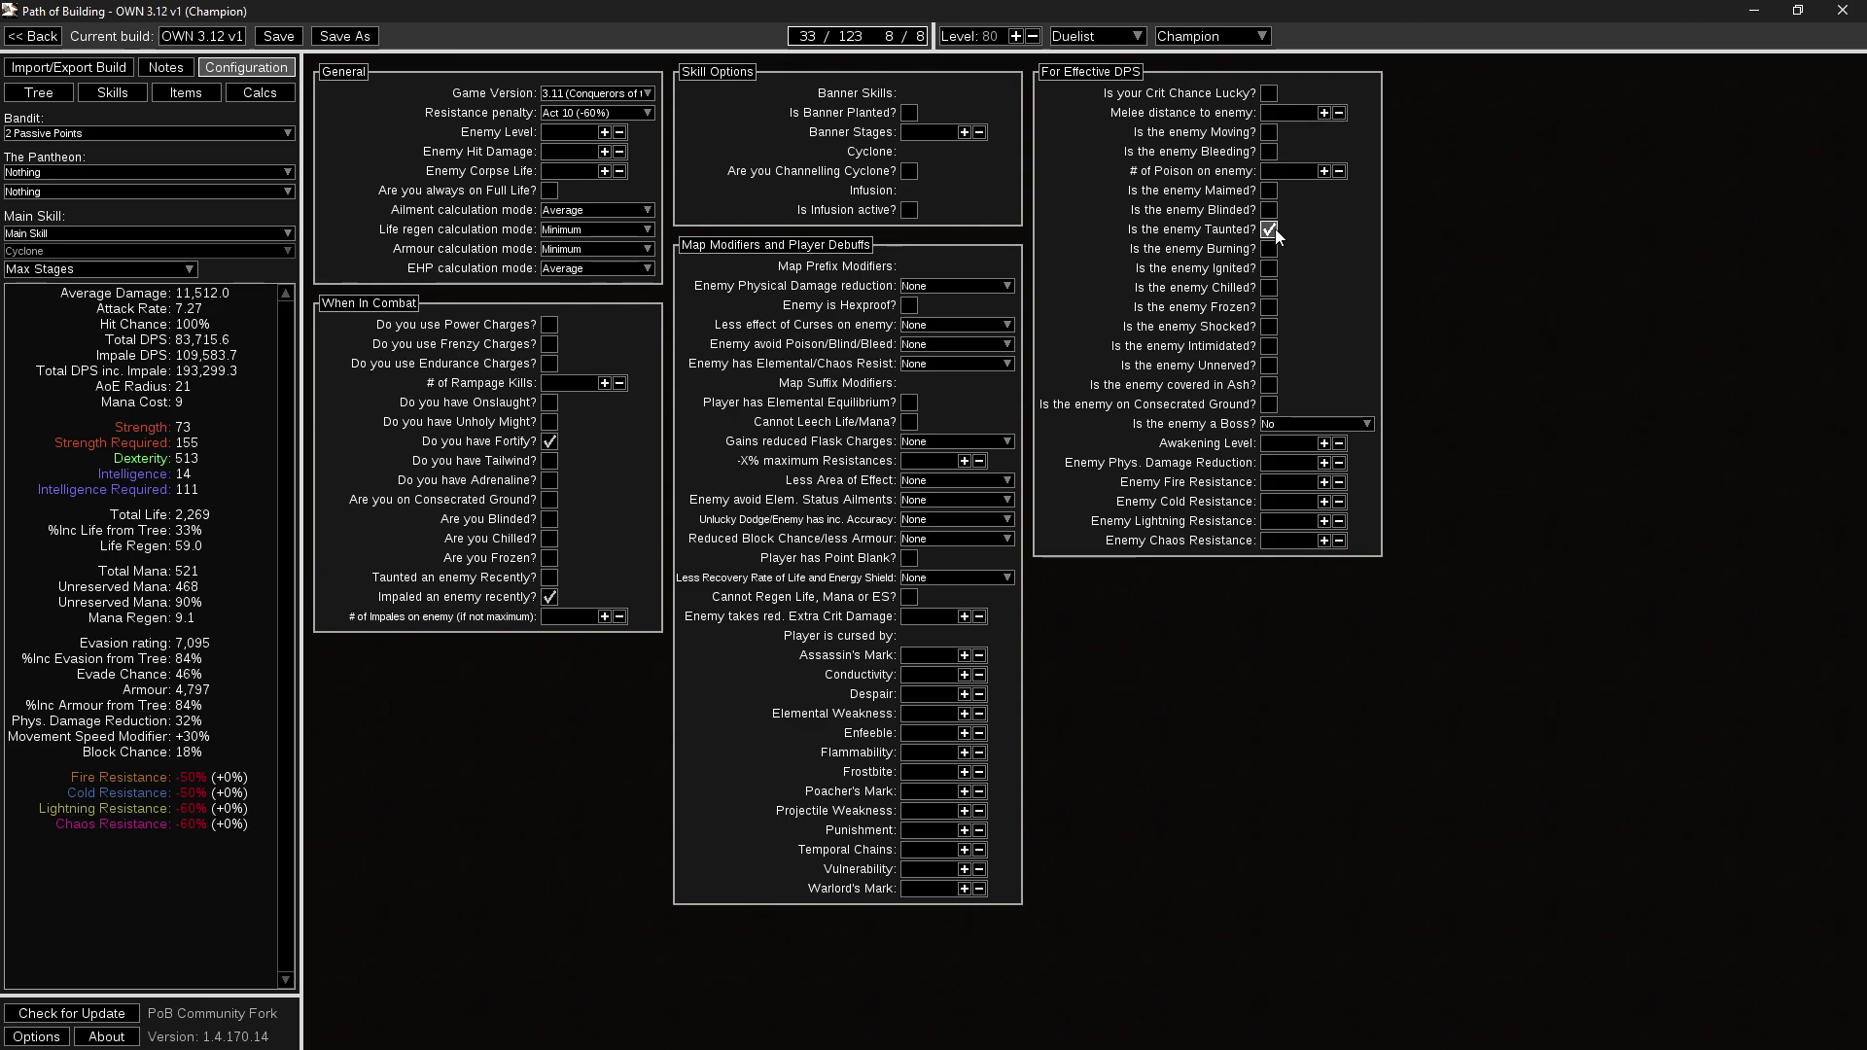
left_click(547, 482)
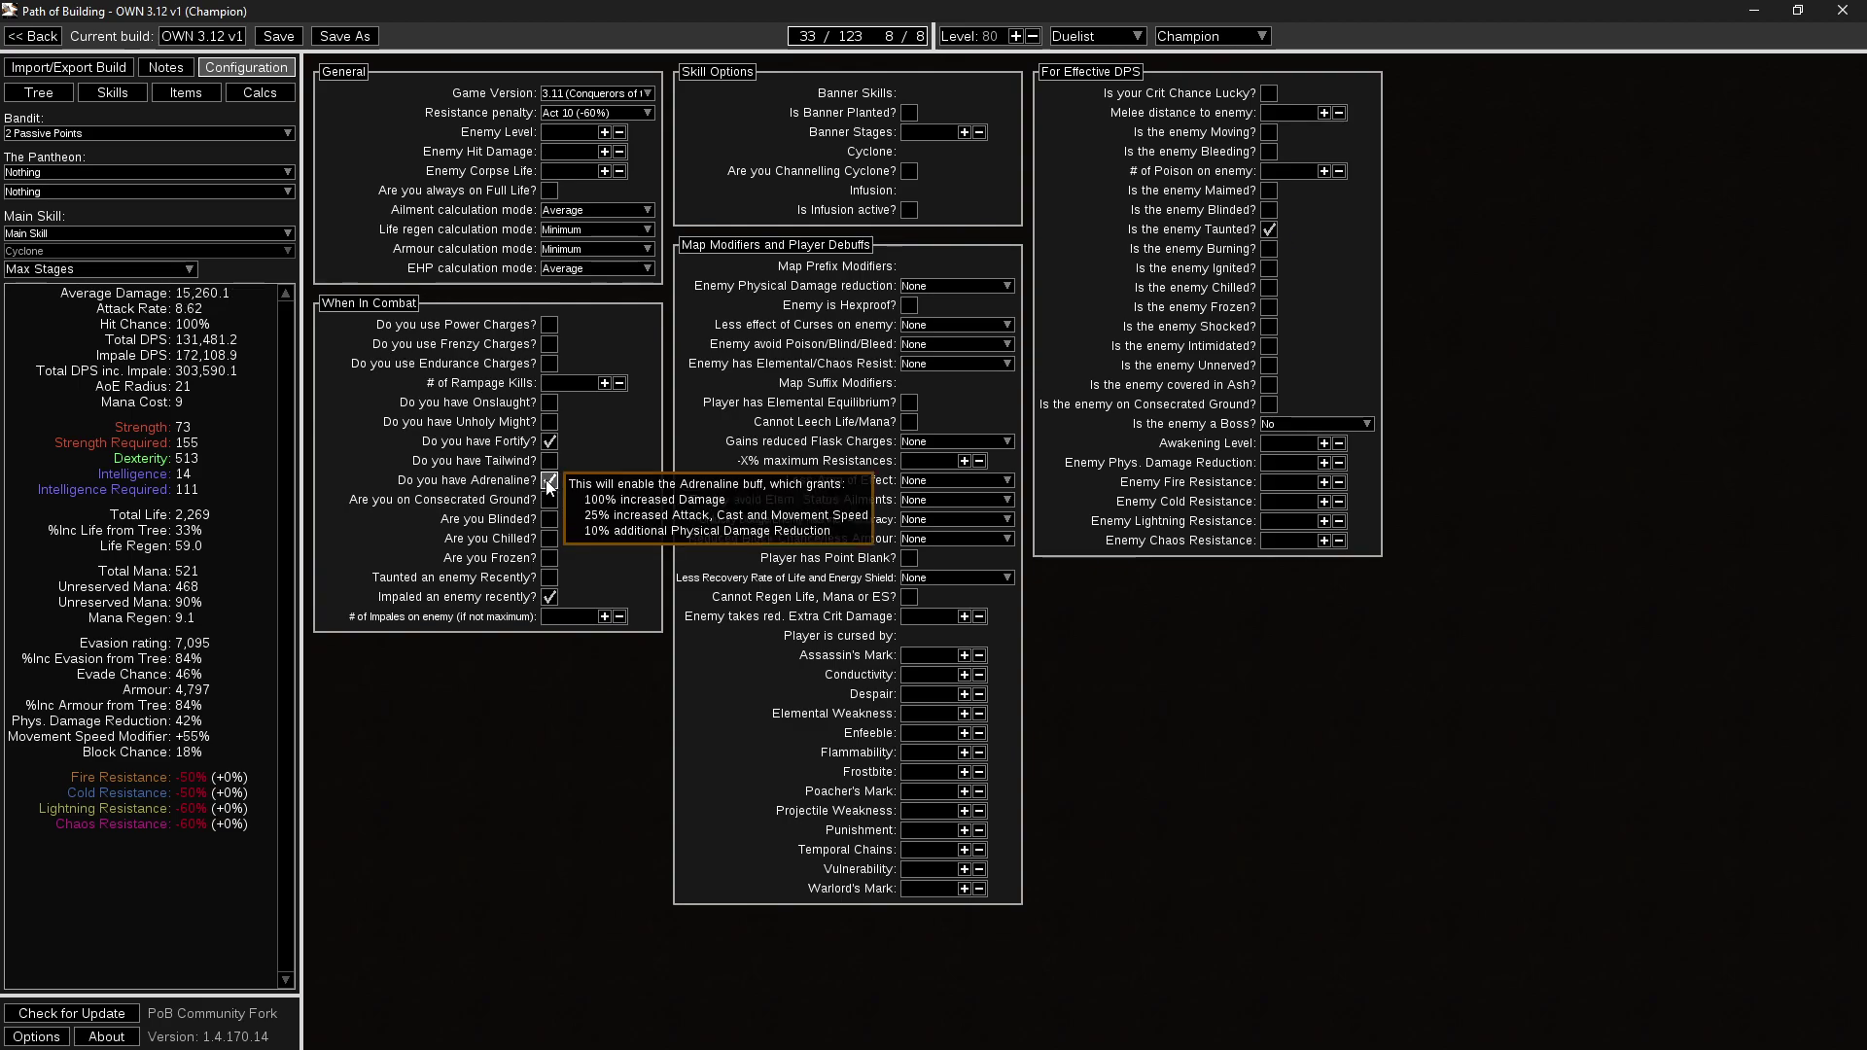
left_click(1269, 231)
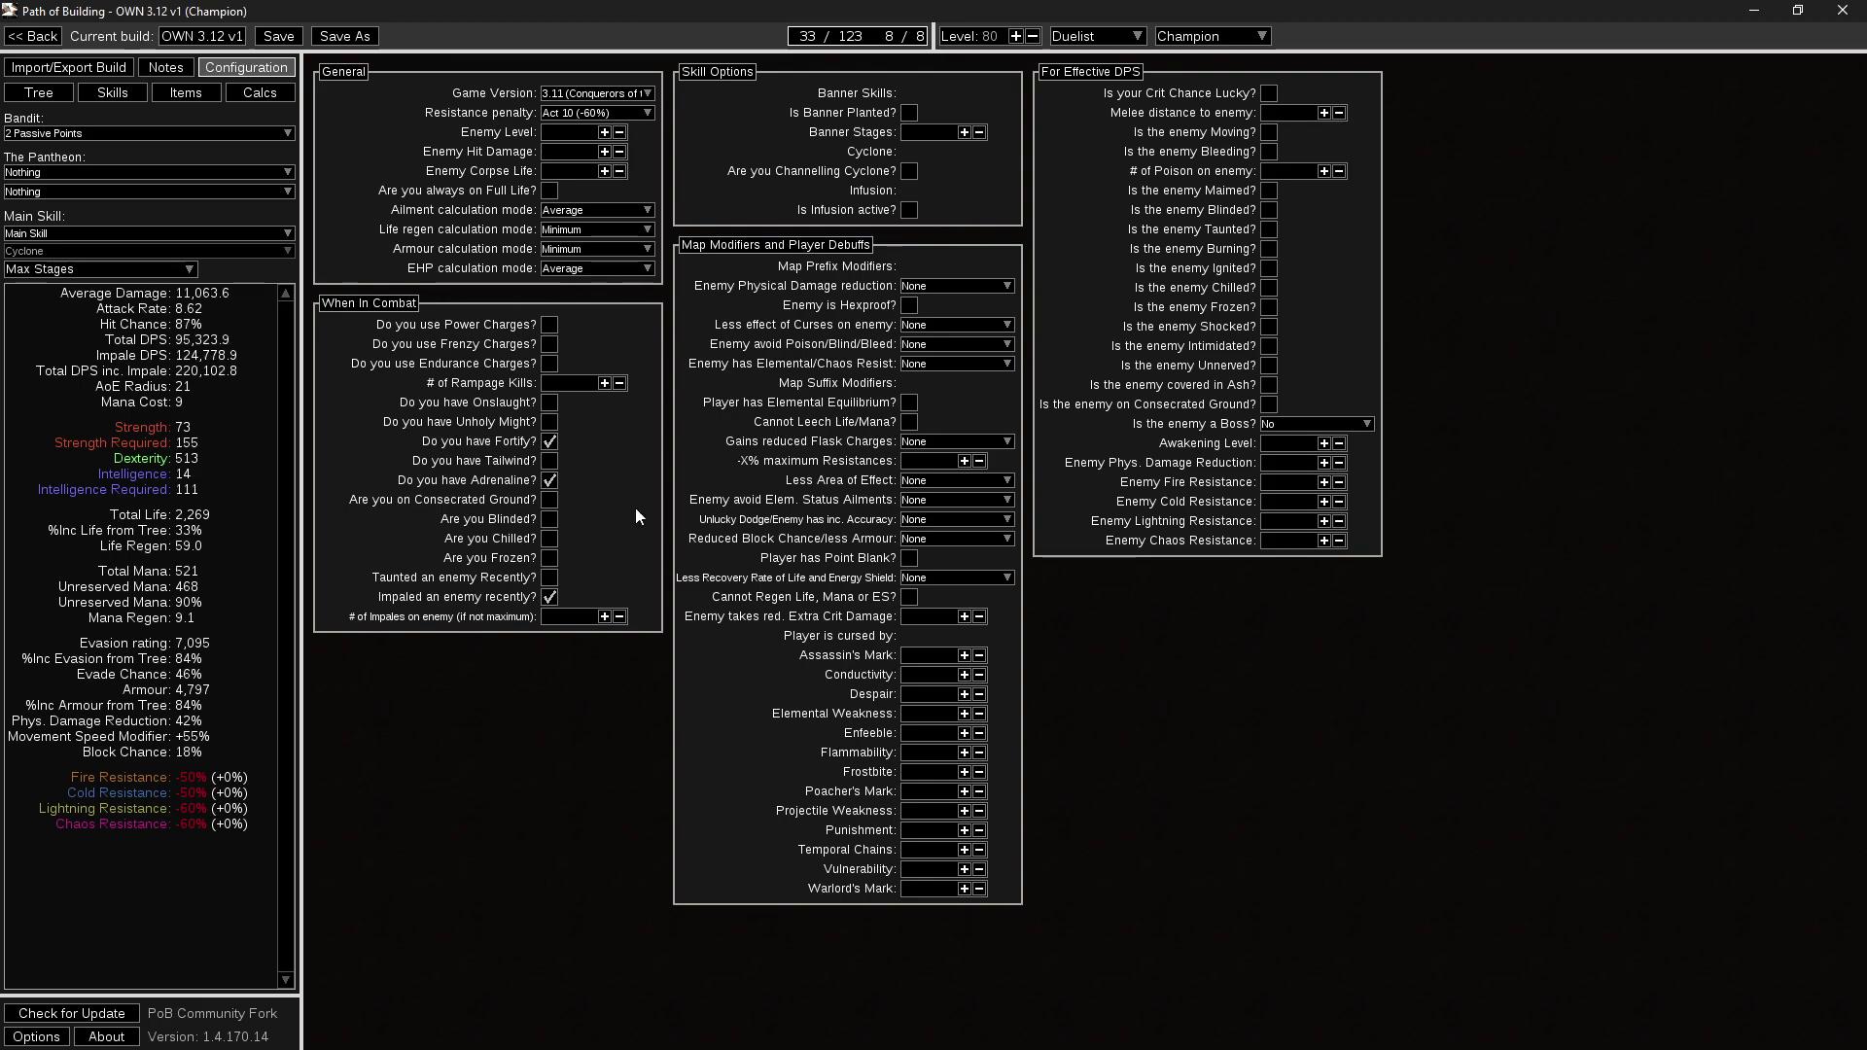
left_click(553, 483)
left_click(1270, 231)
left_click(1269, 231)
left_click(548, 481)
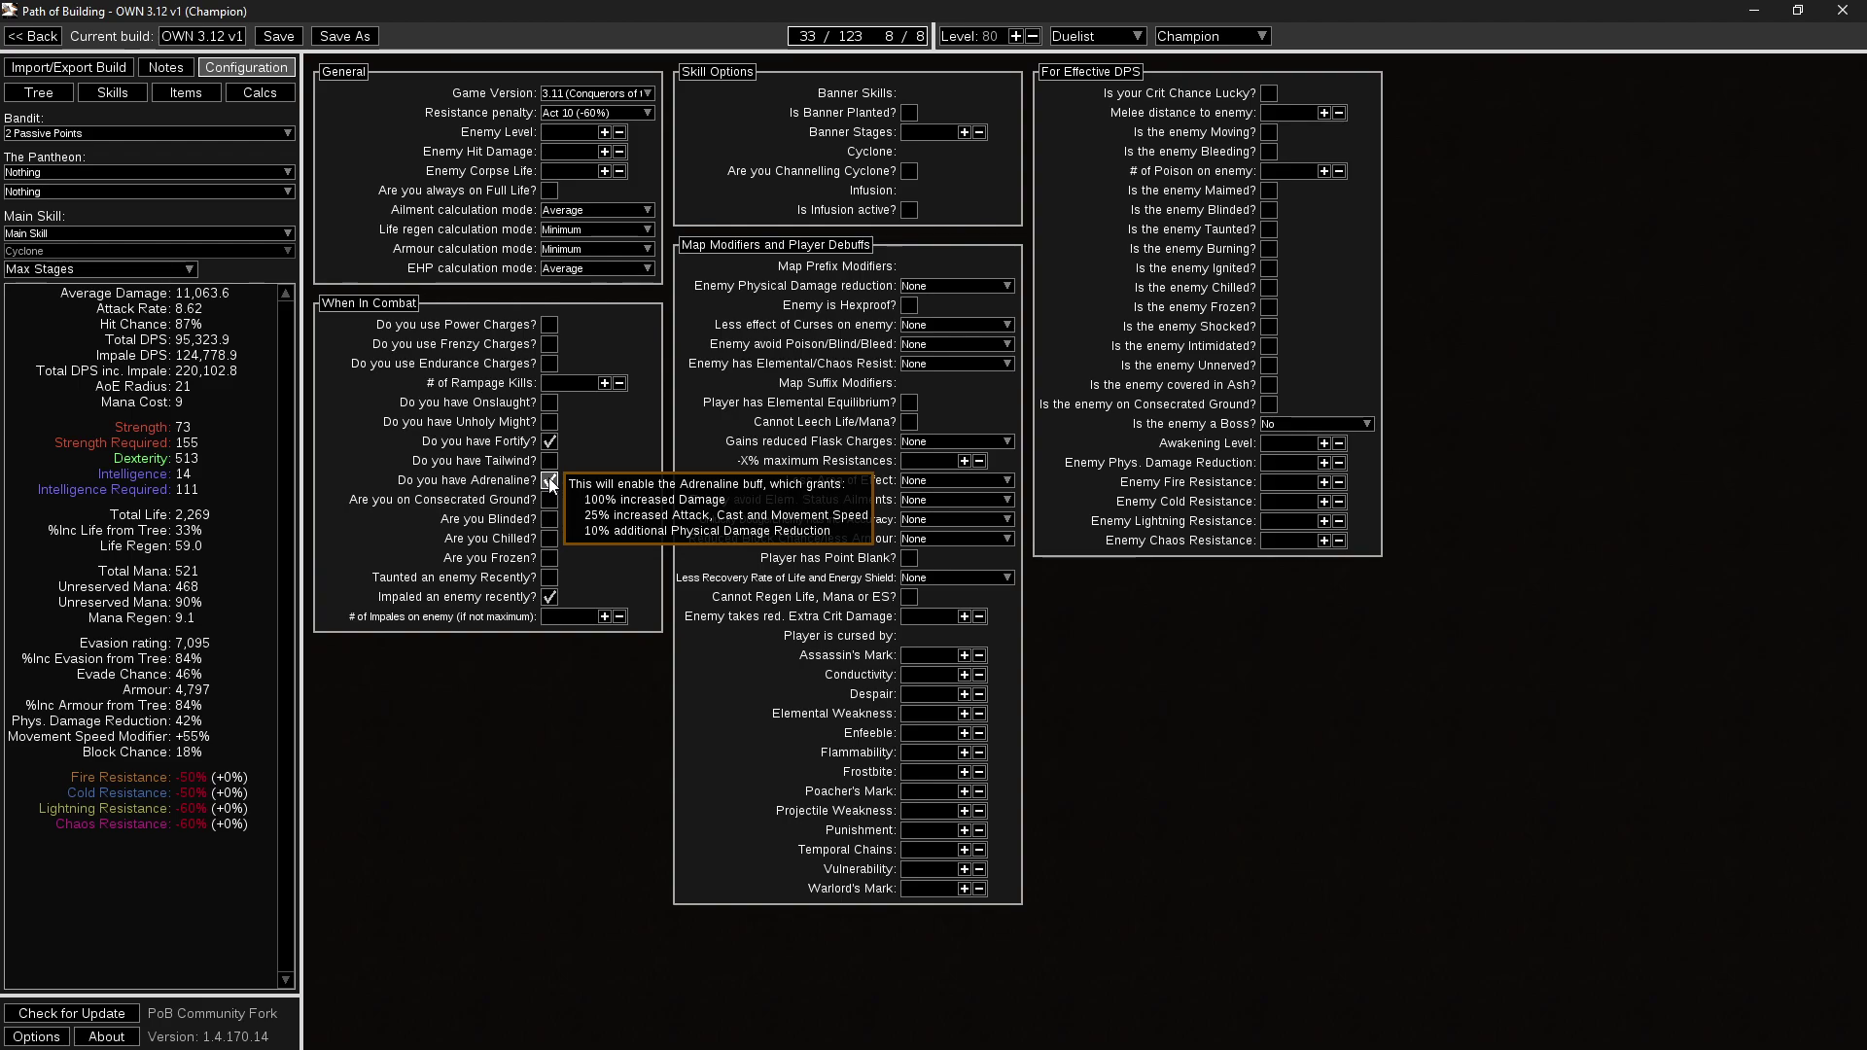
Unallocate the Worthy Foe path and reallocate First to Strike, Last to Fall and the Armour and Evasion, Attack Damage branch.
left_click(41, 94)
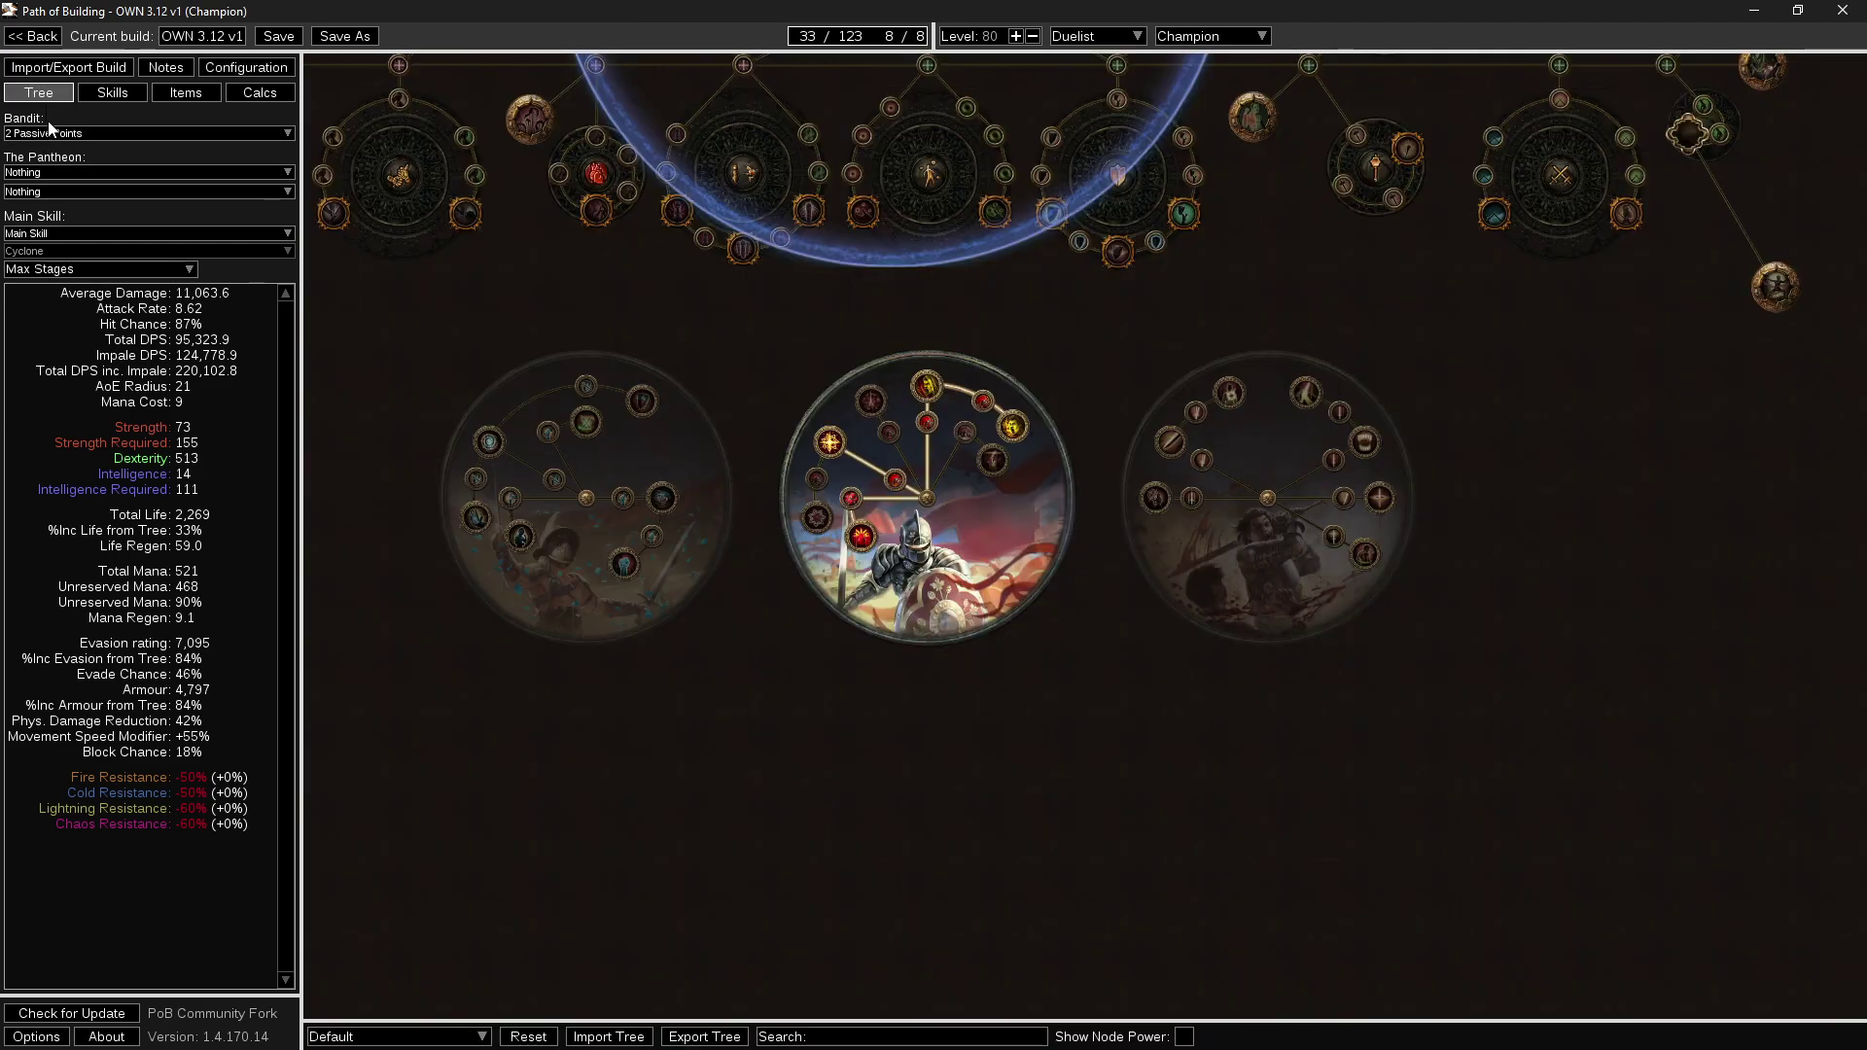
left_click_drag(1008, 521, 1006, 603)
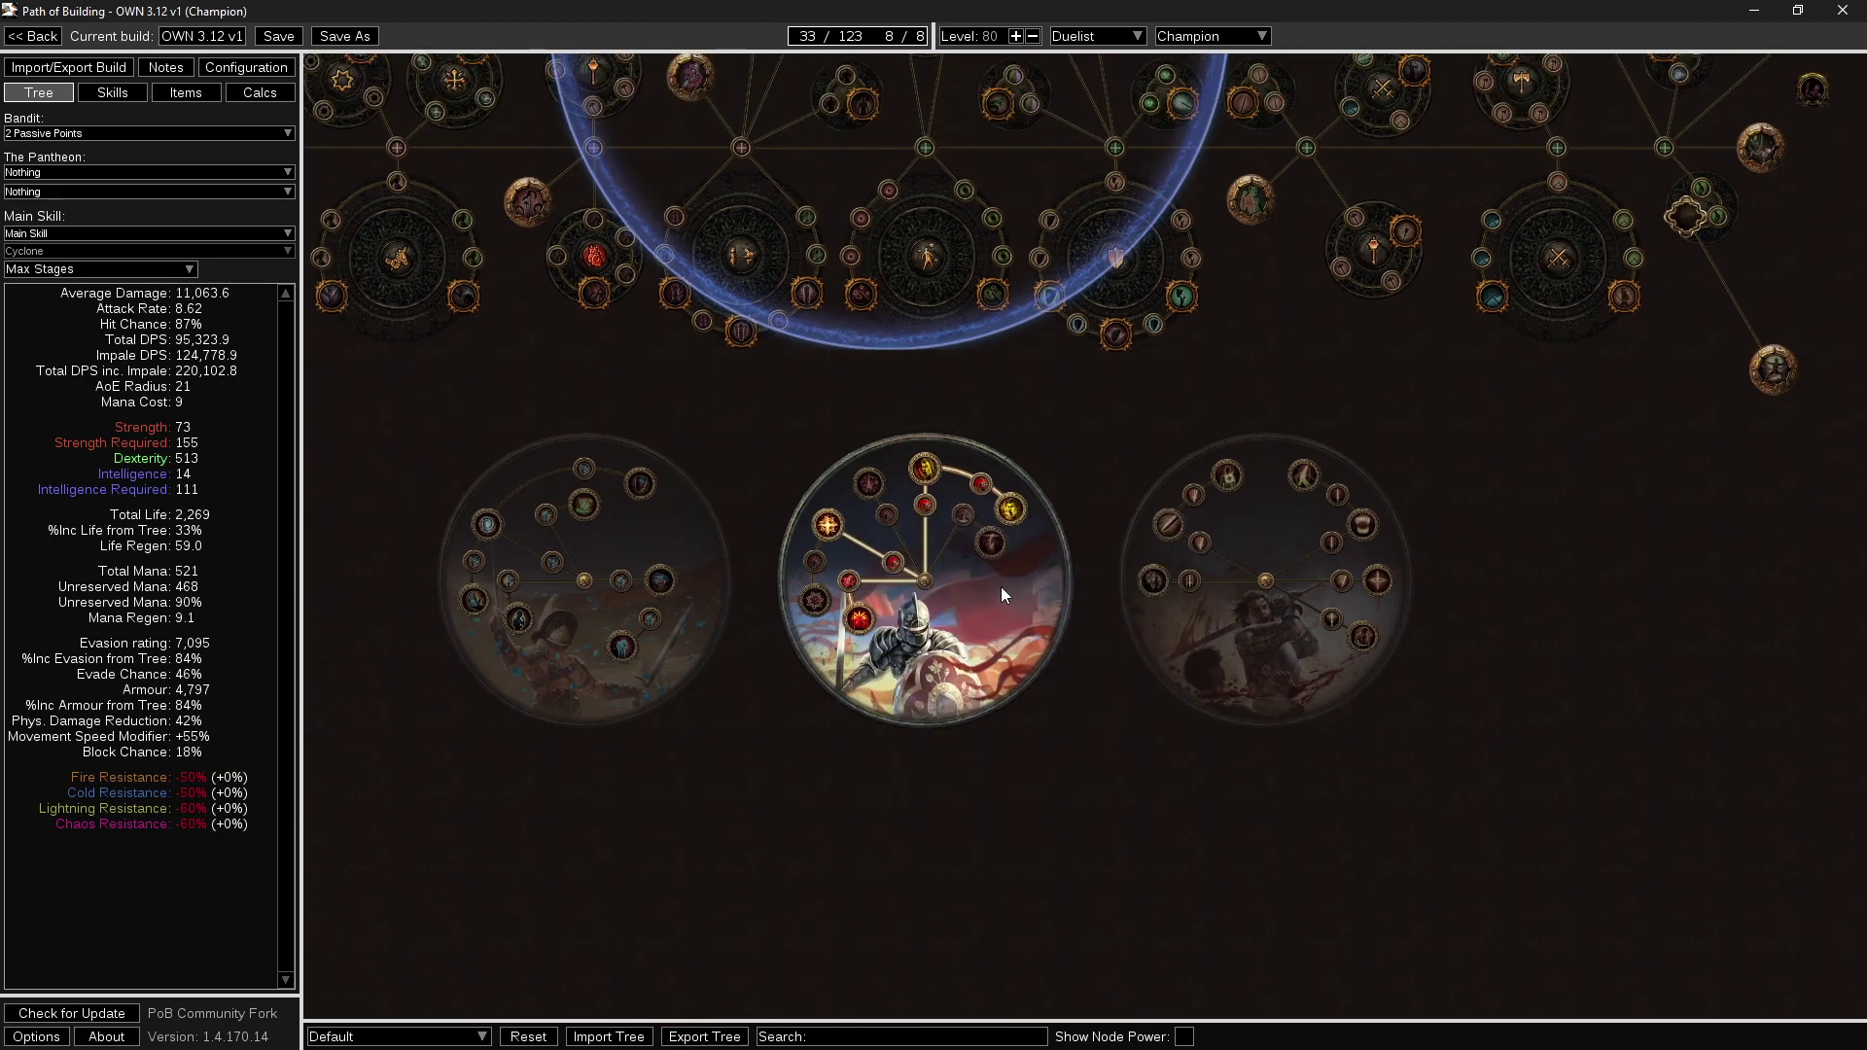
left_click(872, 485)
left_click(925, 504)
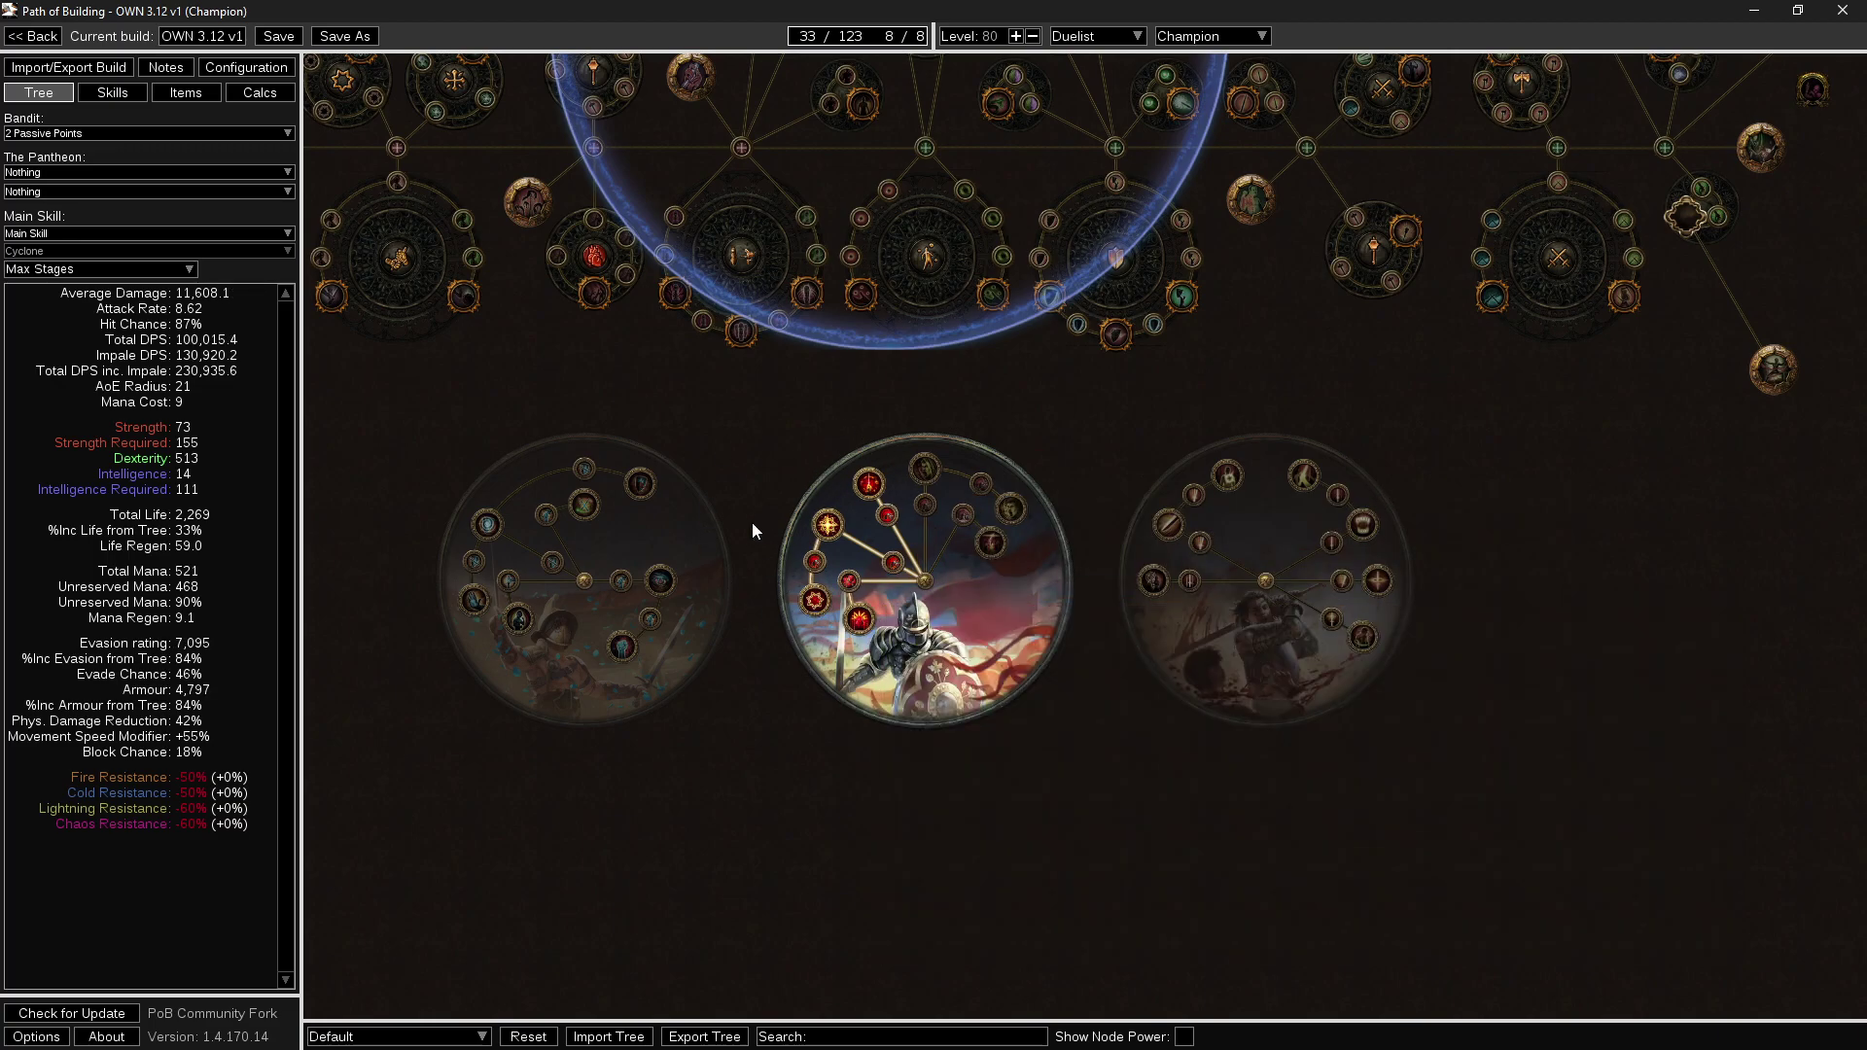
Examine the effects of the Champion ascendancy nodes, including First to Strike, Last to Fall, Armour and Evasion, Attack Damage, and Inspirational.
left_click_drag(959, 598, 972, 624)
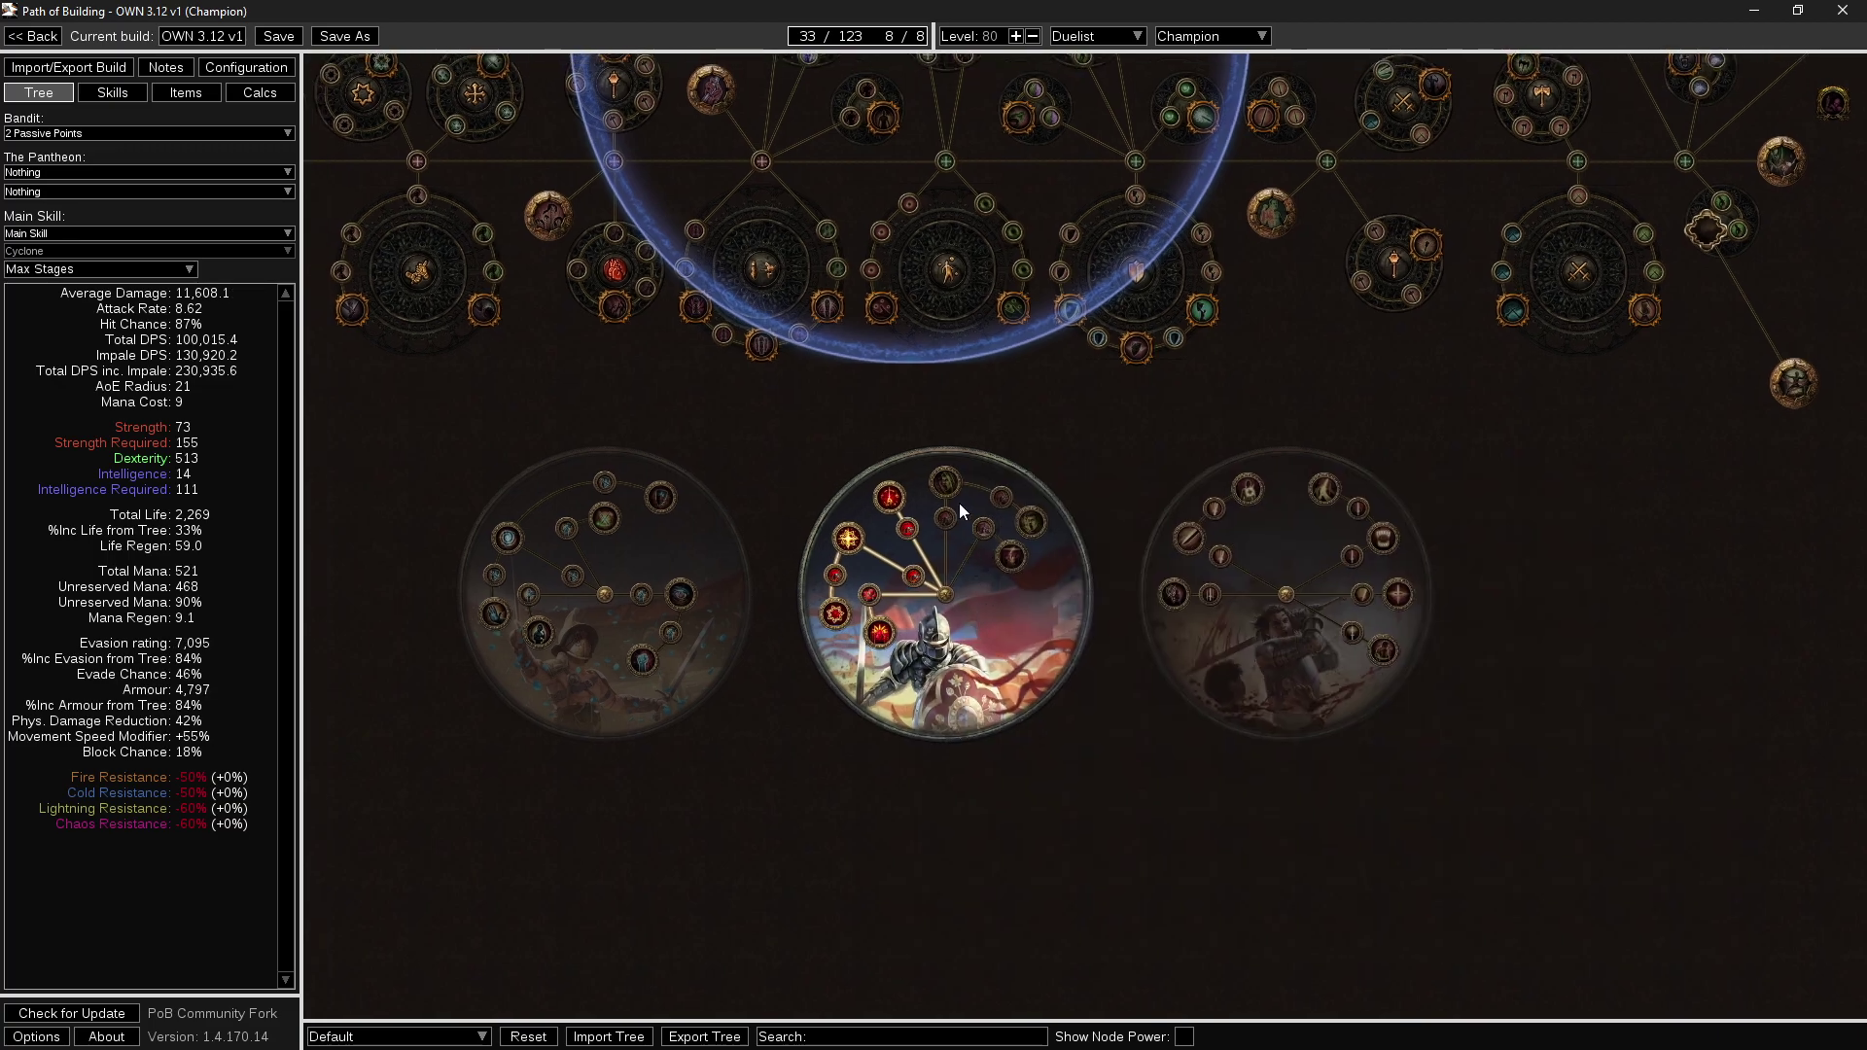
mouse_move(893, 494)
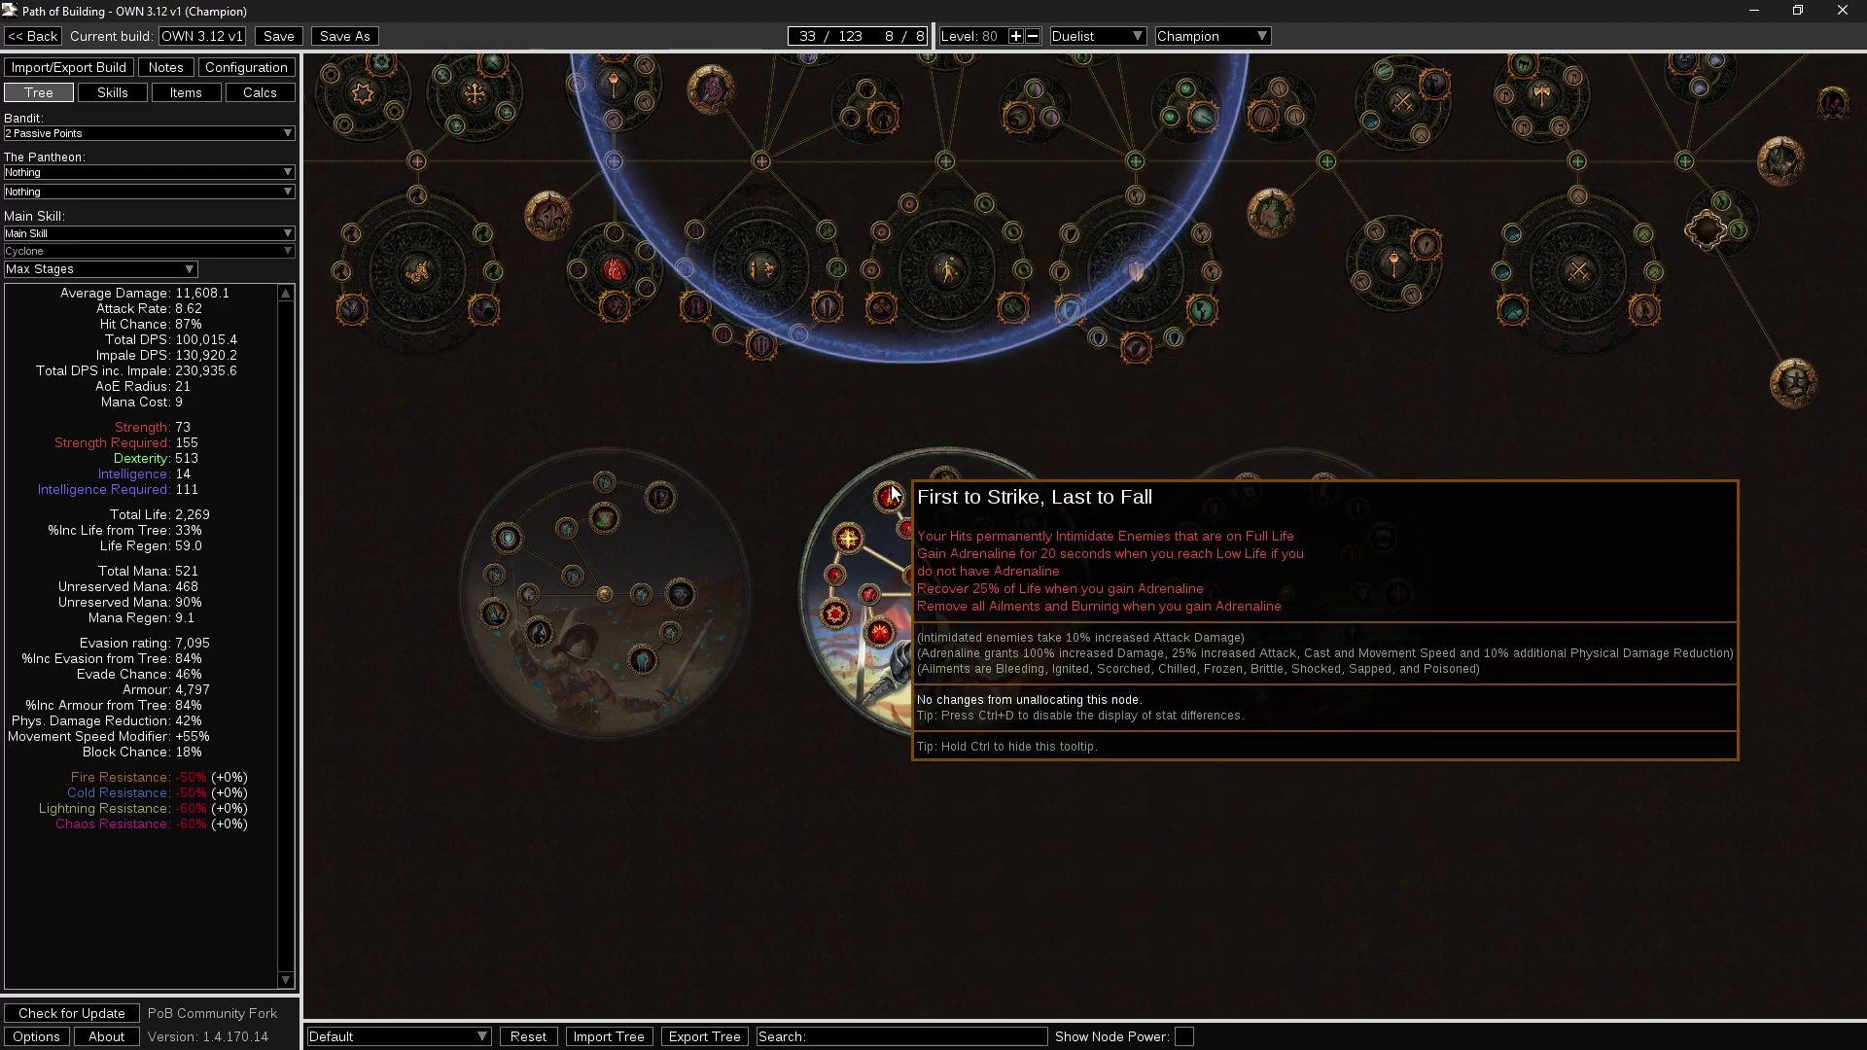
mouse_move(836, 579)
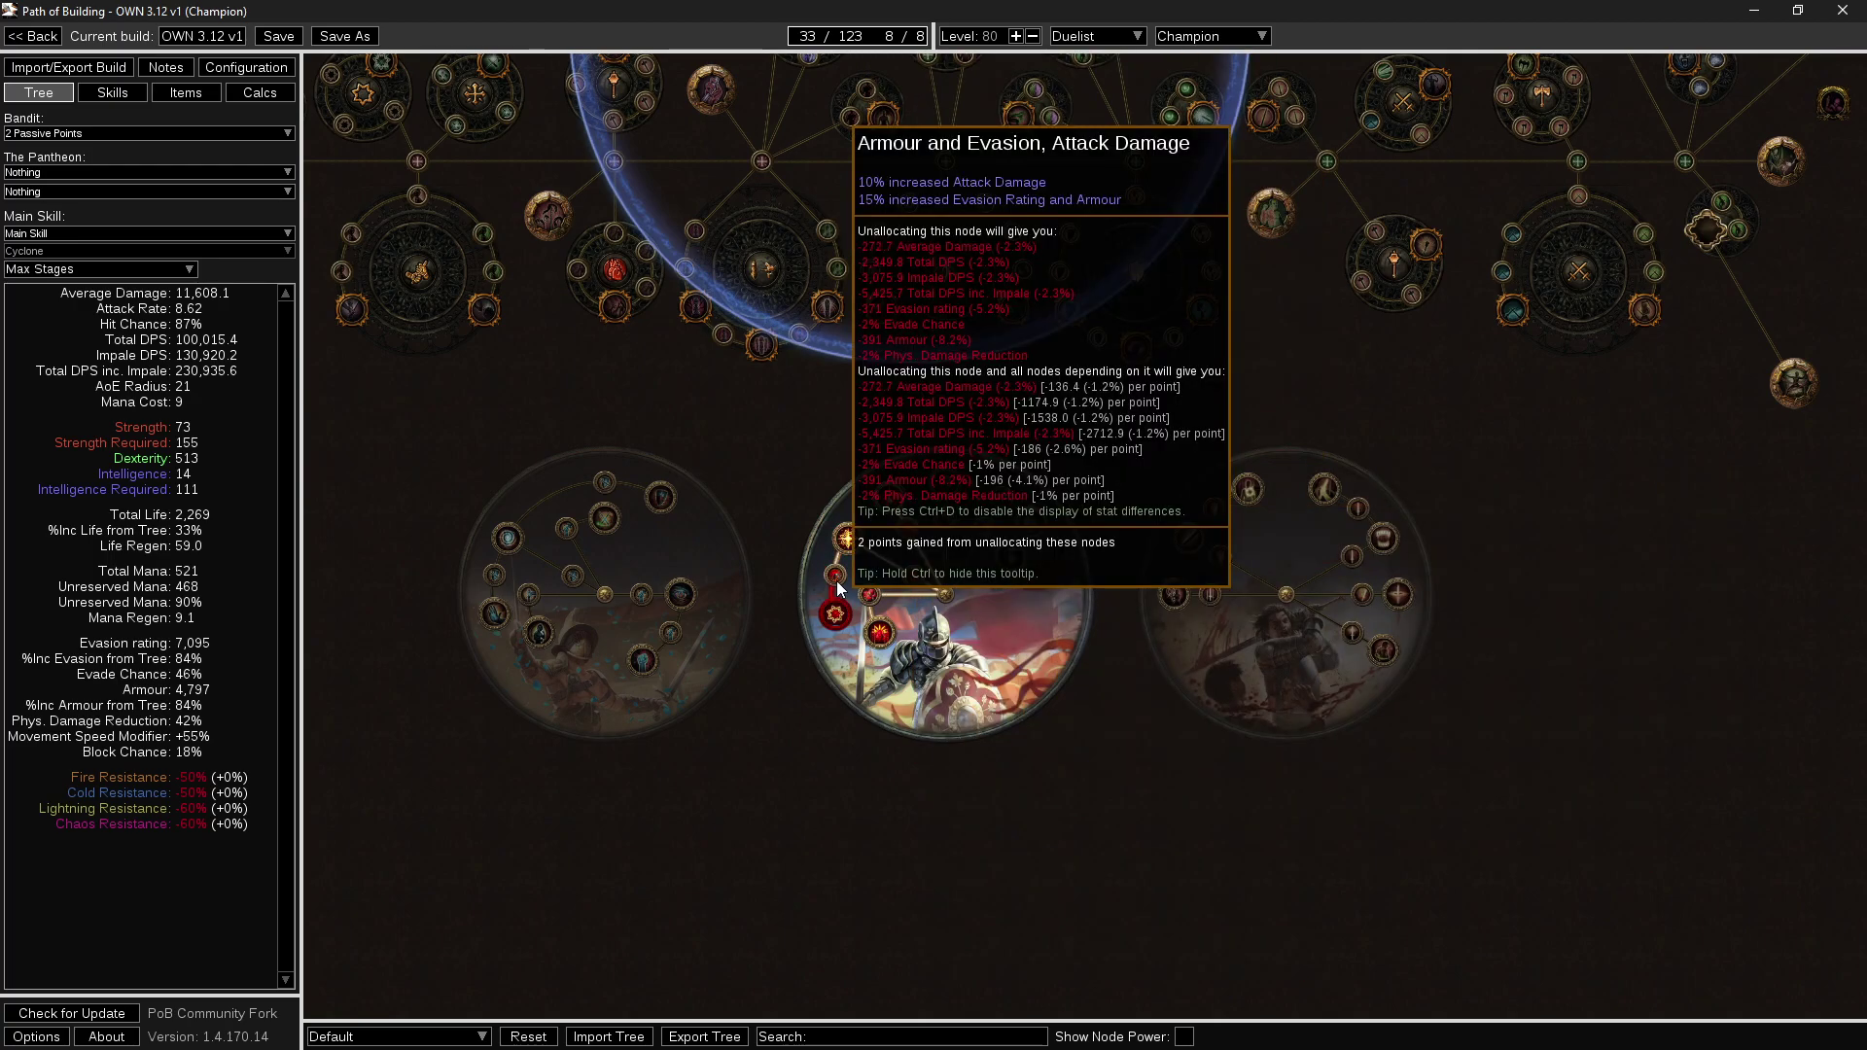
left_click_drag(988, 626, 991, 665)
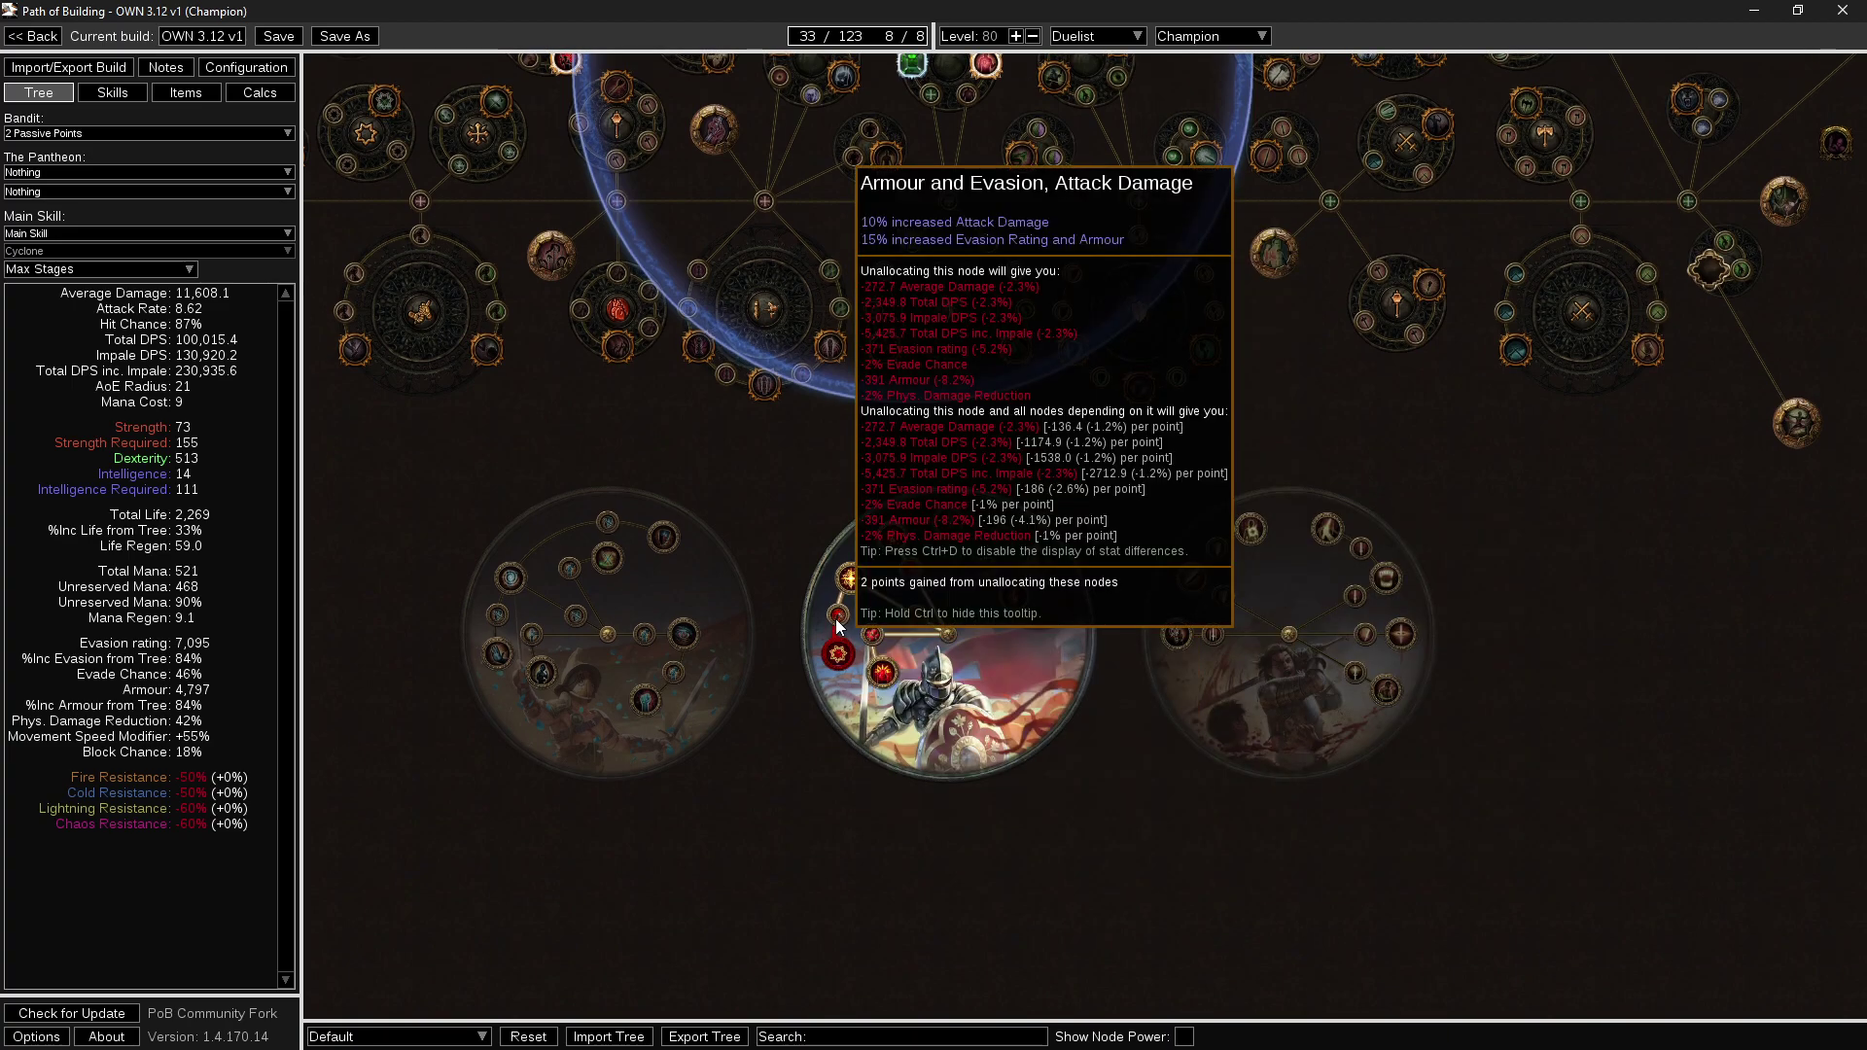
mouse_move(838, 656)
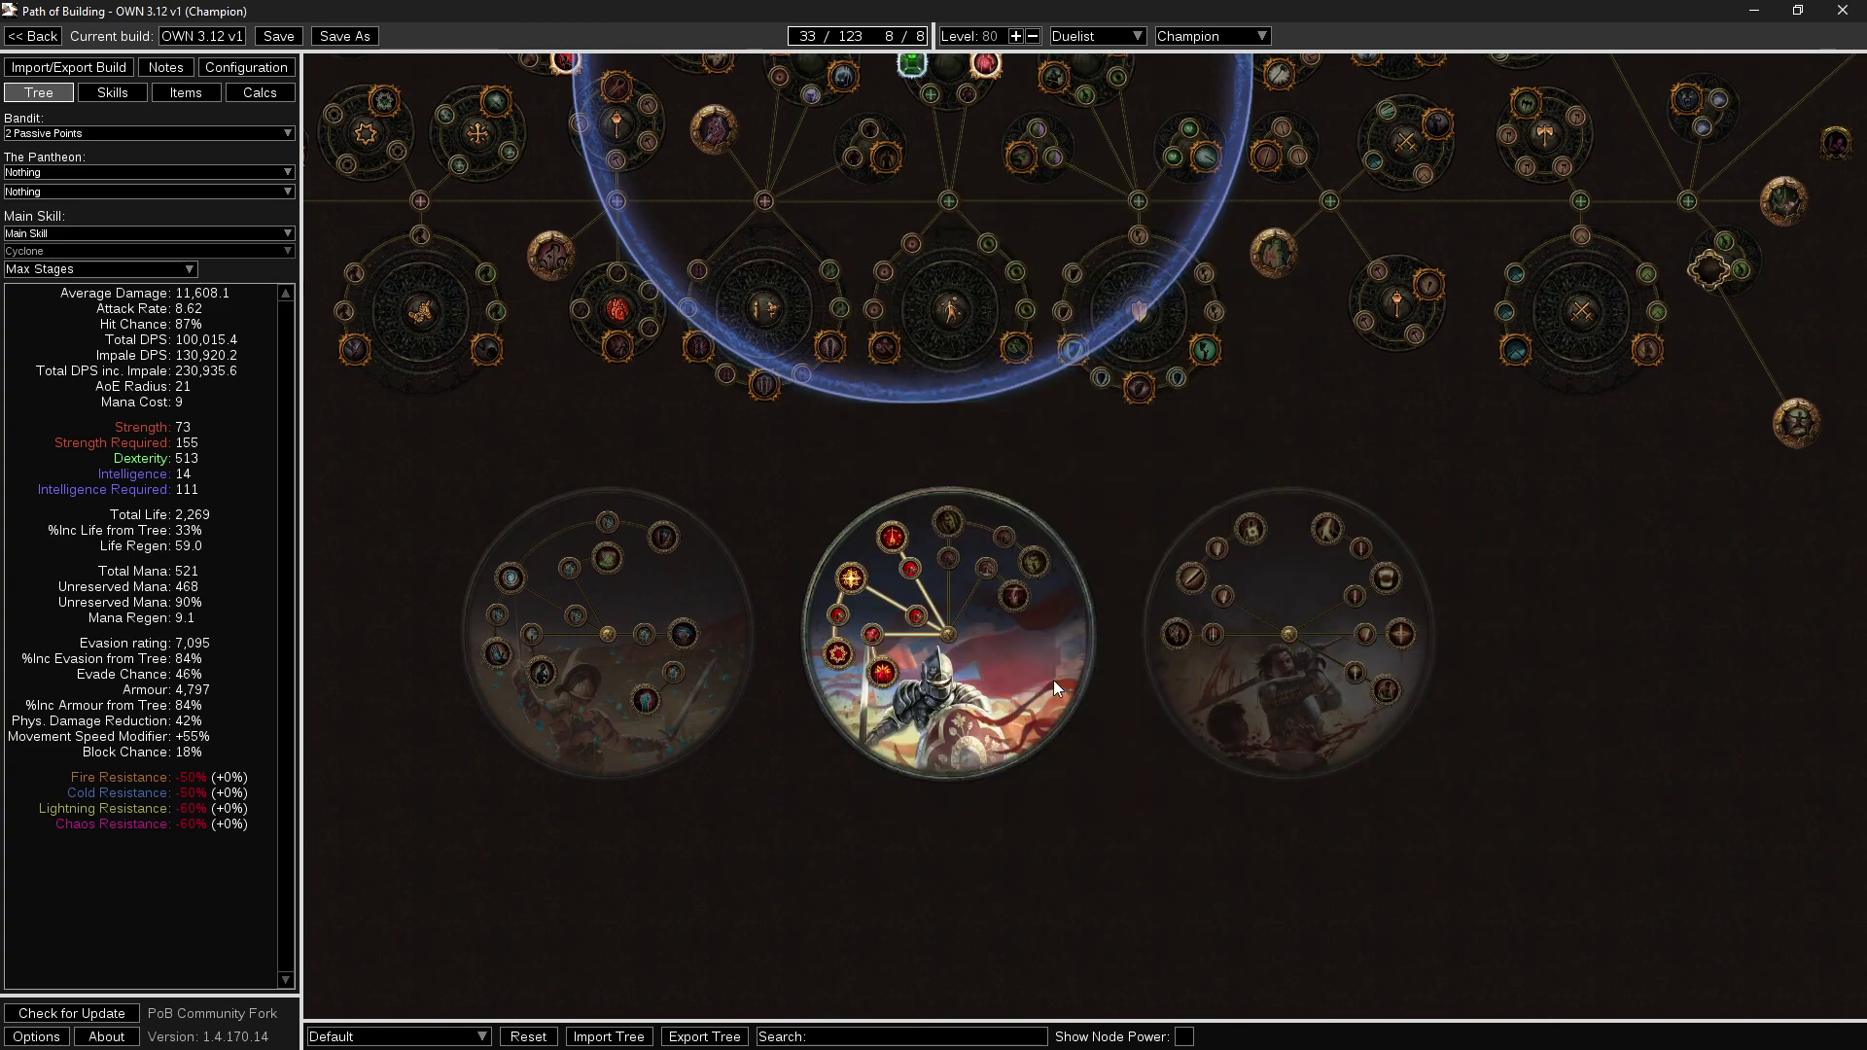
left_click_drag(1054, 680, 1107, 692)
mouse_move(902, 654)
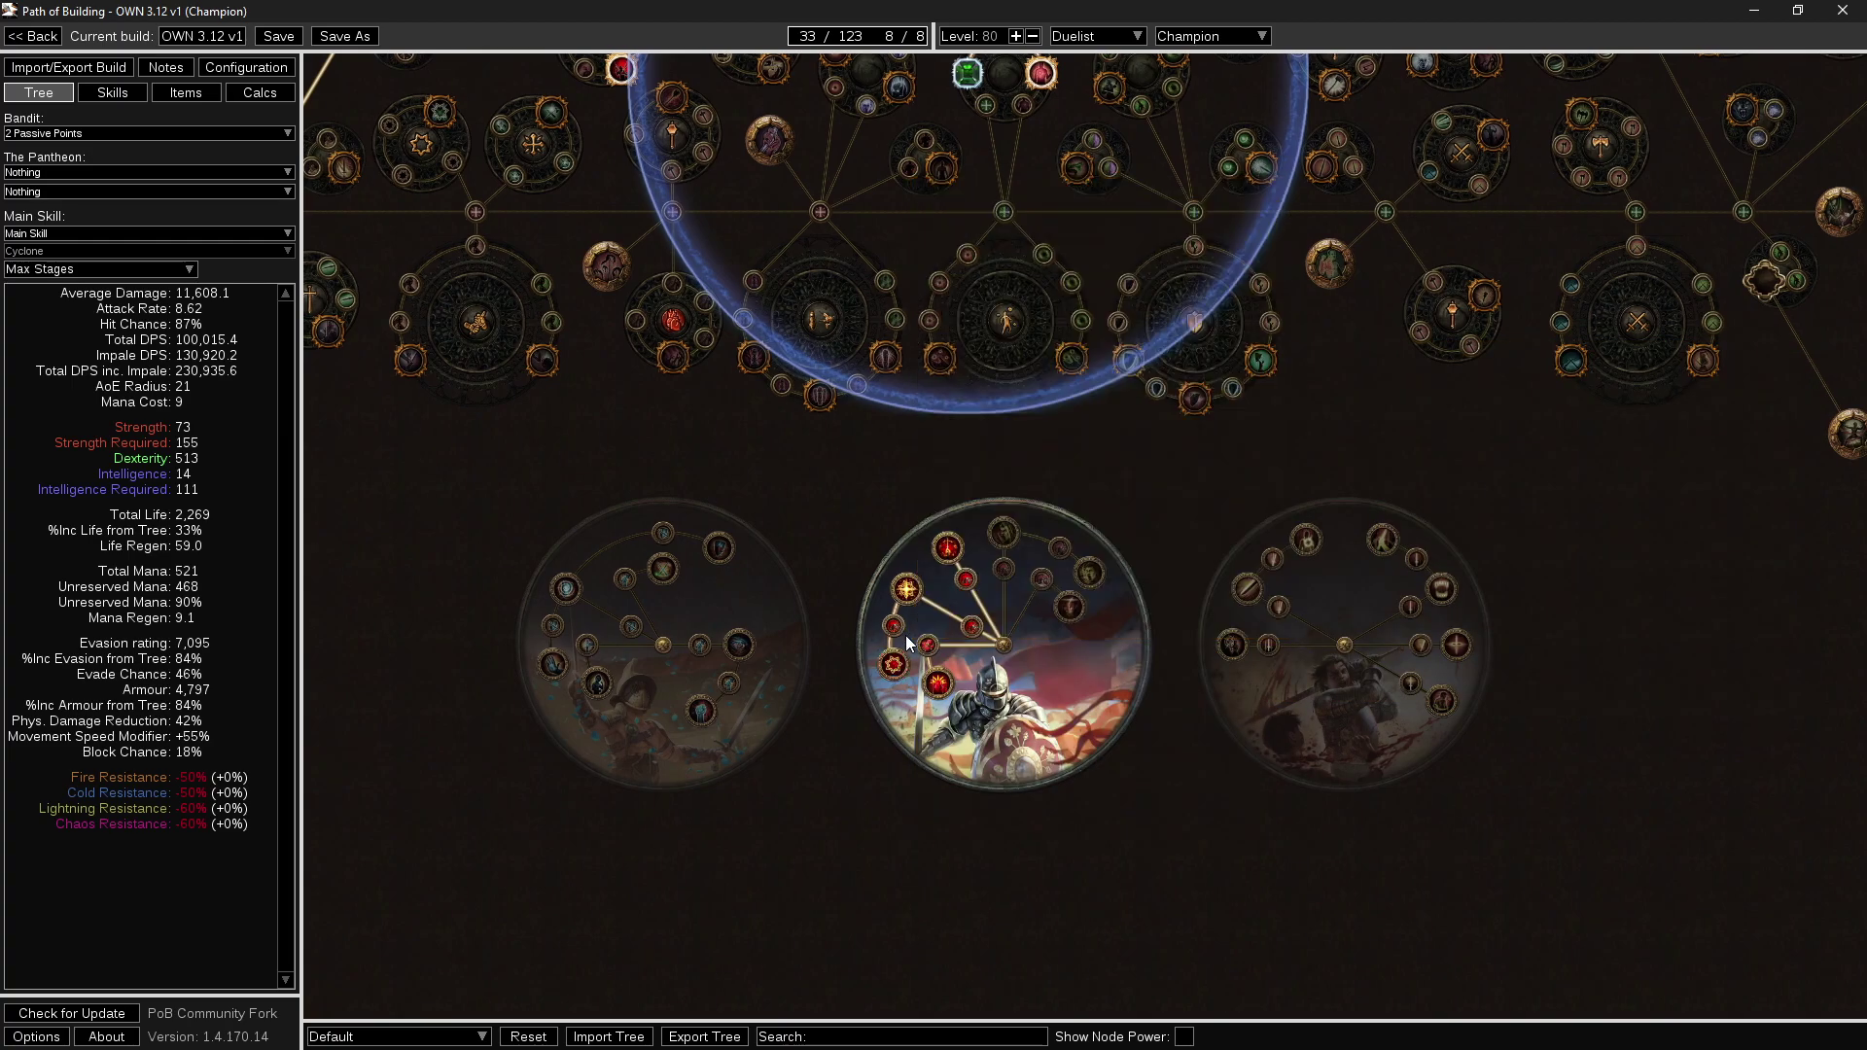
scroll(1040, 647, "up", 3)
mouse_move(1078, 679)
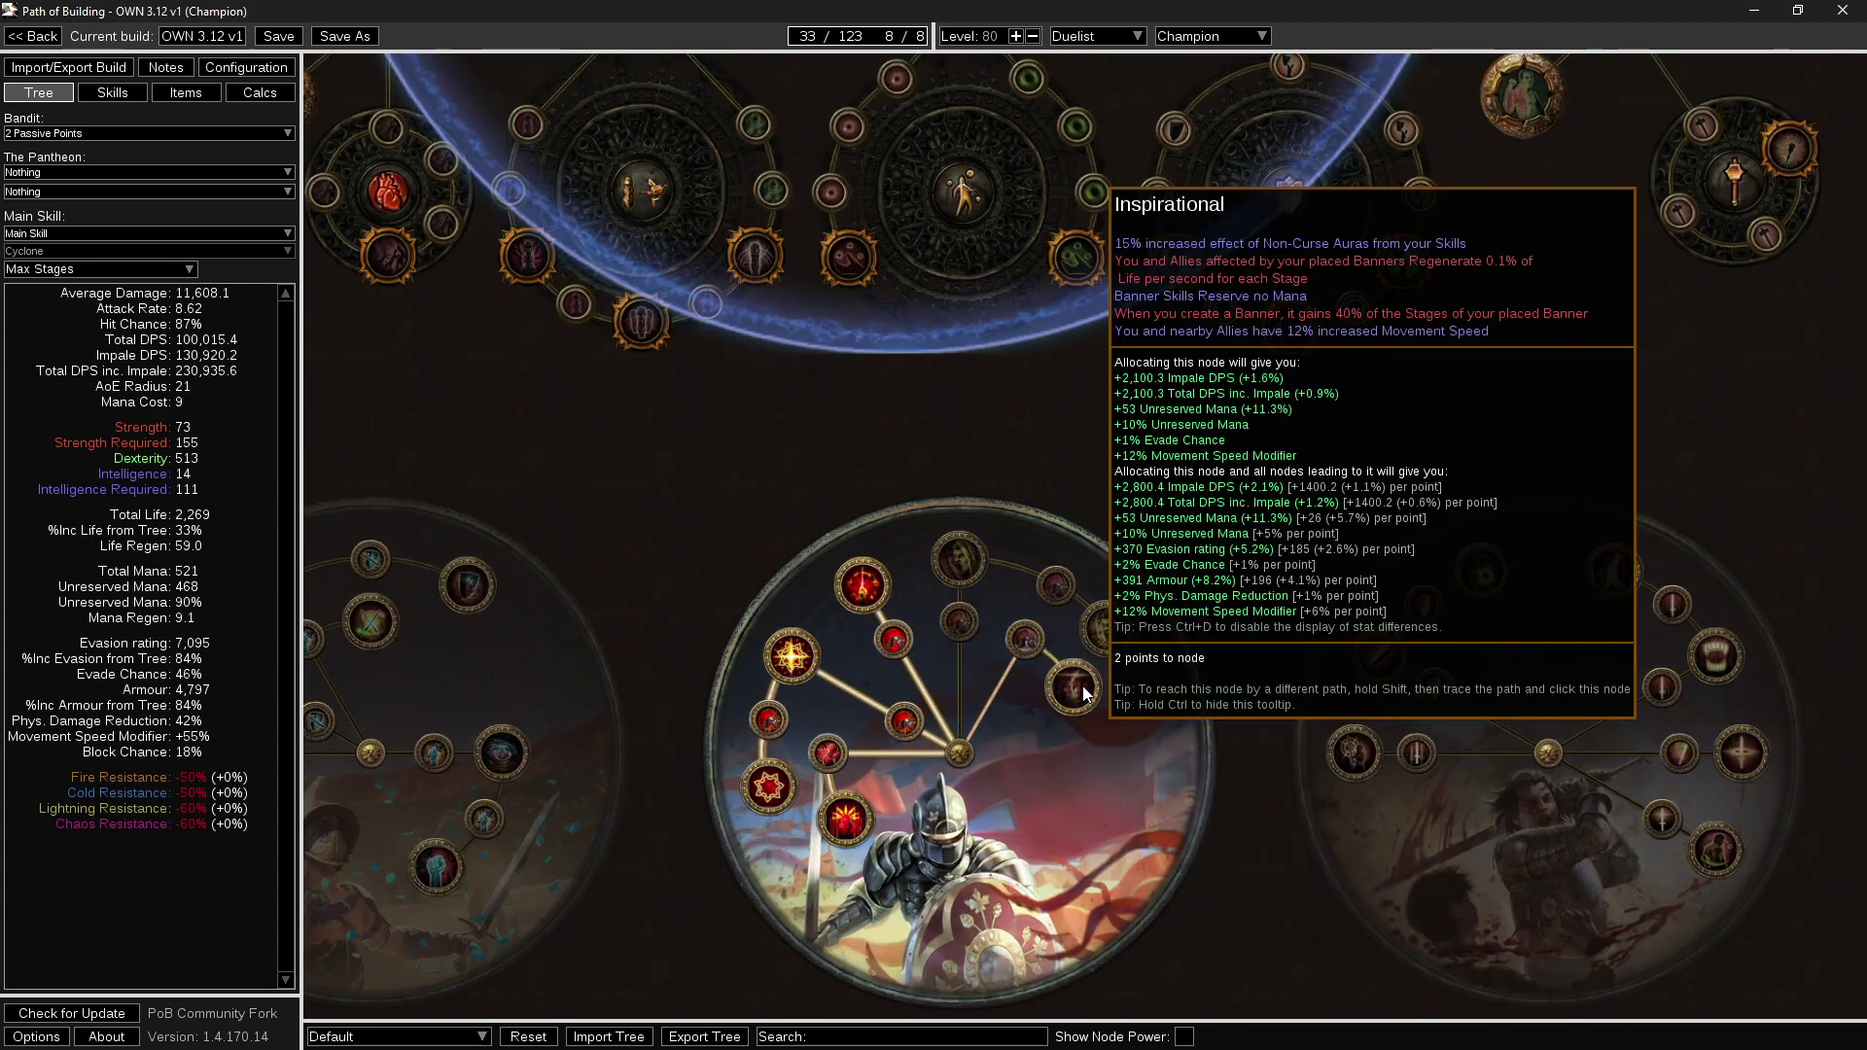
Examine the effects of the Conqueror node in the Champion ascendancy.
mouse_move(978, 556)
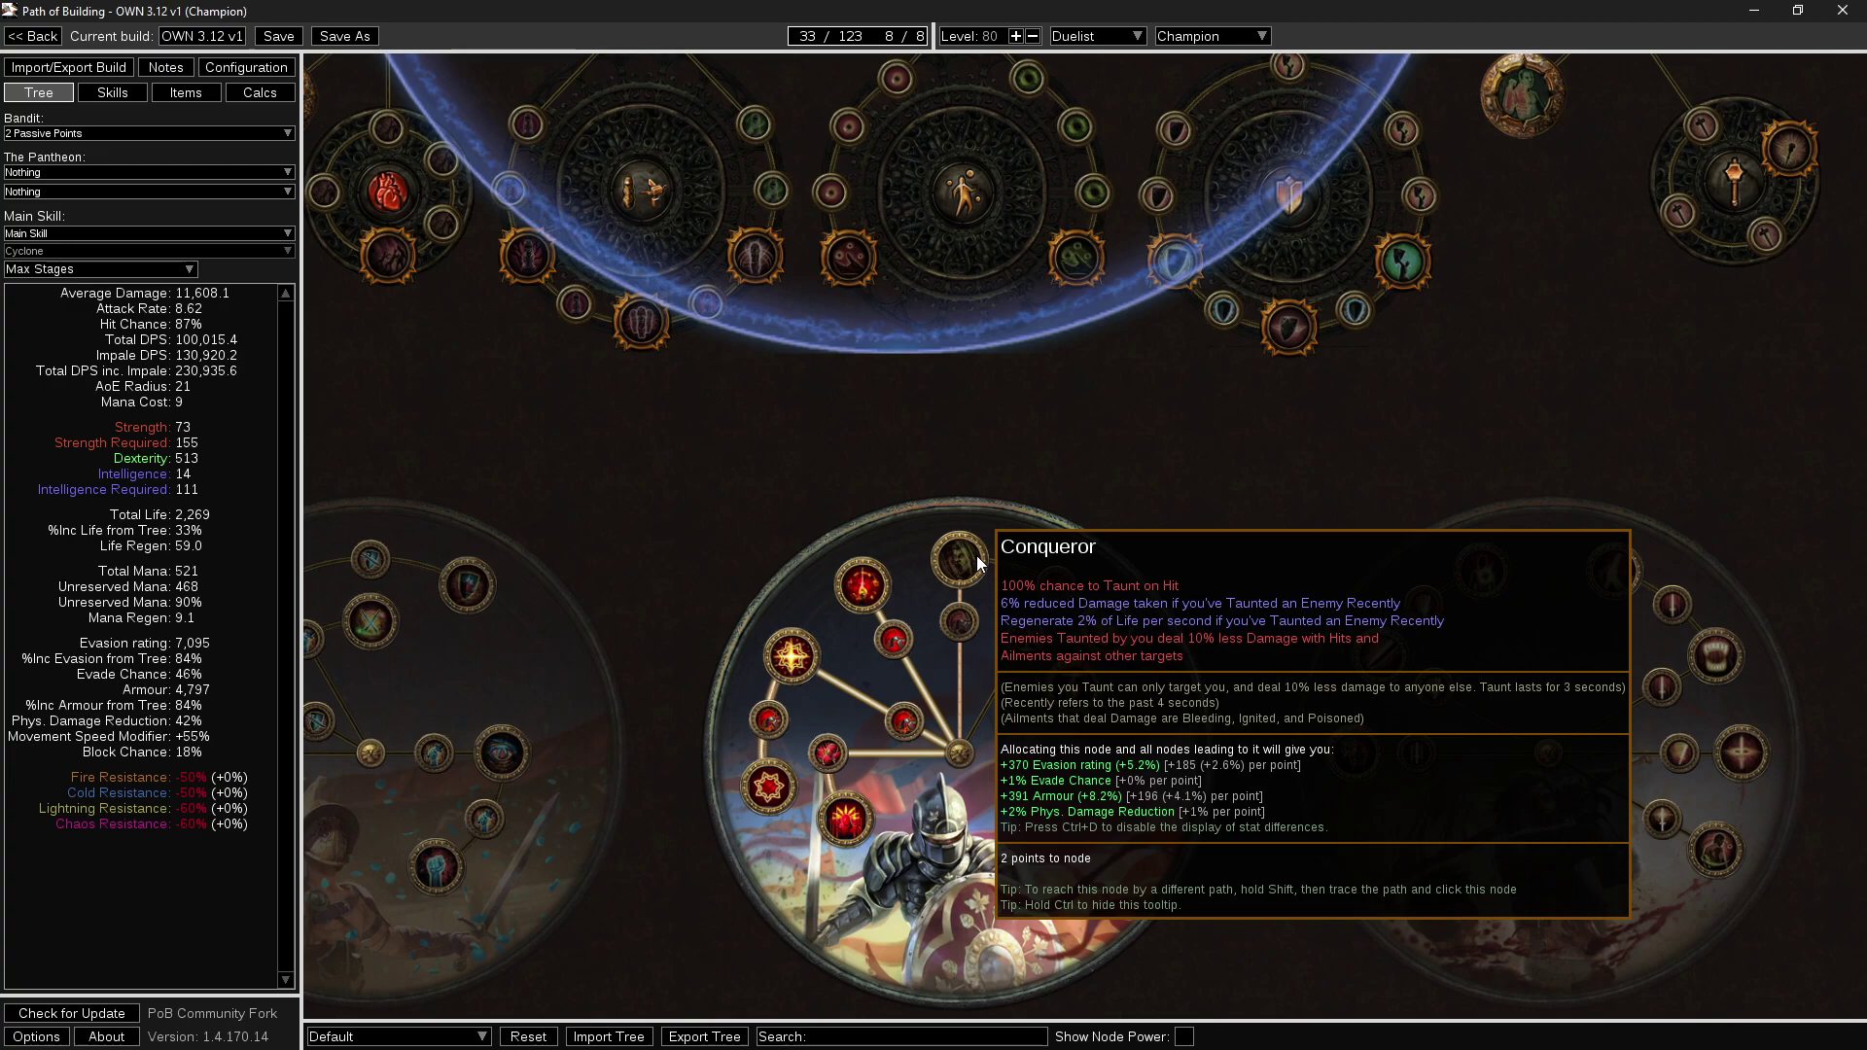
left_click_drag(933, 804, 978, 807)
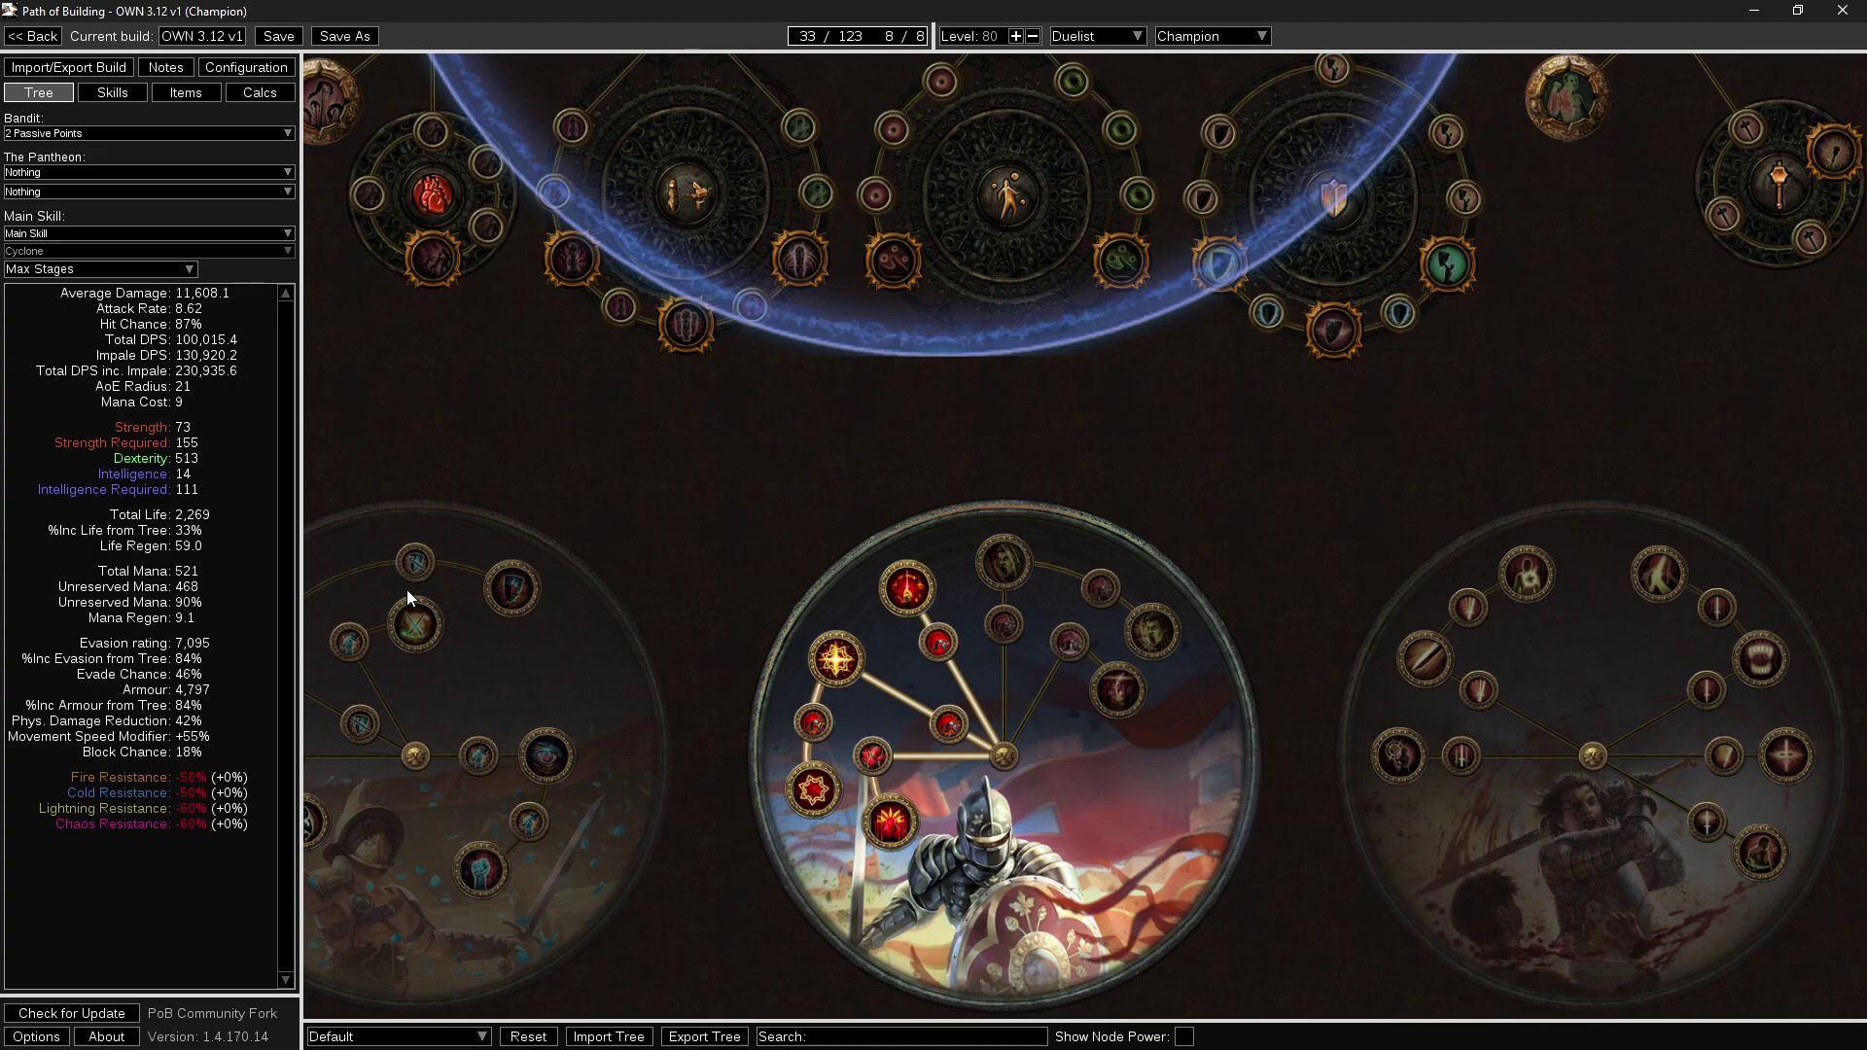
scroll(406, 589, "up", 1)
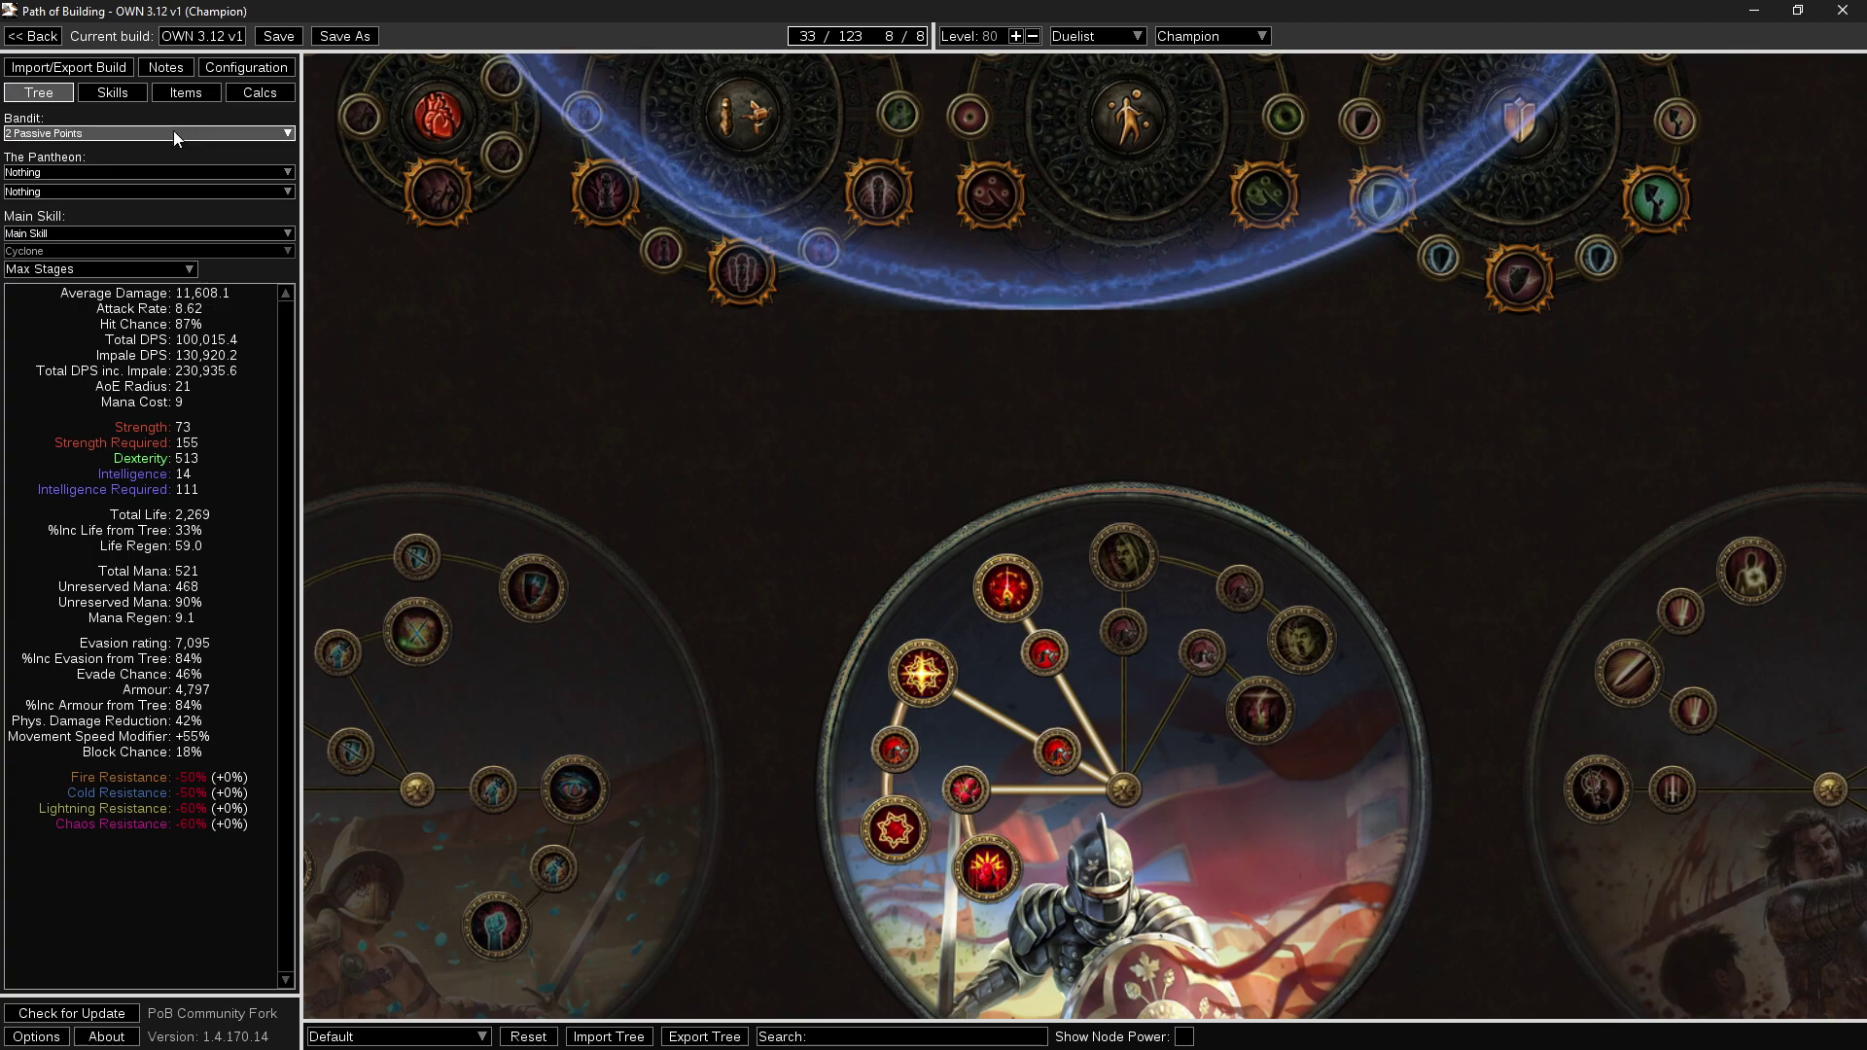
Test the Fortify support in the Main Skill socket group by enabling it and disabling it again.
left_click(180, 93)
left_click(113, 93)
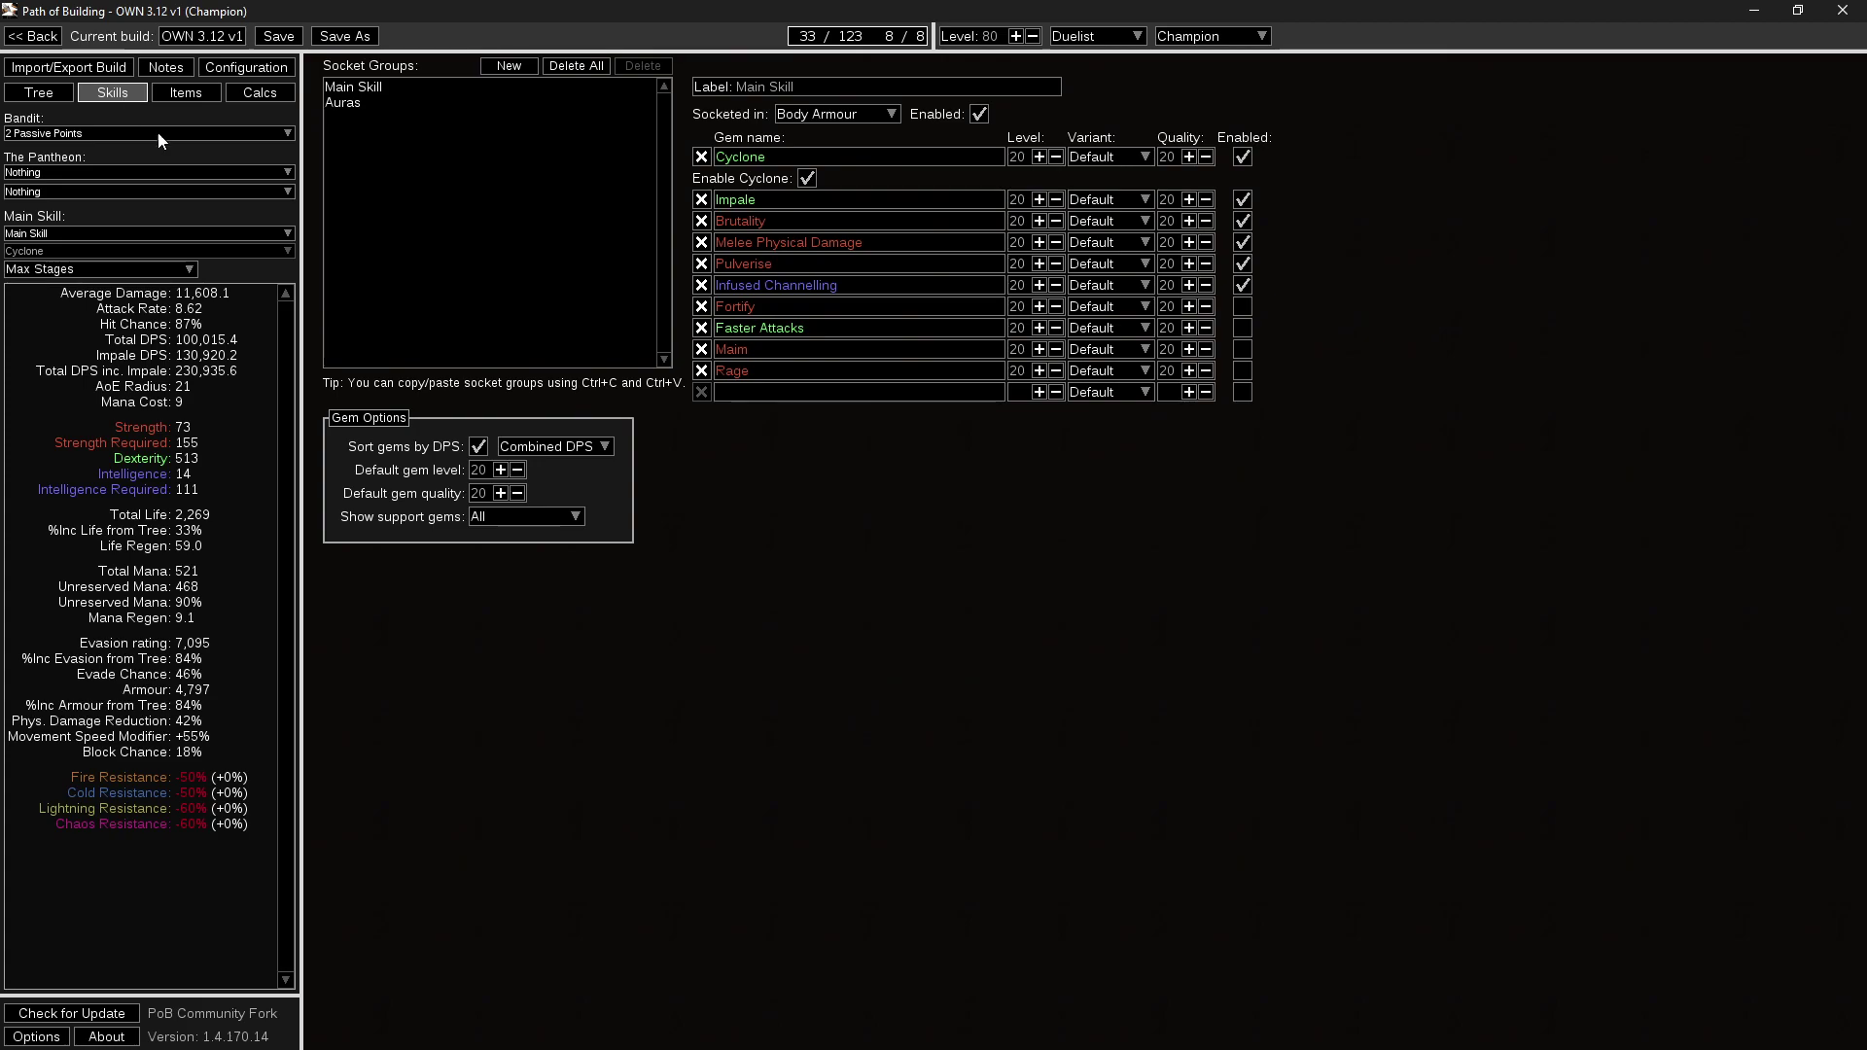
mouse_move(1251, 308)
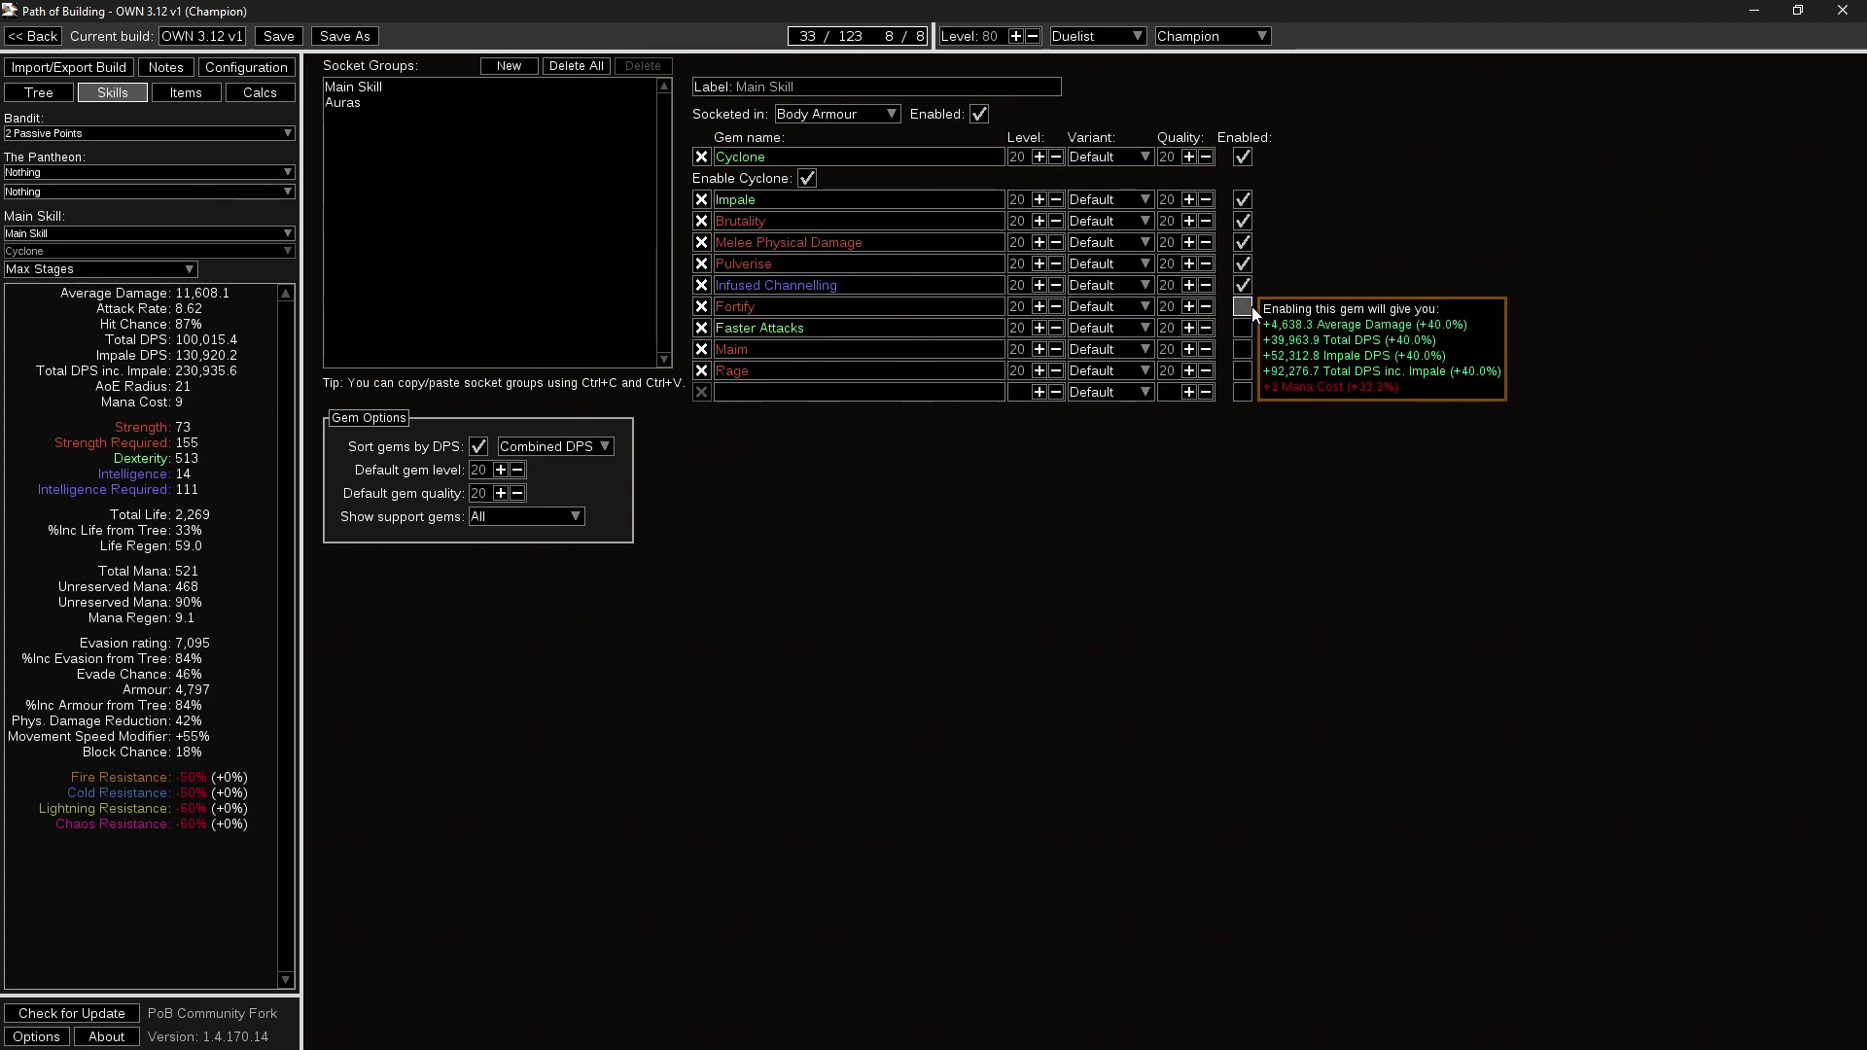
left_click(1250, 307)
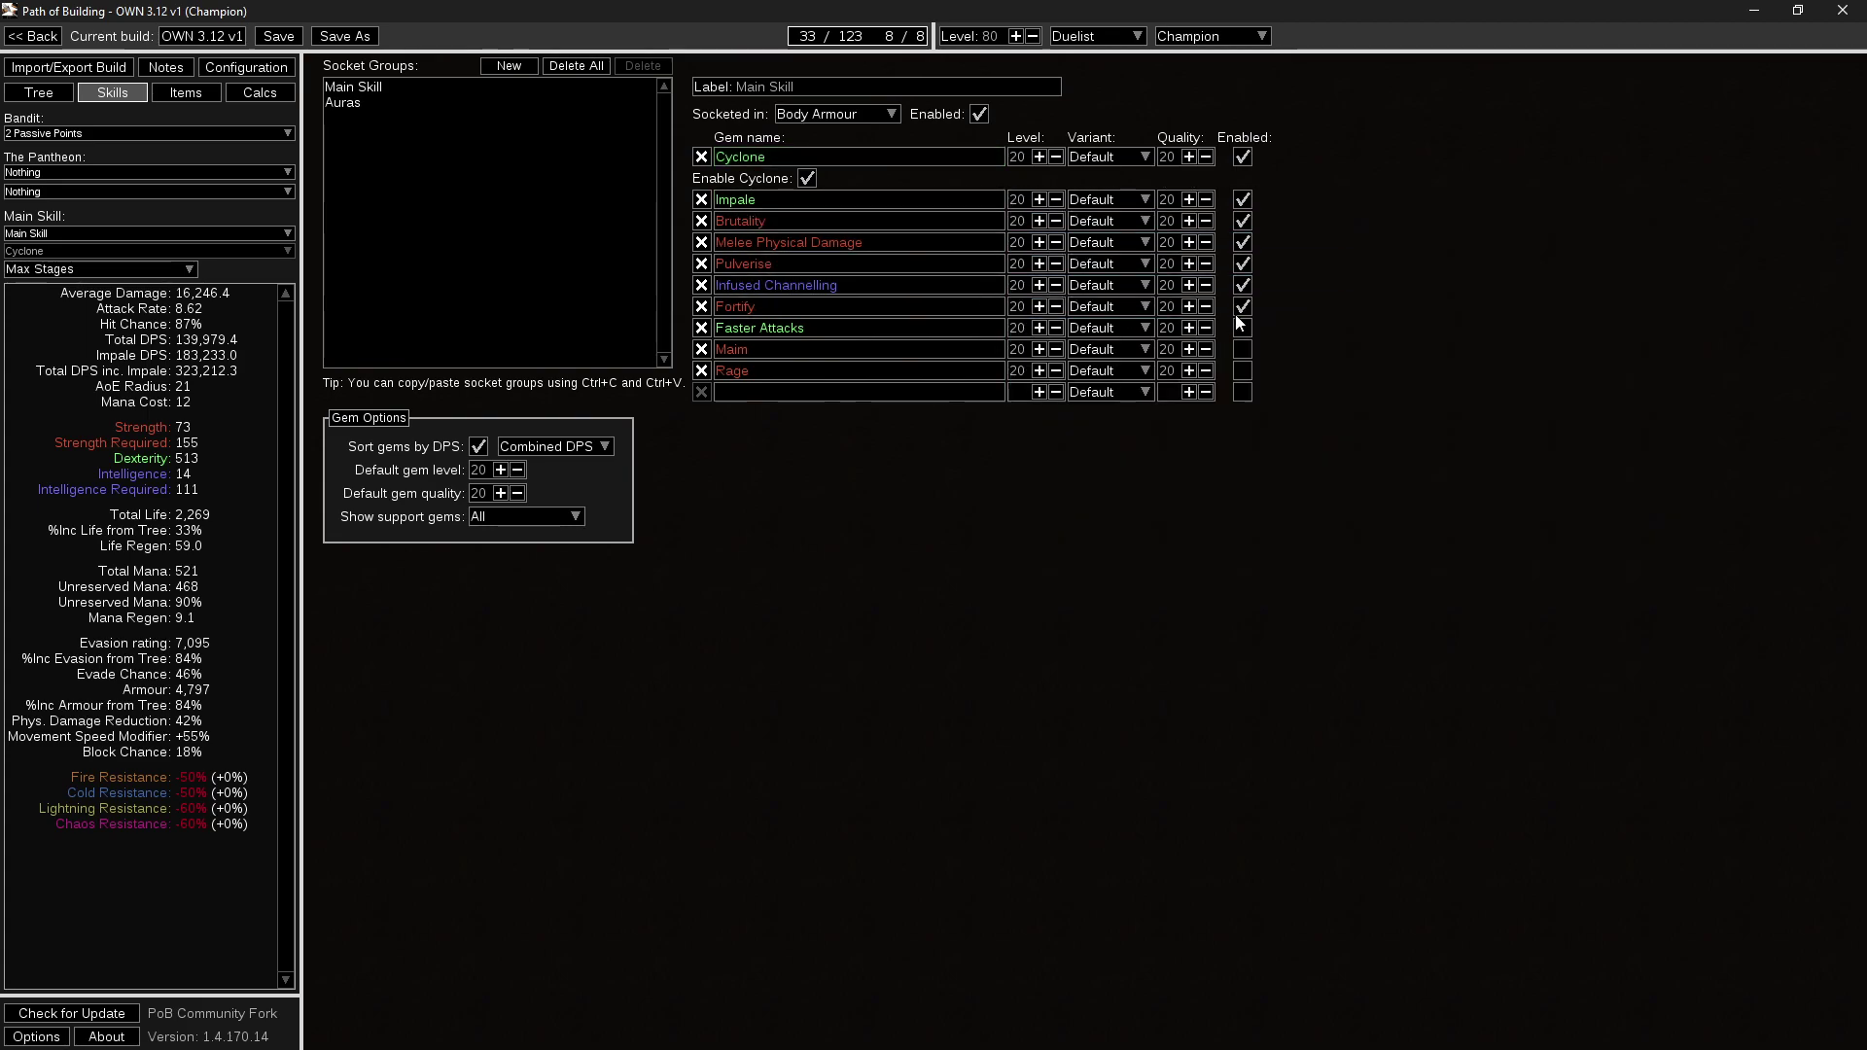
left_click(1244, 308)
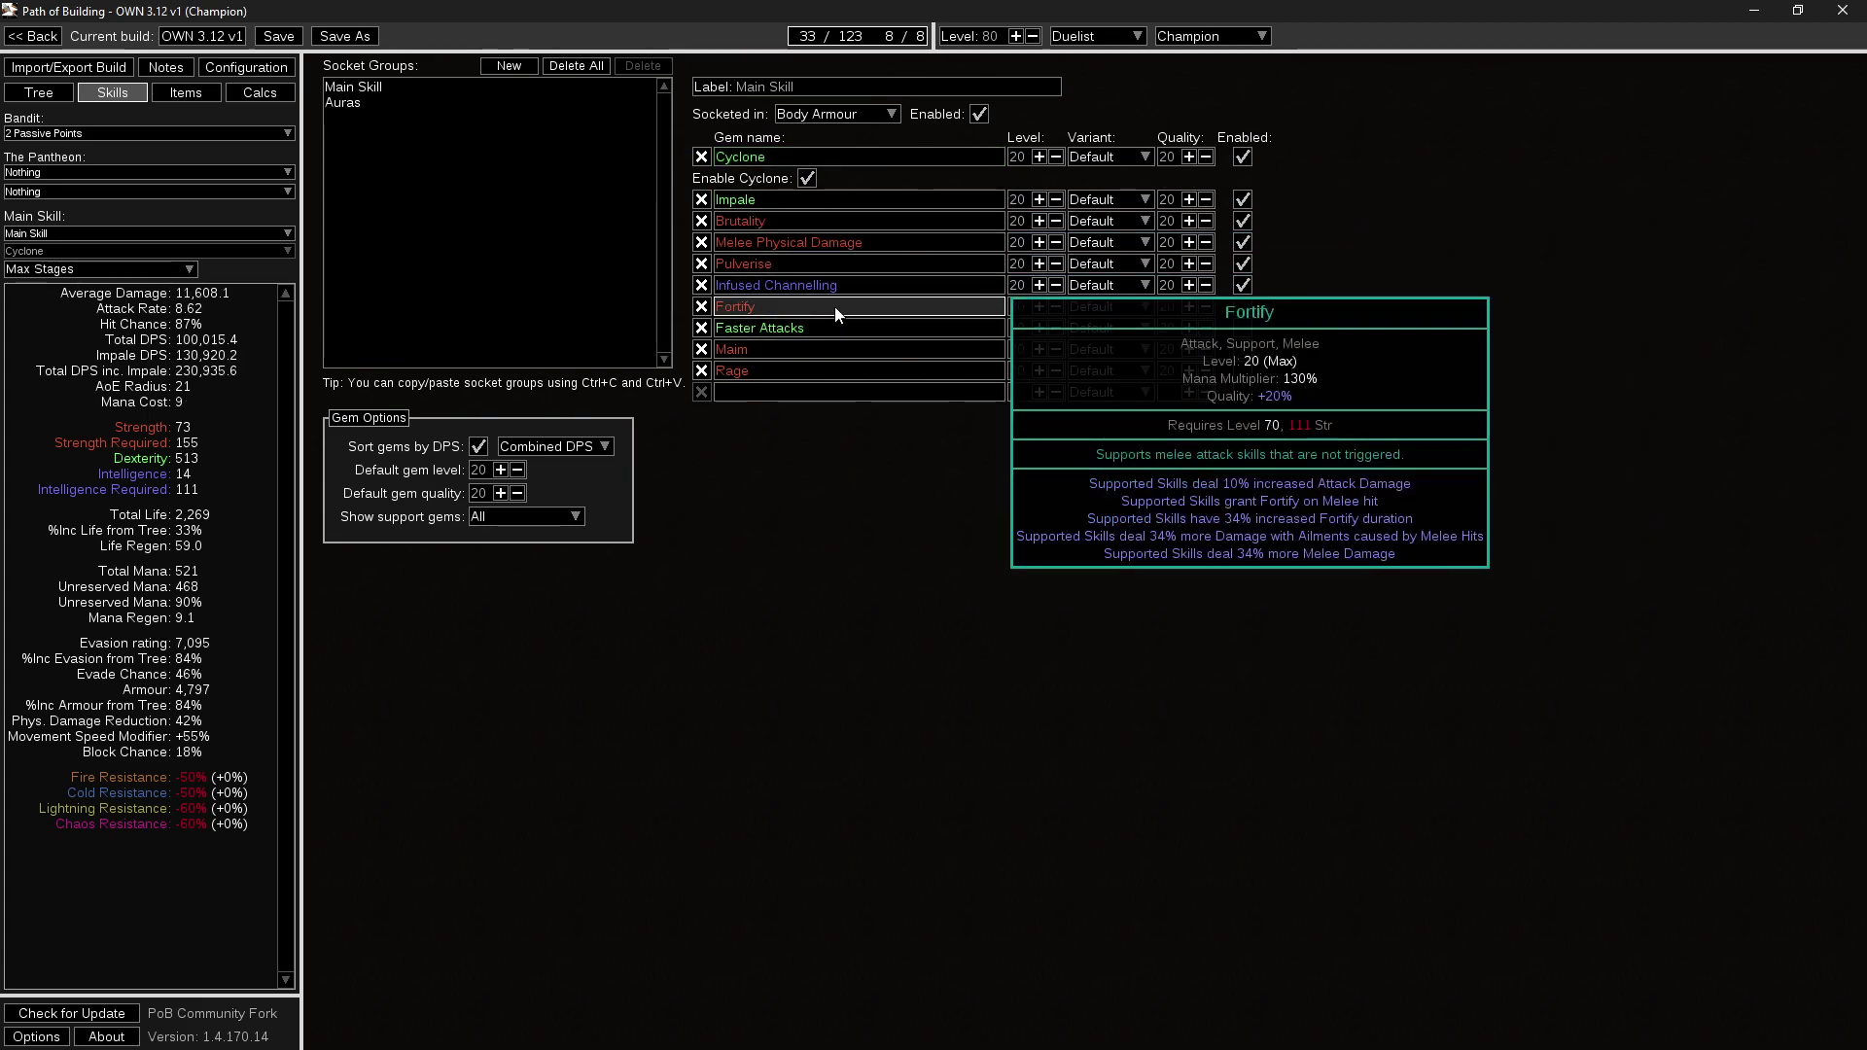
Remove the disabled Fortify, Faster Attacks, Maim and Rage supports from the Main Skill socket group.
left_click(701, 306)
left_click(701, 307)
left_click(708, 308)
left_click(707, 308)
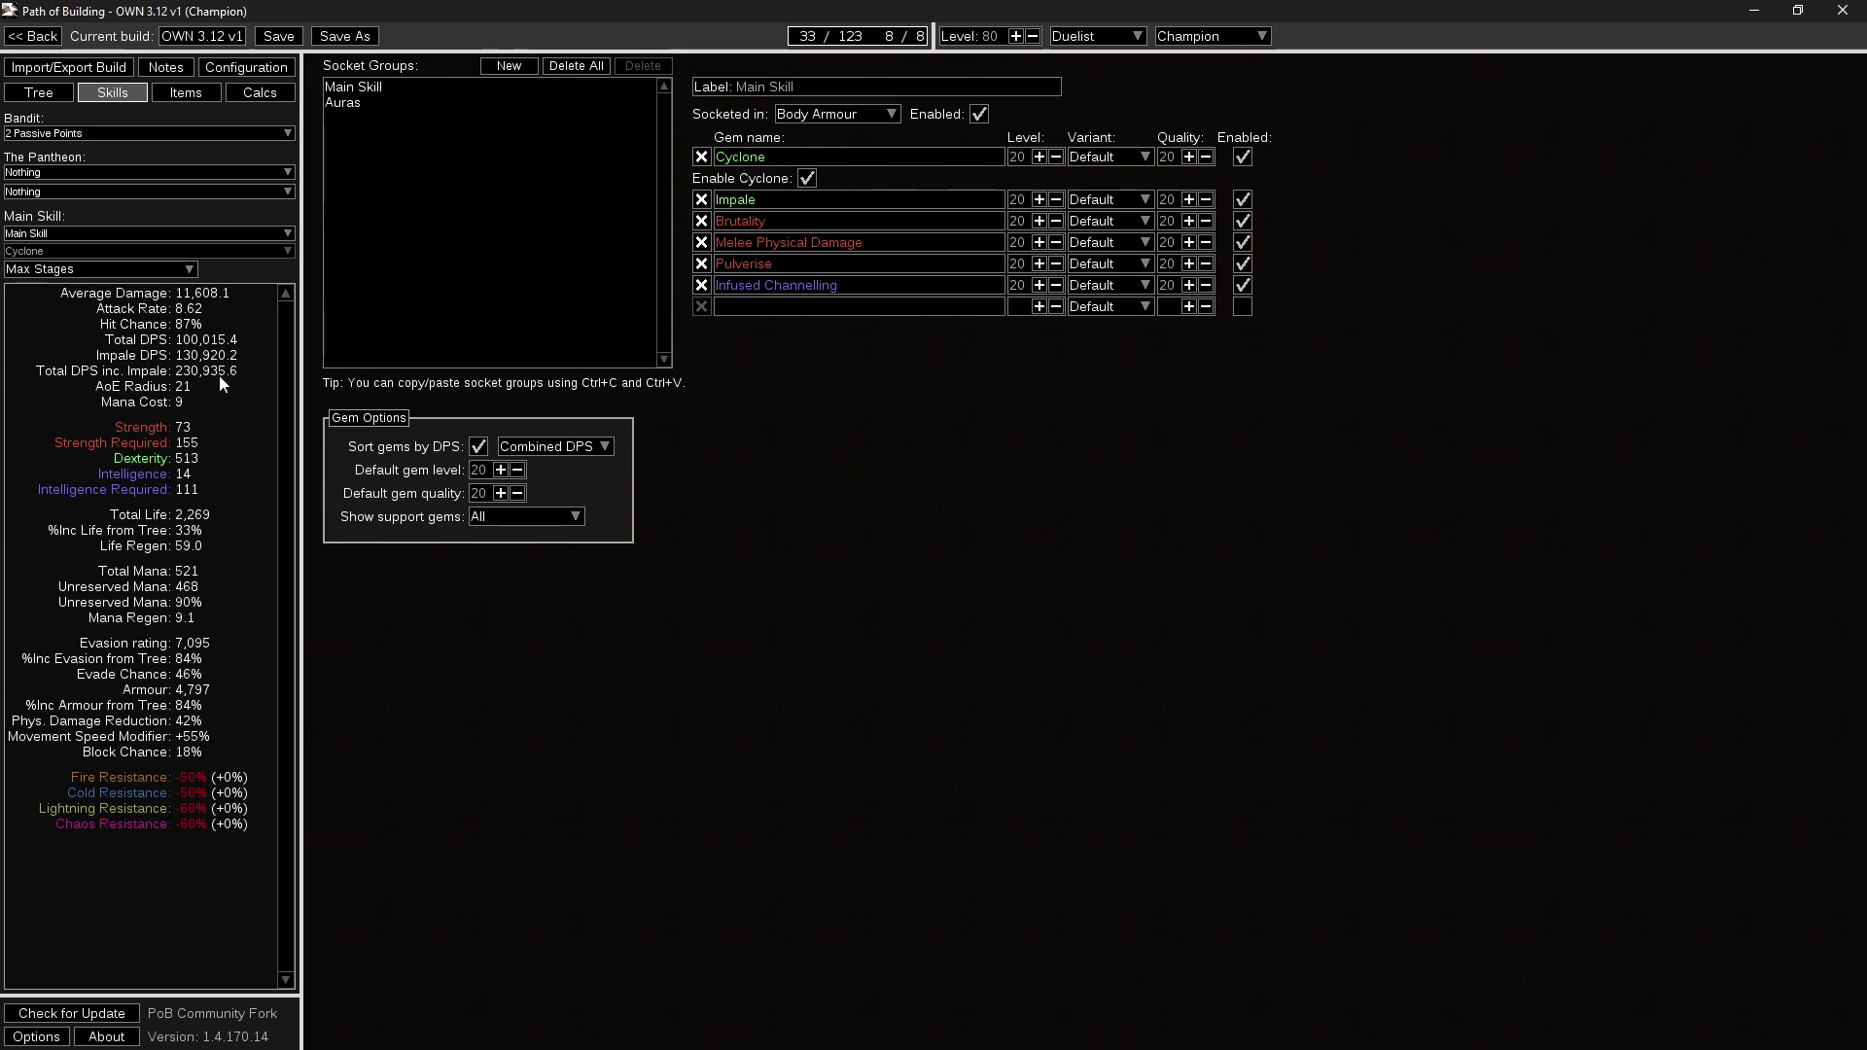
Review the allocated passive tree from the Duelist start through the jewel radius to the outer cluster jewel socket.
left_click(166, 96)
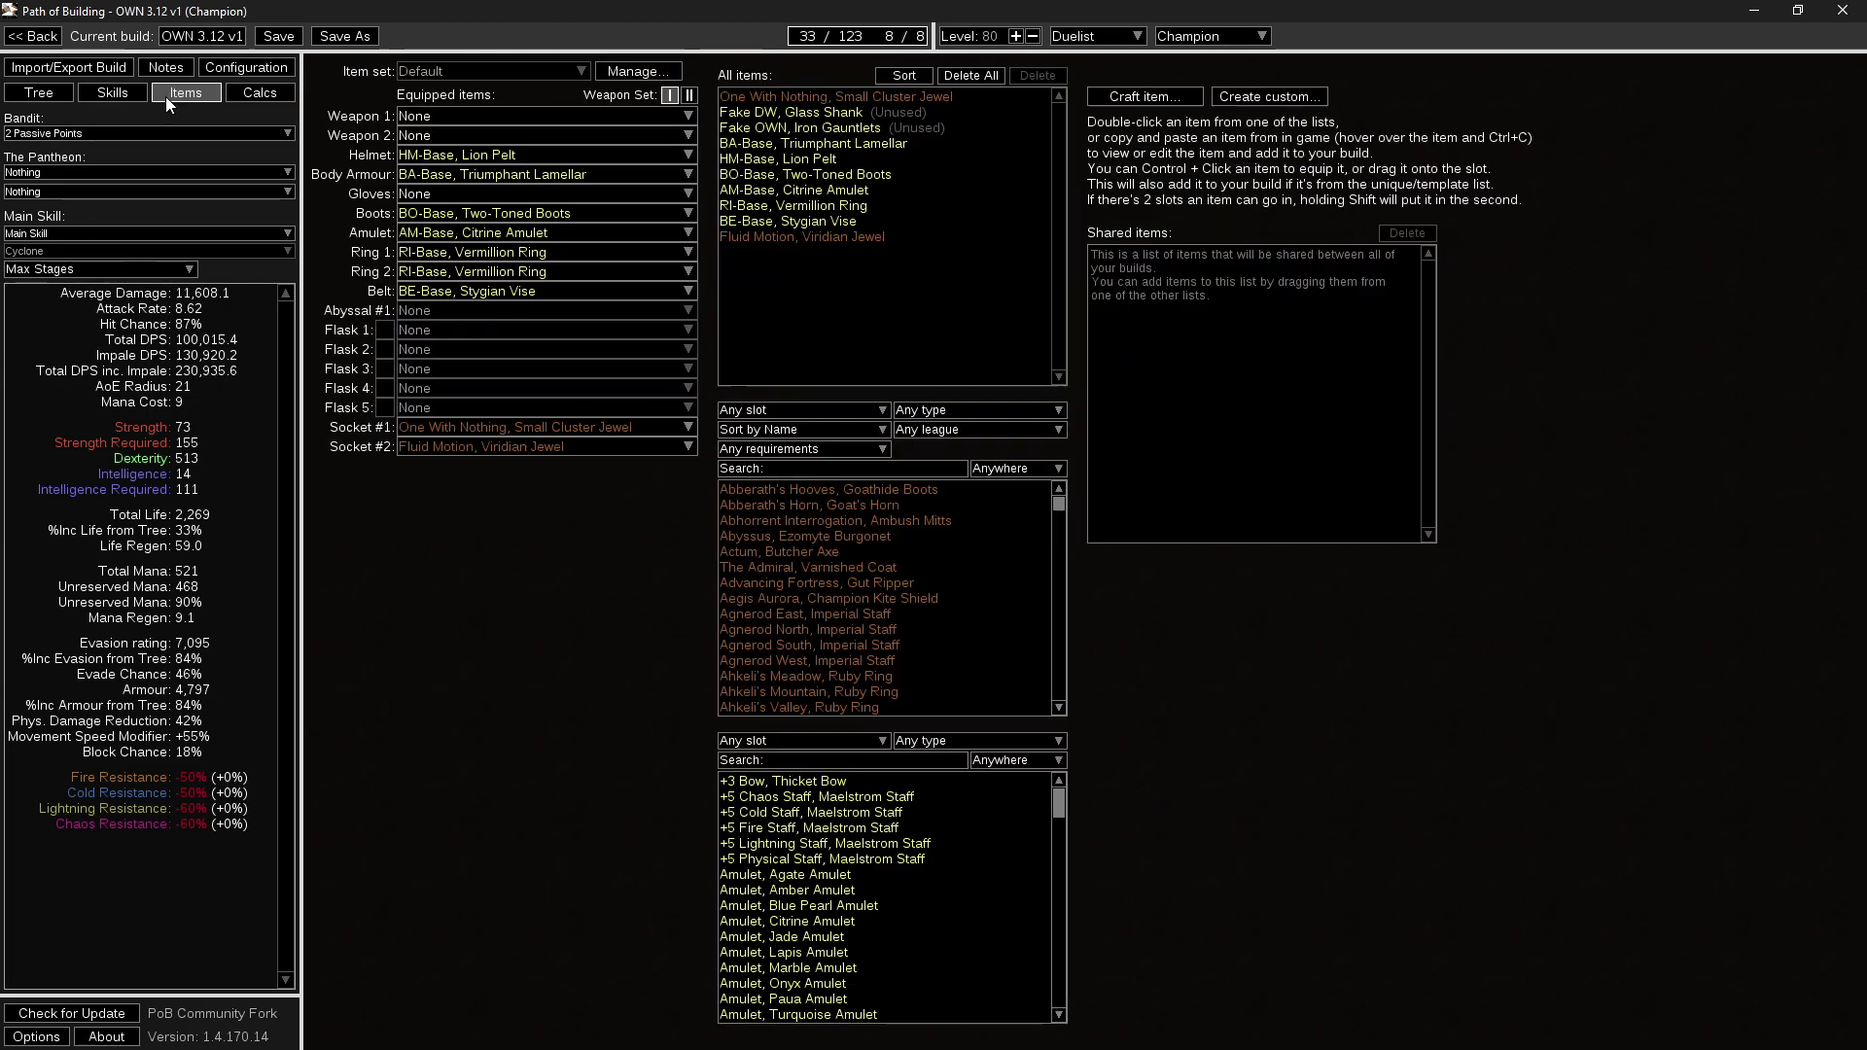
left_click(43, 93)
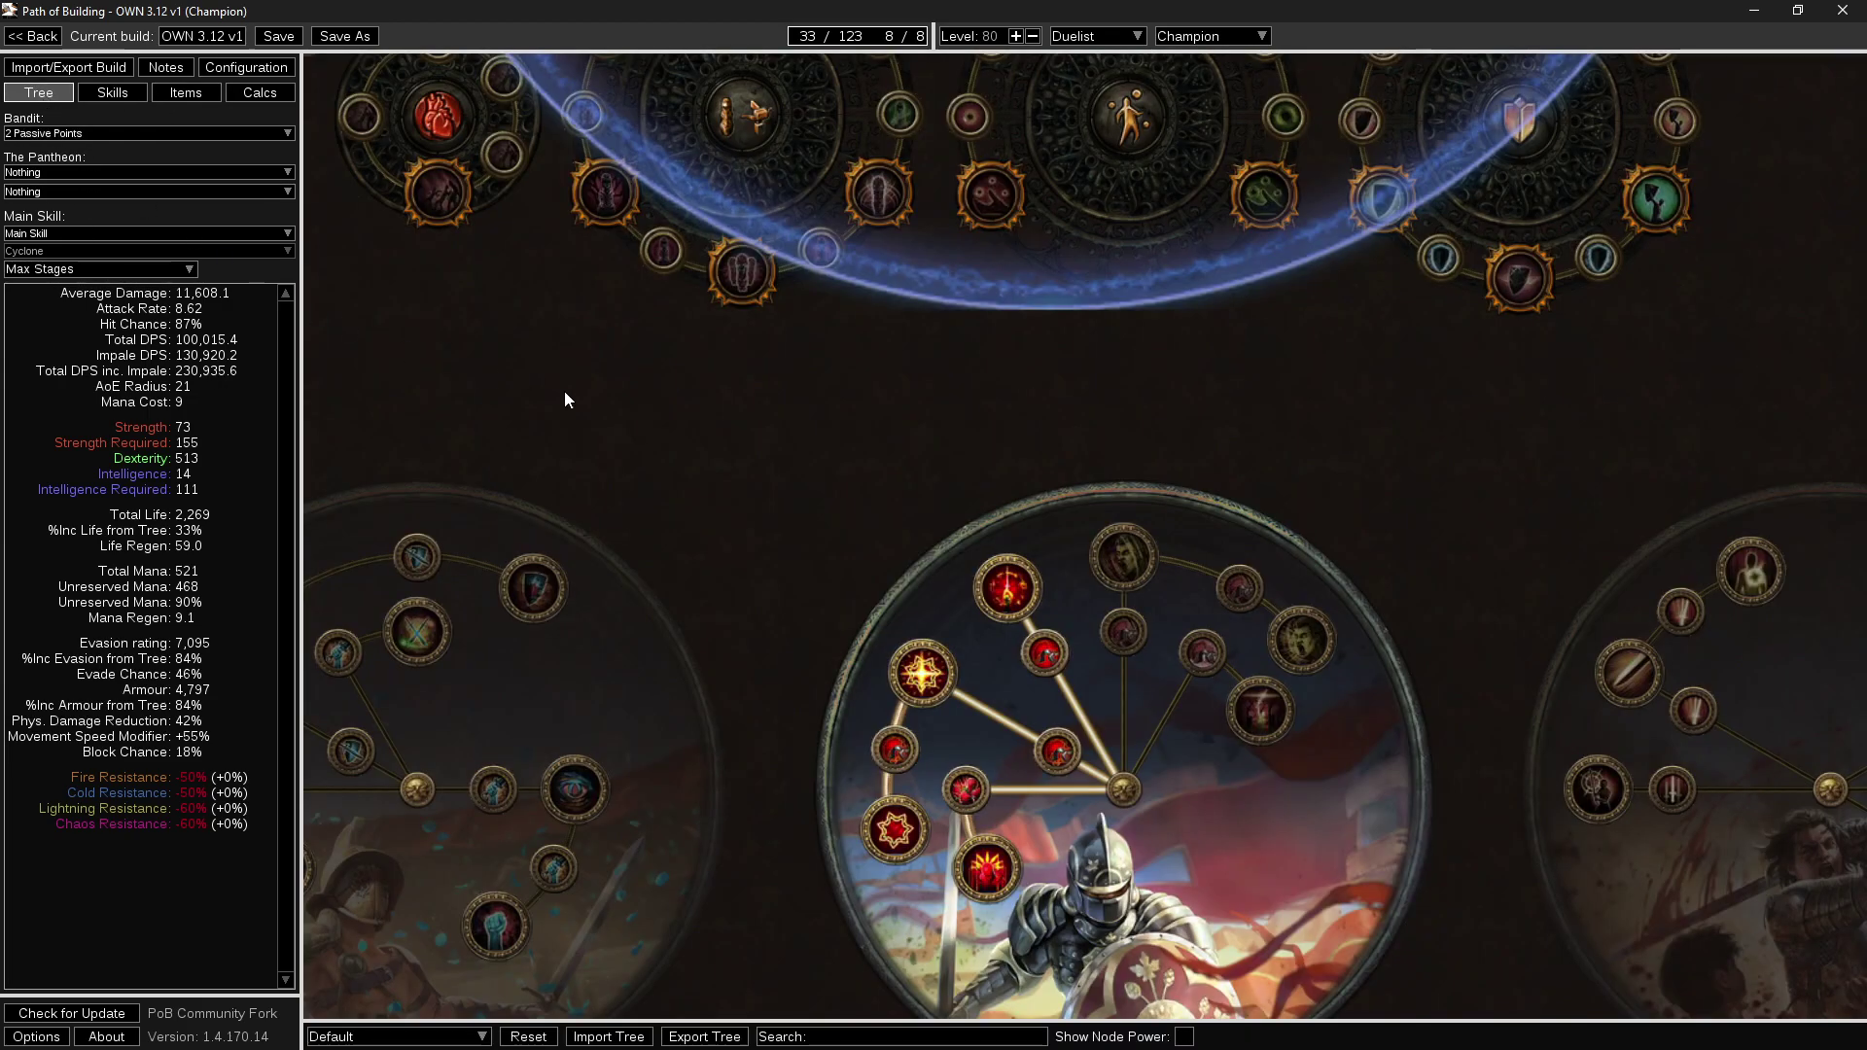
scroll(612, 438, "down", 3)
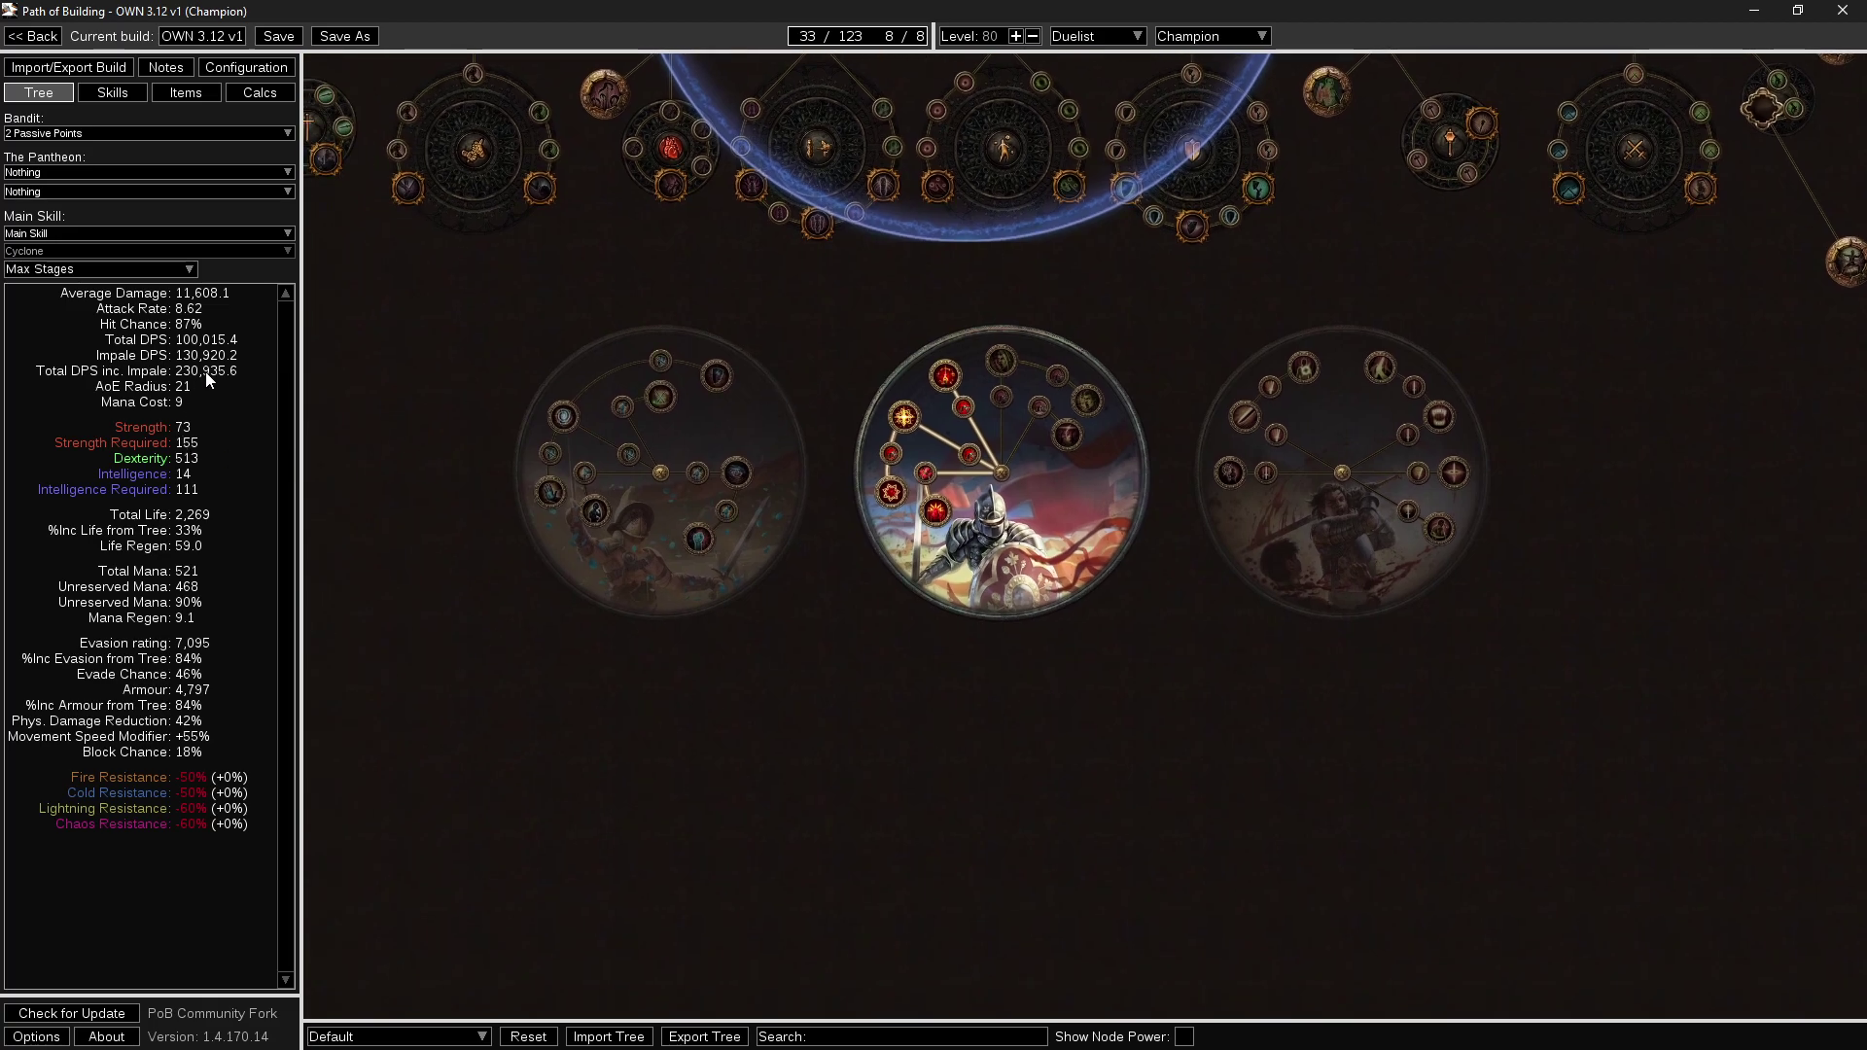
scroll(462, 313, "down", 4)
left_click_drag(510, 334, 864, 574)
left_click_drag(946, 344, 956, 442)
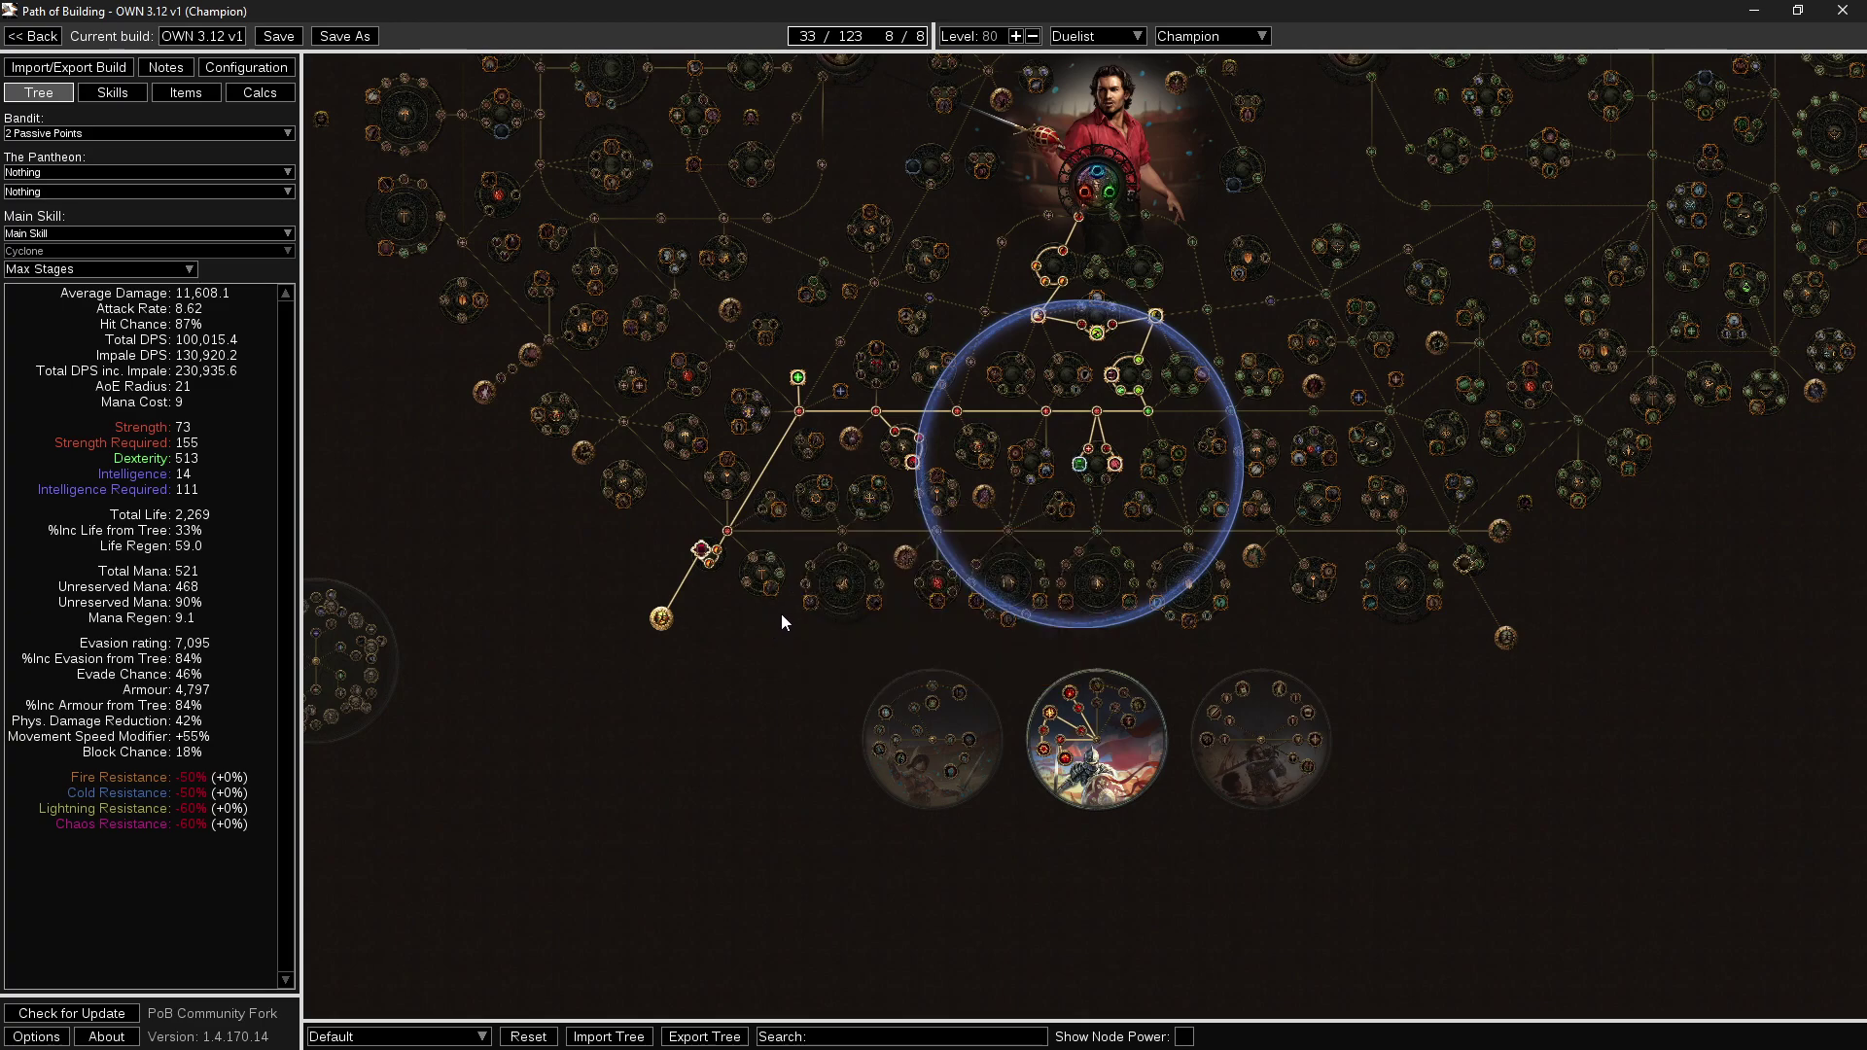
left_click_drag(762, 622, 844, 702)
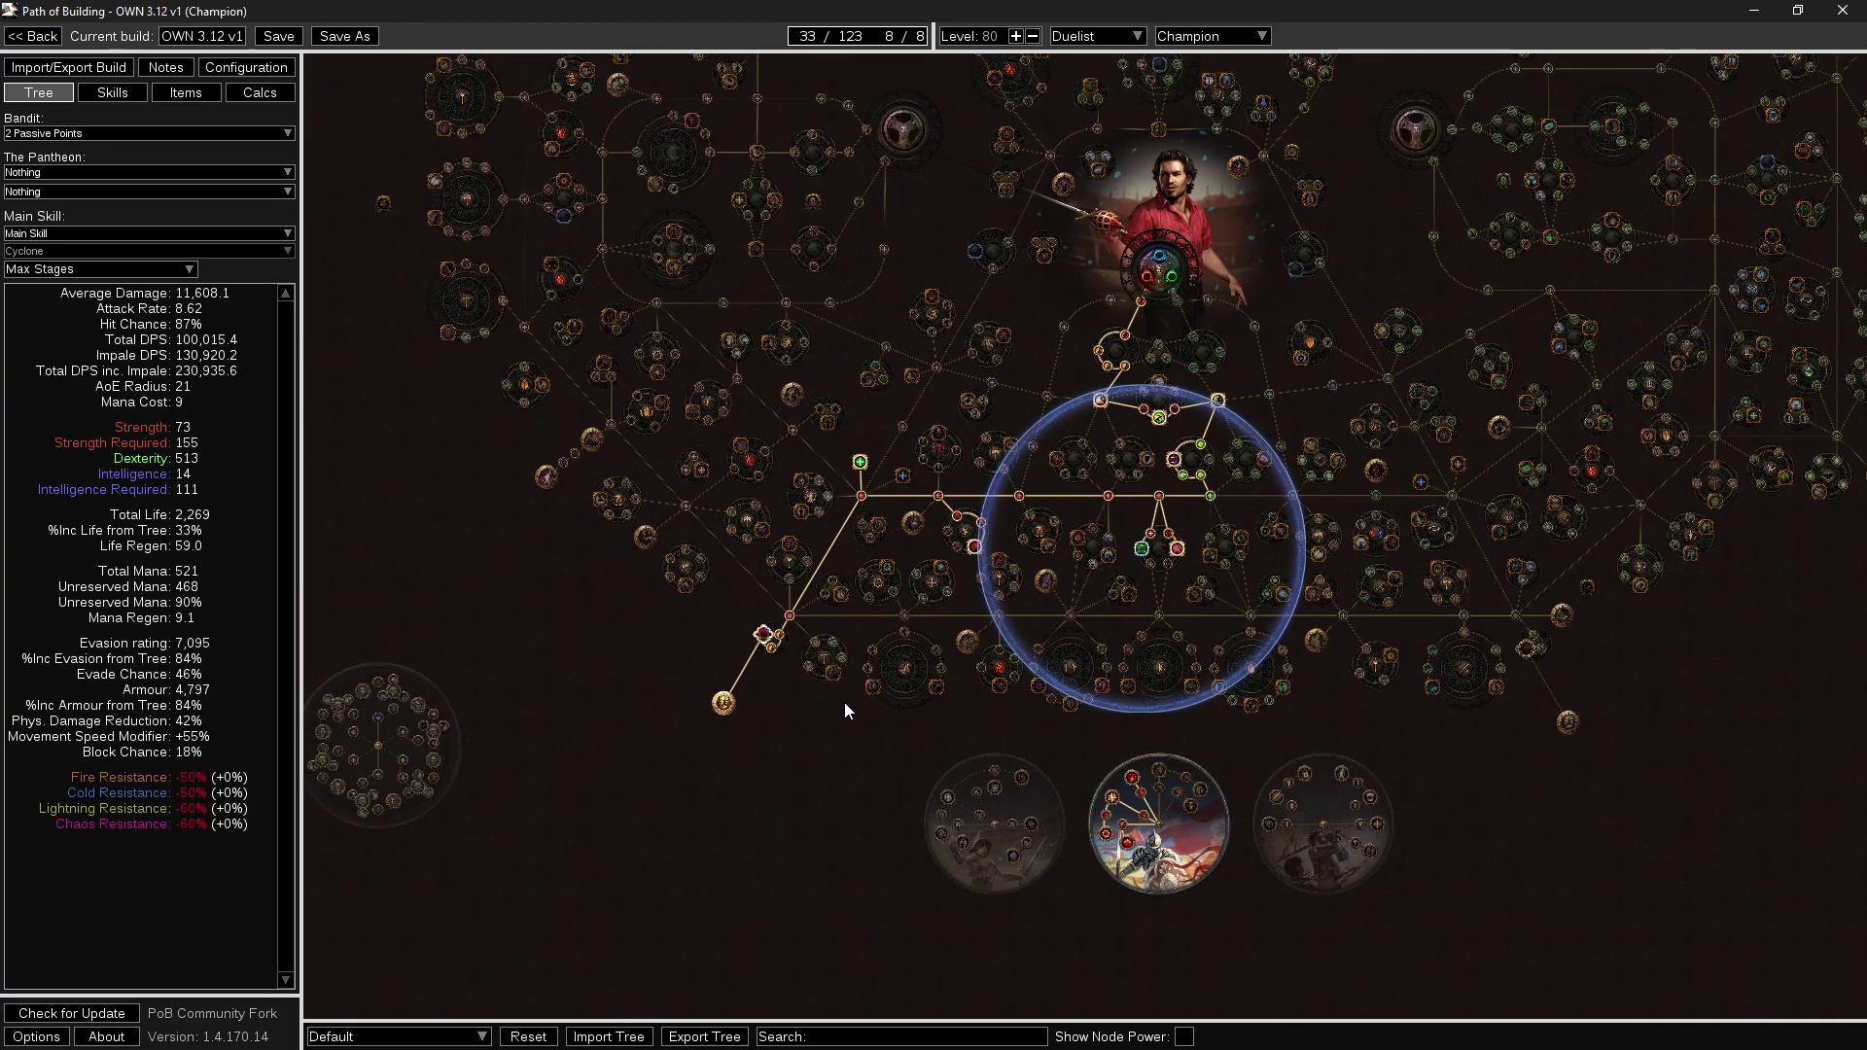
left_click_drag(918, 767, 828, 777)
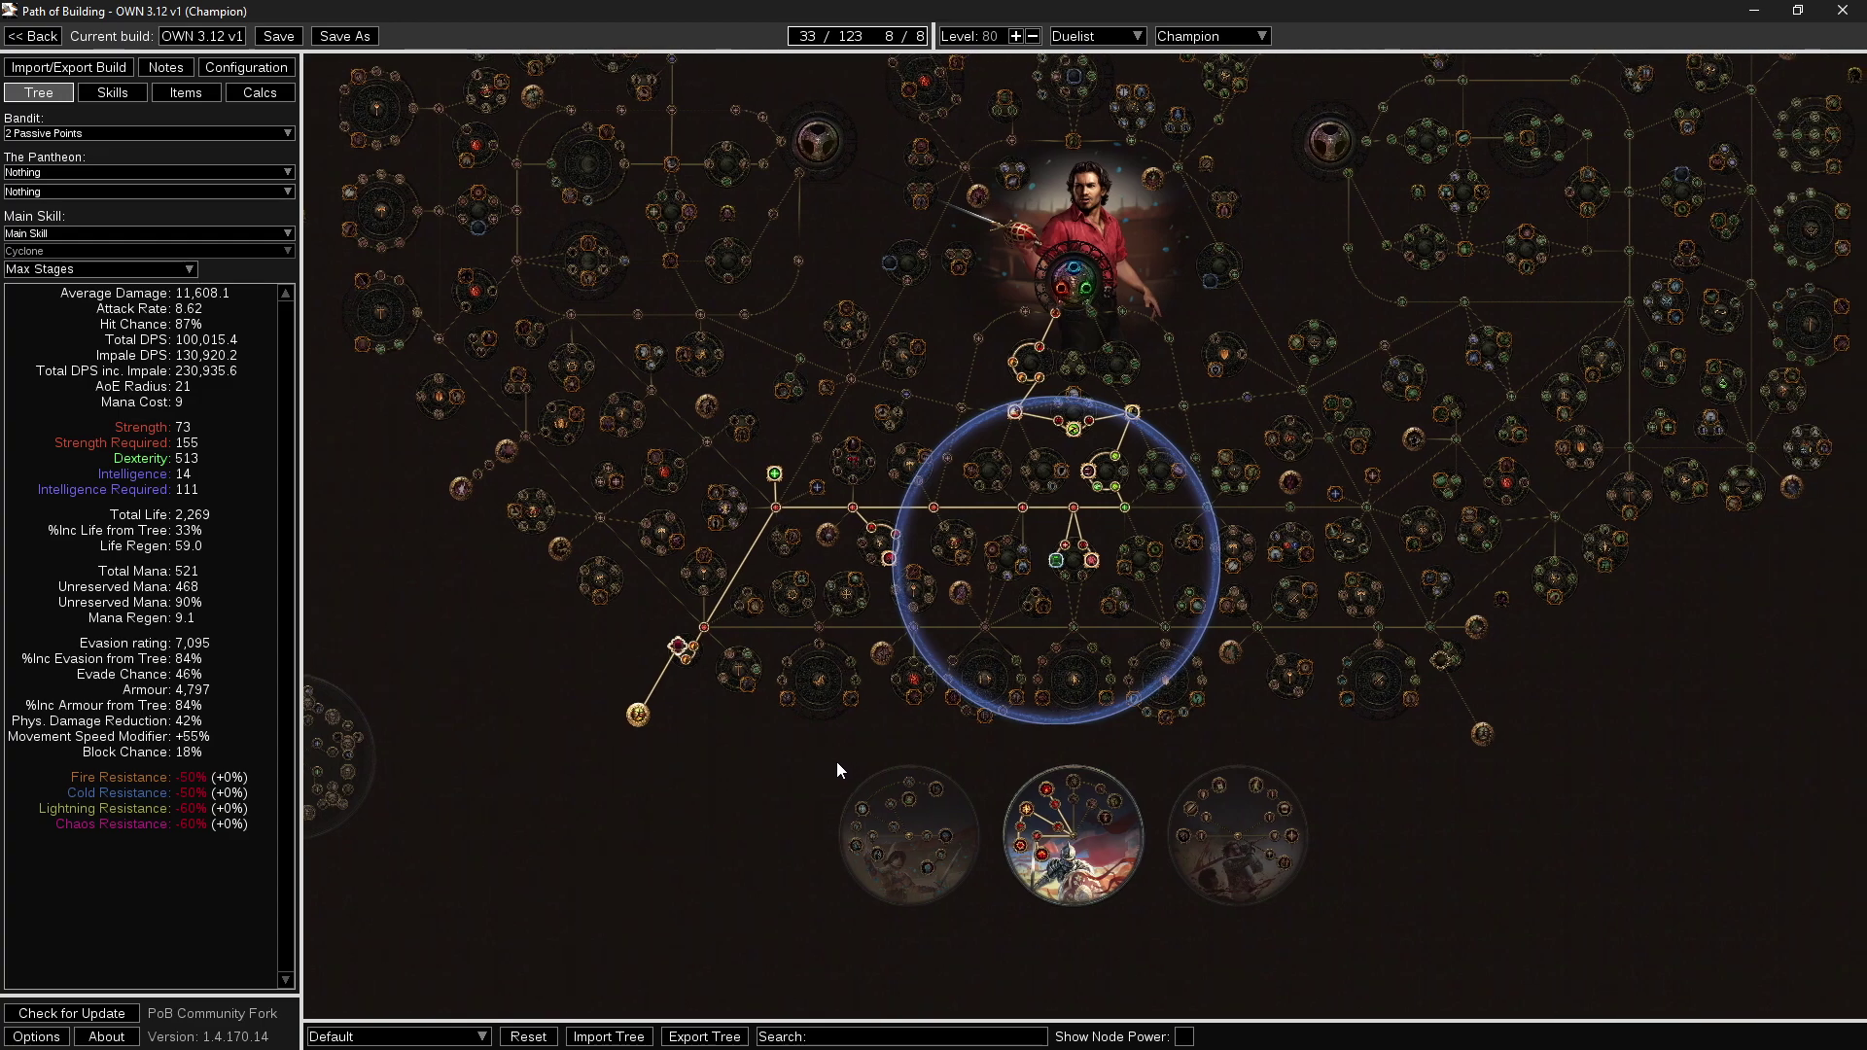
left_click_drag(840, 704, 701, 684)
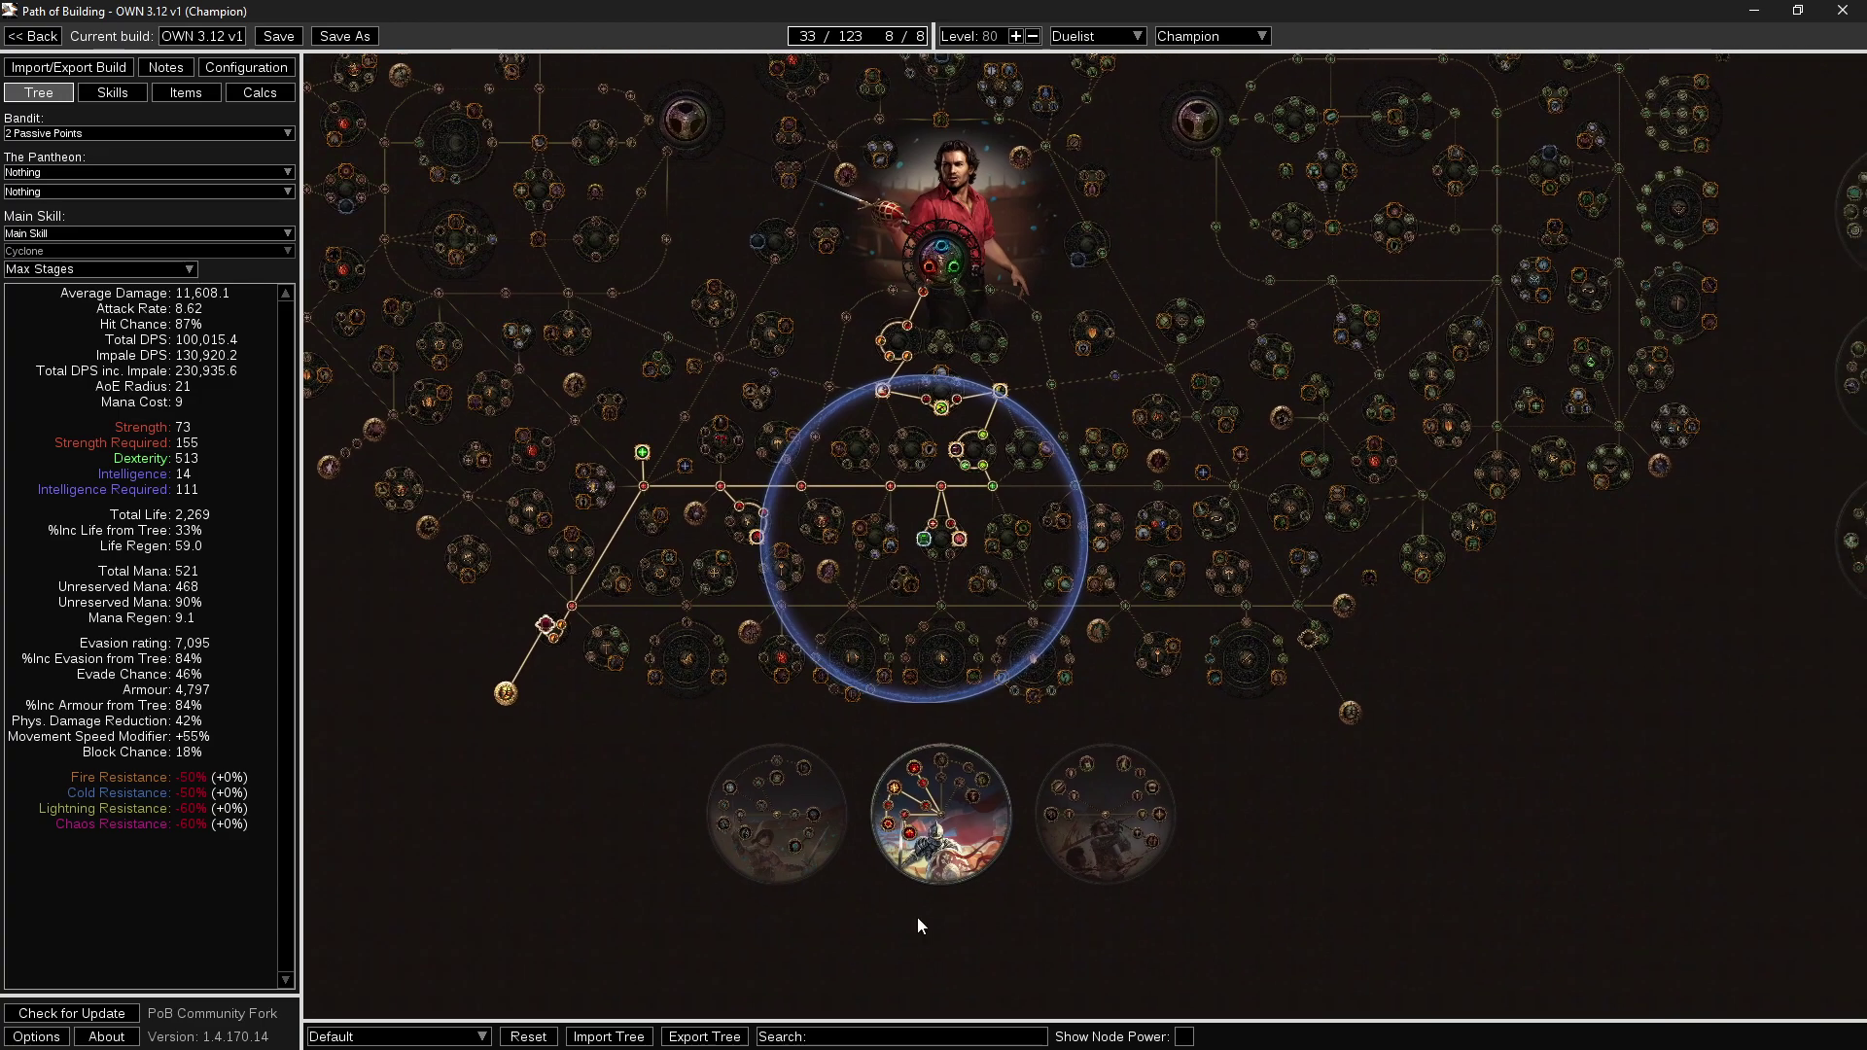
Turn on the node power display for the passive tree and rate nodes by Impale + Total DPS.
left_click(1183, 1037)
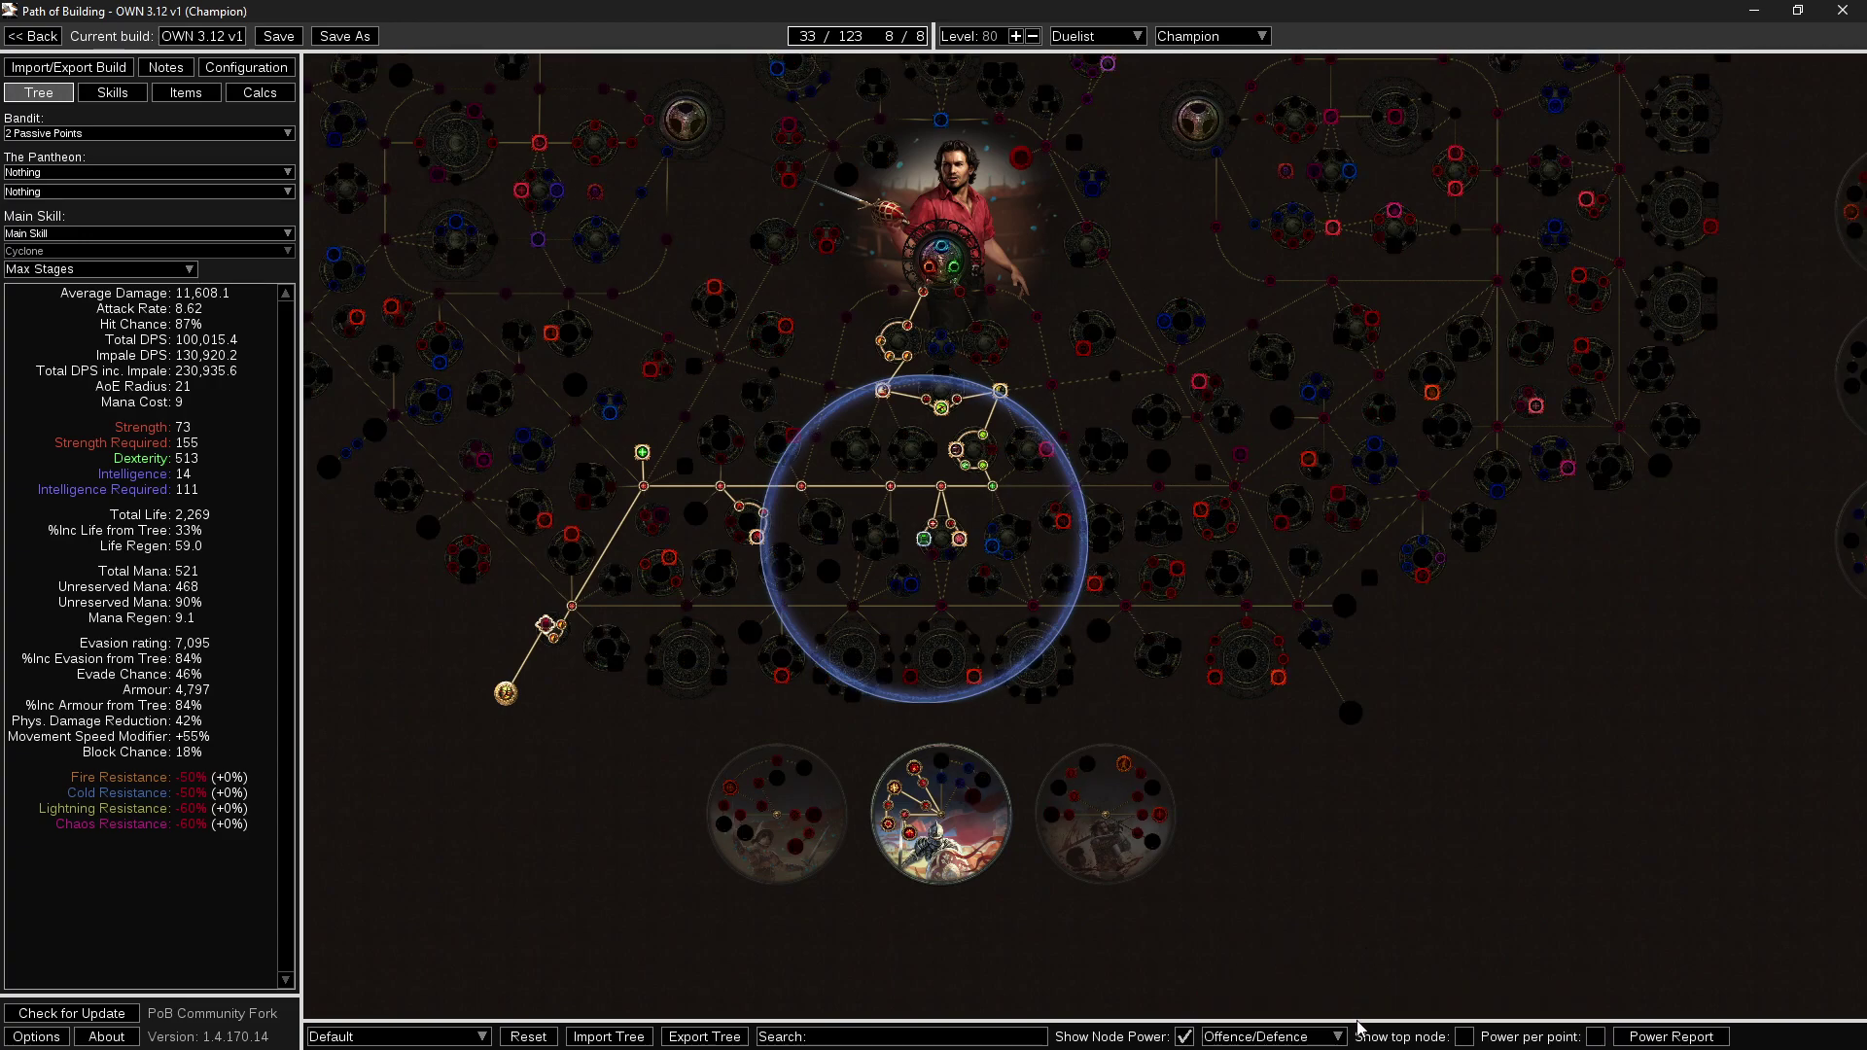
left_click_drag(1133, 720, 1151, 791)
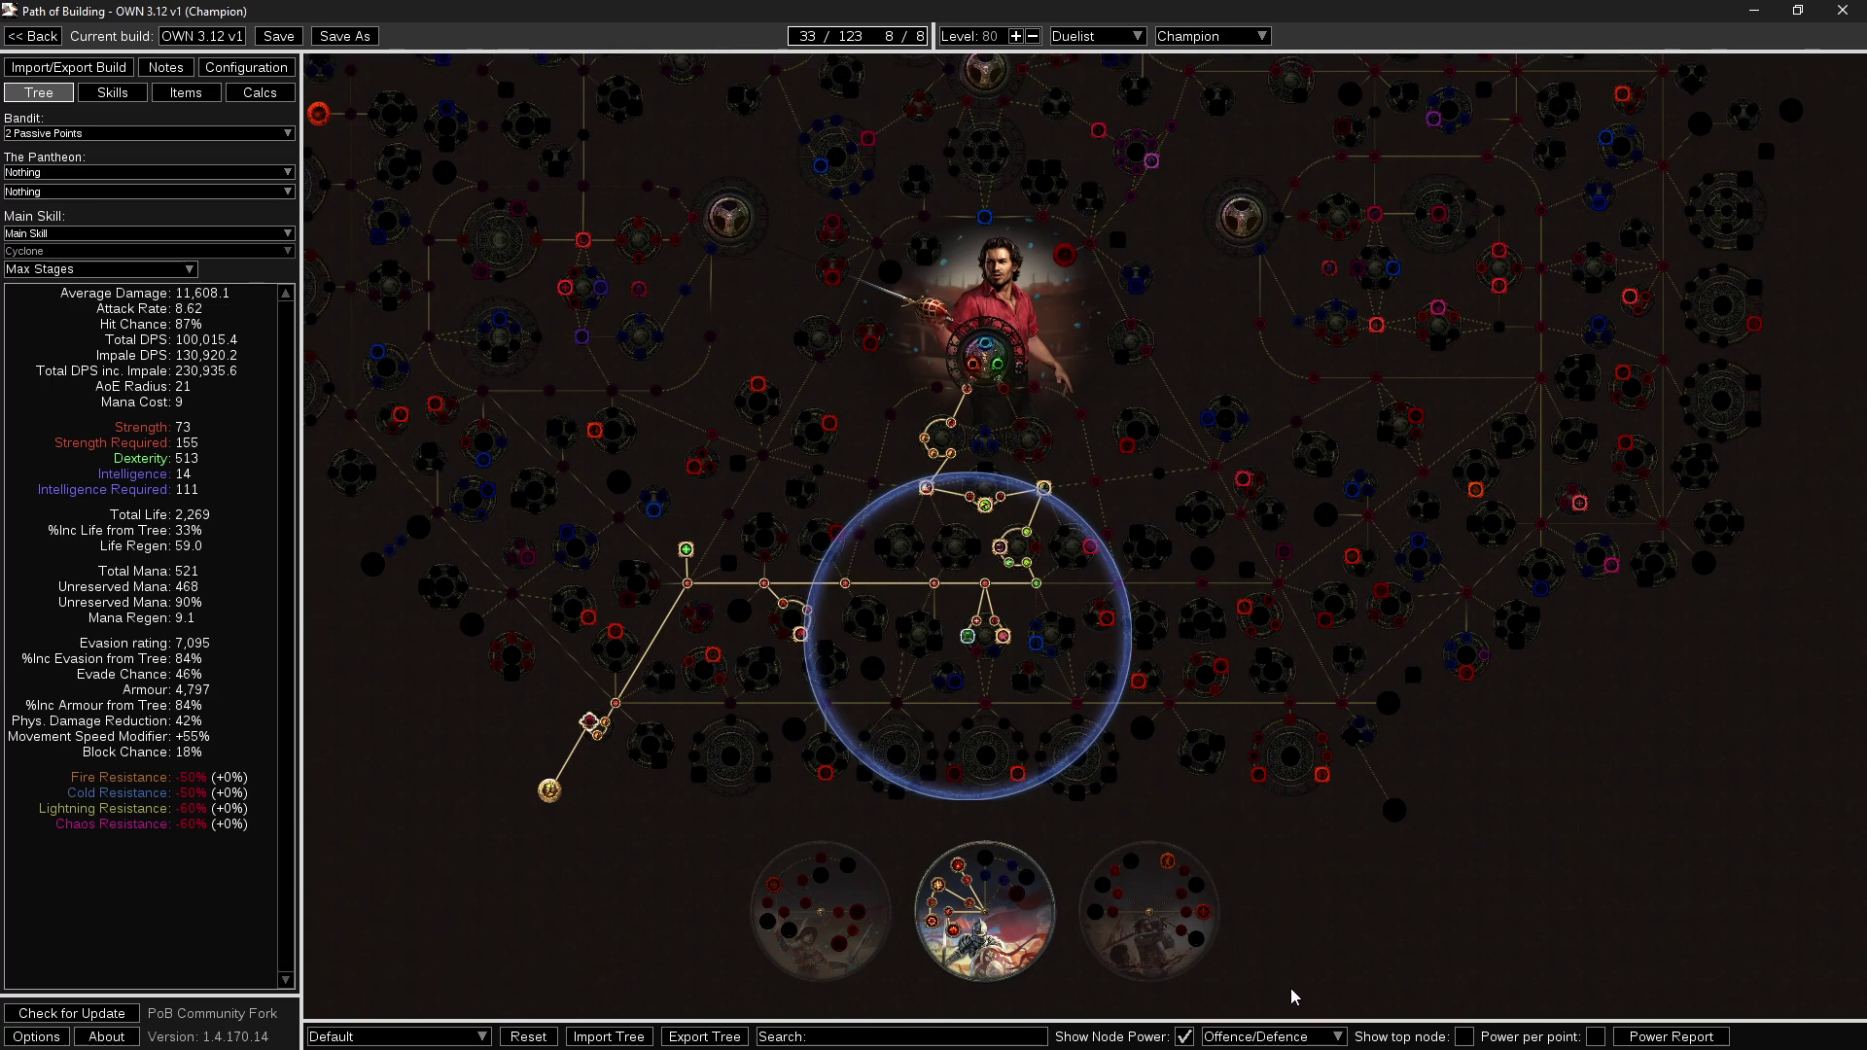
left_click(1296, 1037)
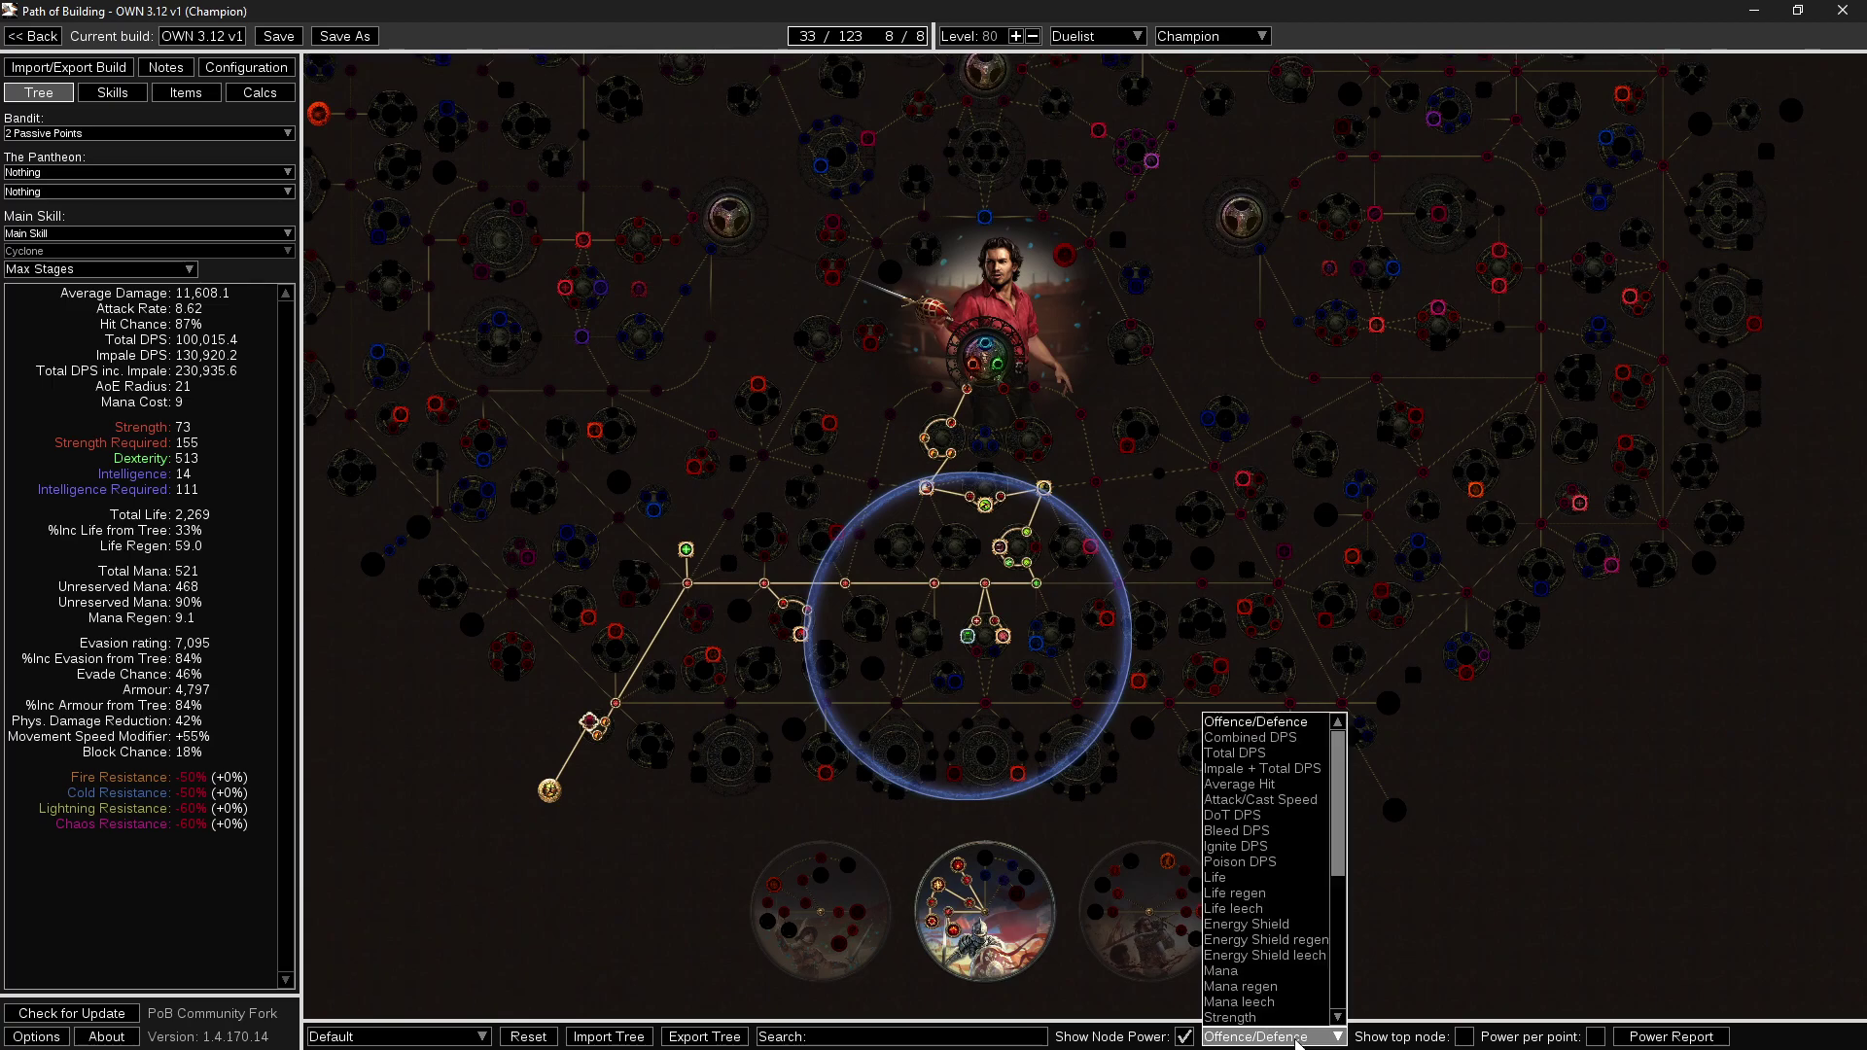
left_click(1550, 964)
left_click(1274, 1037)
left_click(1265, 778)
left_click_drag(1499, 834, 1495, 864)
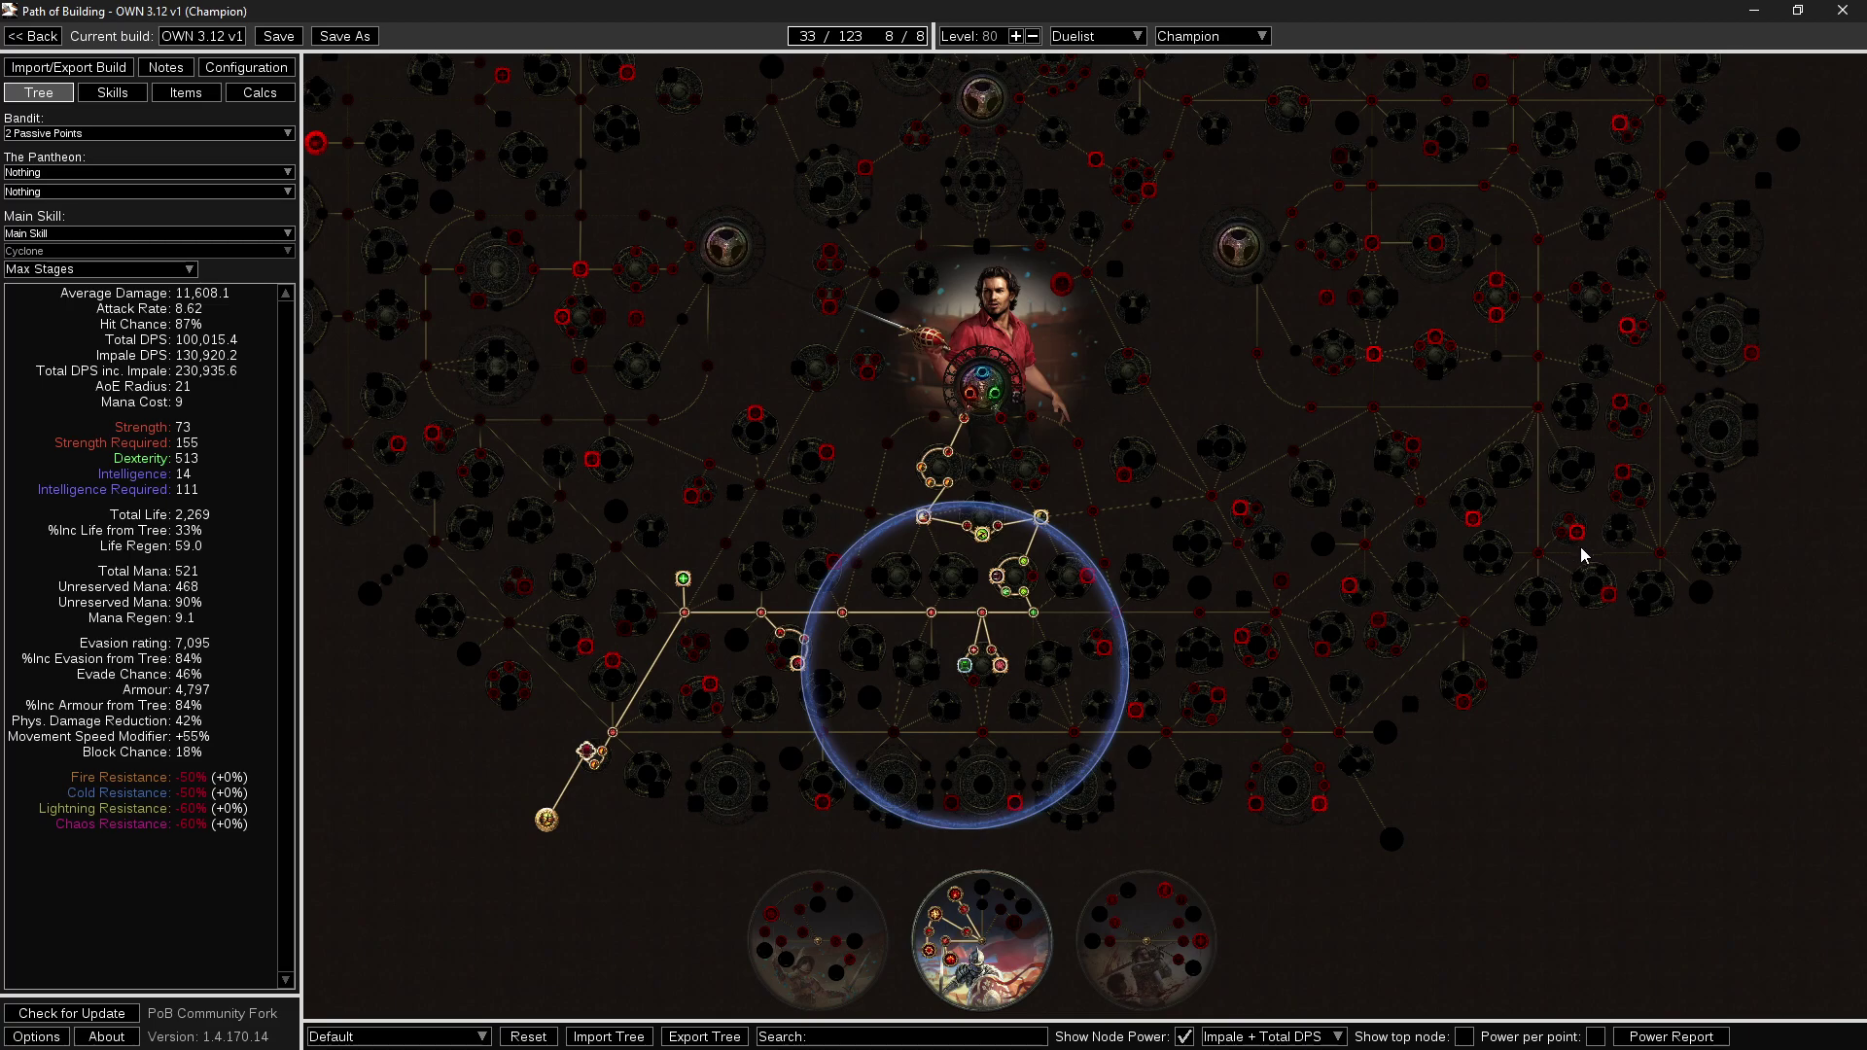
Examine the damage gains of Rampart and the highlighted nodes in the western part of the passive tree.
left_click_drag(1601, 794, 1538, 785)
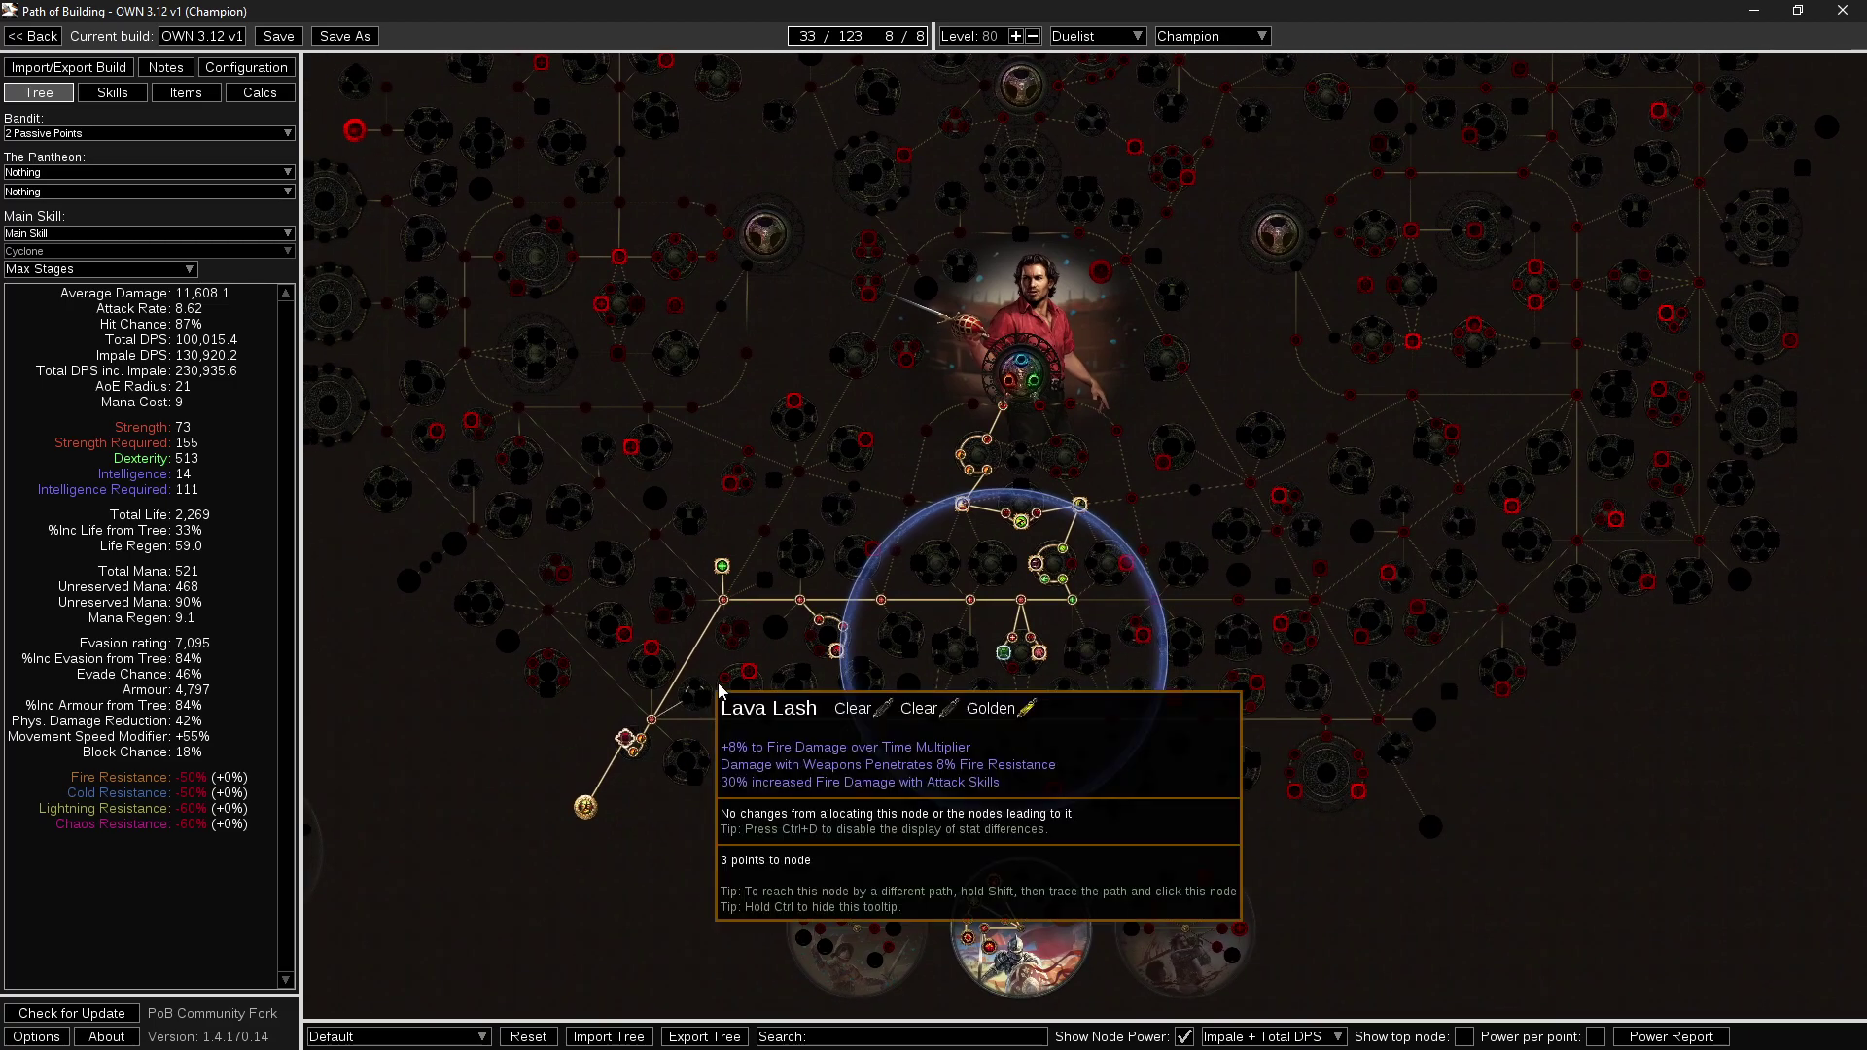
mouse_move(749, 673)
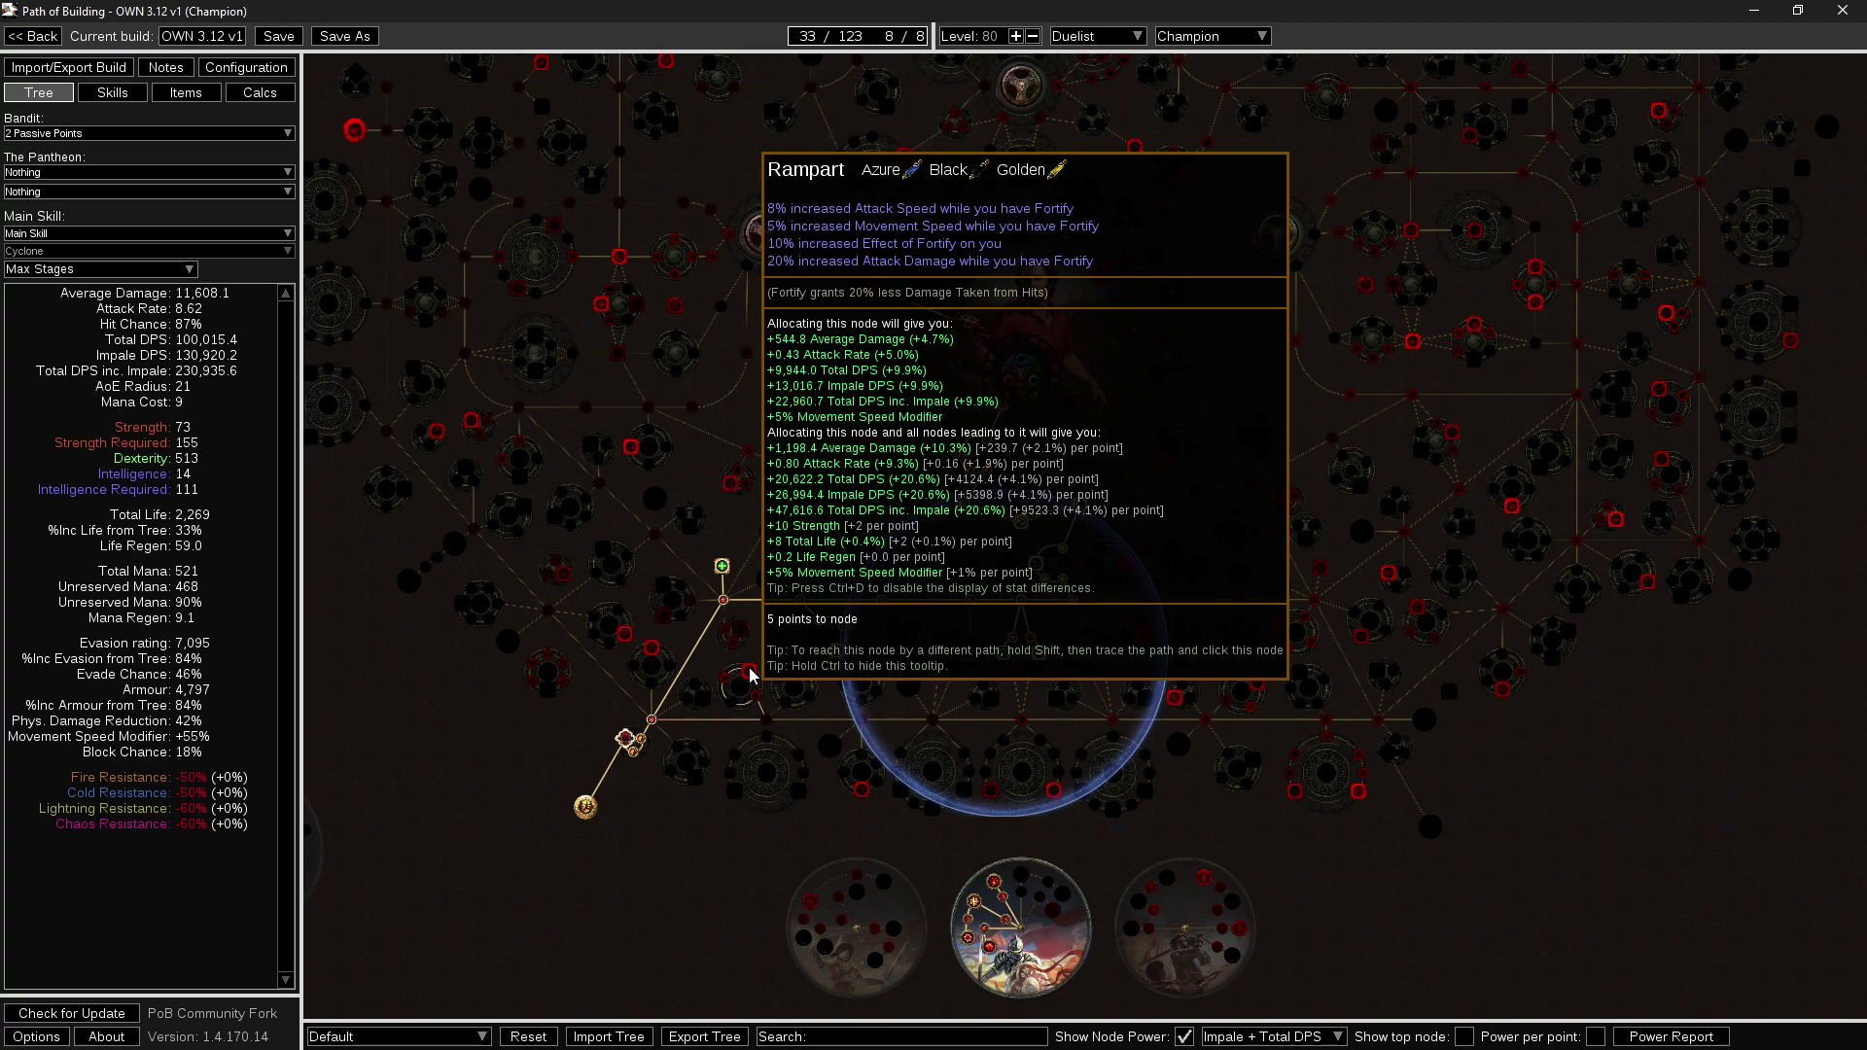
left_click_drag(764, 680, 722, 836)
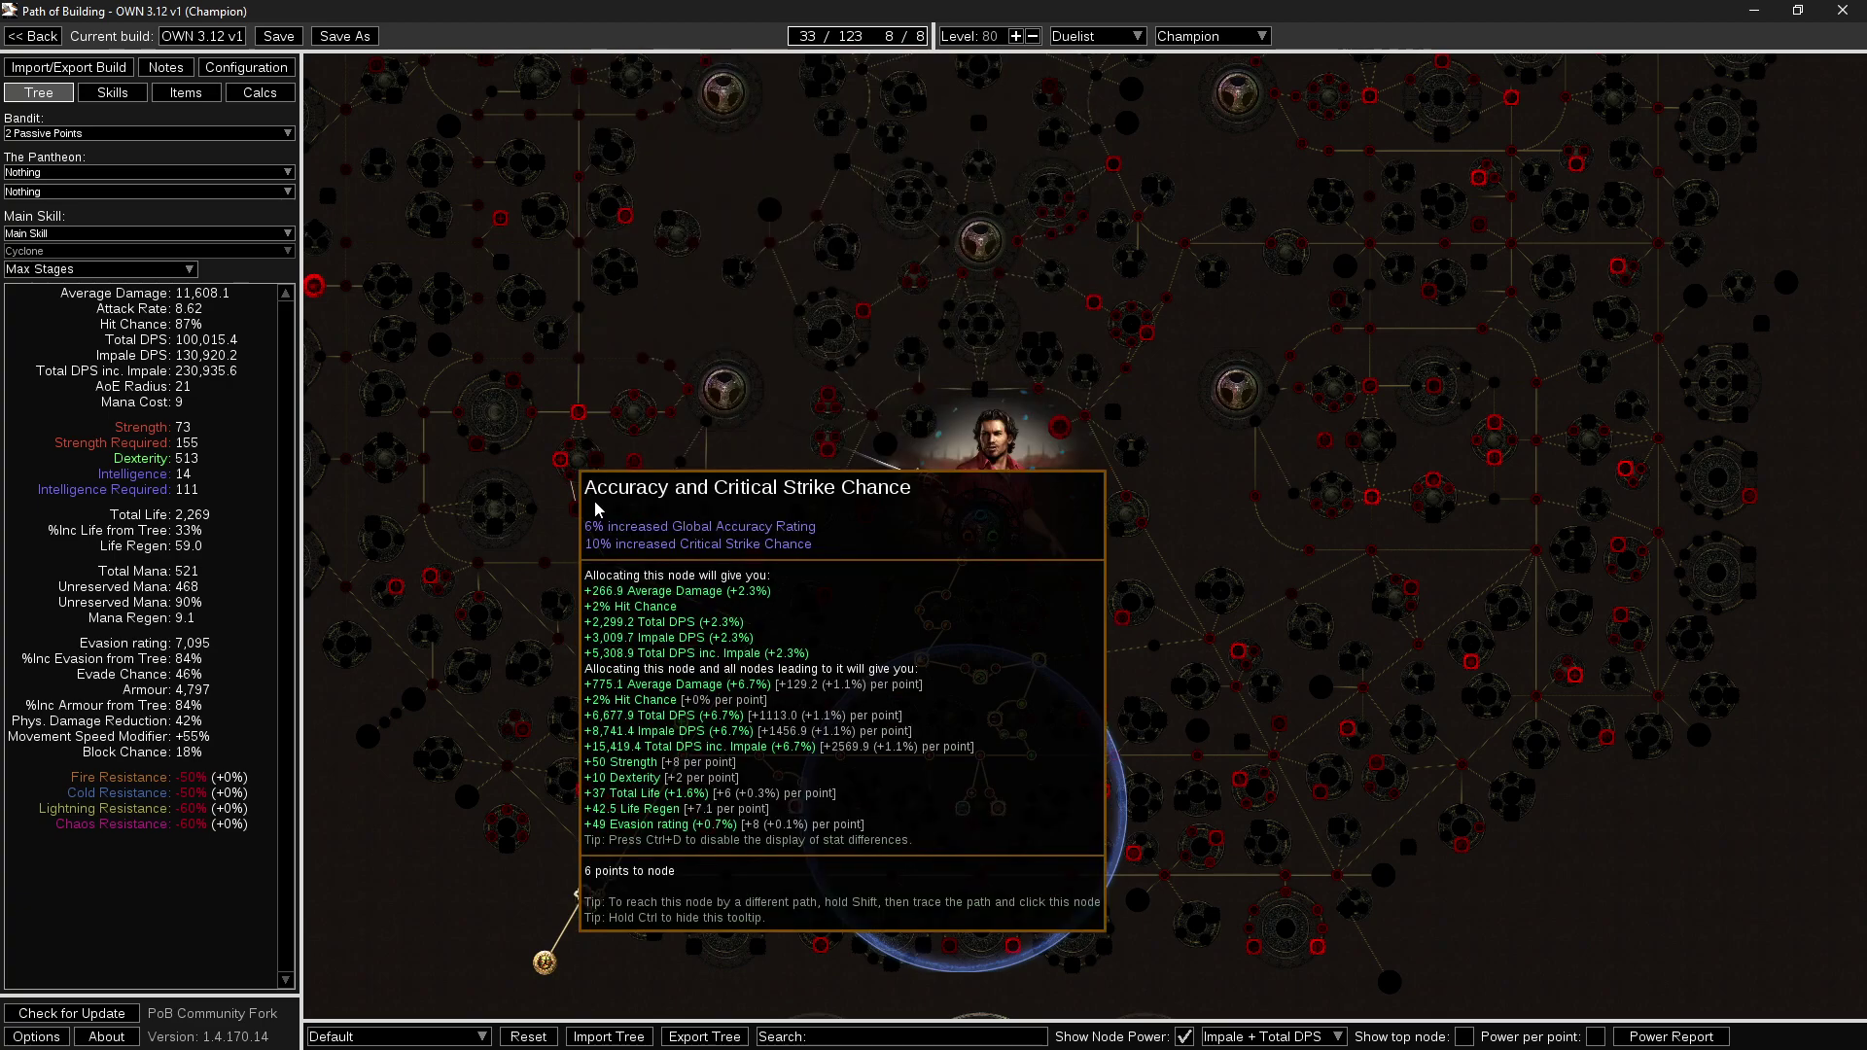
left_click_drag(560, 470, 621, 493)
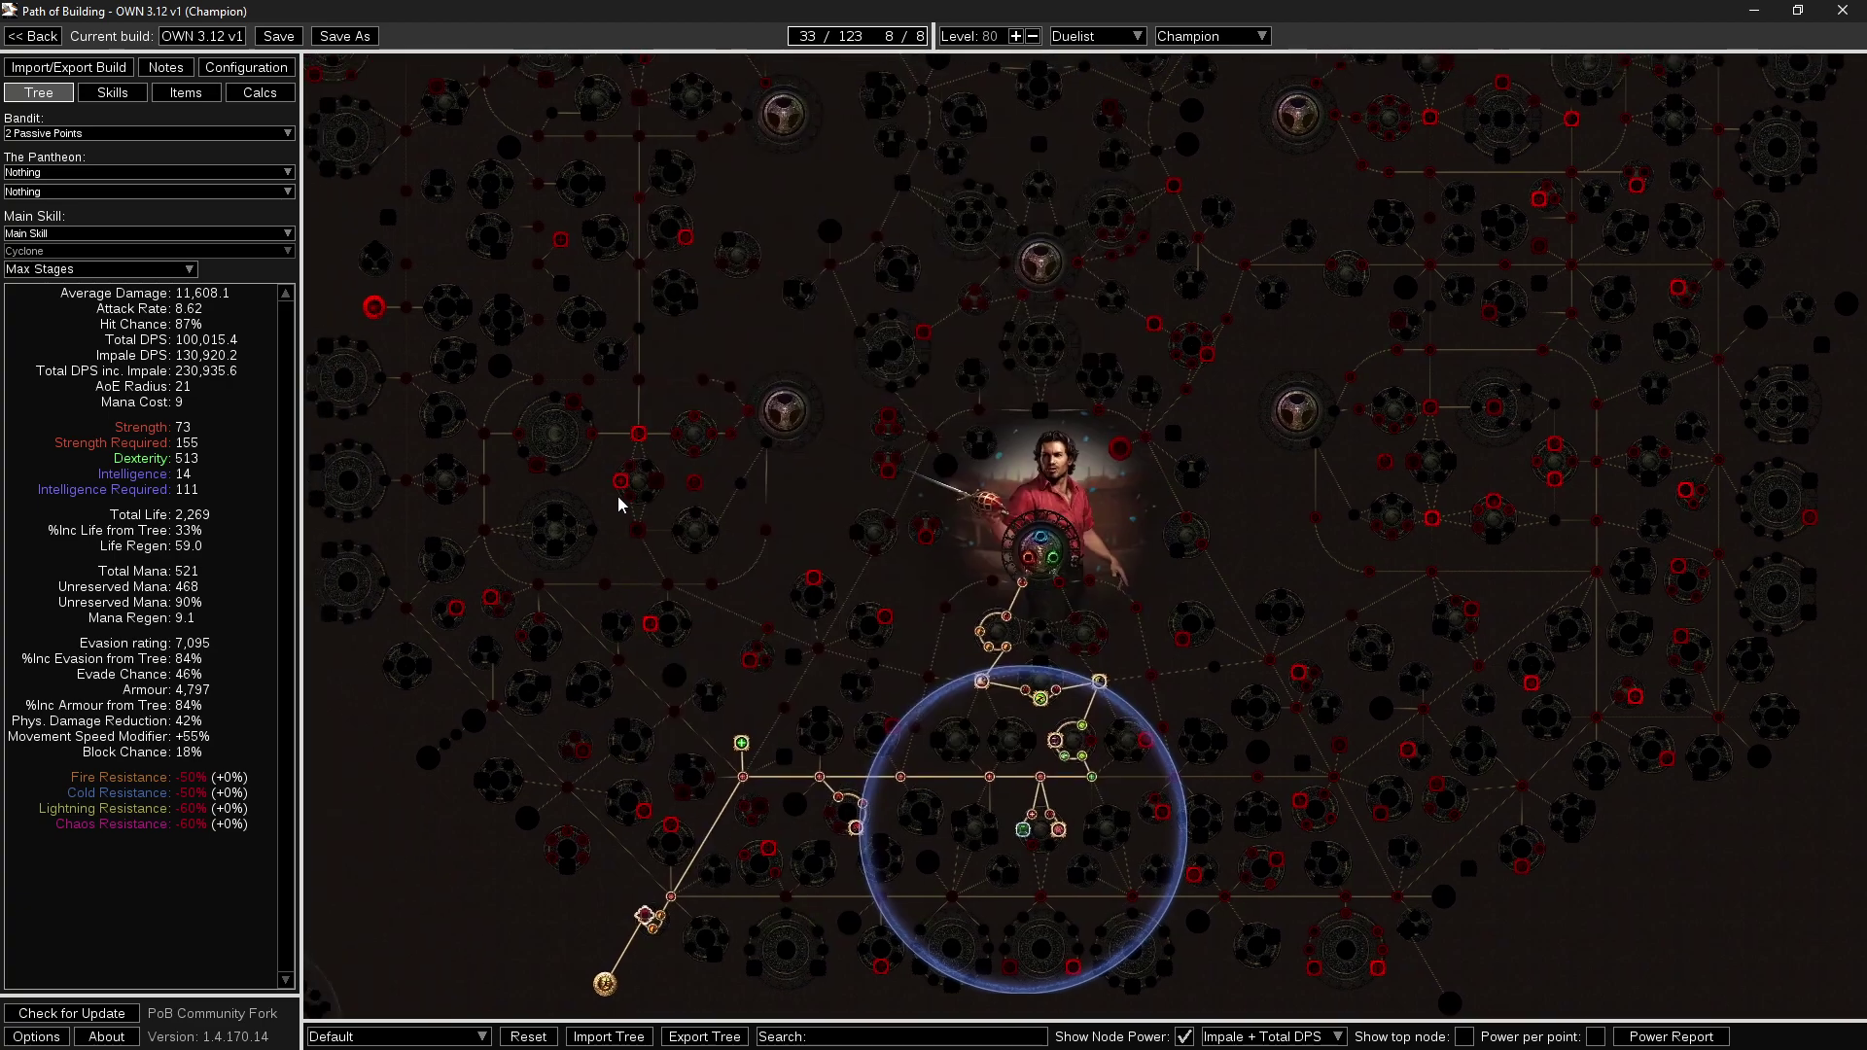
left_click_drag(767, 645, 597, 567)
Examine the highlighted nodes east of the Duelist start, including Savagery and the Dexterity travel path.
left_click_drag(1134, 733, 920, 682)
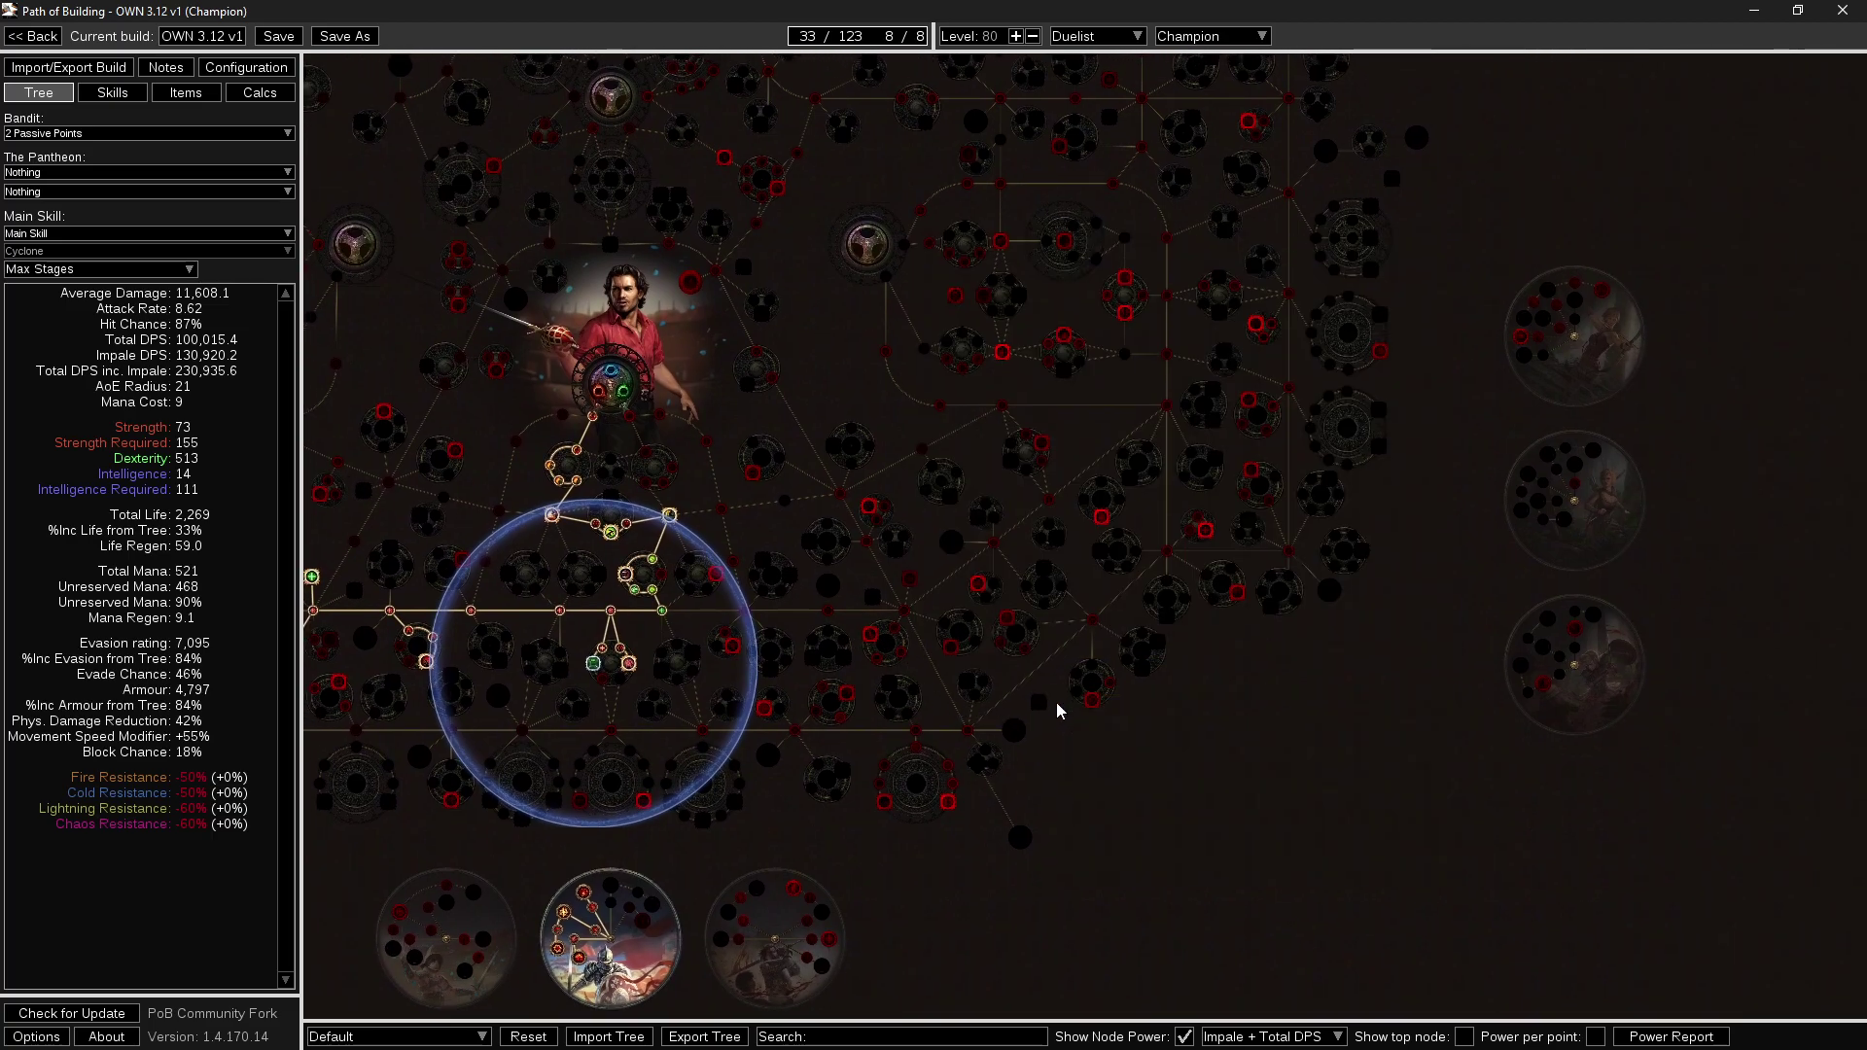
mouse_move(1204, 535)
left_click_drag(1109, 627, 1131, 572)
scroll(1131, 572, "up", 1)
left_click_drag(1054, 633, 1204, 611)
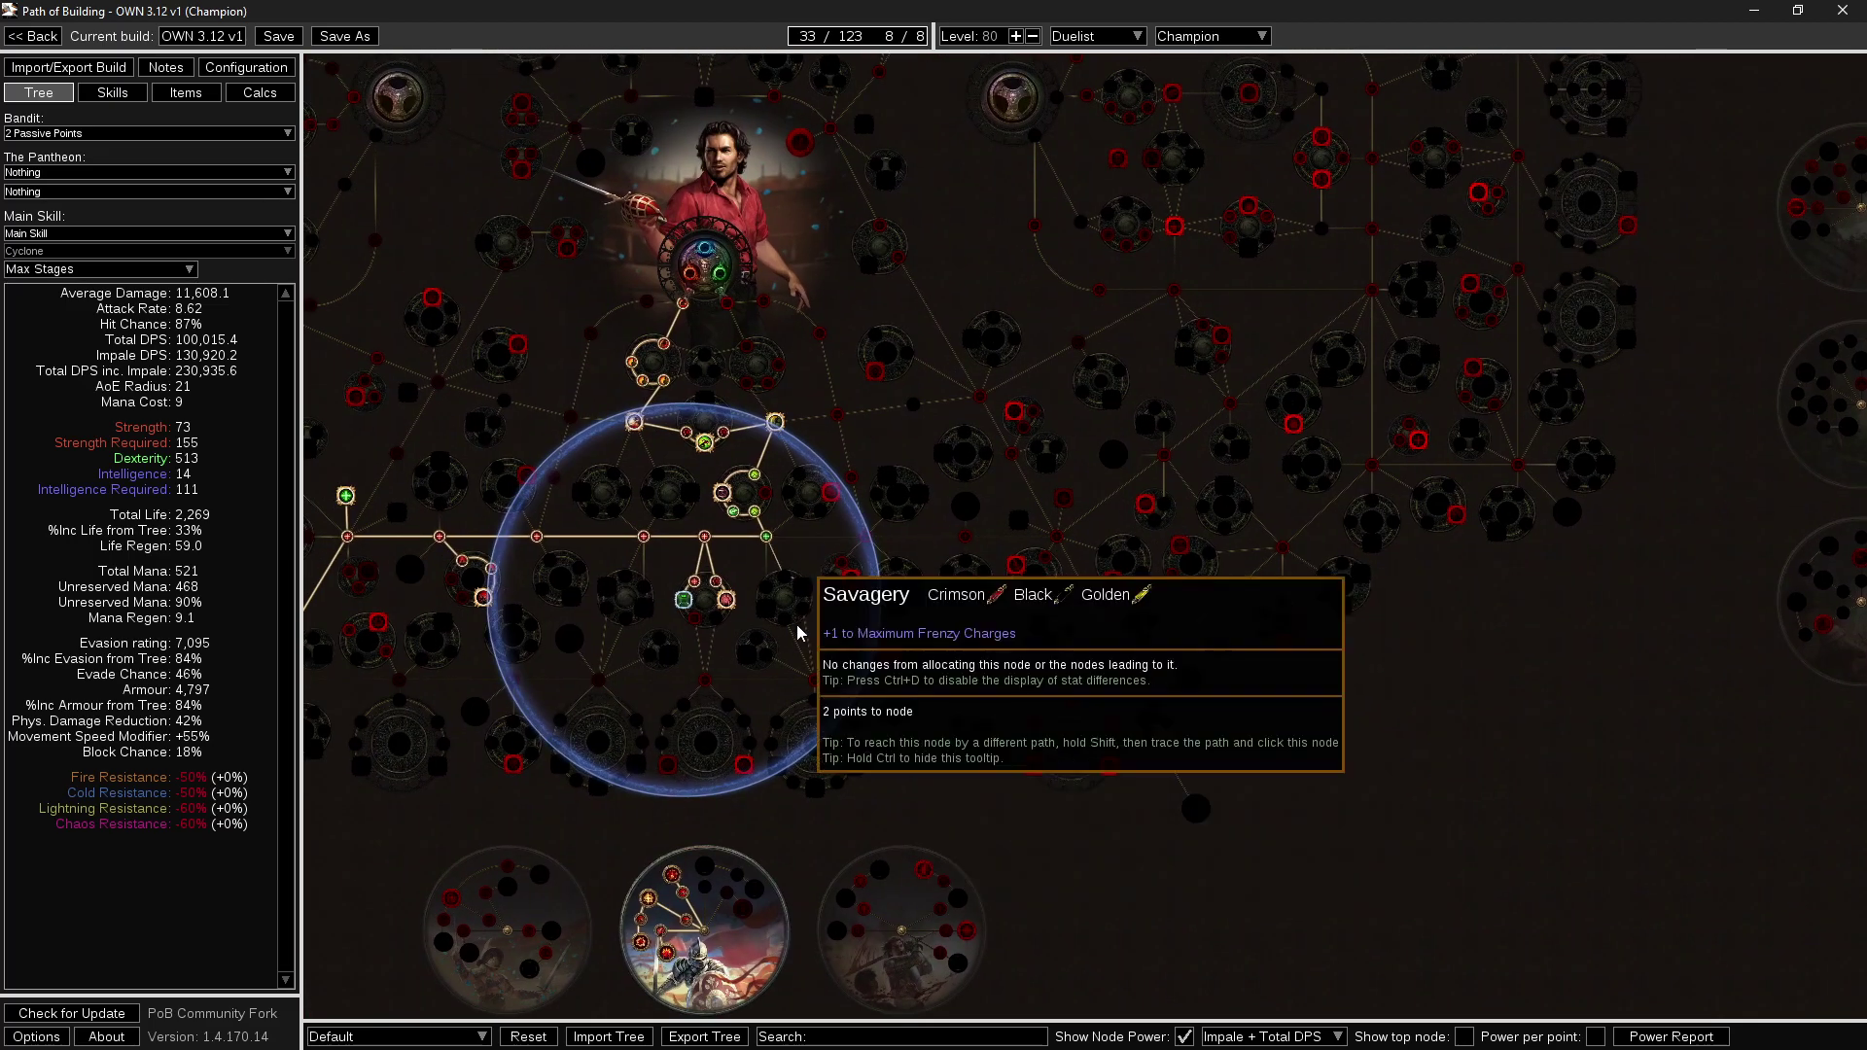
mouse_move(928, 683)
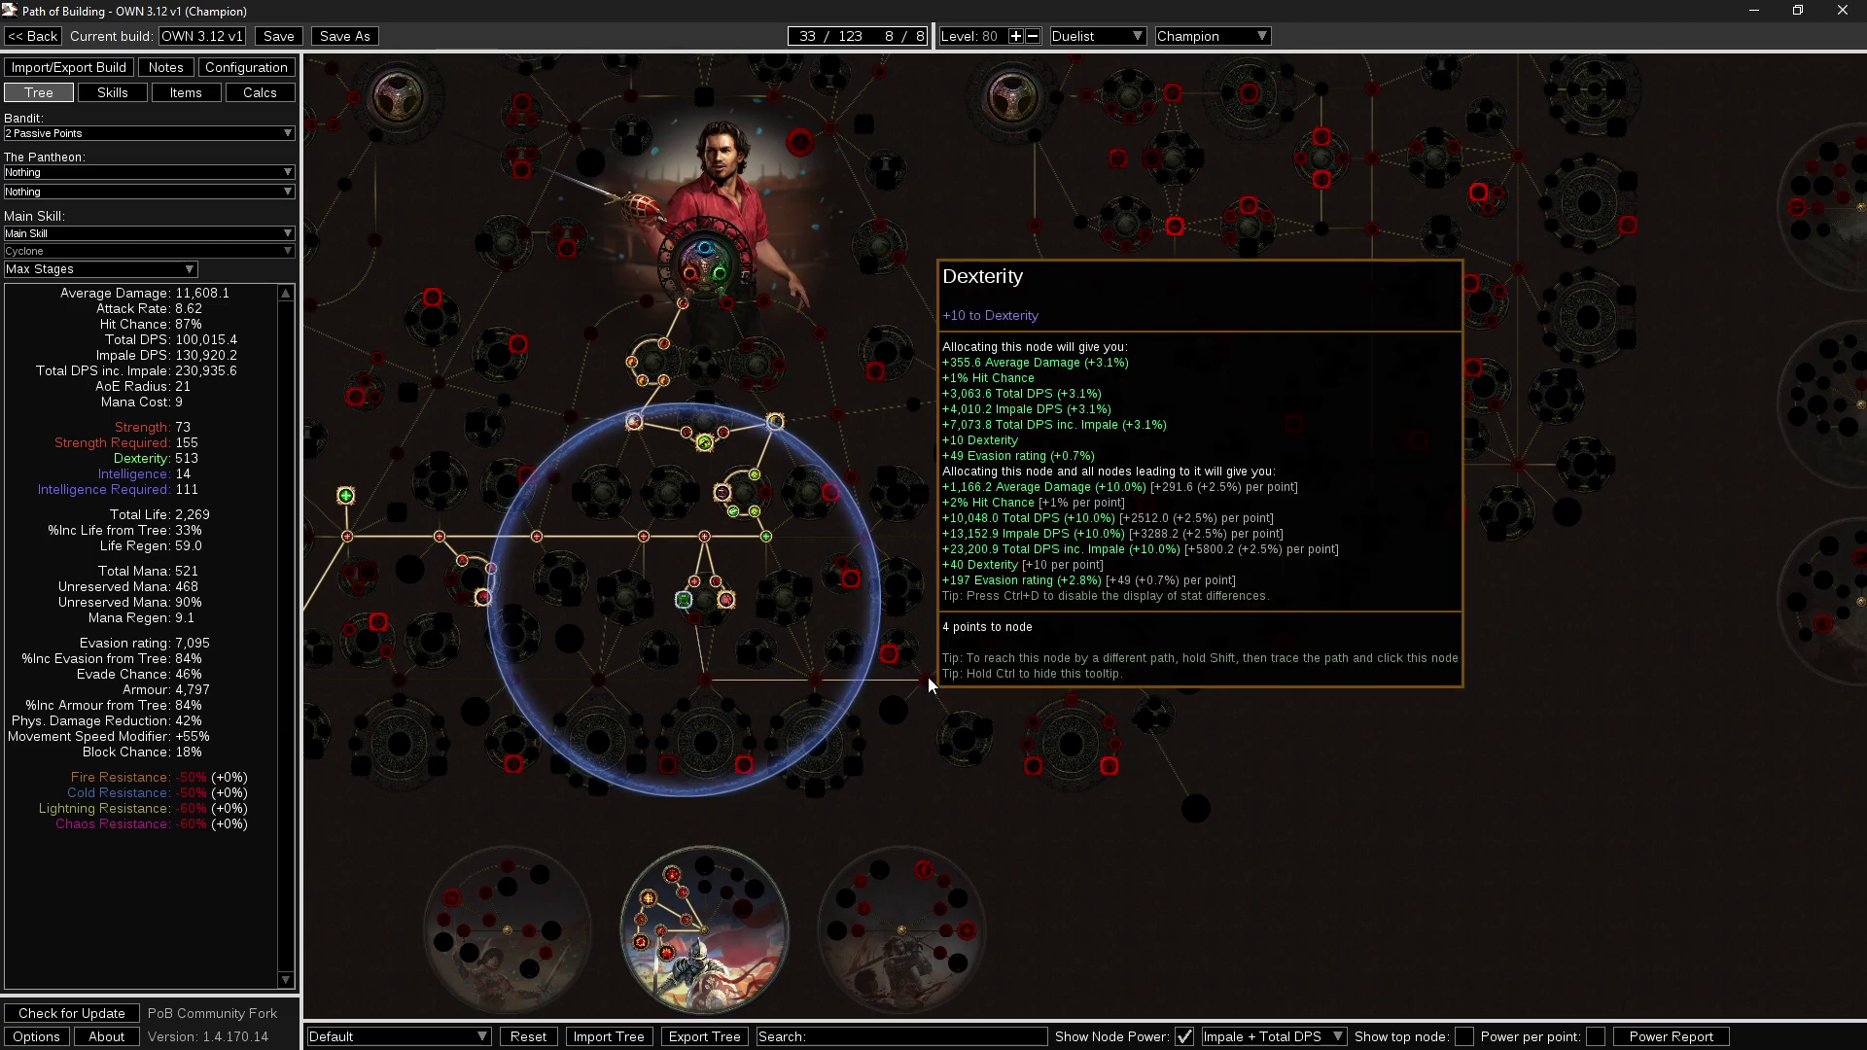
Examine the dual wield cluster's Damage and Attack Speed node and Ambidexterity for their damage gains and point cost.
scroll(727, 656, "up", 2)
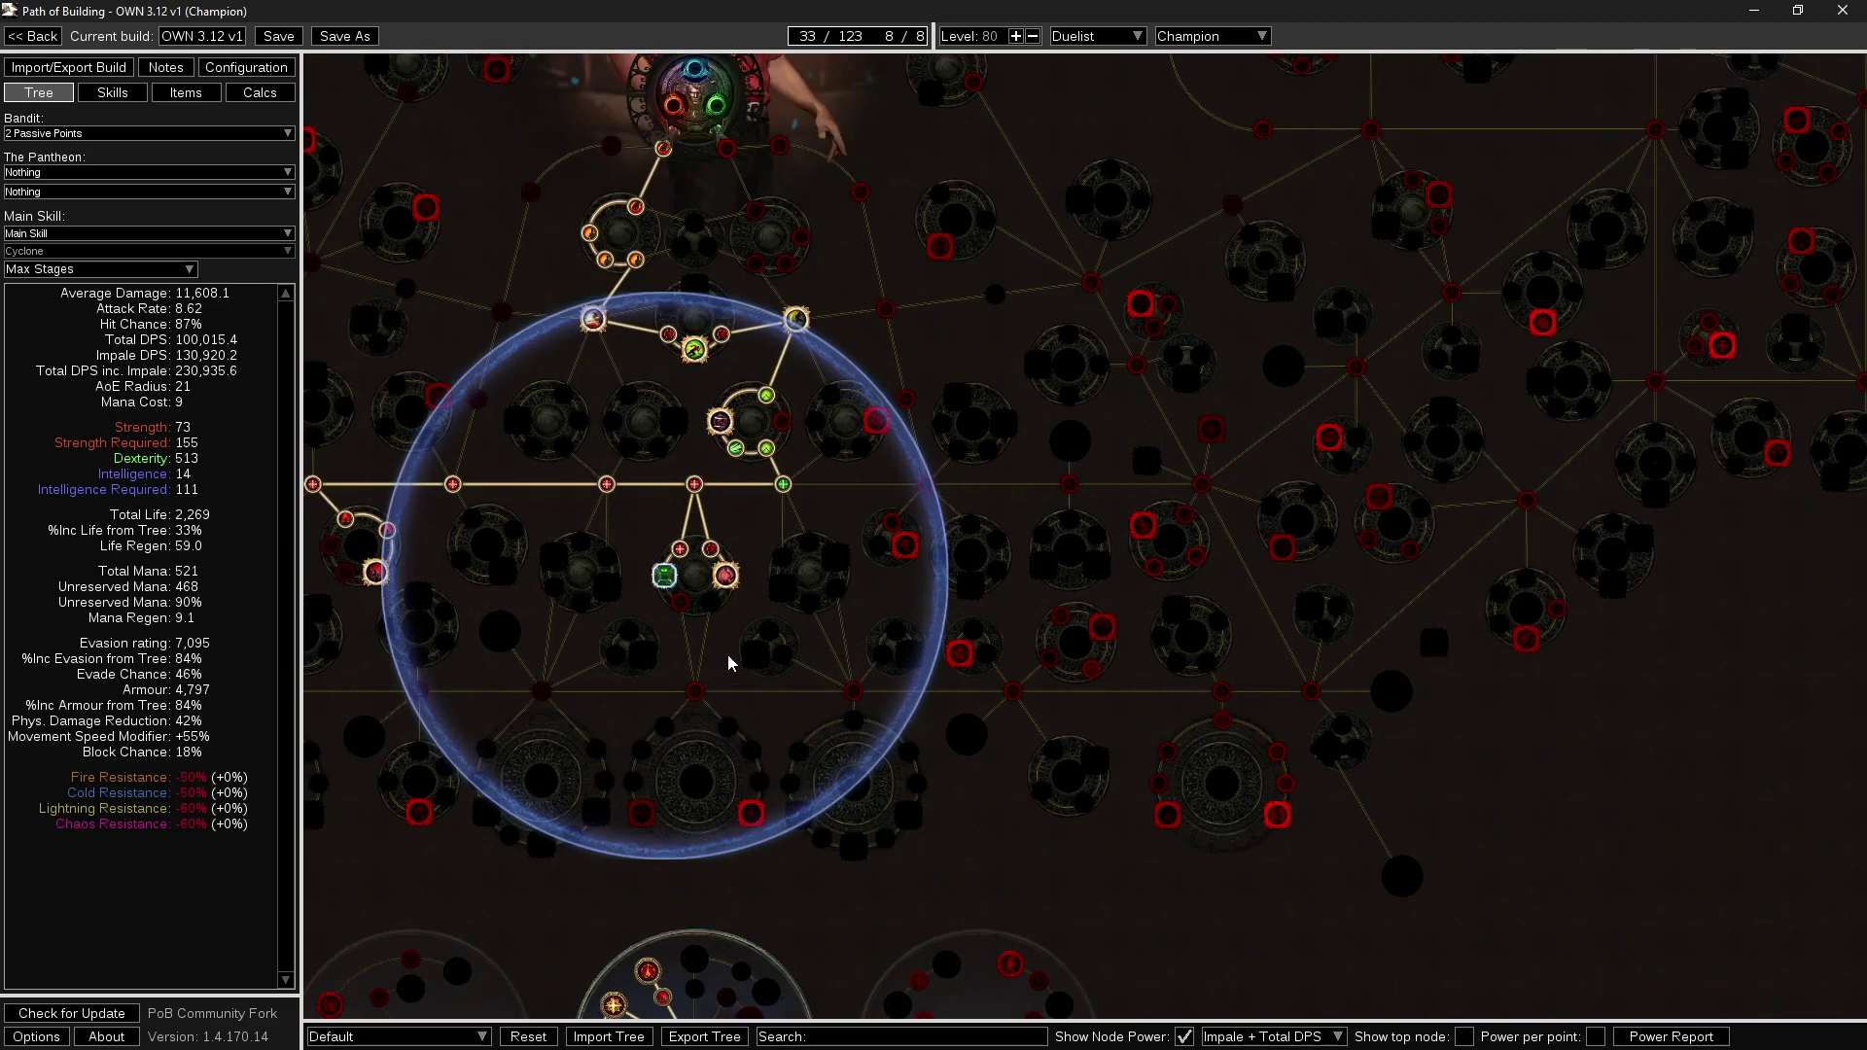
scroll(756, 684, "down", 1)
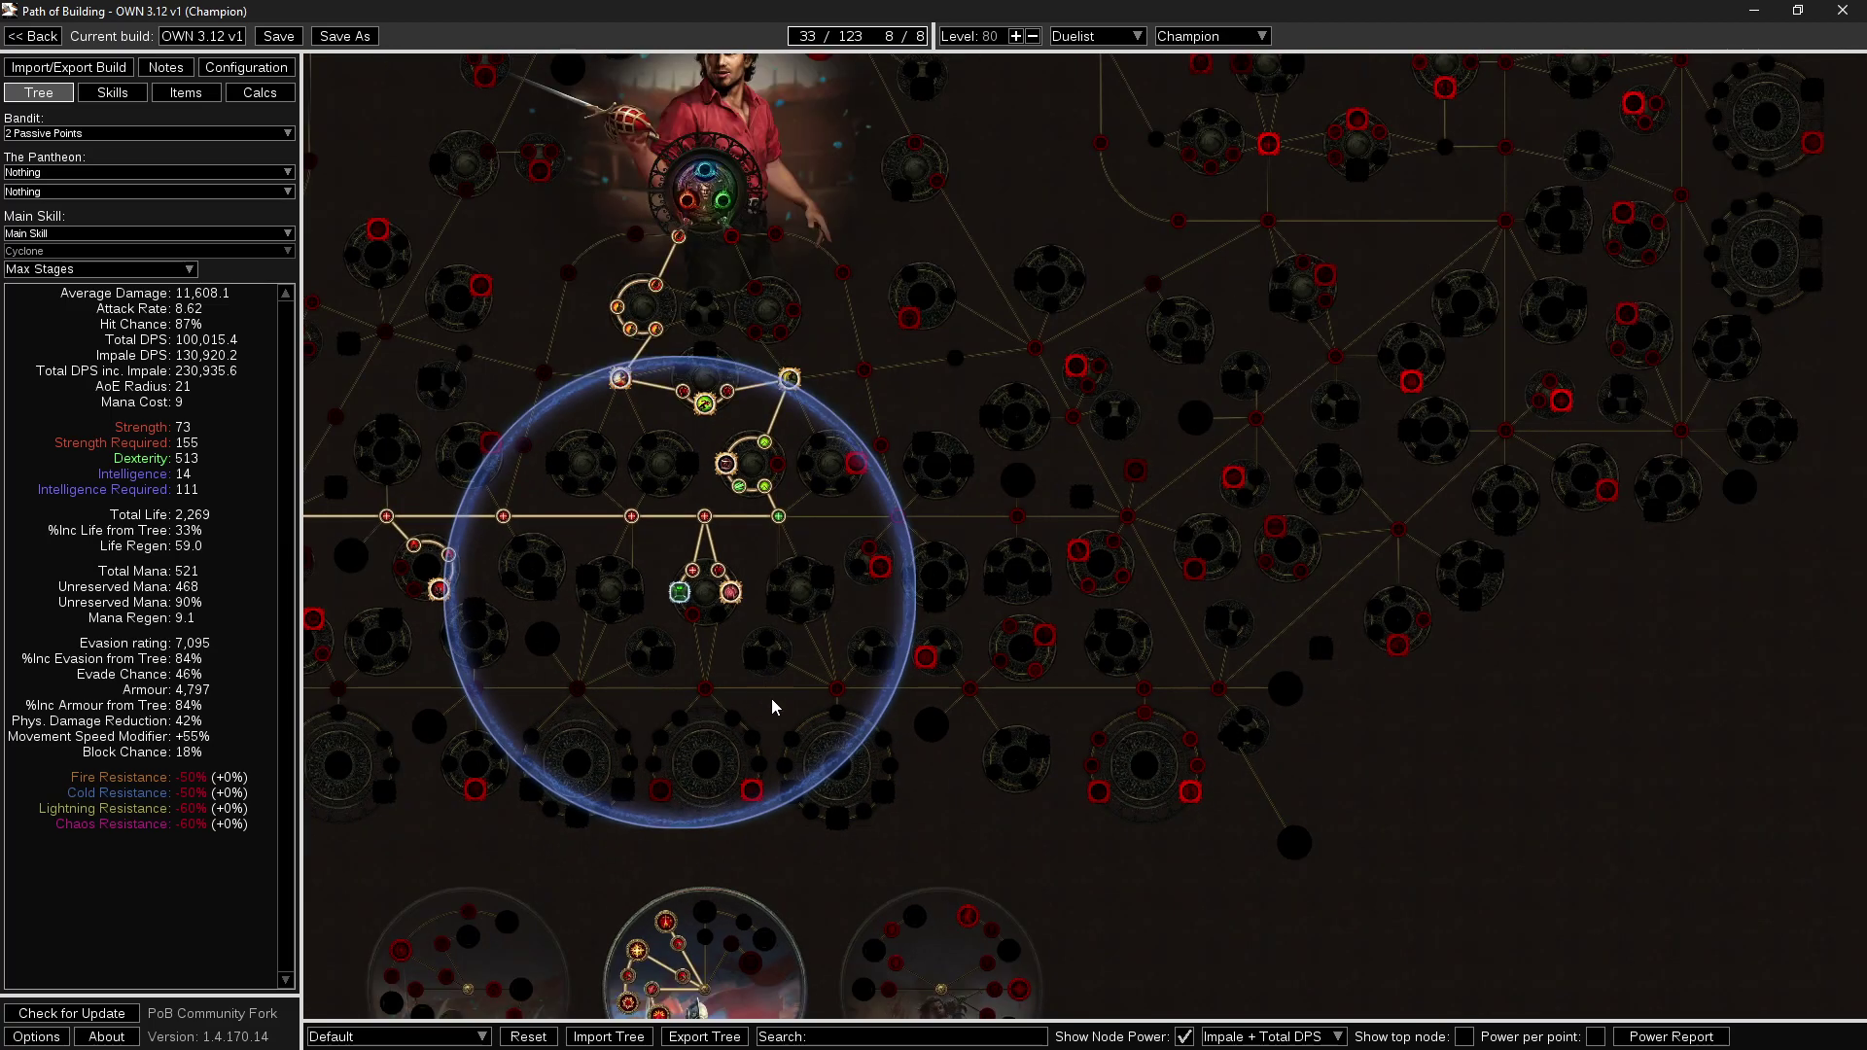
mouse_move(1148, 692)
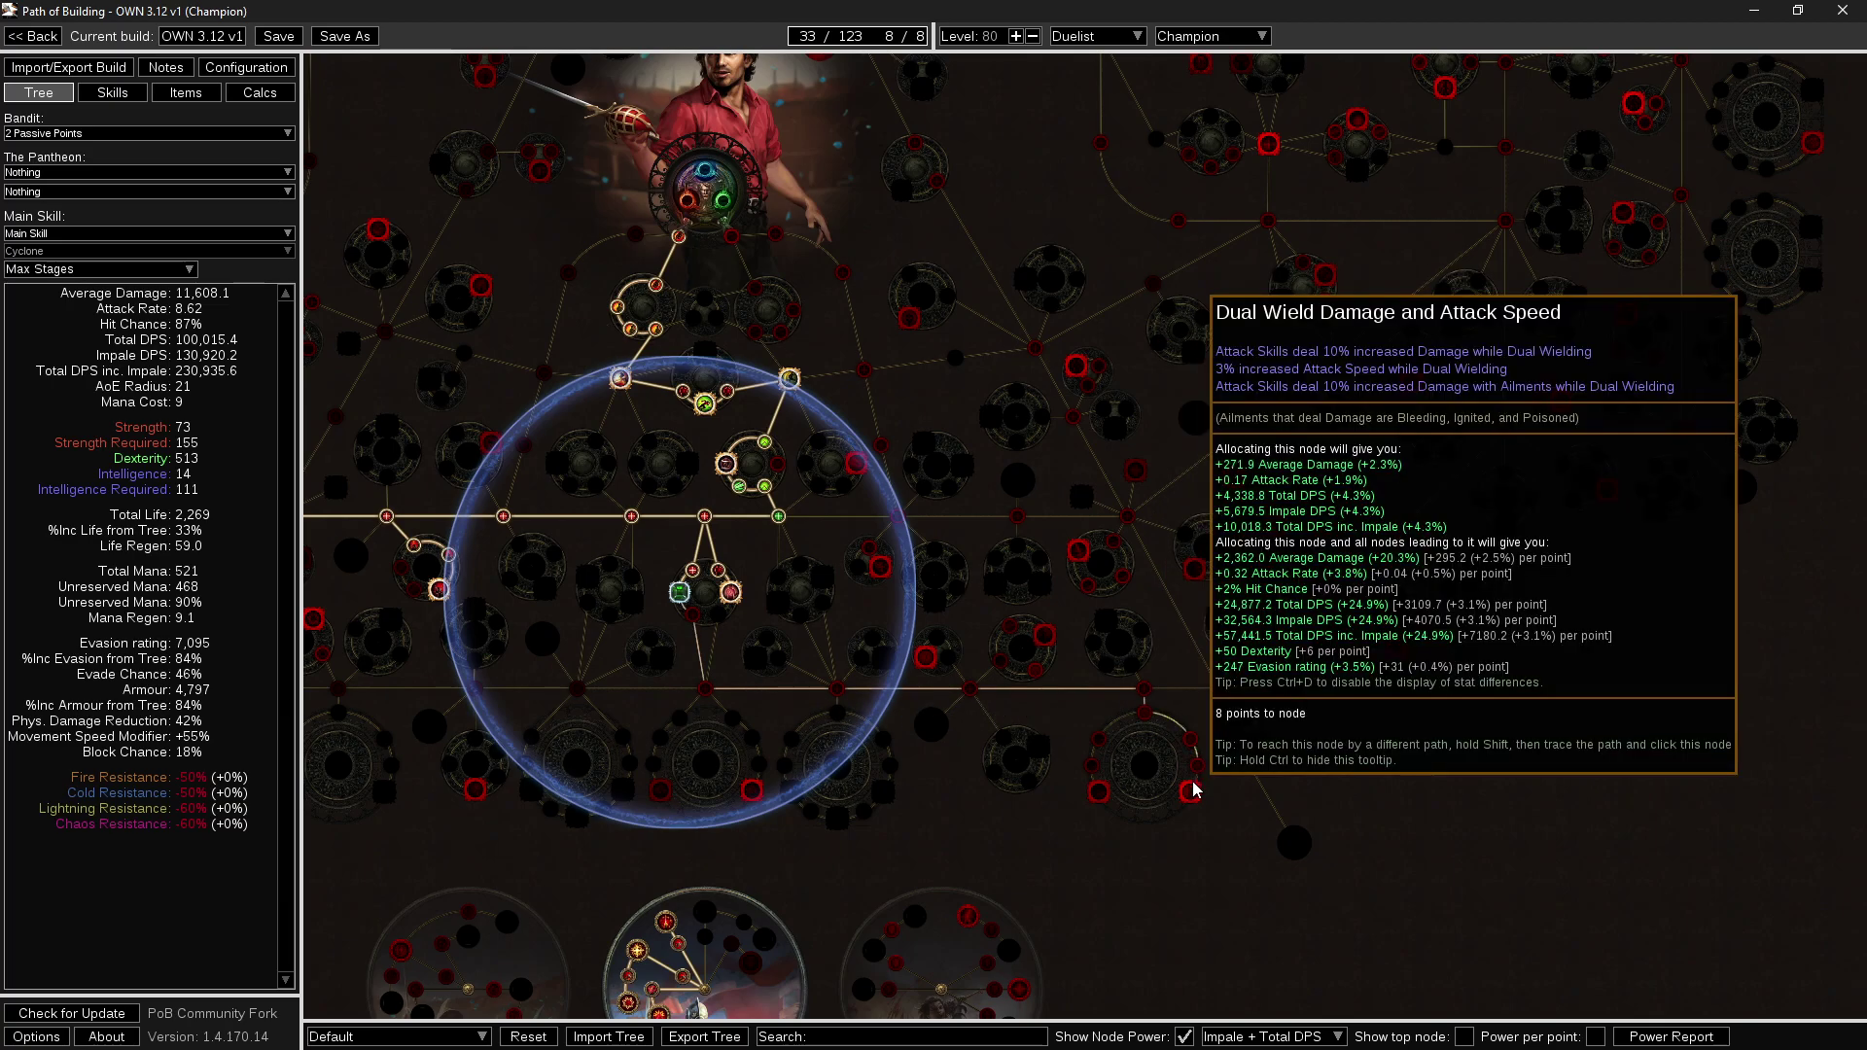
mouse_move(1193, 796)
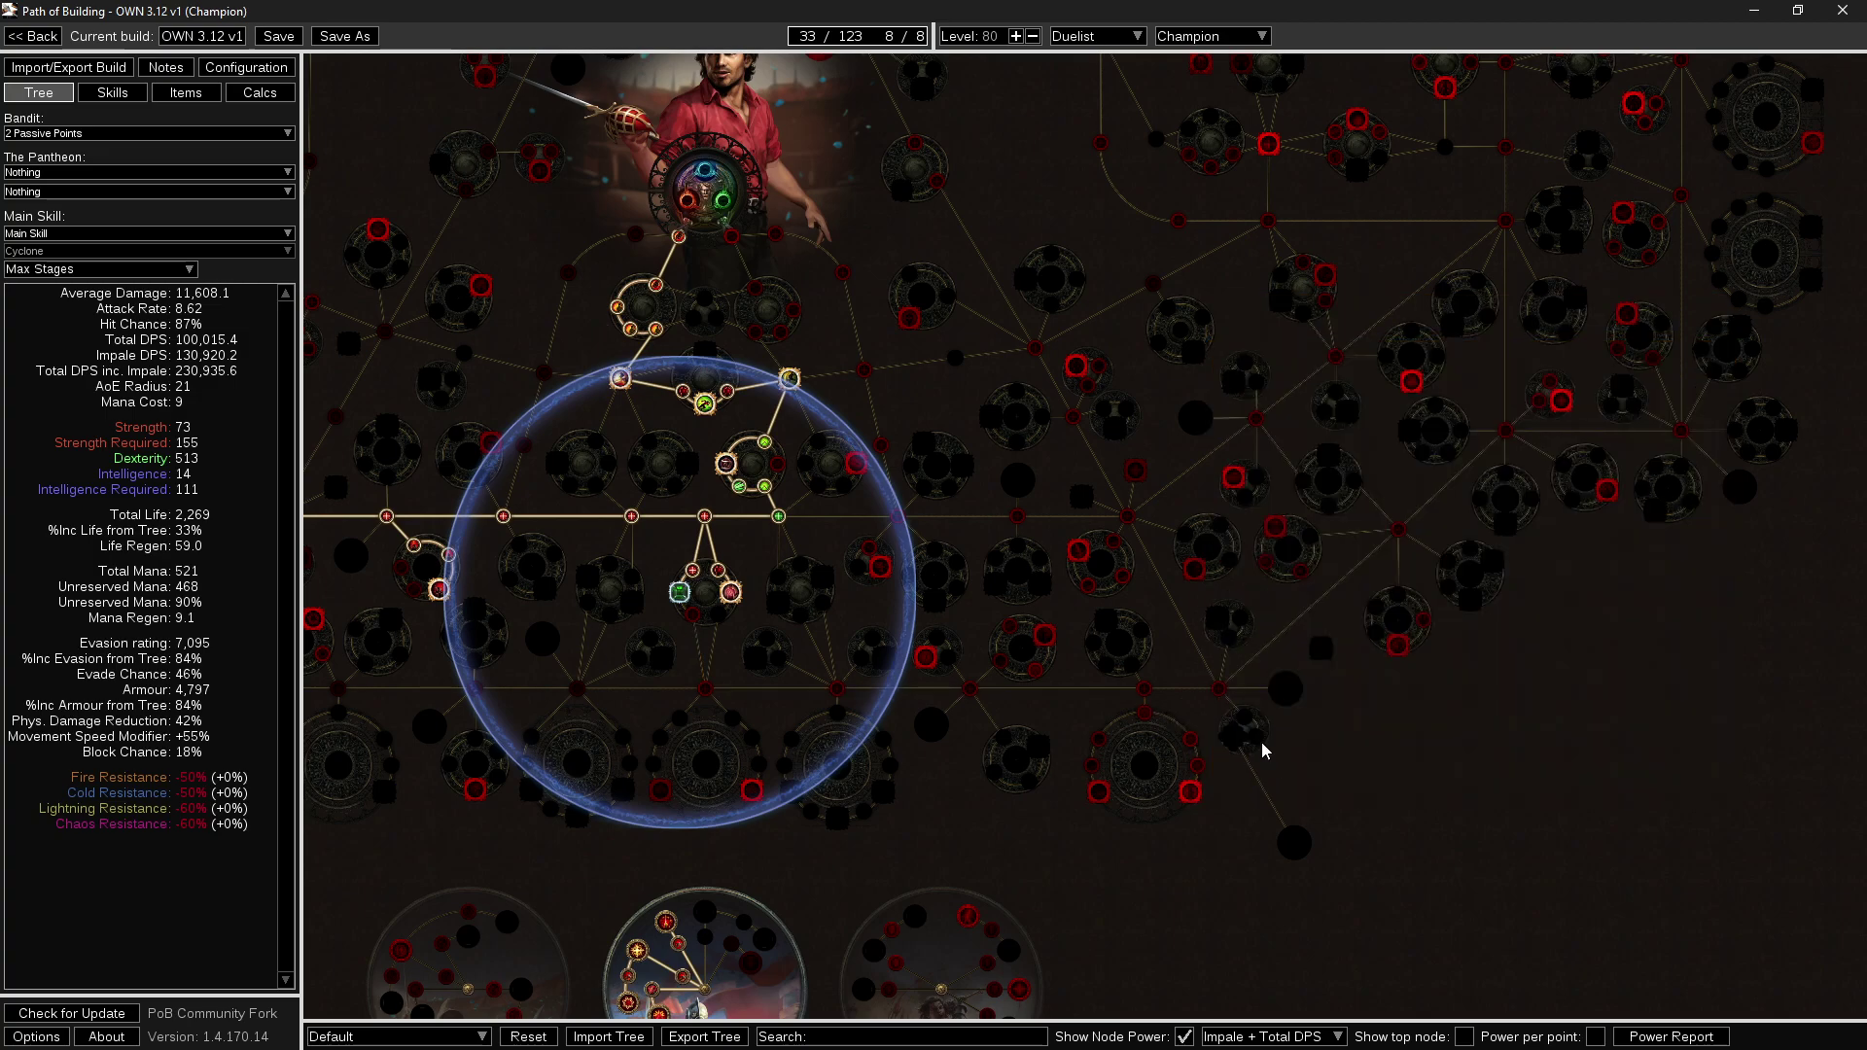
mouse_move(1261, 747)
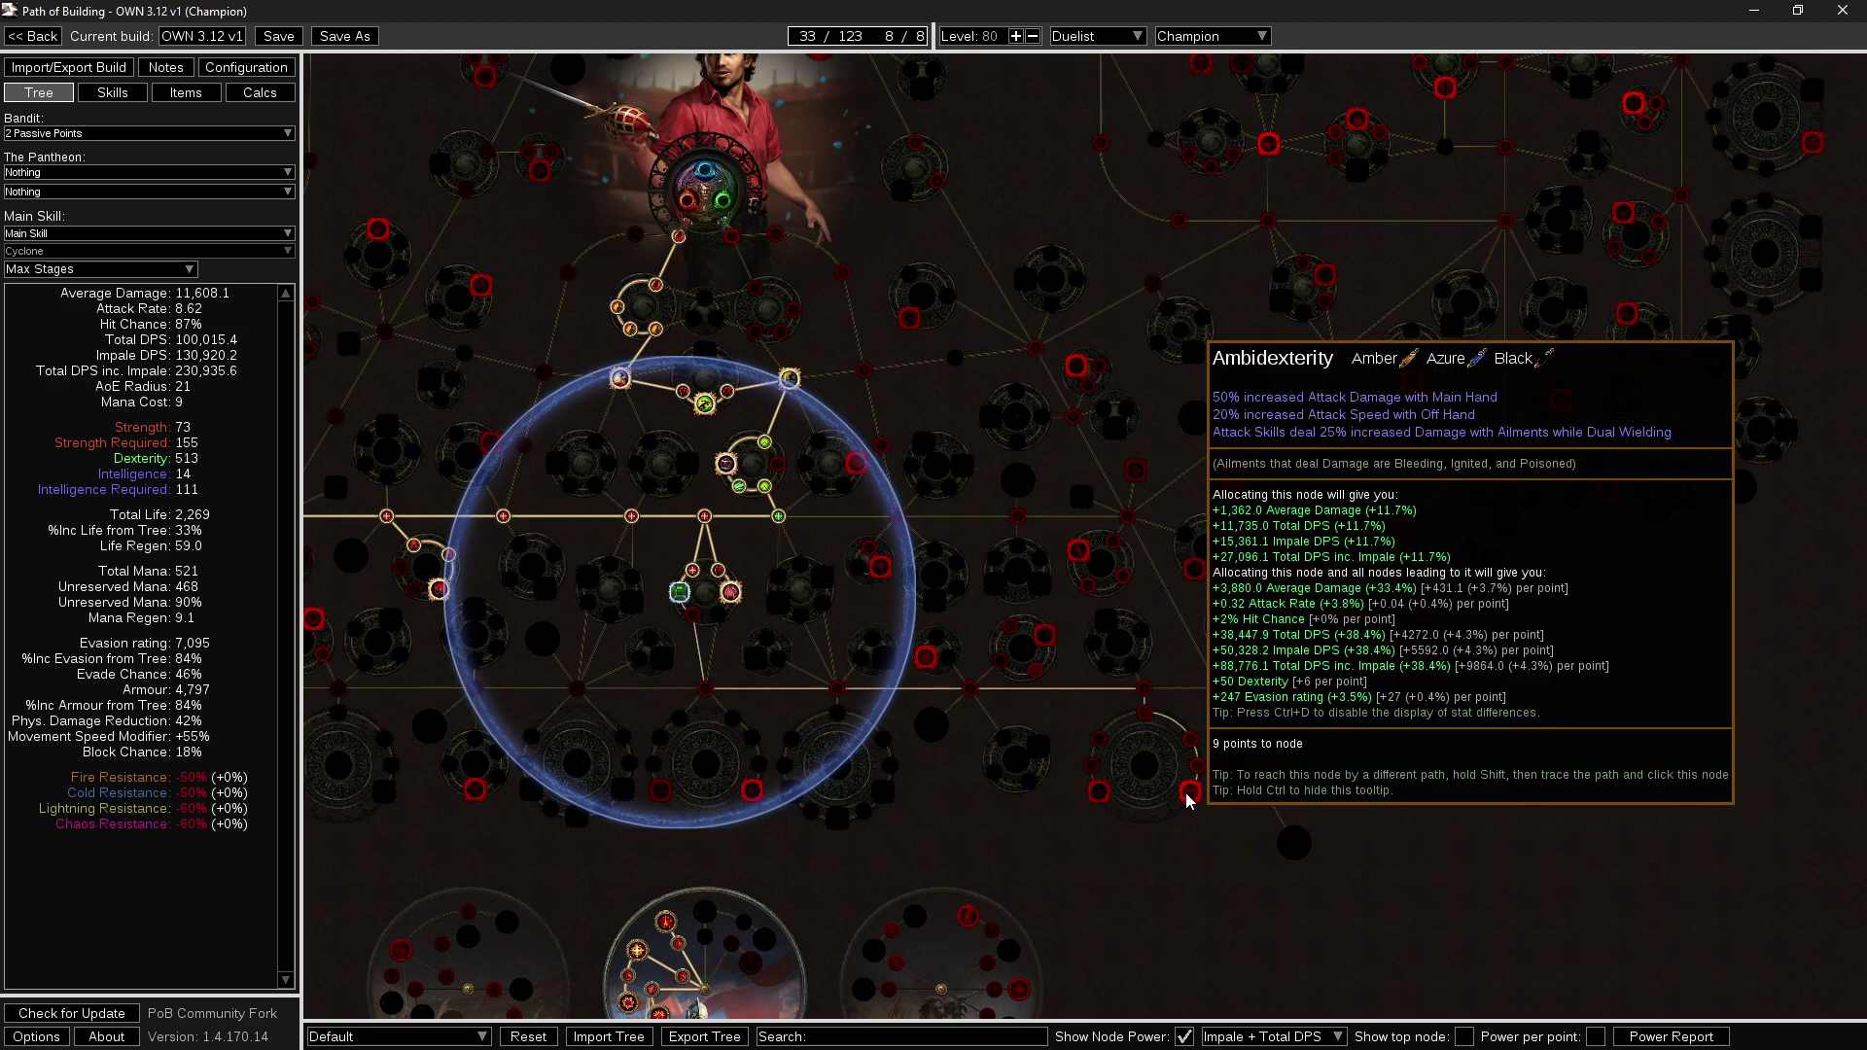
Allocate Versatile Stance together with the Dexterity node and small nodes leading to it.
mouse_move(695, 627)
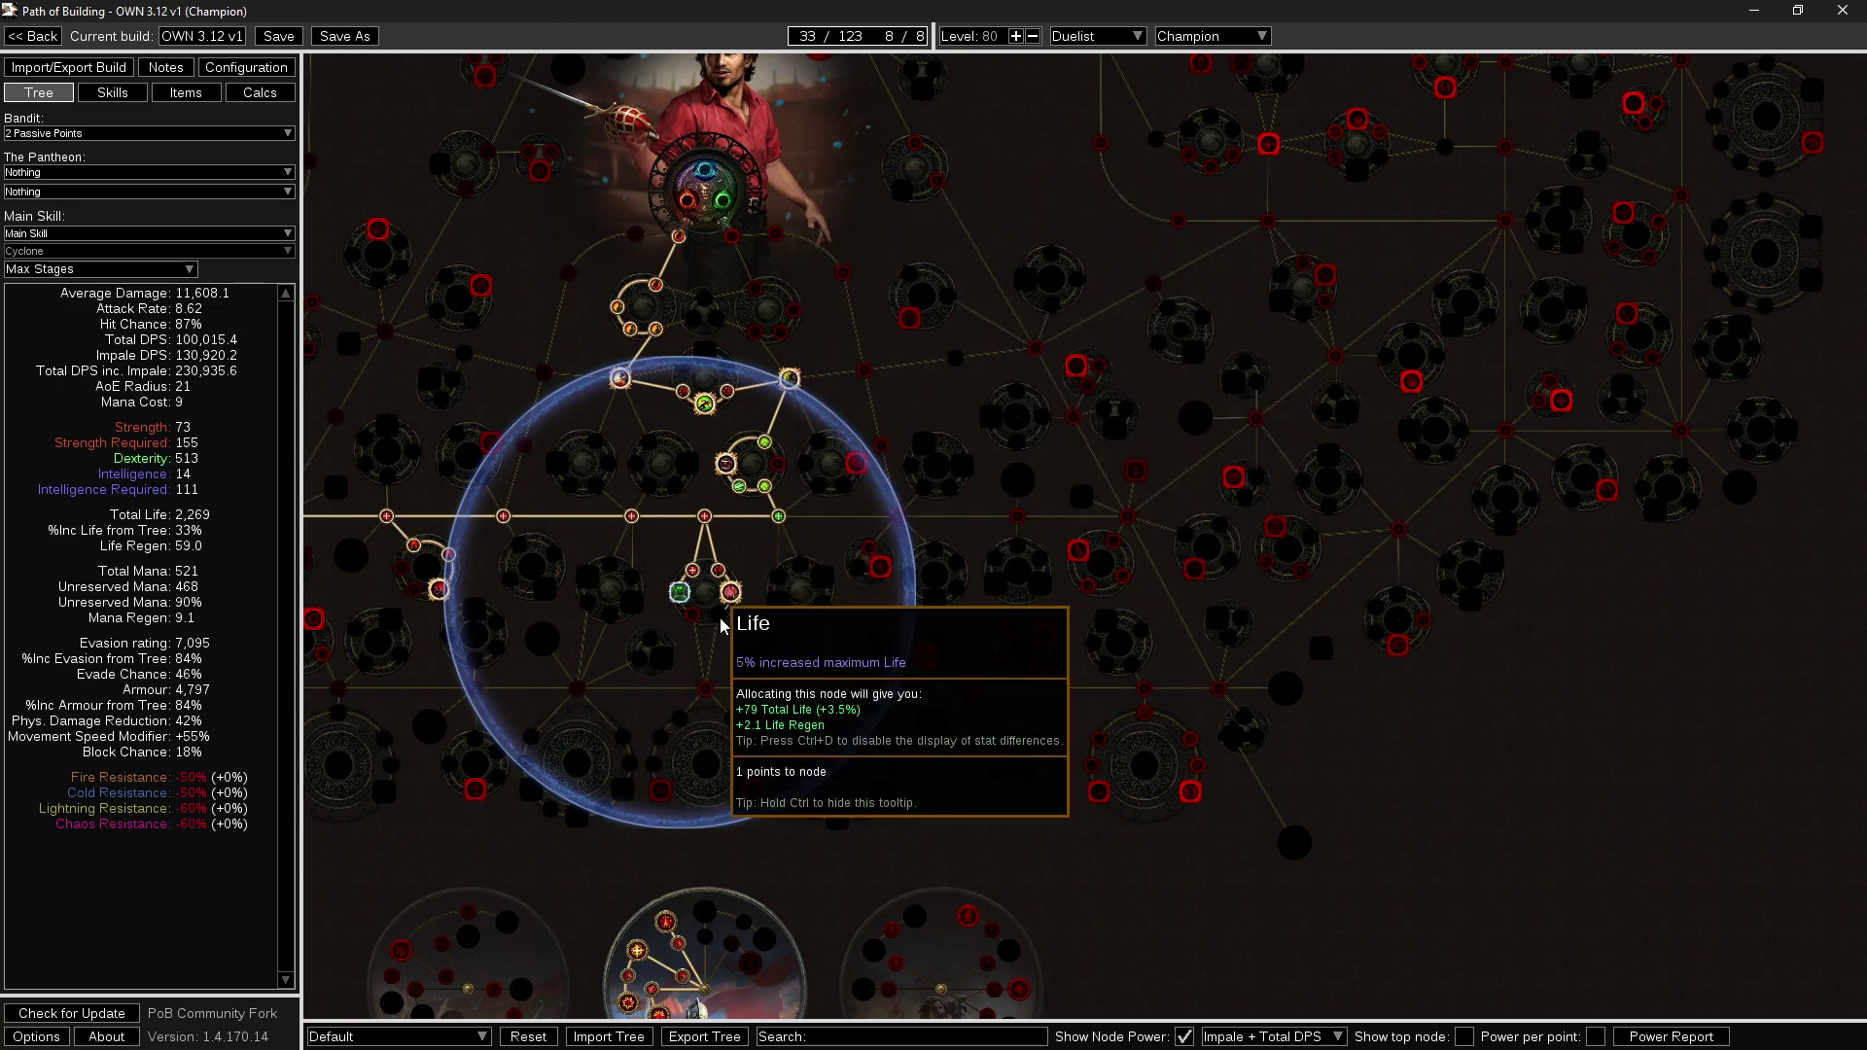
left_click_drag(722, 650, 665, 687)
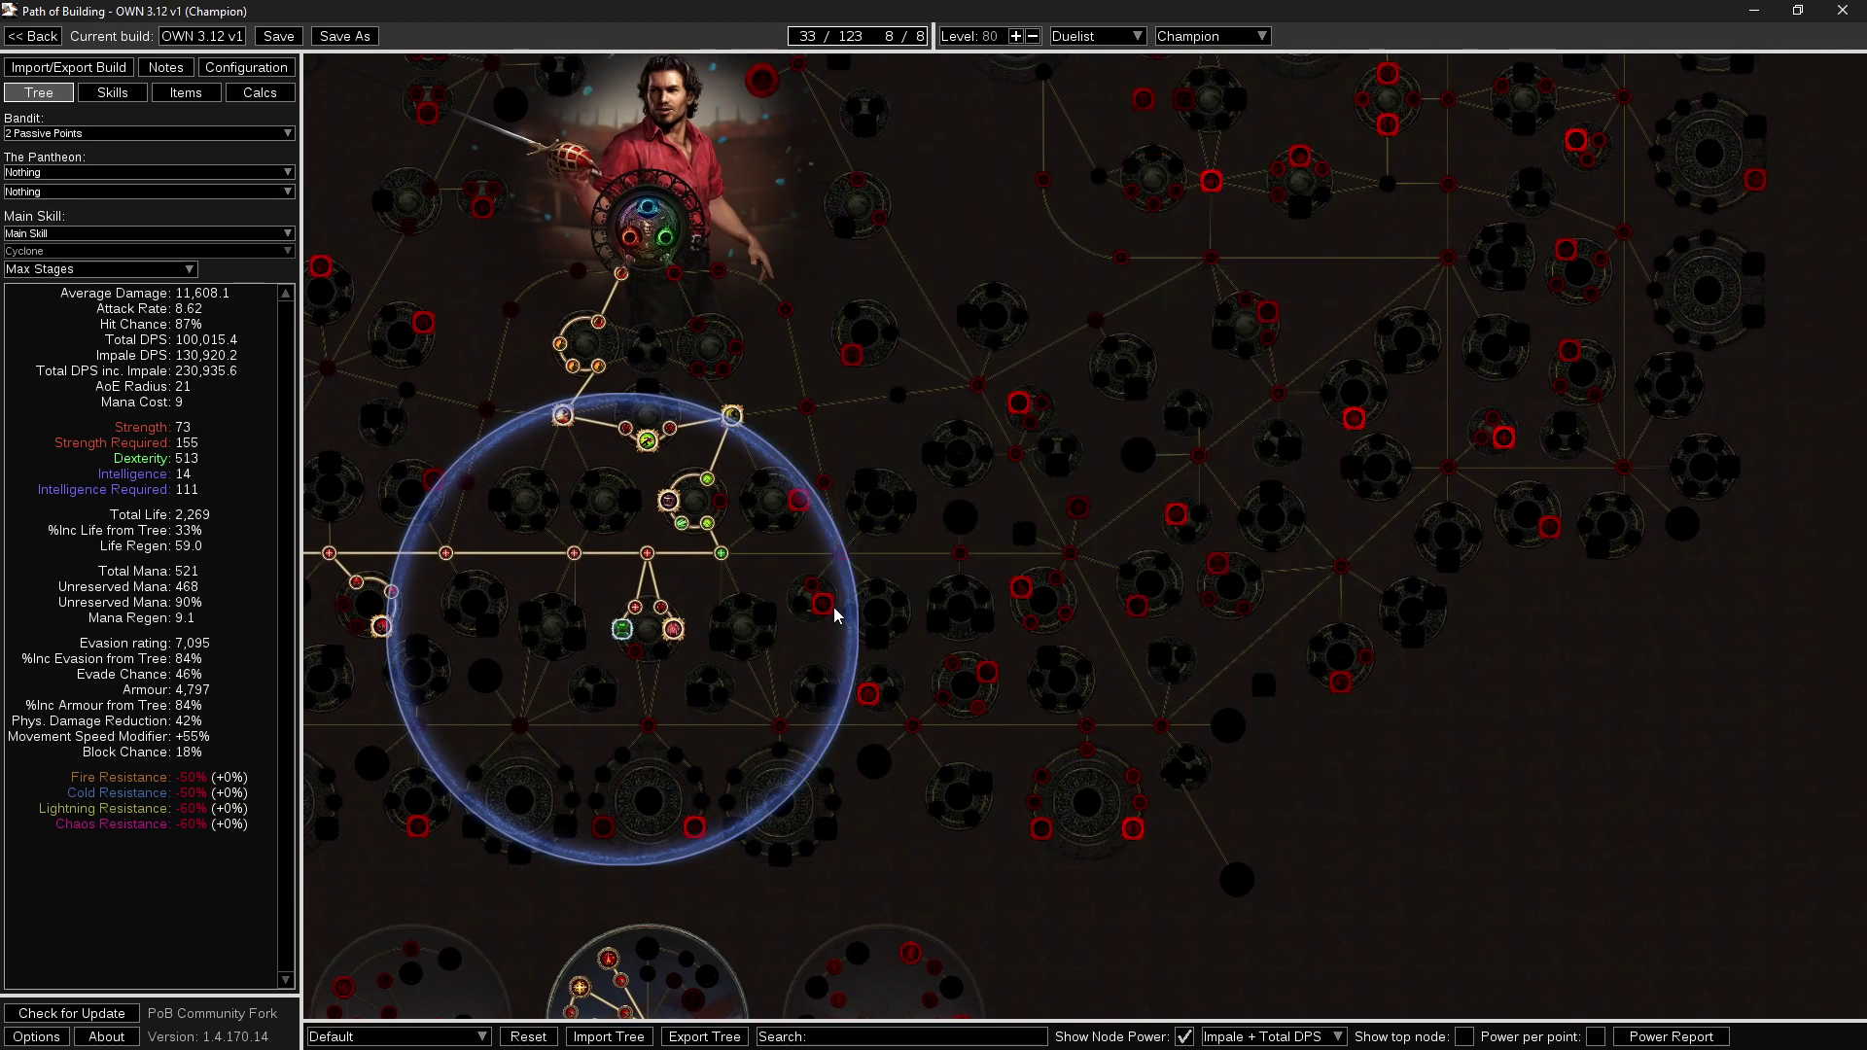
mouse_move(826, 604)
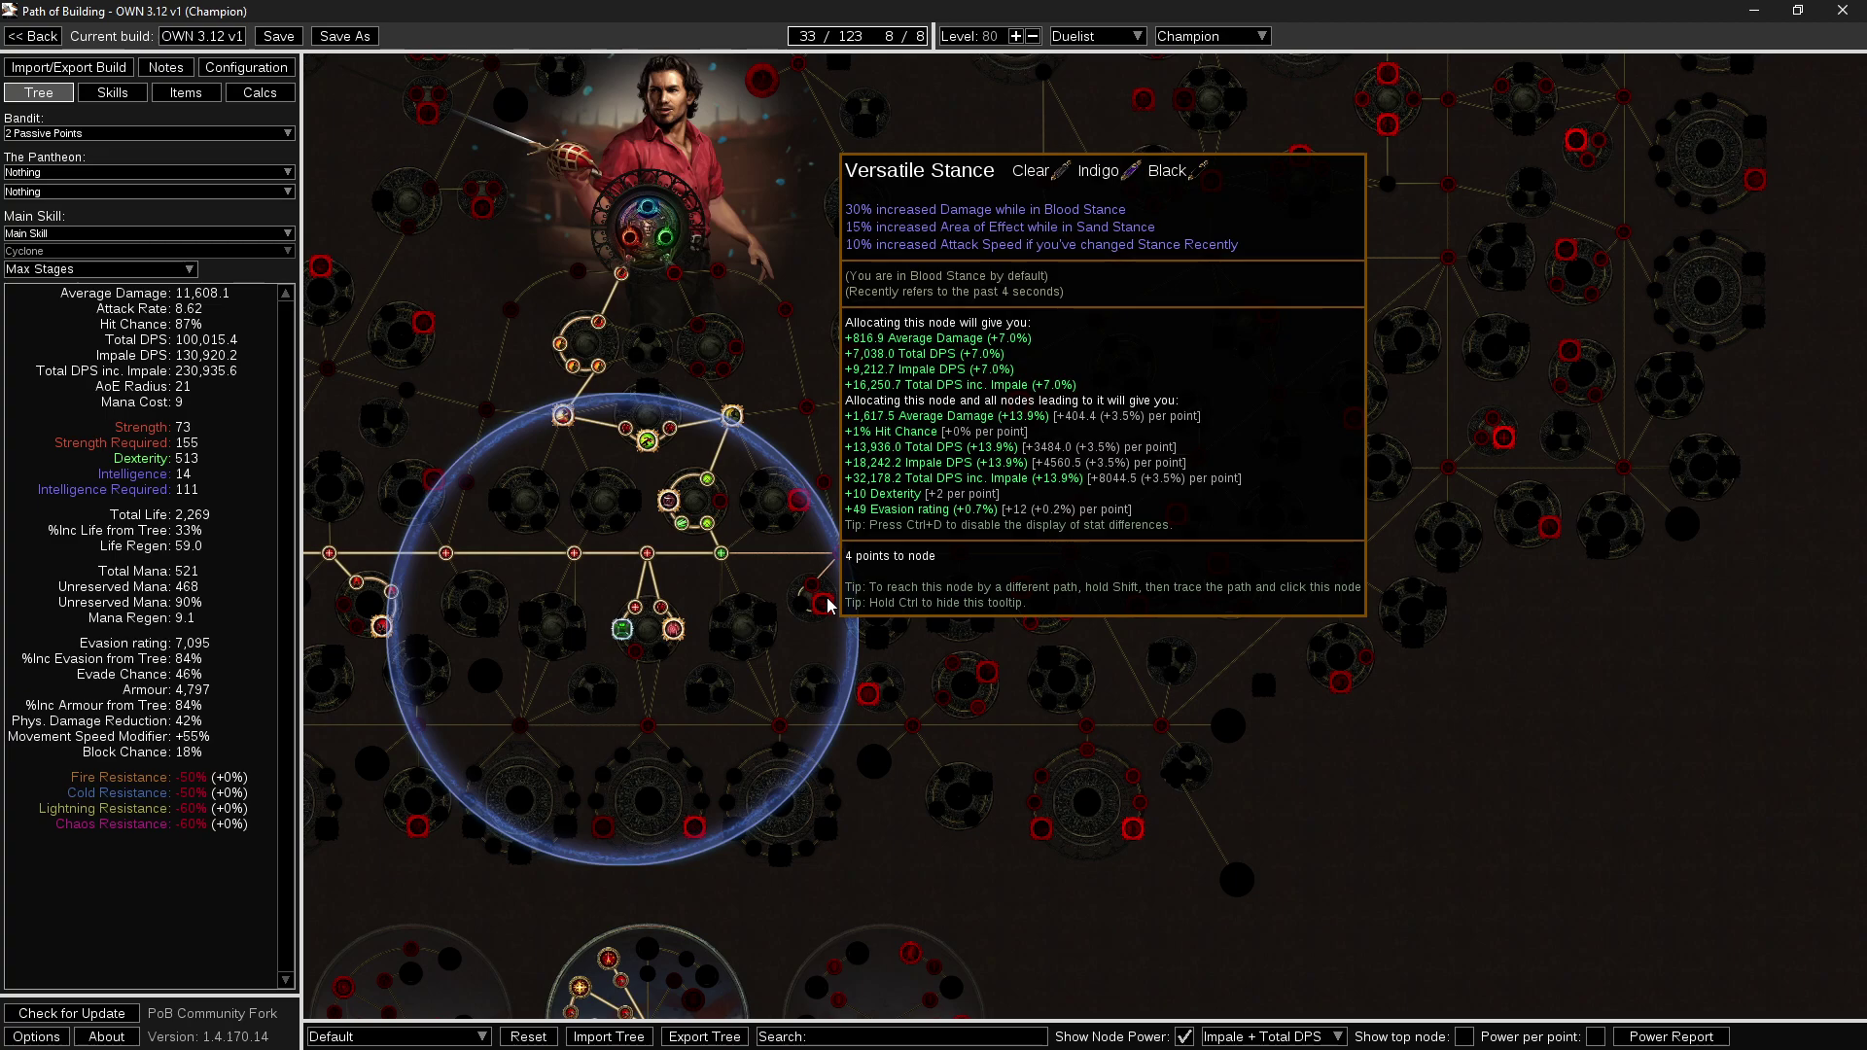
left_click(826, 604)
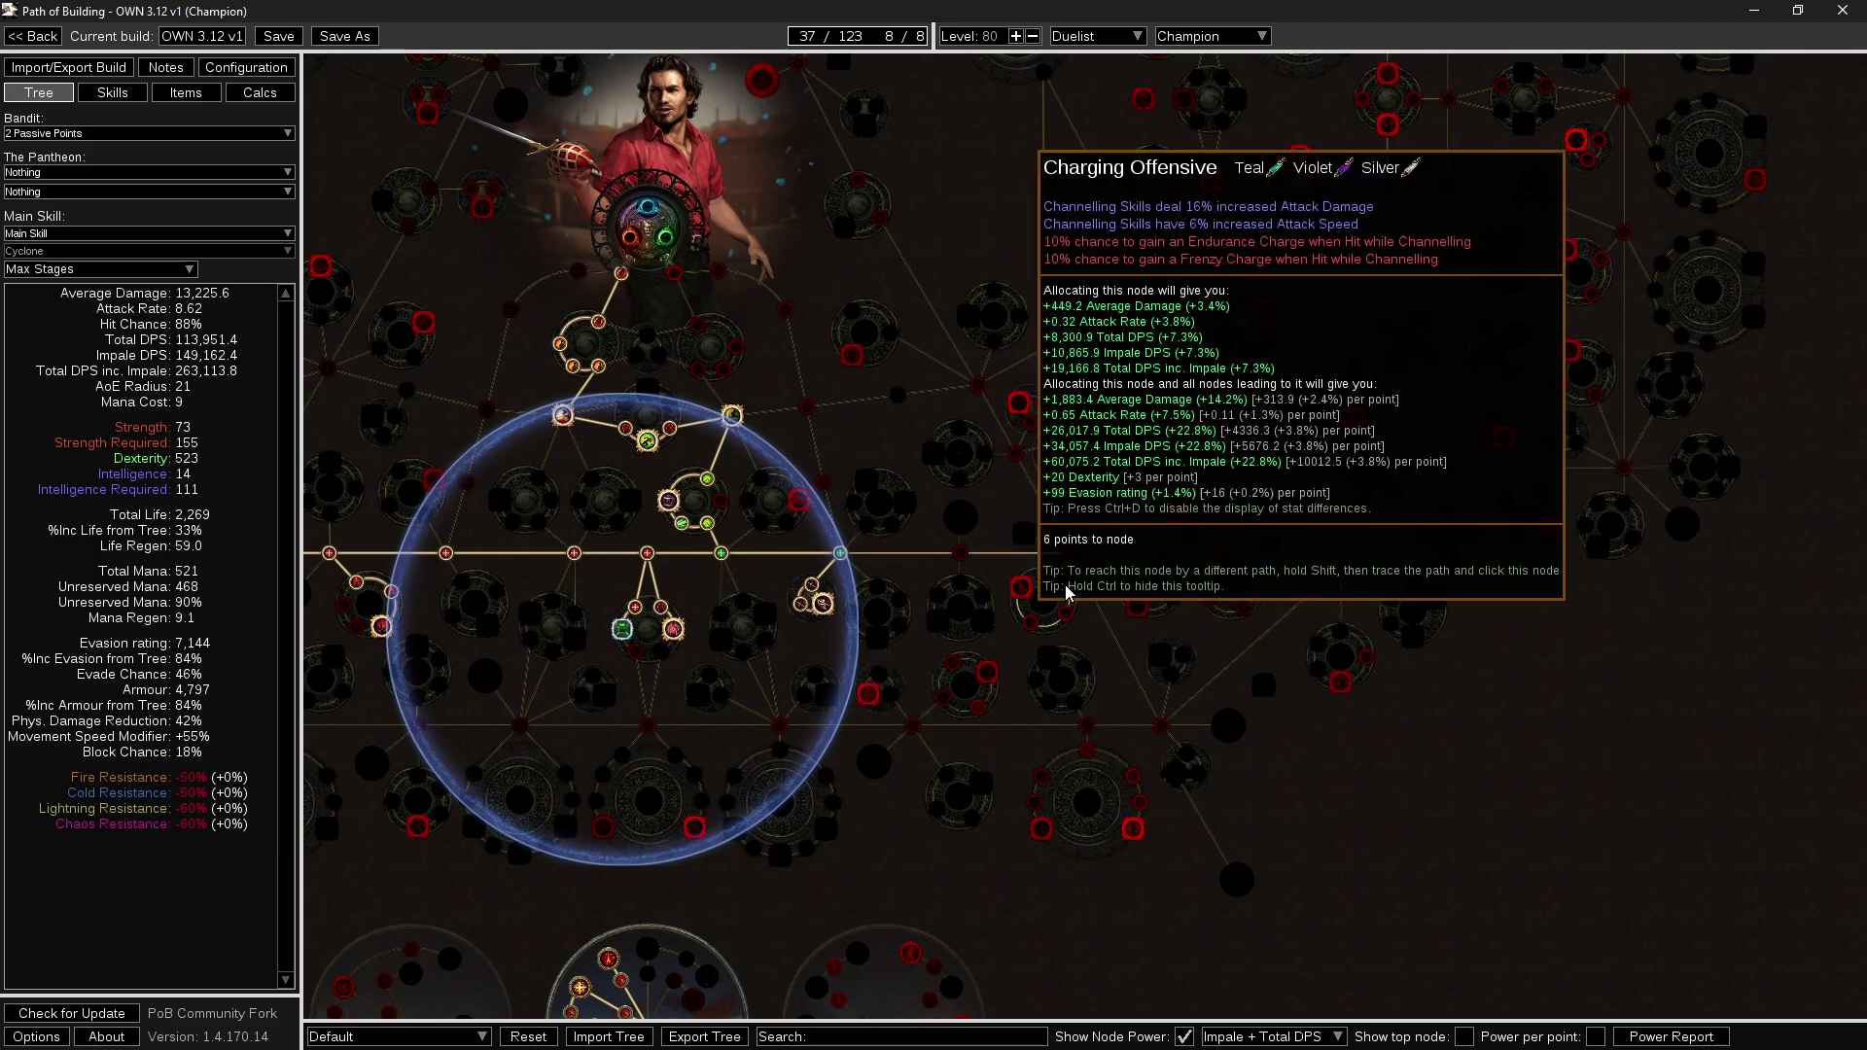
Unallocate Versatile Stance and the small nodes attached to it, keeping the Dexterity node on the main path.
left_click_drag(1011, 739, 944, 726)
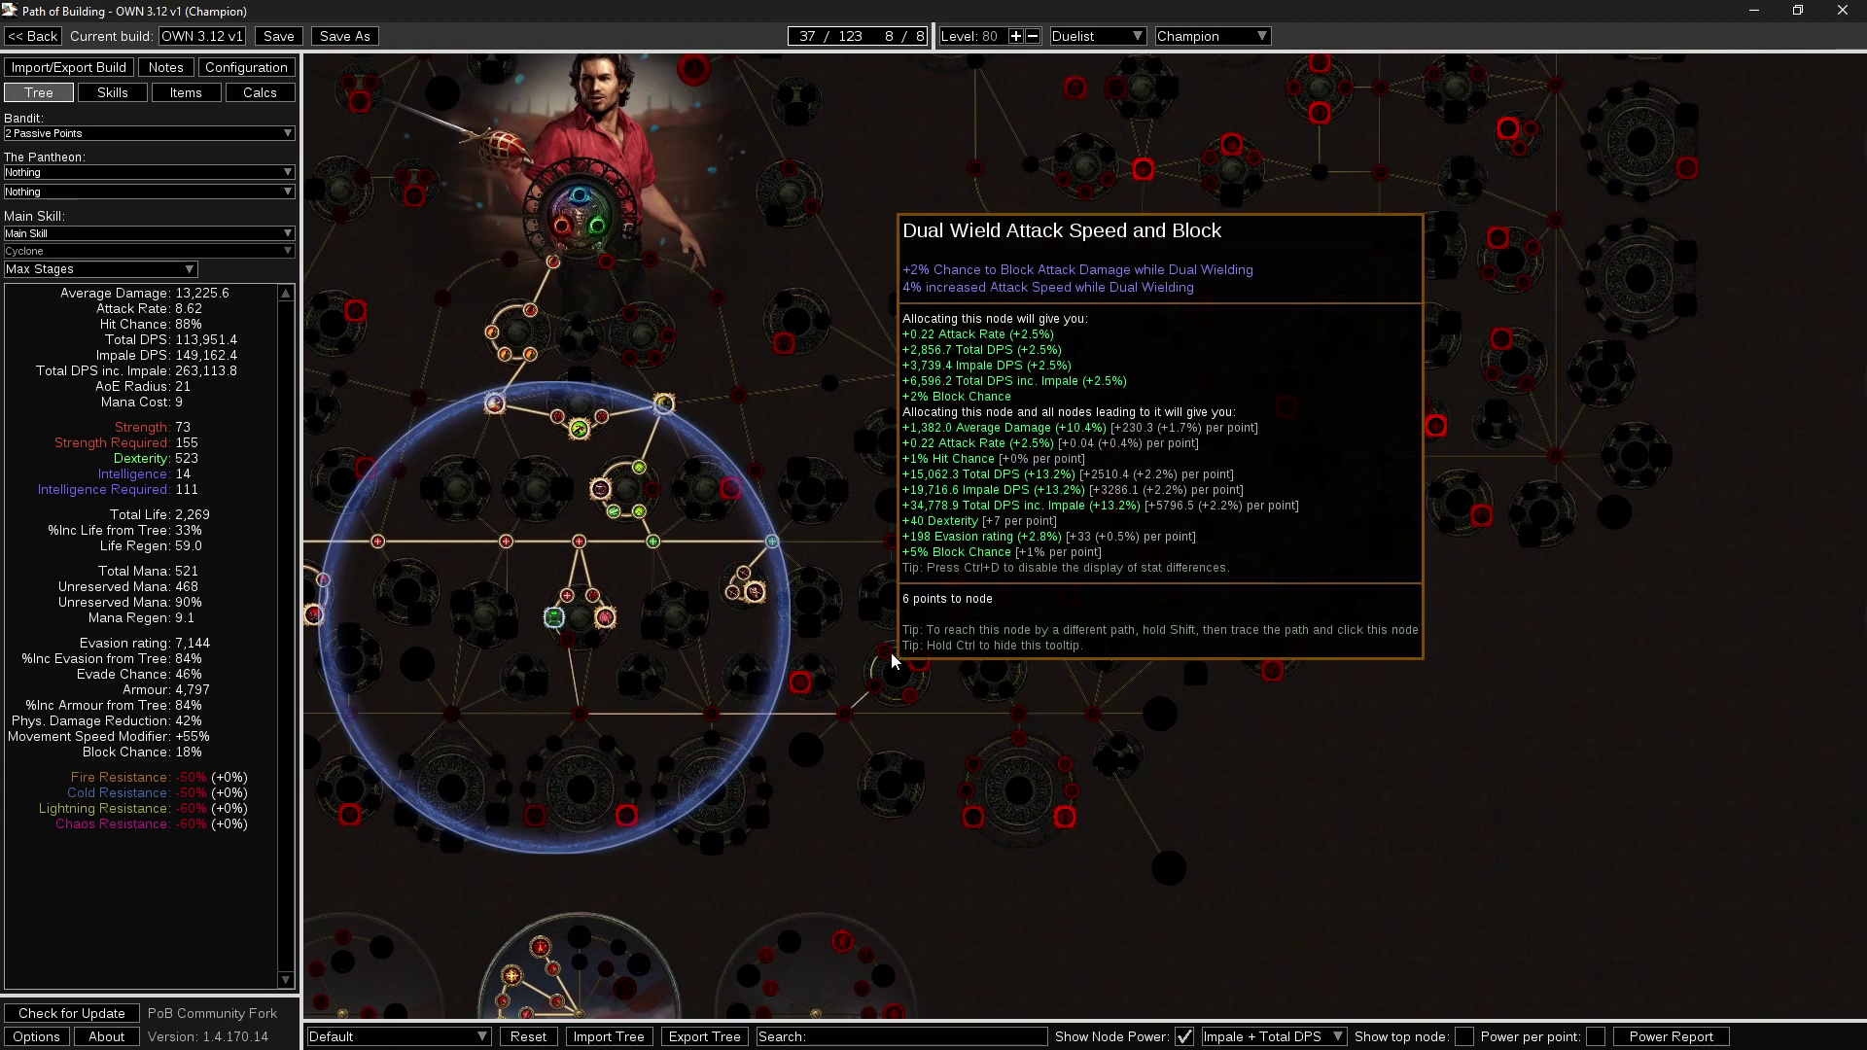
mouse_move(804, 693)
left_click_drag(850, 803, 947, 790)
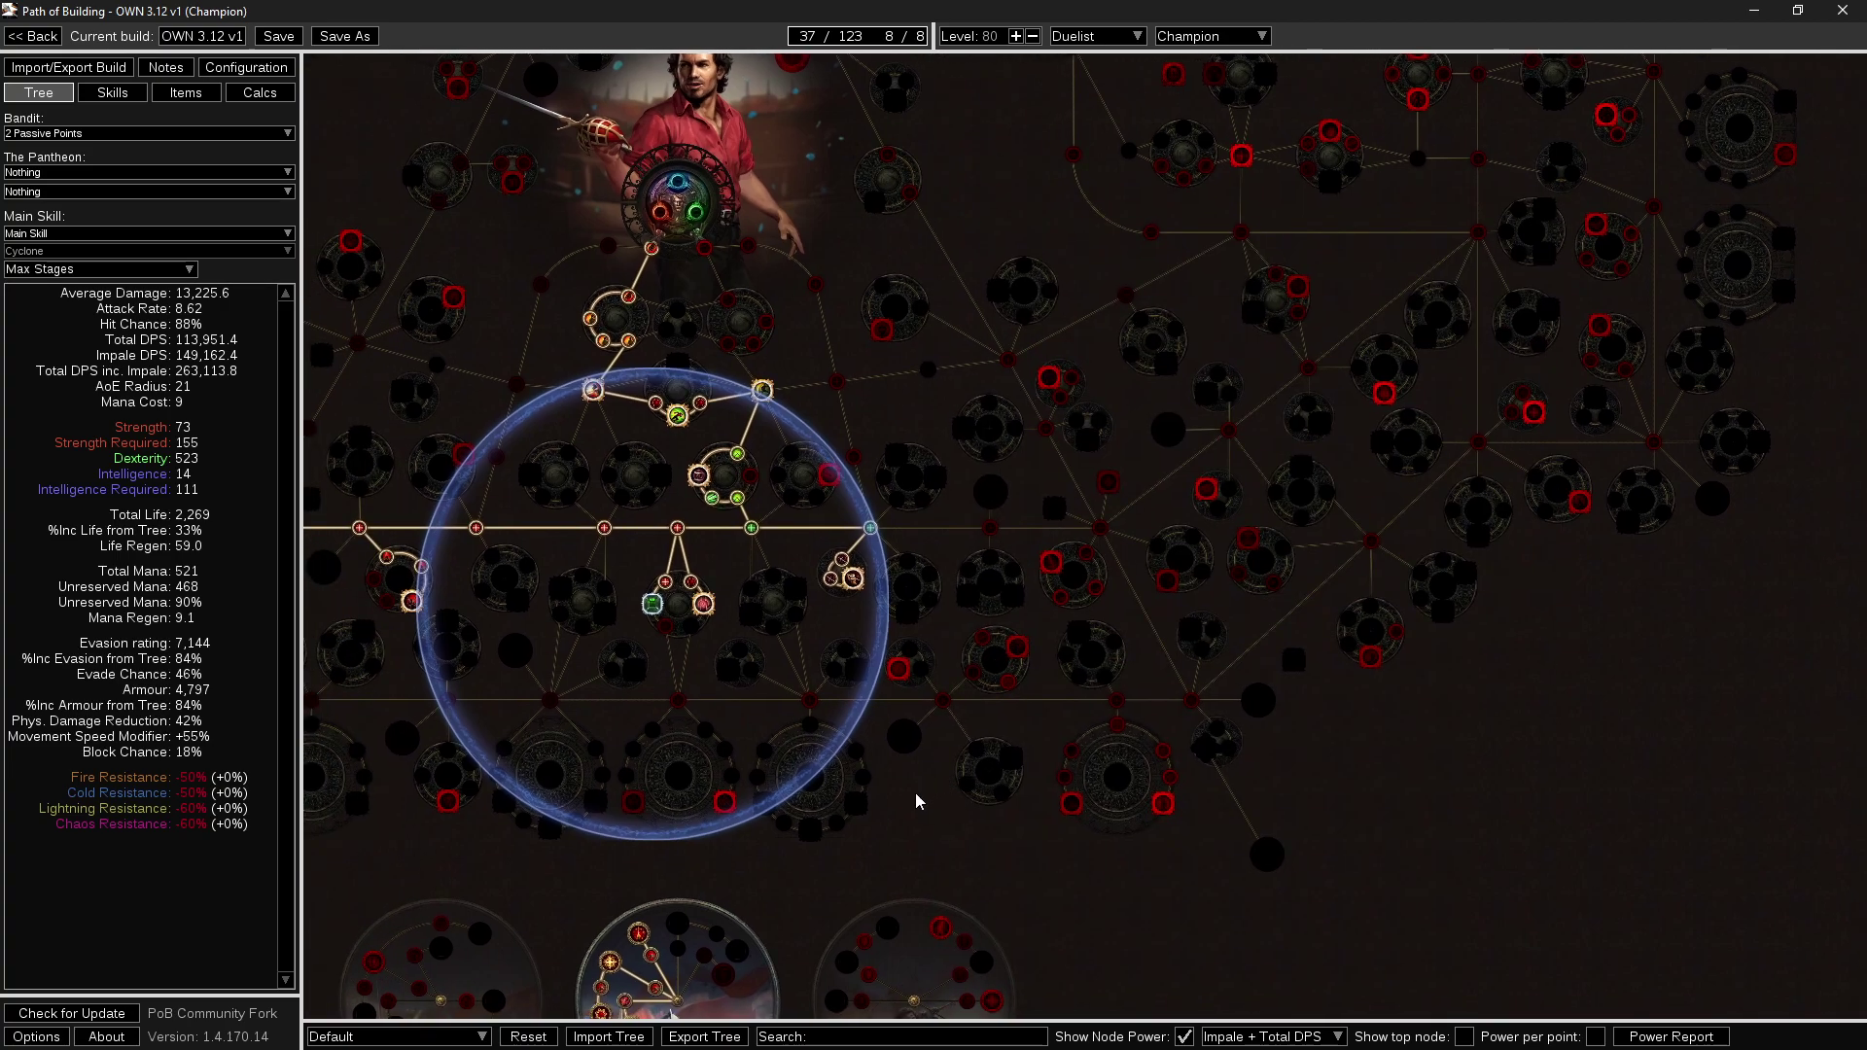
mouse_move(753, 844)
left_mouse_down()
mouse_move(1062, 828)
mouse_move(804, 844)
mouse_move(842, 877)
mouse_move(925, 878)
mouse_move(913, 867)
mouse_move(967, 867)
mouse_move(730, 853)
left_mouse_up()
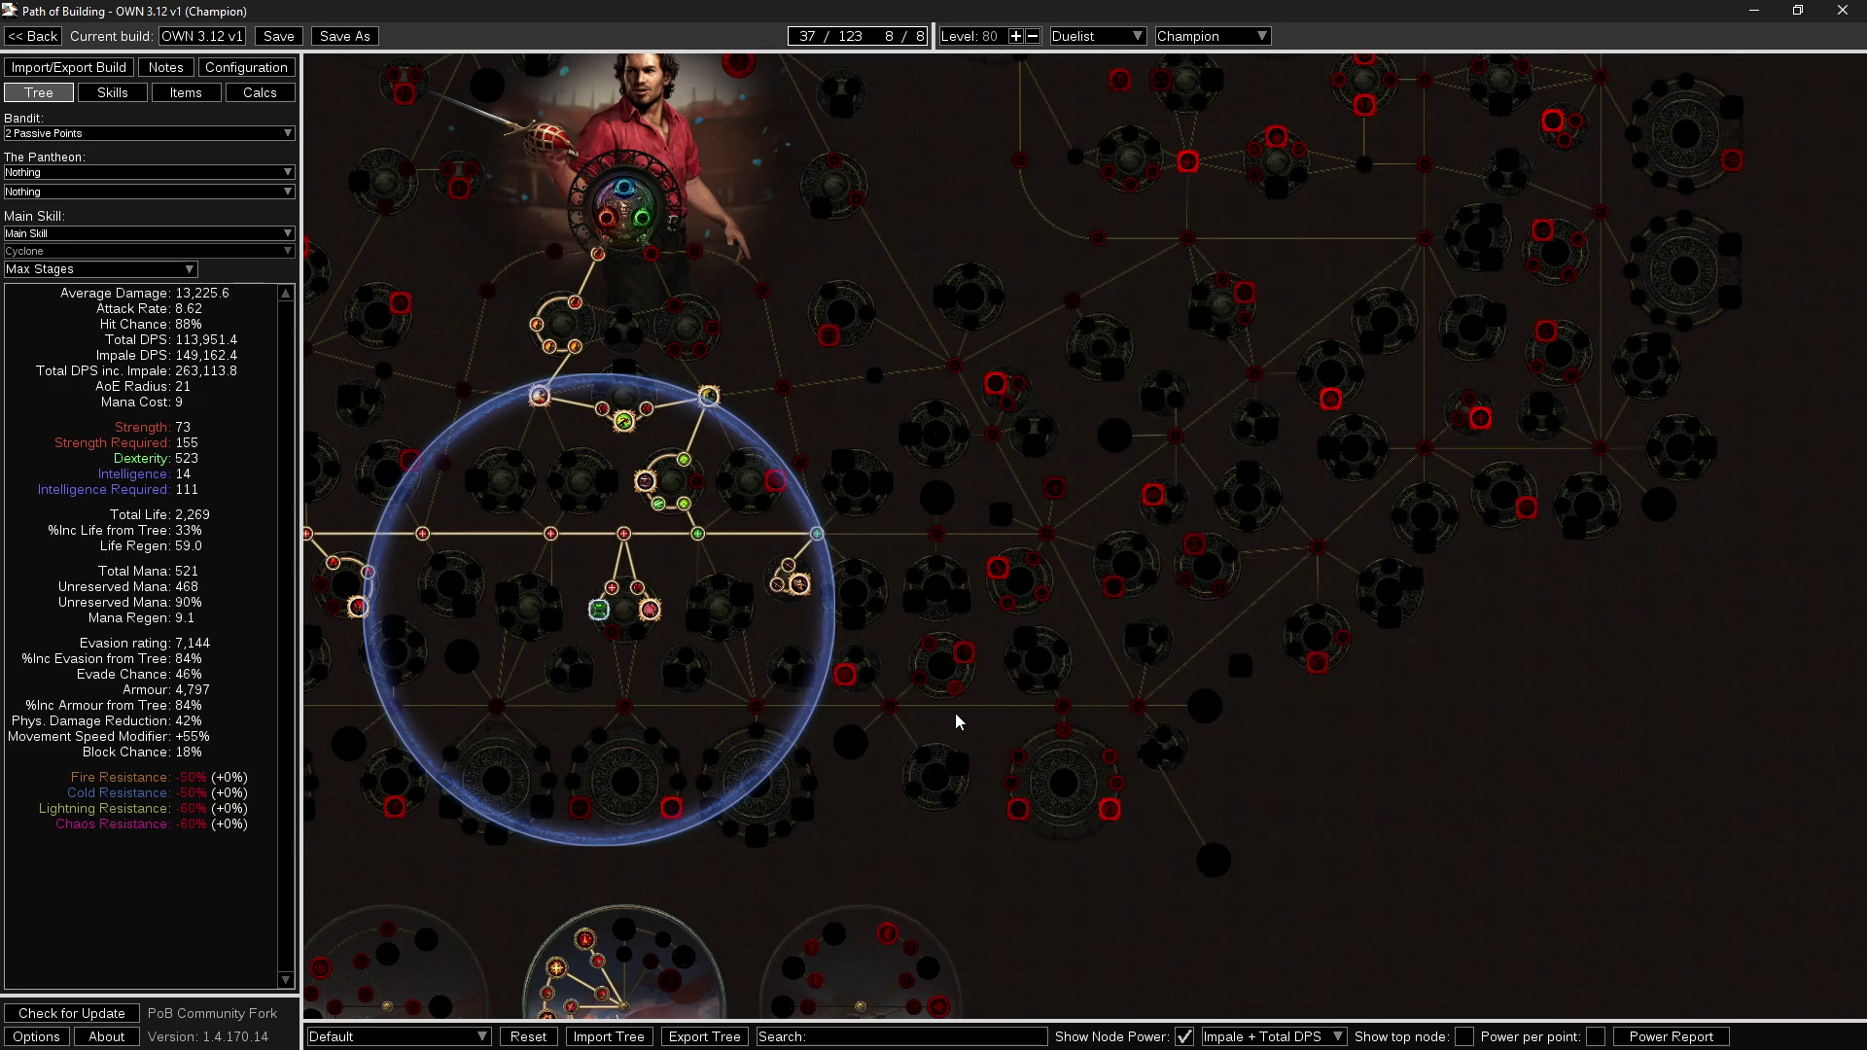
left_click_drag(767, 678, 773, 724)
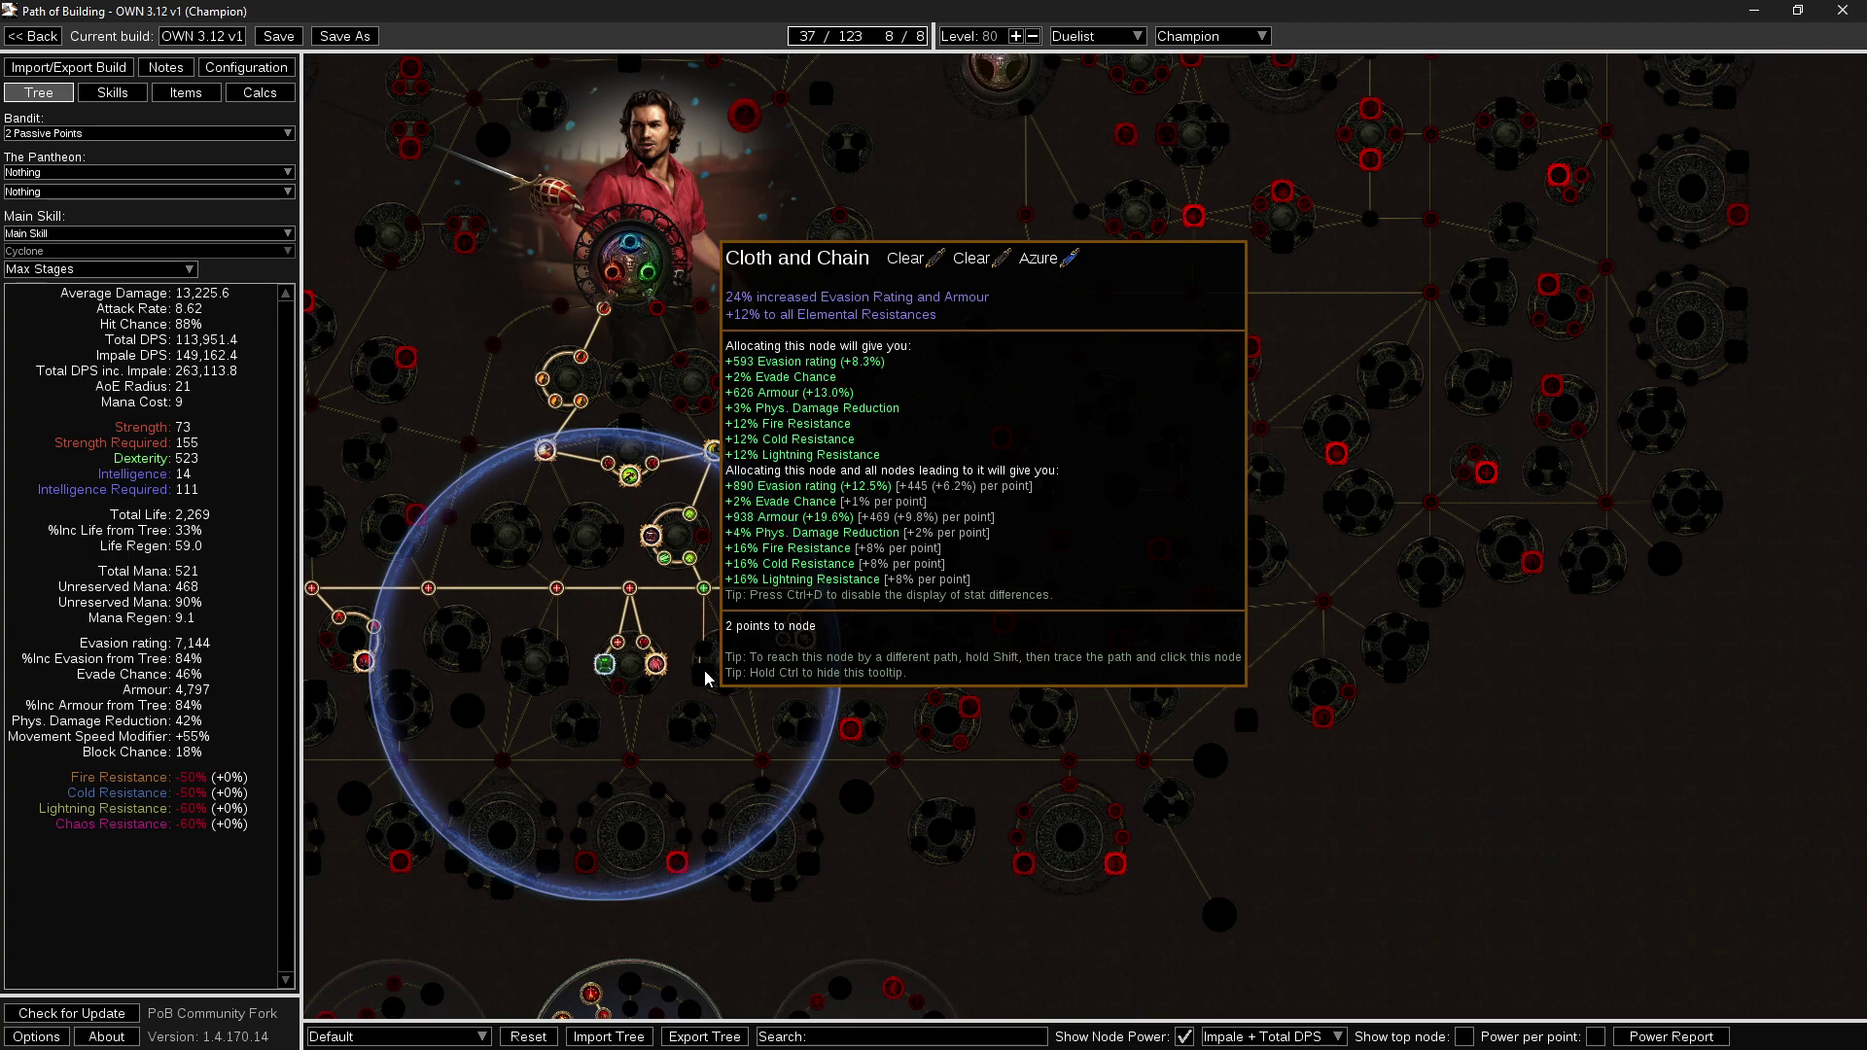
left_click_drag(1065, 757, 918, 715)
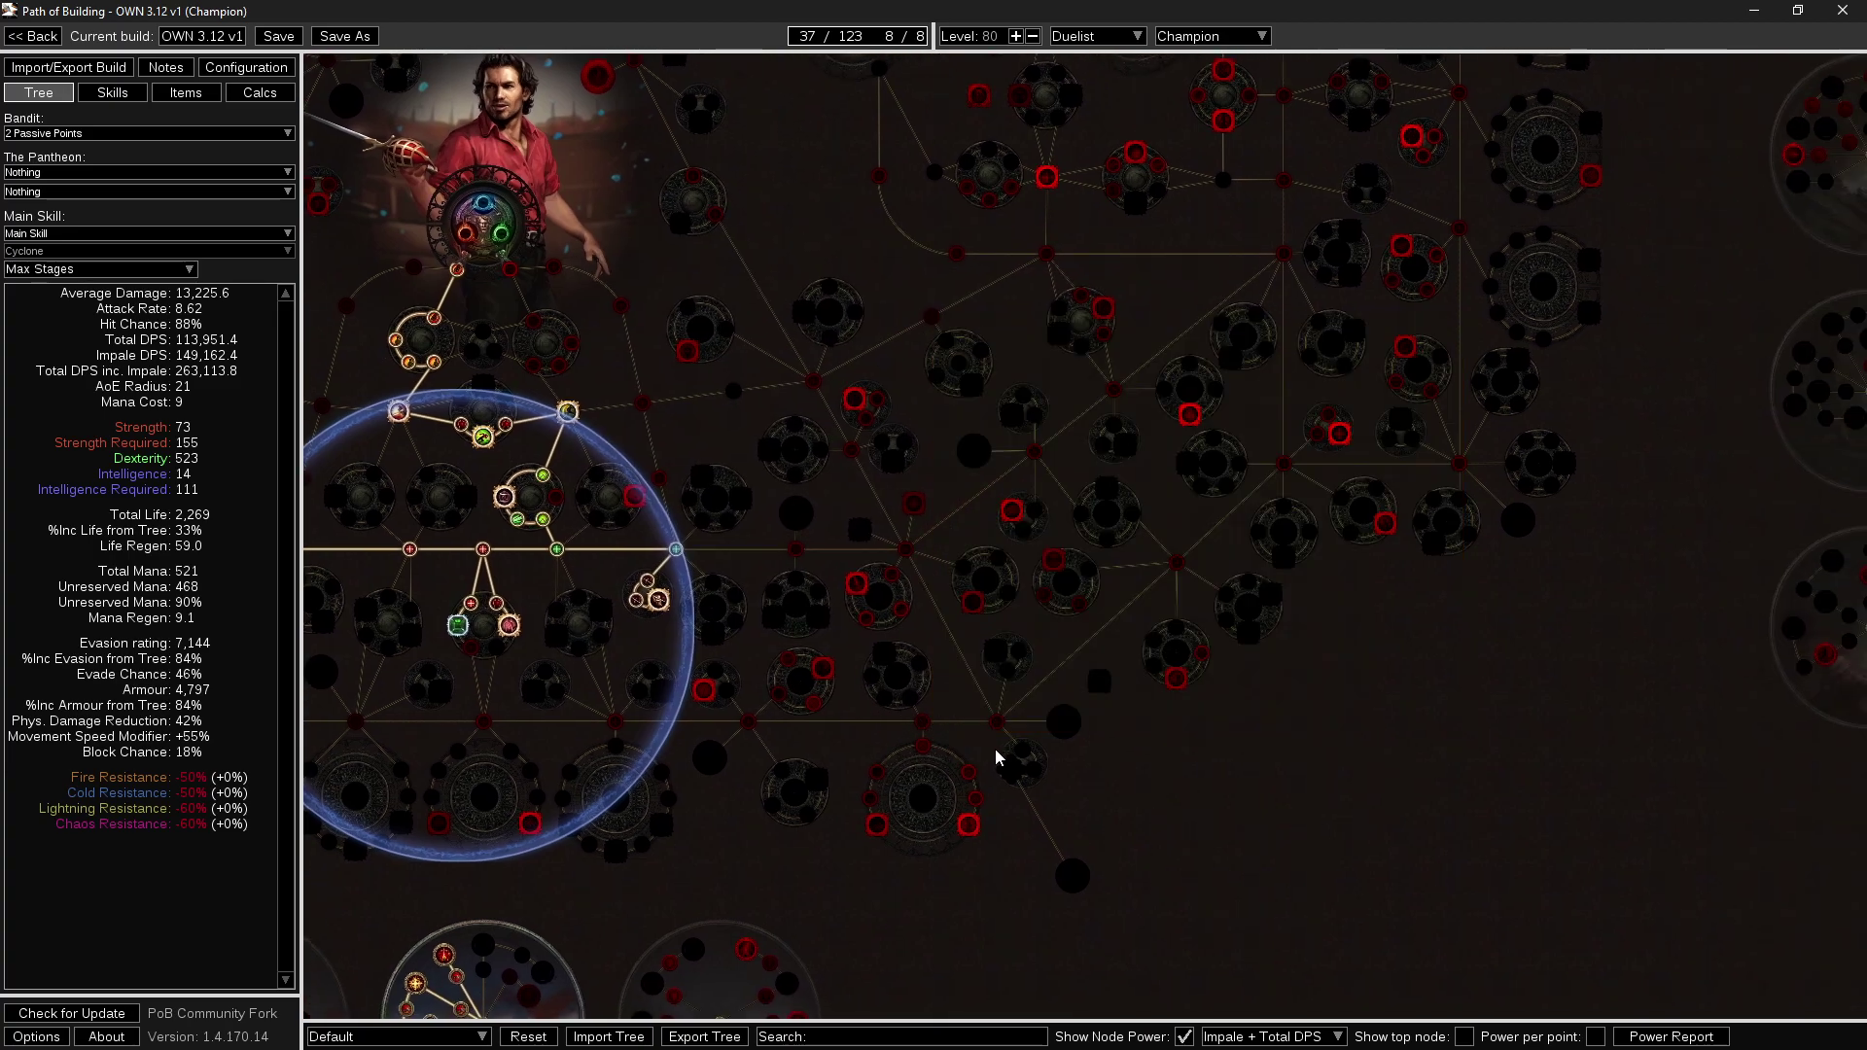
left_click(650, 583)
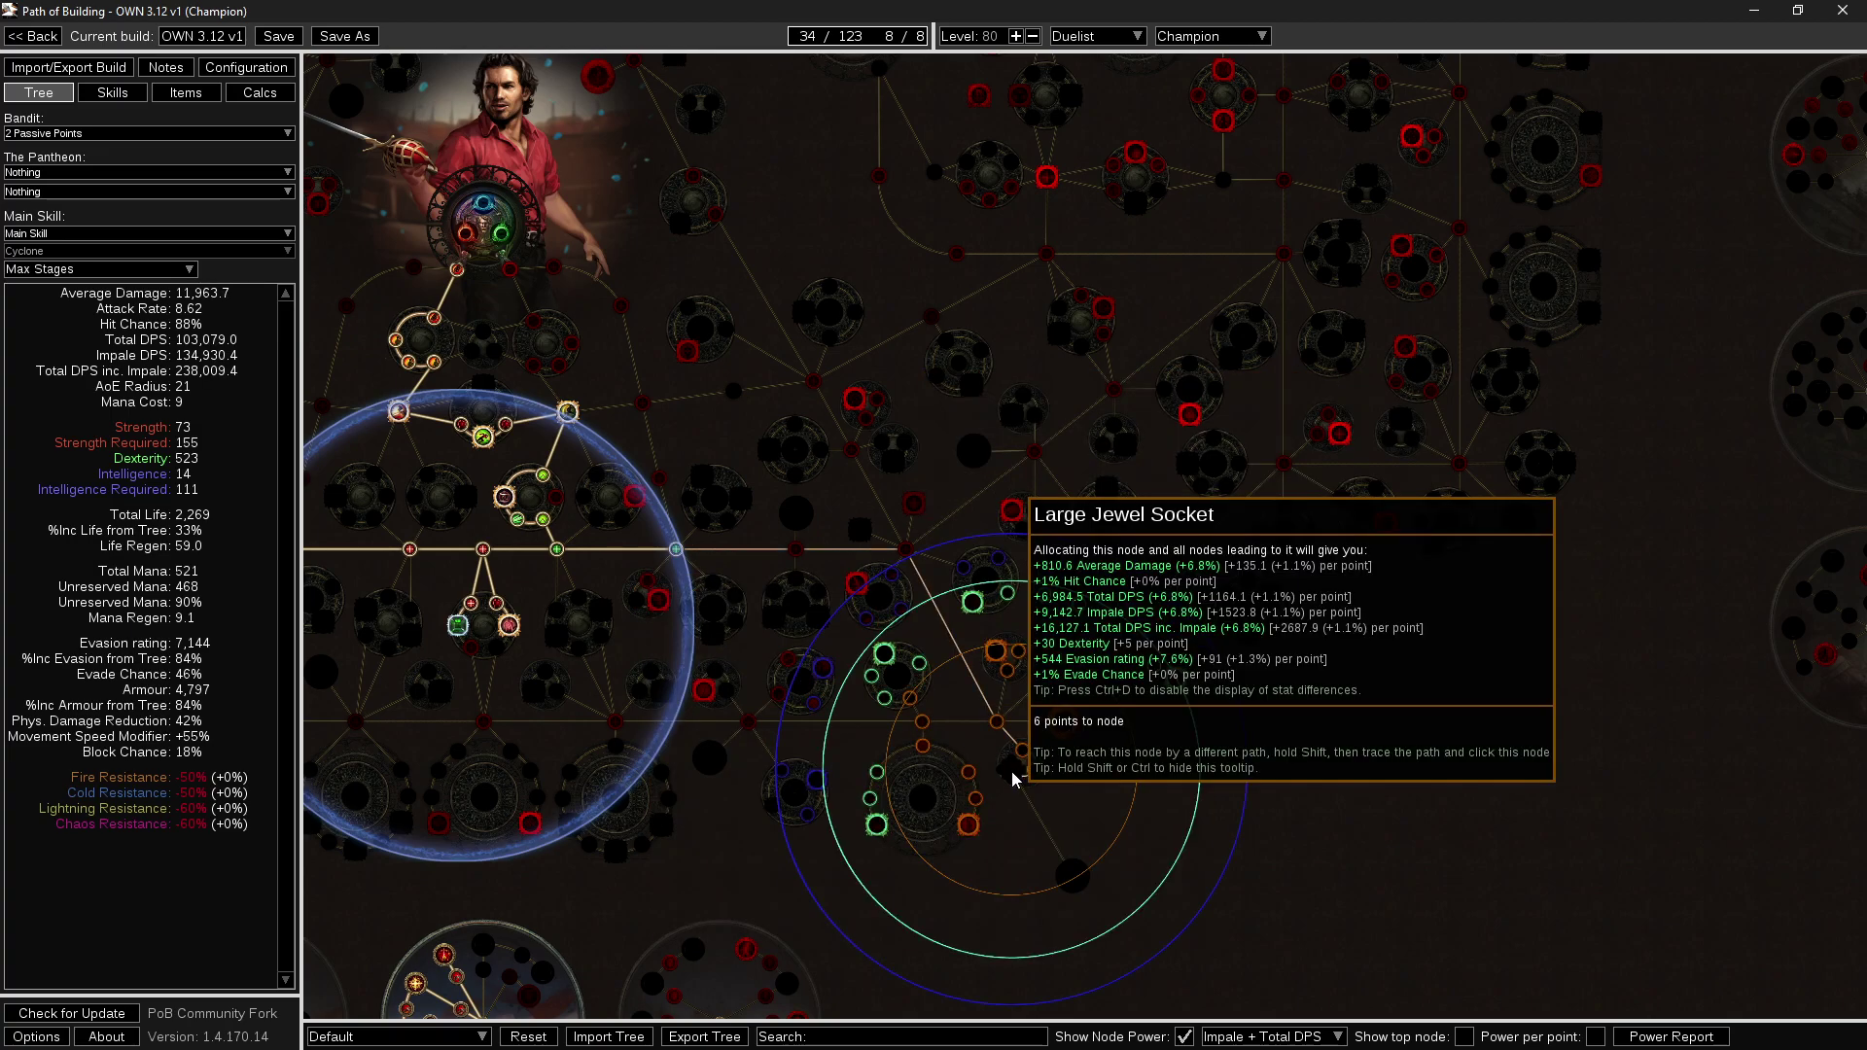
Allocate Ambidexterity with the nodes leading to it, and the Dexterity notable at the end of the path running northeast.
left_click(967, 819)
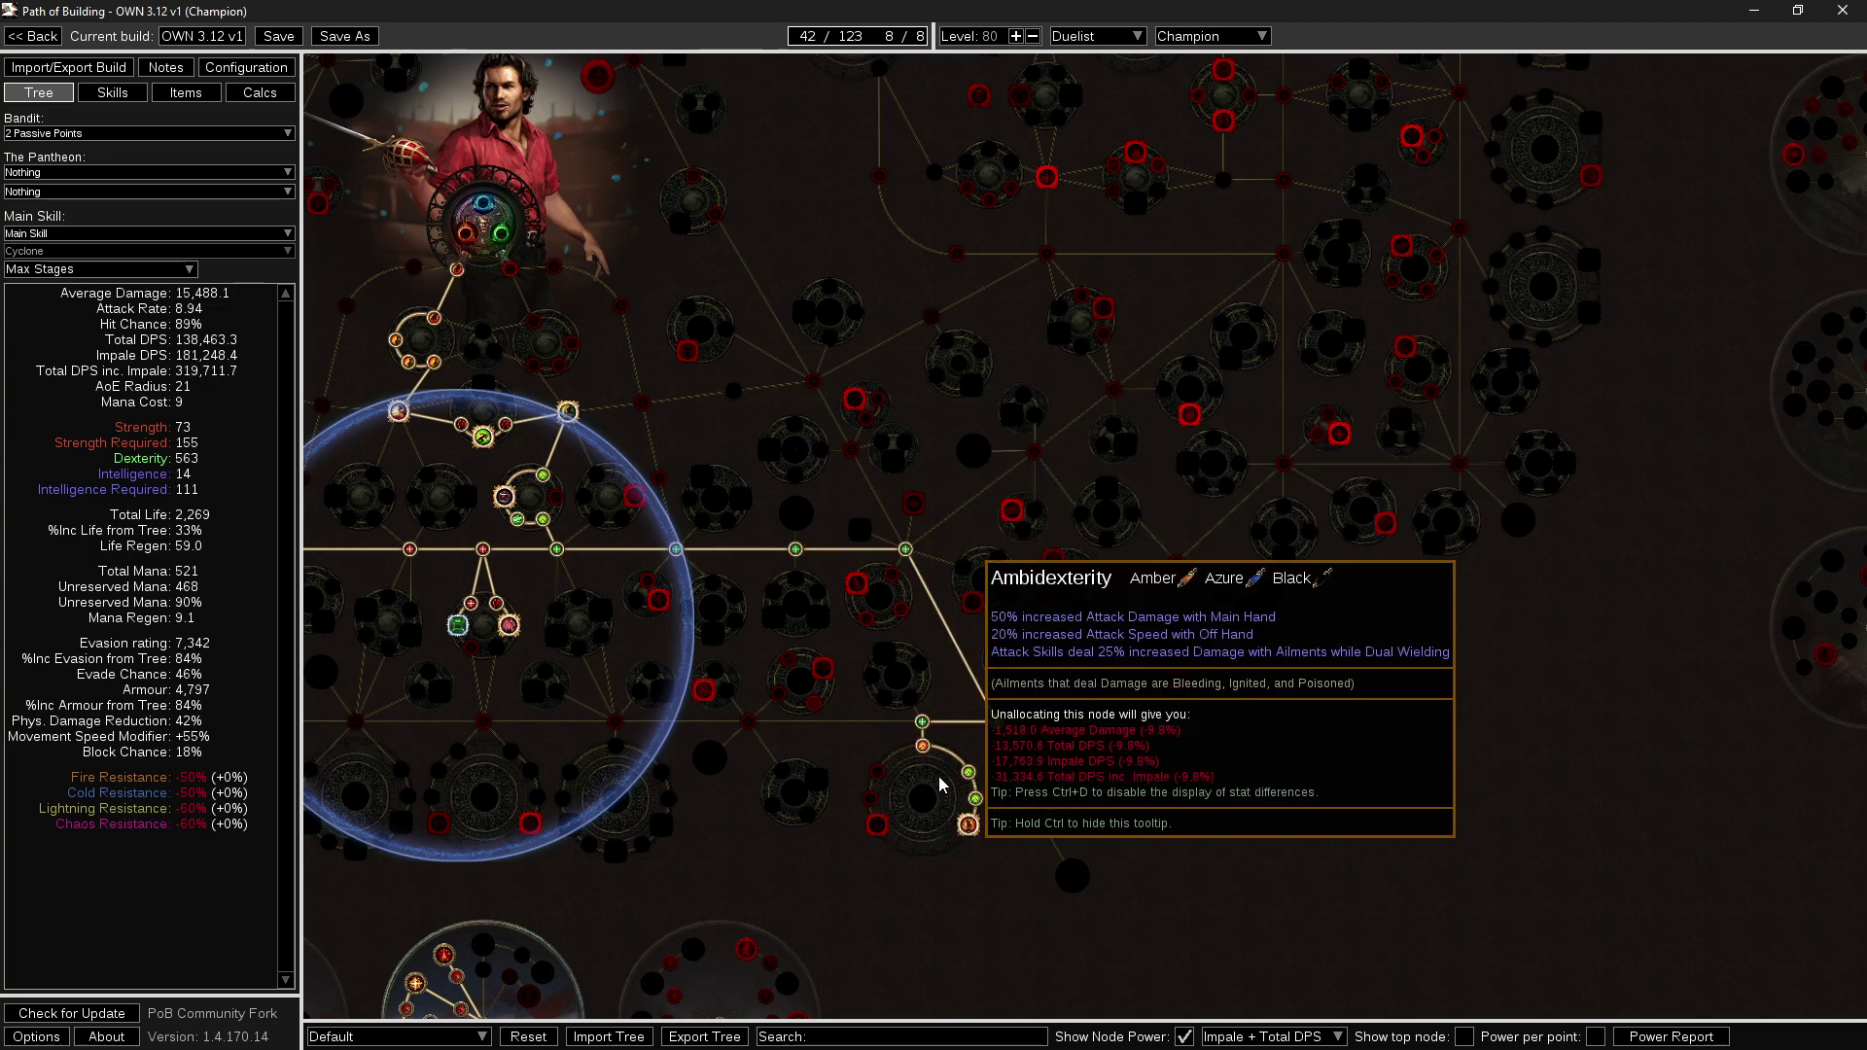
left_click(1340, 435)
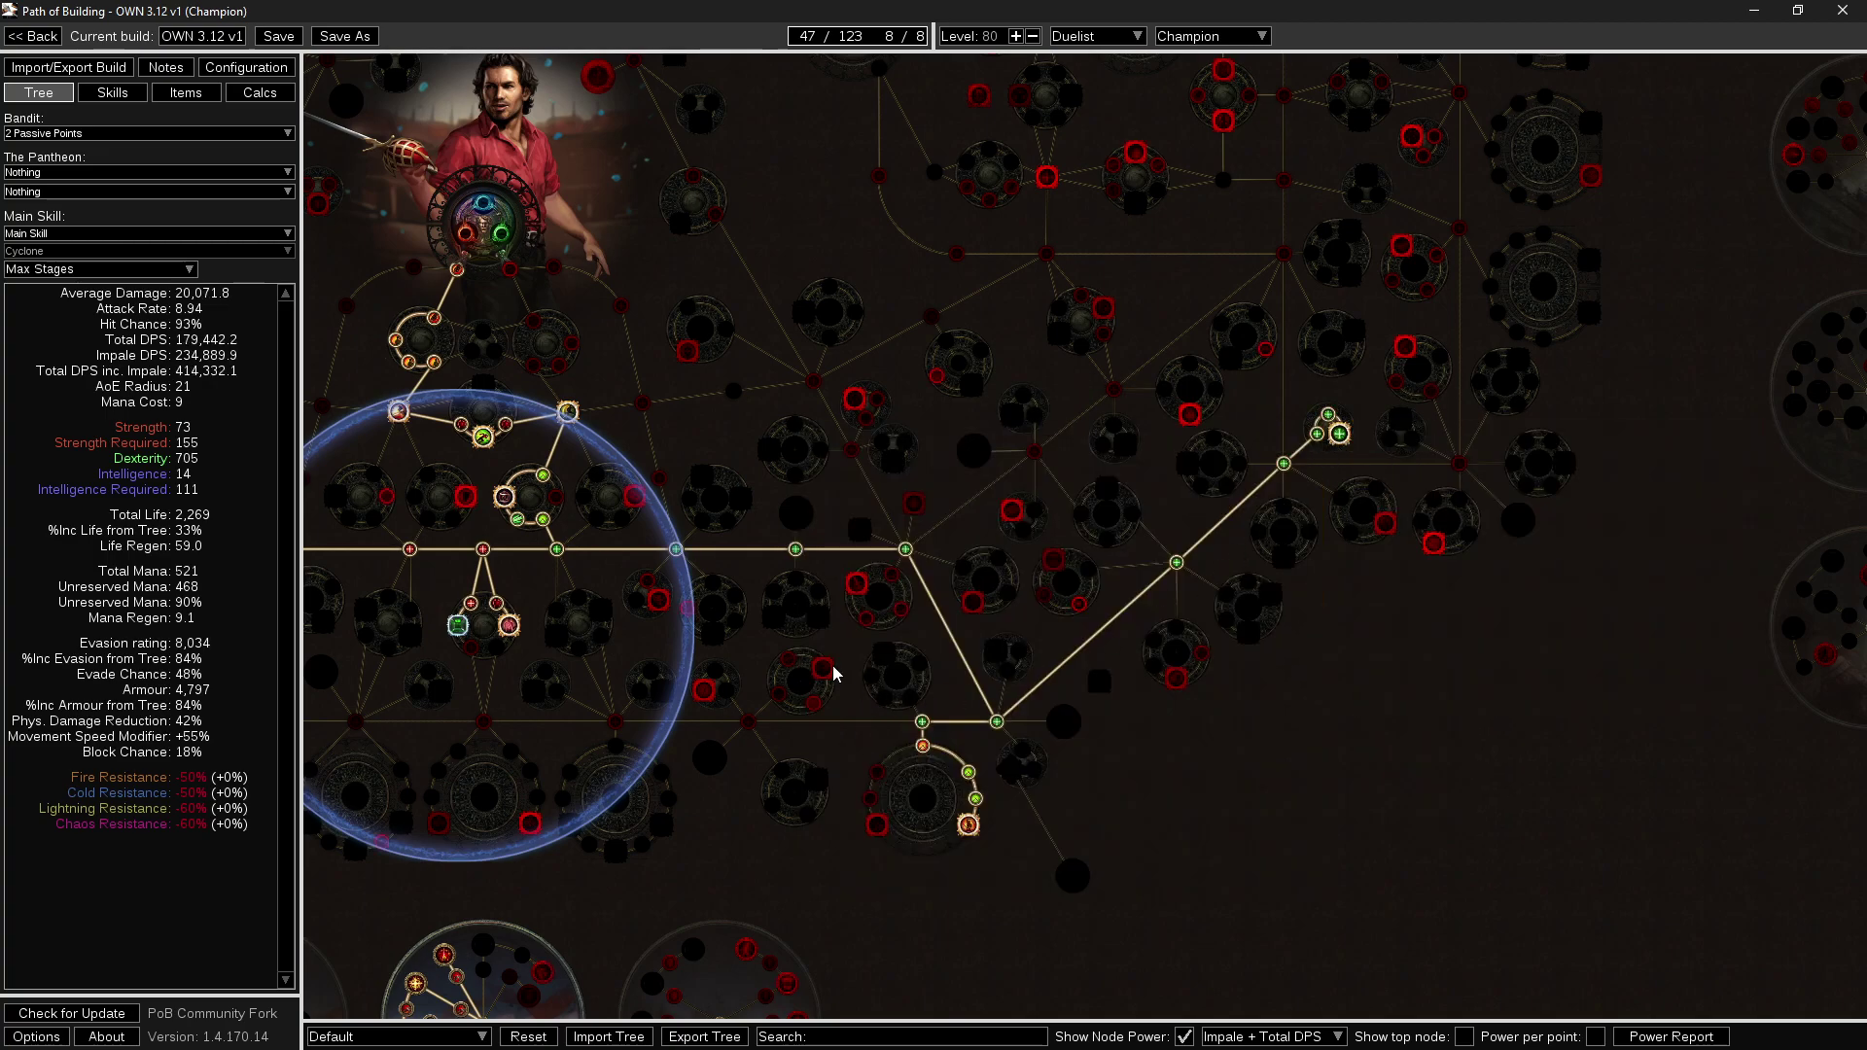
left_click_drag(807, 634, 850, 651)
scroll(742, 645, "up", 2)
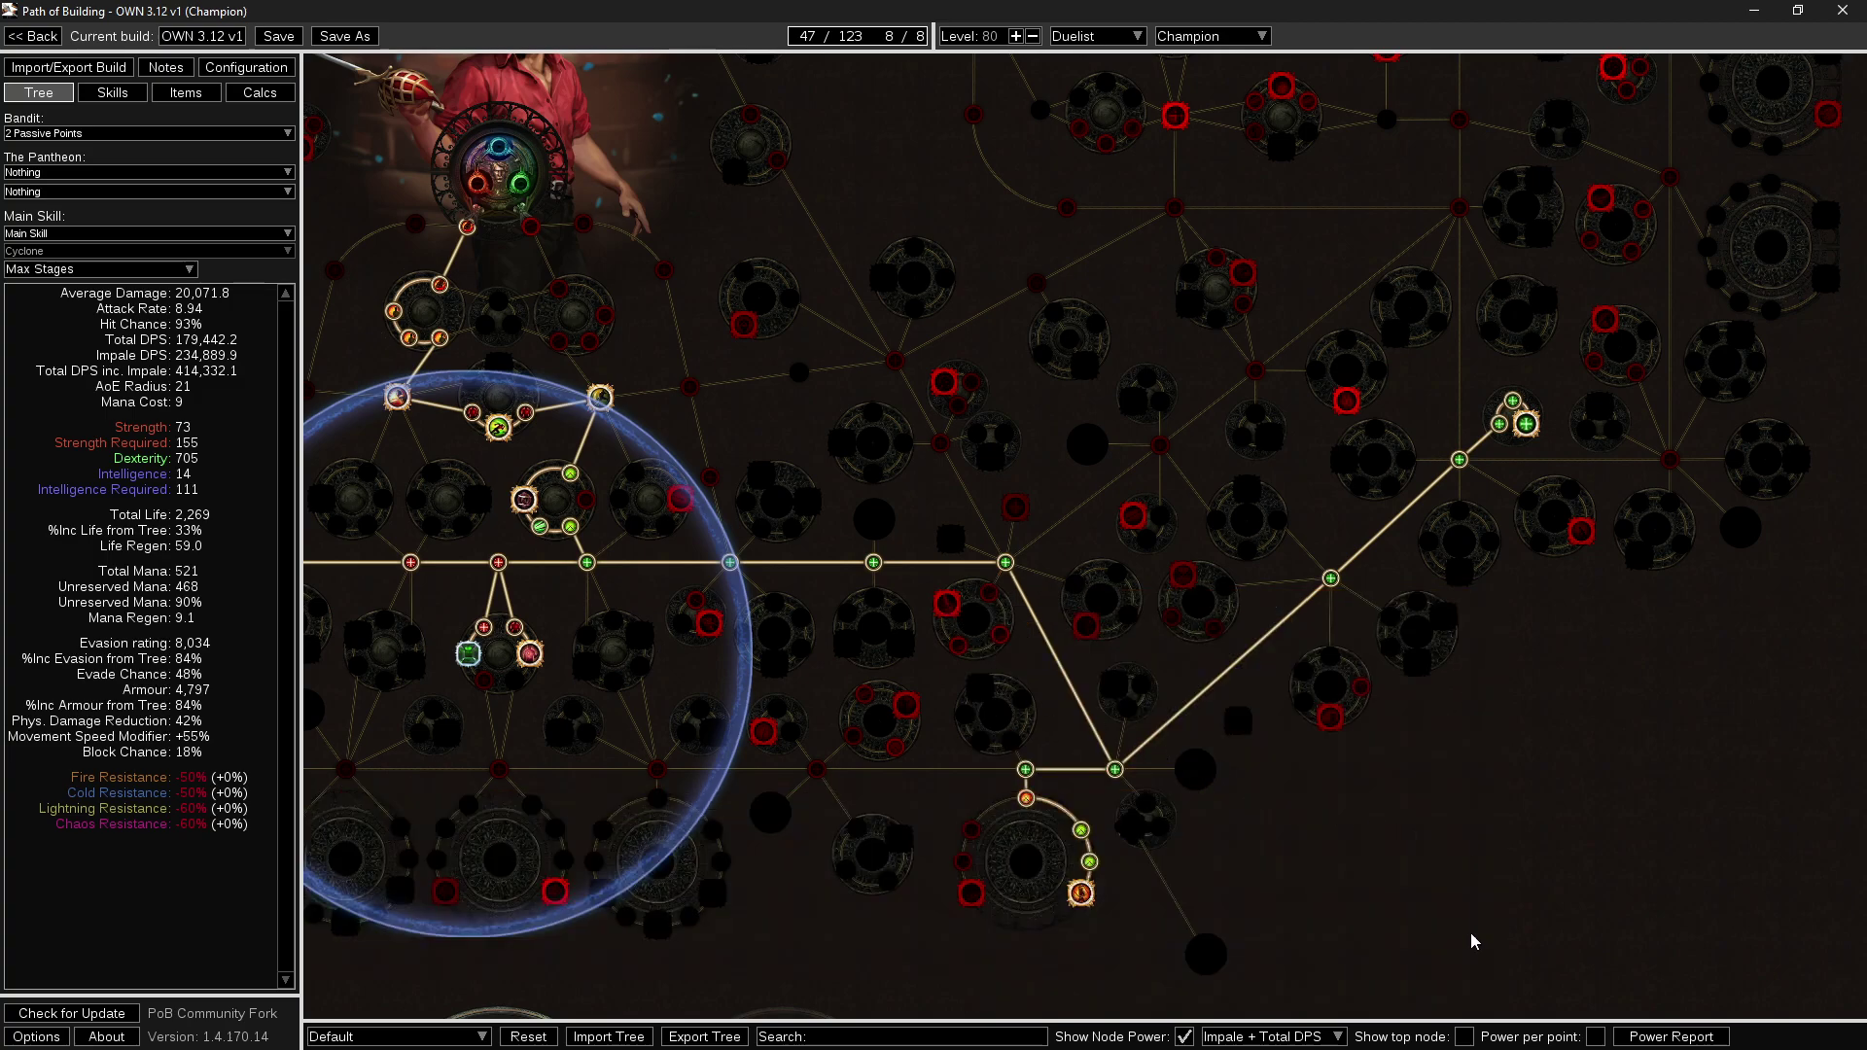
Turn on per-point node power and locate Master of Force on the tree through the Impale + Total DPS power report.
left_click(1596, 1036)
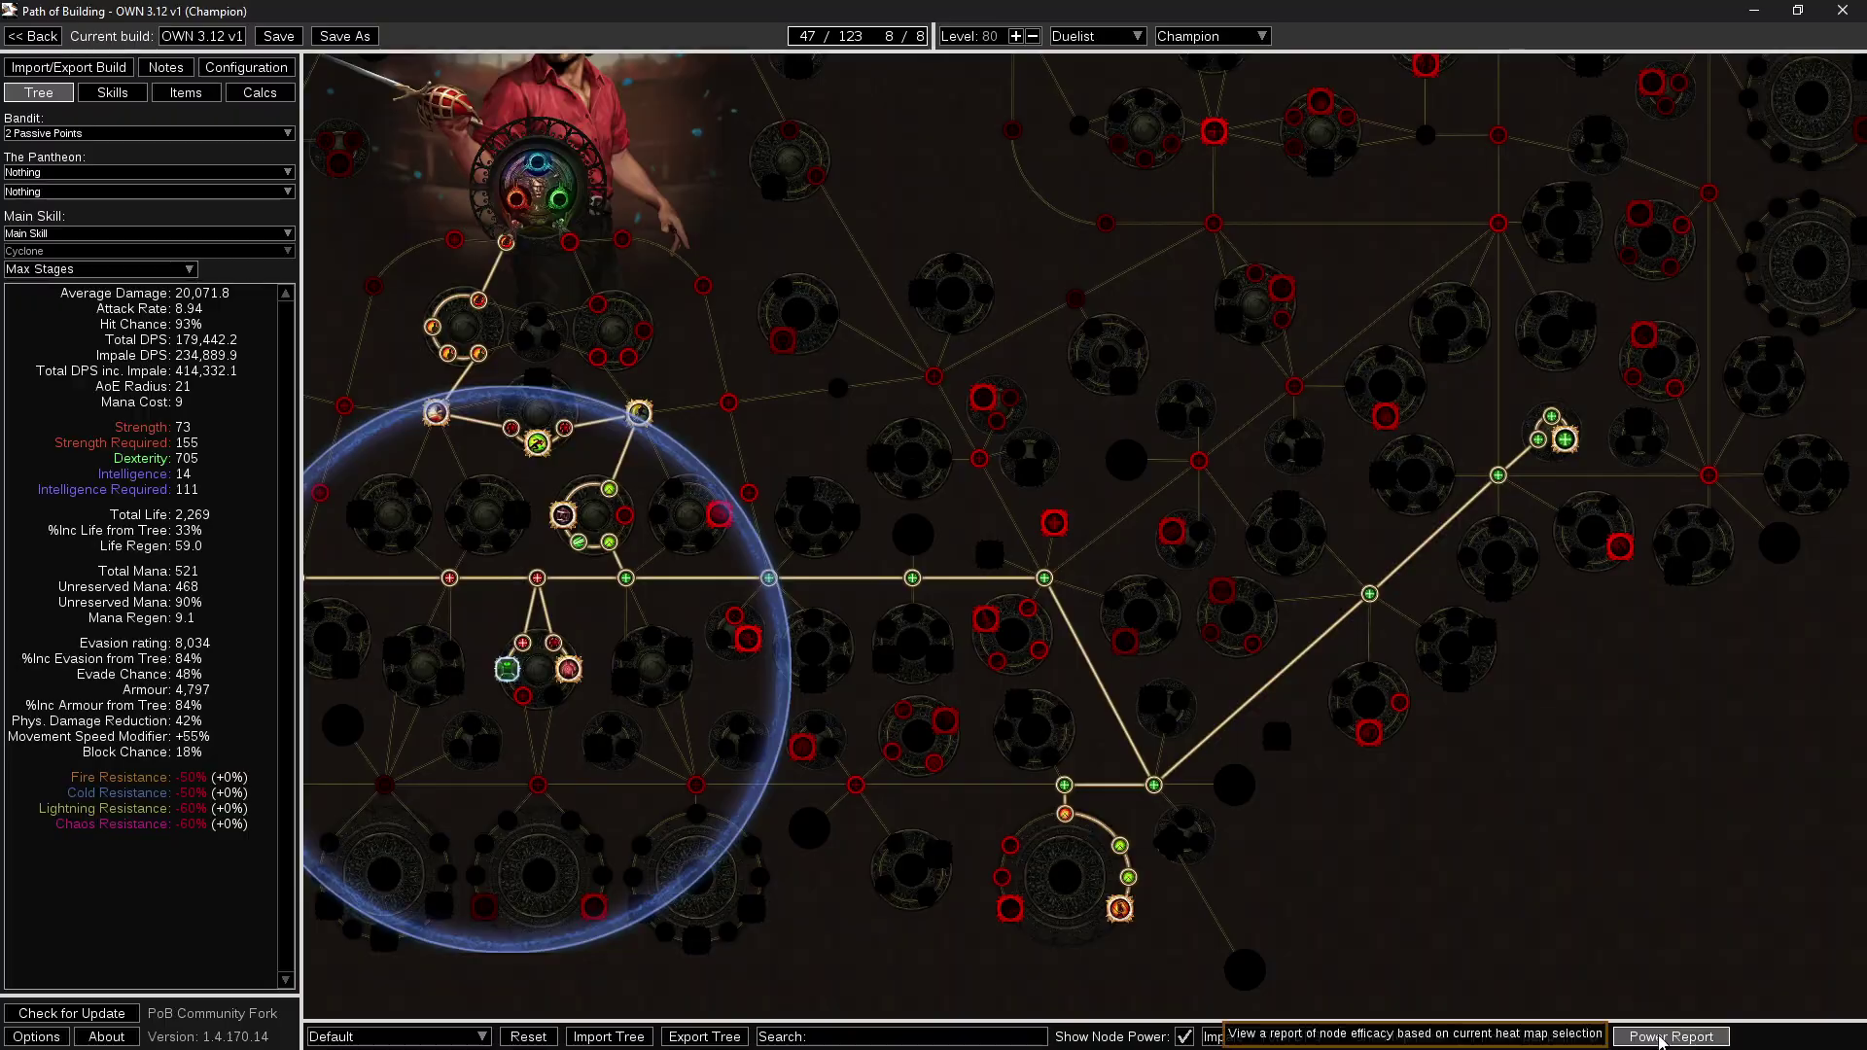
left_click(1660, 1037)
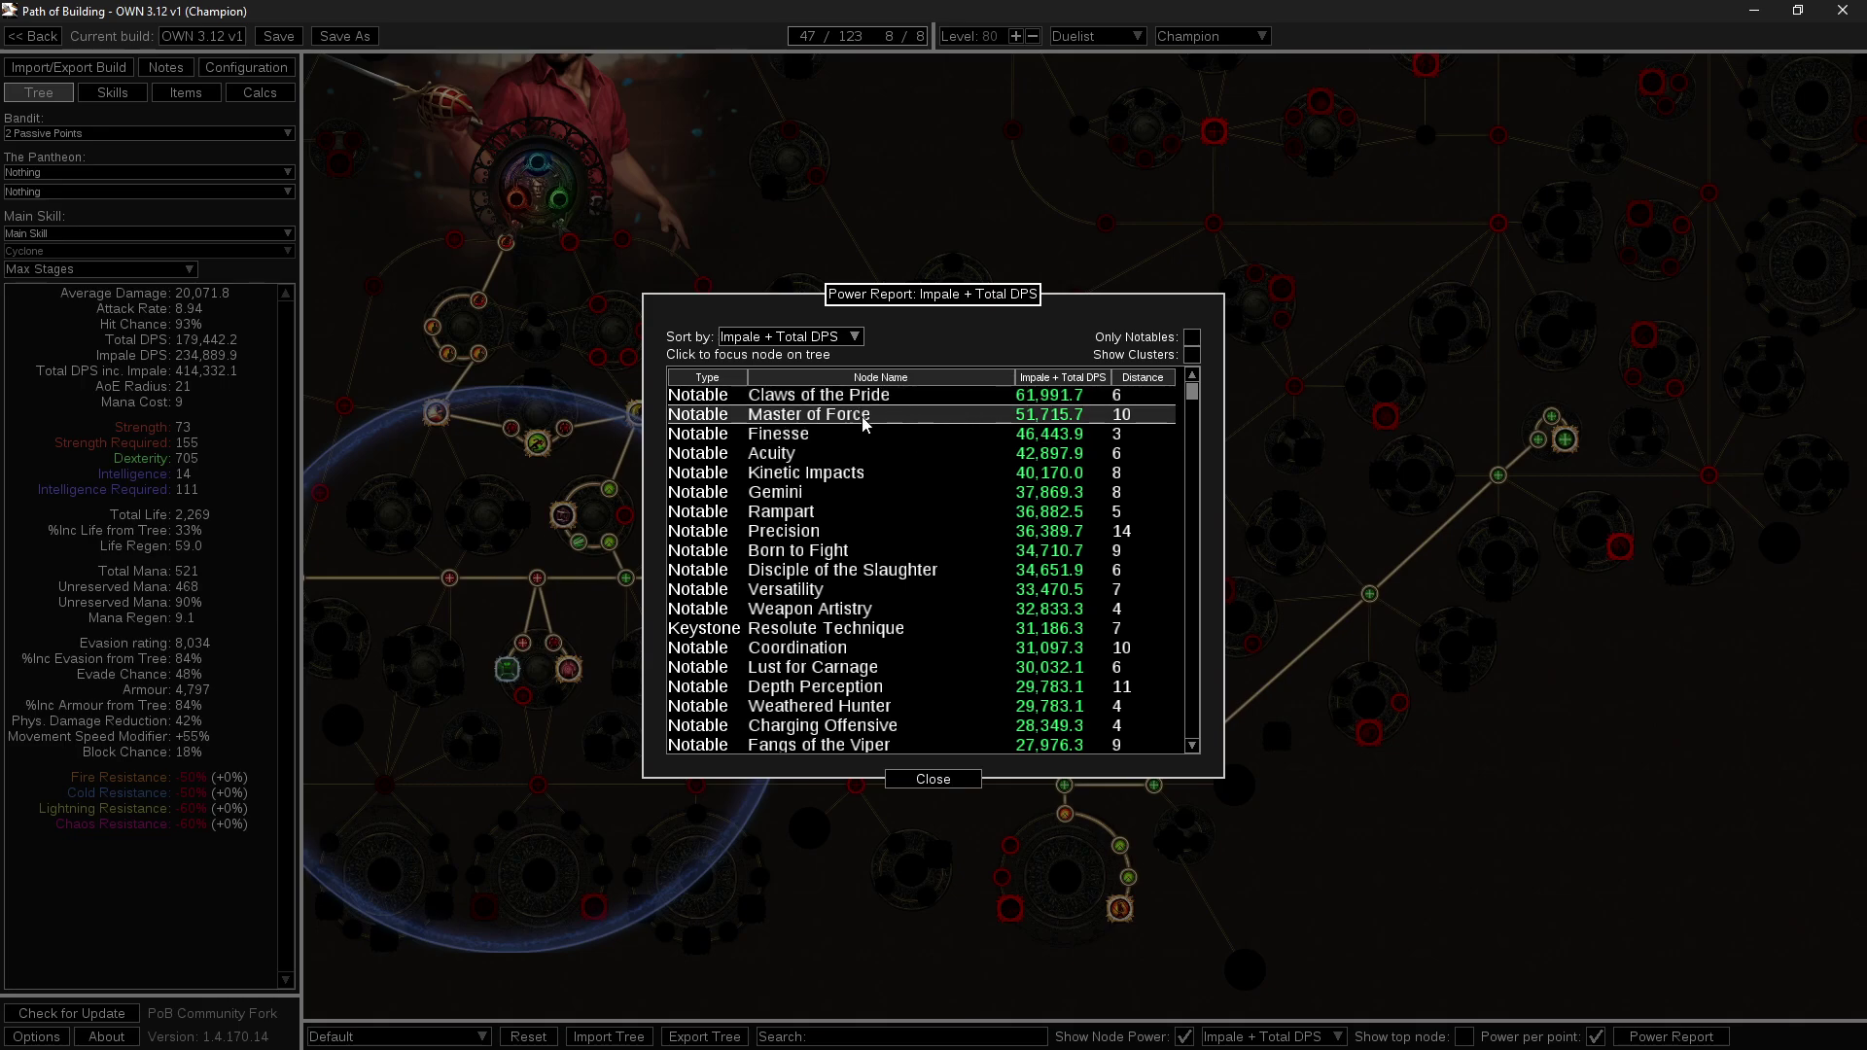
left_click(846, 418)
scroll(990, 468, "down", 6)
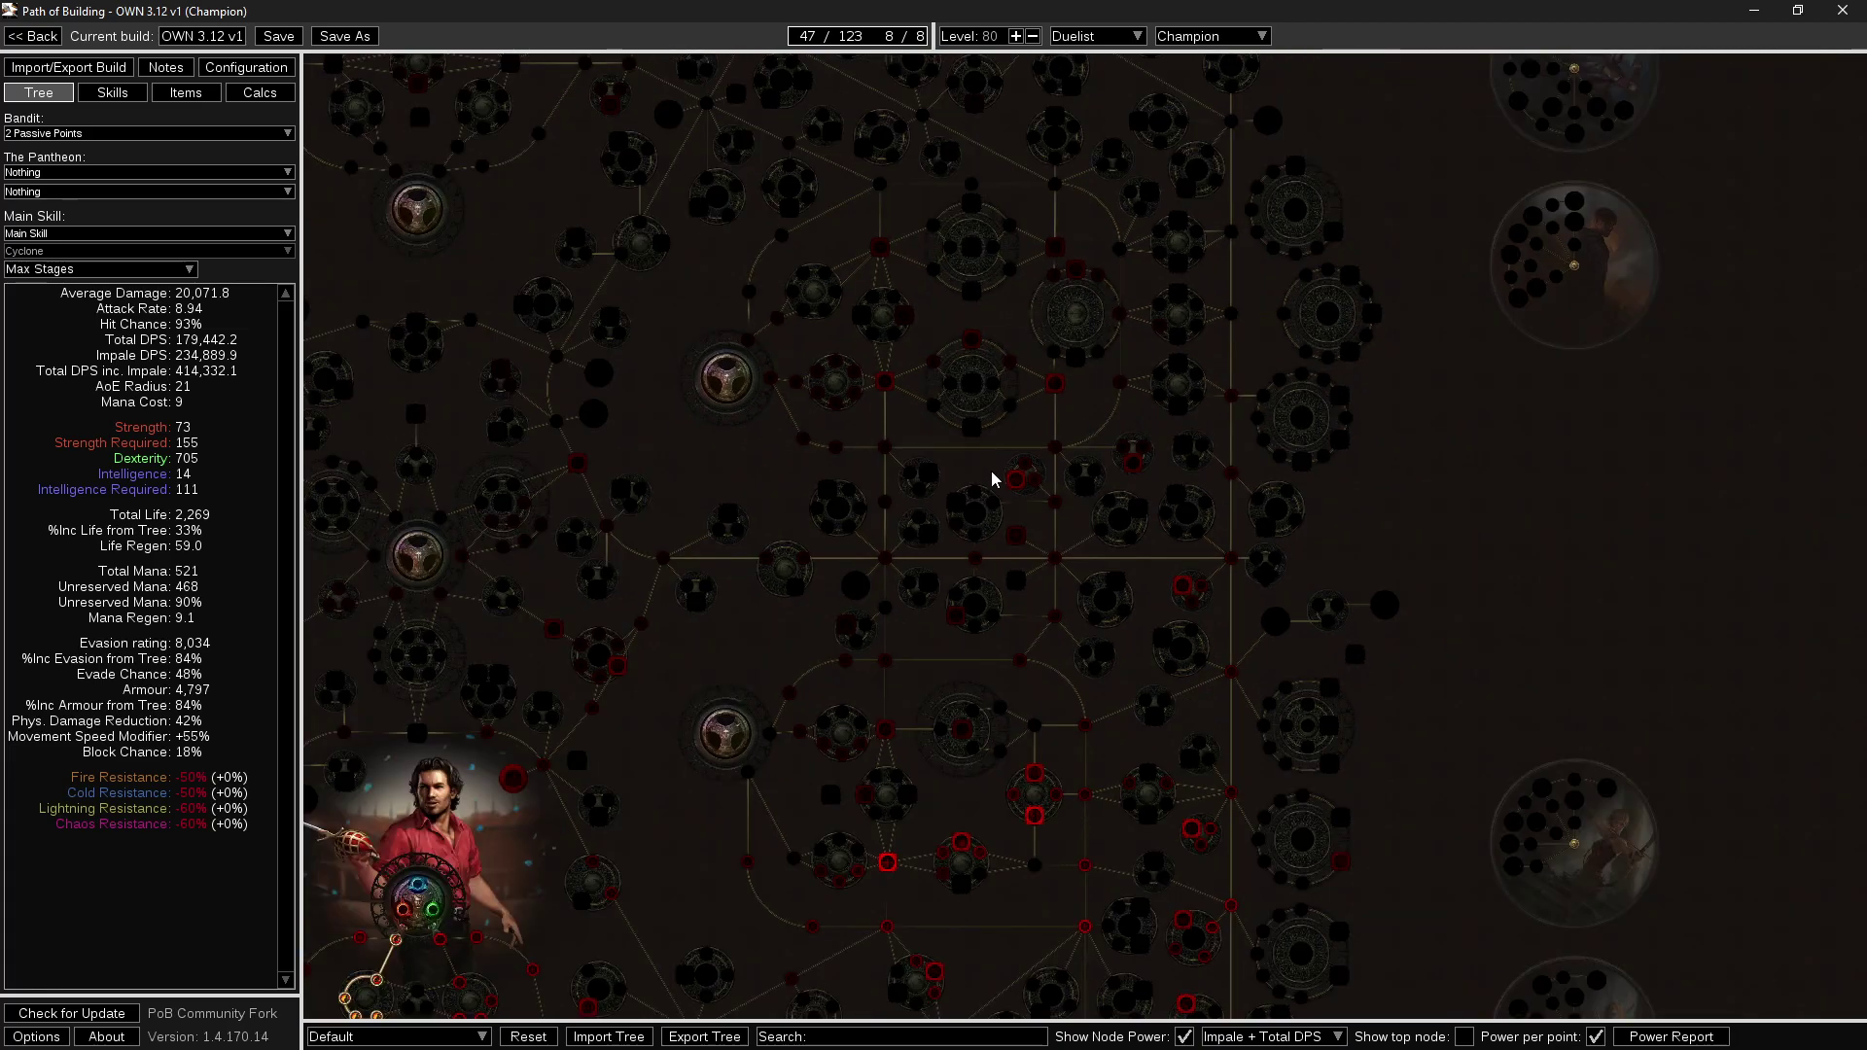
scroll(1205, 680, "down", 3)
left_click_drag(1227, 747, 1133, 436)
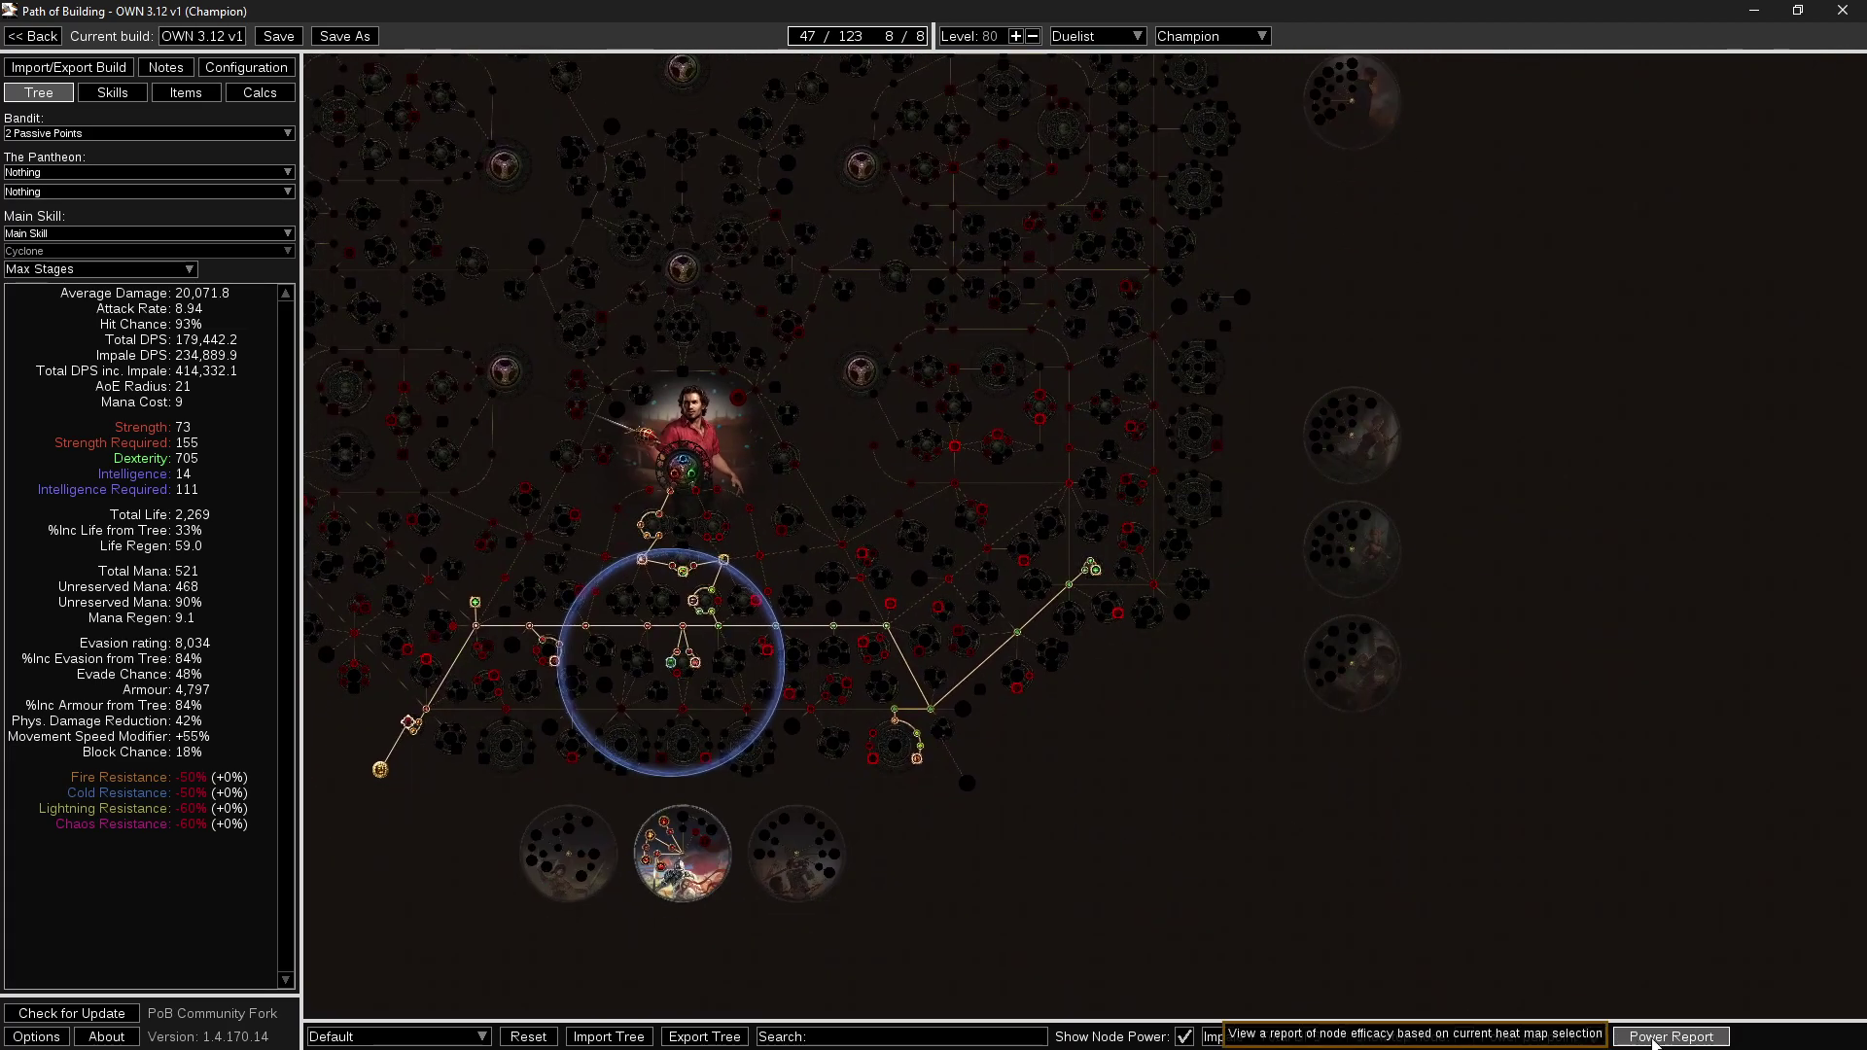
Review the Impale + Total DPS power report with cluster jewel notables included.
left_click(1671, 1037)
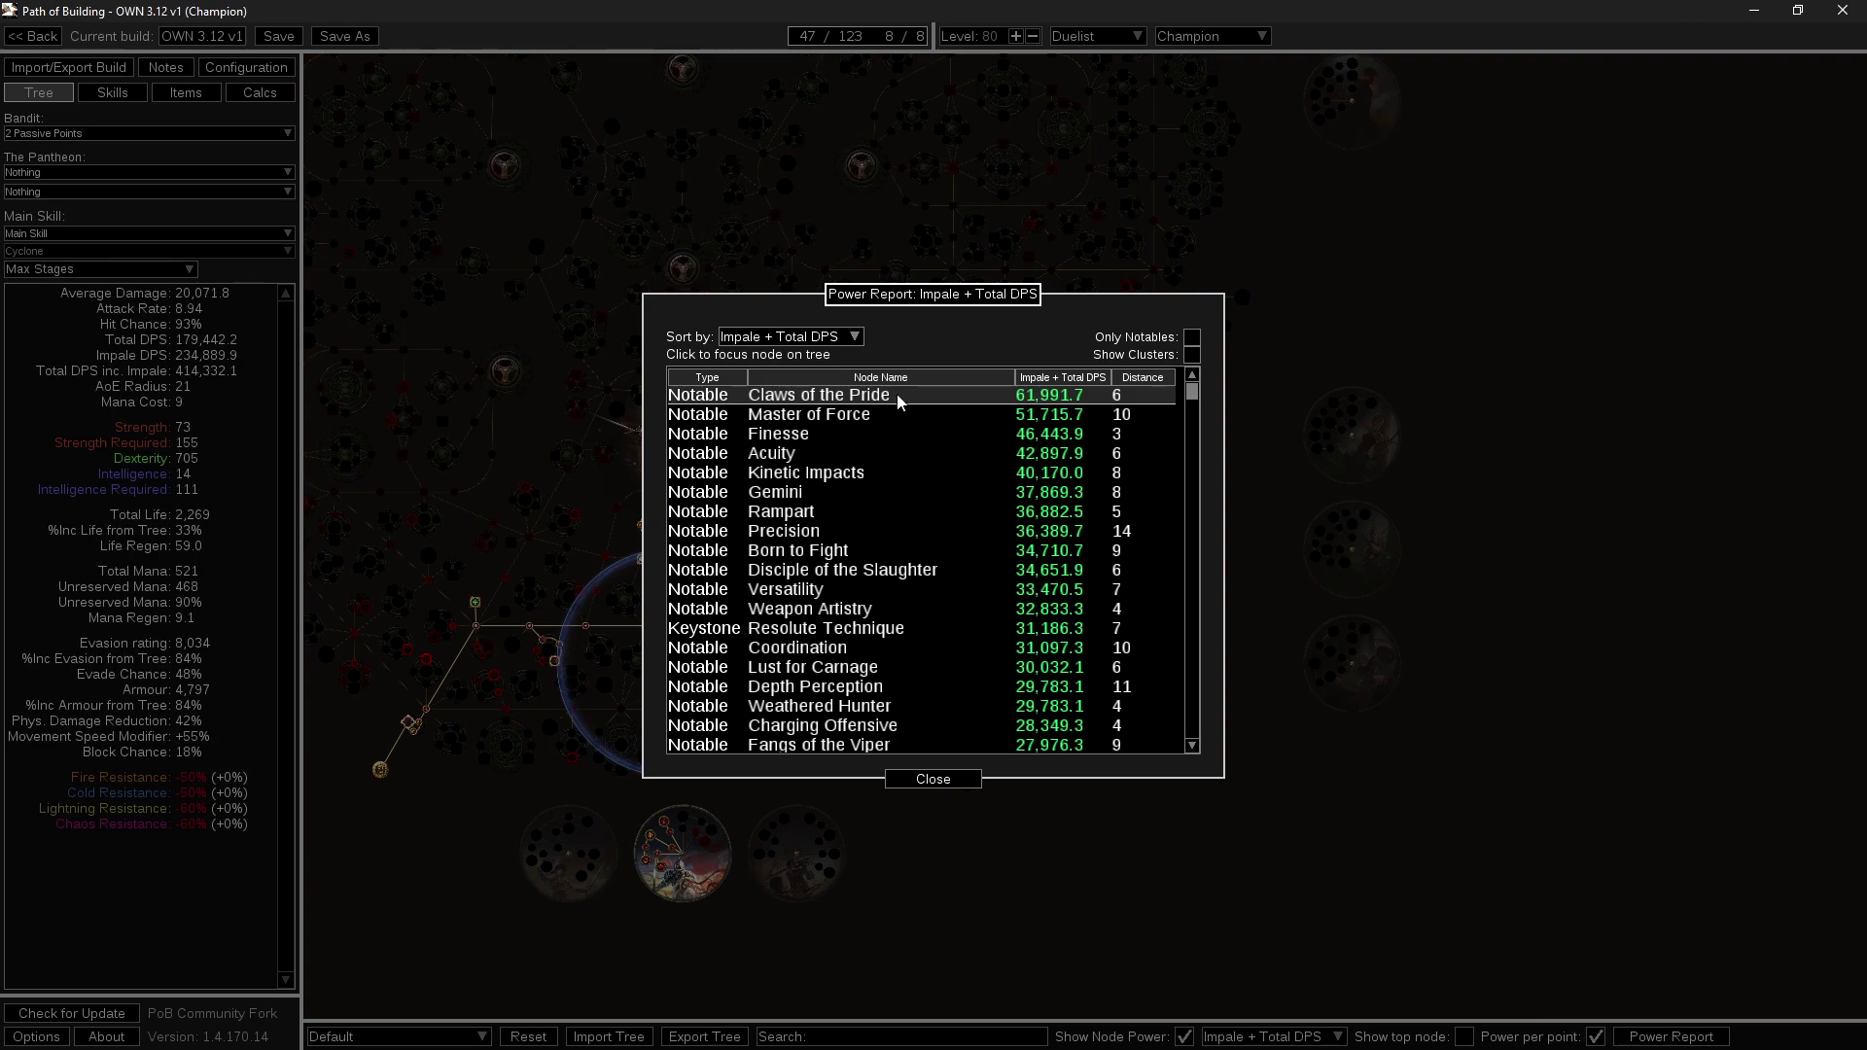
left_click(1191, 355)
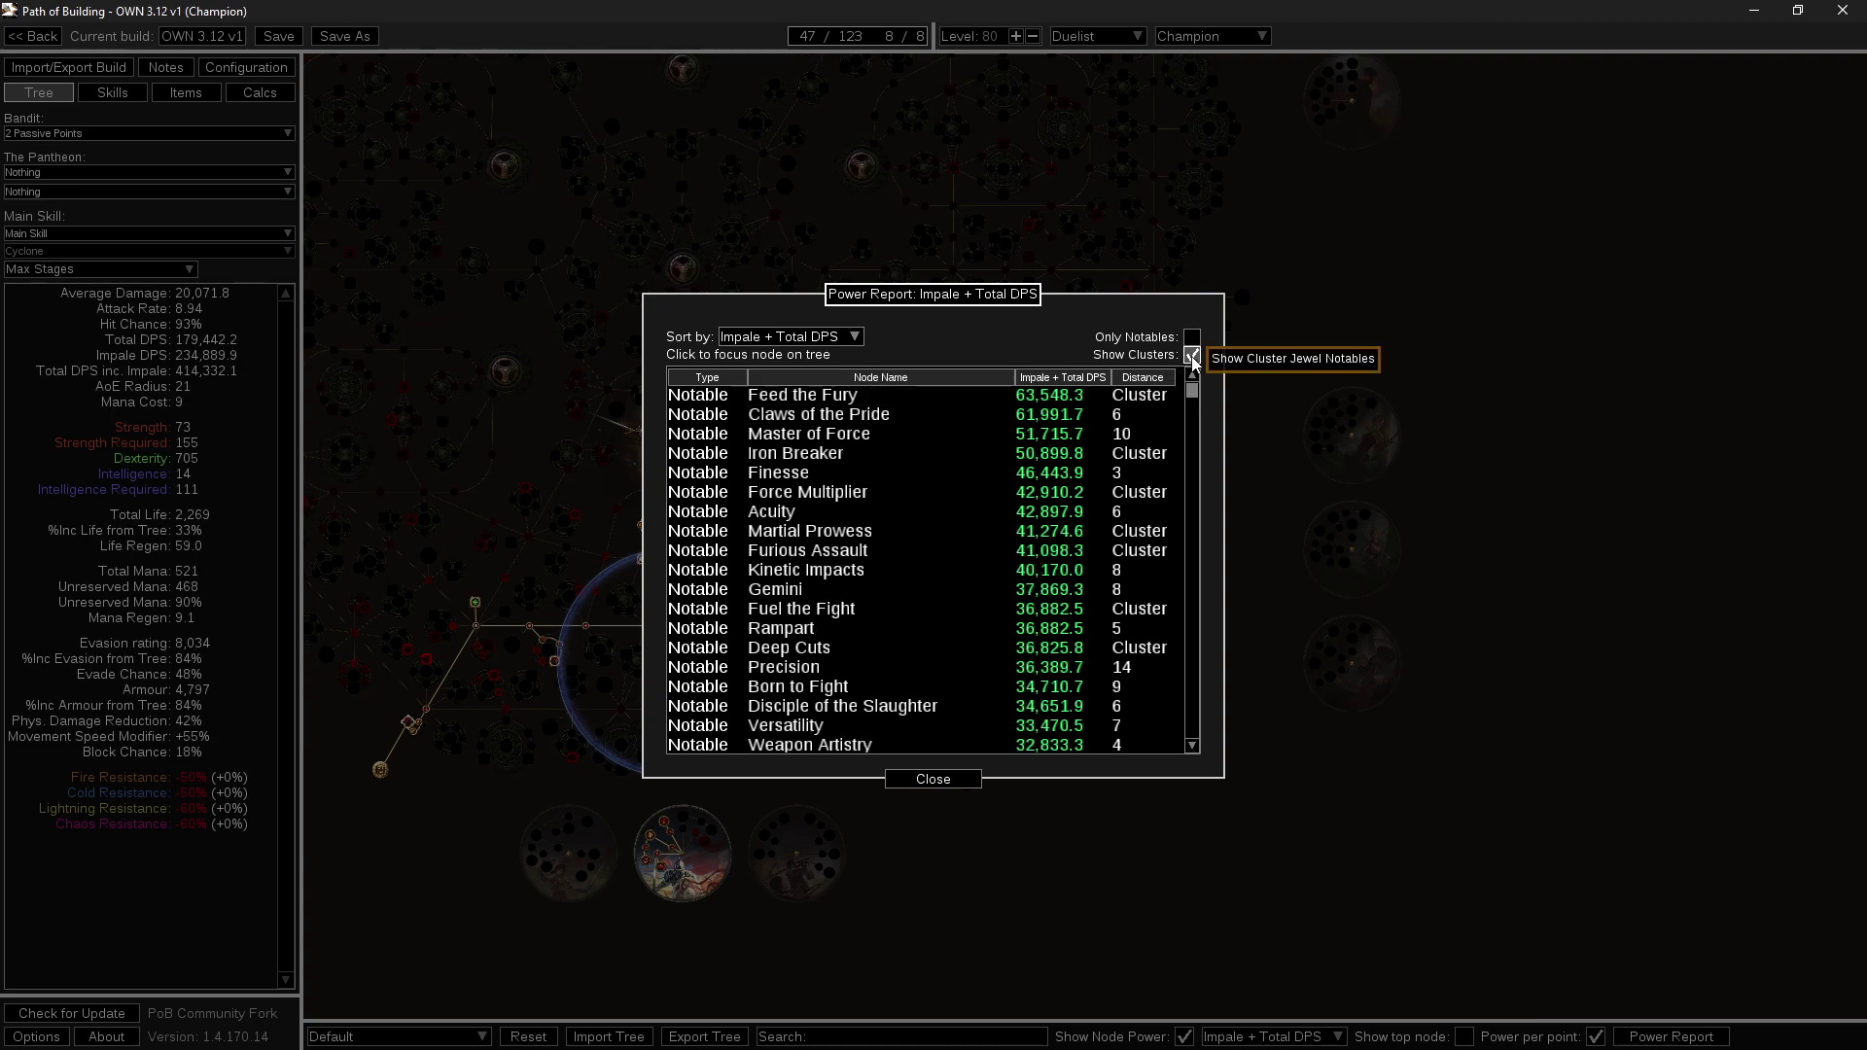
left_click(1130, 399)
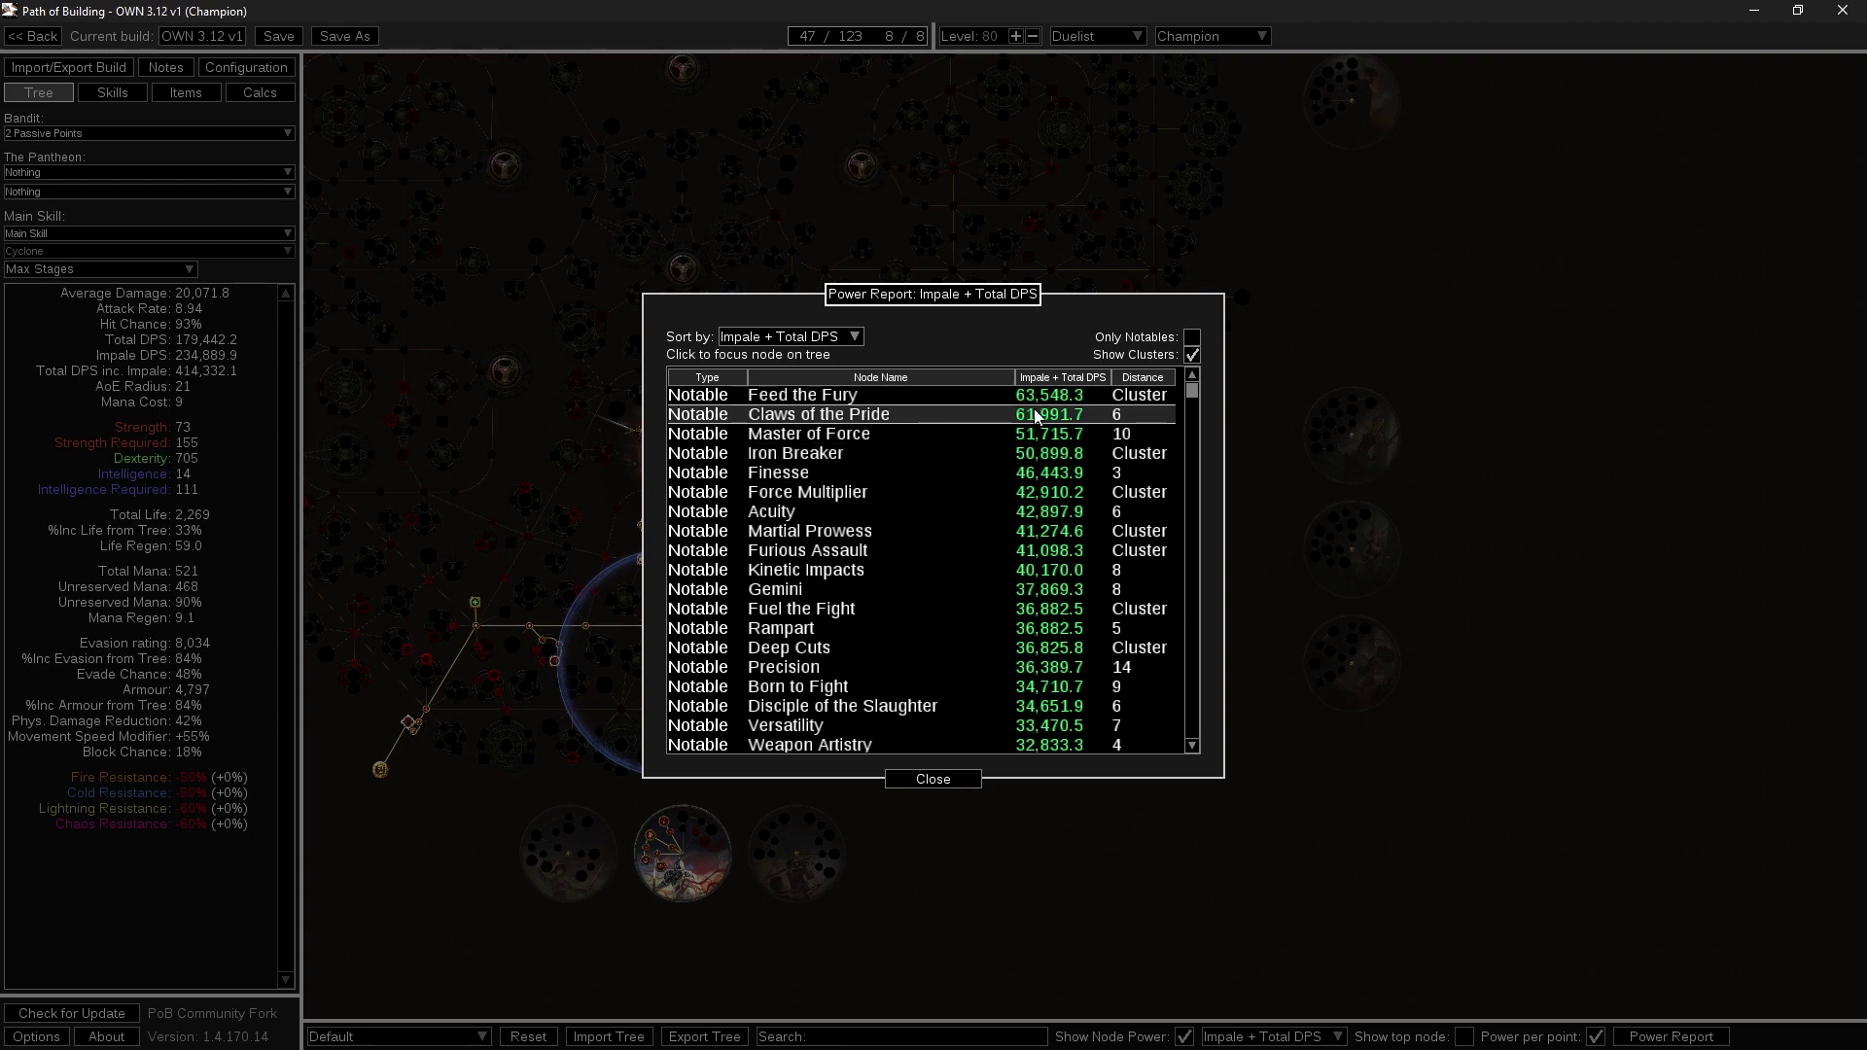
left_click(964, 778)
Unallocate Ambidexterity and the branch of small nodes leading to it from the southeastern travel path.
left_click_drag(1005, 804, 1288, 659)
scroll(644, 573, "up", 4)
mouse_move(749, 603)
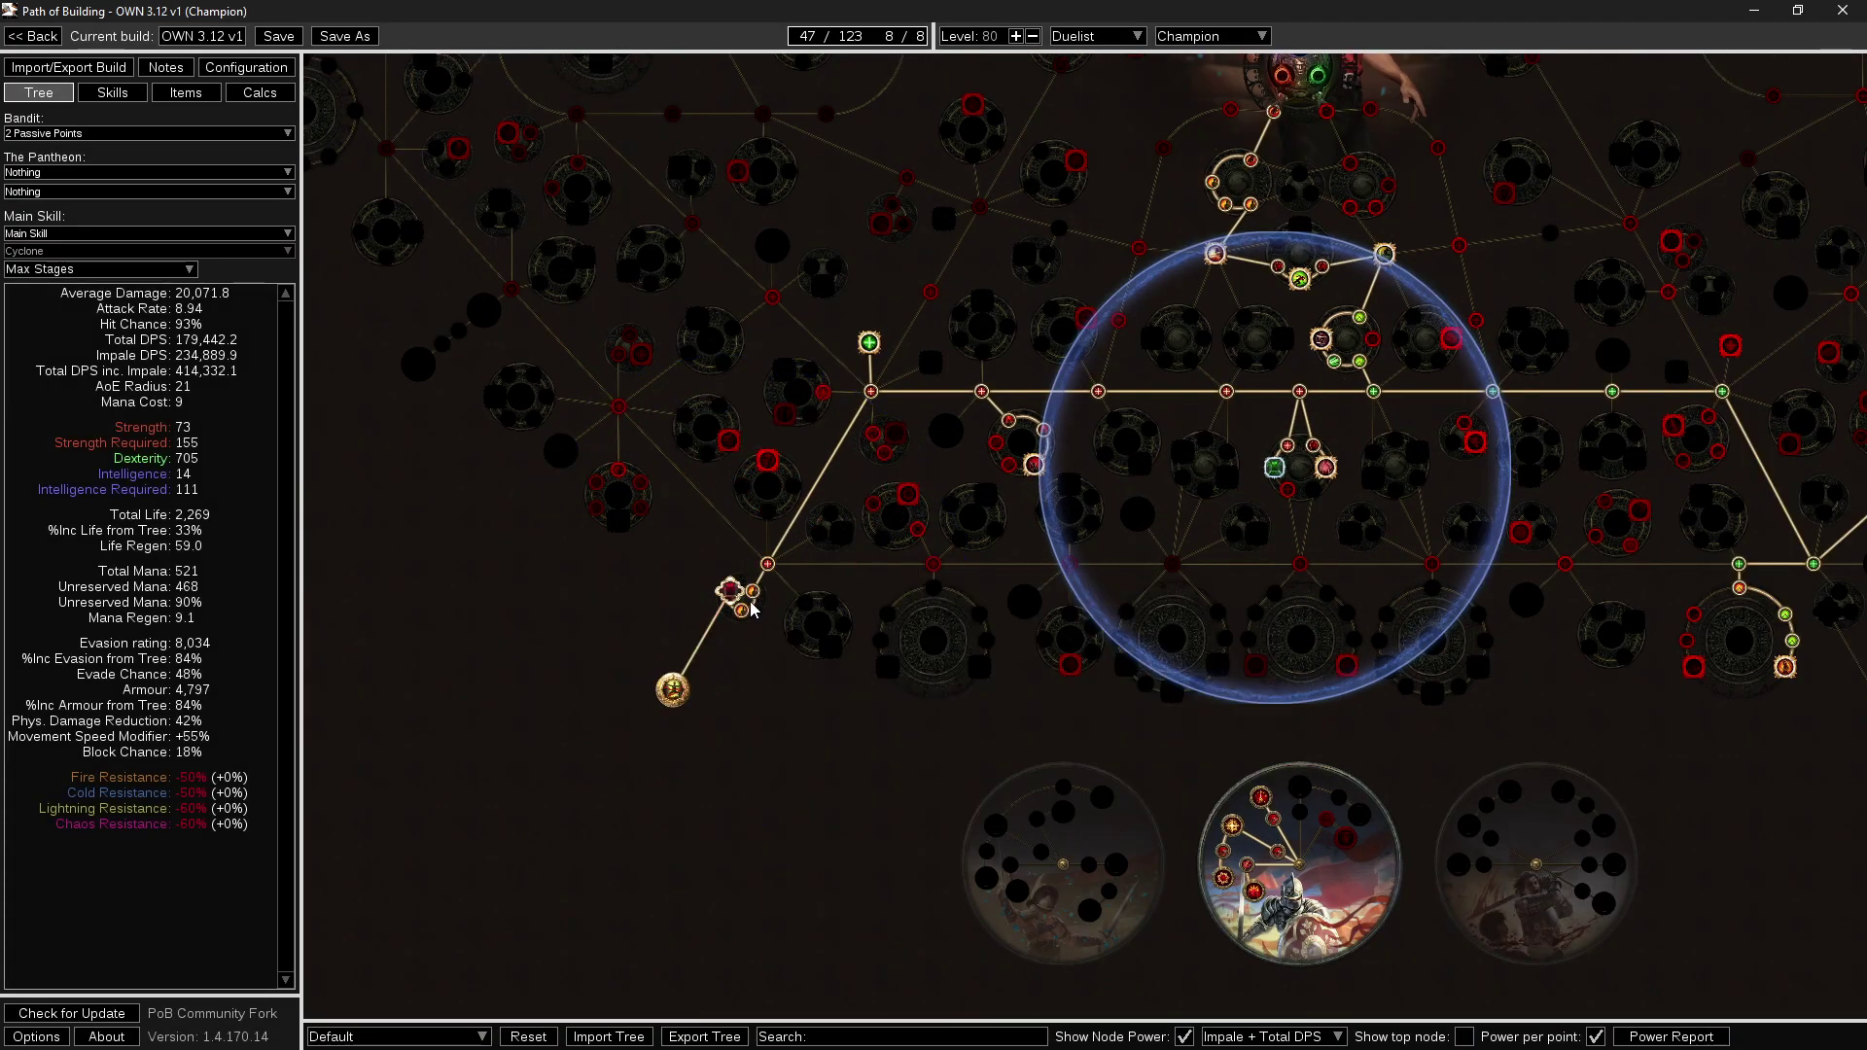
scroll(749, 603, "down", 5)
left_click_drag(969, 636, 980, 700)
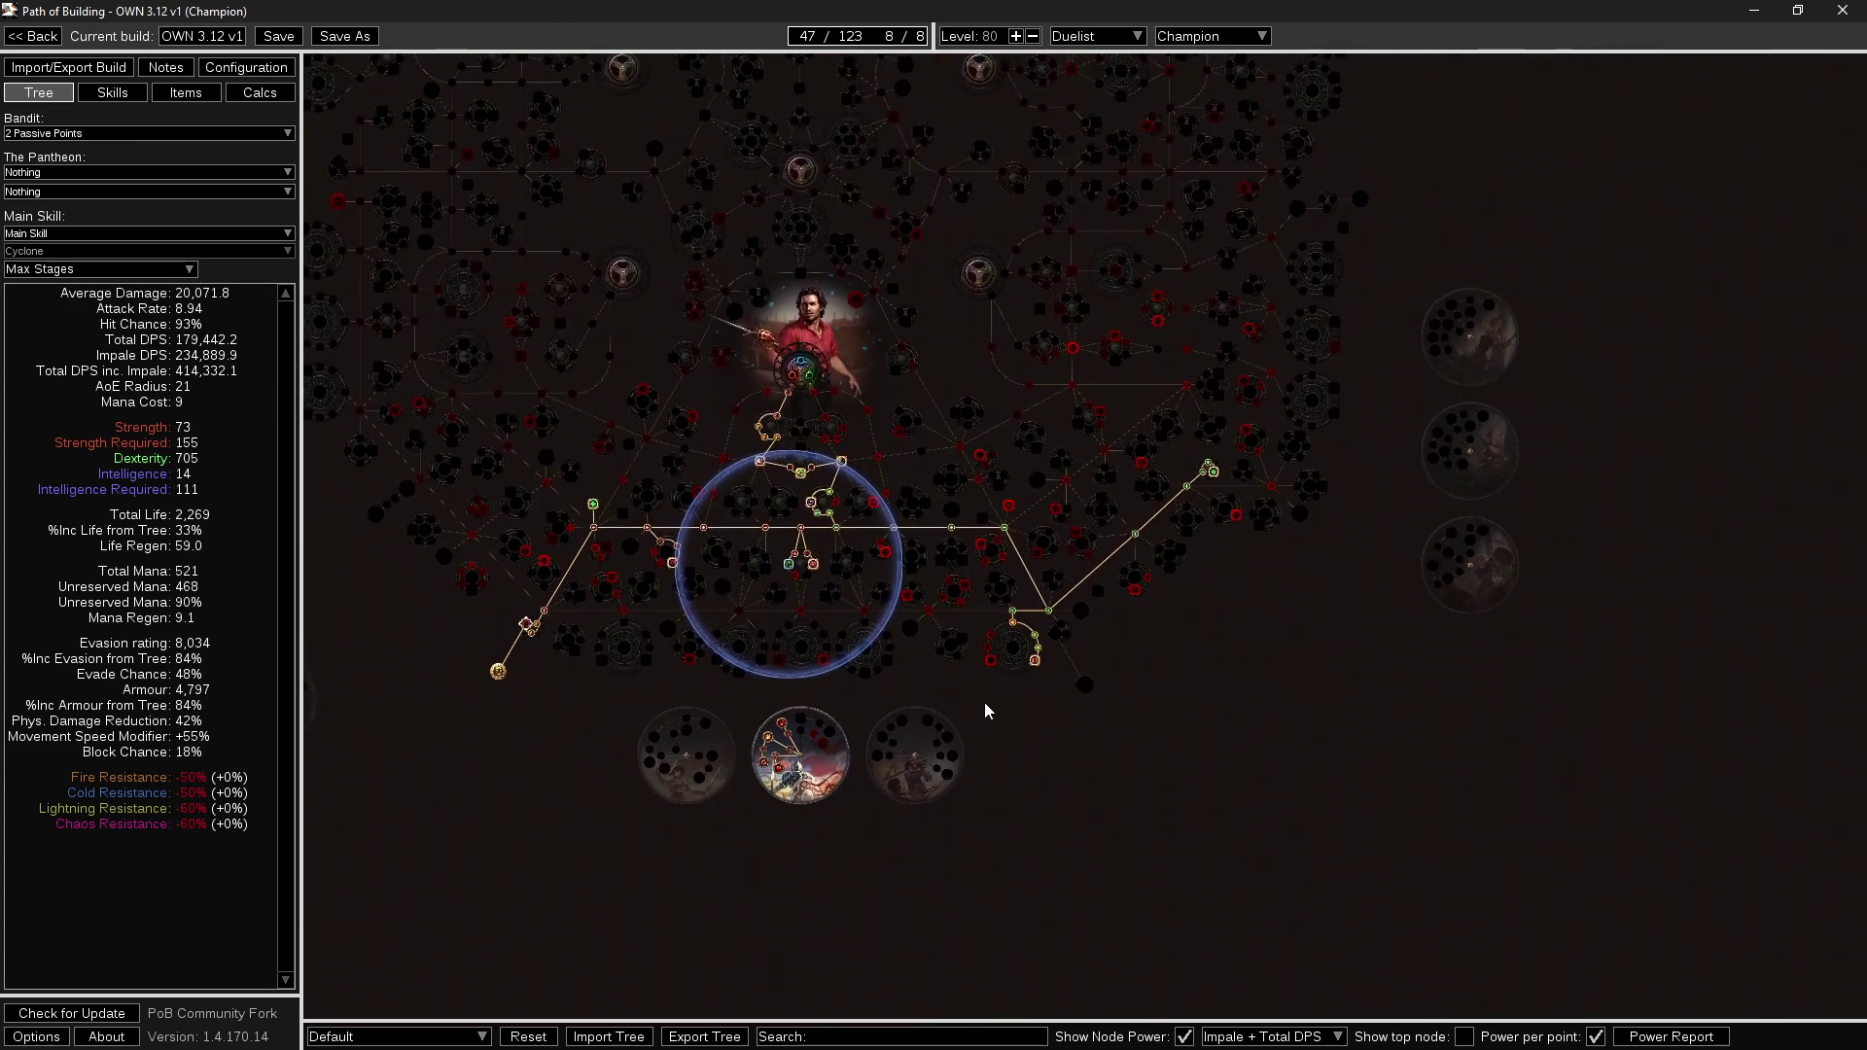
left_click_drag(1111, 687, 1096, 754)
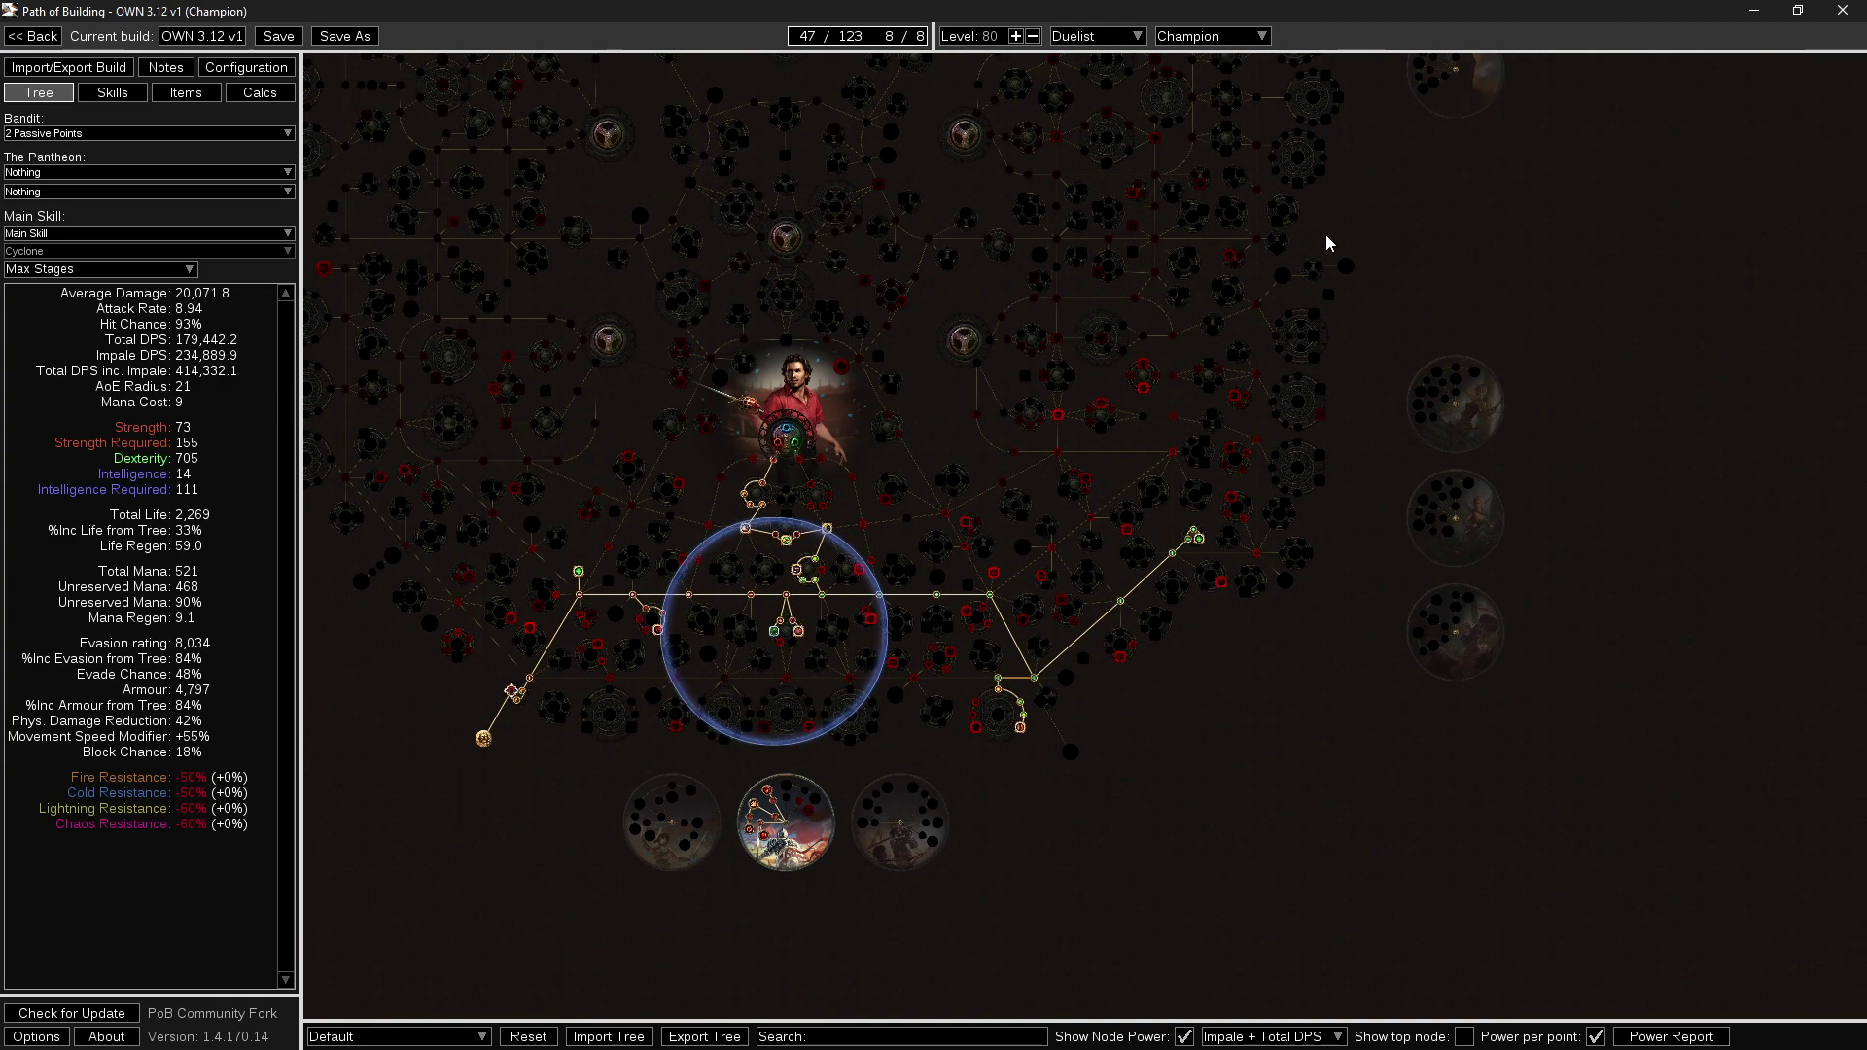
scroll(1276, 626, "up", 2)
left_click_drag(1274, 626, 1538, 537)
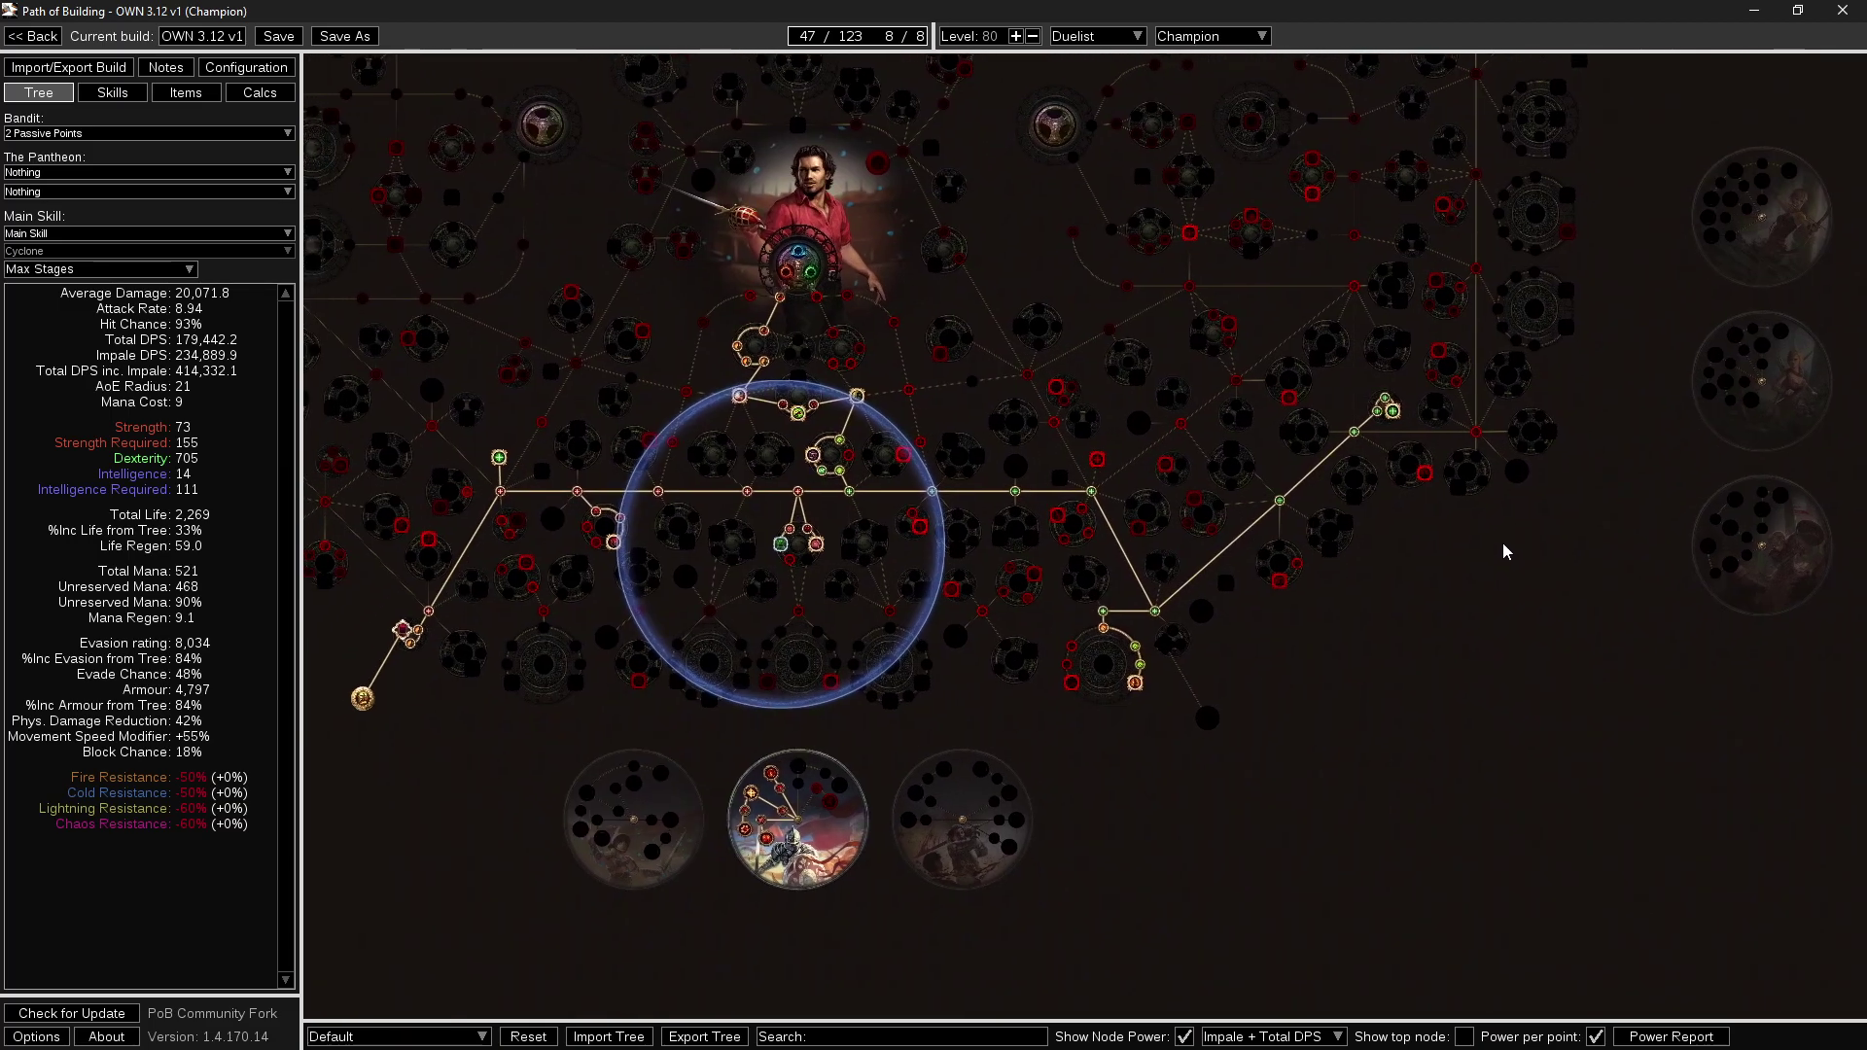
left_click(1103, 612)
Unallocate the Dexterity notable just above the western end of the horizontal travel path.
scroll(1097, 749, "up", 1)
left_click_drag(1095, 751, 962, 849)
scroll(1038, 770, "down", 2)
left_click_drag(1188, 712, 1200, 710)
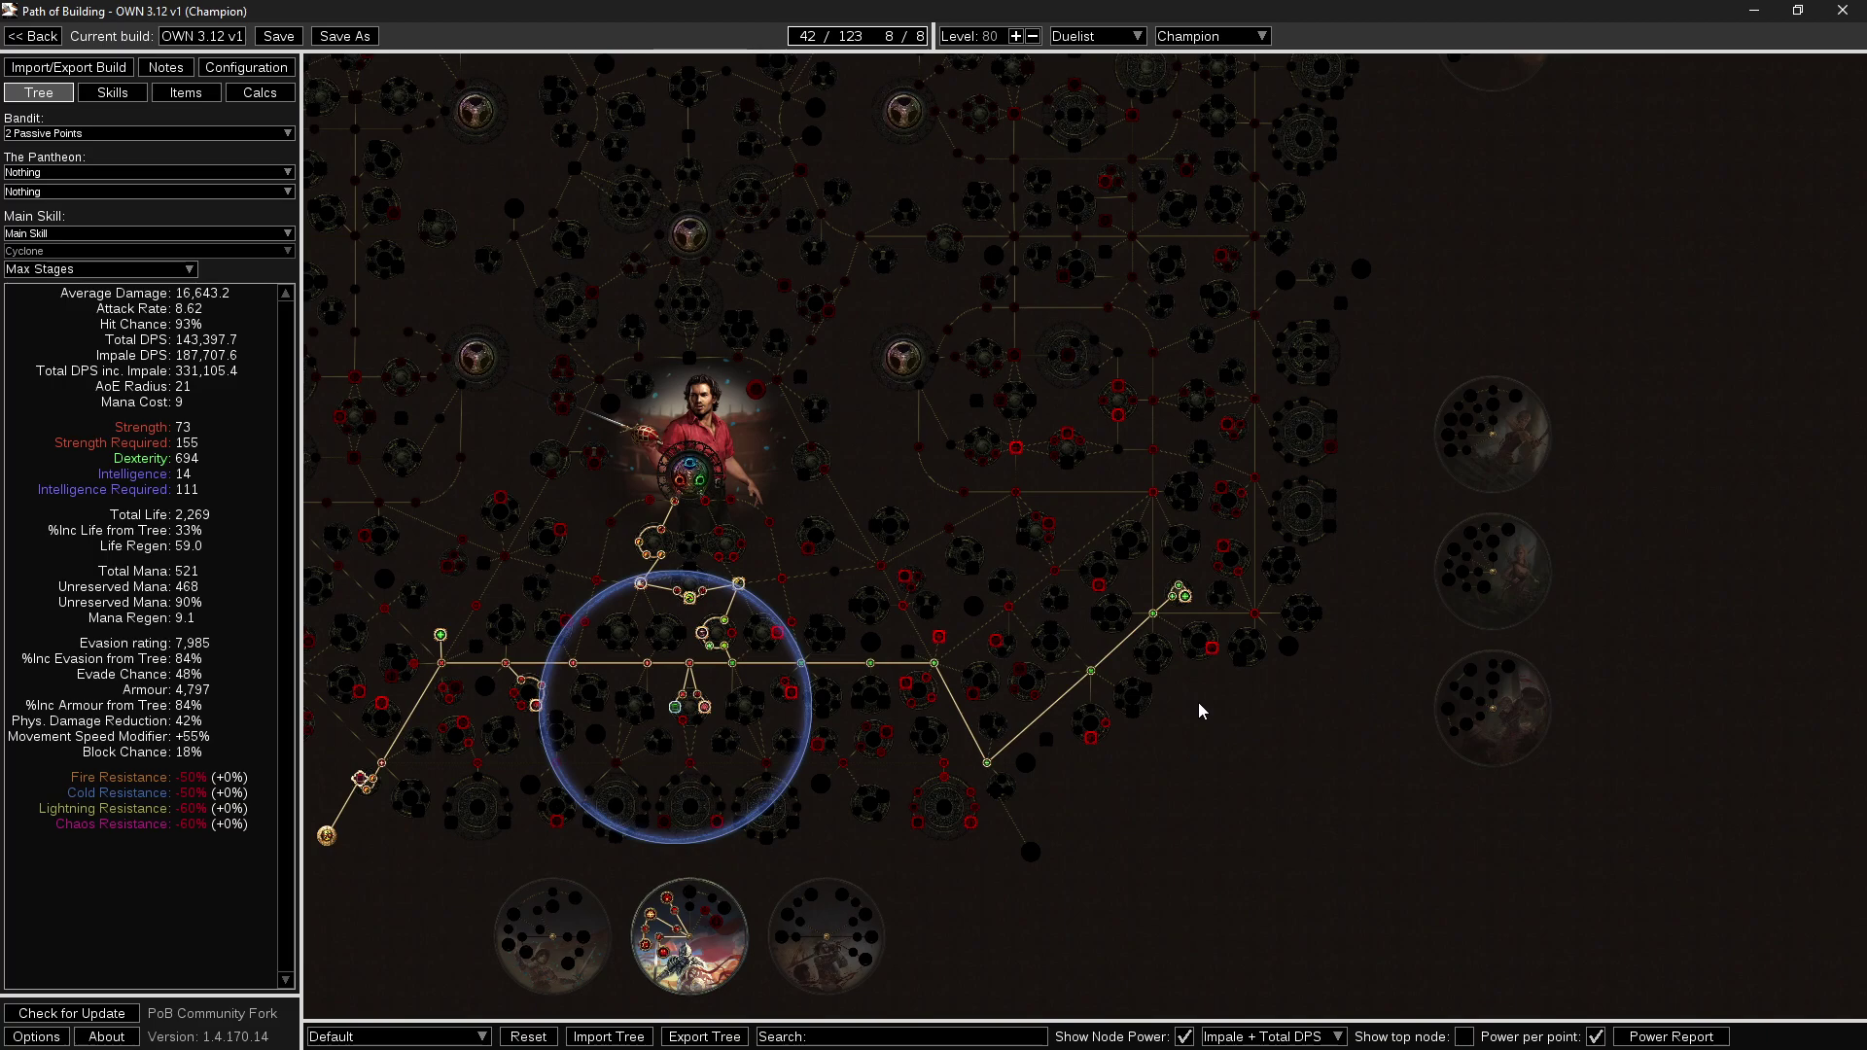
left_click_drag(1130, 803, 1204, 767)
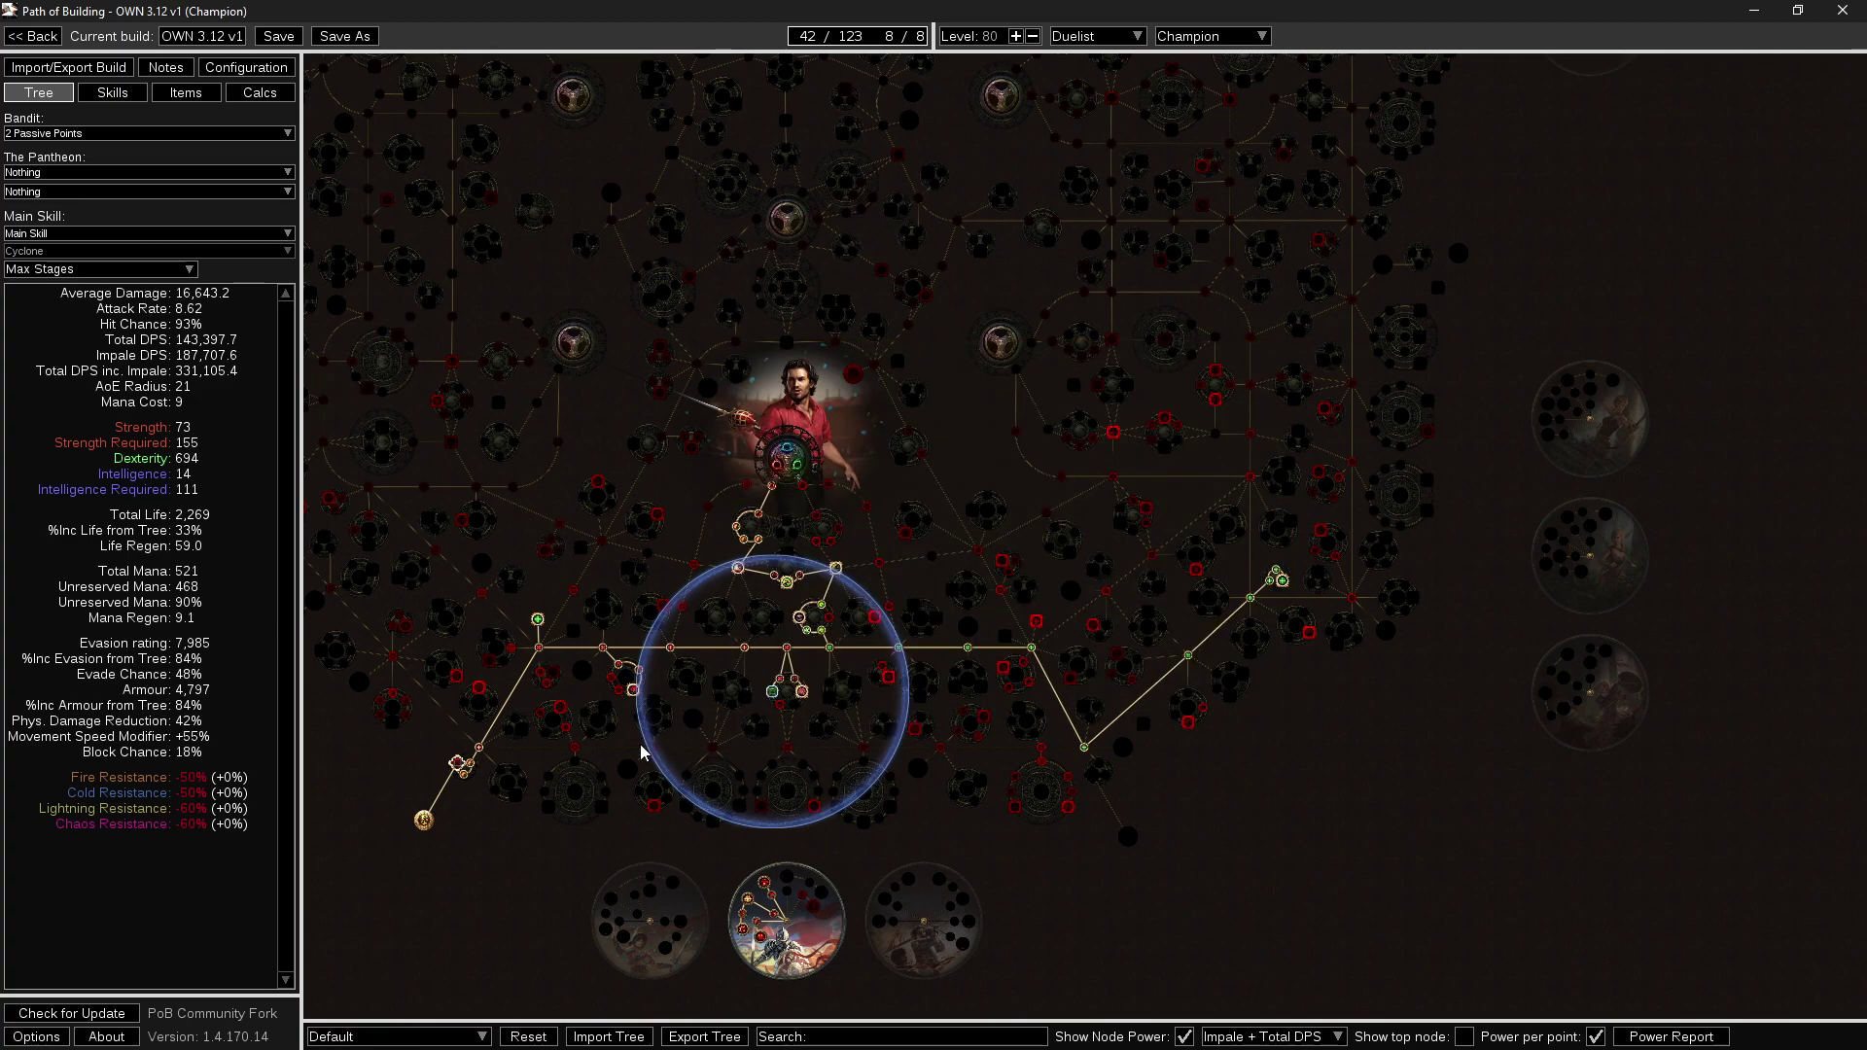
left_click(538, 619)
Allocate the path from the western junction up to the highlighted notable northwest of the Duelist start, plus the basic jewel socket beside it.
left_click_drag(1110, 806, 1021, 815)
scroll(1167, 714, "up", 2)
left_click_drag(1167, 714, 1378, 820)
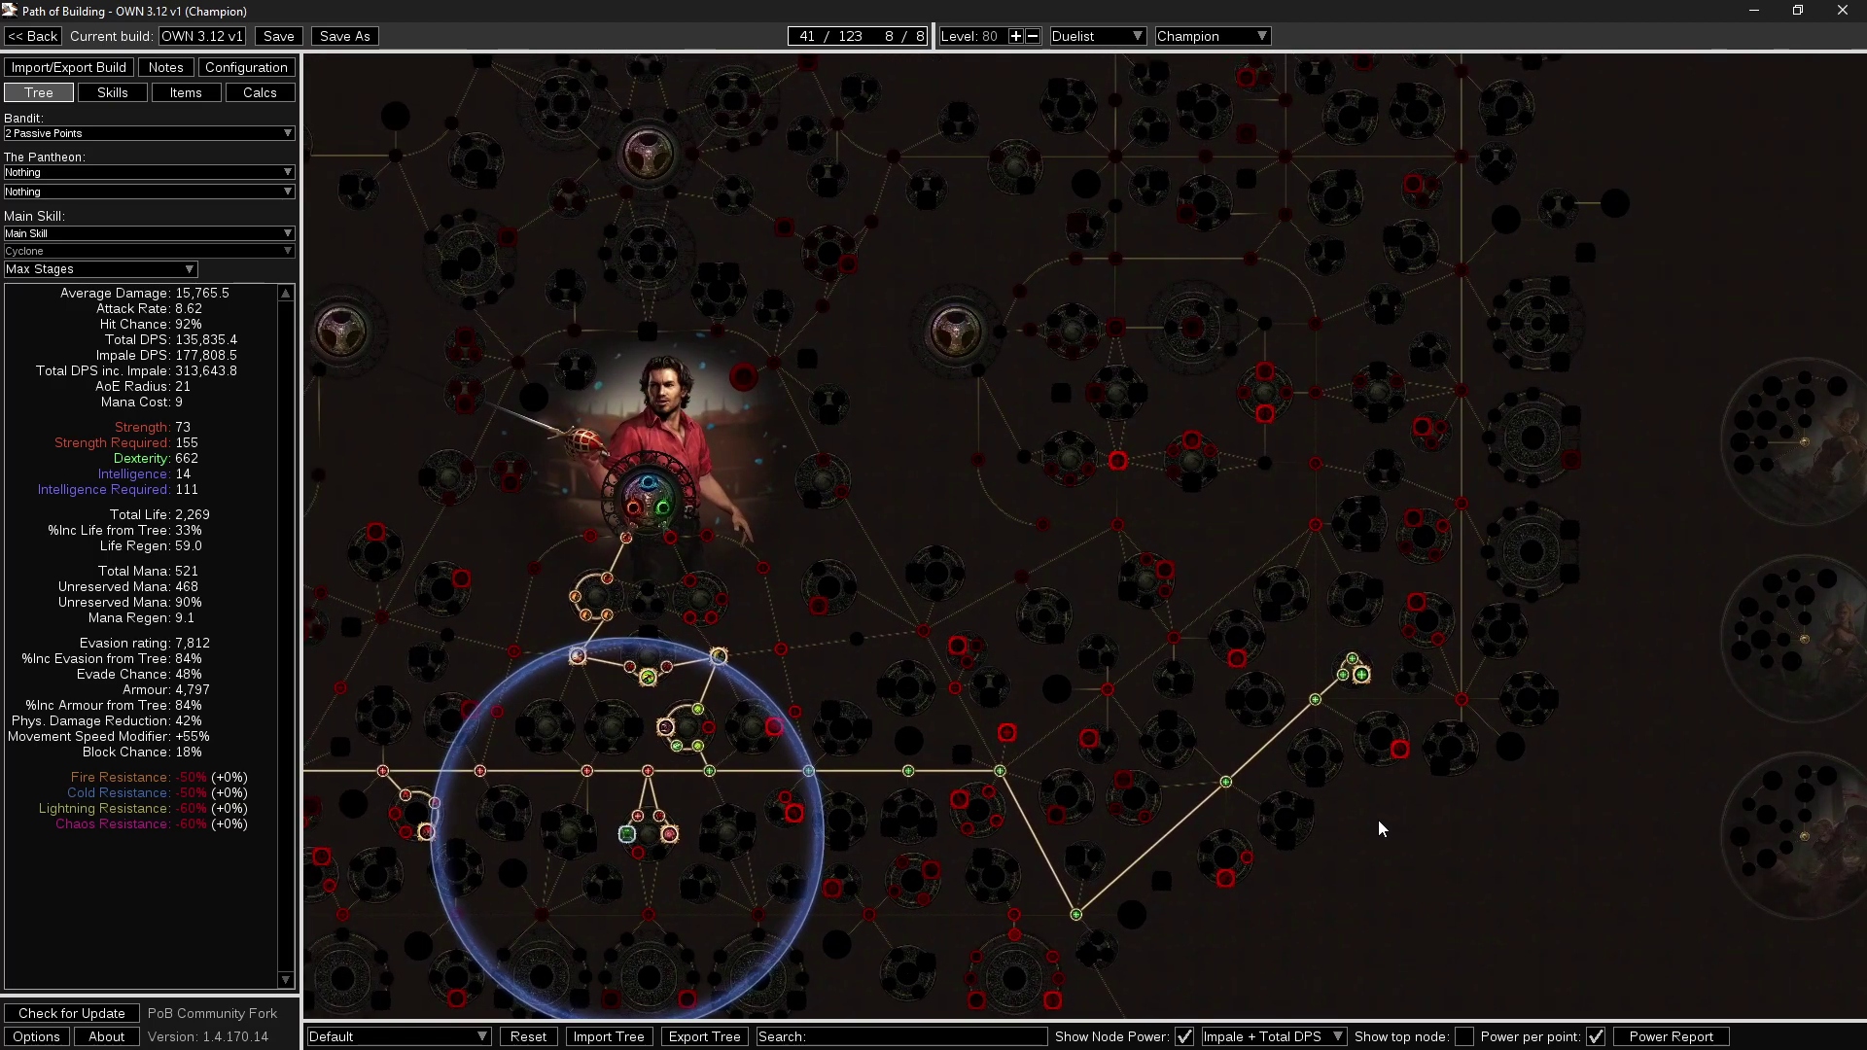
left_click_drag(411, 517, 812, 631)
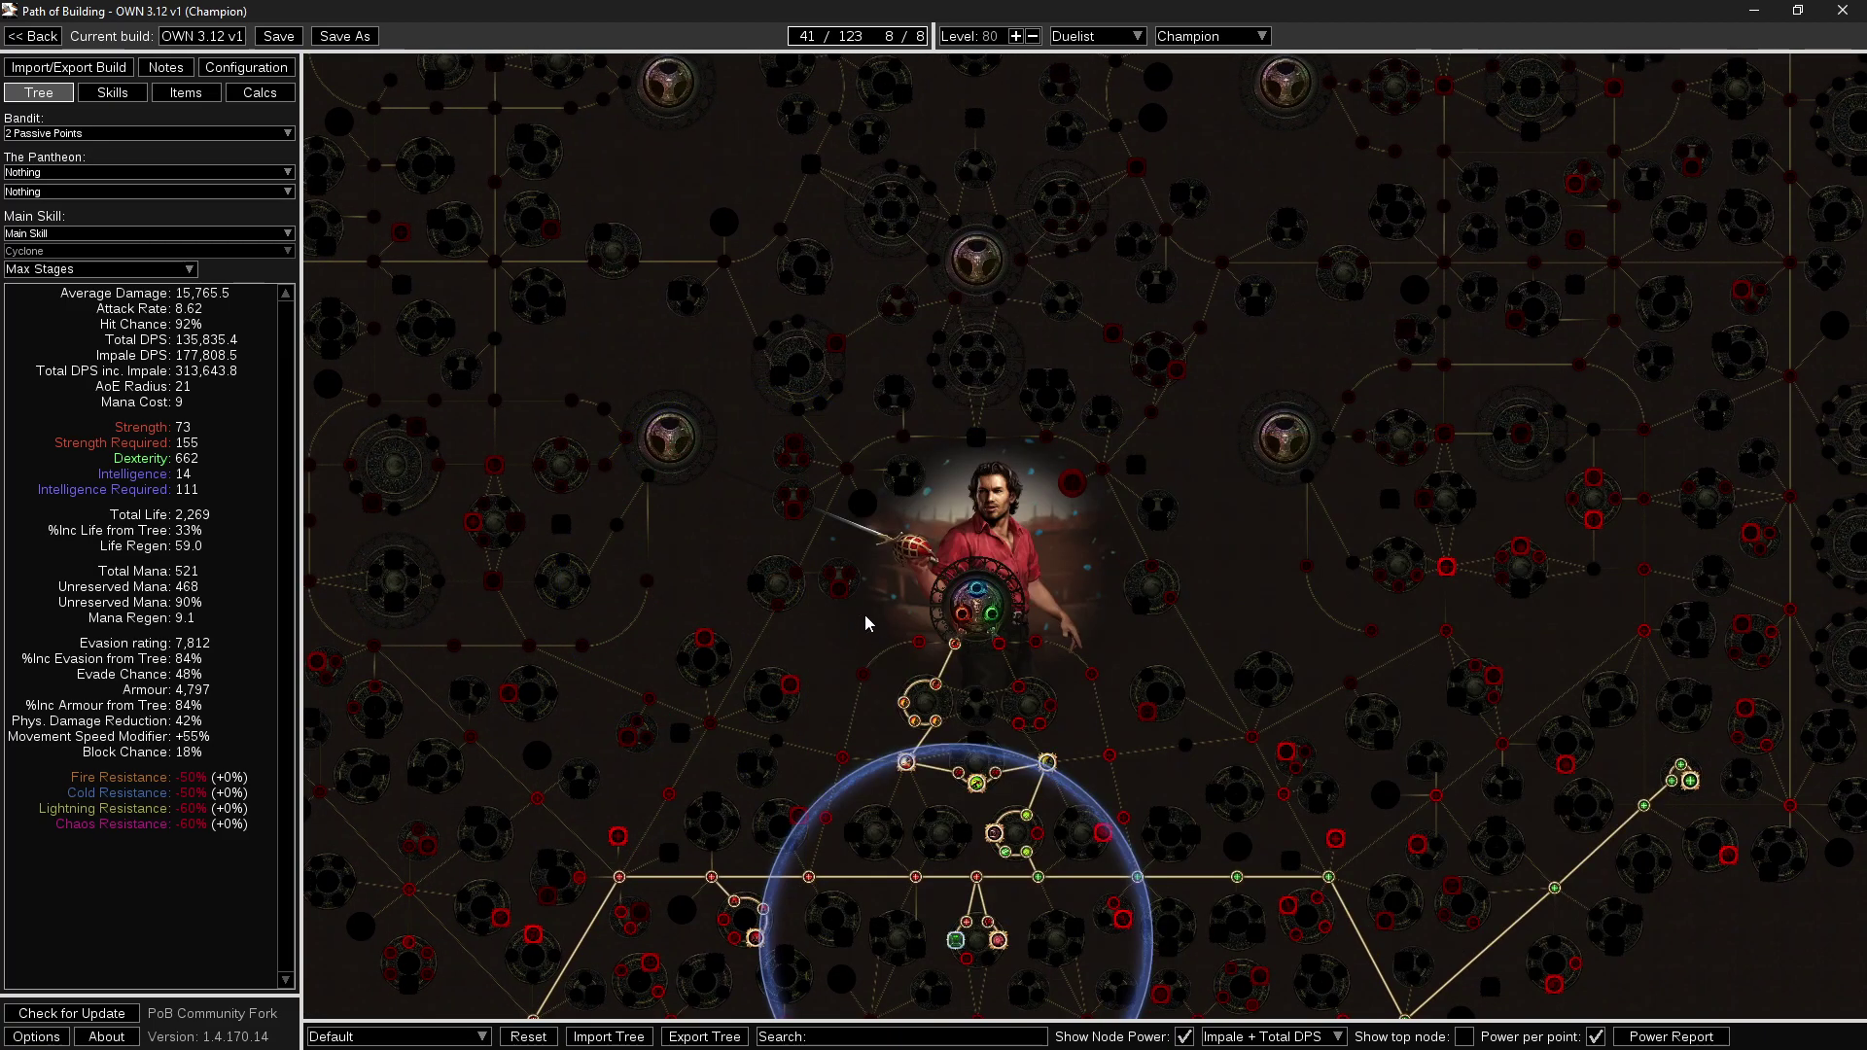
left_click_drag(847, 560, 863, 604)
left_click(802, 419)
left_click_drag(884, 697, 942, 656)
left_click(834, 589)
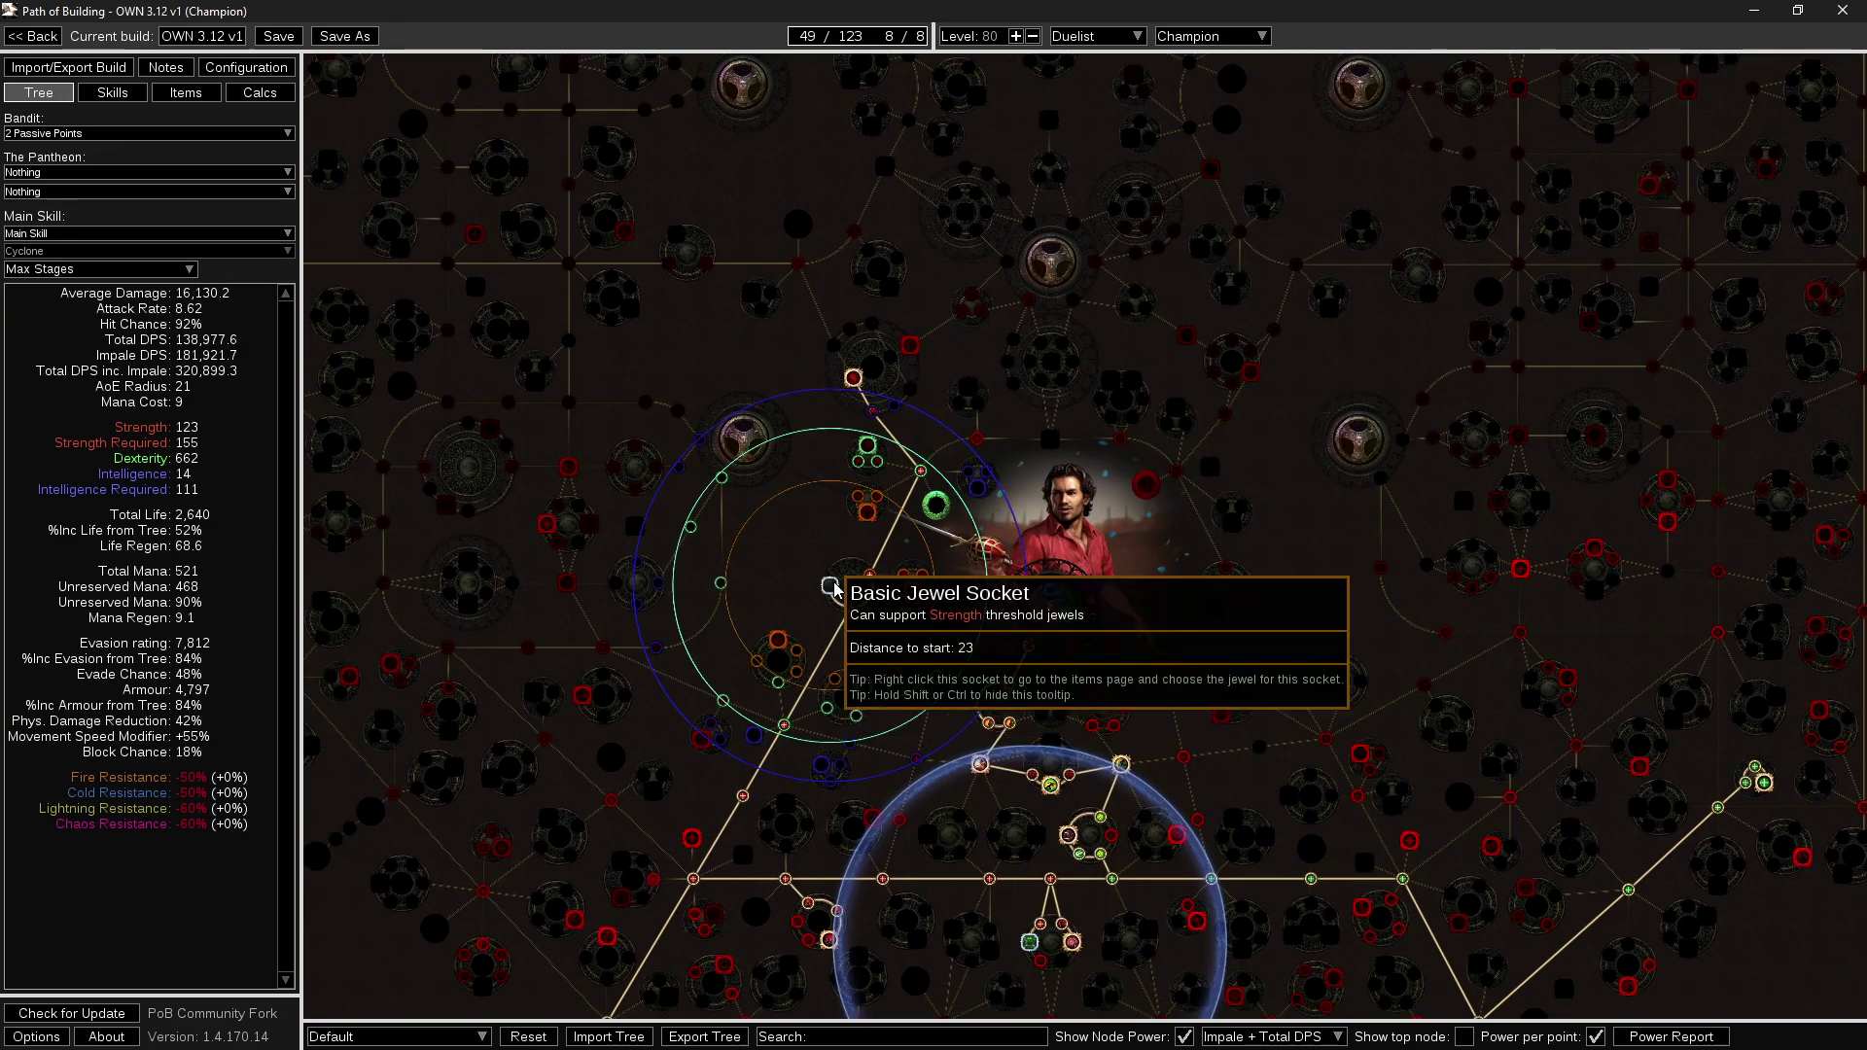
Equip the Fluid Motion Viridian Jewel in the newly allocated basic jewel socket, Socket #2, and return to the passive tree.
right_click(831, 587)
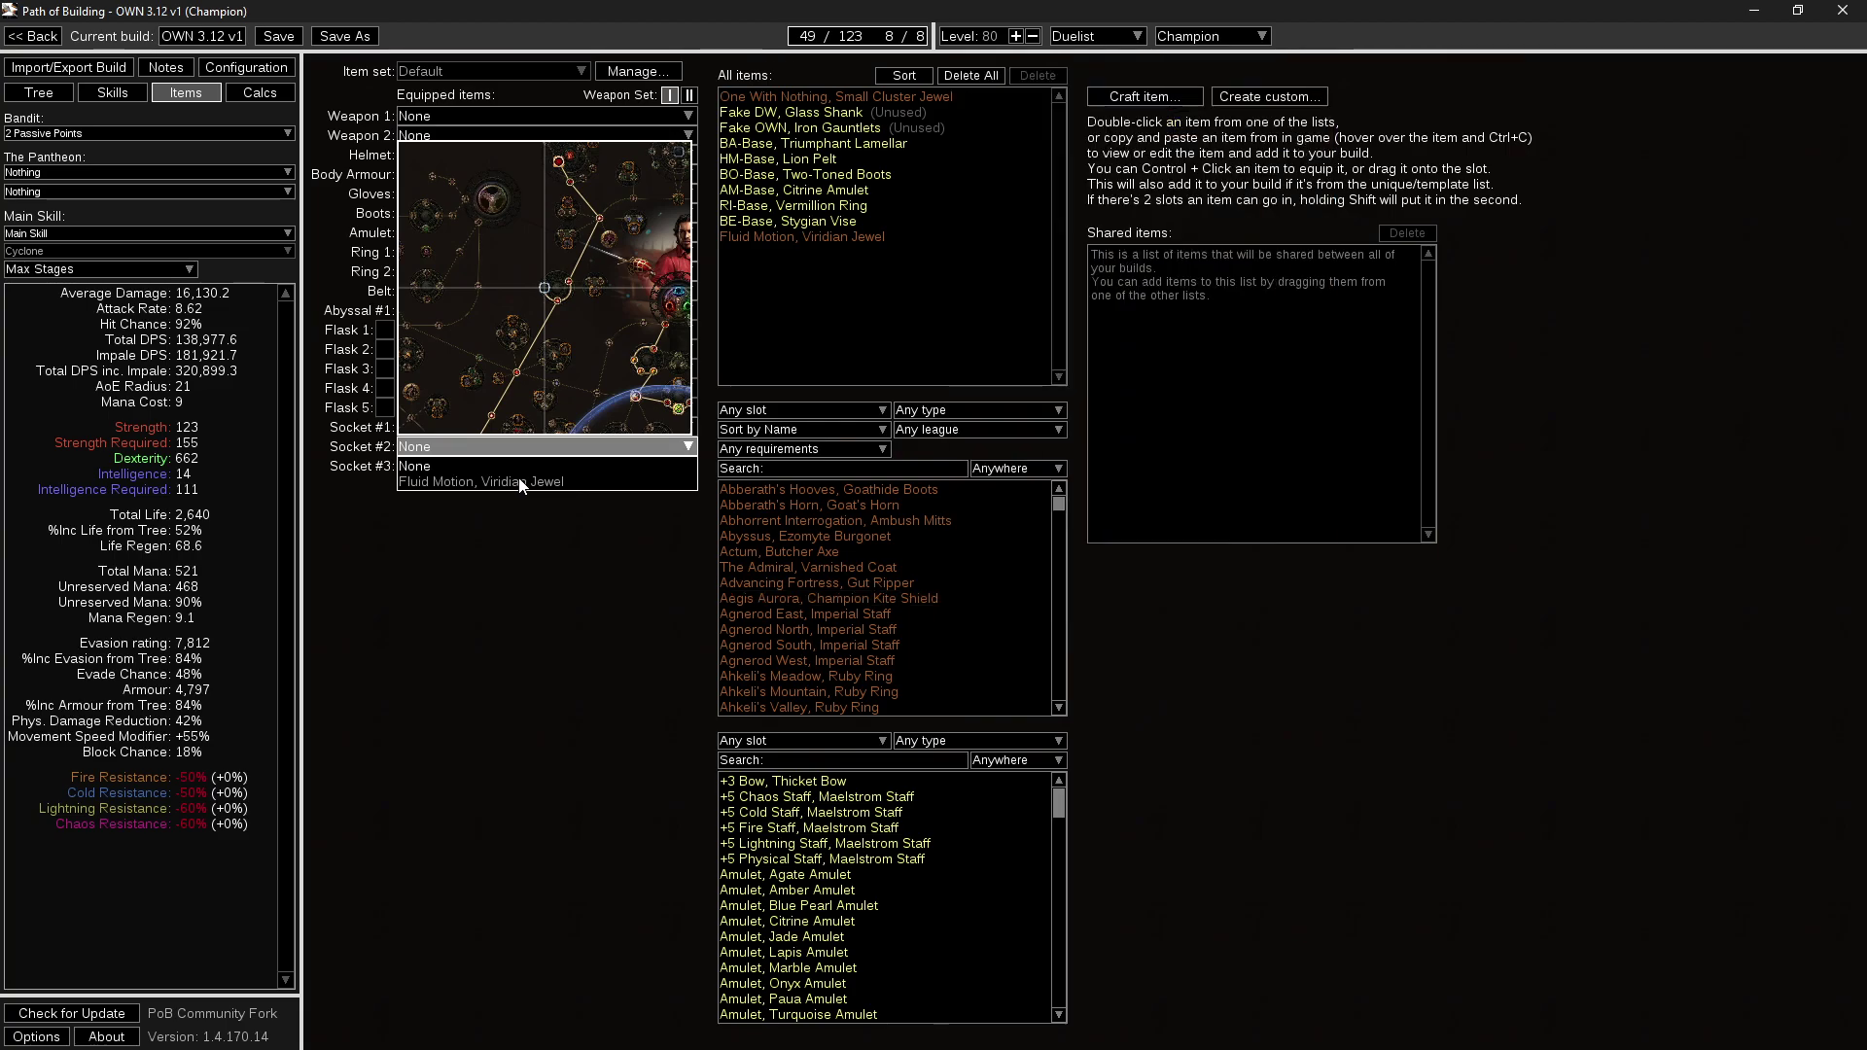
left_click(519, 483)
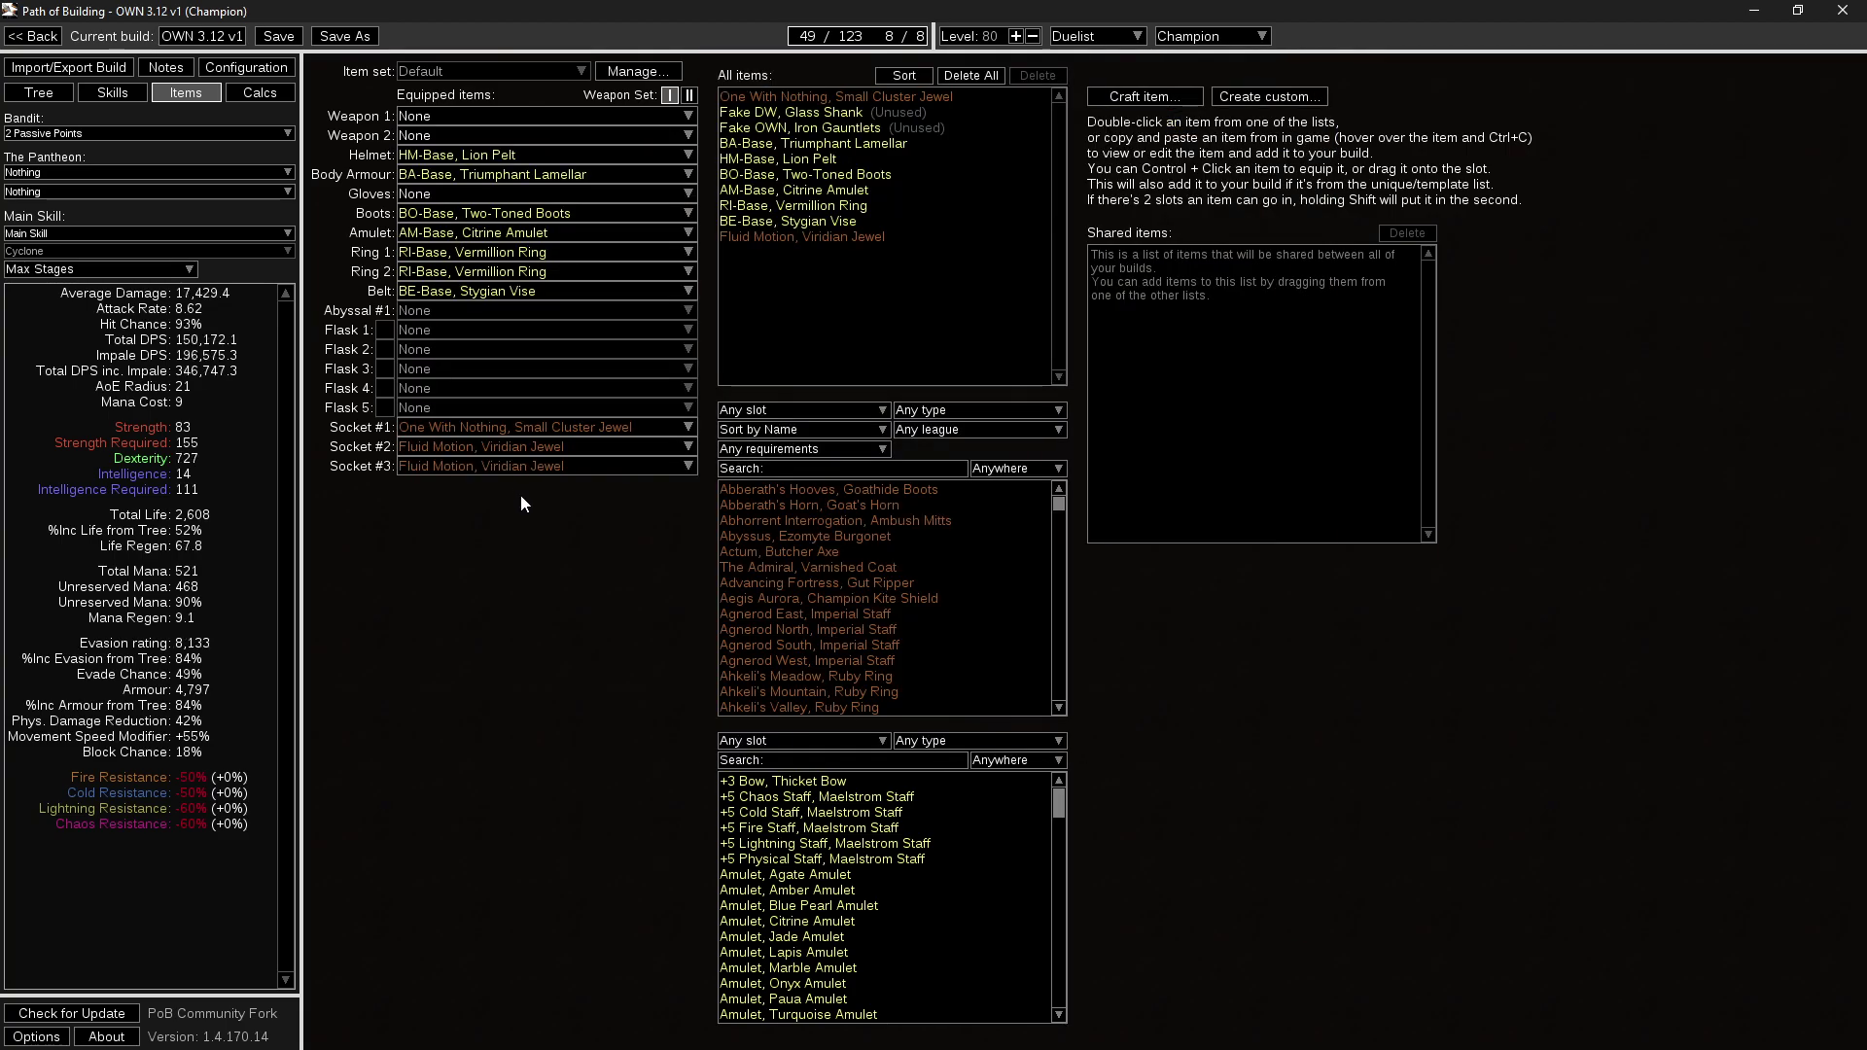
left_click(39, 94)
Allocate Forceful Skewering and the small impale nodes leading to it inside the new jewel's radius.
left_click_drag(673, 401, 588, 216)
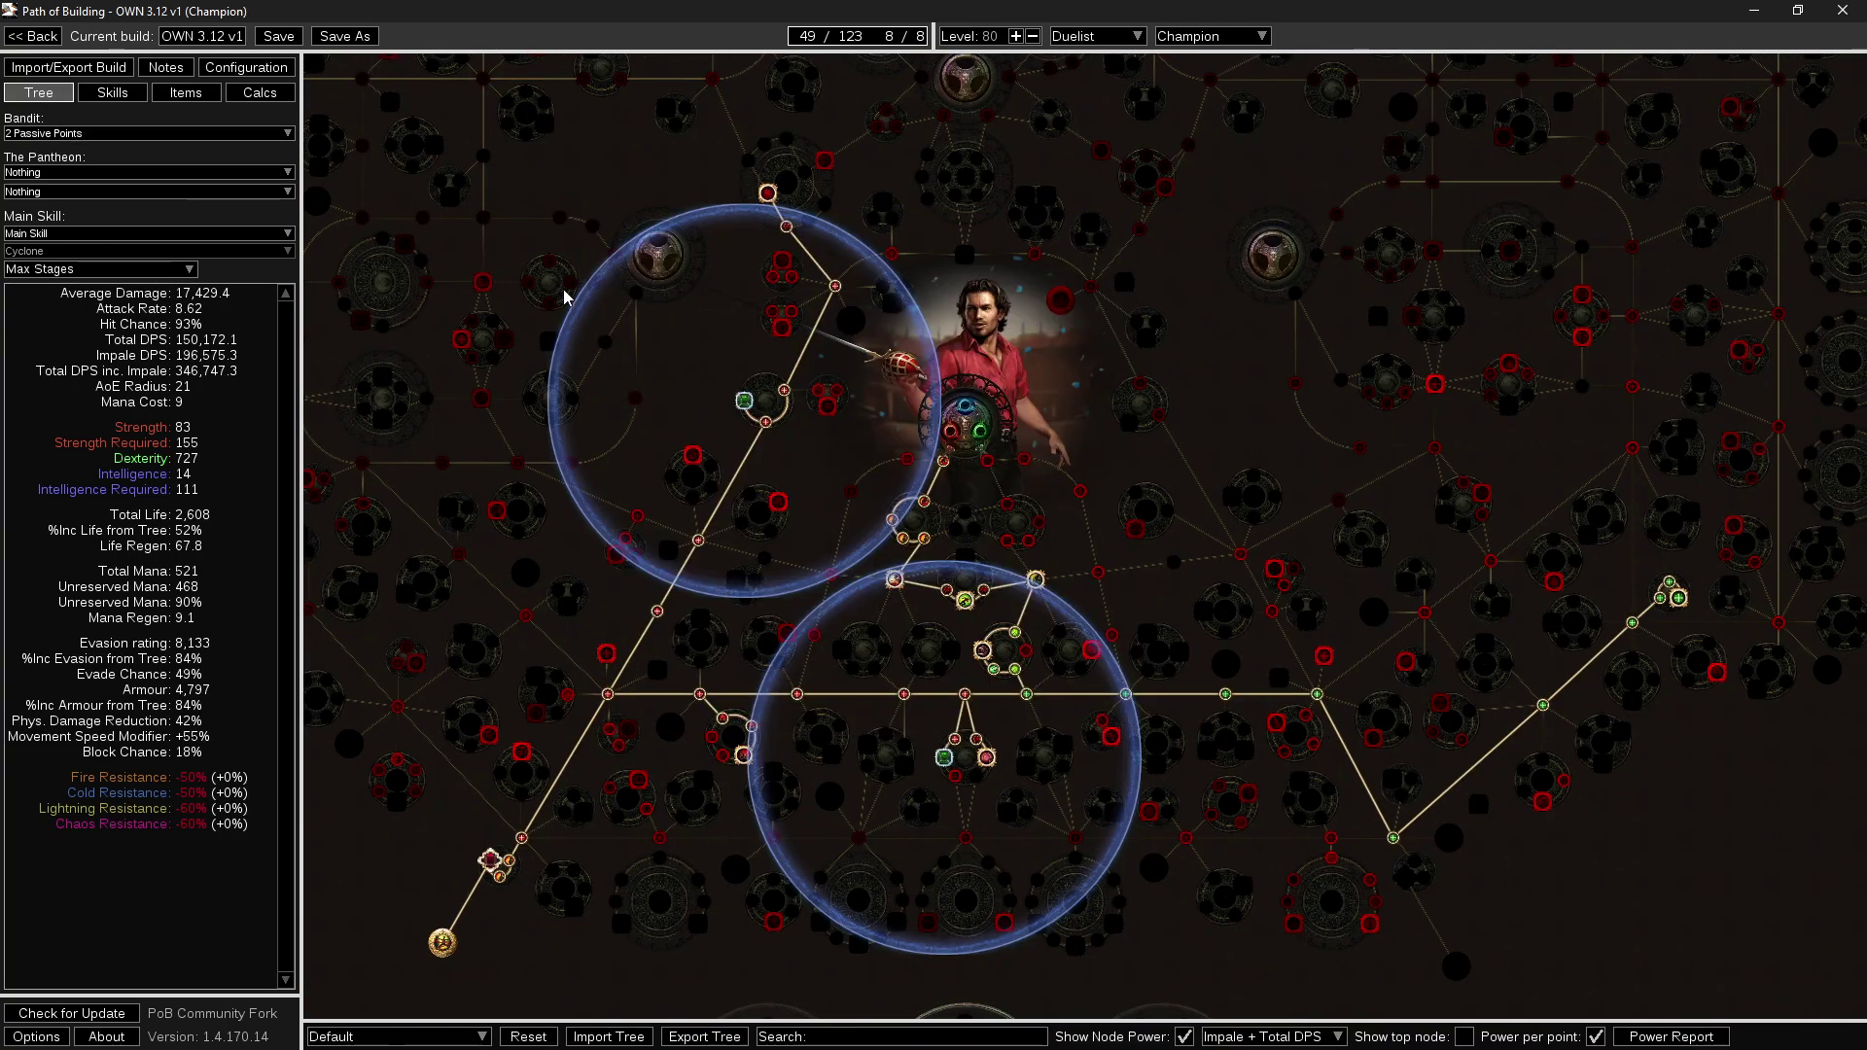
left_click_drag(726, 286, 733, 288)
left_click_drag(746, 434, 809, 434)
mouse_move(834, 375)
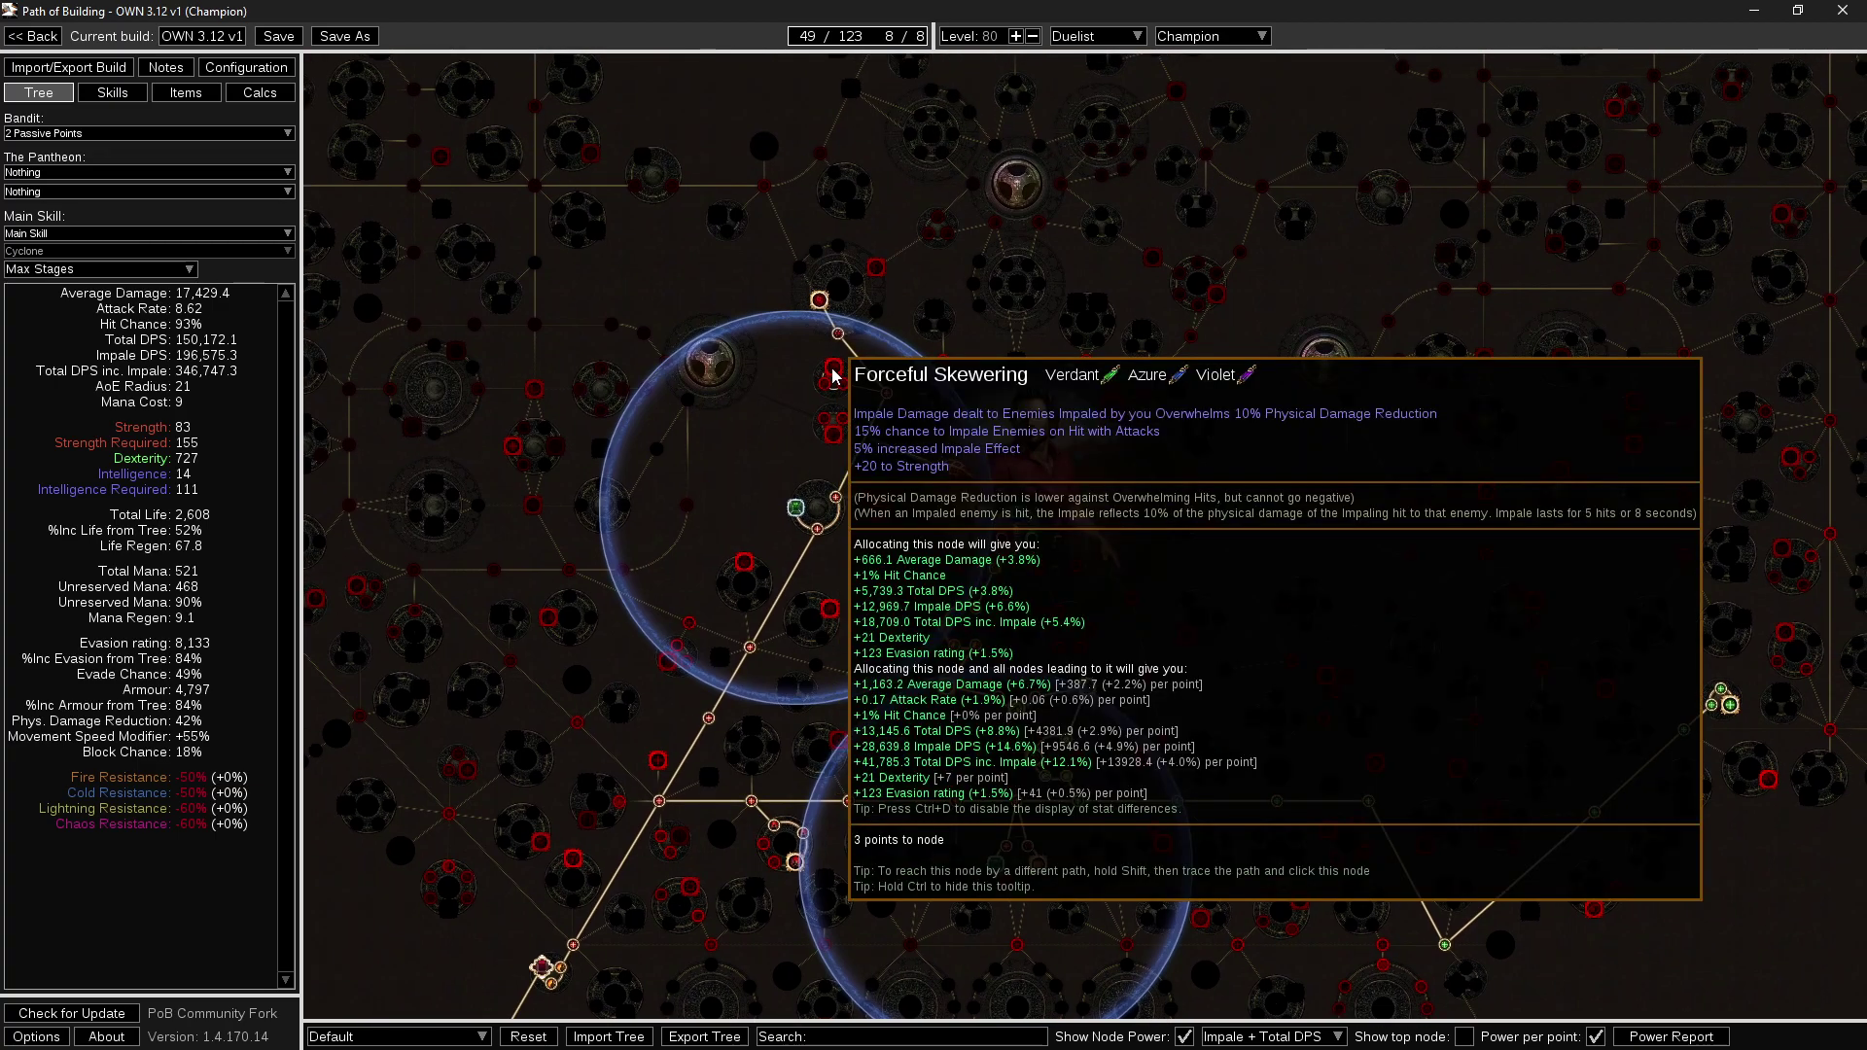
scroll(833, 374, "up", 3)
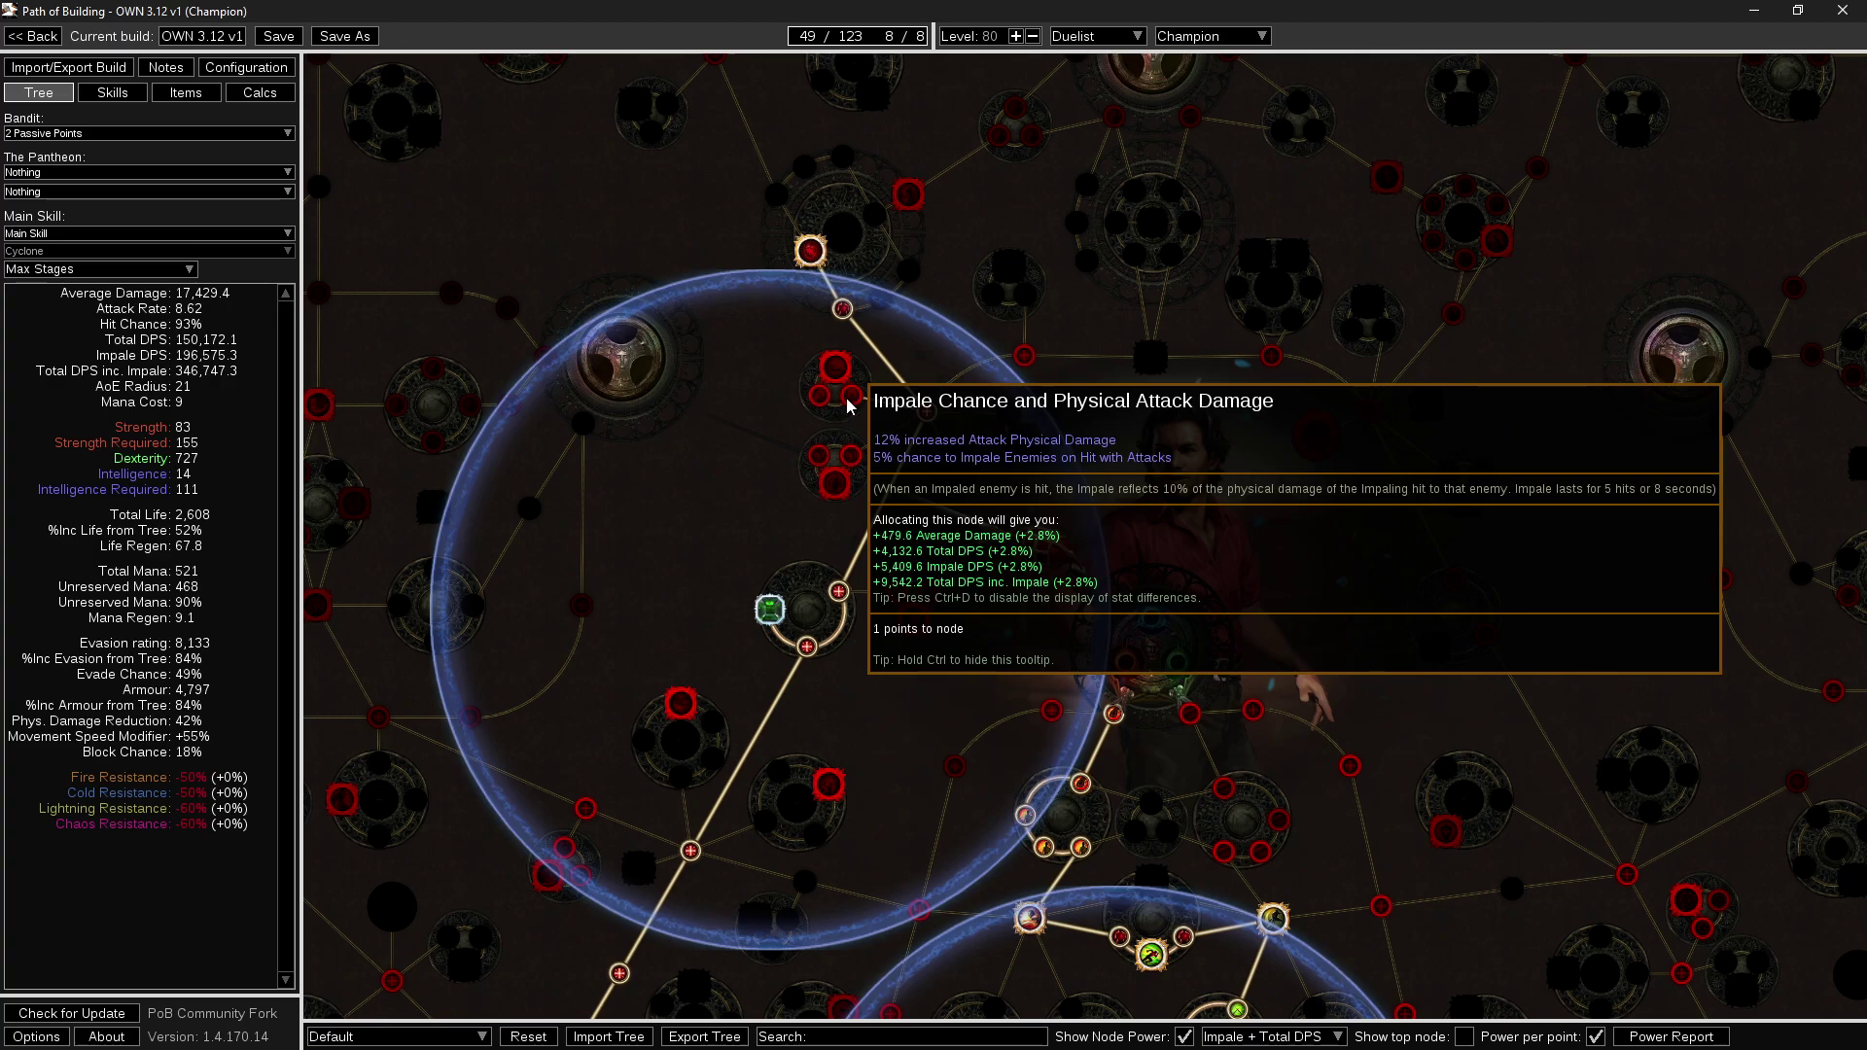
left_click(835, 368)
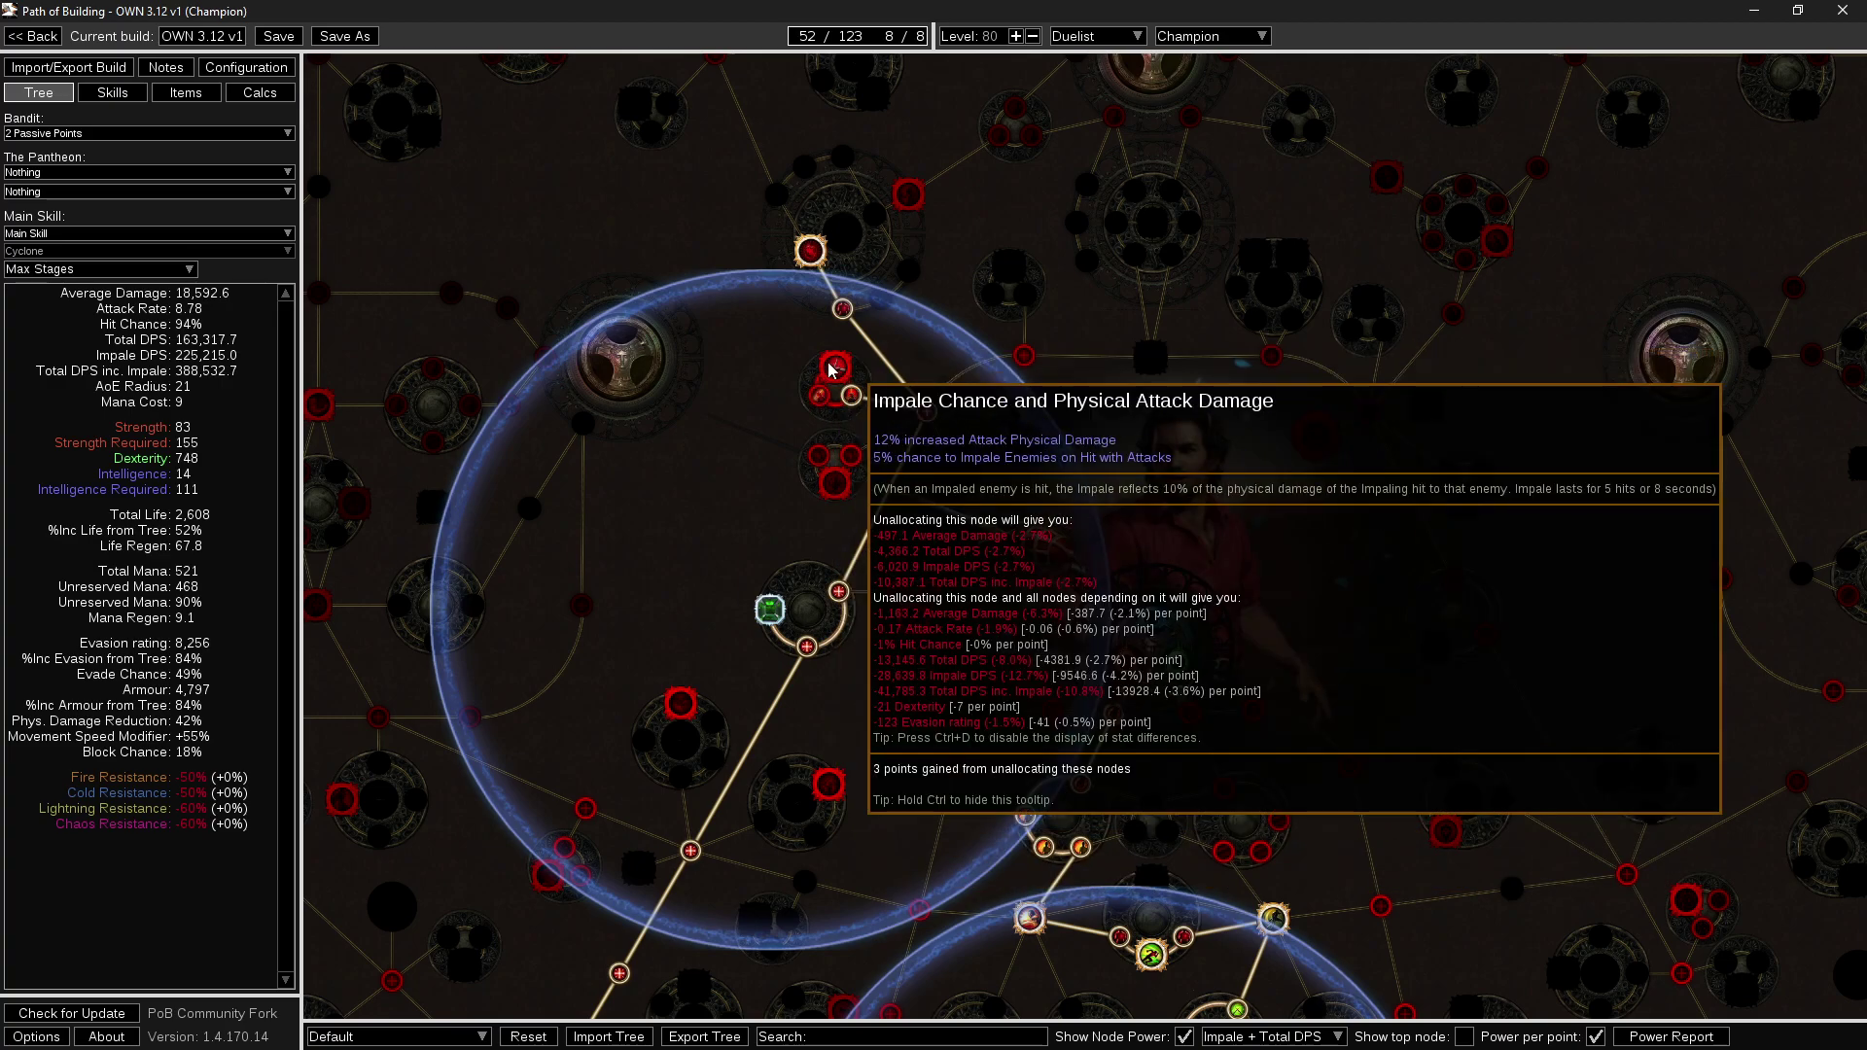
Examine the rage and reflect clusters, Gladiator's Perseverance and the socketed Fluid Motion jewel for their damage gains.
left_click_drag(925, 457, 936, 446)
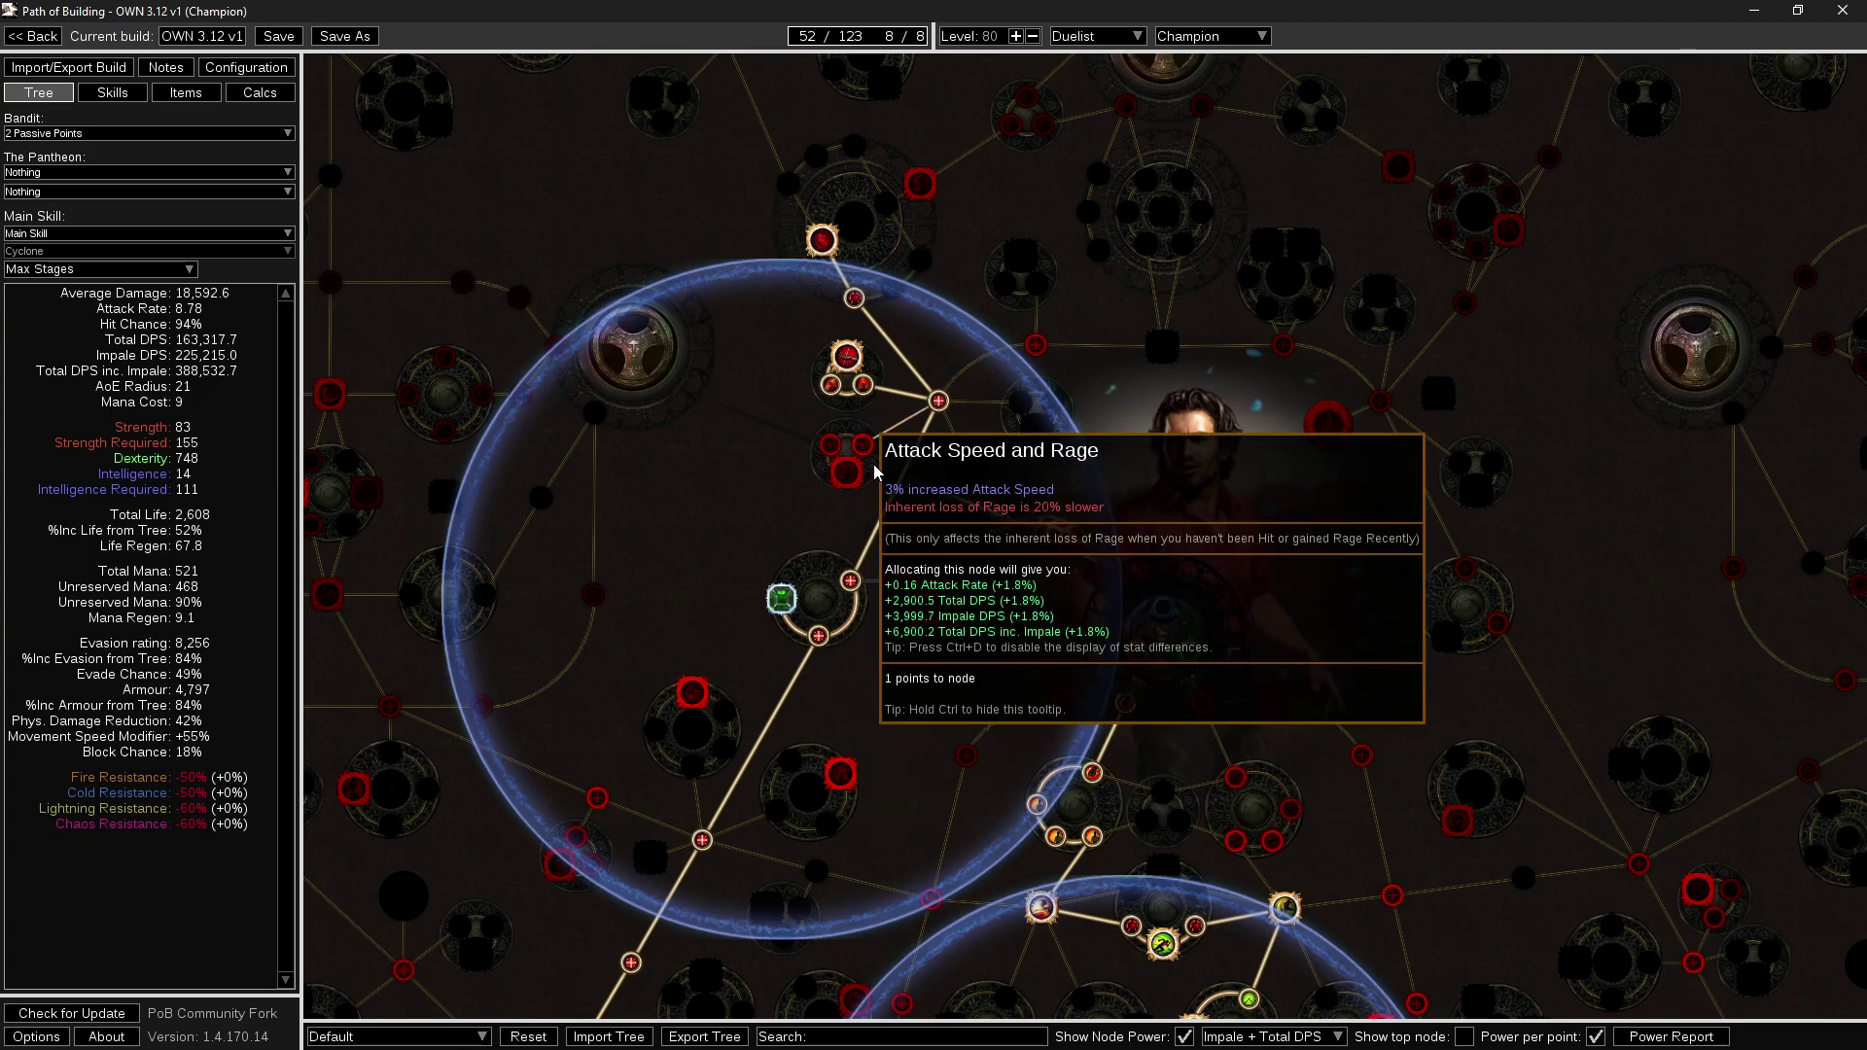
left_click_drag(969, 549, 936, 515)
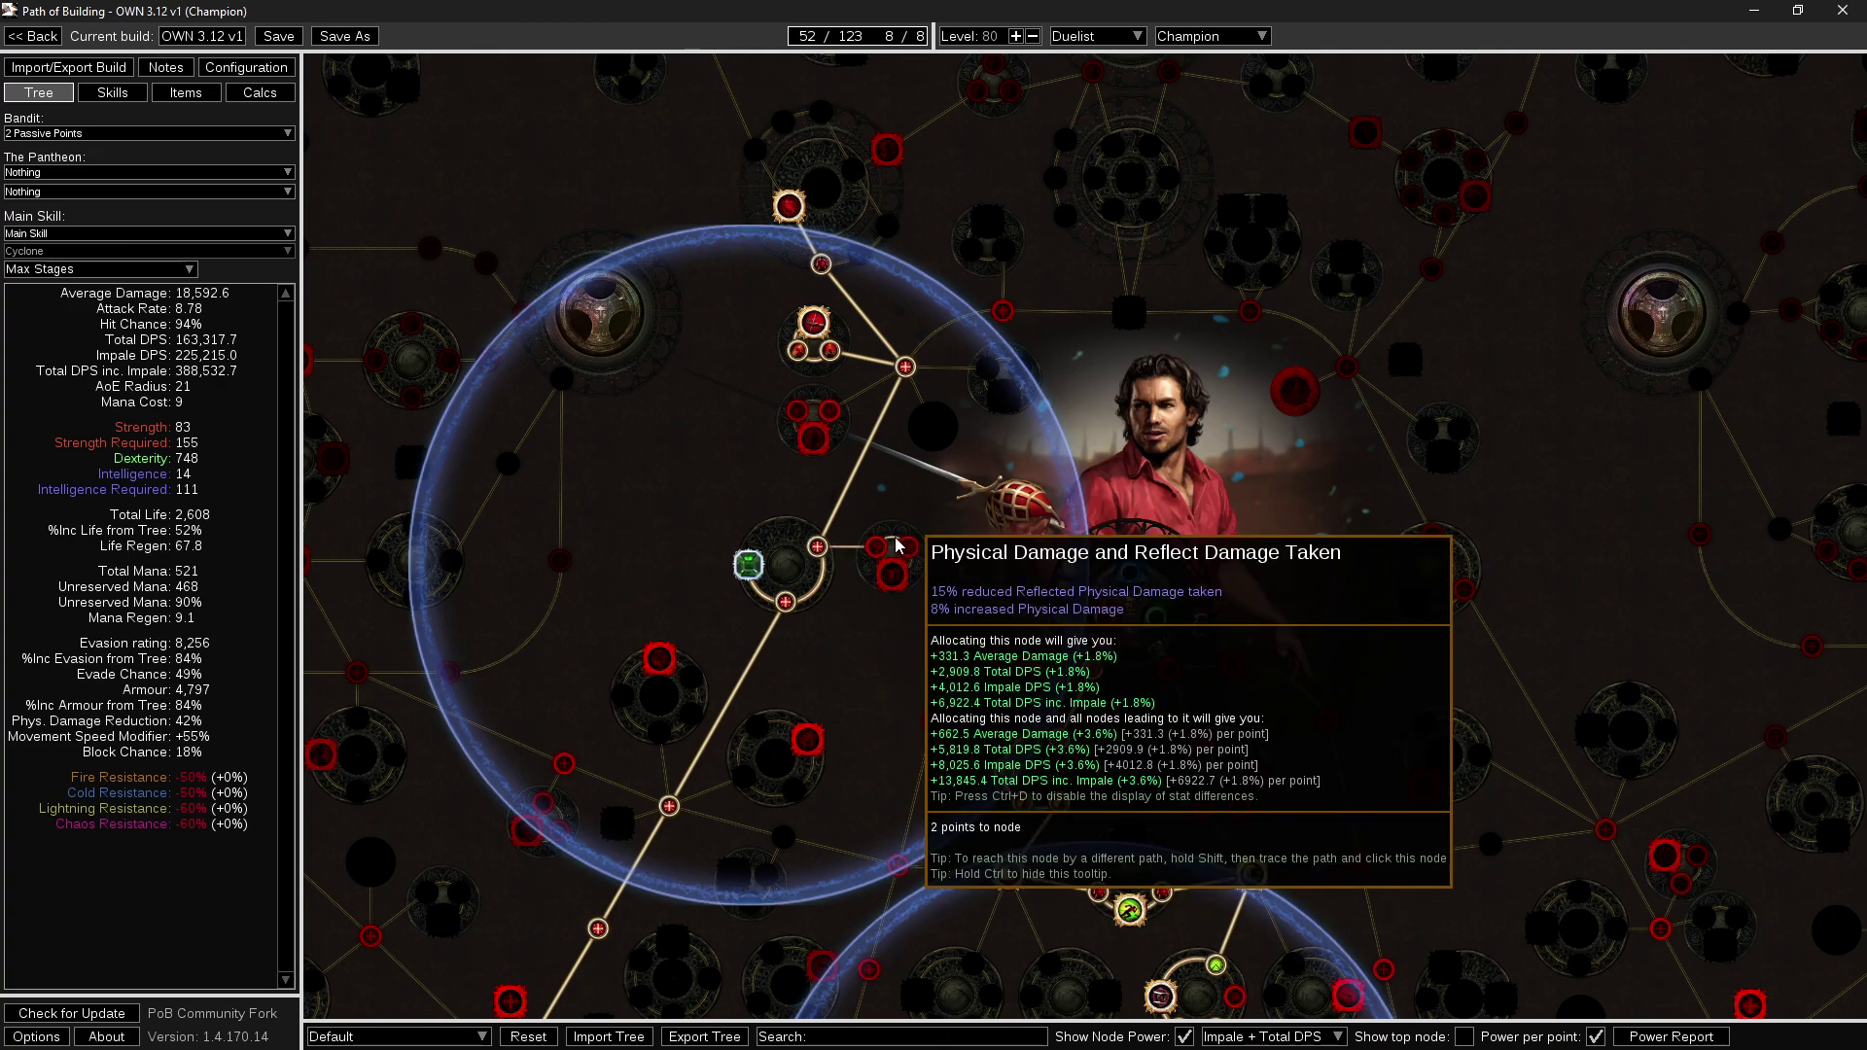
left_click_drag(943, 650, 984, 476)
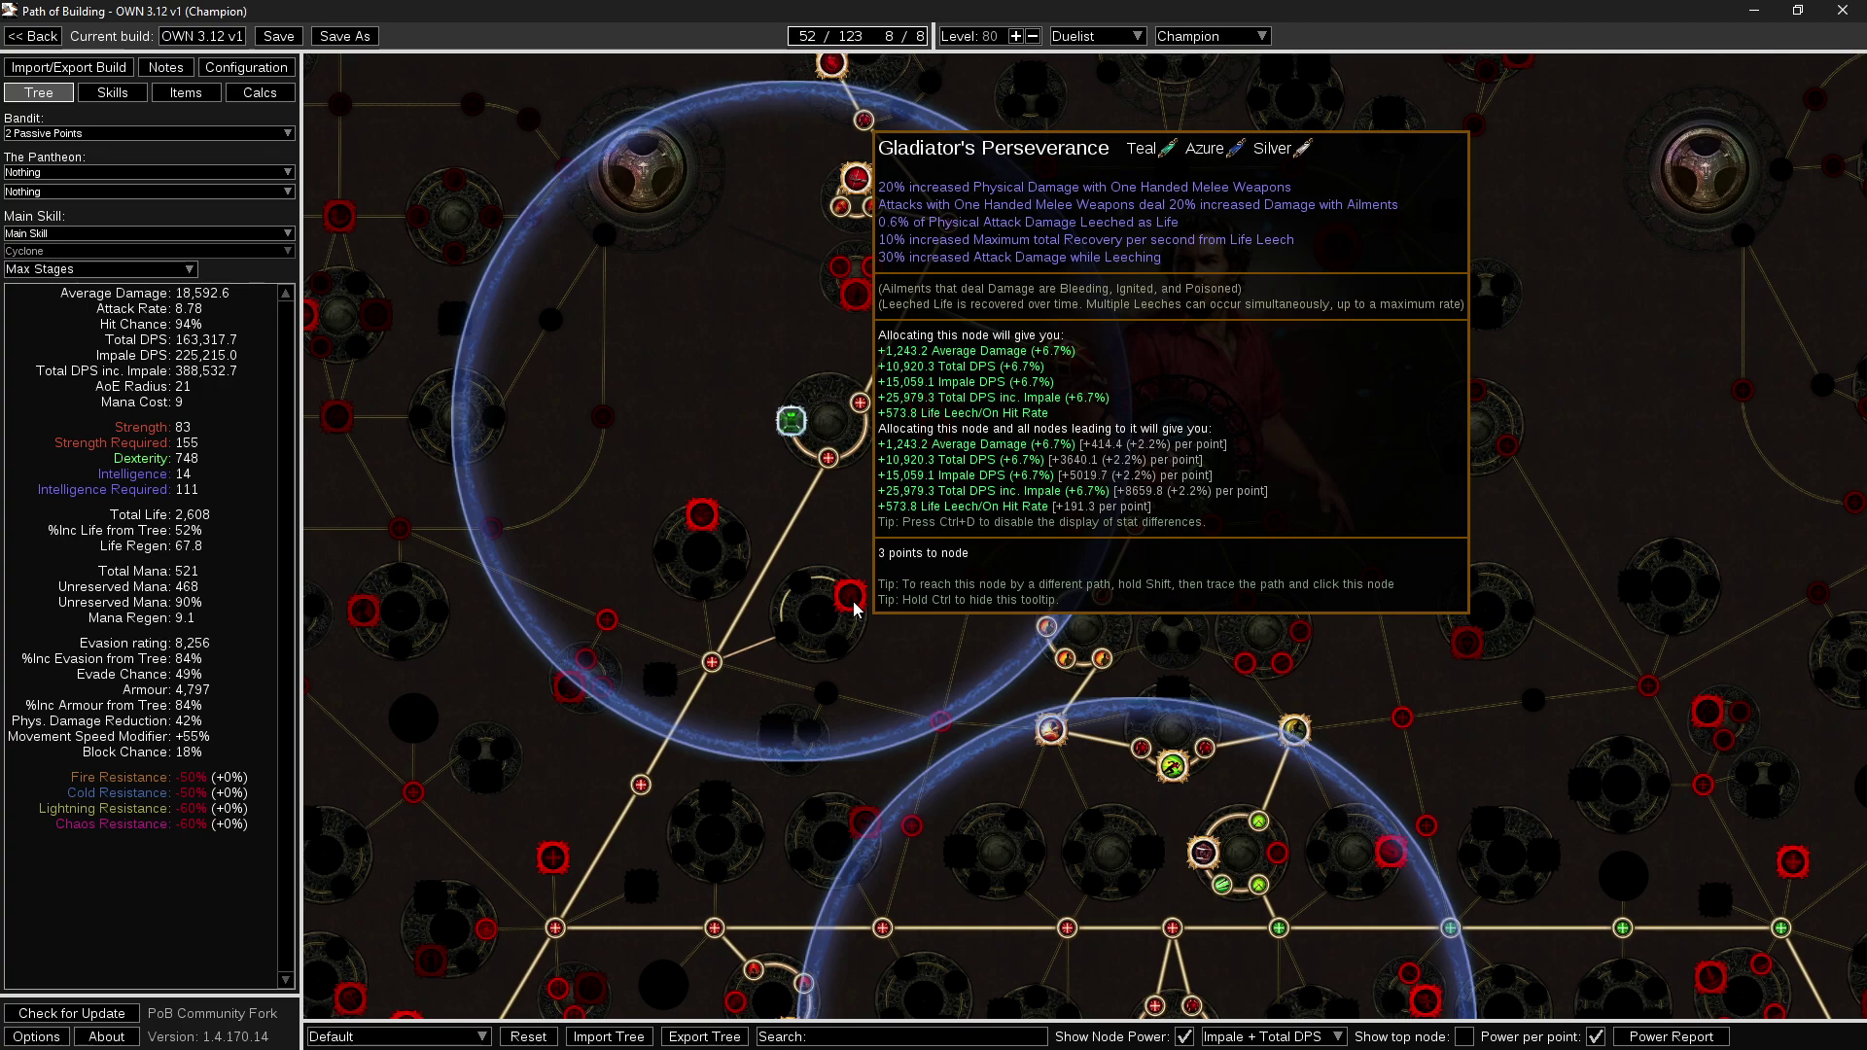
scroll(895, 603, "down", 3)
left_click_drag(893, 600, 940, 575)
left_click_drag(832, 609, 821, 488)
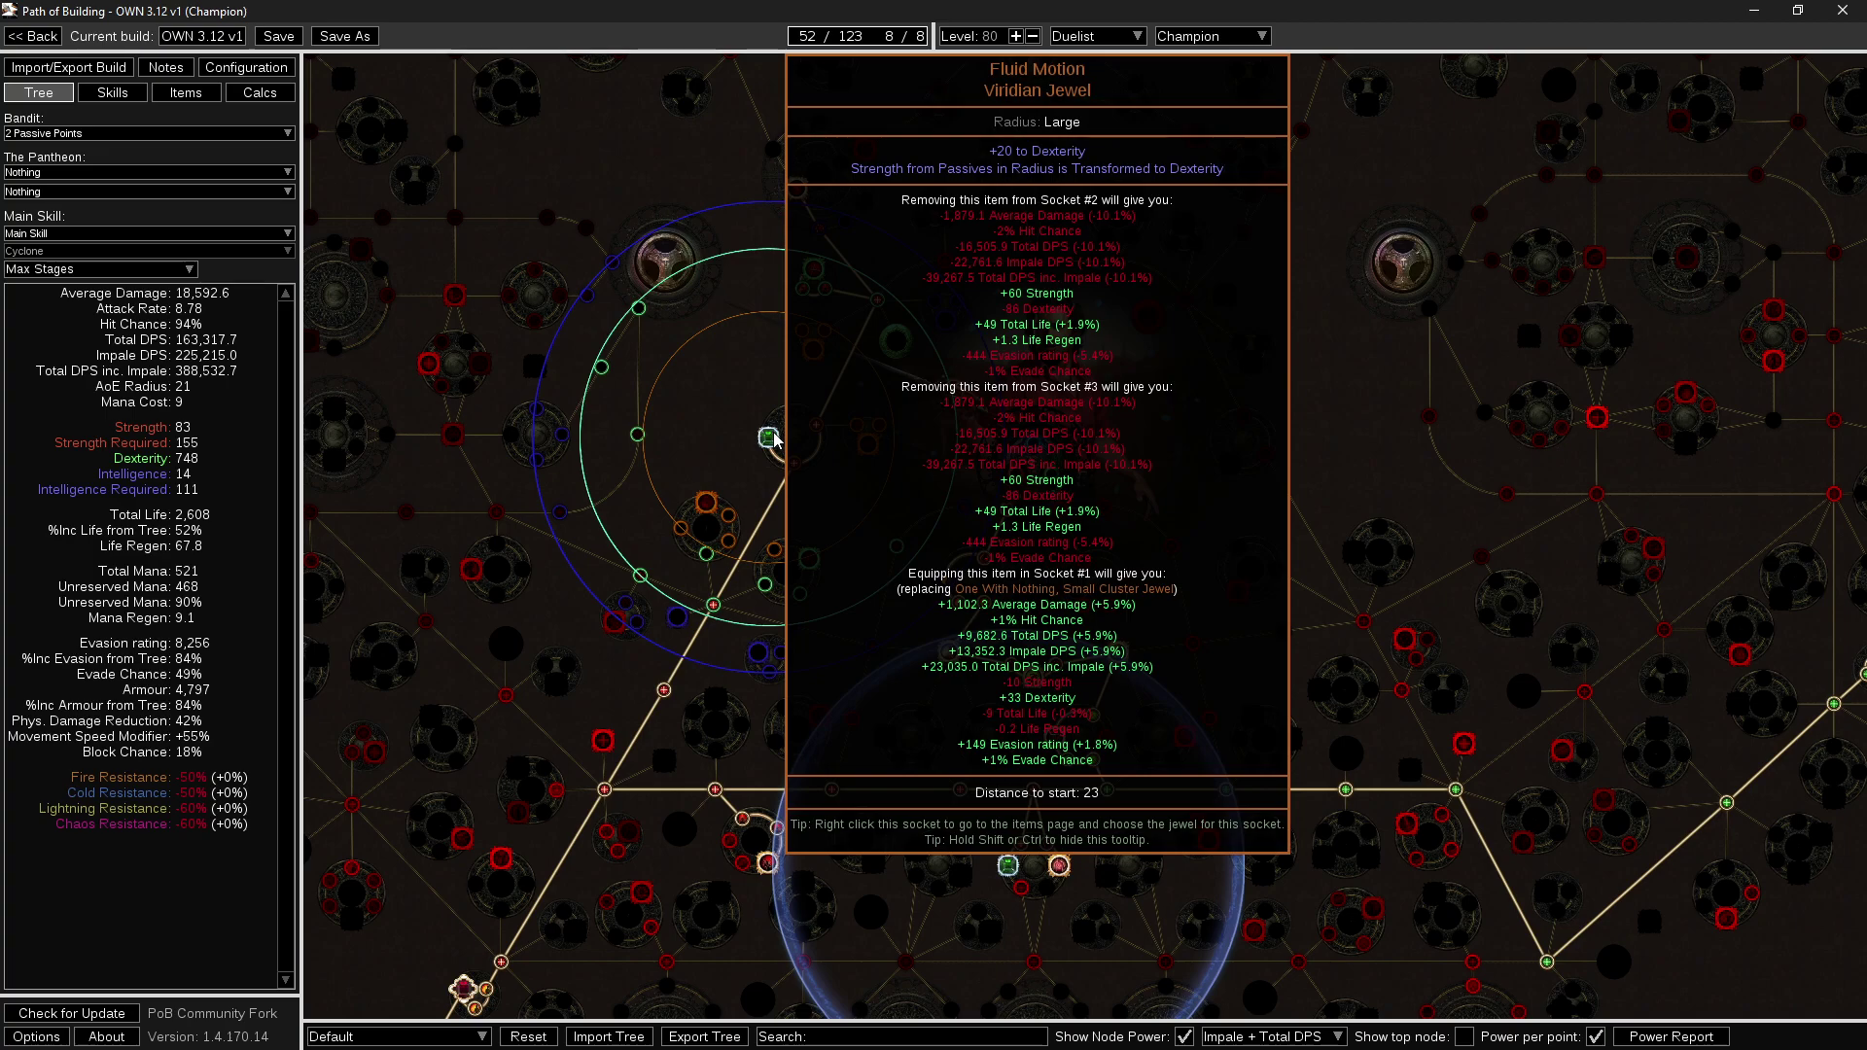
Inspect the Fluid Motion jewel in Socket #2 on the items page, then return to the passive tree.
left_click(141, 95)
left_click(198, 92)
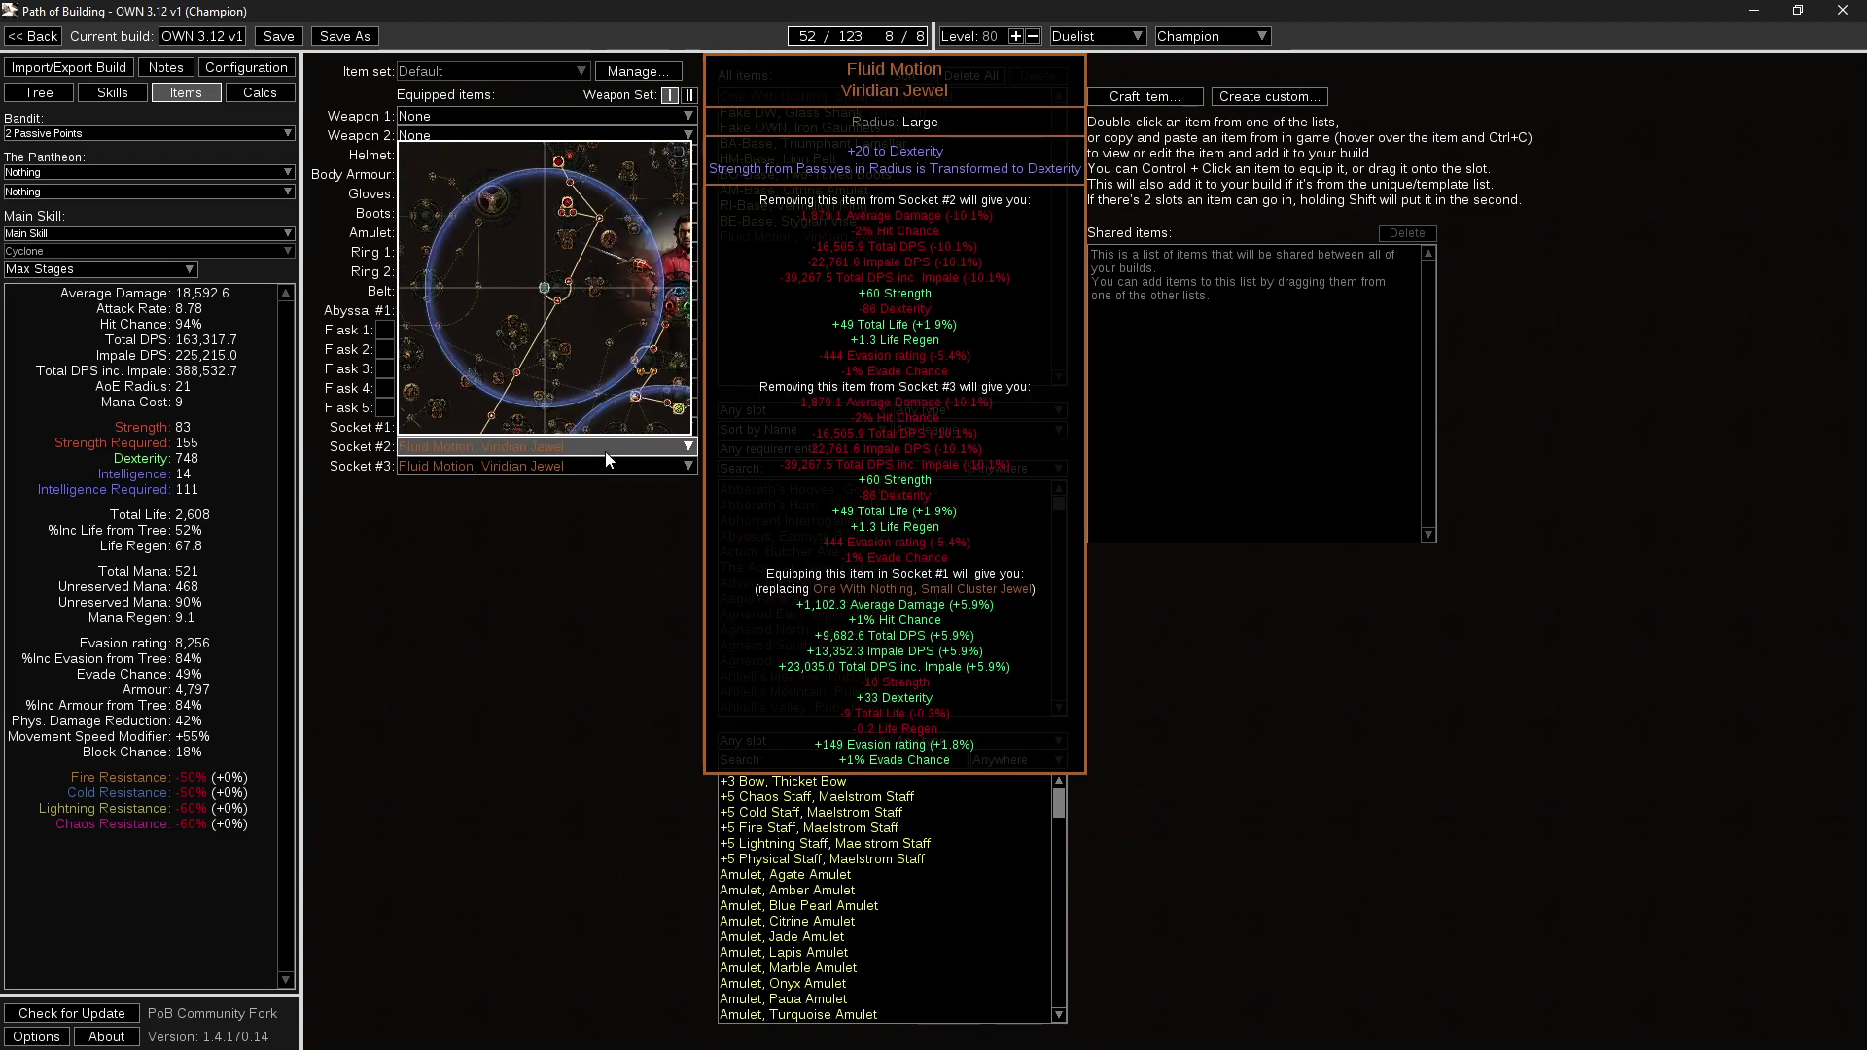
mouse_move(605, 453)
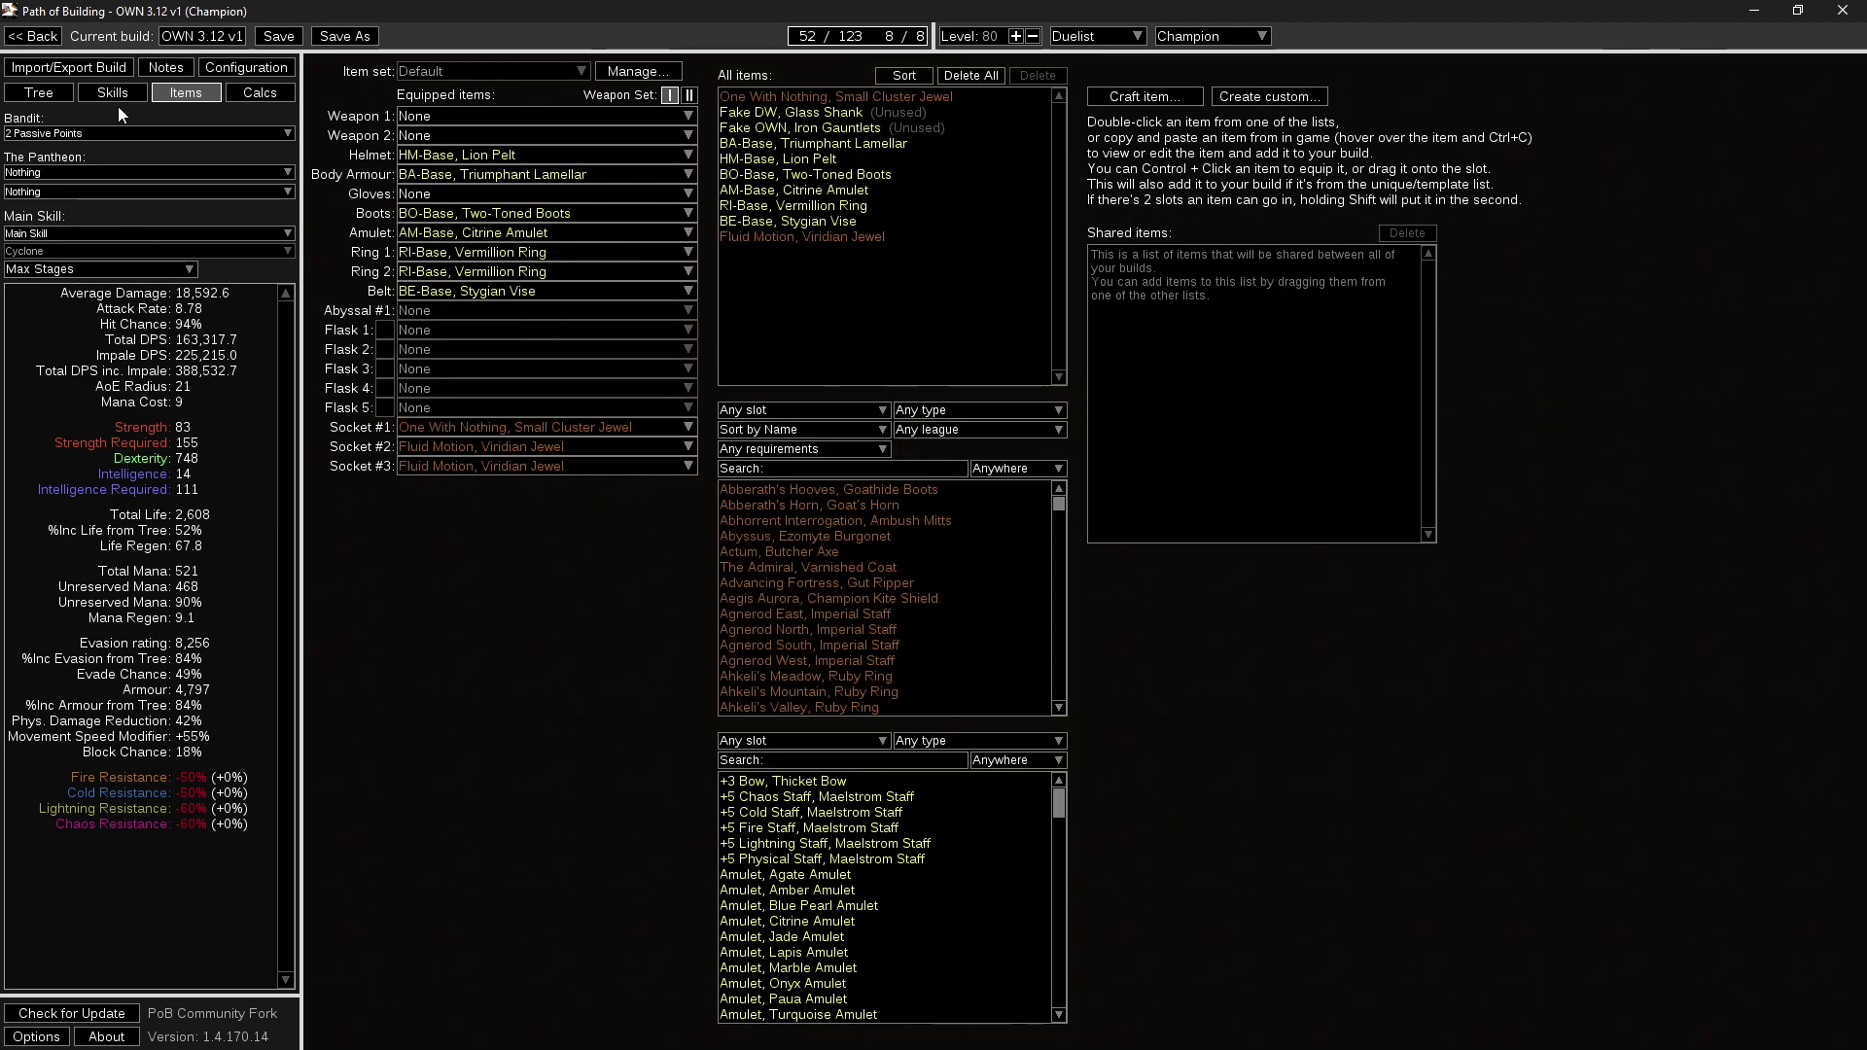
left_click(116, 97)
left_click(43, 93)
mouse_move(776, 443)
Deallocate the three-point side cluster just east of the western junction, southwest of the Duelist start.
left_click_drag(875, 517, 784, 643)
left_click_drag(902, 406, 936, 378)
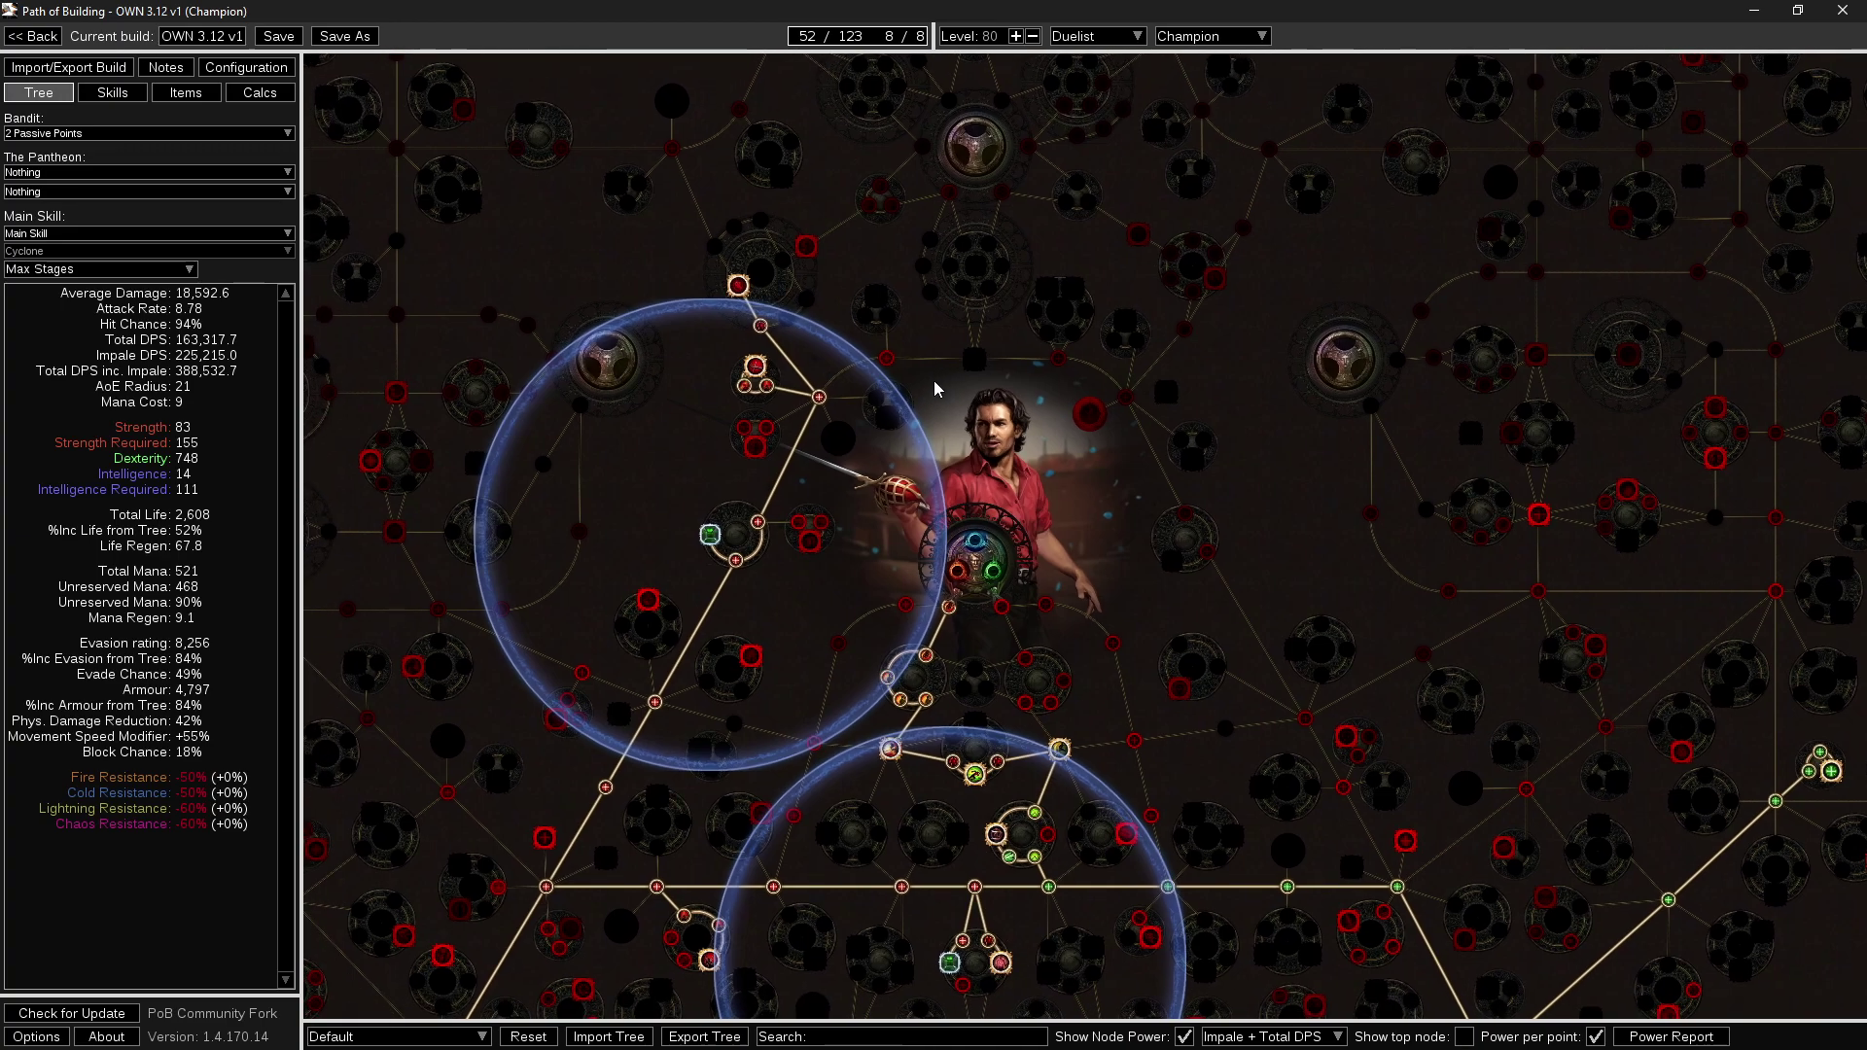
left_click_drag(902, 465, 943, 174)
left_click(727, 632)
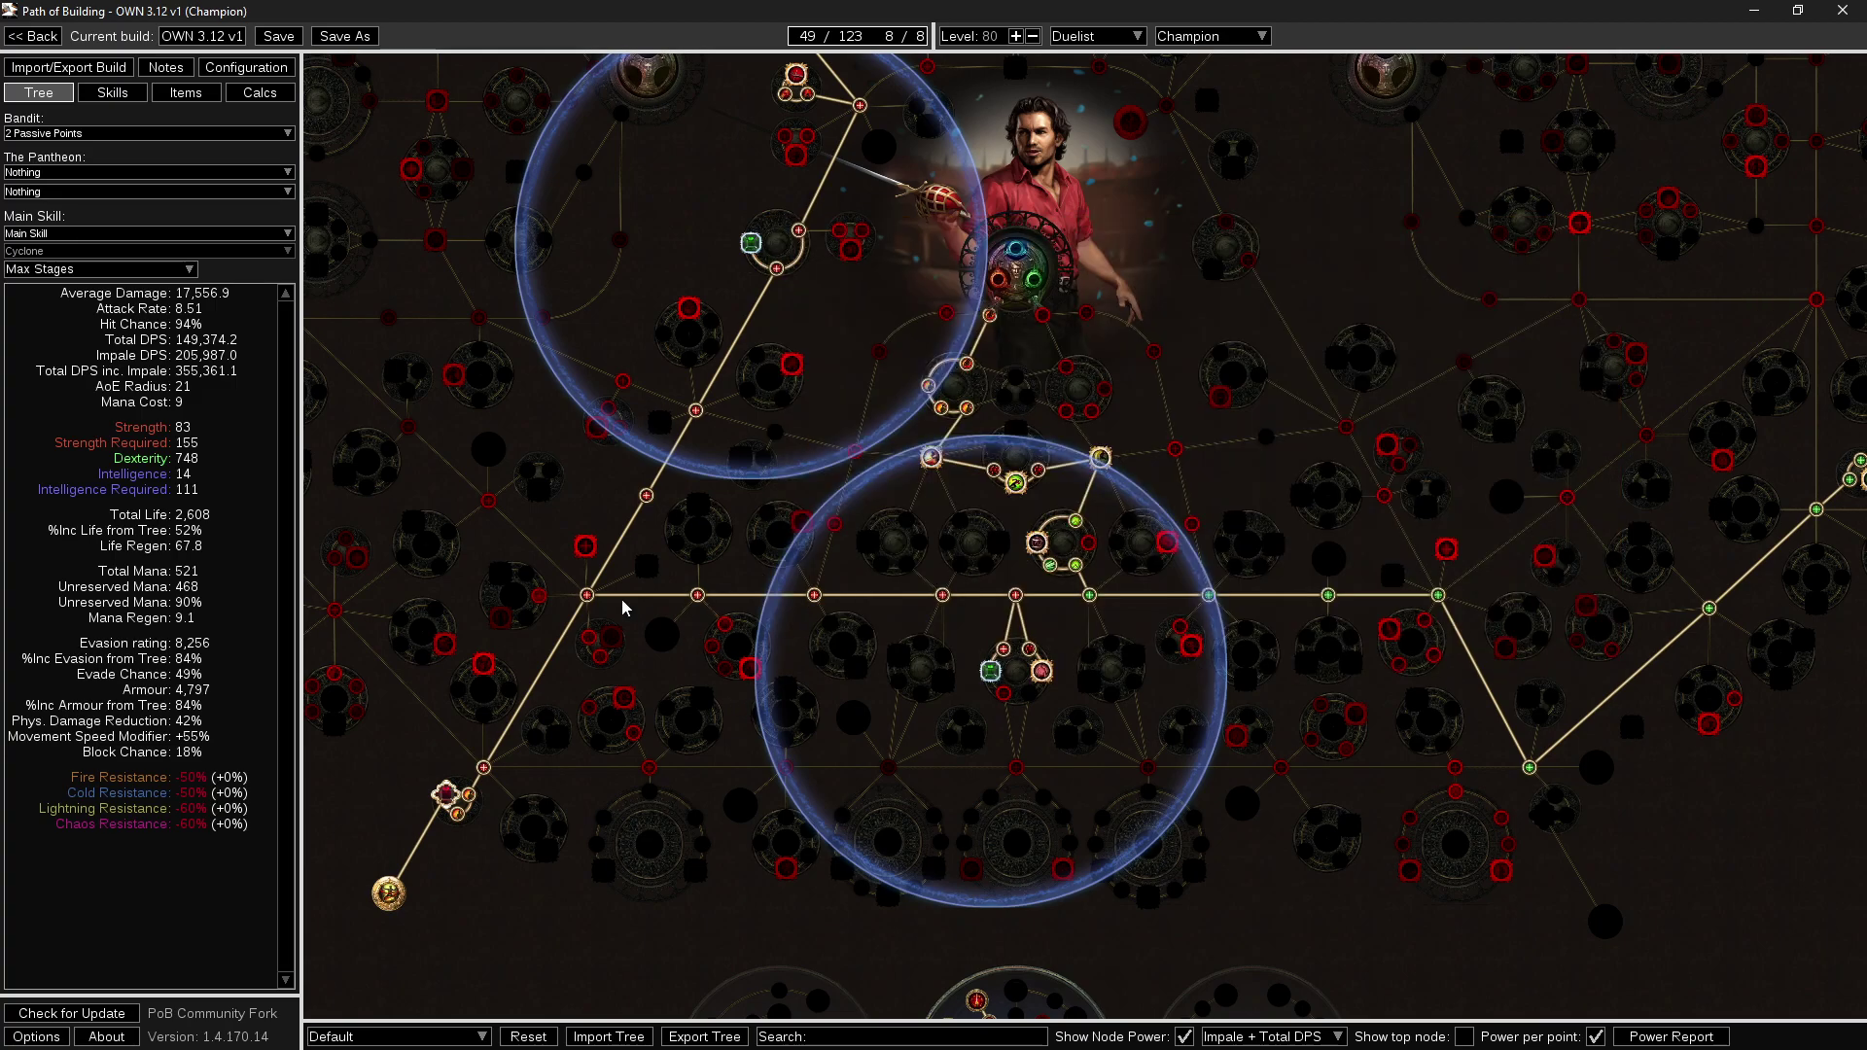
Review the impale figures in the detailed calculations and return to the passive tree.
left_click(261, 94)
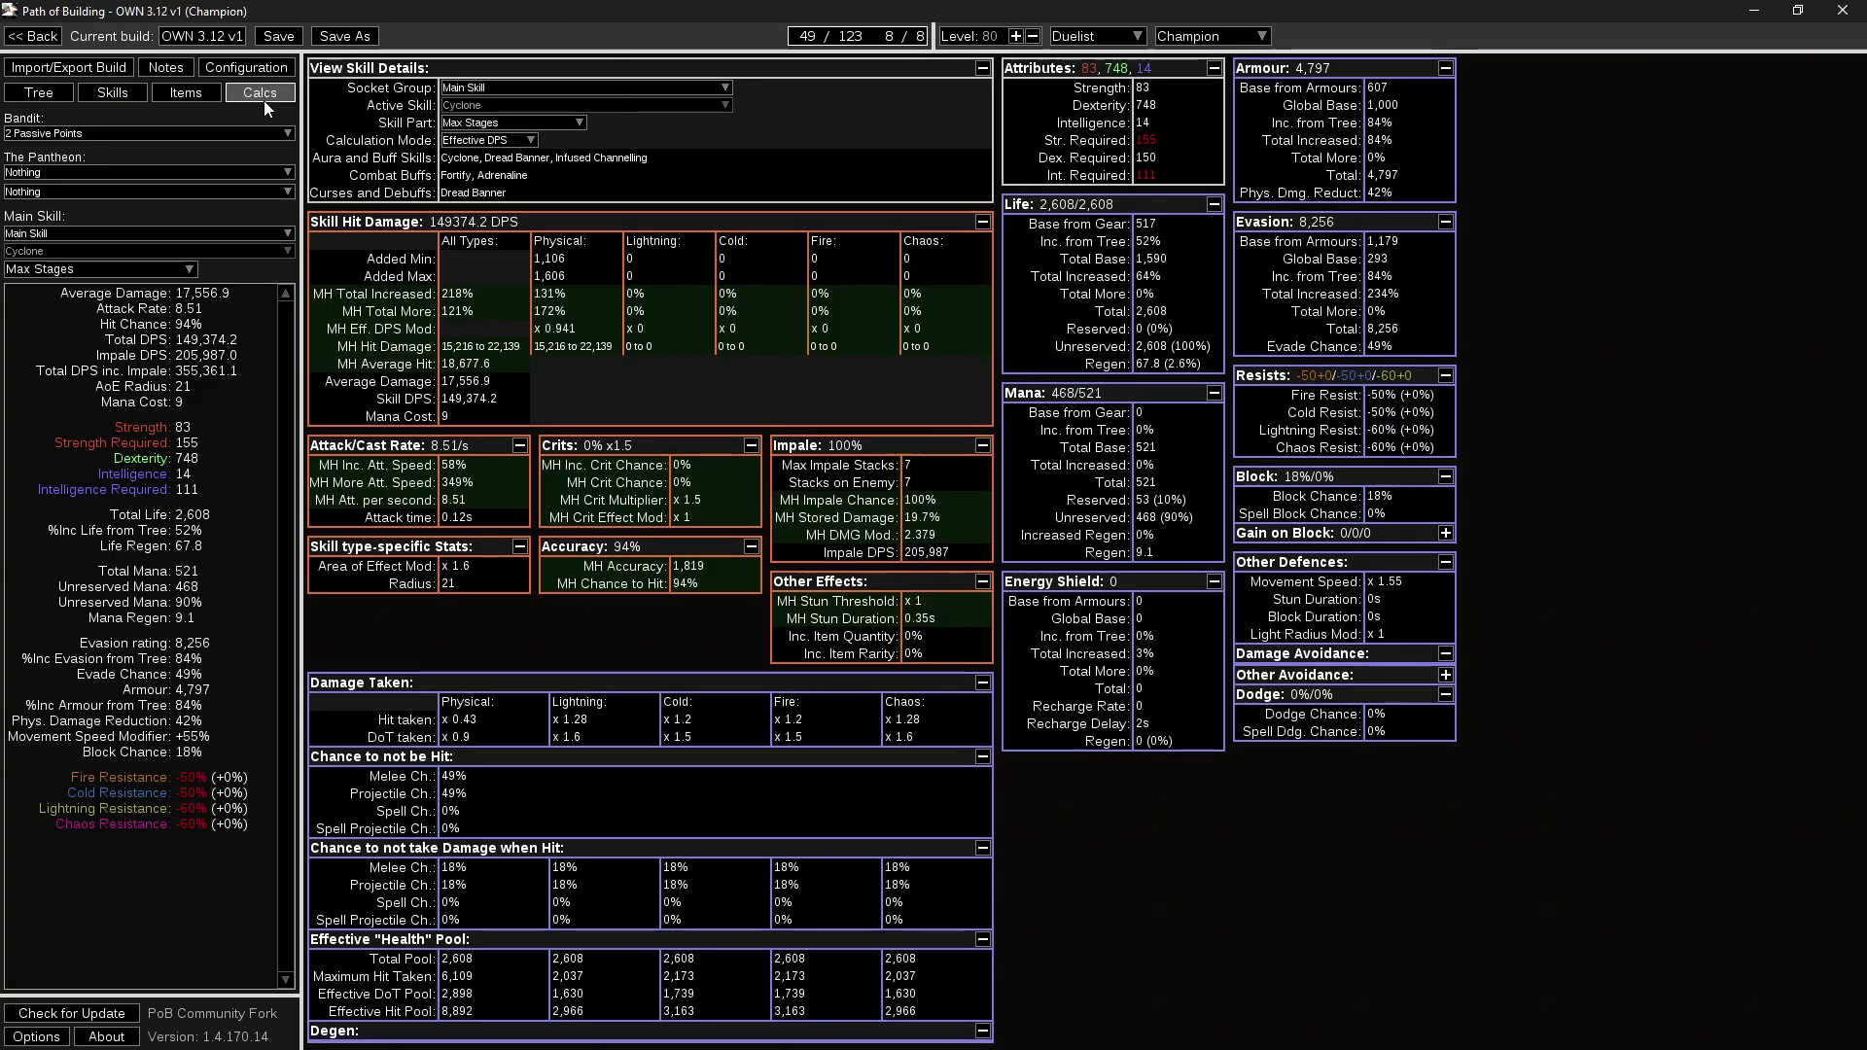
mouse_move(963, 512)
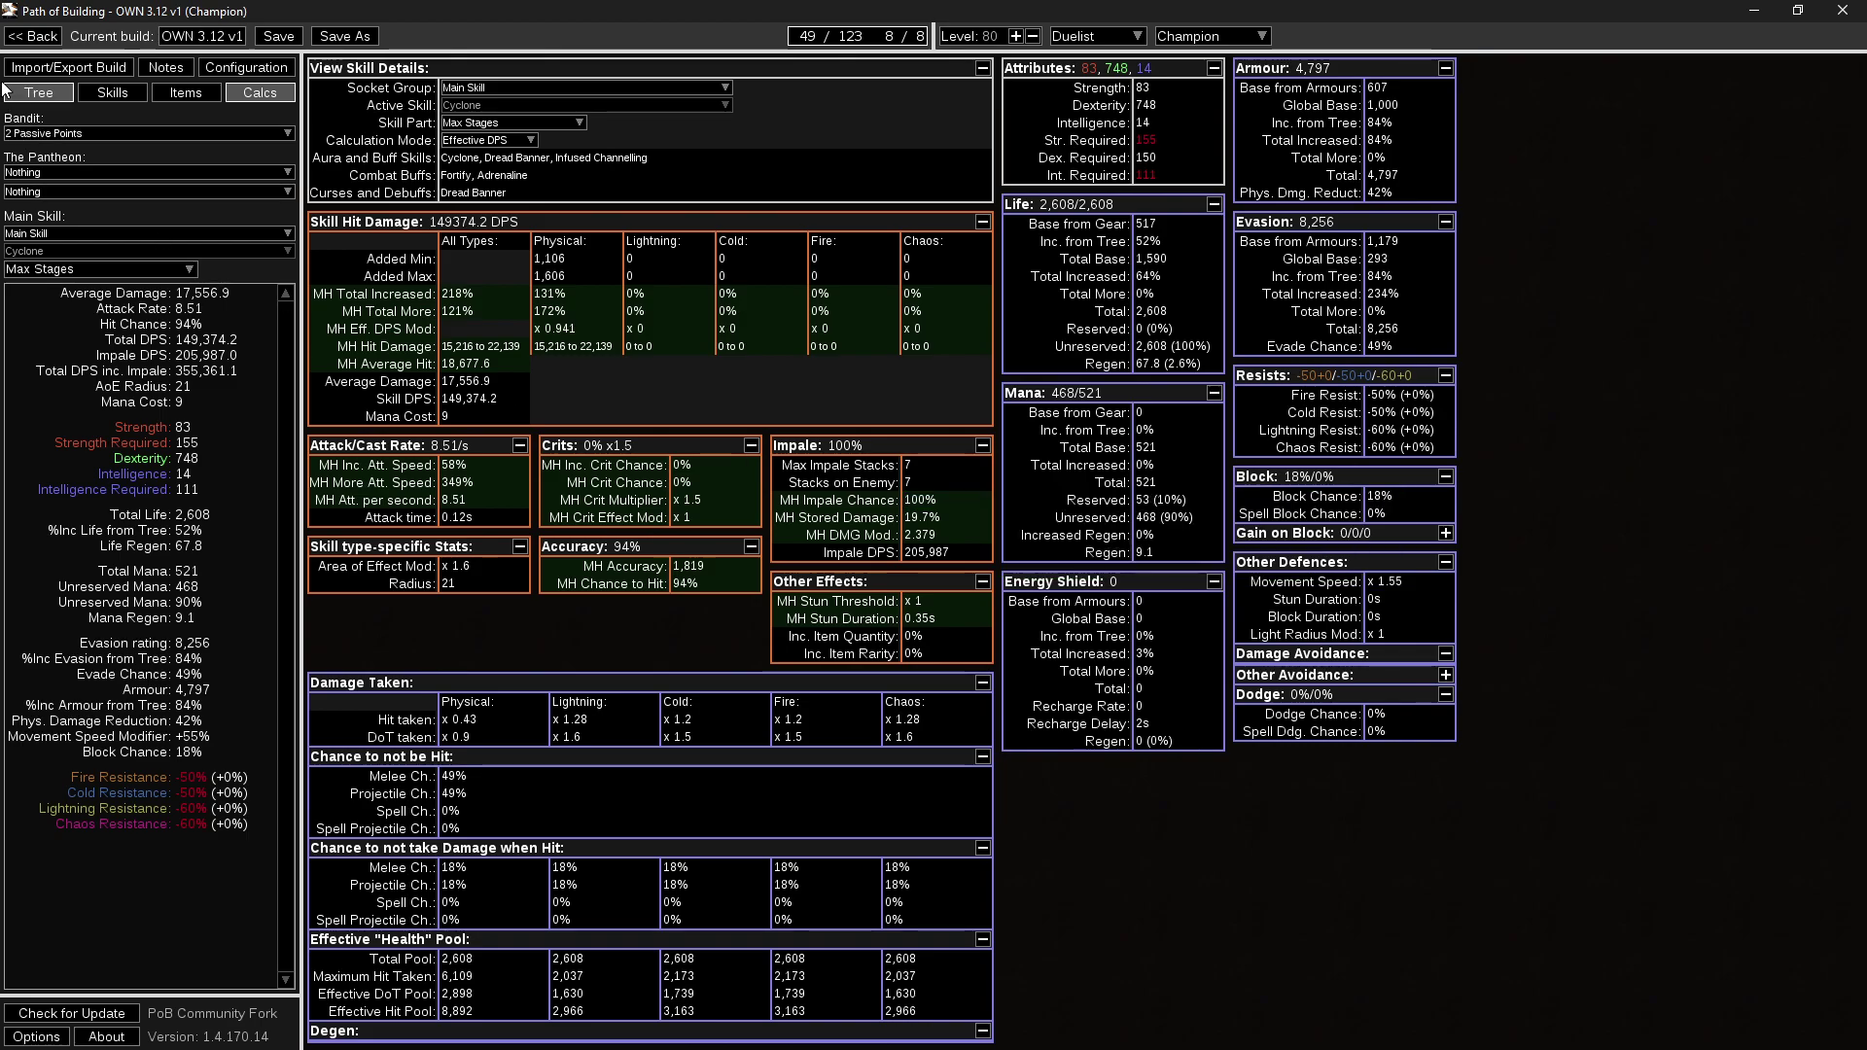
left_click(38, 92)
Examine the western route and its Strength travel nodes to judge what unallocating them would cost.
scroll(634, 345, "down", 4)
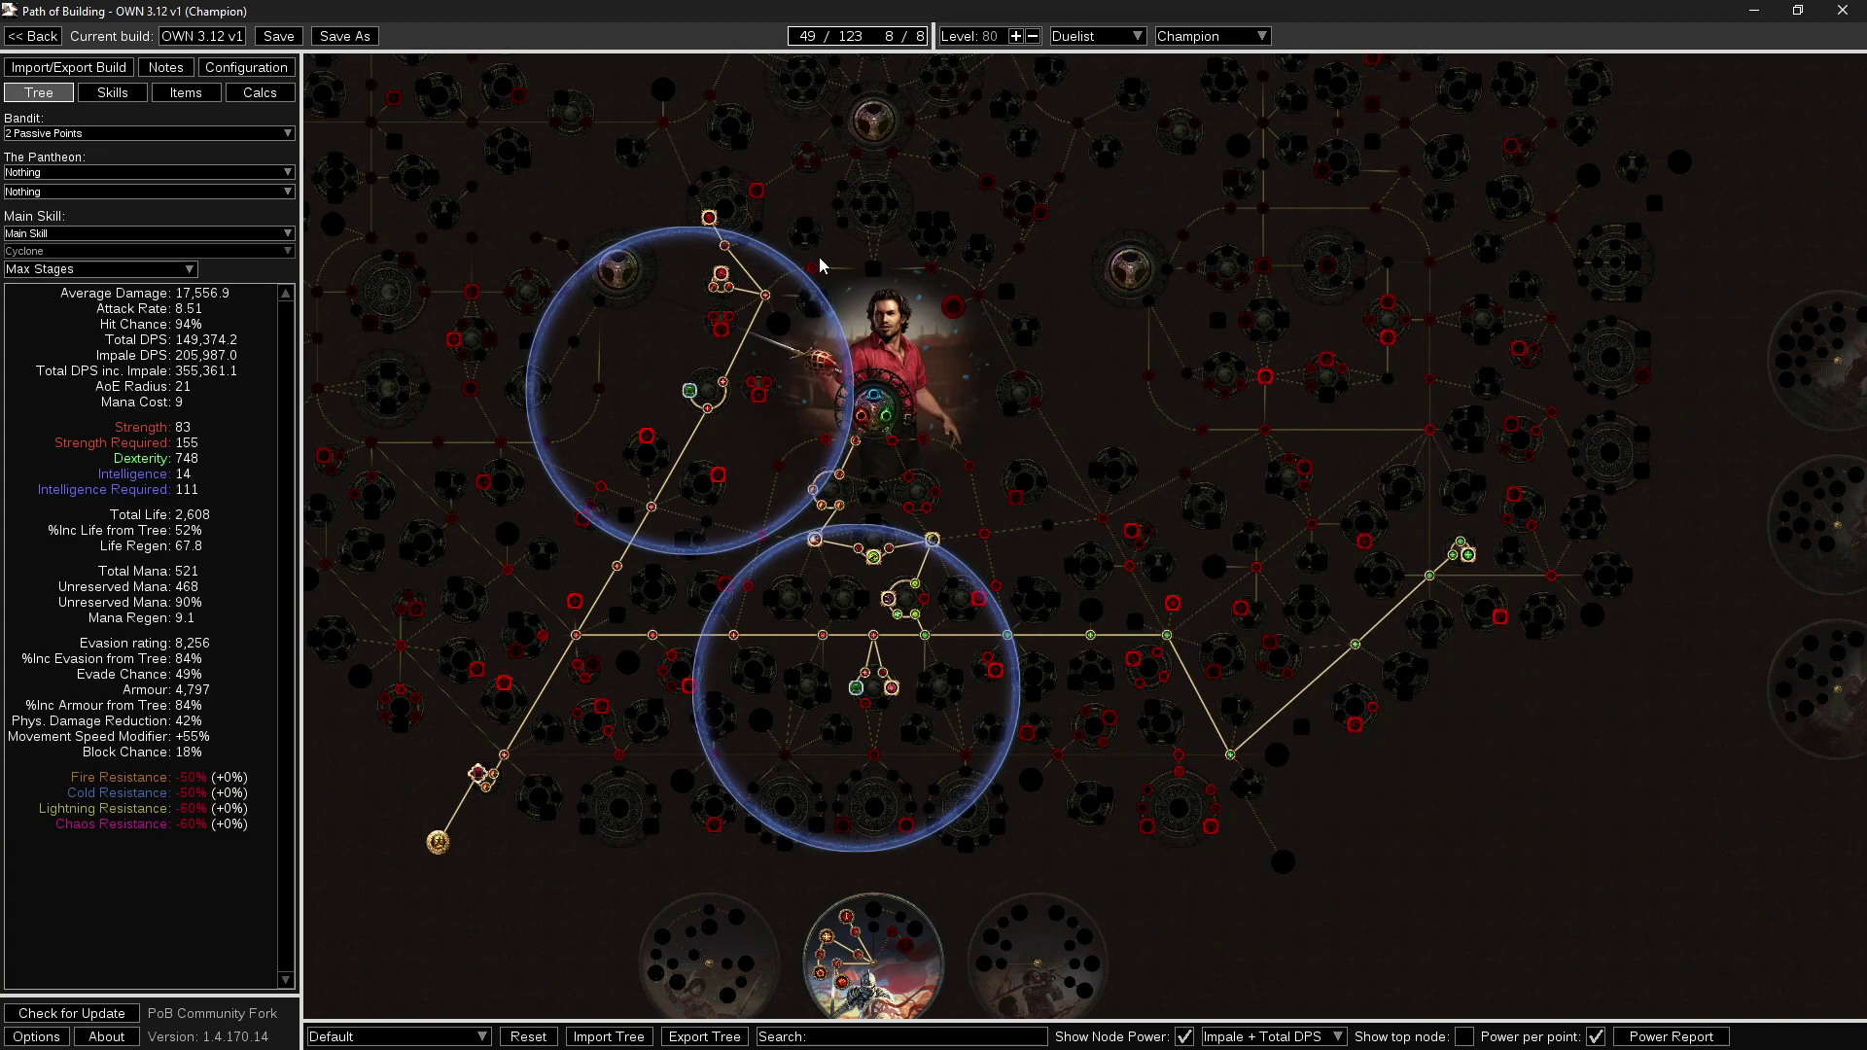
left_click_drag(1021, 470, 1103, 440)
mouse_move(805, 360)
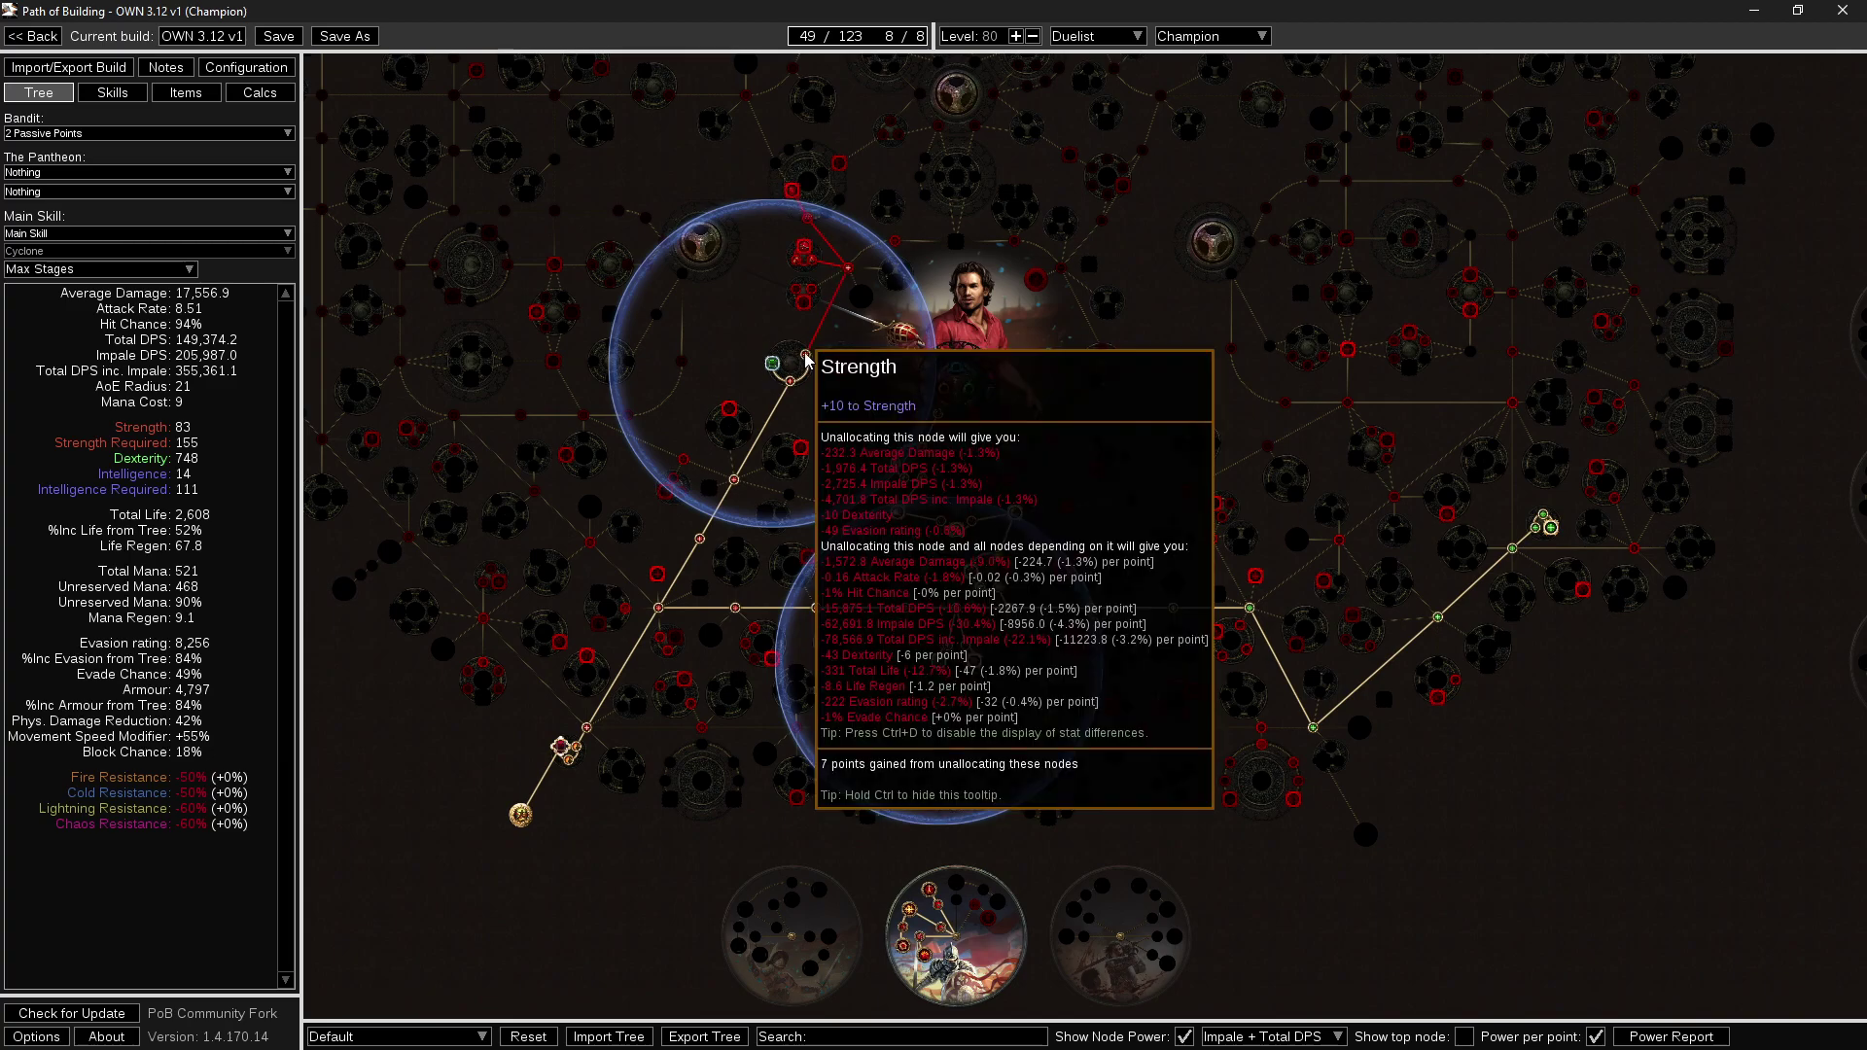
left_click_drag(805, 360, 750, 493)
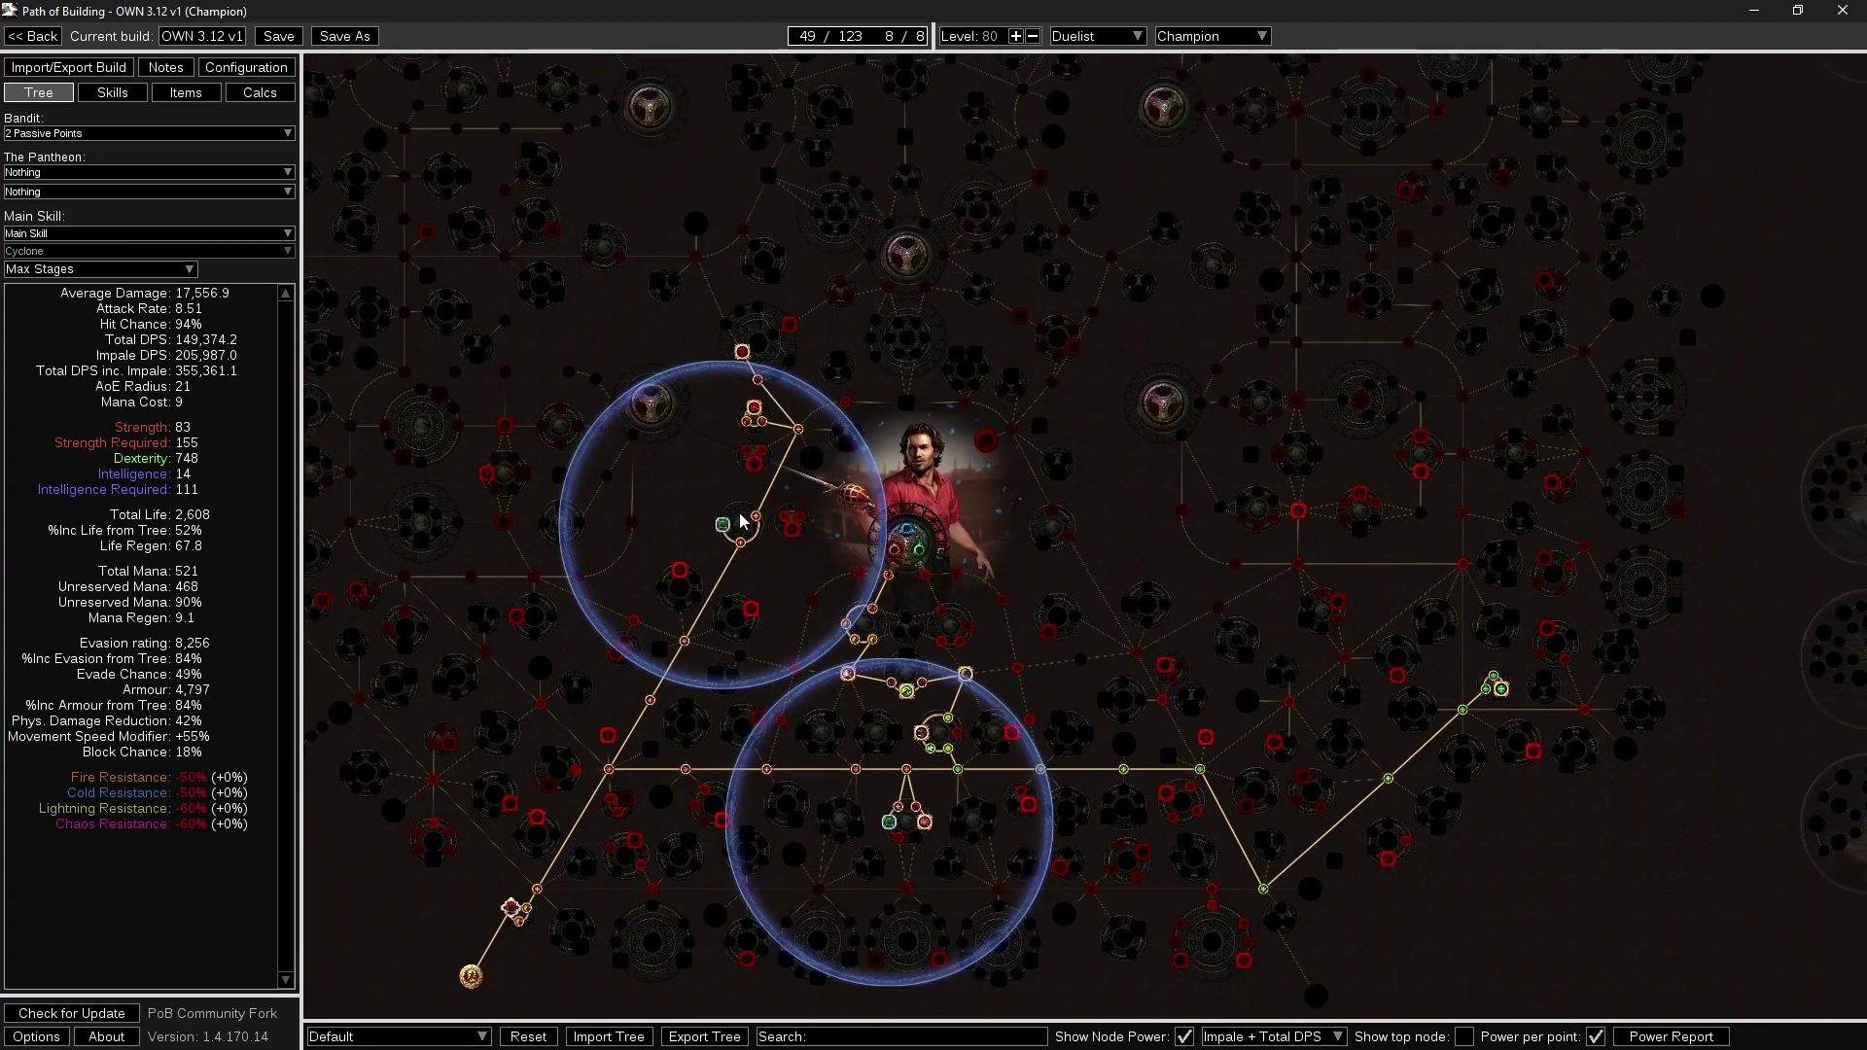
left_click_drag(649, 703, 705, 656)
mouse_move(704, 656)
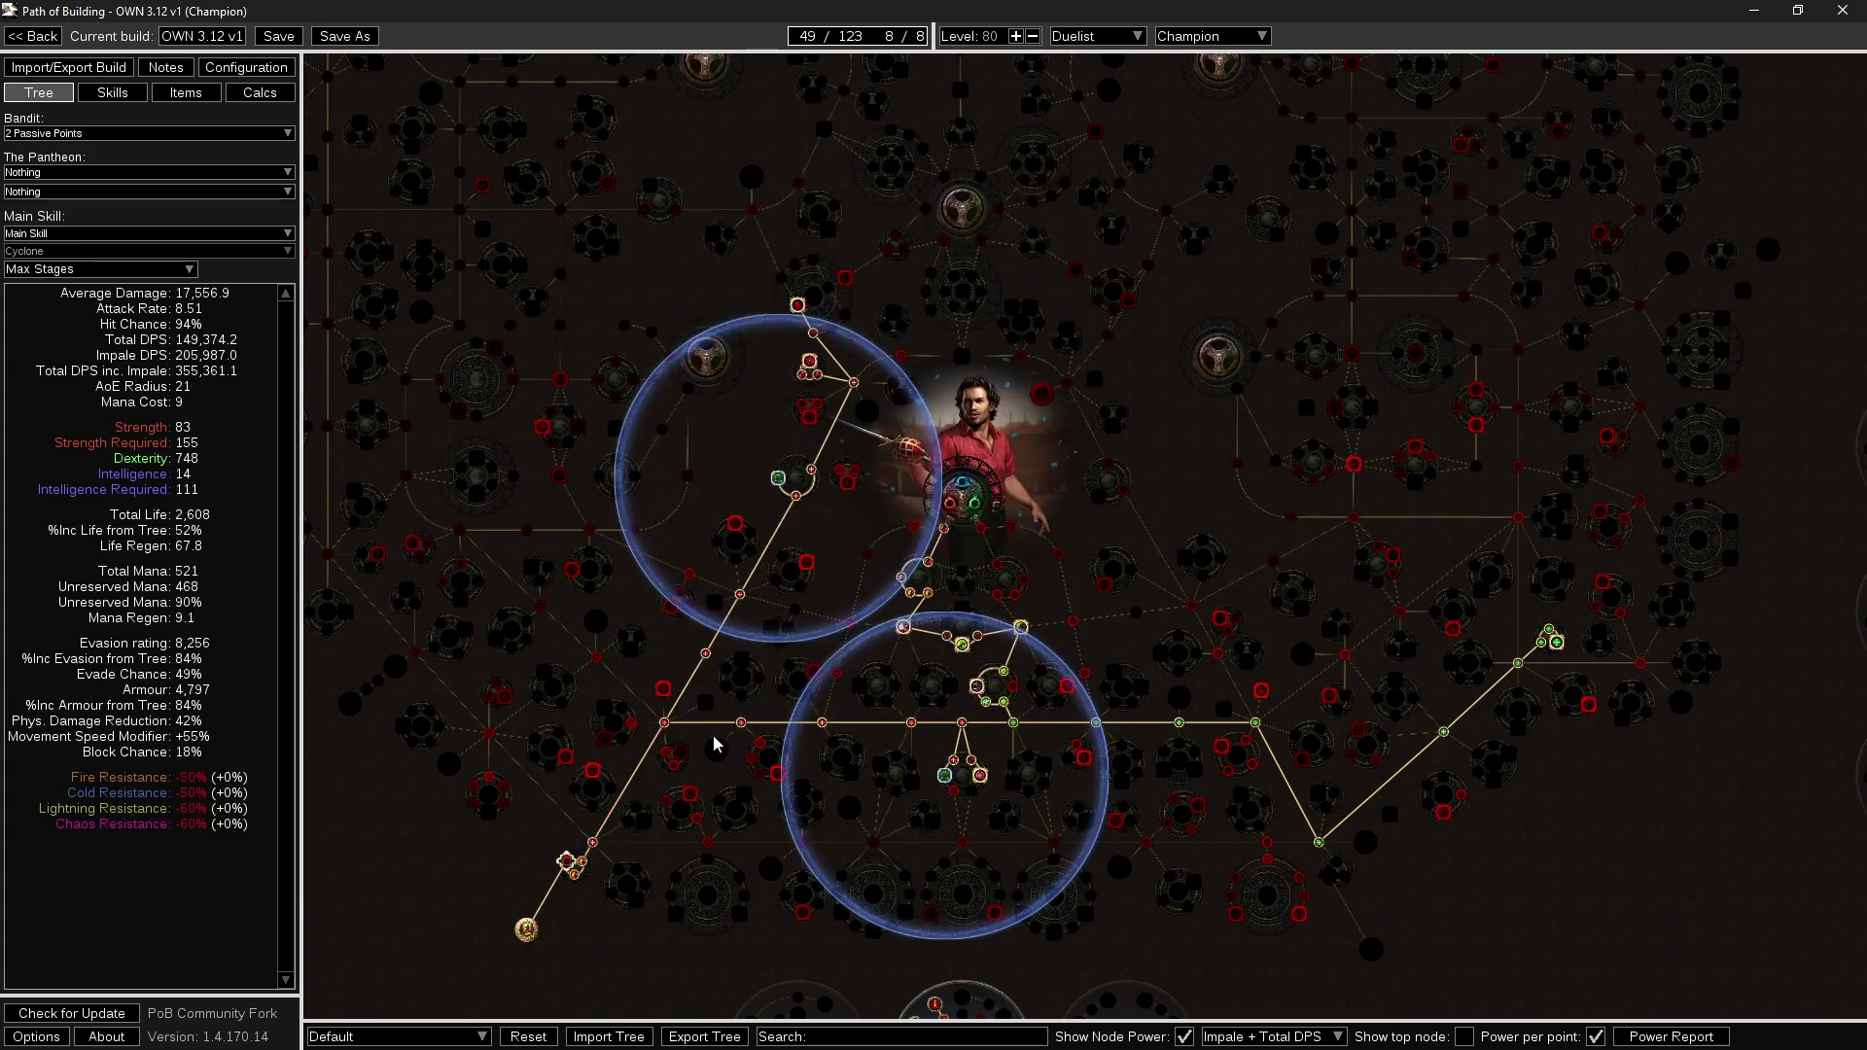
left_click_drag(661, 647, 646, 668)
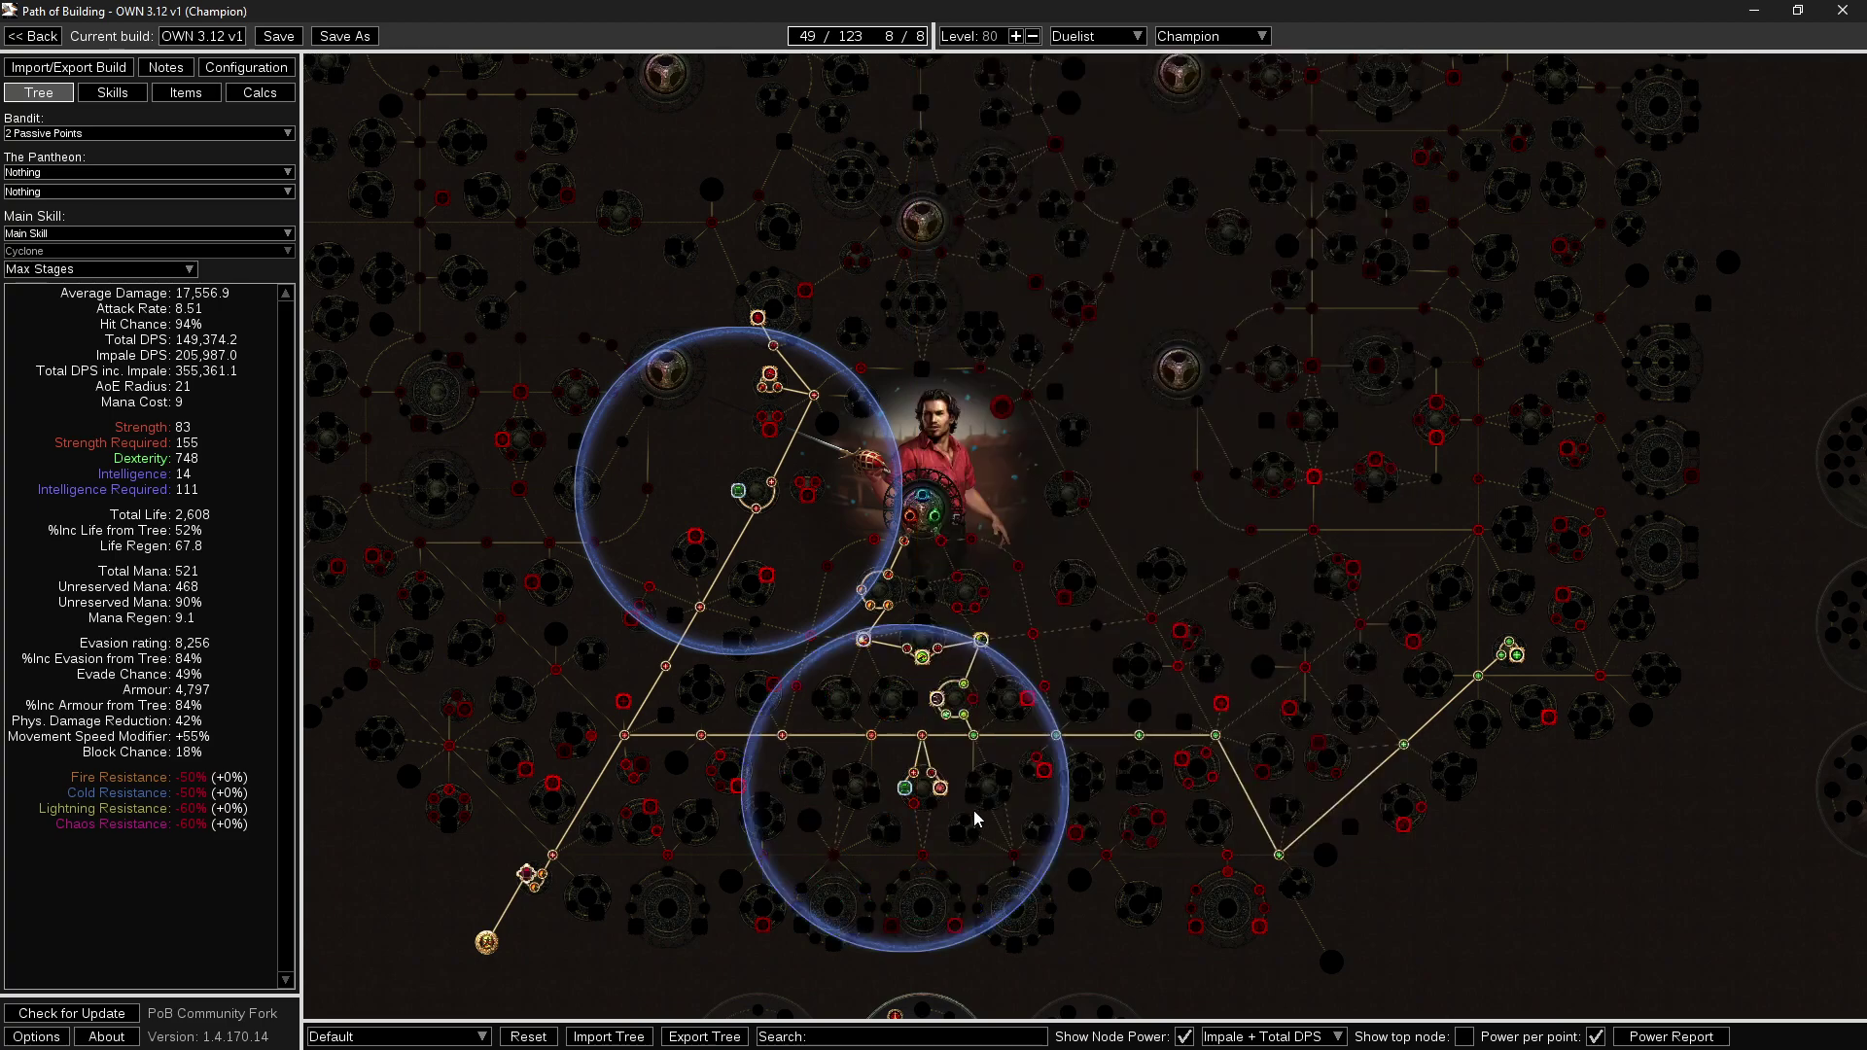
mouse_move(877, 737)
left_click_drag(1036, 873, 852, 734)
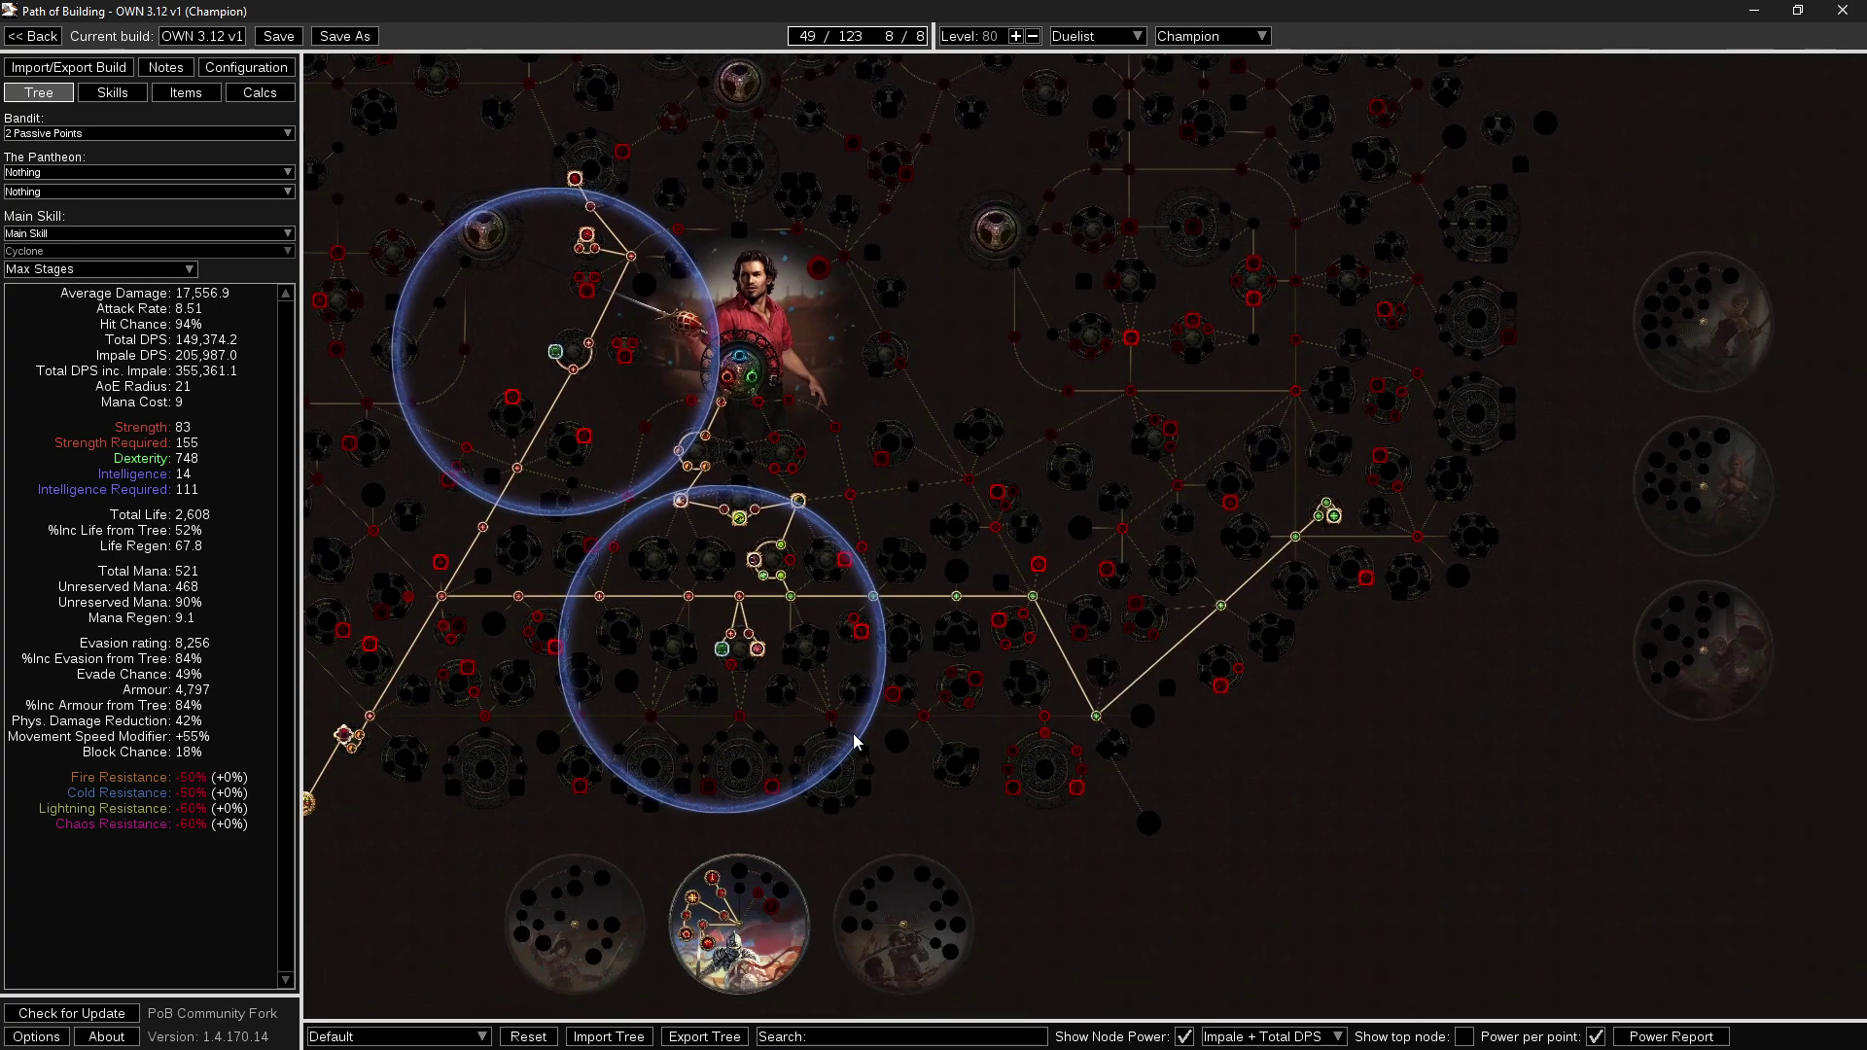
Allocate the small cluster and the keystone at the southeastern corner of the current route.
left_click(1105, 752)
left_click(1149, 822)
left_click_drag(675, 622, 914, 668)
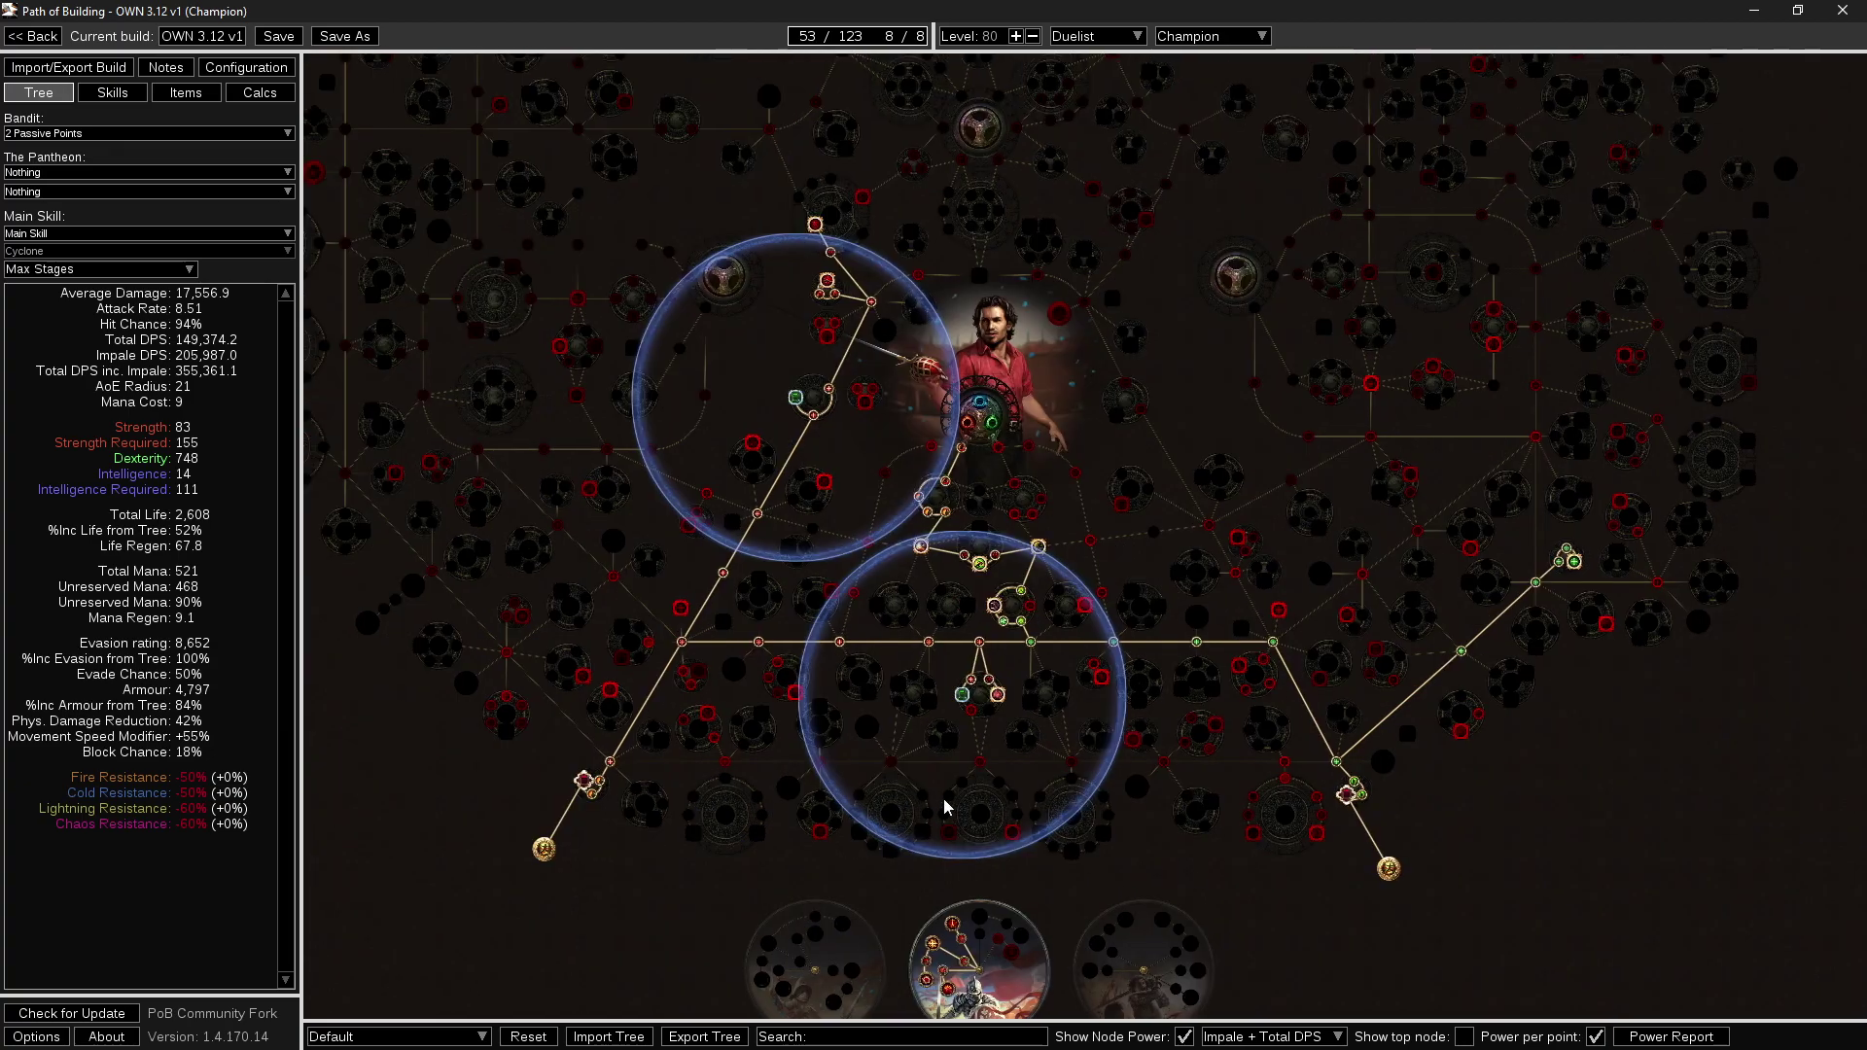
Allocate the path from the eastern junction up past the Duelist start and across above it to join the western route.
left_click_drag(1139, 441, 1132, 671)
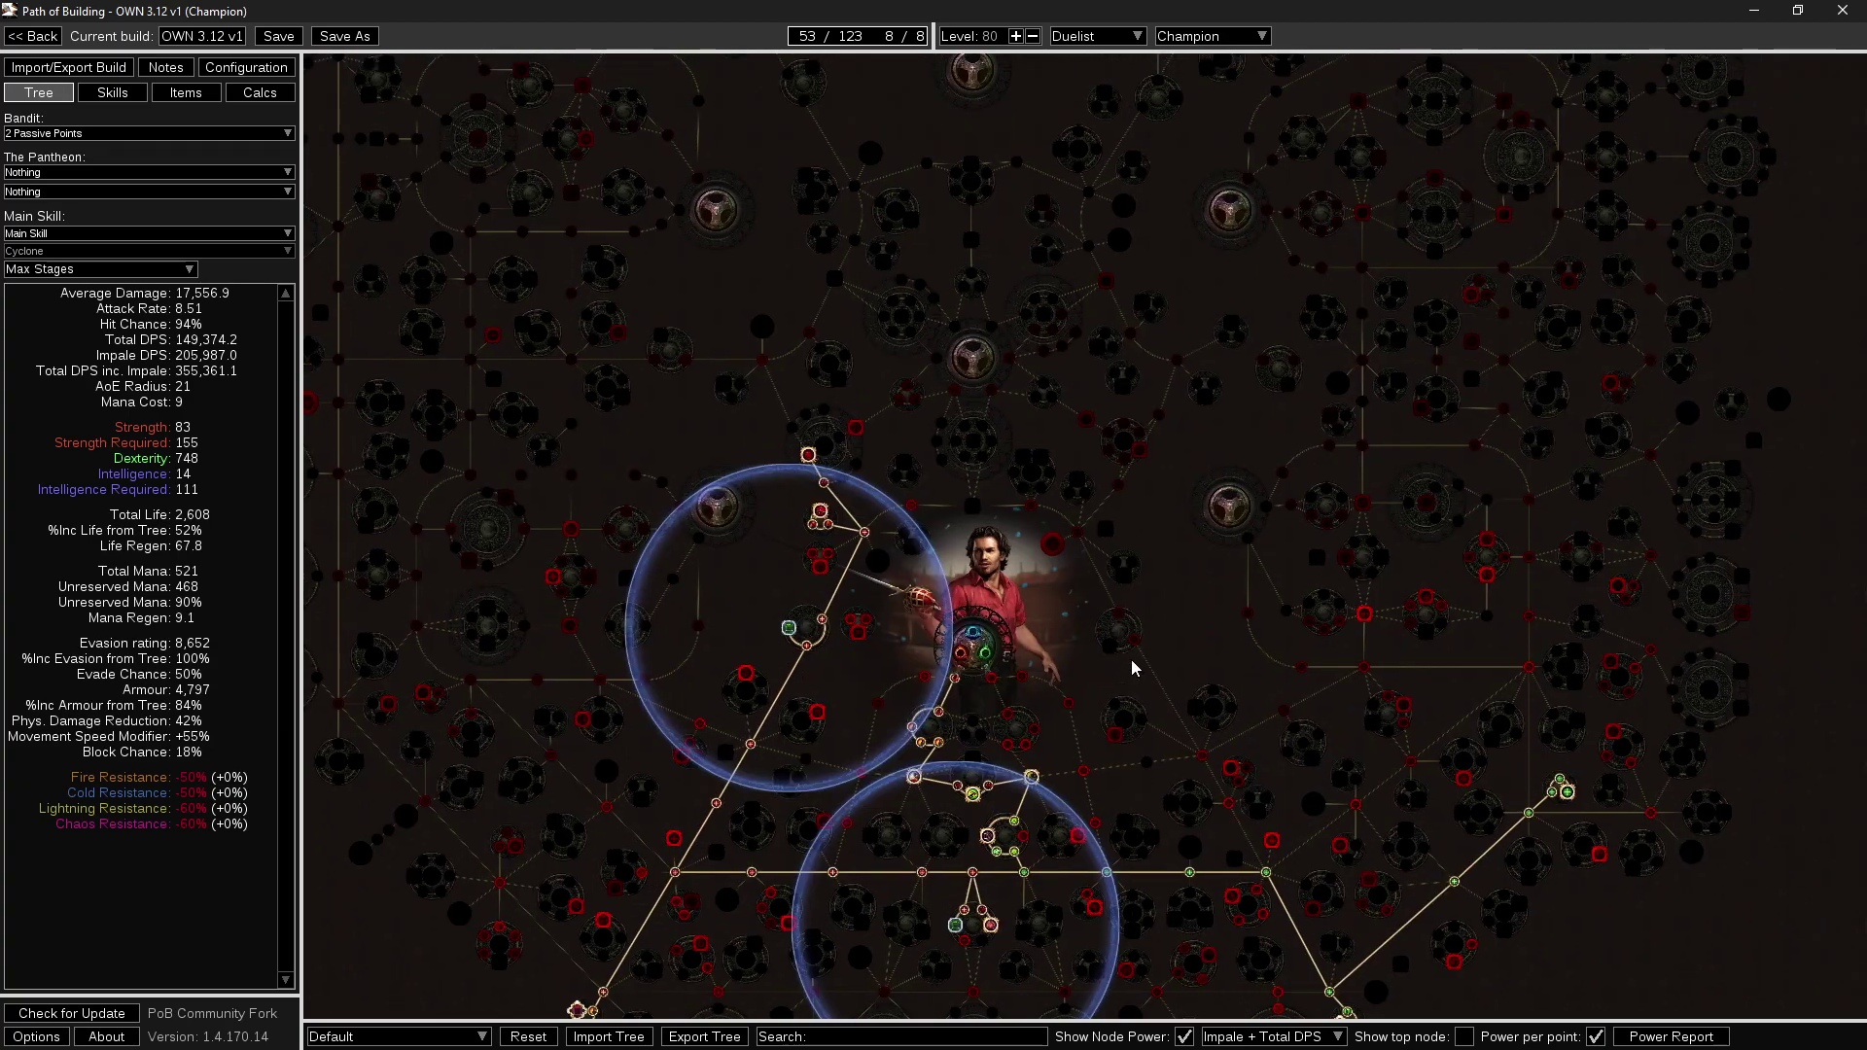
left_click(1118, 620)
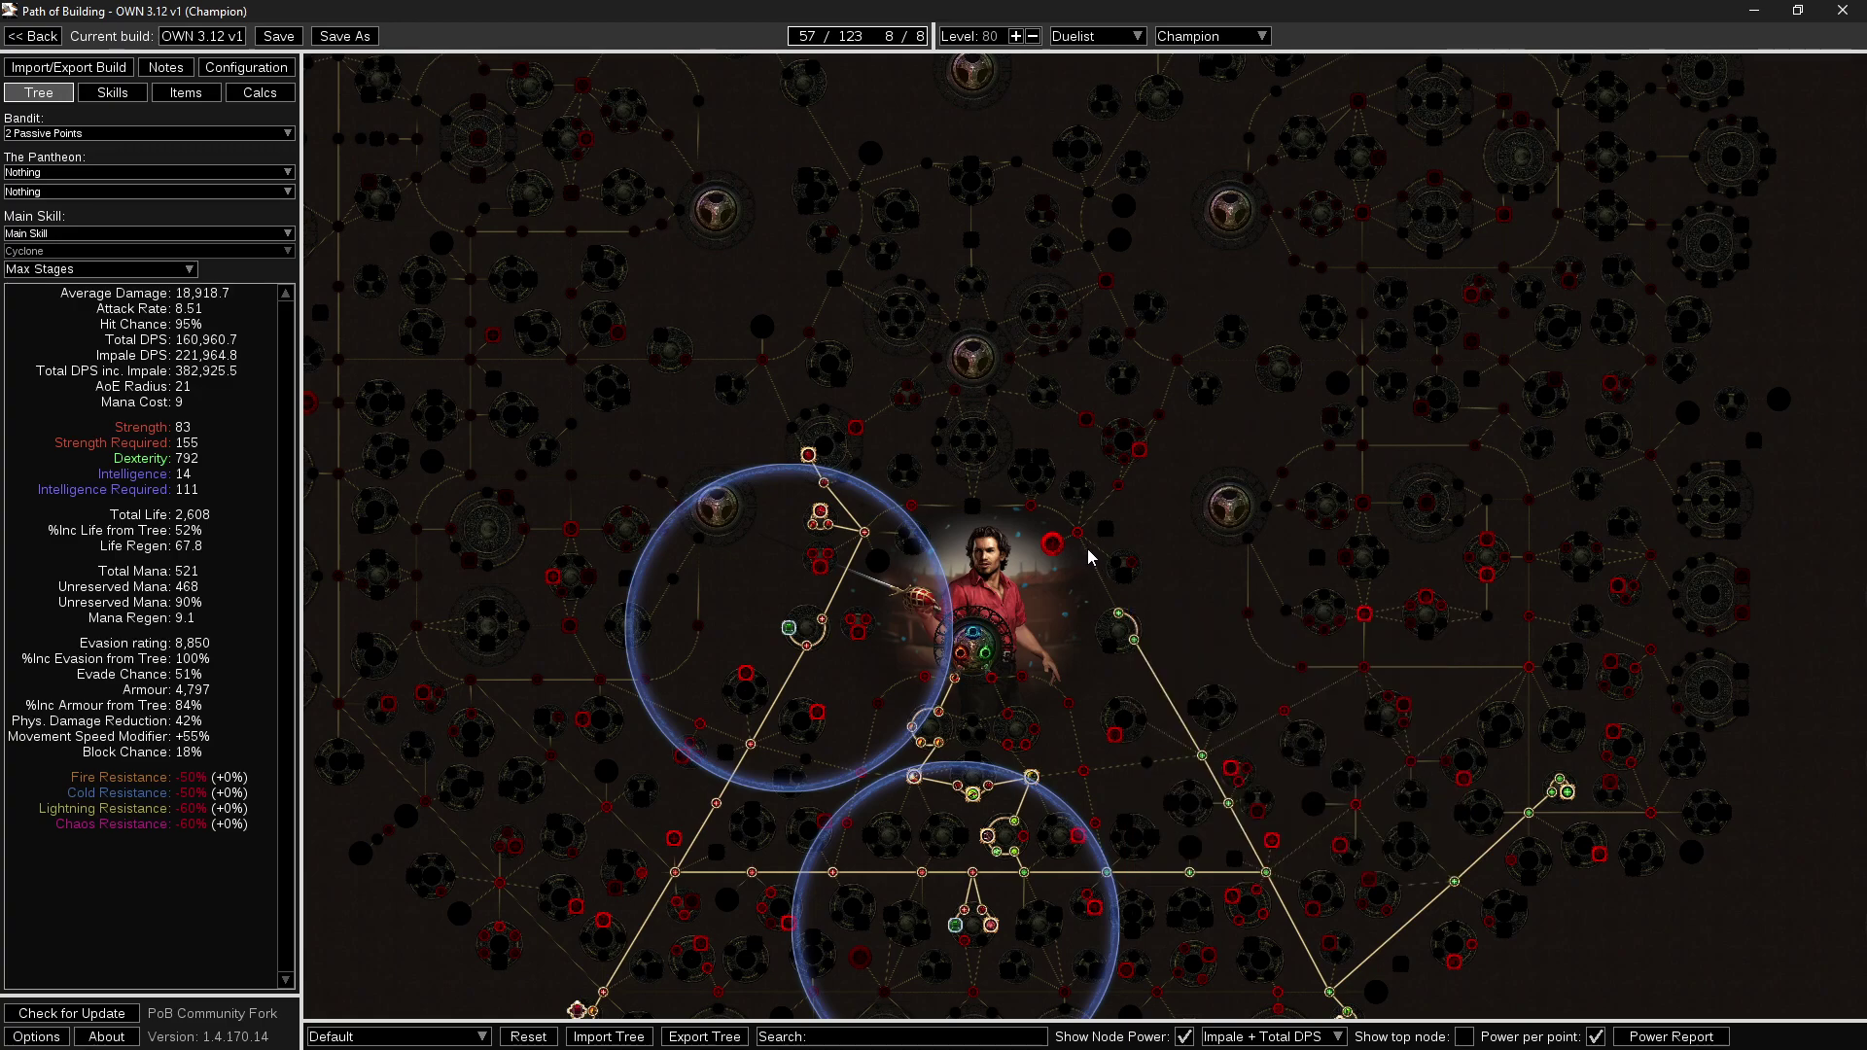
left_click(1081, 538)
left_click(972, 506)
left_click(914, 506)
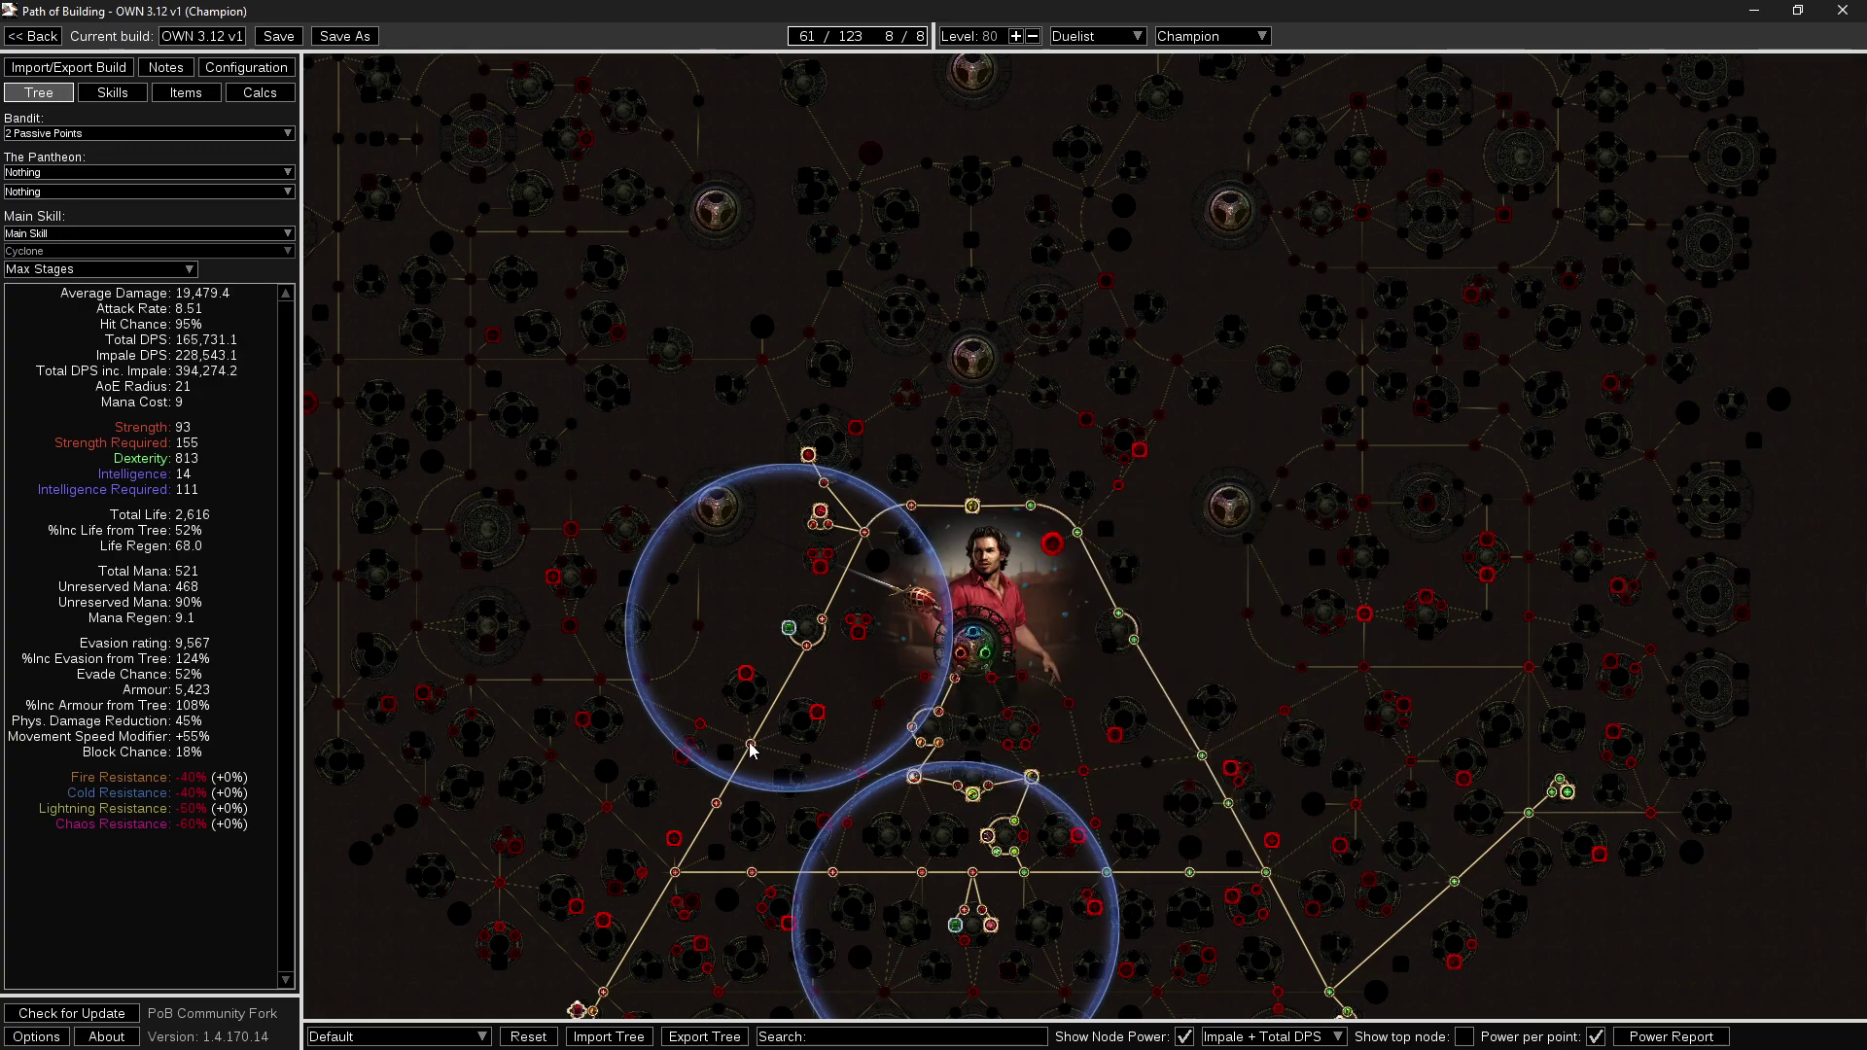
Deallocate the old western route, including the diagonal travel nodes, the horizontal path and the southwestern keystone, keeping the Forceful Skewering branch.
left_click_drag(751, 751, 766, 583)
left_click(766, 583)
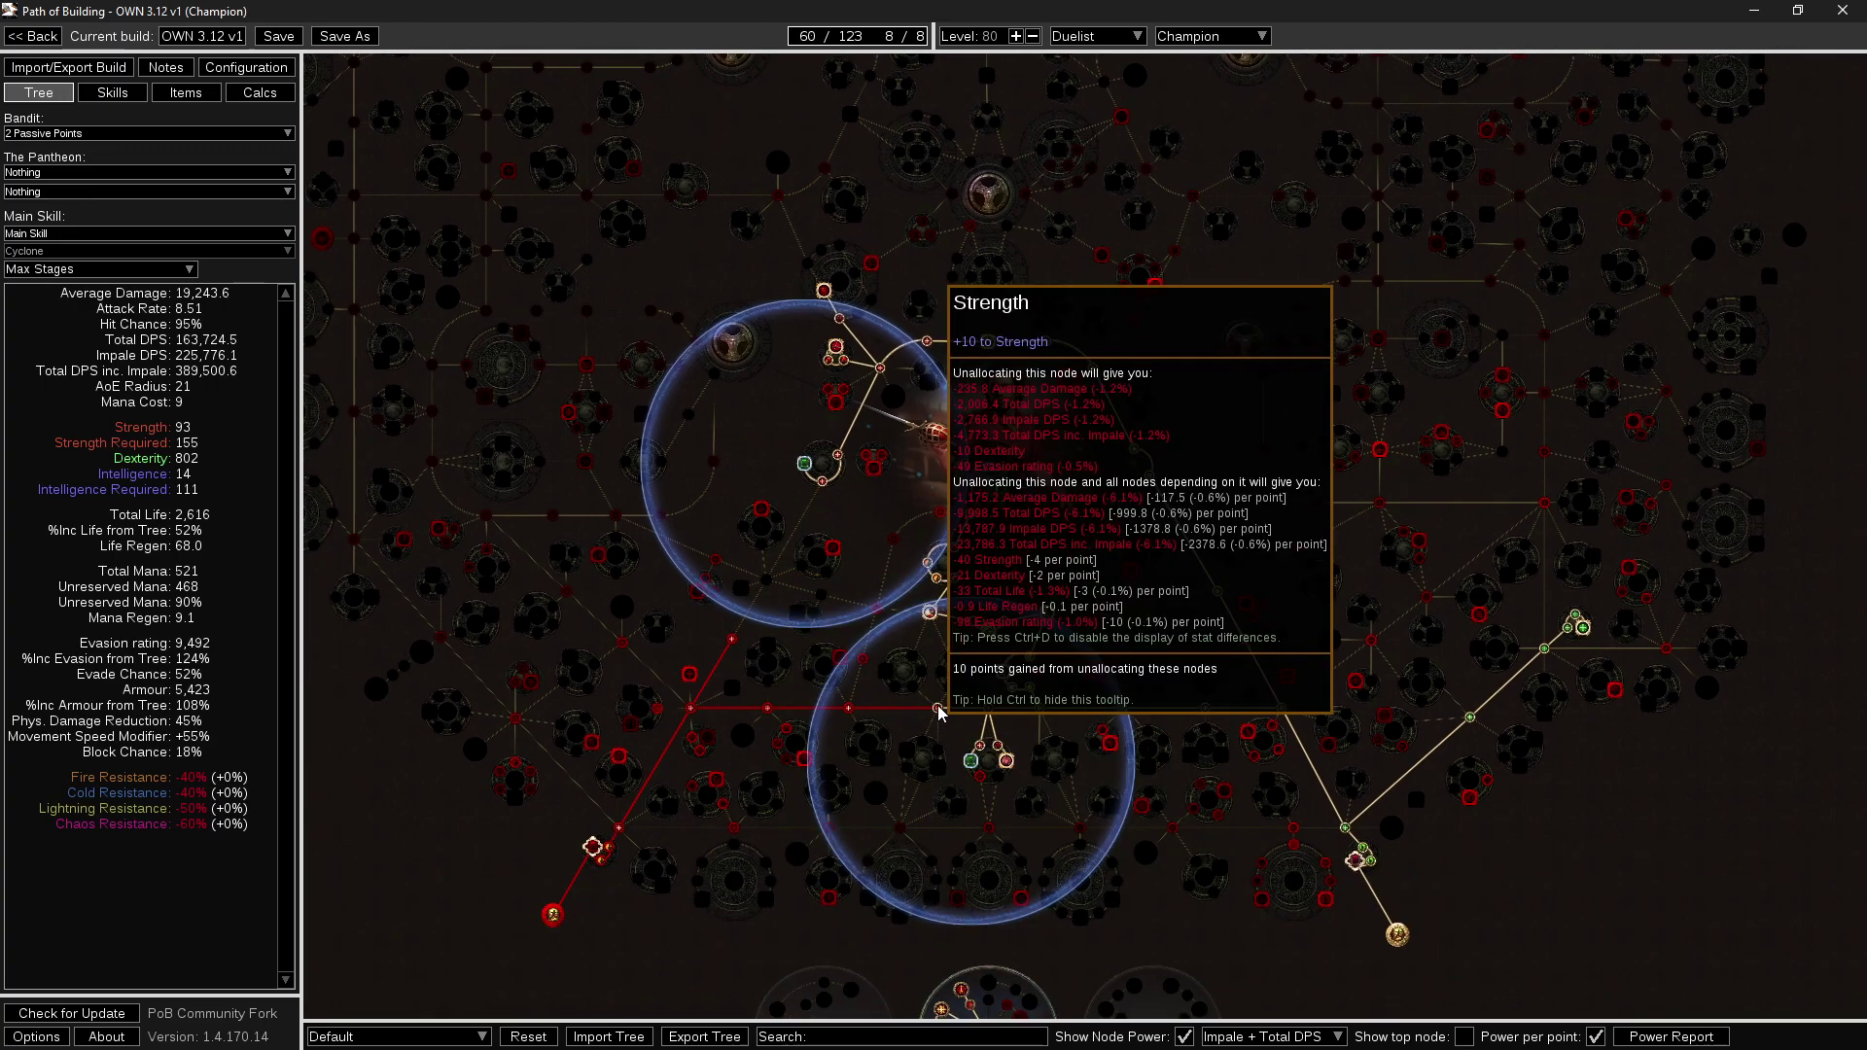
scroll(820, 644, "down", 1)
left_click_drag(775, 648, 700, 809)
mouse_move(755, 557)
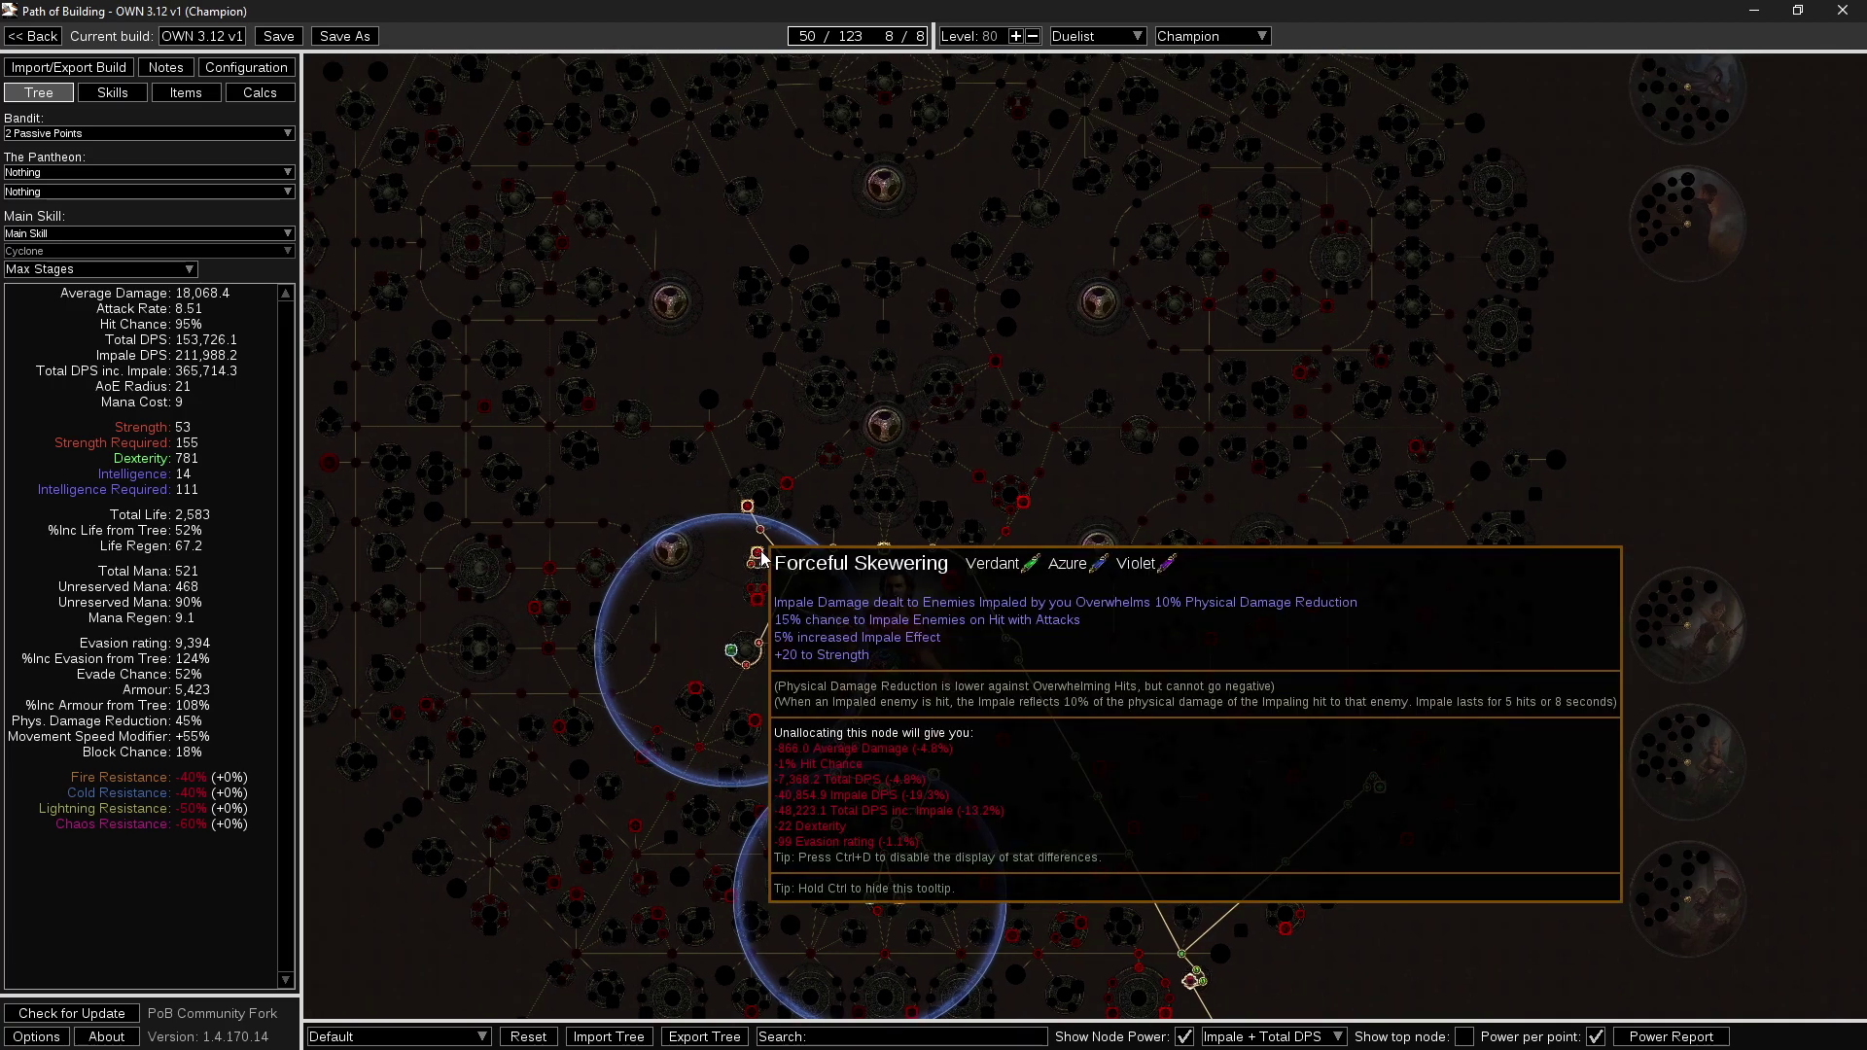
left_click_drag(755, 681, 592, 659)
mouse_move(669, 662)
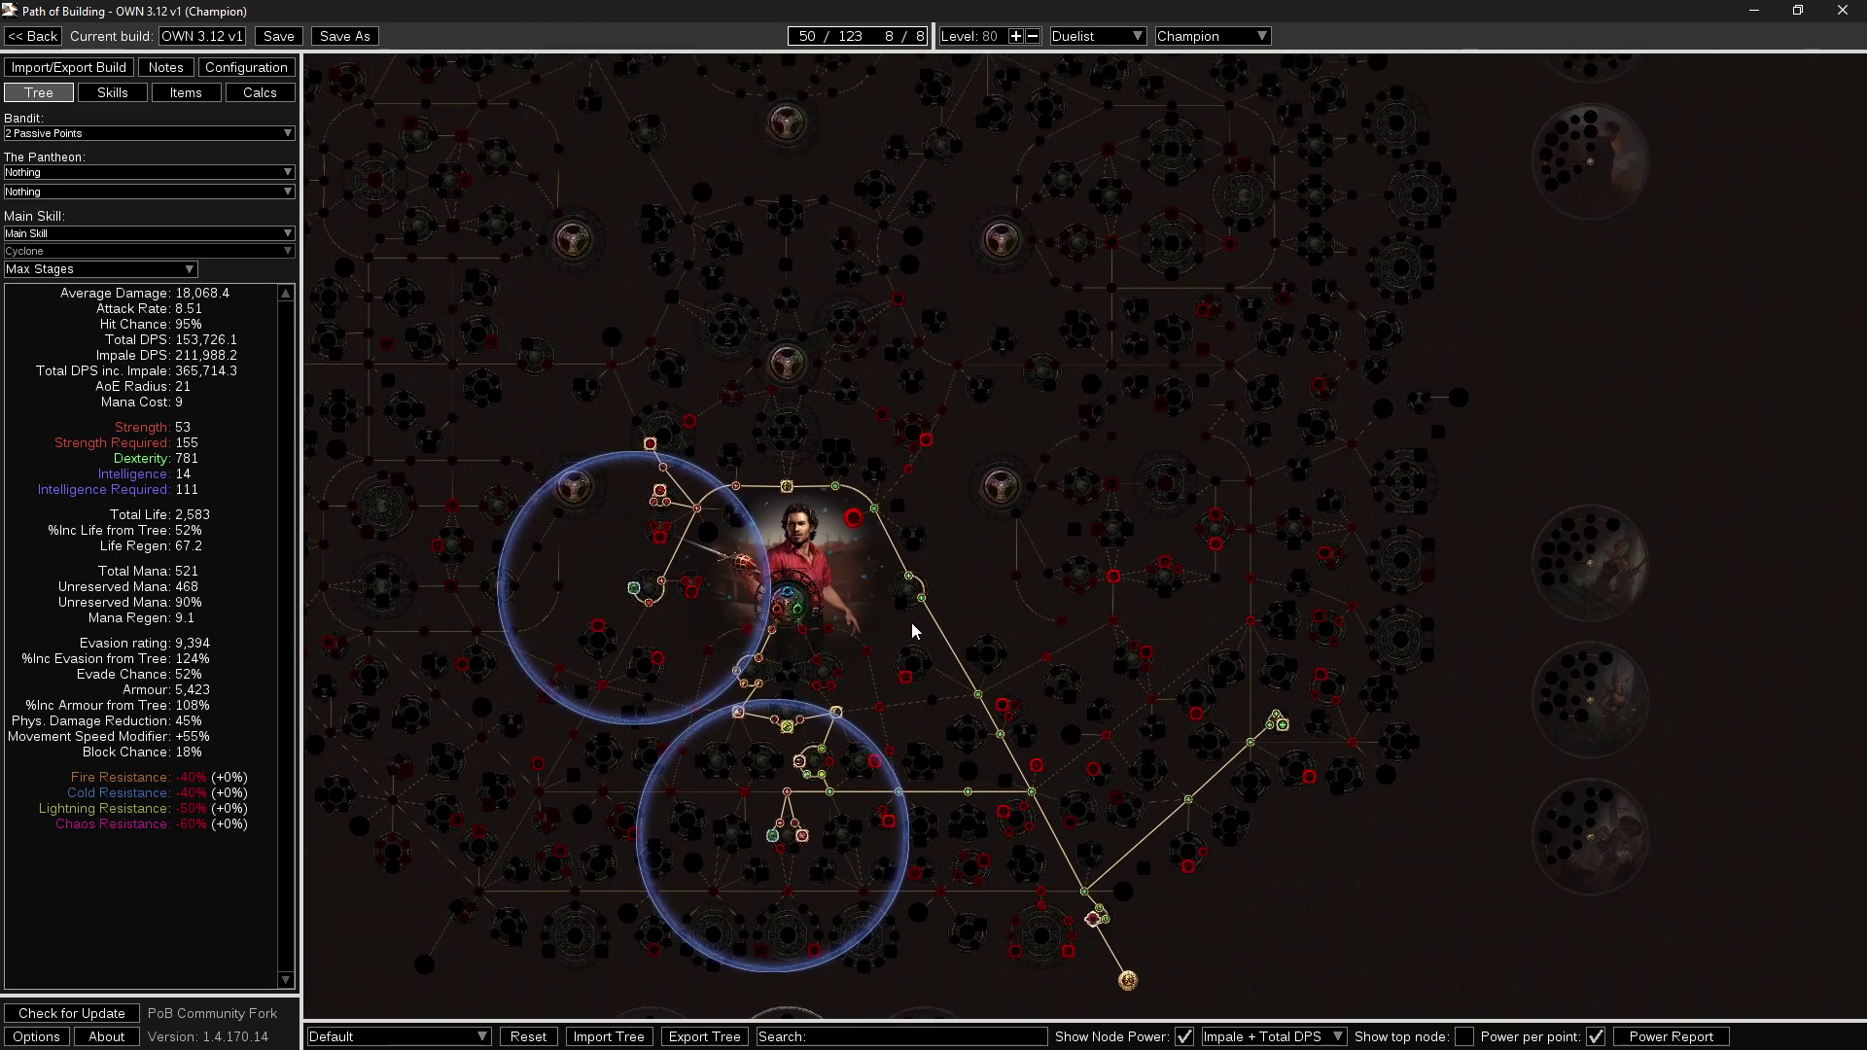
Allocate the basic jewel socket east of the Duelist start and examine the nodes within its radius.
left_click(904, 604)
left_click_drag(852, 647, 912, 597)
mouse_move(973, 574)
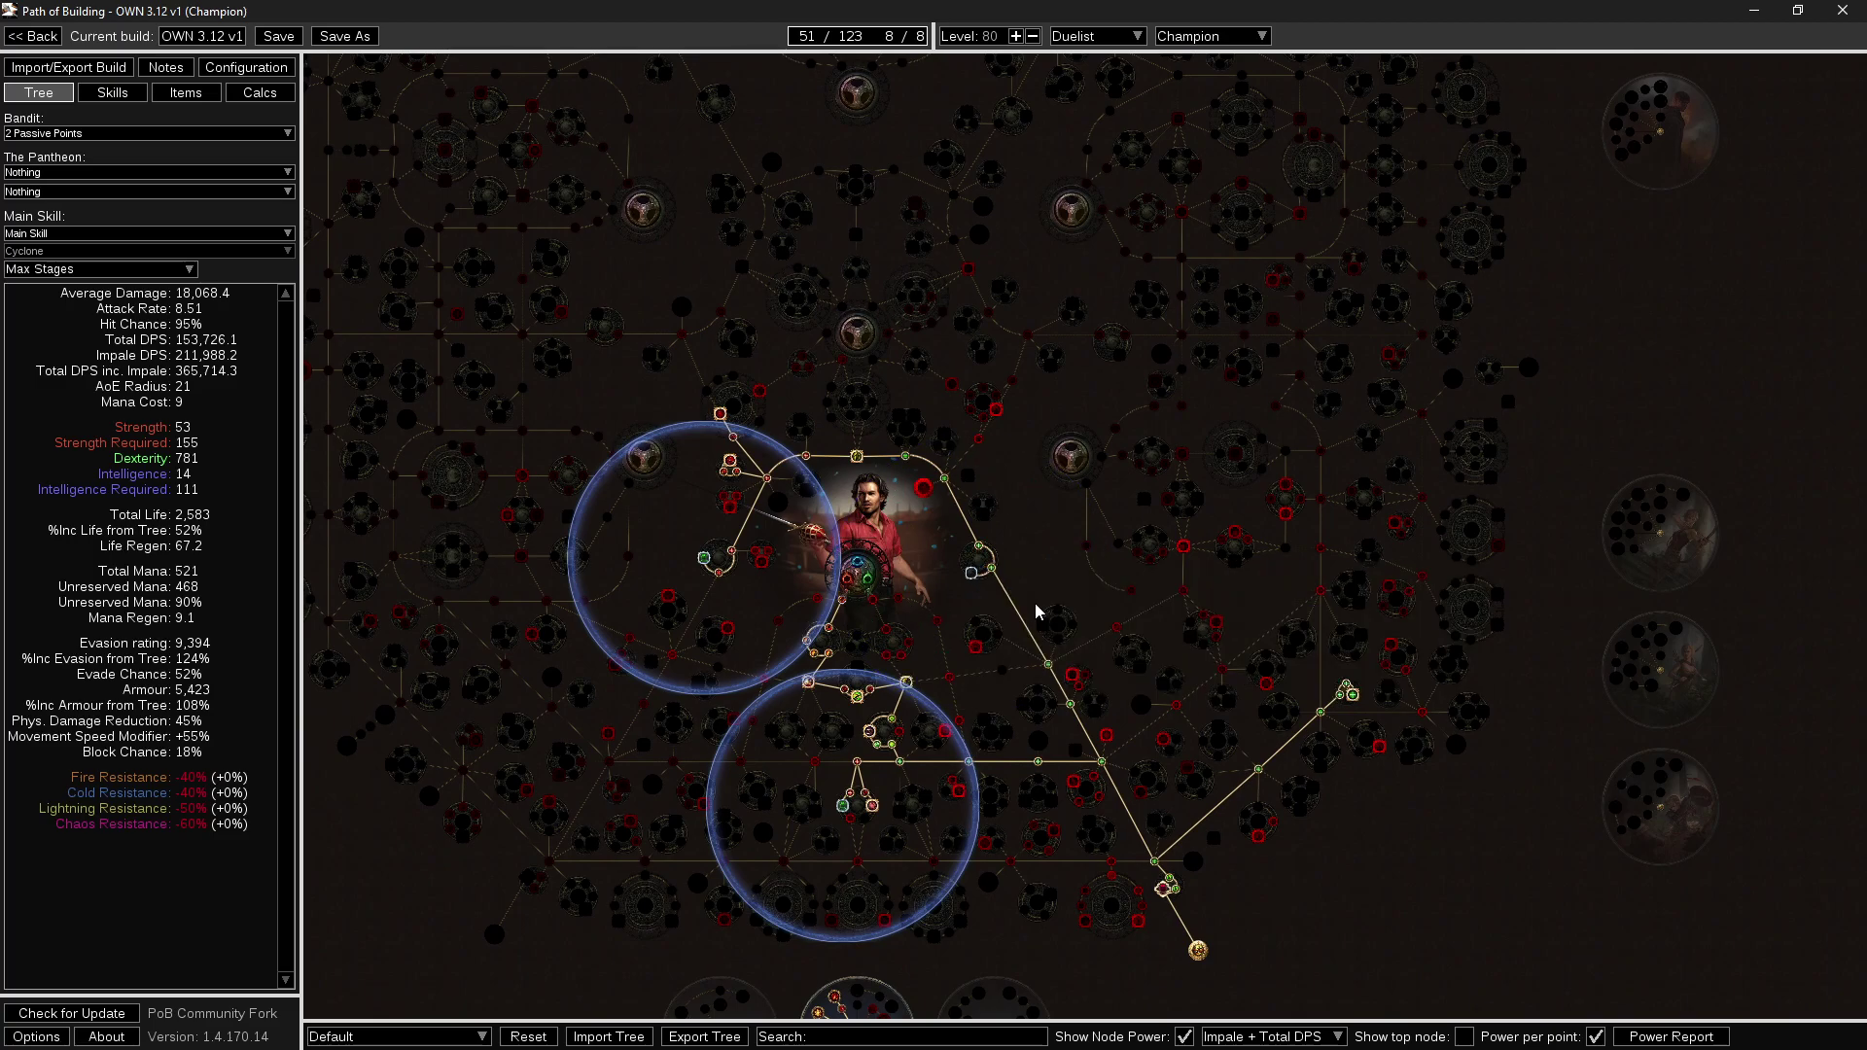
left_click_drag(1036, 603, 996, 633)
scroll(930, 628, "up", 2)
scroll(929, 629, "up", 1)
mouse_move(924, 595)
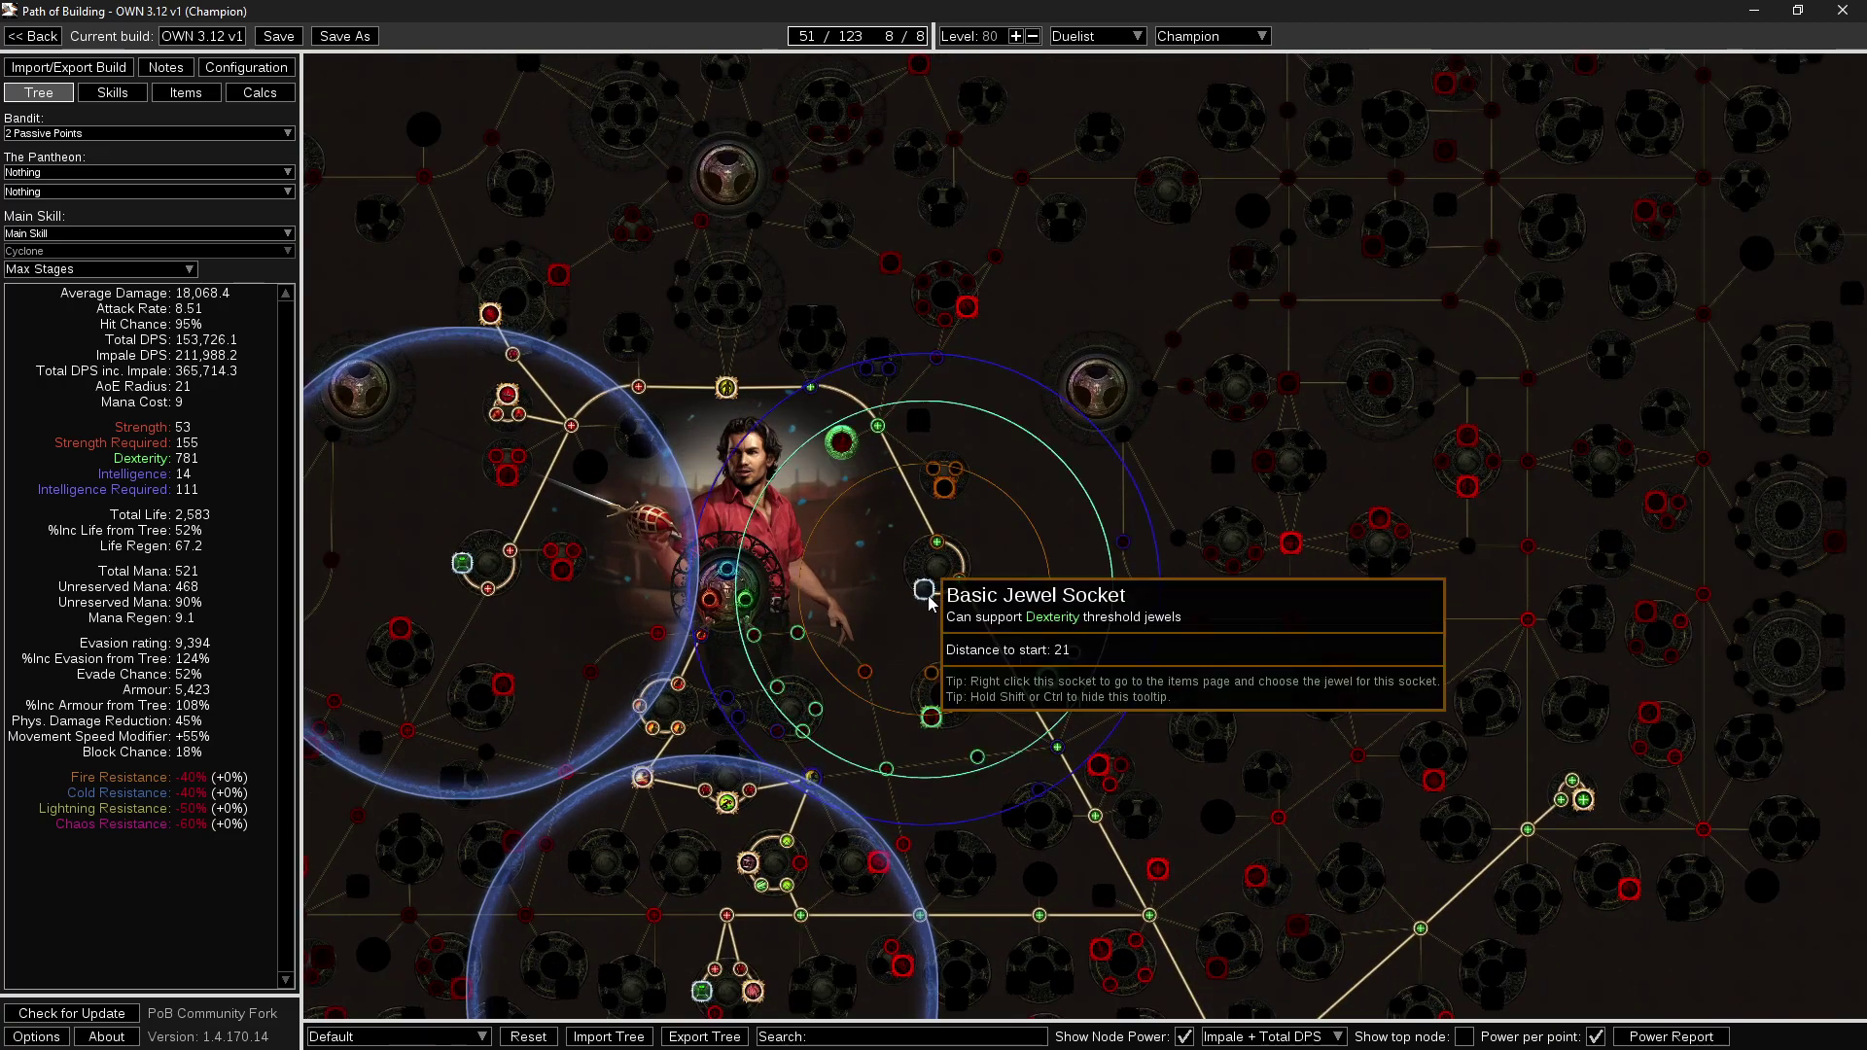
scroll(928, 599, "down", 1)
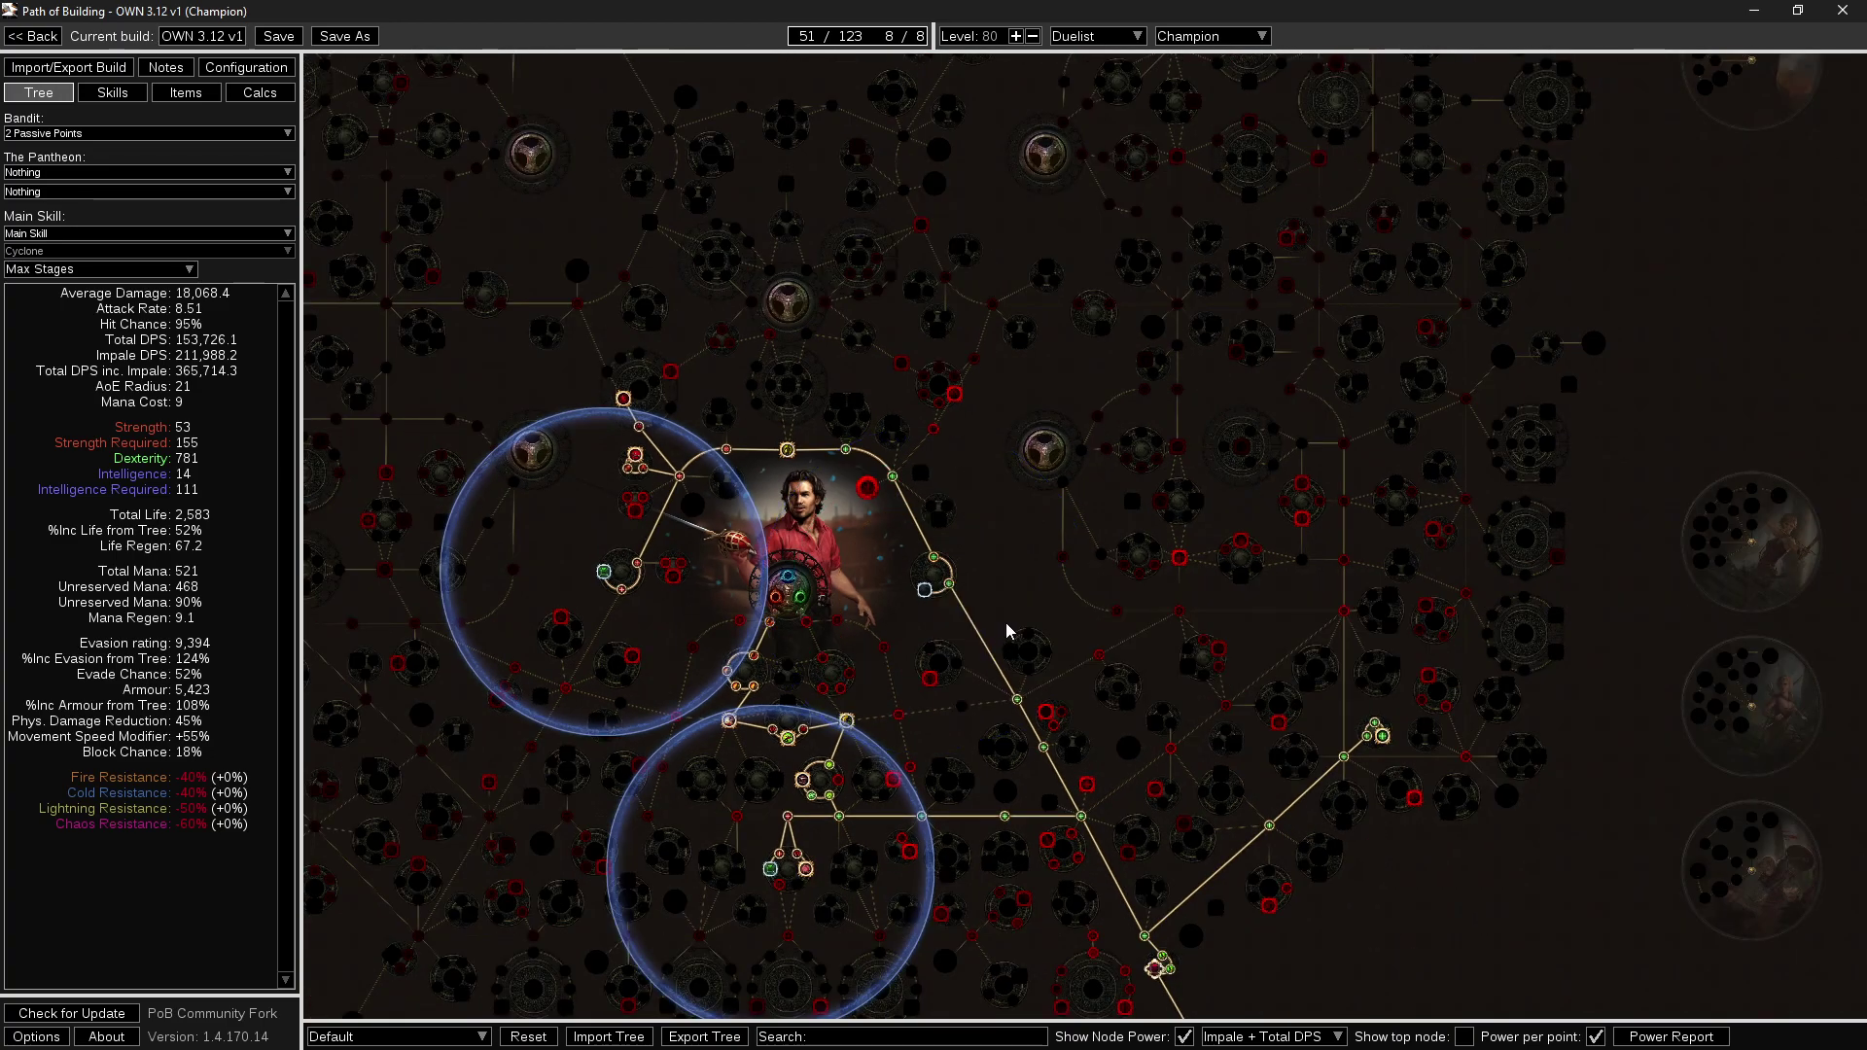
left_click_drag(1008, 622, 965, 593)
mouse_move(891, 572)
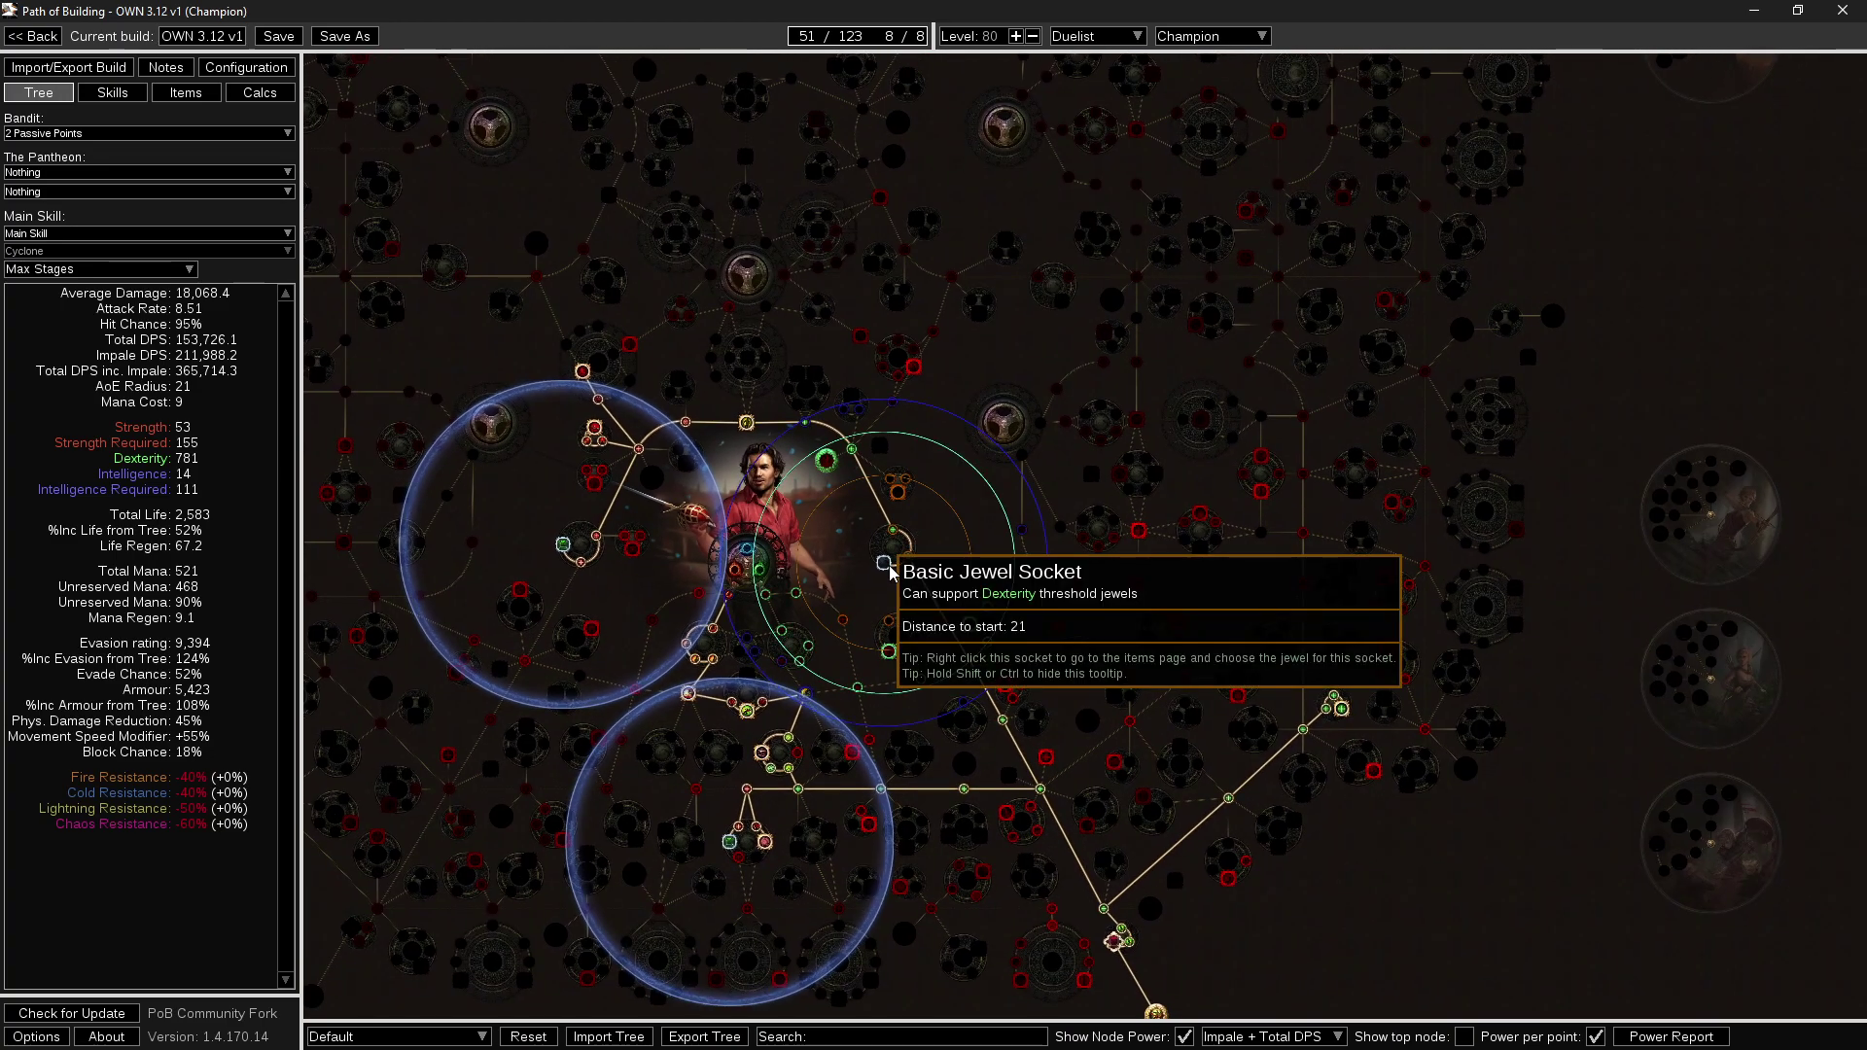
Open the new socket's jewel choices, search the unique items for "brow", and clear the search.
right_click(884, 566)
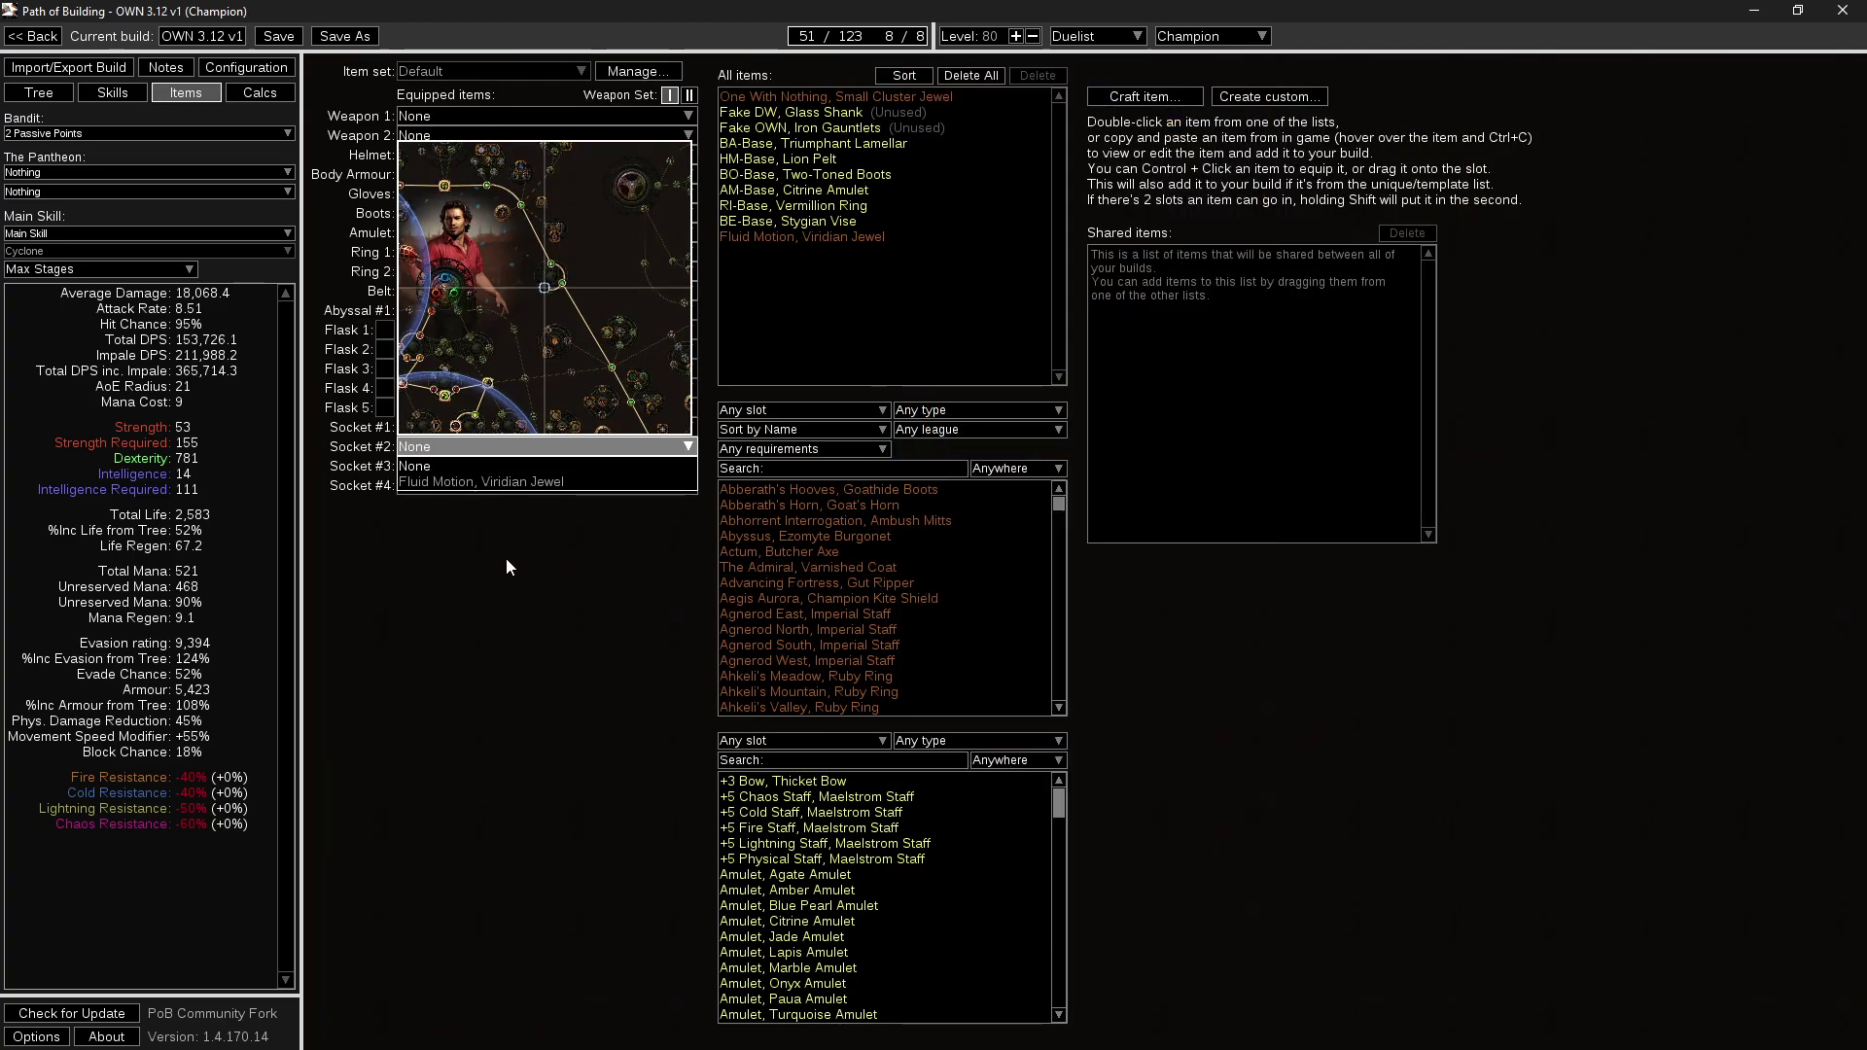
mouse_move(638, 427)
left_click(825, 469)
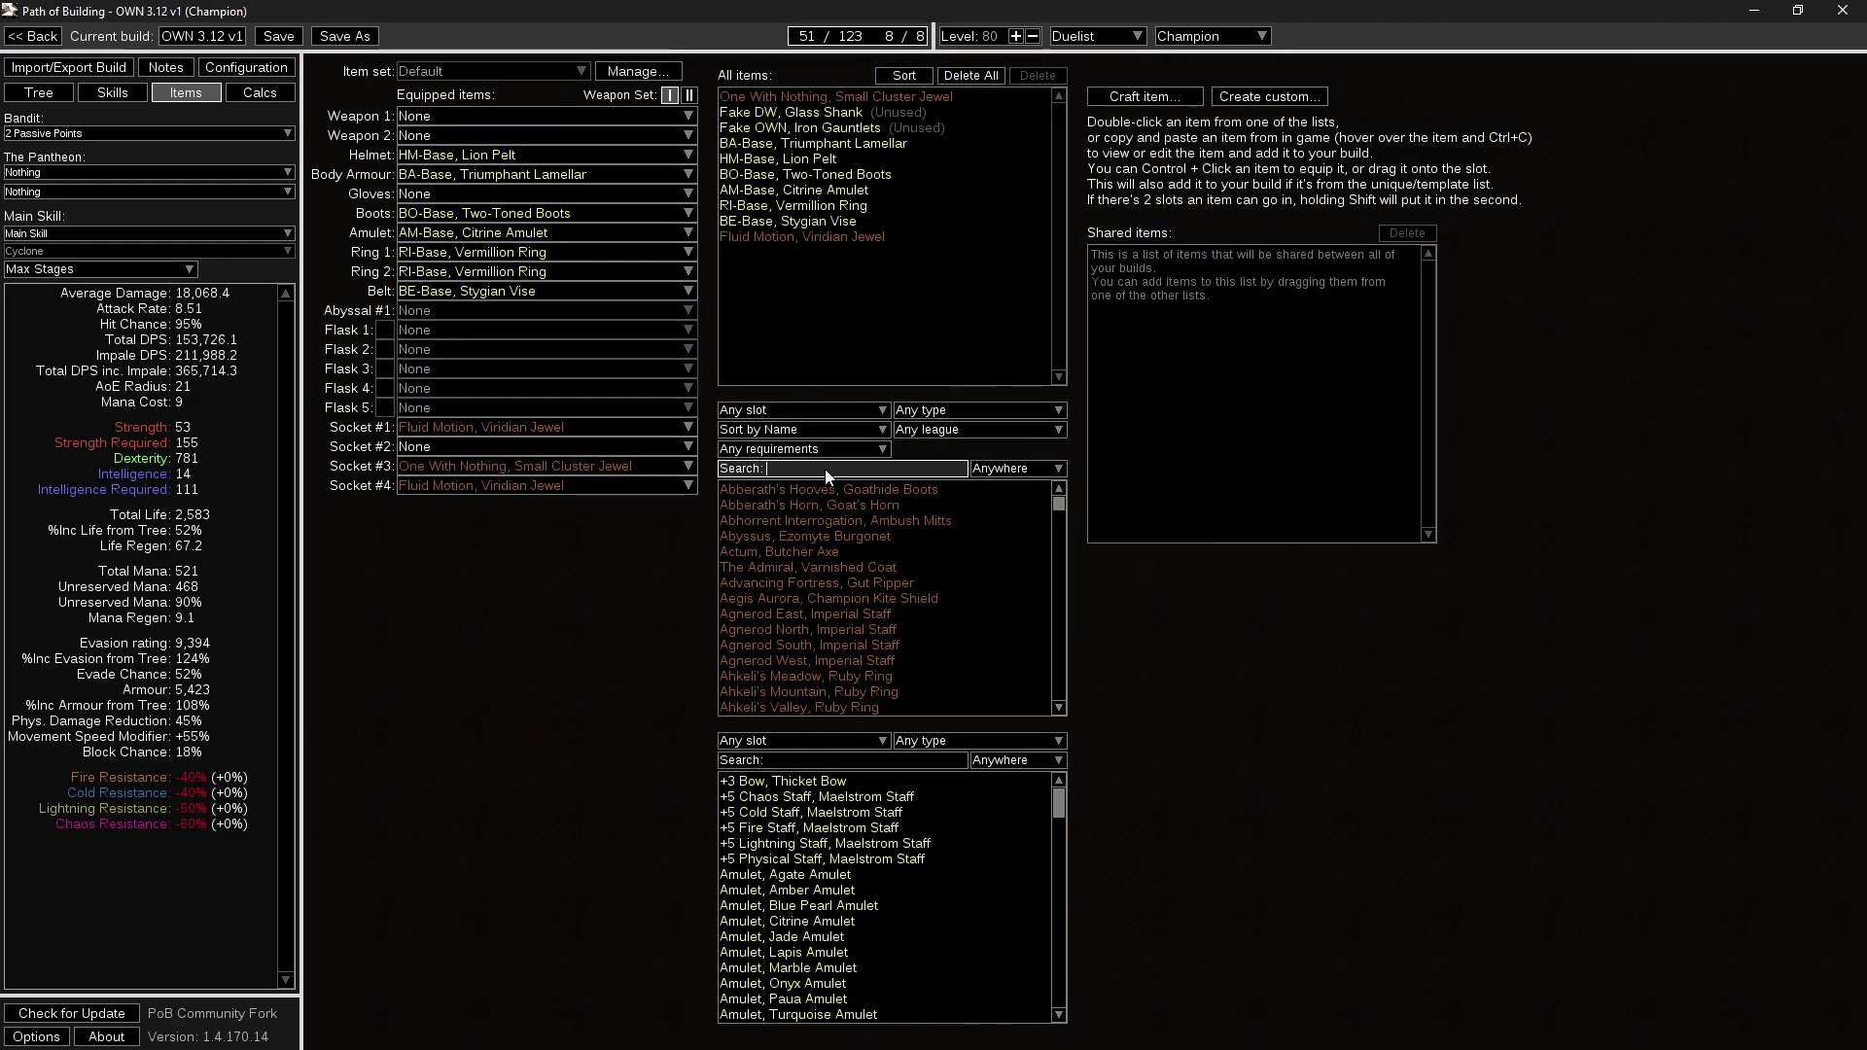
type("br")
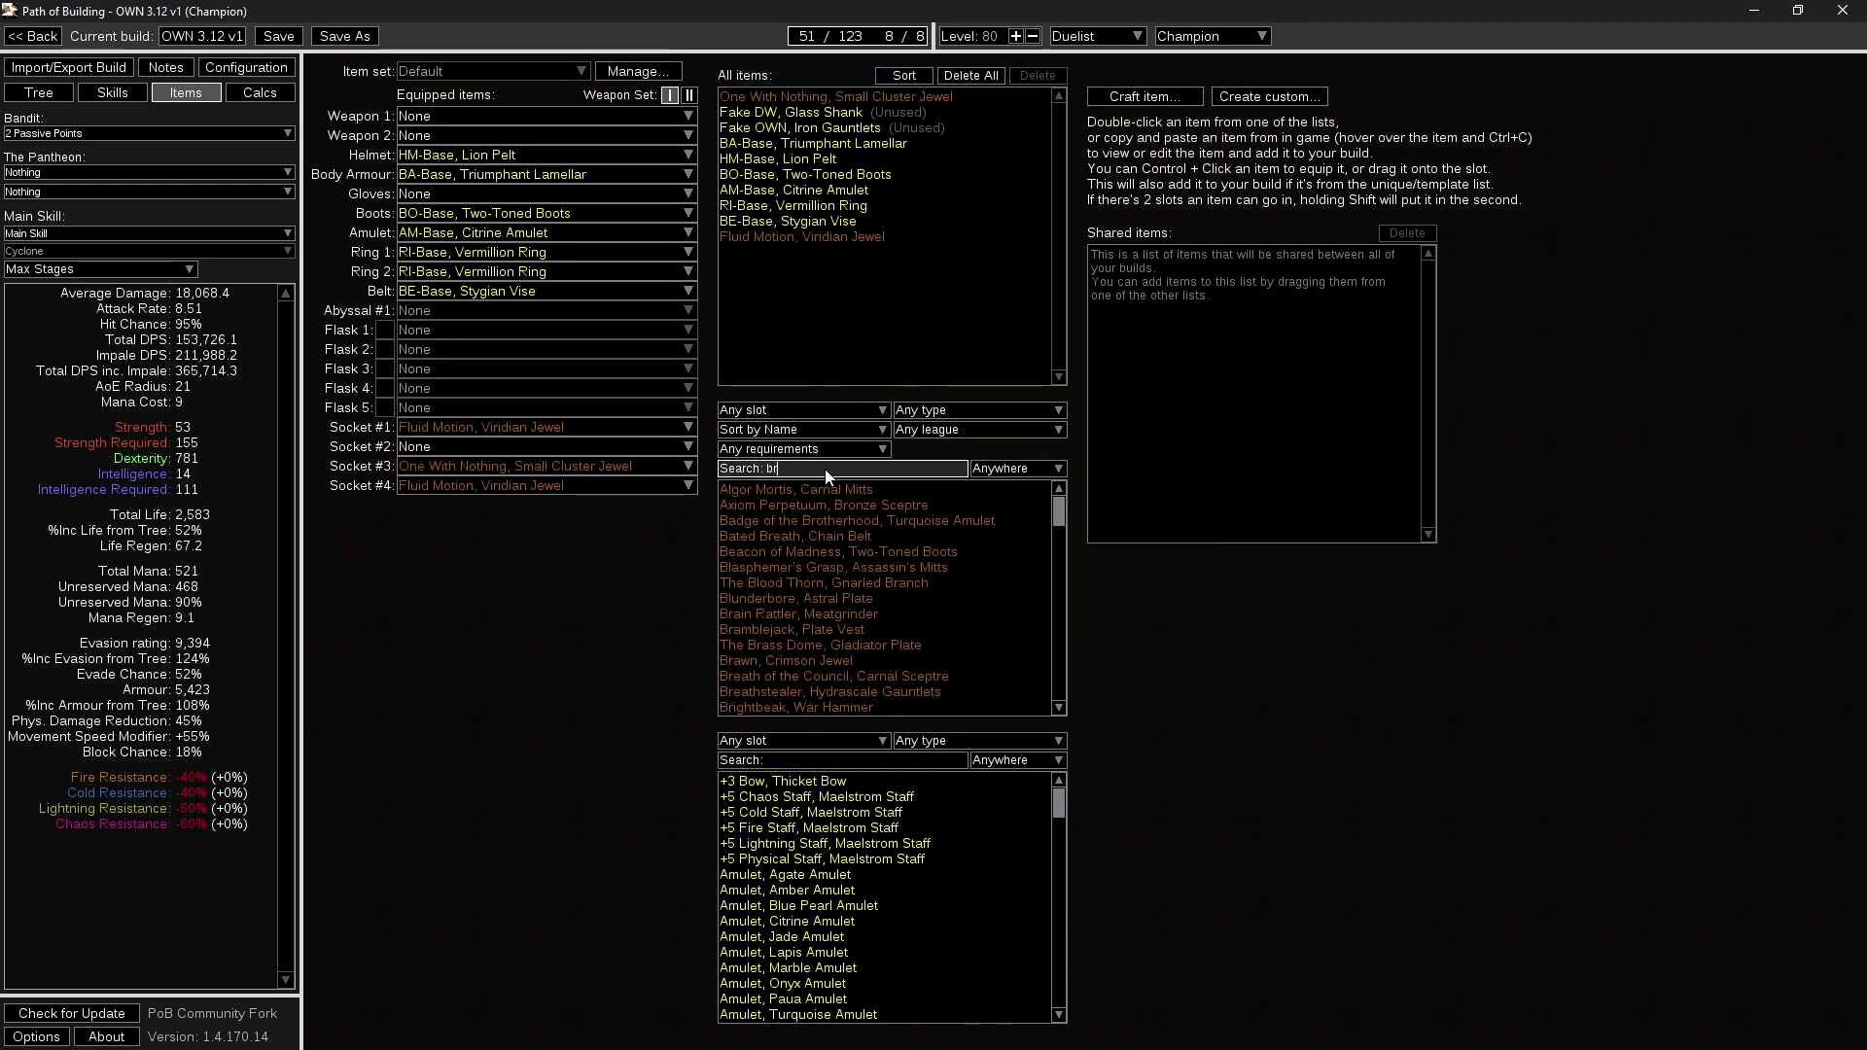
type("utal")
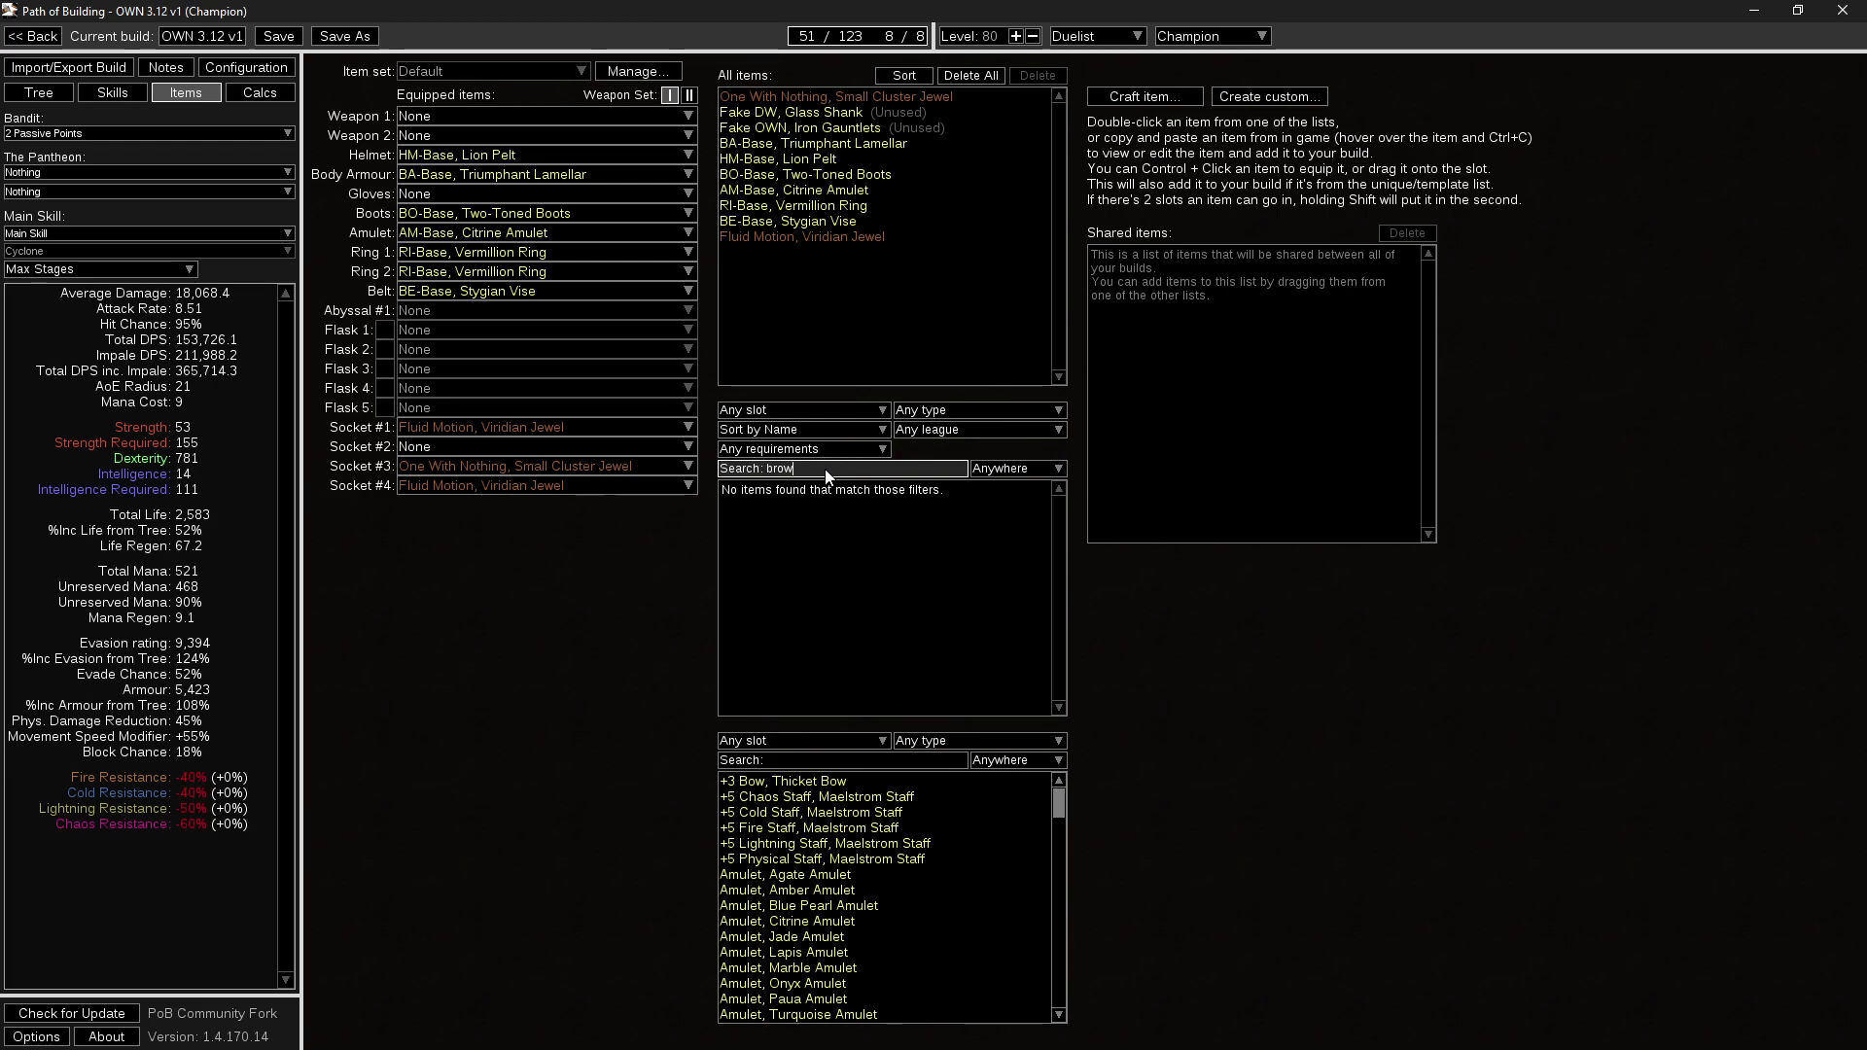
key("BackSpace")
key("BackSpace")
key("BackSpace")
key("BackSpace")
key("BackSpace")
type("rood")
key("BackSpace")
key("BackSpace")
key("BackSpace")
key("BackSpace")
key("BackSpace")
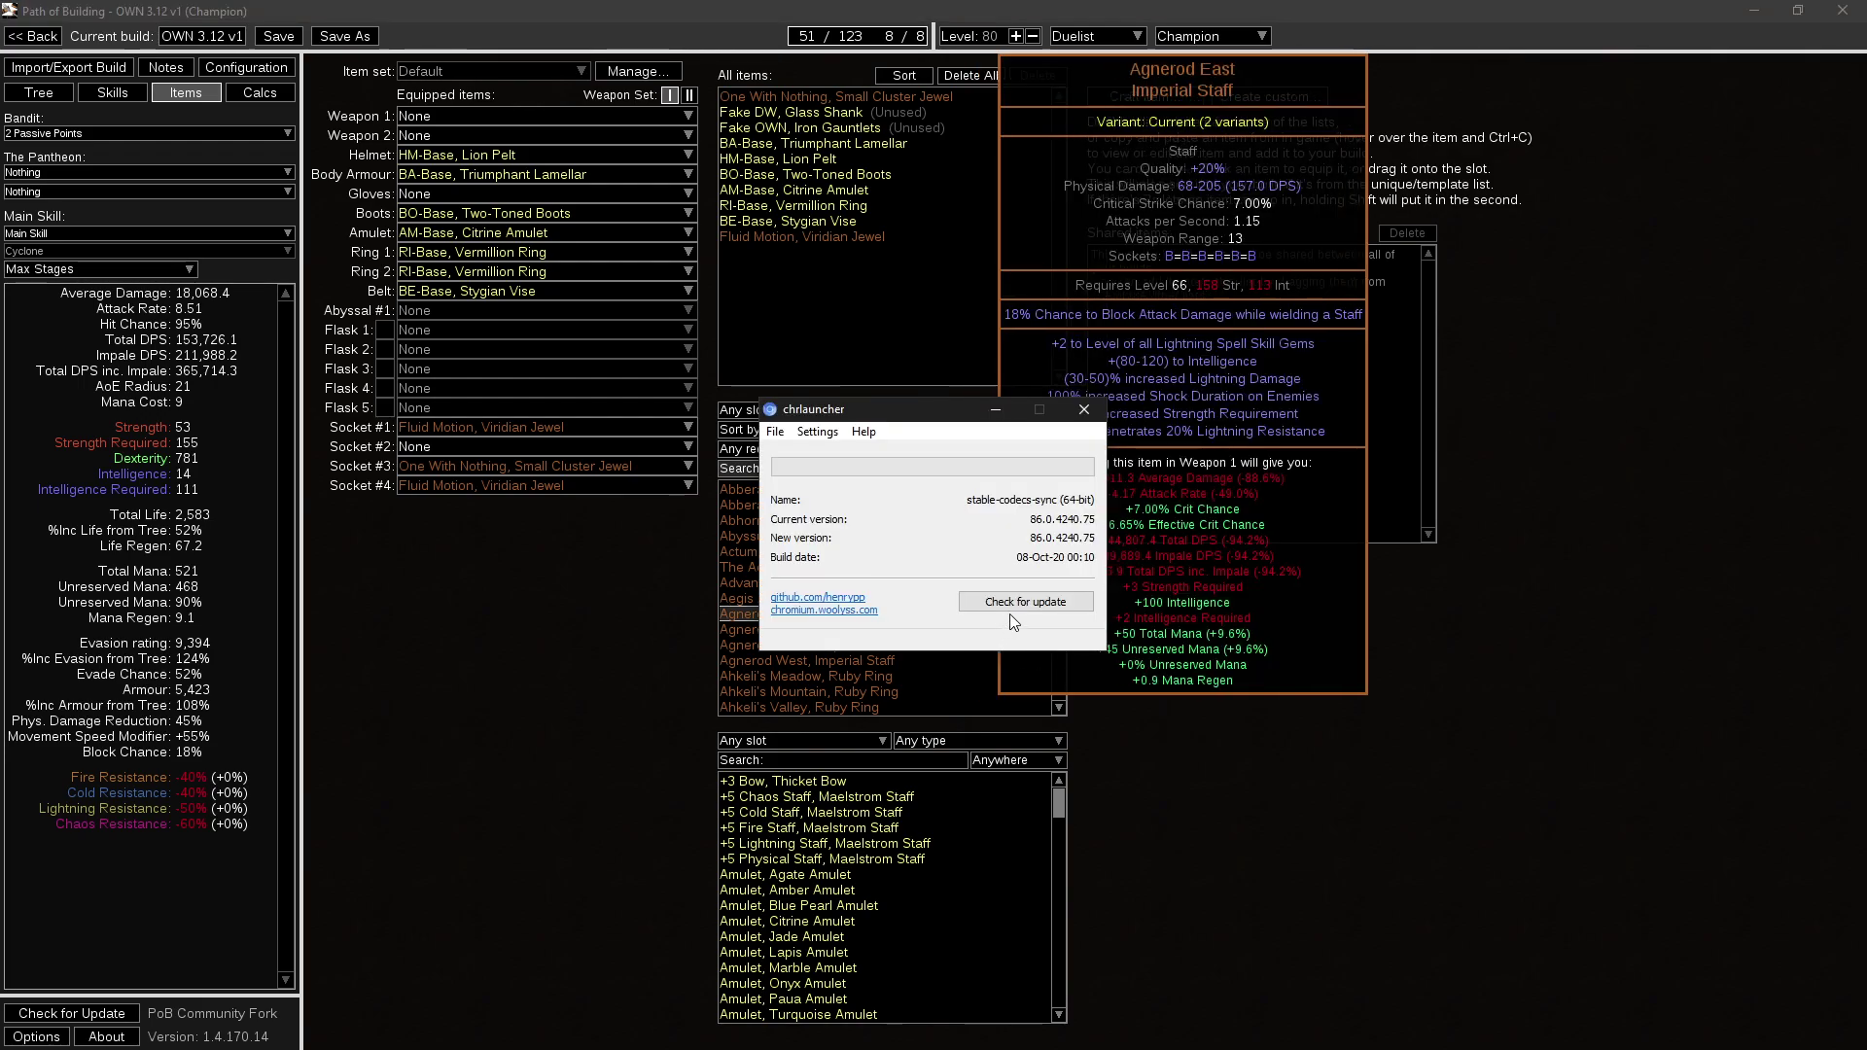
Switch to the web browser, search Google for "poe trade", and open the Path of Exile trade site.
left_click(1081, 410)
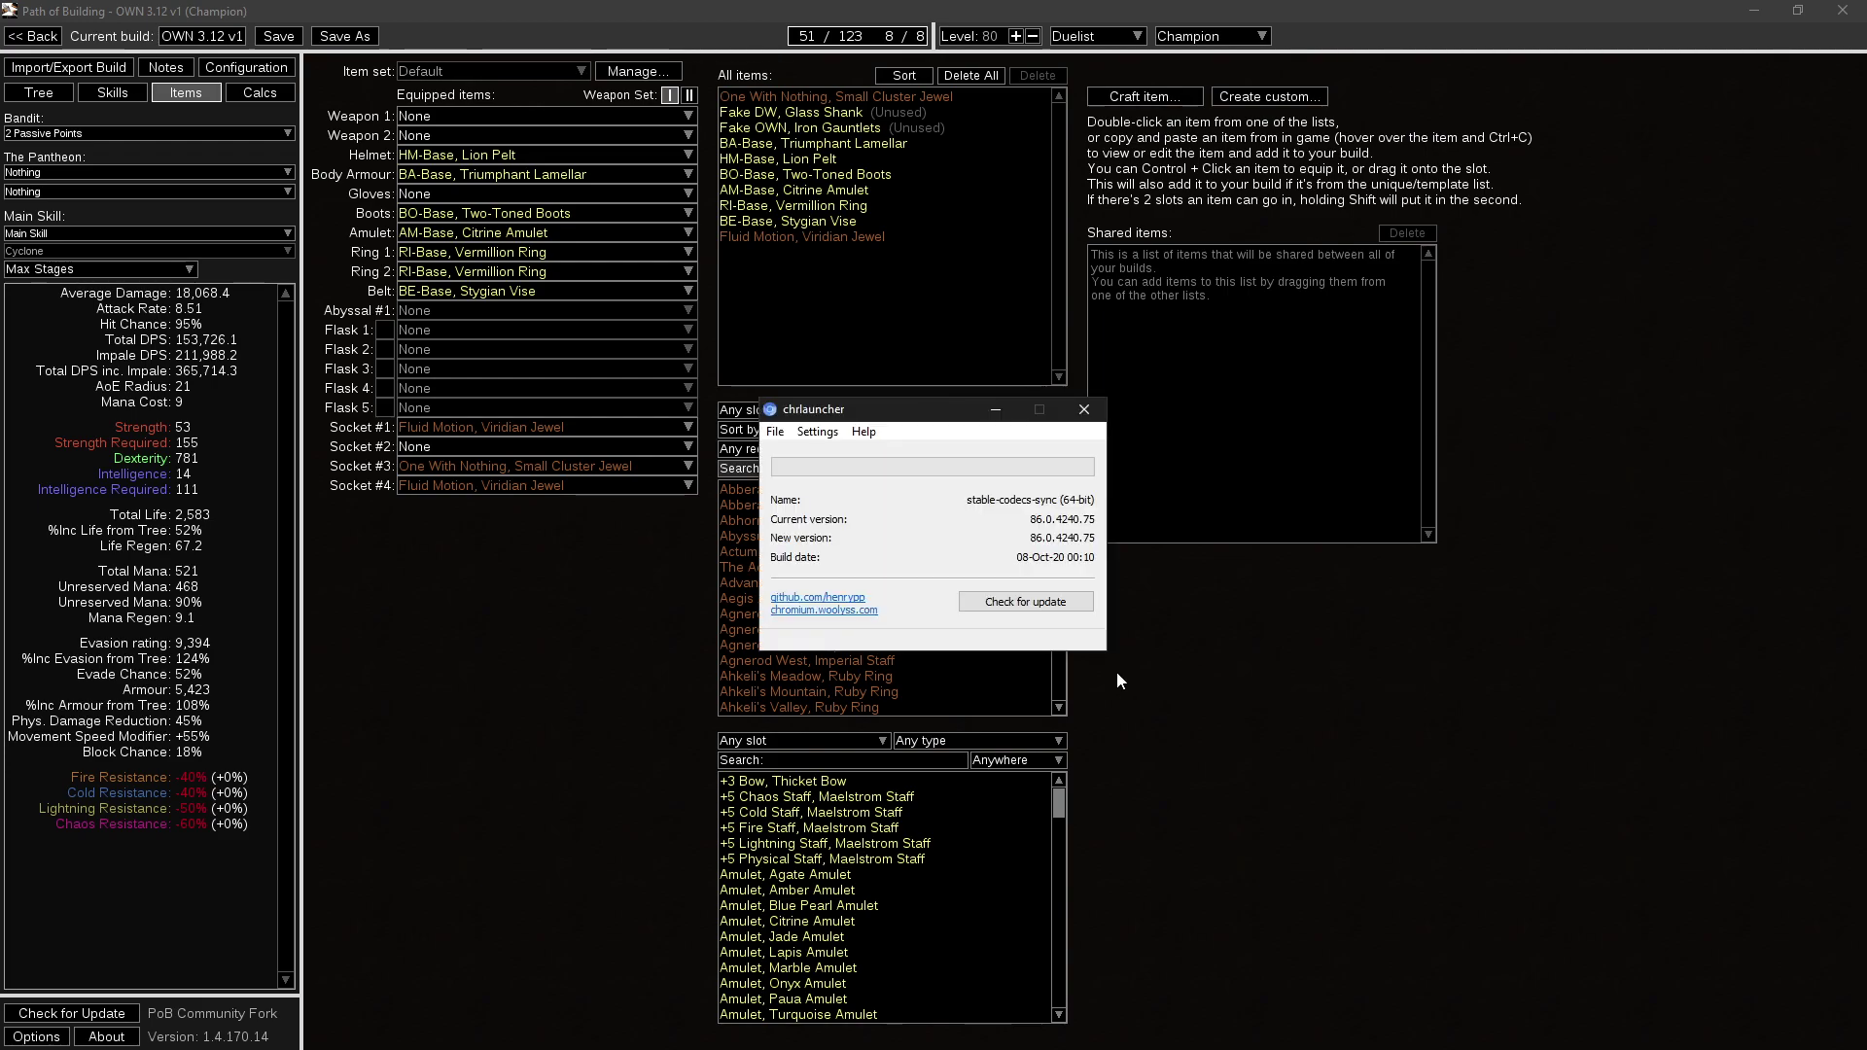
left_click(1082, 407)
left_click(1073, 605)
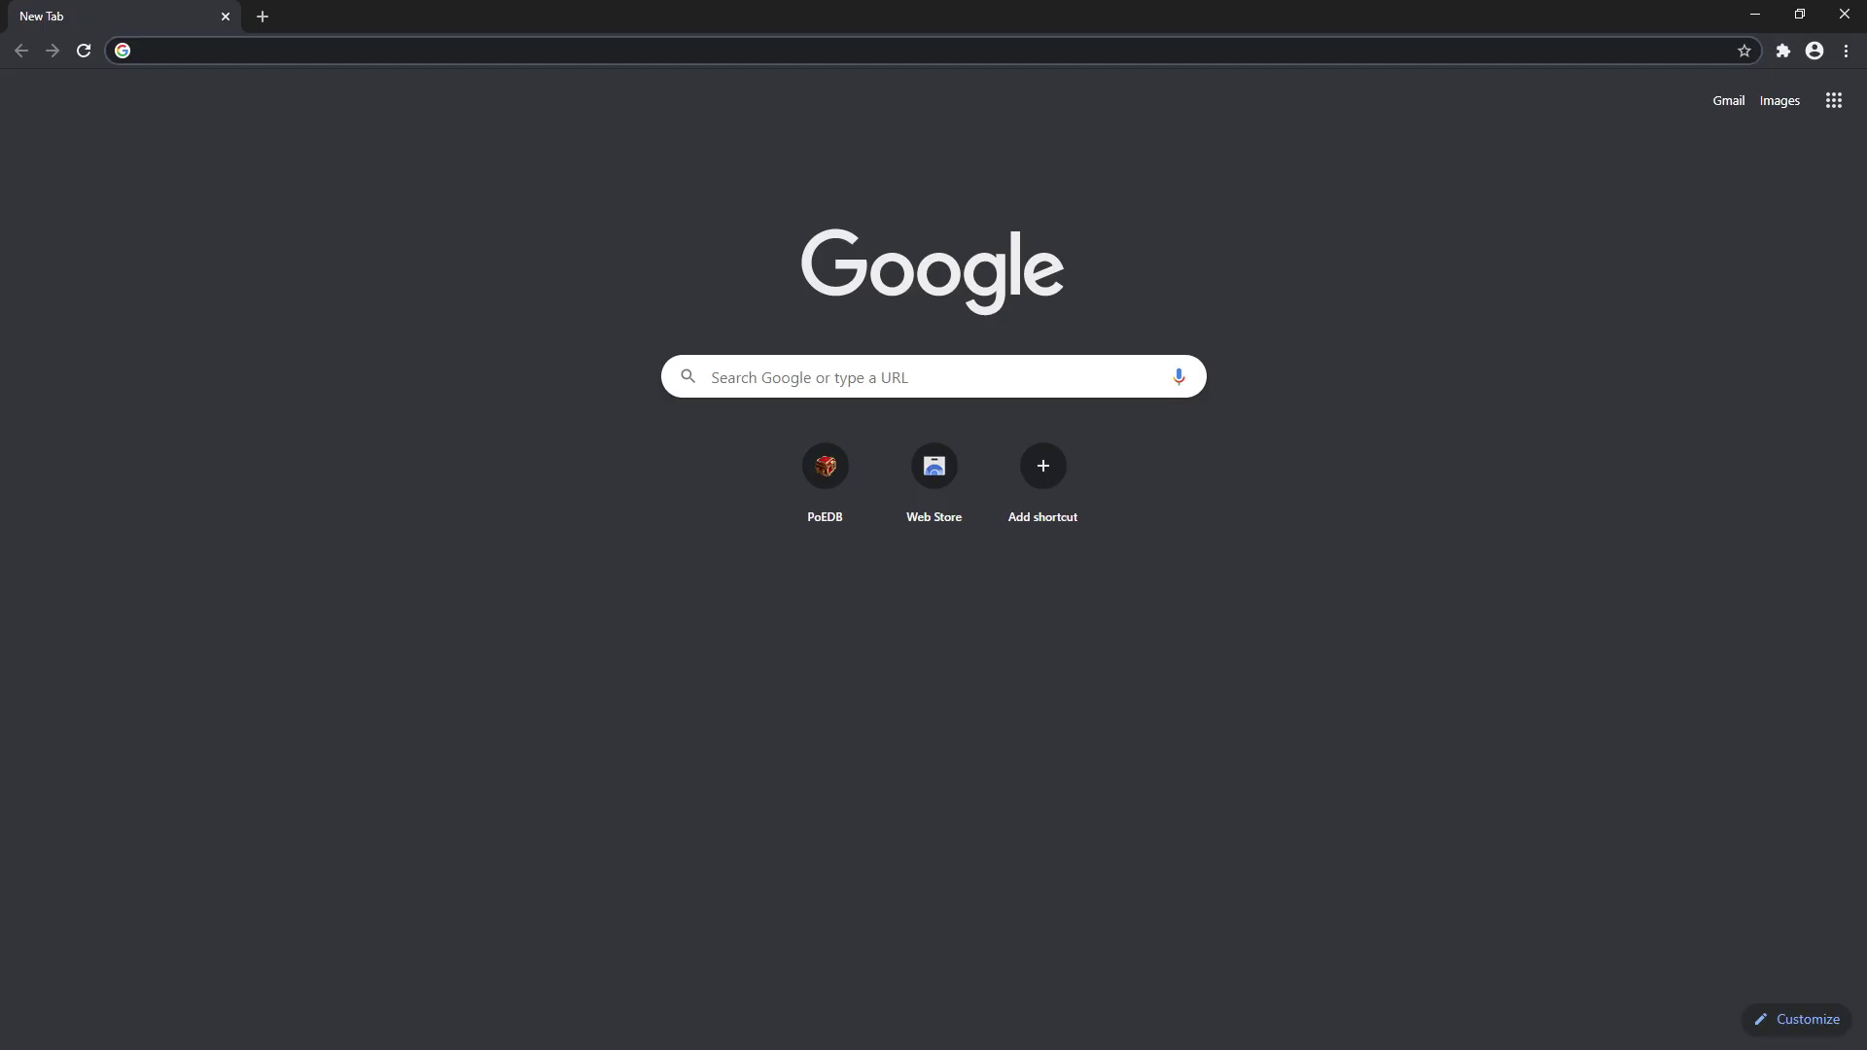
left_click(717, 51)
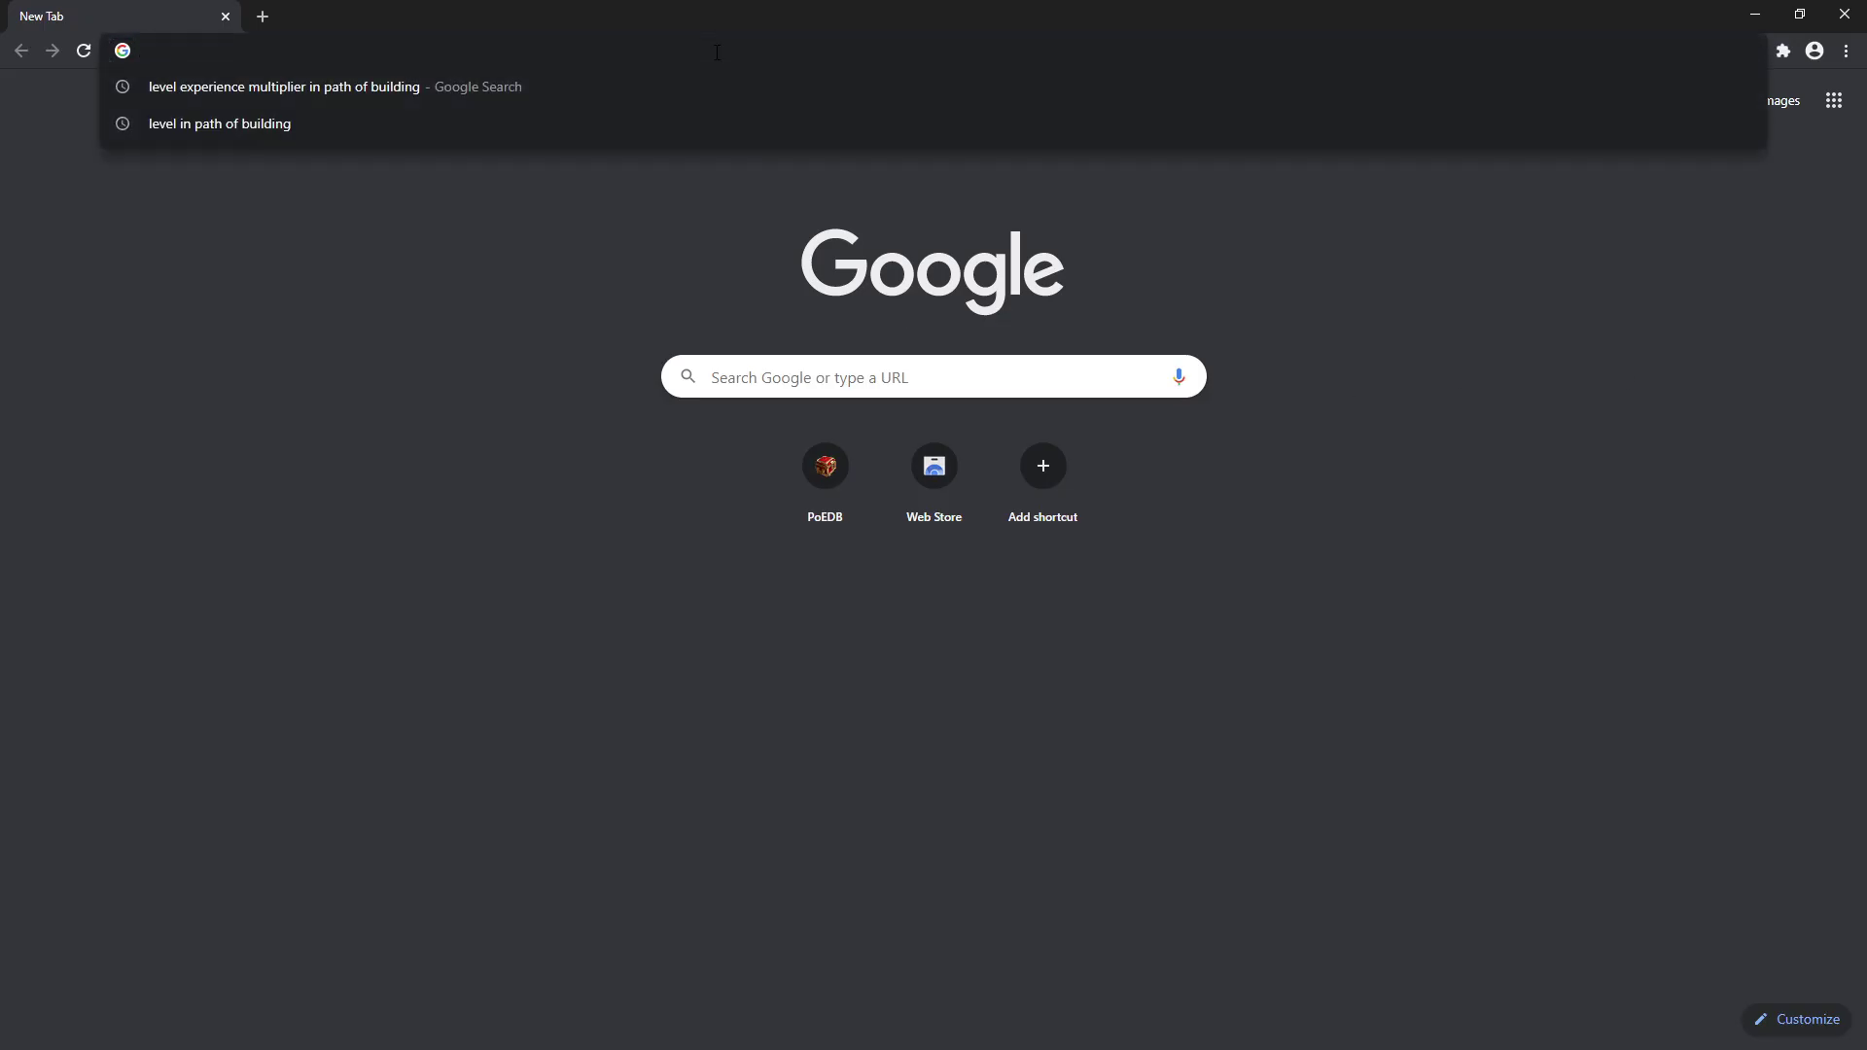
type("poe trade")
key("Return")
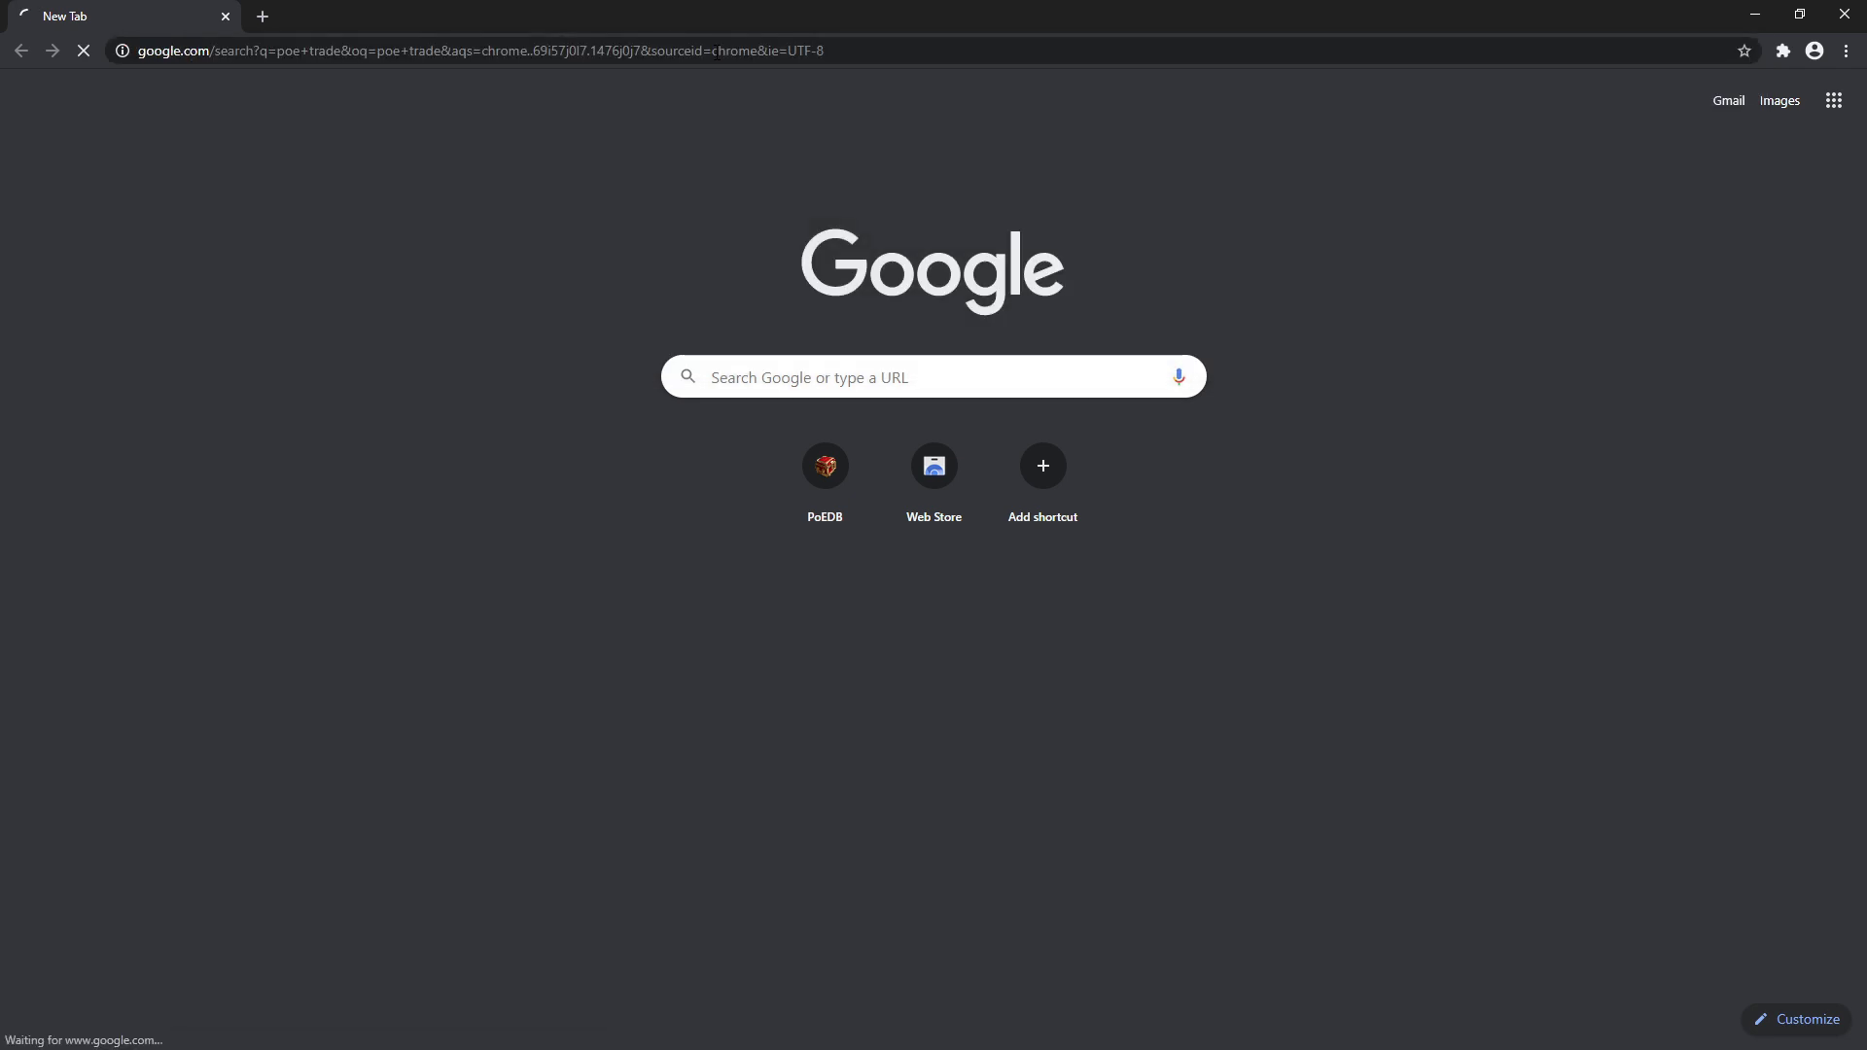
left_click(282, 538)
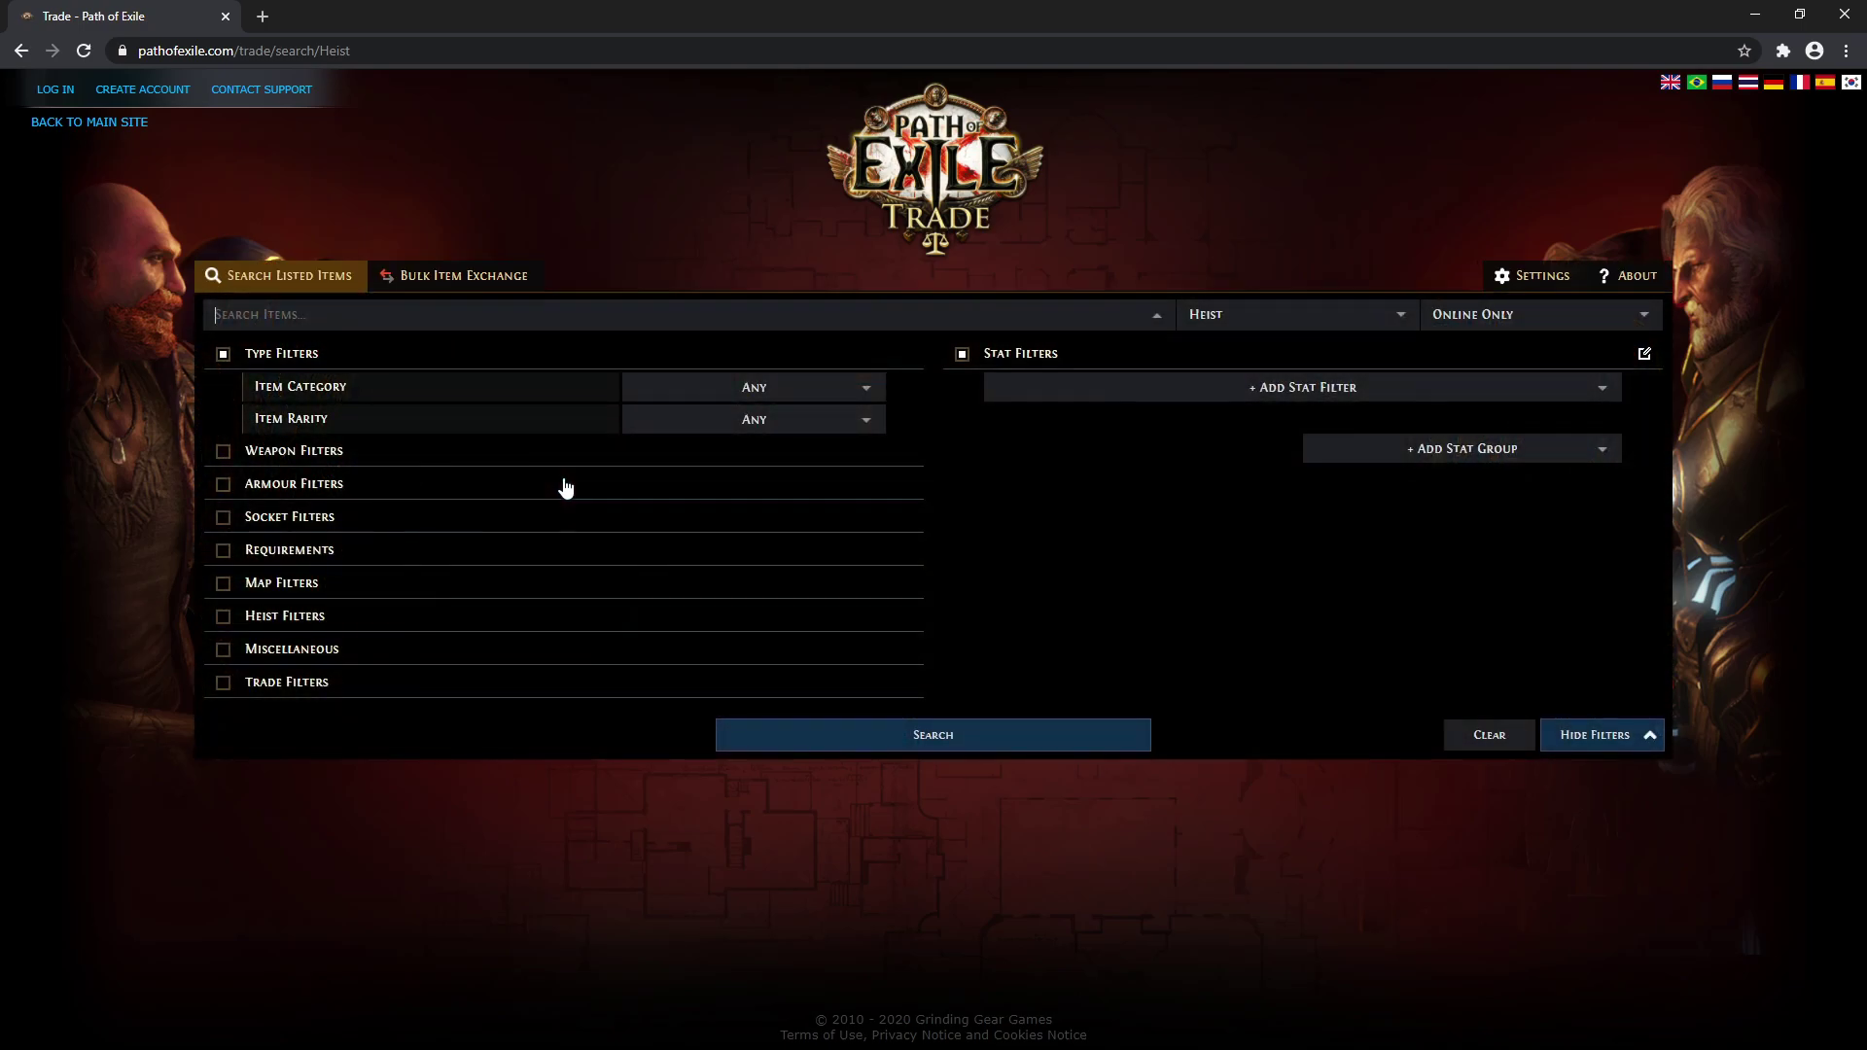
Search the Heist listings with the fractured stat filter "Corrupted Blood cannot be inflicted on you".
left_click(1233, 393)
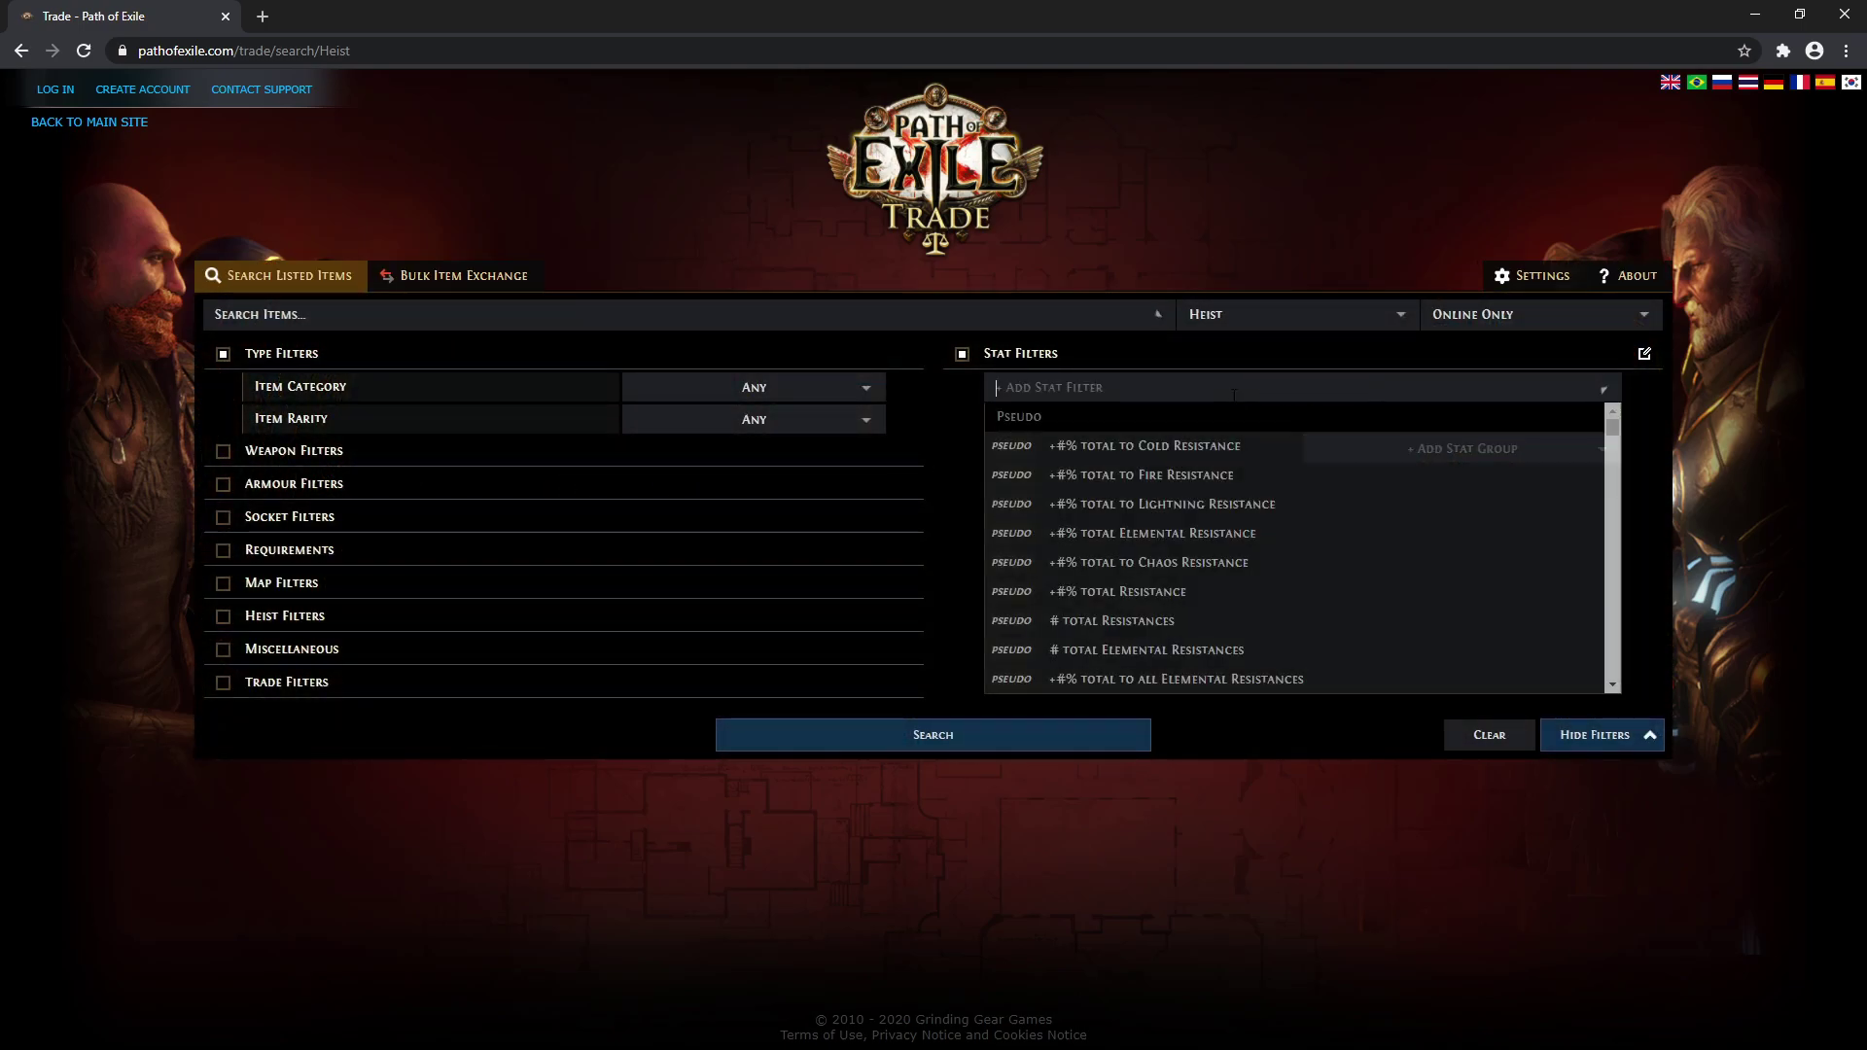
type("cannot be in")
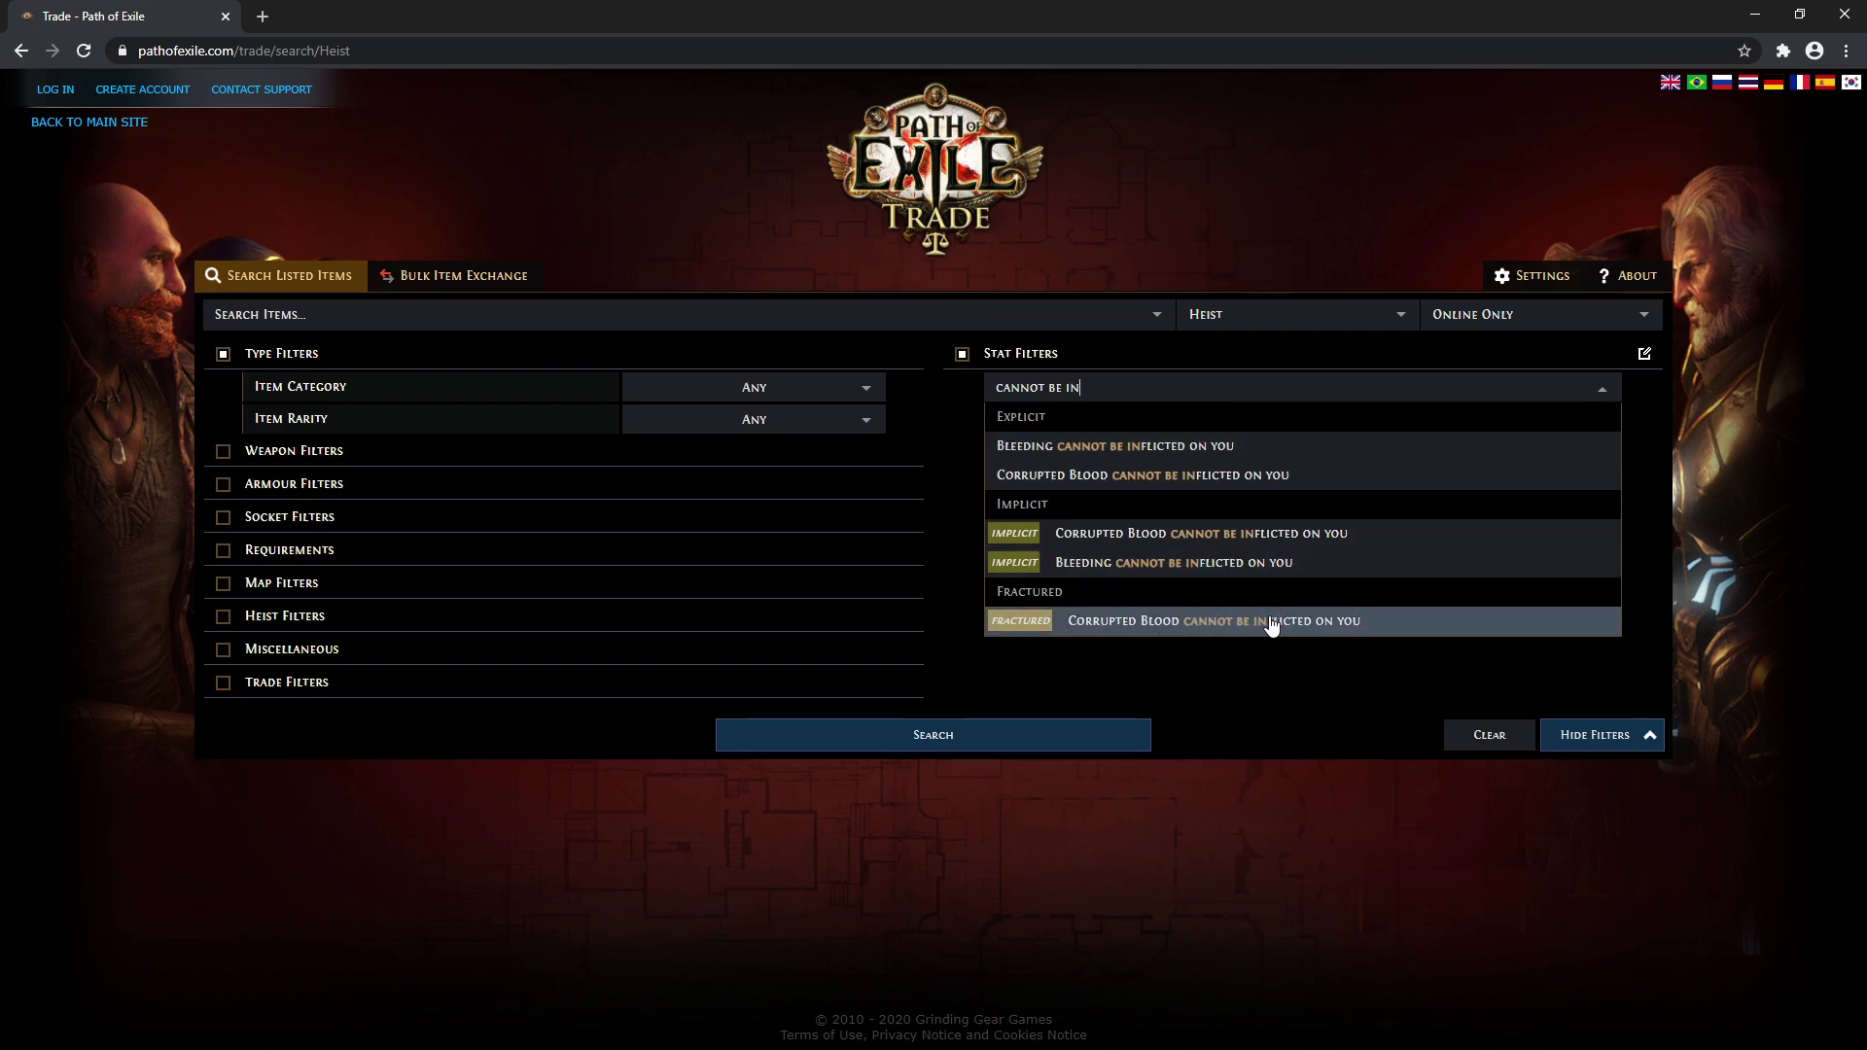
left_click(1264, 623)
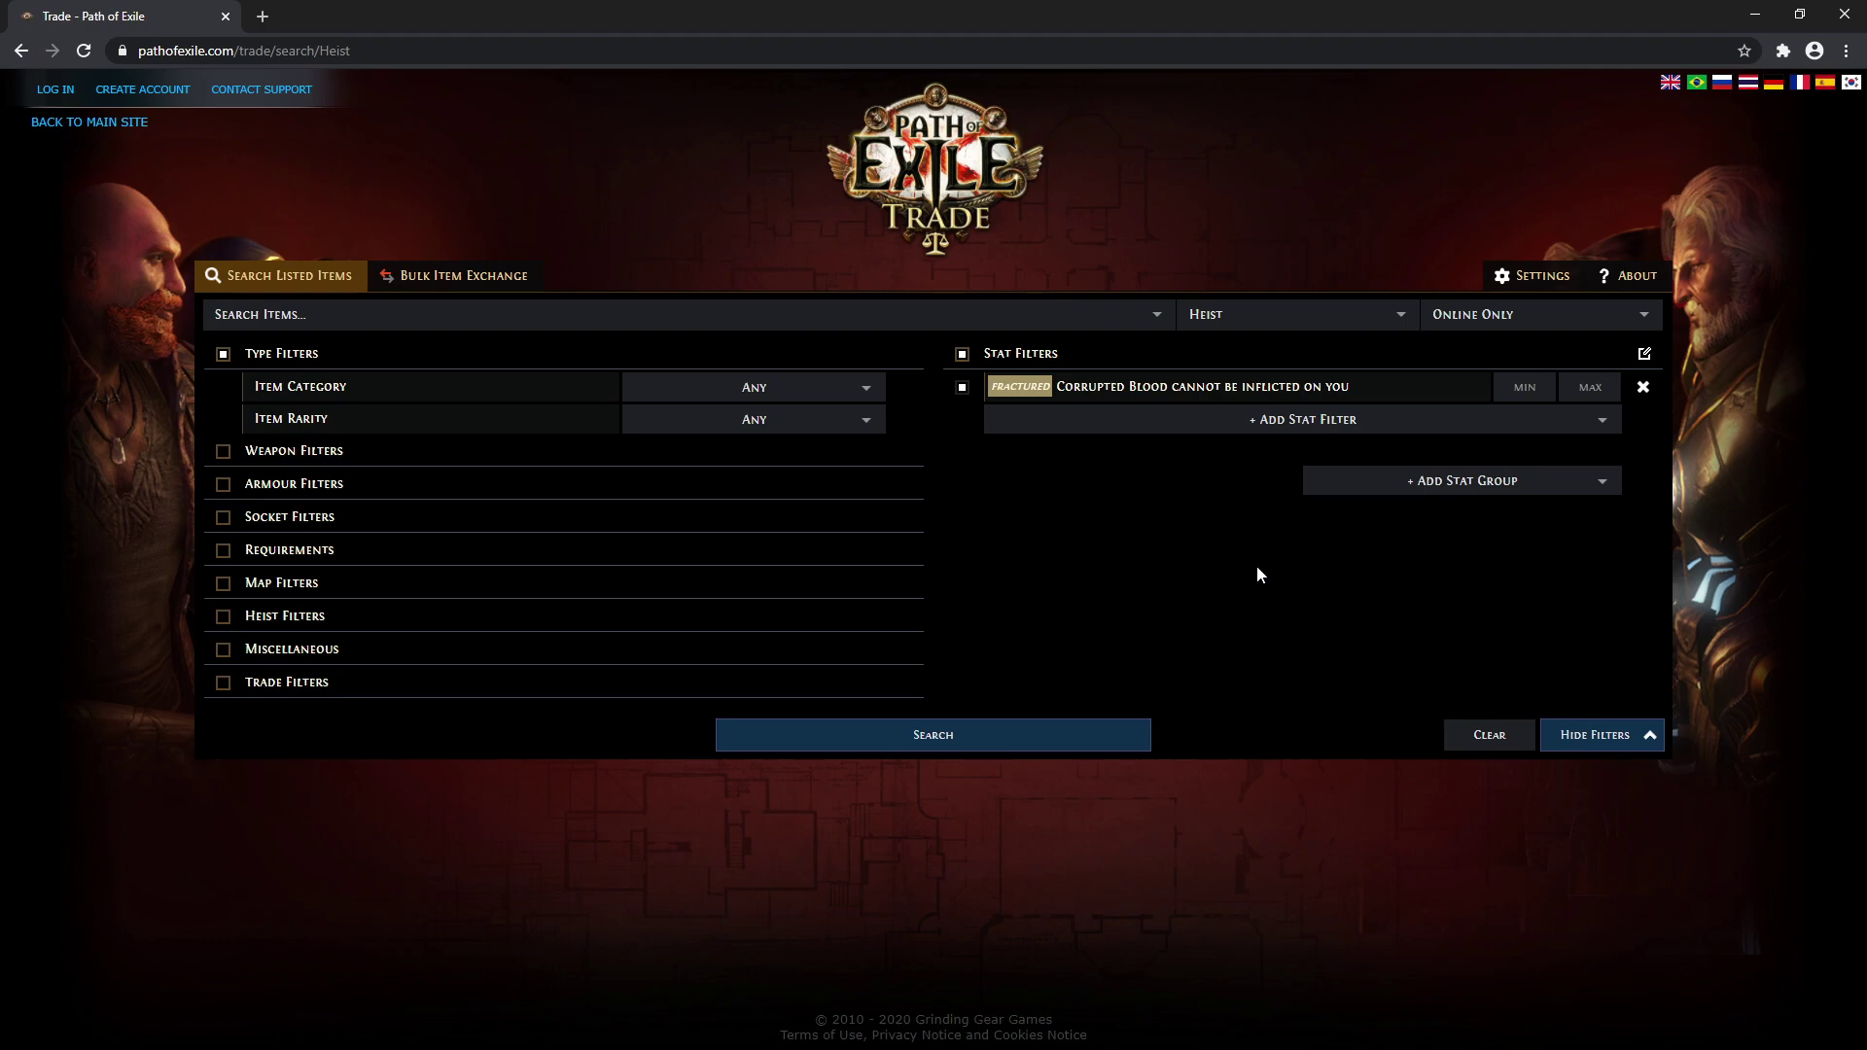
left_click(1331, 429)
left_click(941, 403)
left_click(1054, 724)
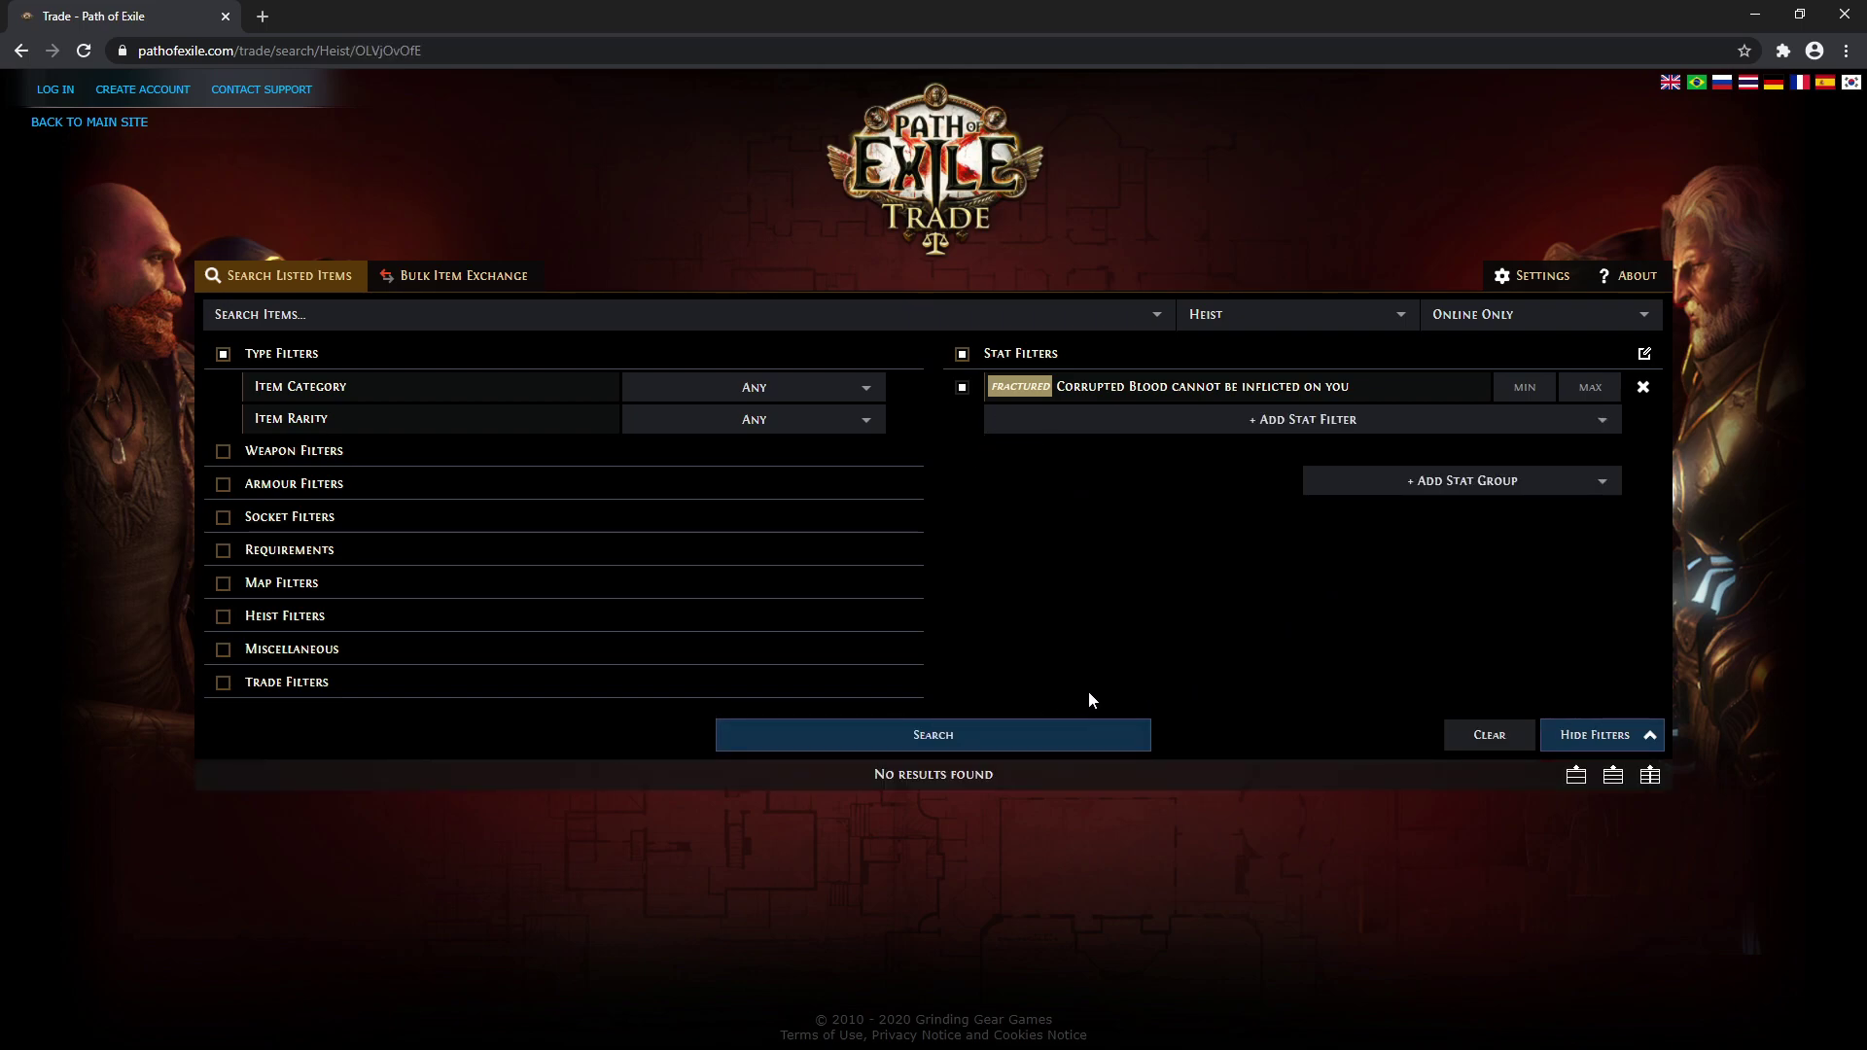
Change the stat filter to the implicit version of "Corrupted Blood cannot be inflicted on you" and rerun the search.
left_click(1317, 389)
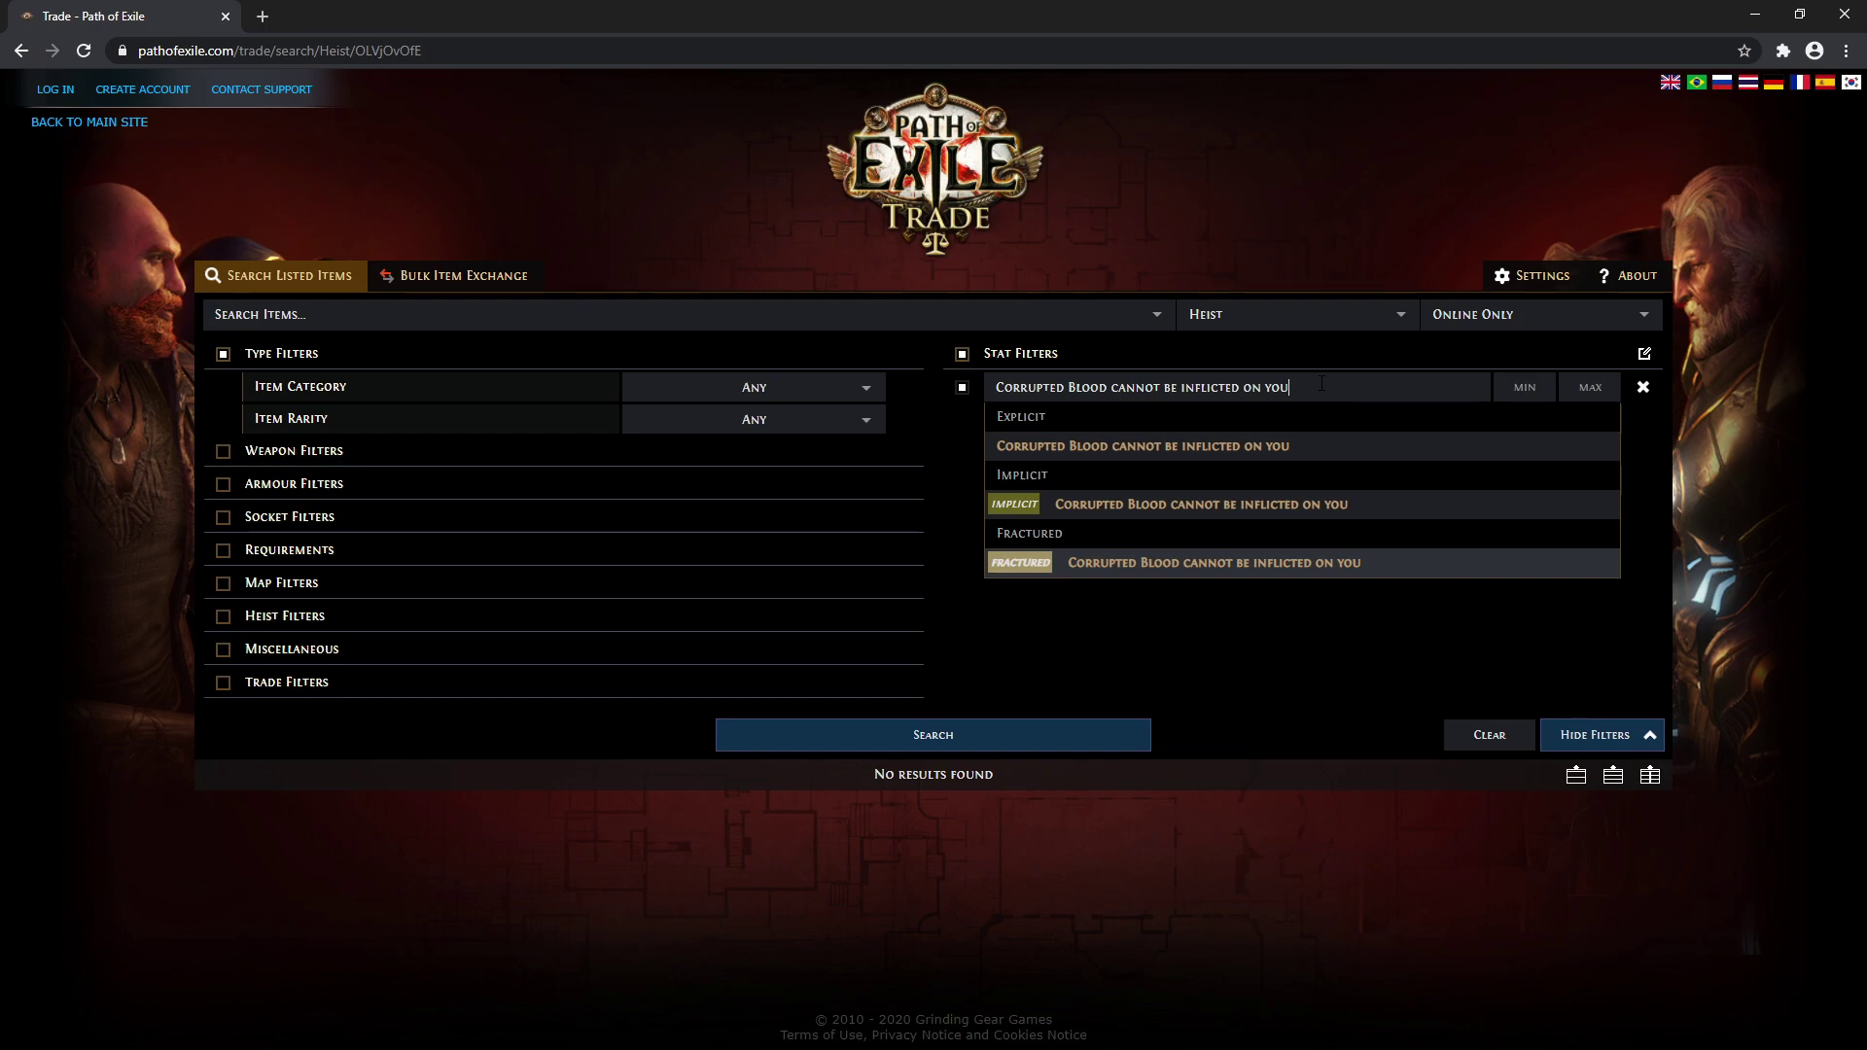
left_click(1298, 516)
left_click(1117, 720)
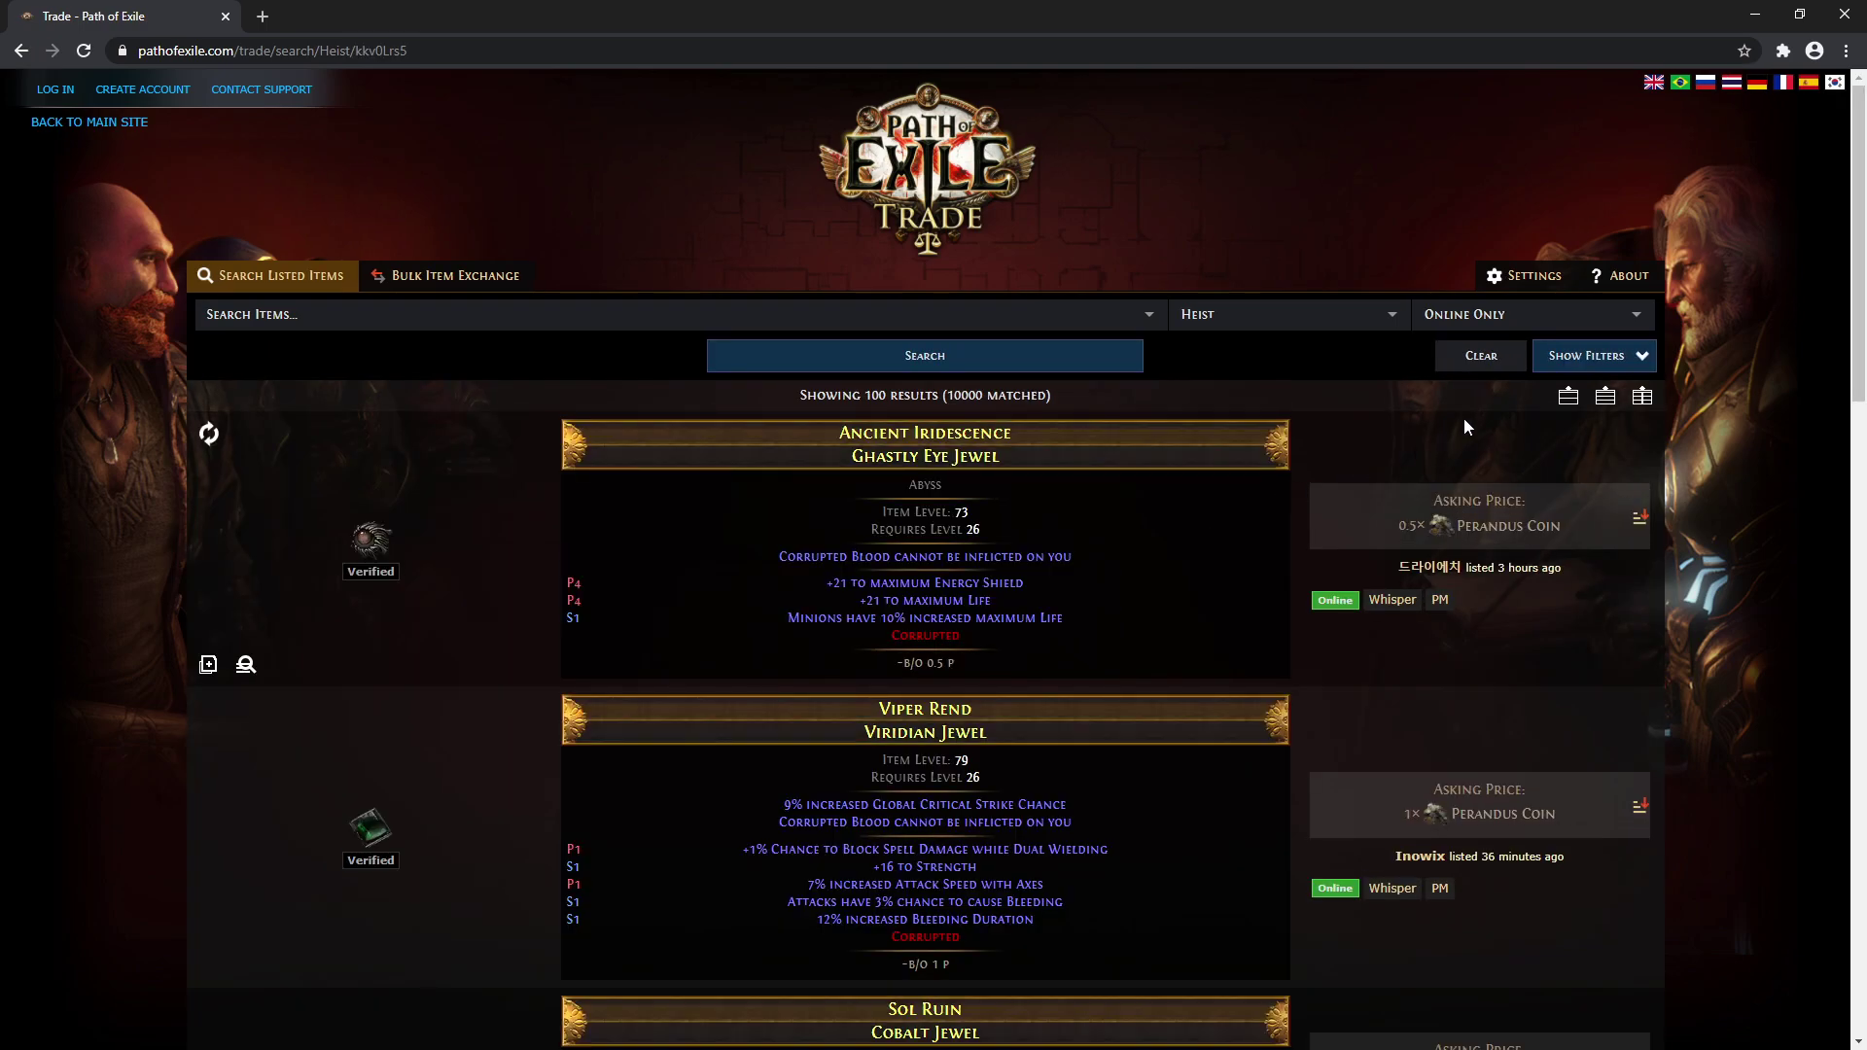
Restrict the item search to the Brawn Crimson Jewel, keeping the implicit stat filter, and run it.
left_click(1592, 355)
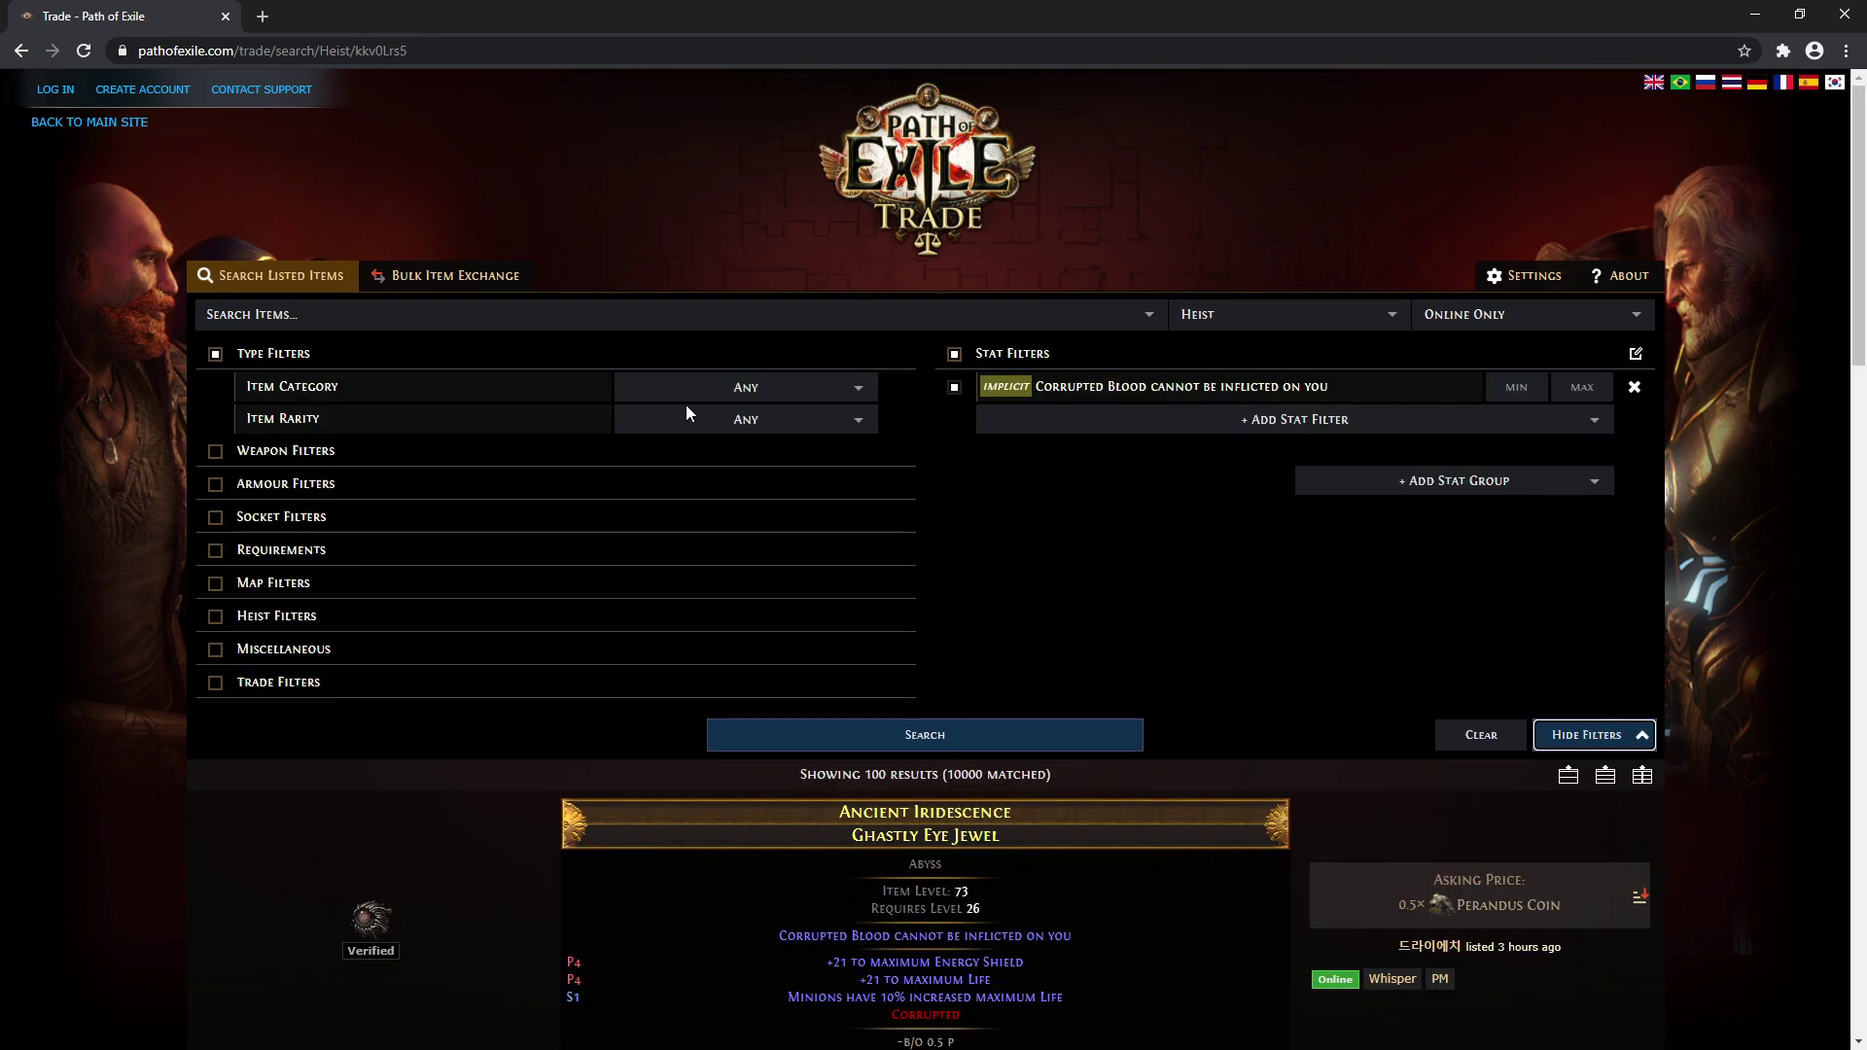
left_click(758, 317)
type("brow")
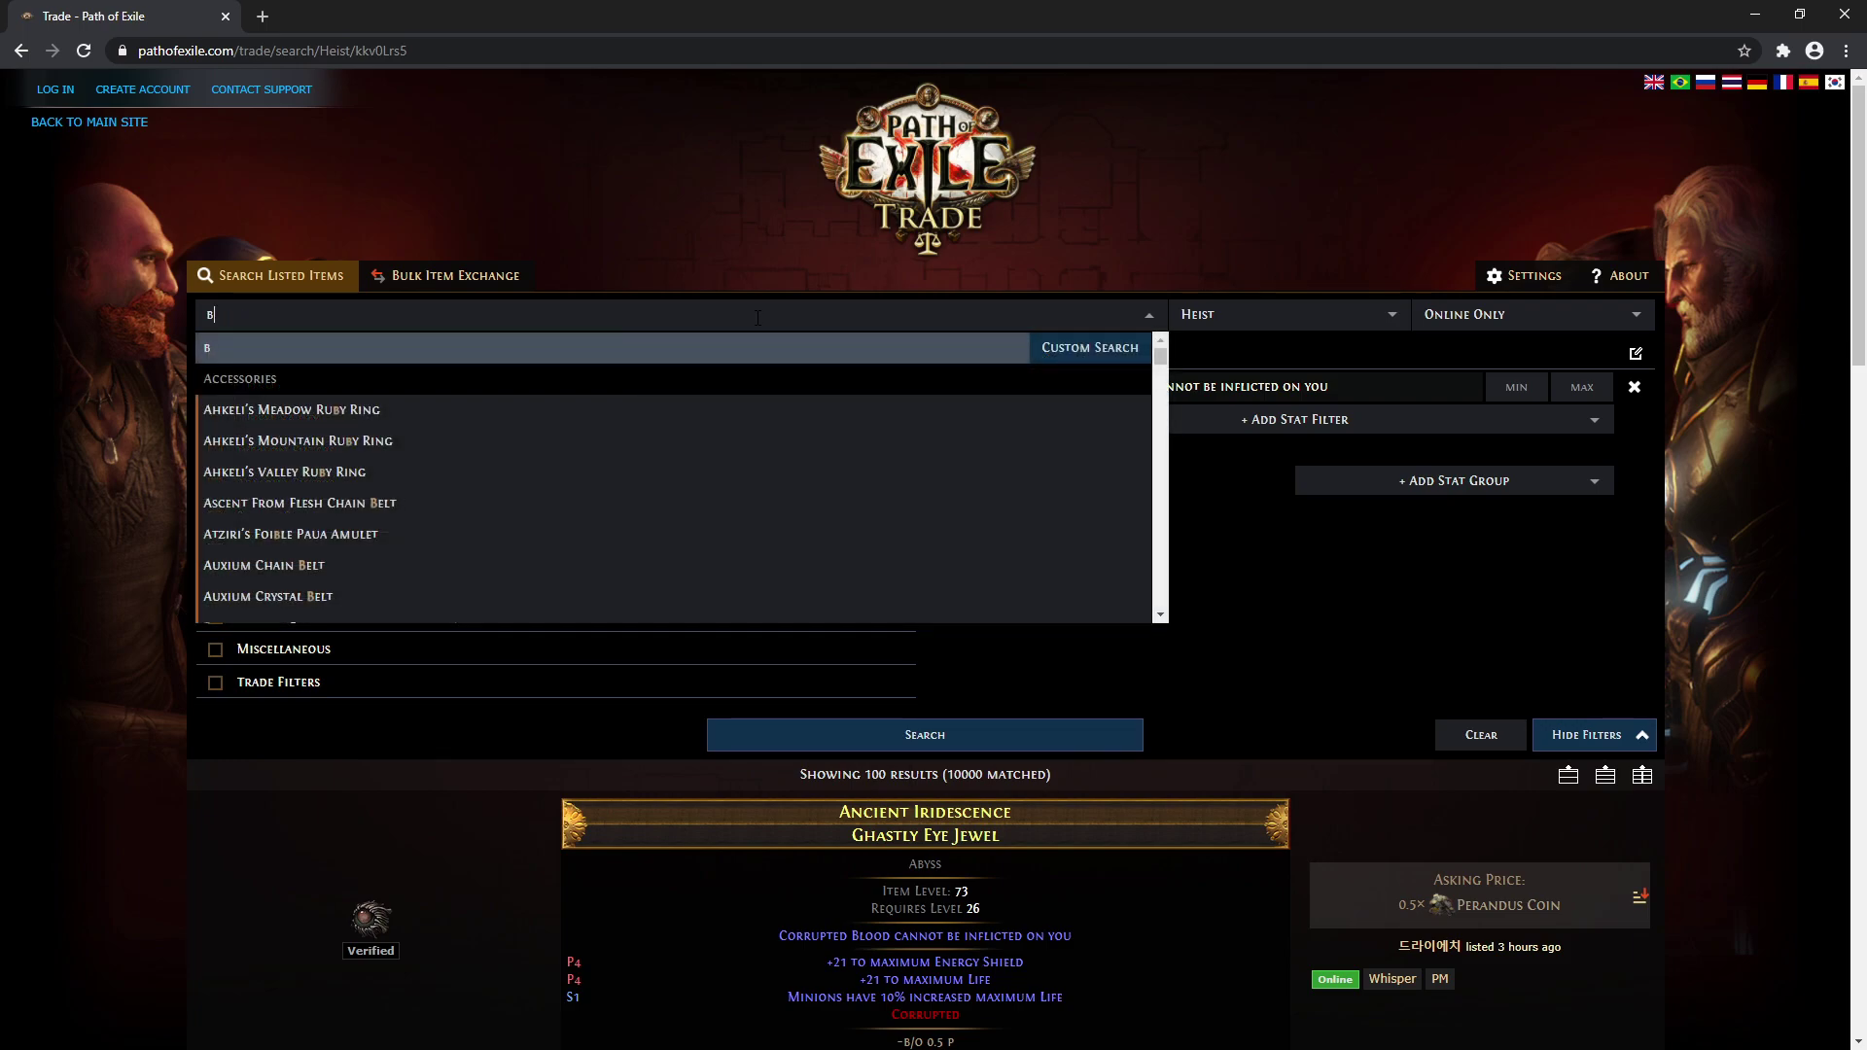
key("BackSpace")
key("BackSpace")
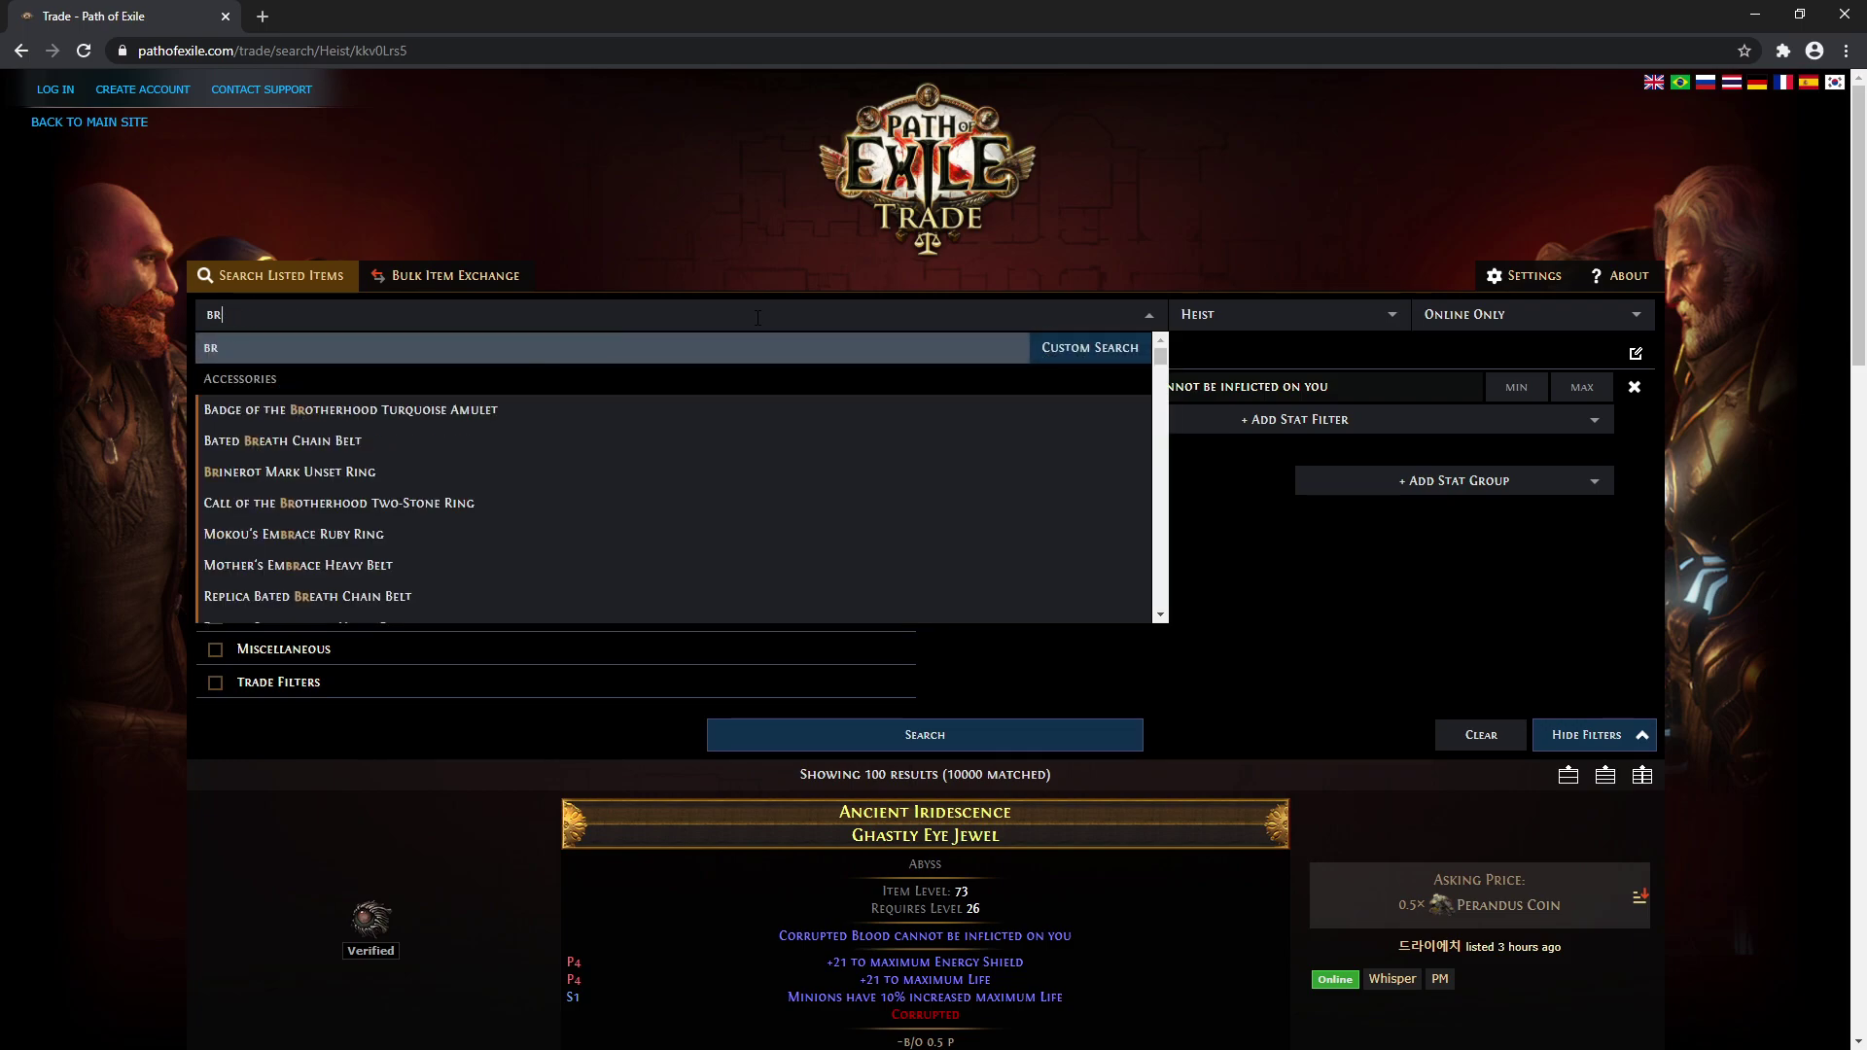
key("BackSpace")
type("rawn")
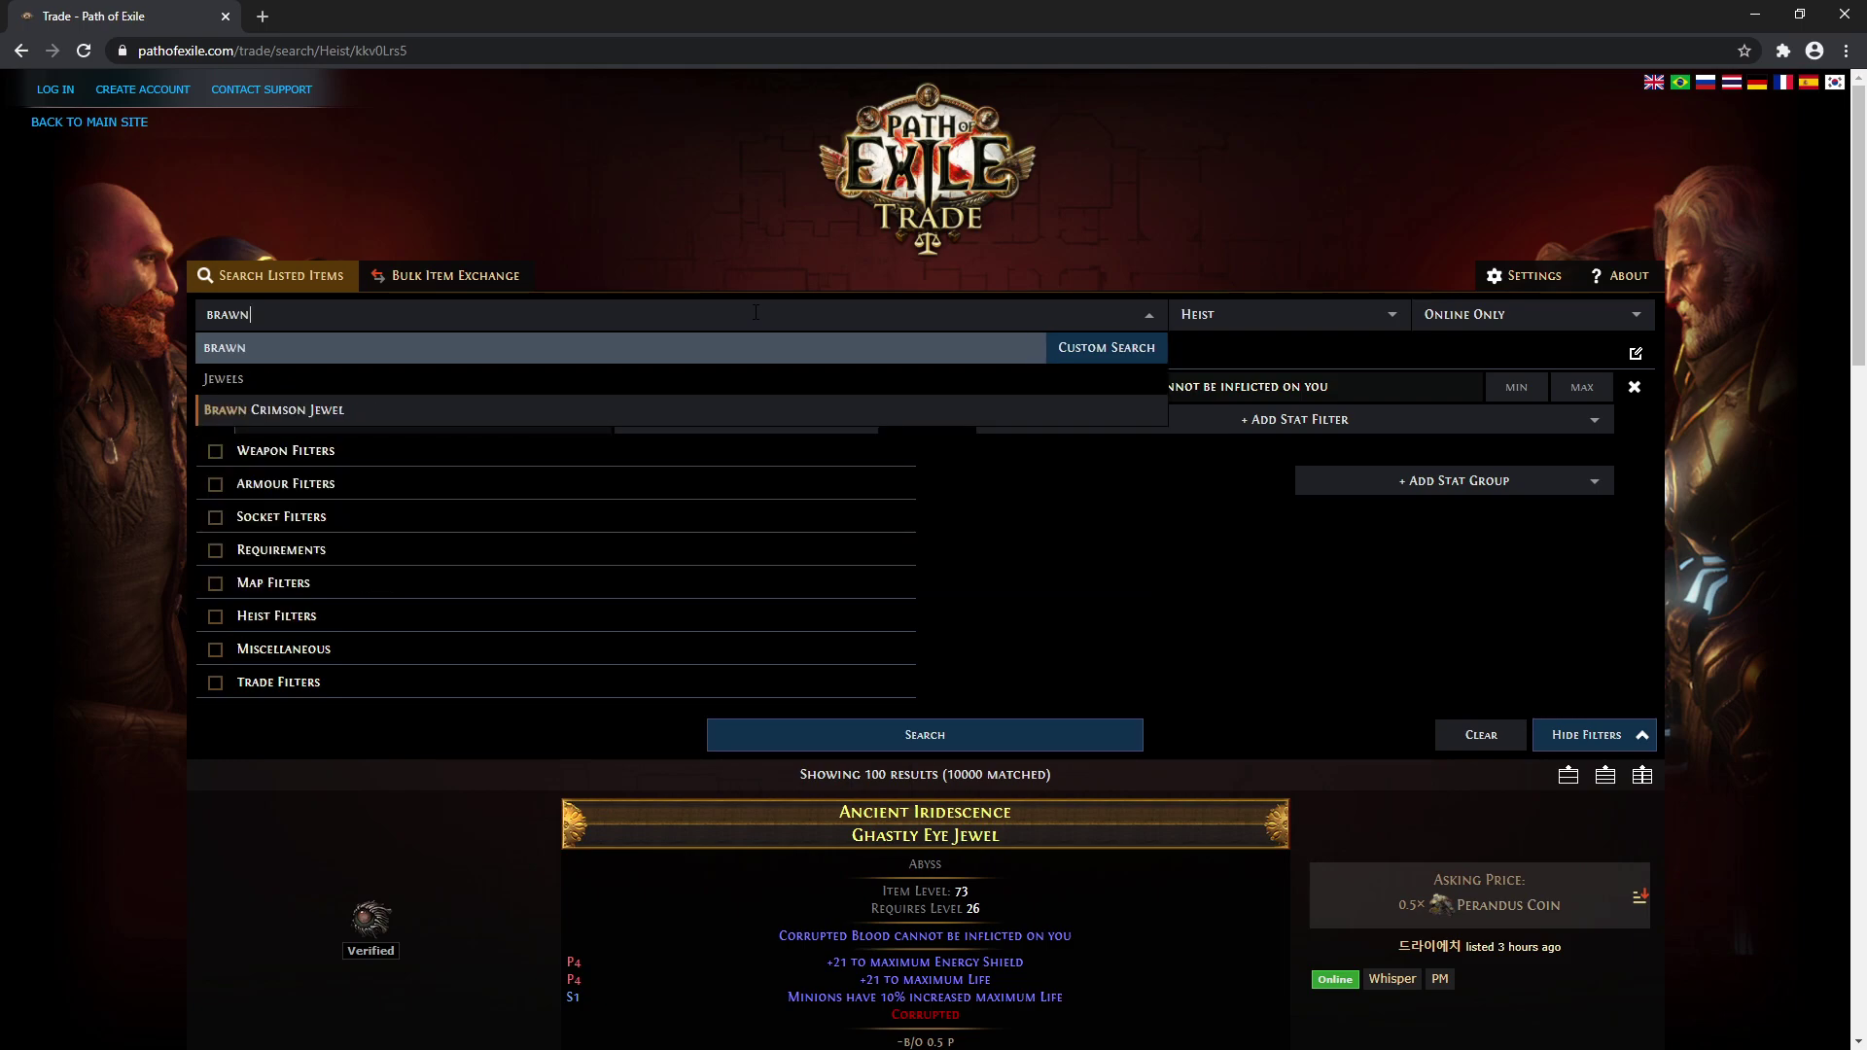
left_click(418, 413)
left_click(1042, 731)
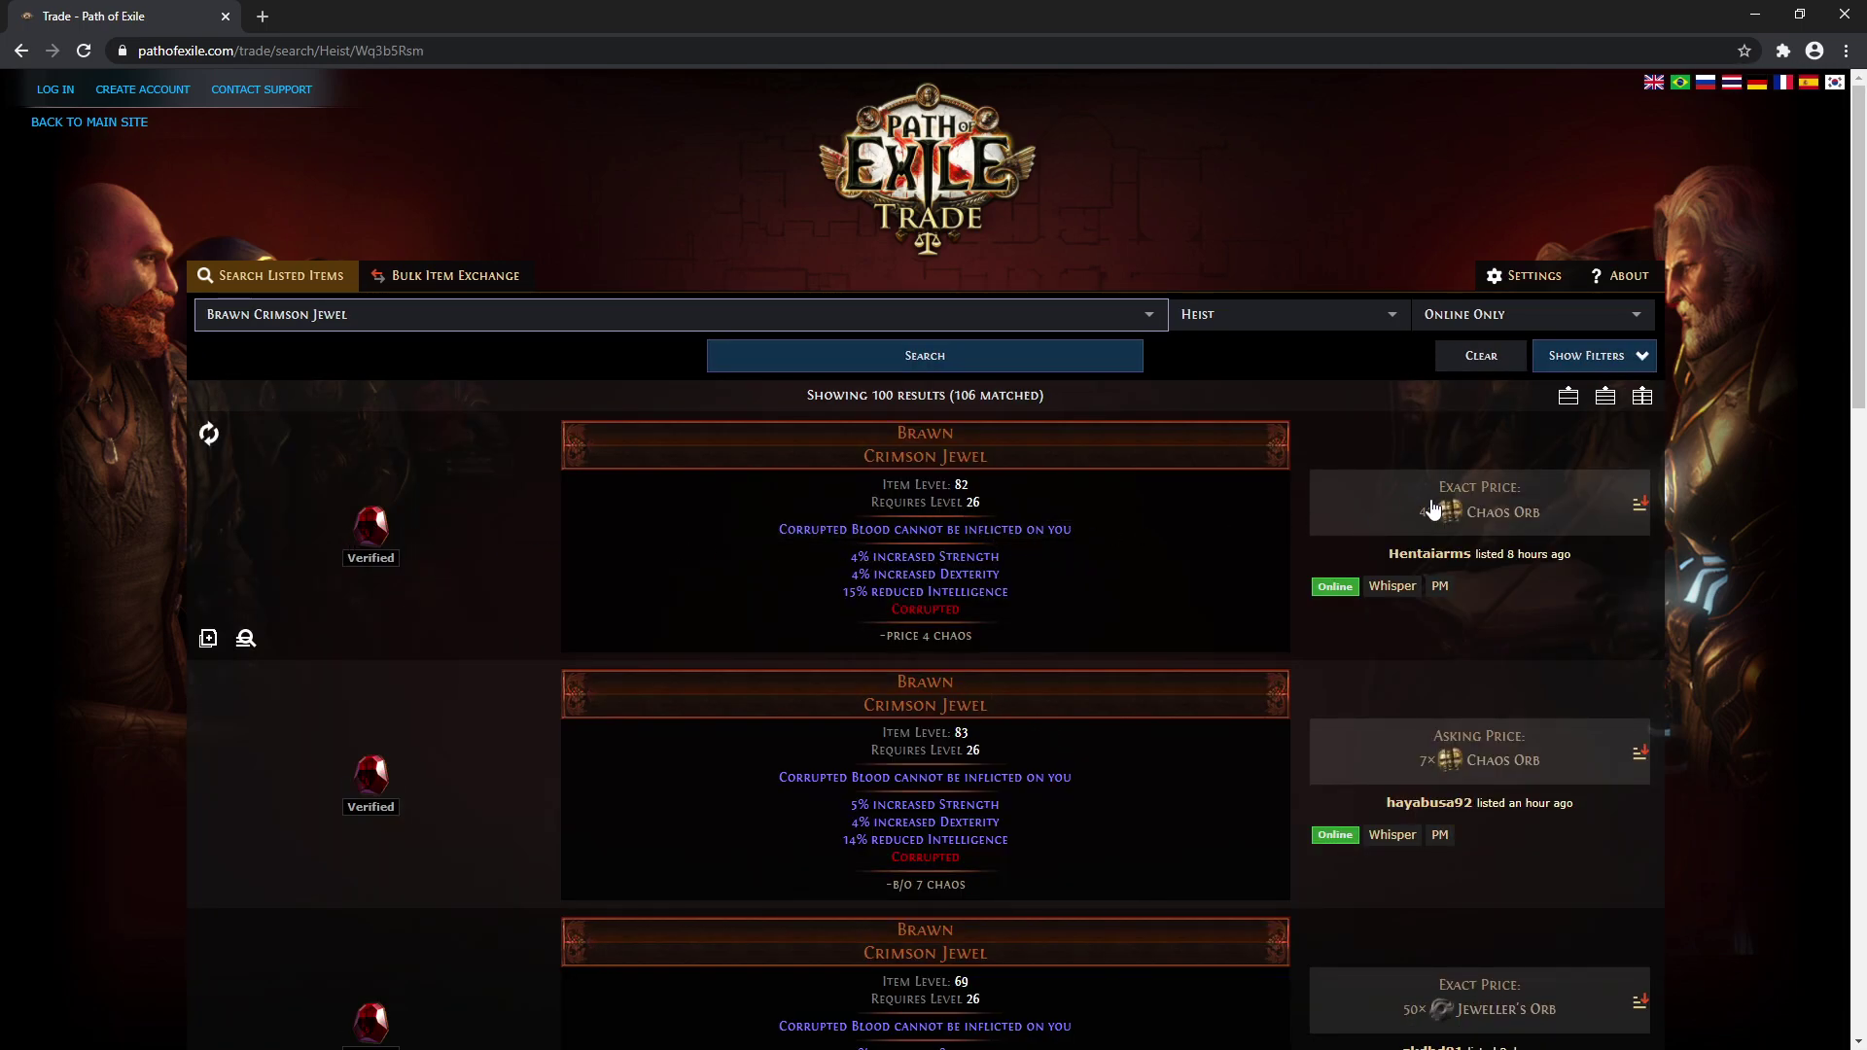
Sort the Brawn listings by increased Dexterity and copy the first jewel's item text into Path of Building.
left_click(916, 576)
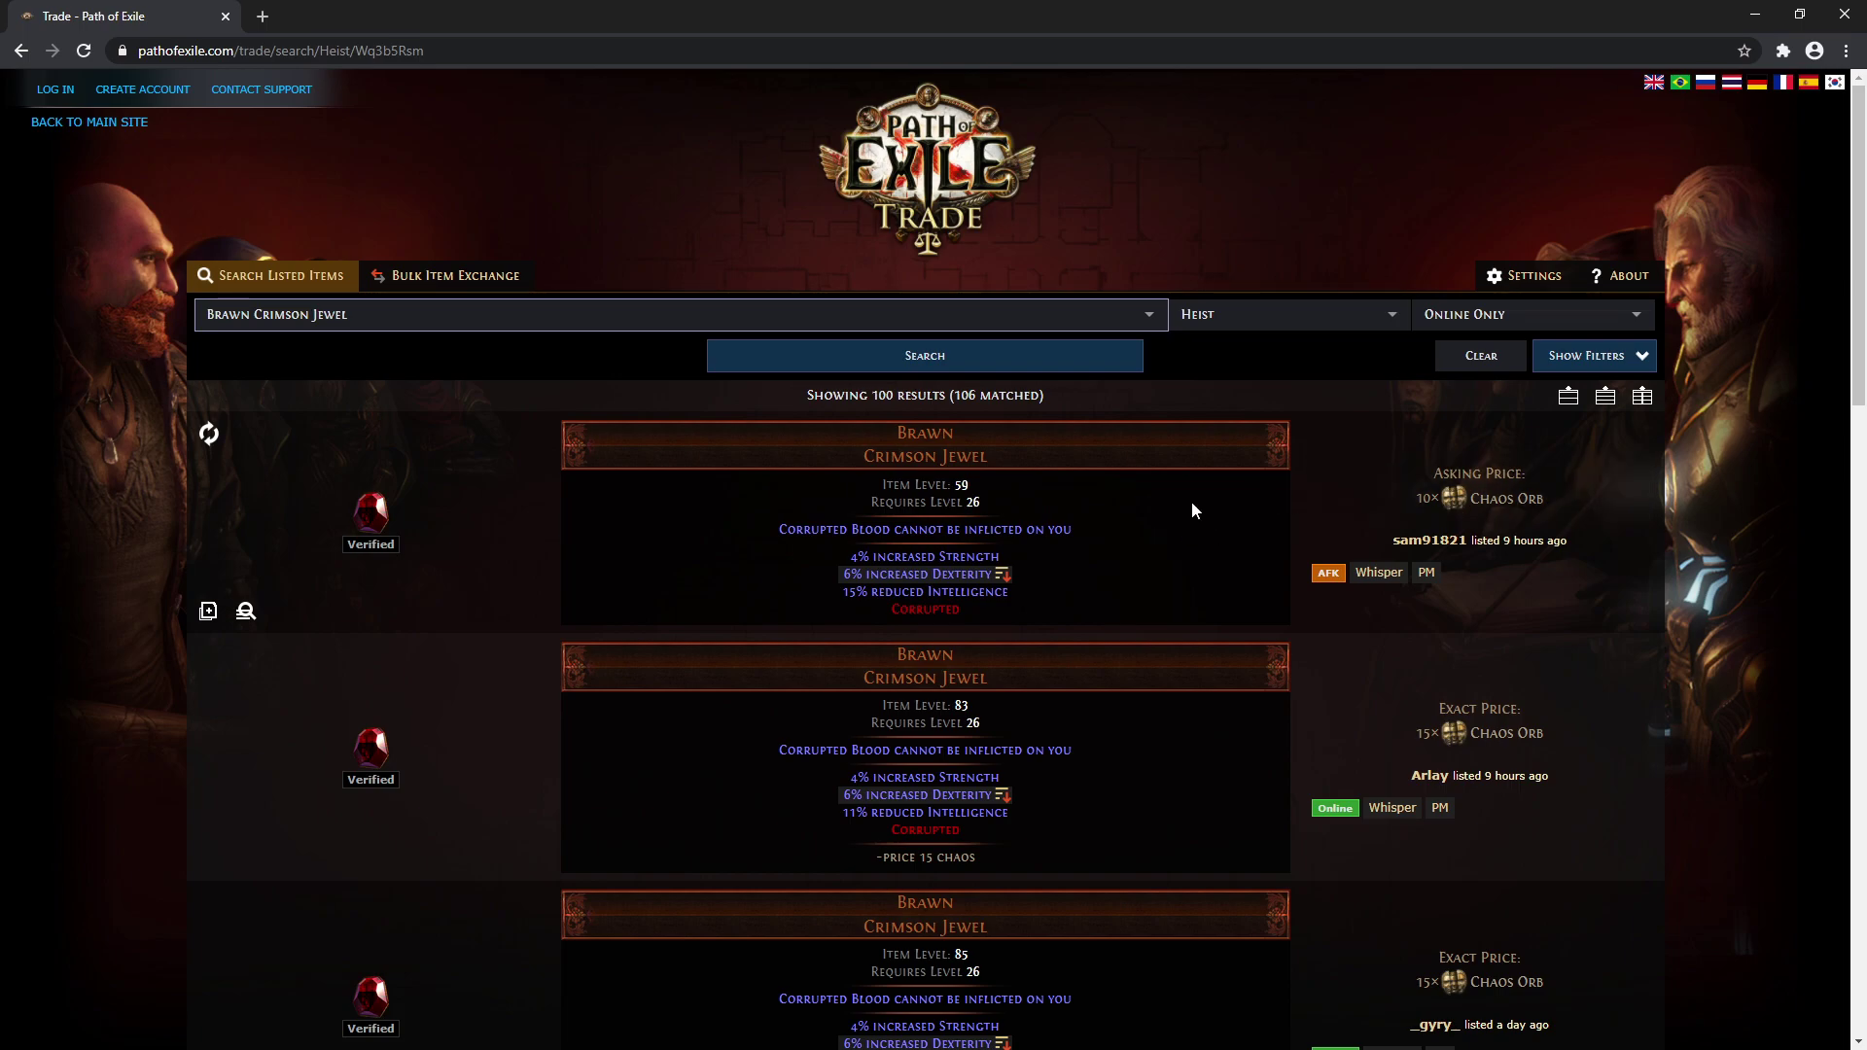
left_click(208, 610)
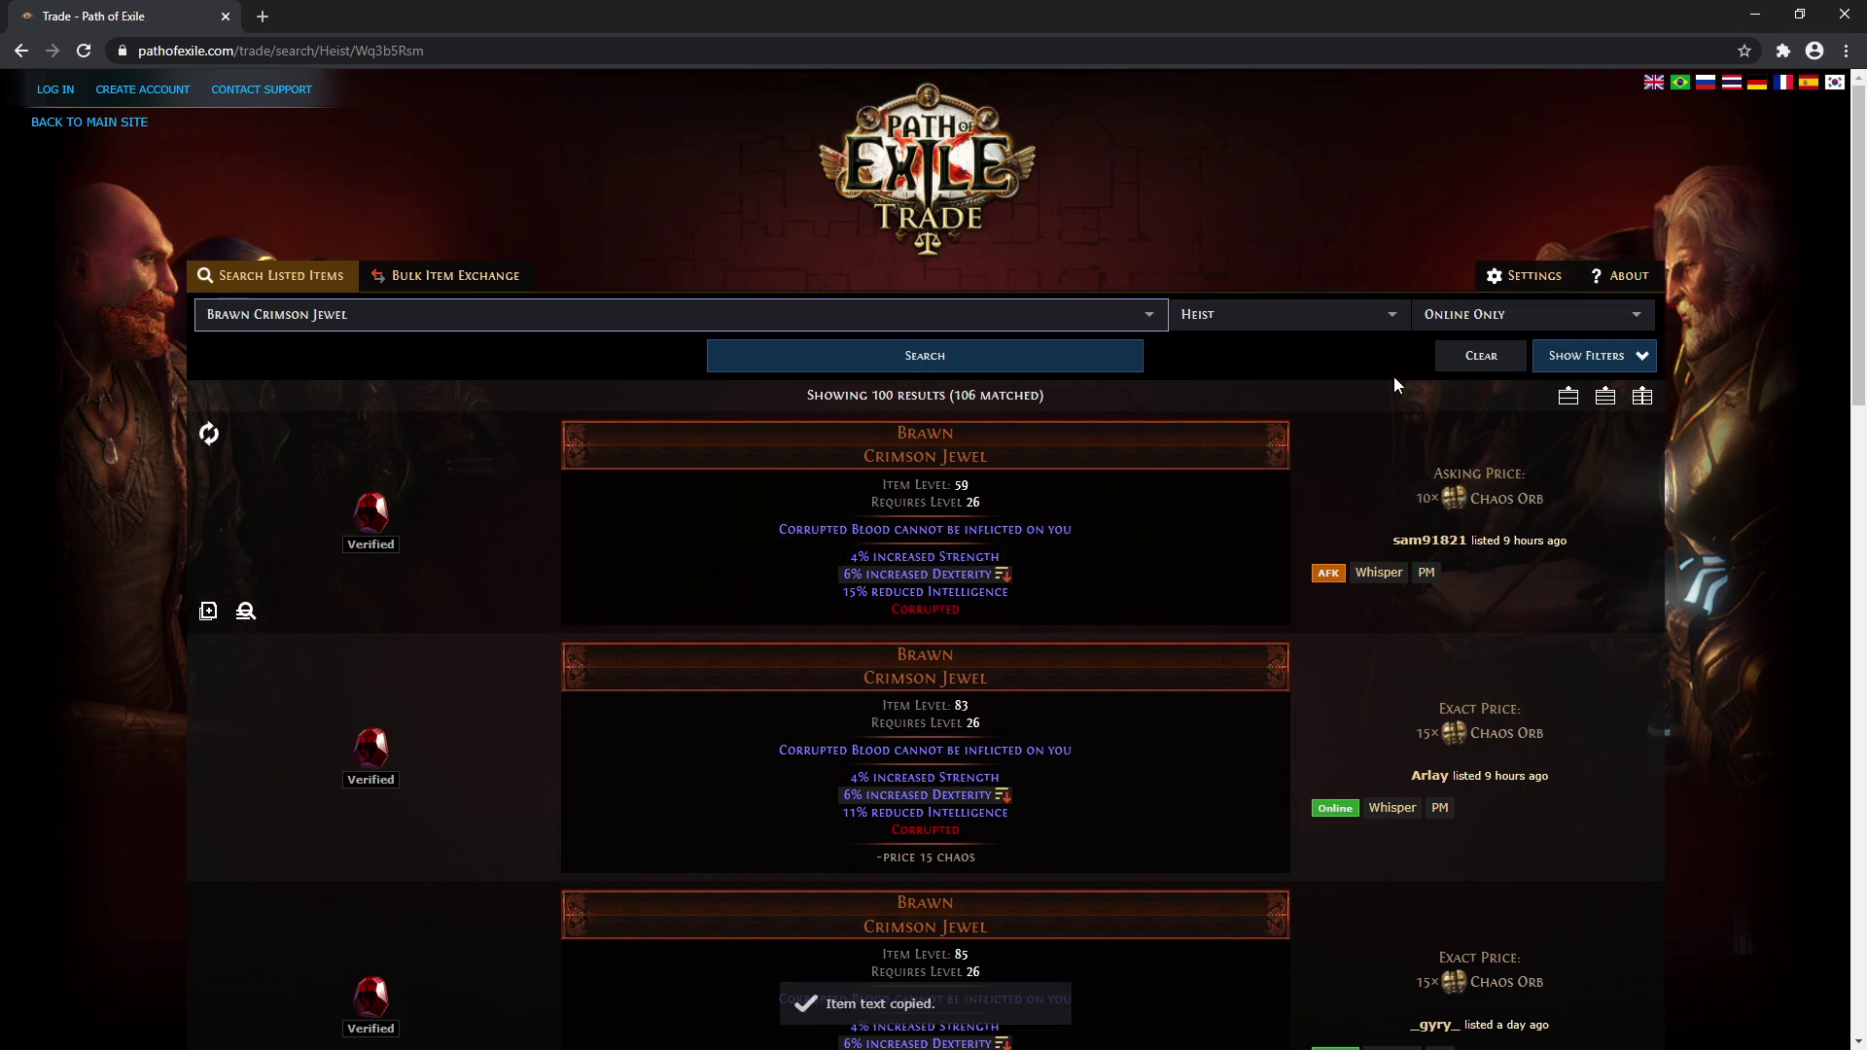
left_click(1755, 14)
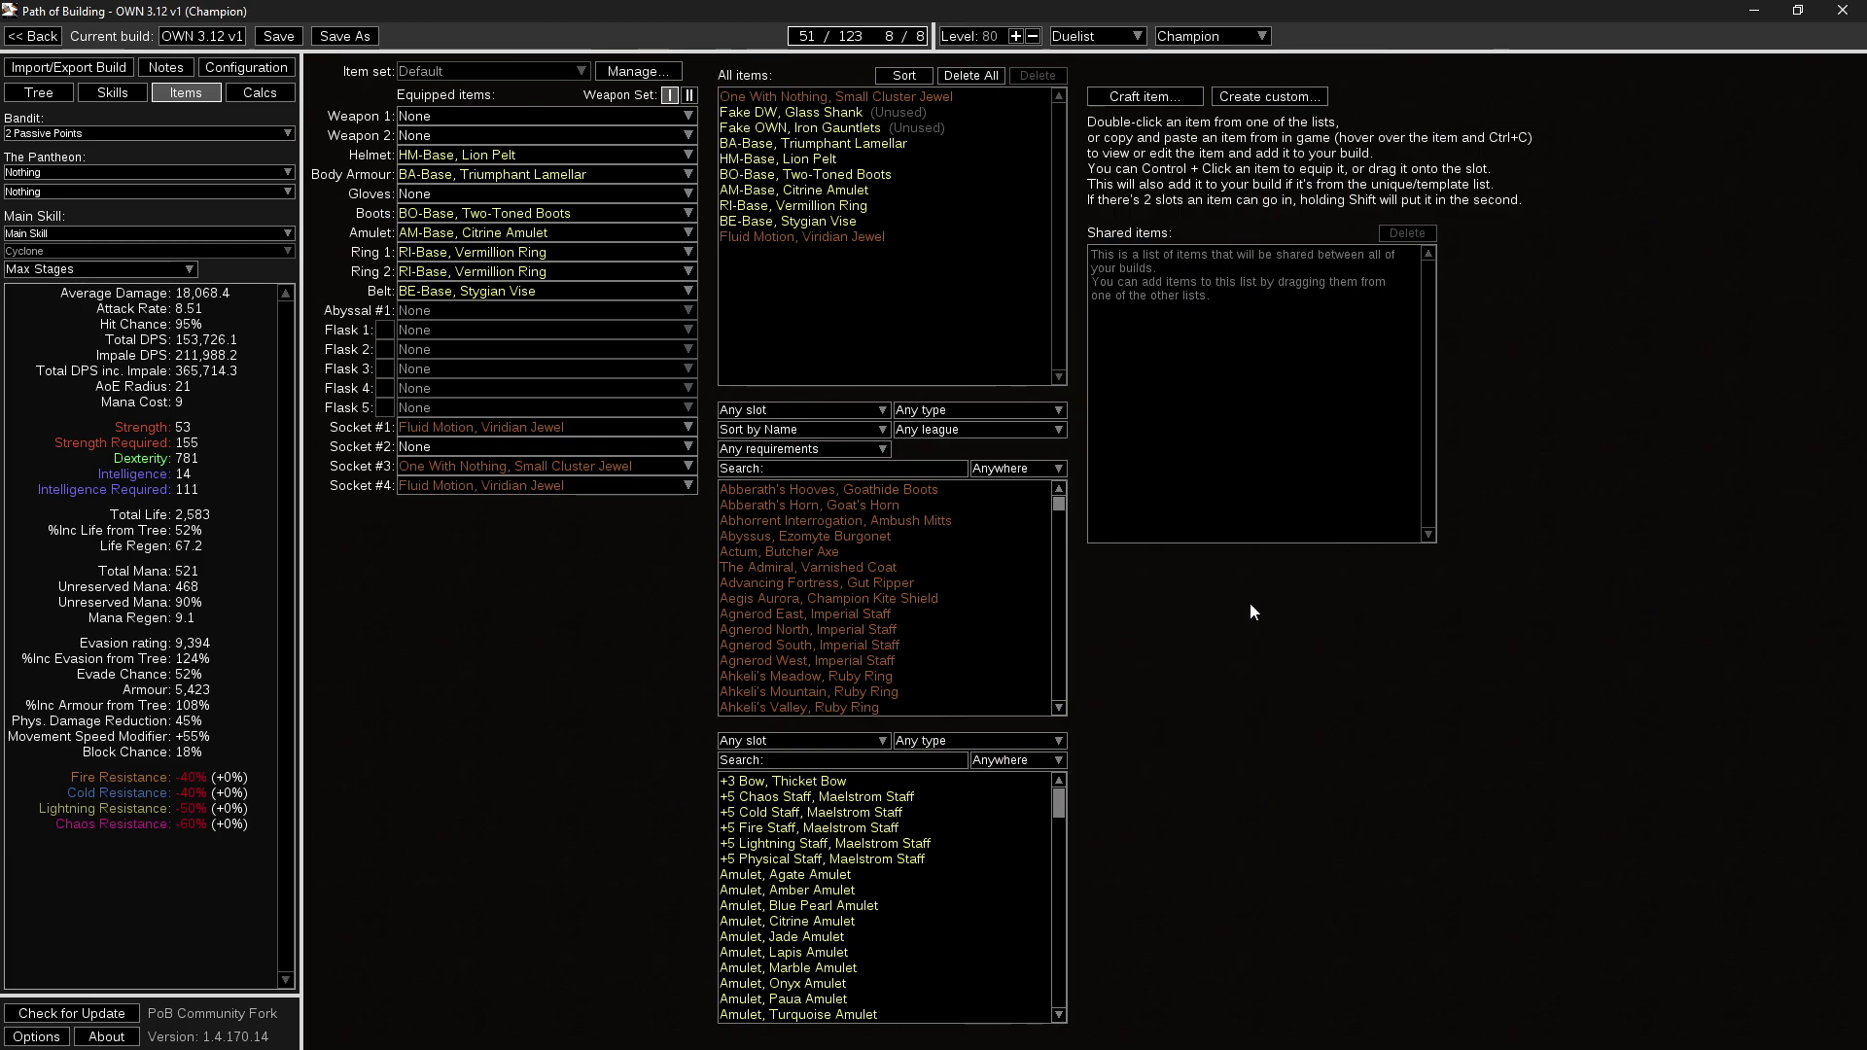
key("ctrl+v")
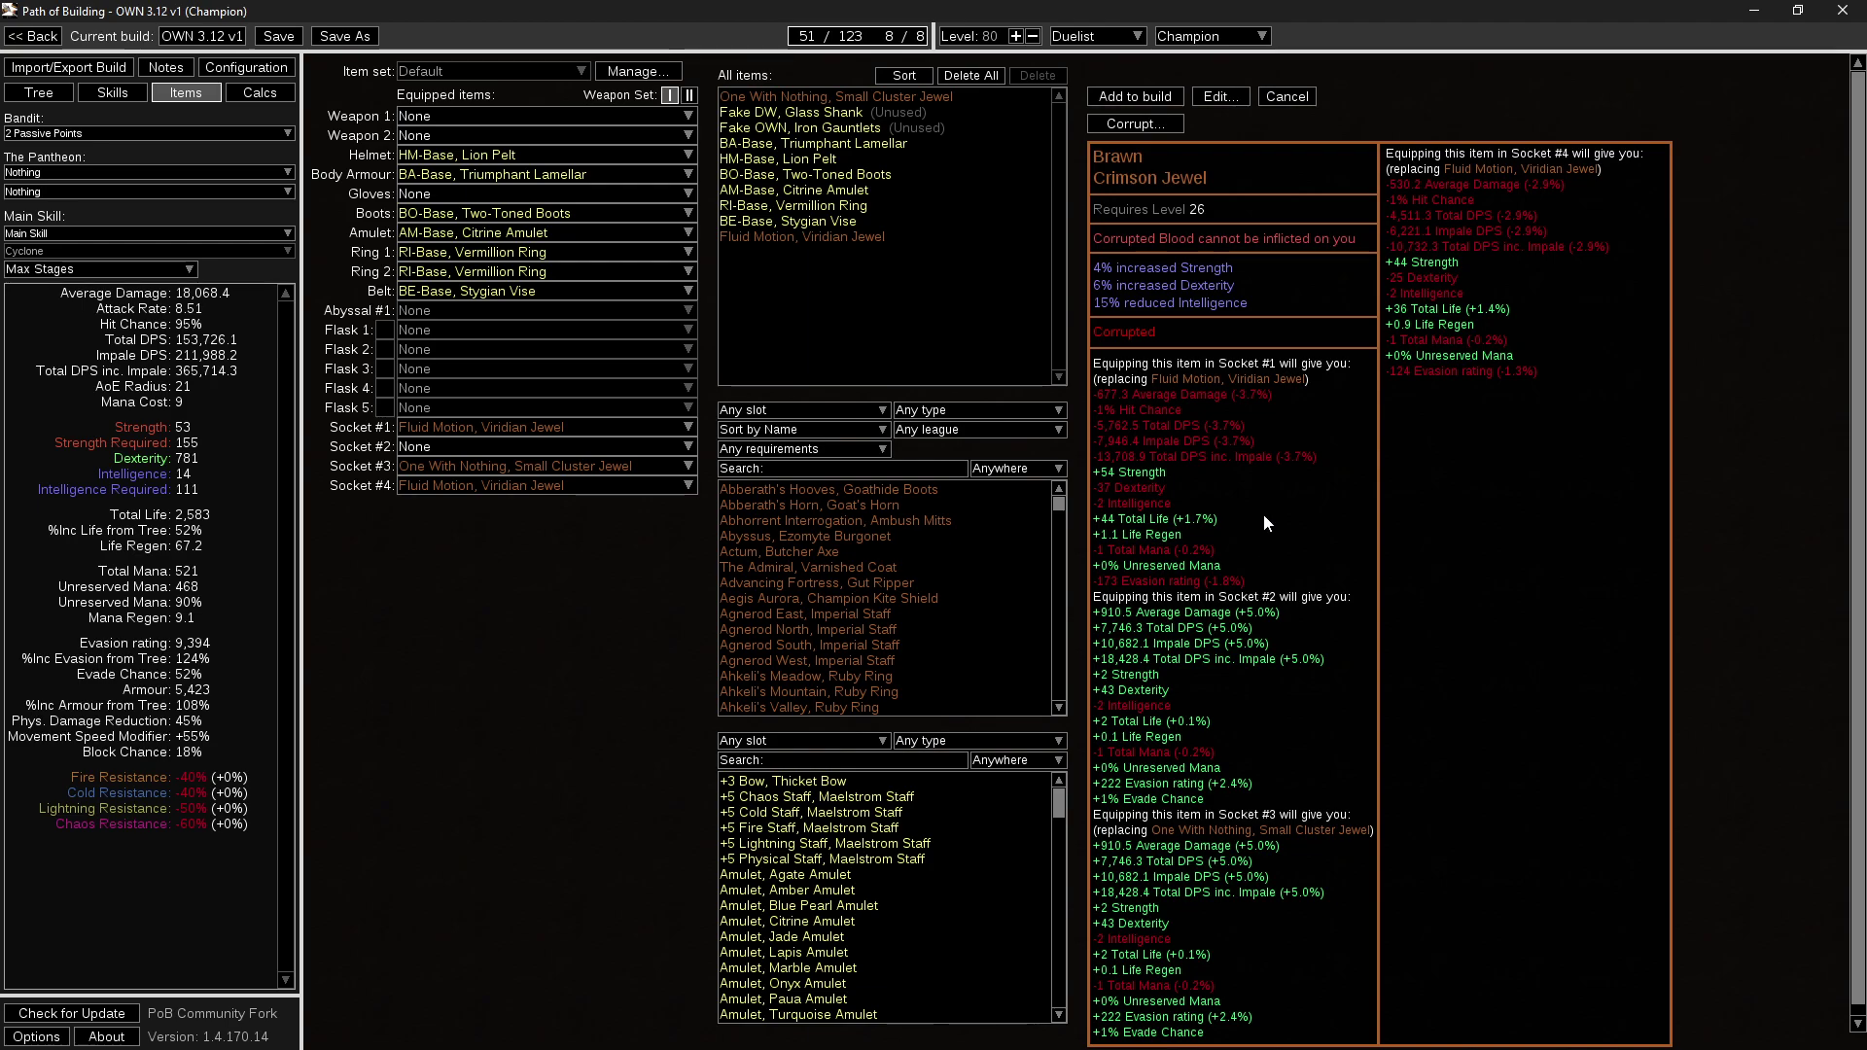
Edit the Brawn jewel's text to 5% increased Strength, 6% increased Dexterity and 12% reduced Intelligence, and save it.
left_click(1221, 95)
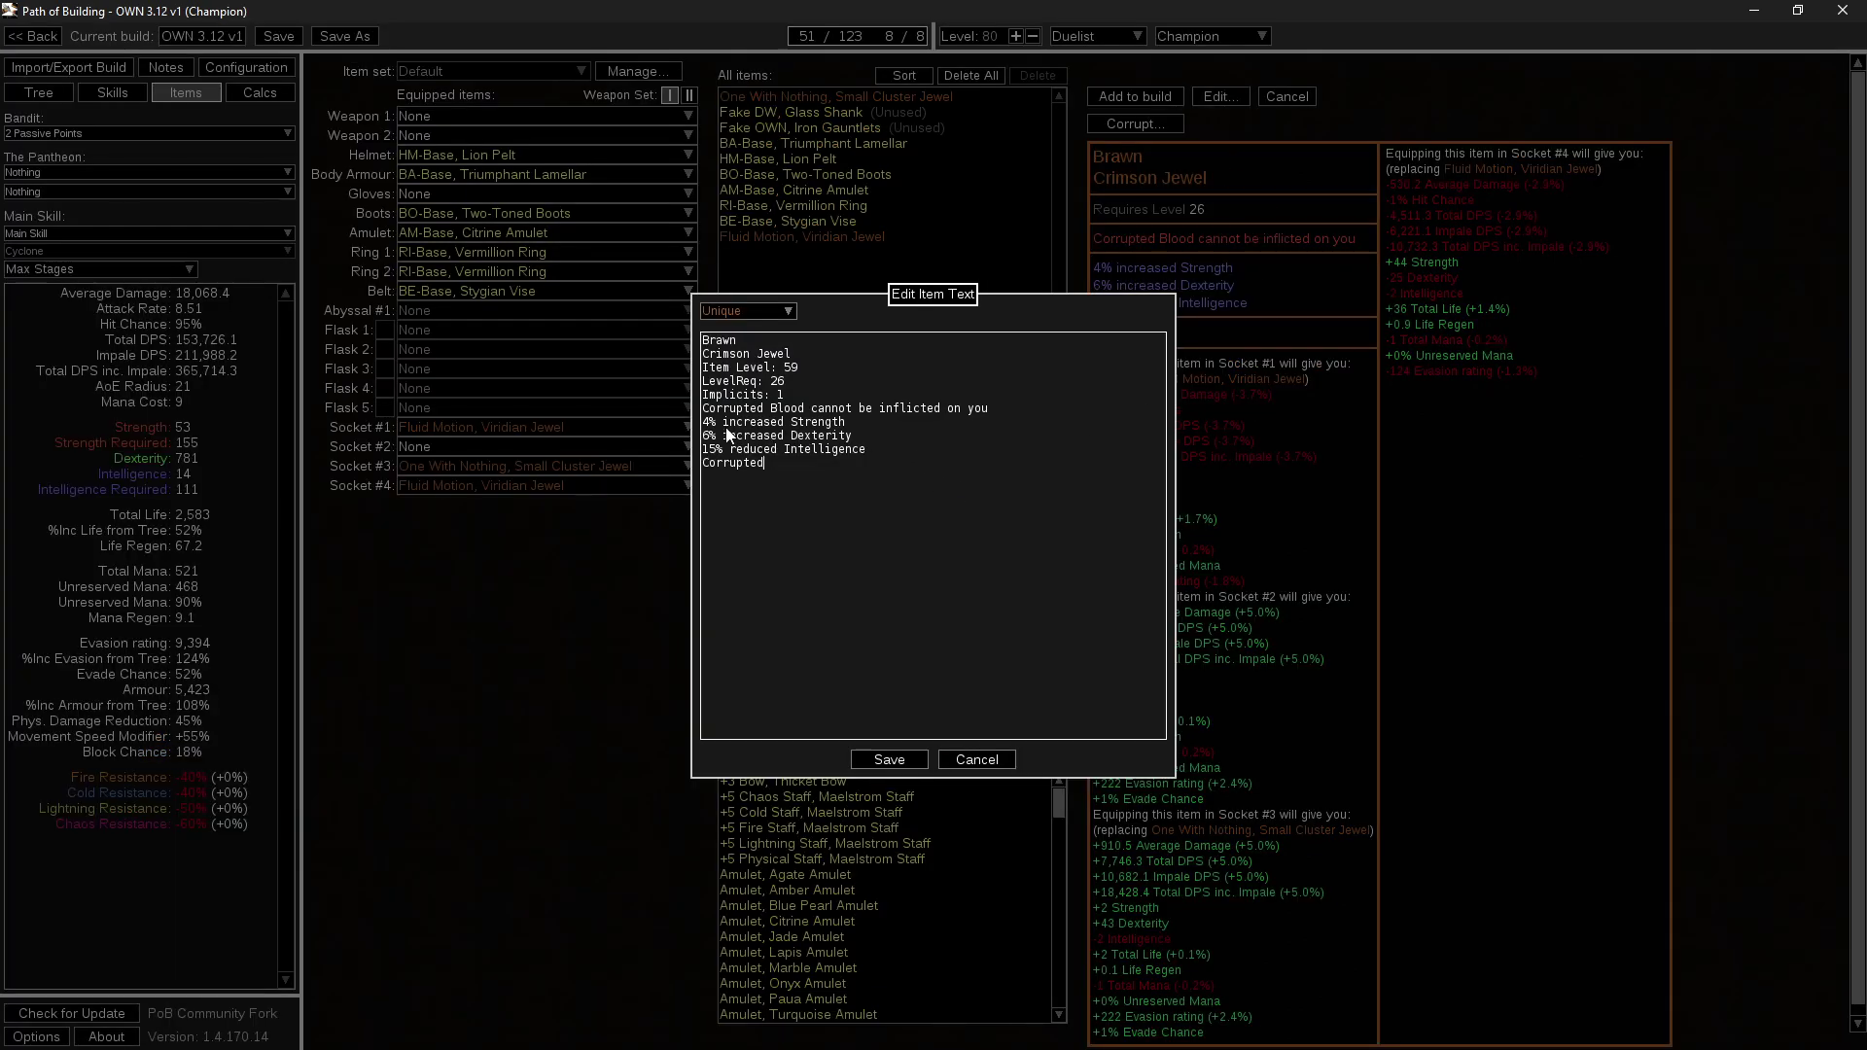
key("BackSpace")
type("6")
key("BackSpace")
type("0")
left_click(711, 423)
key("BackSpace")
type("5")
left_click(716, 449)
key("BackSpace")
type("2")
left_click(889, 759)
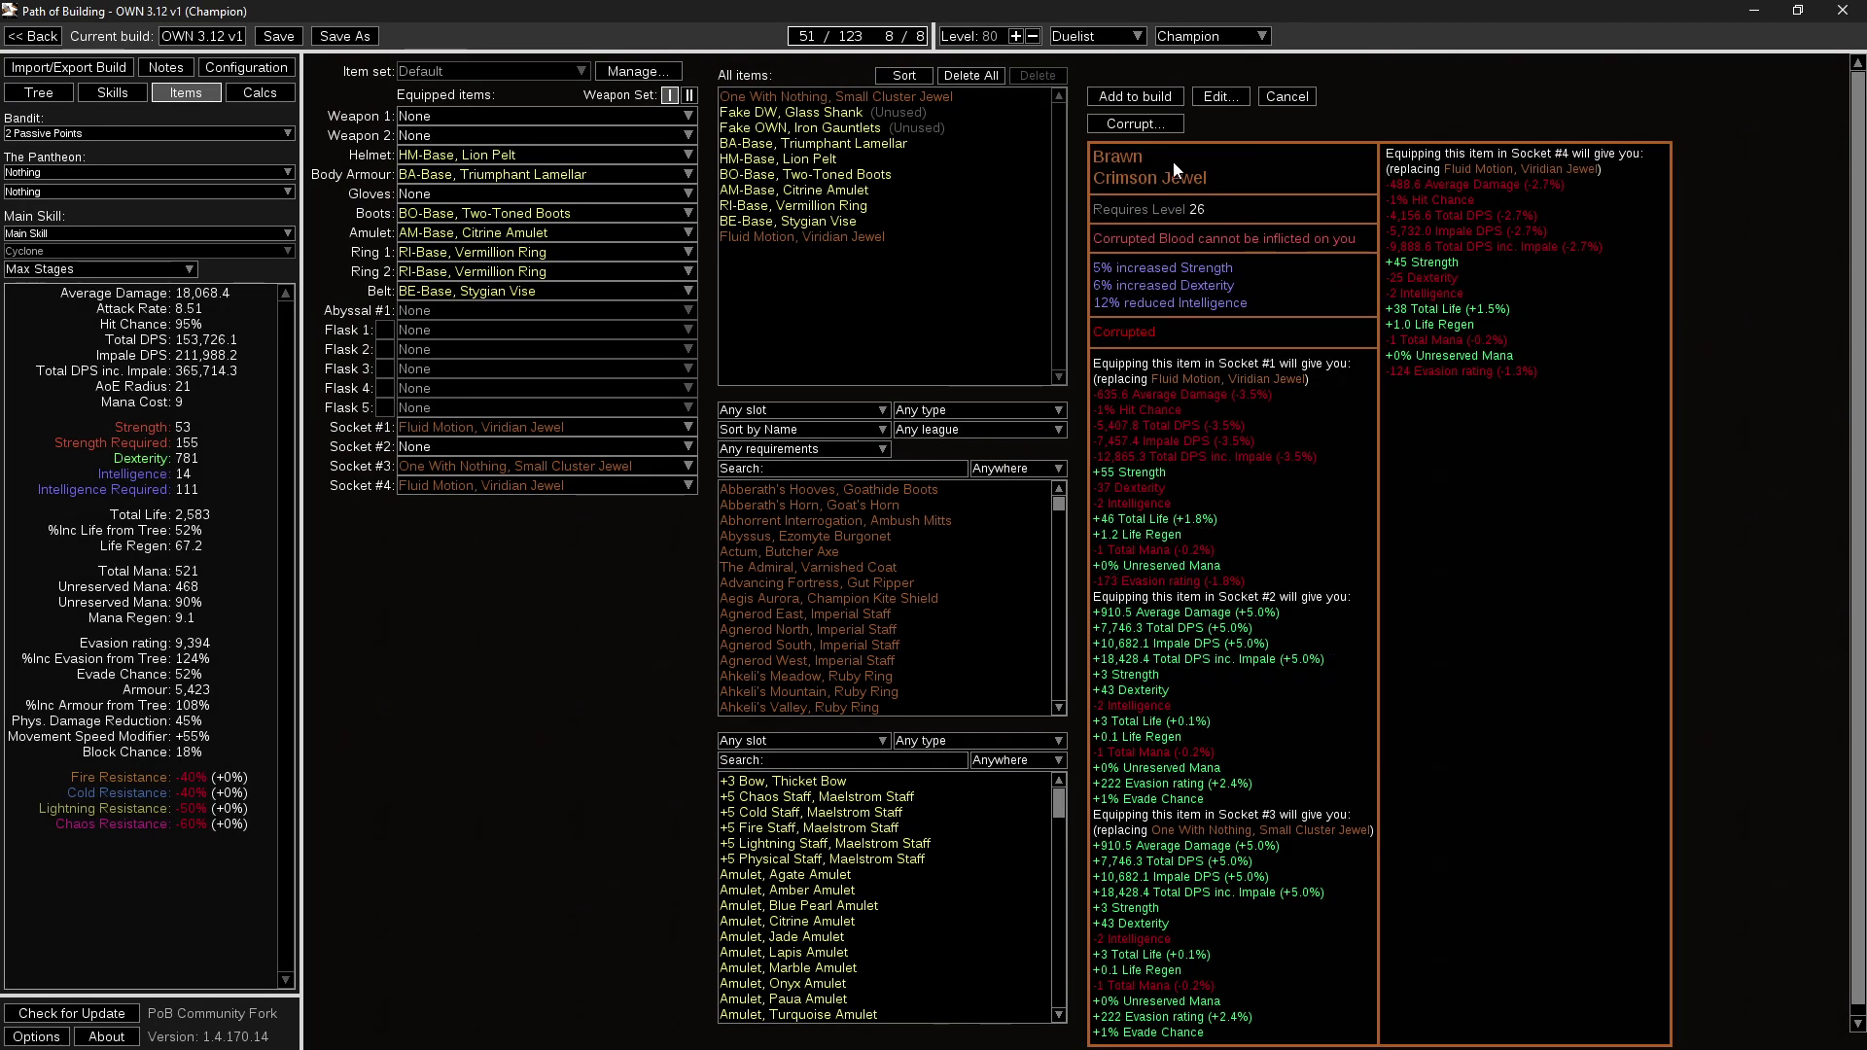
Add the edited Brawn Crimson Jewel to the build and equip it in Socket #2.
left_click(1133, 96)
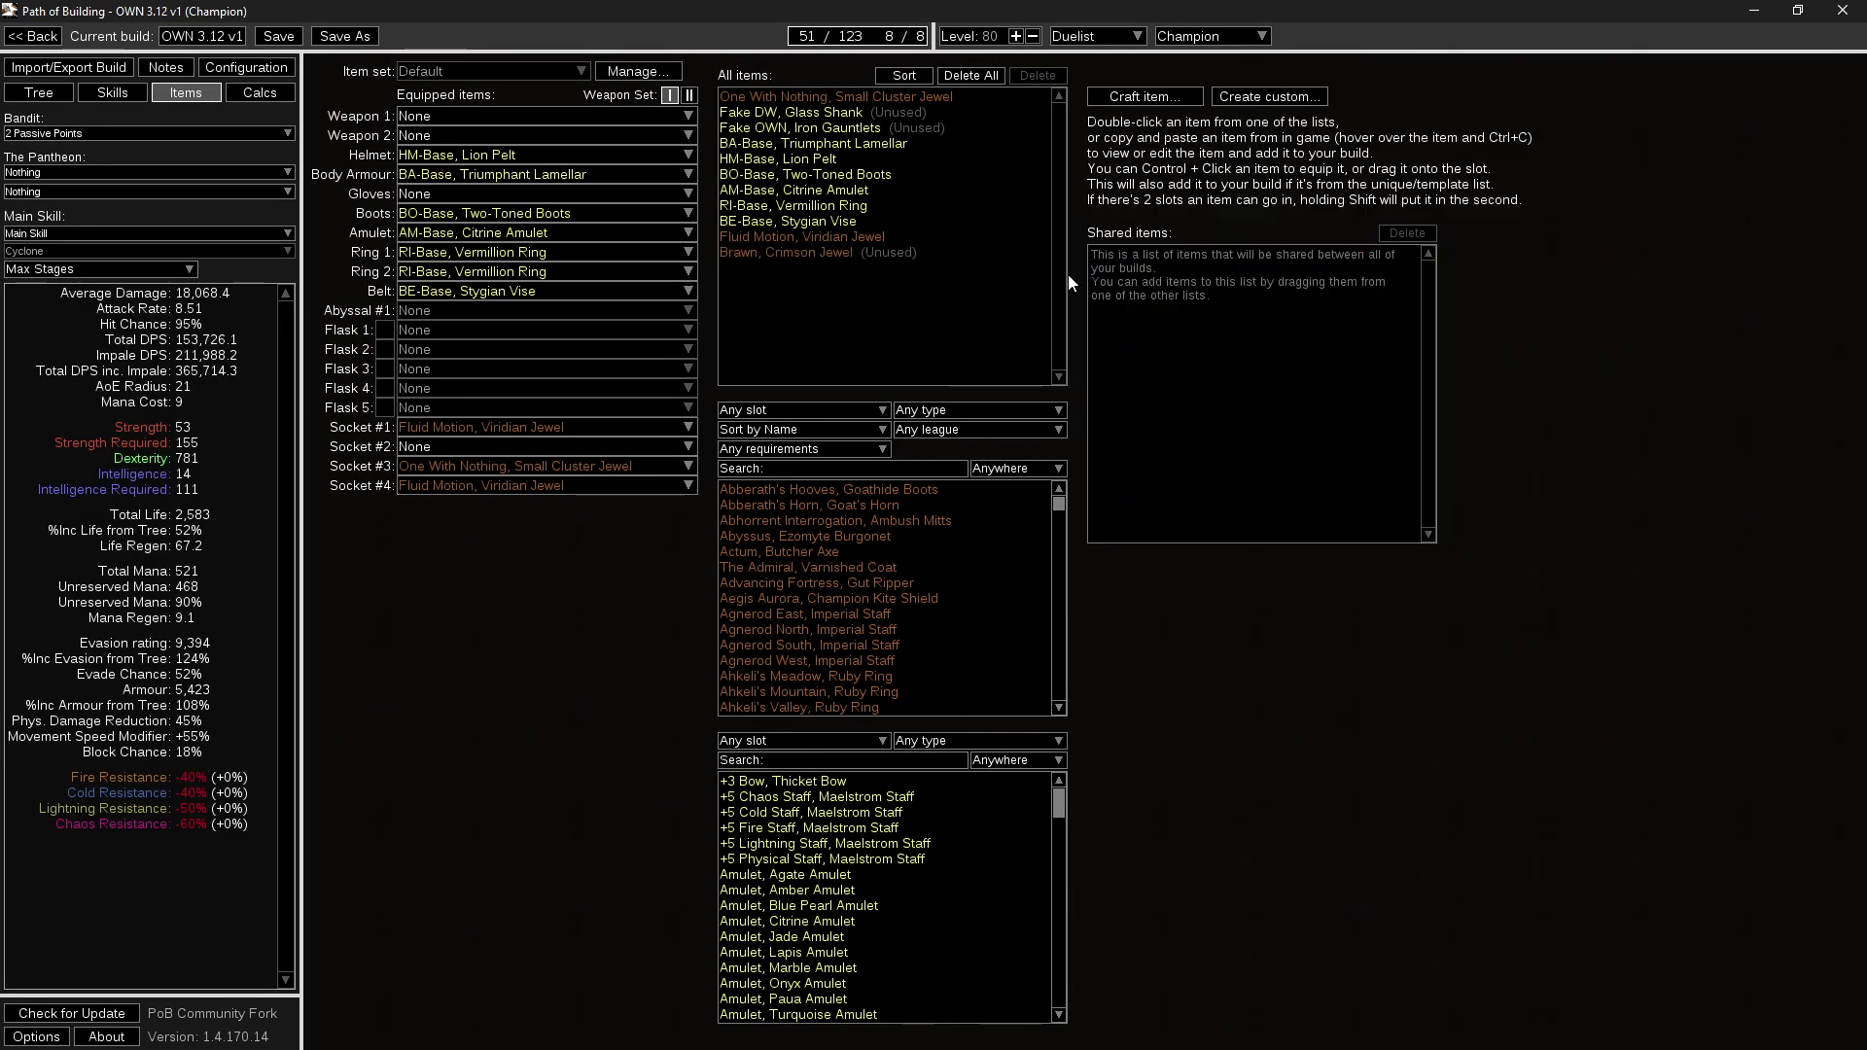
left_click(425, 449)
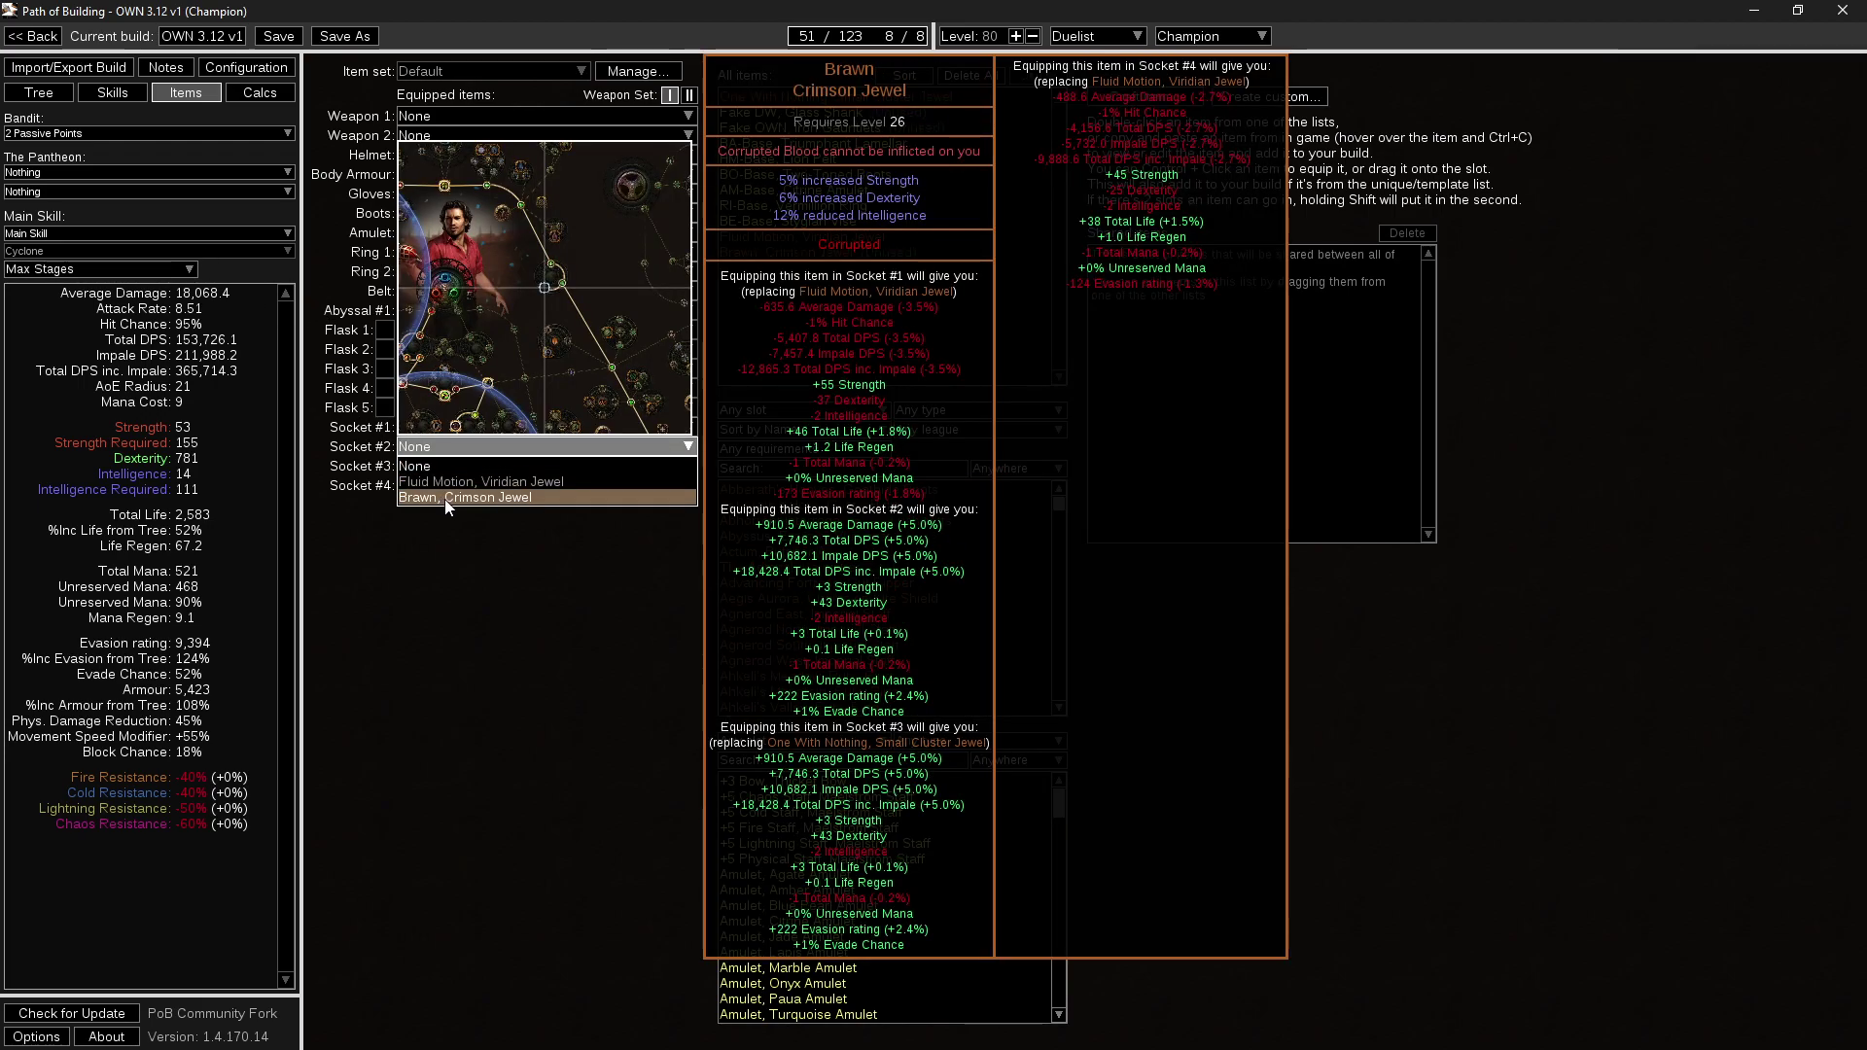
left_click(446, 497)
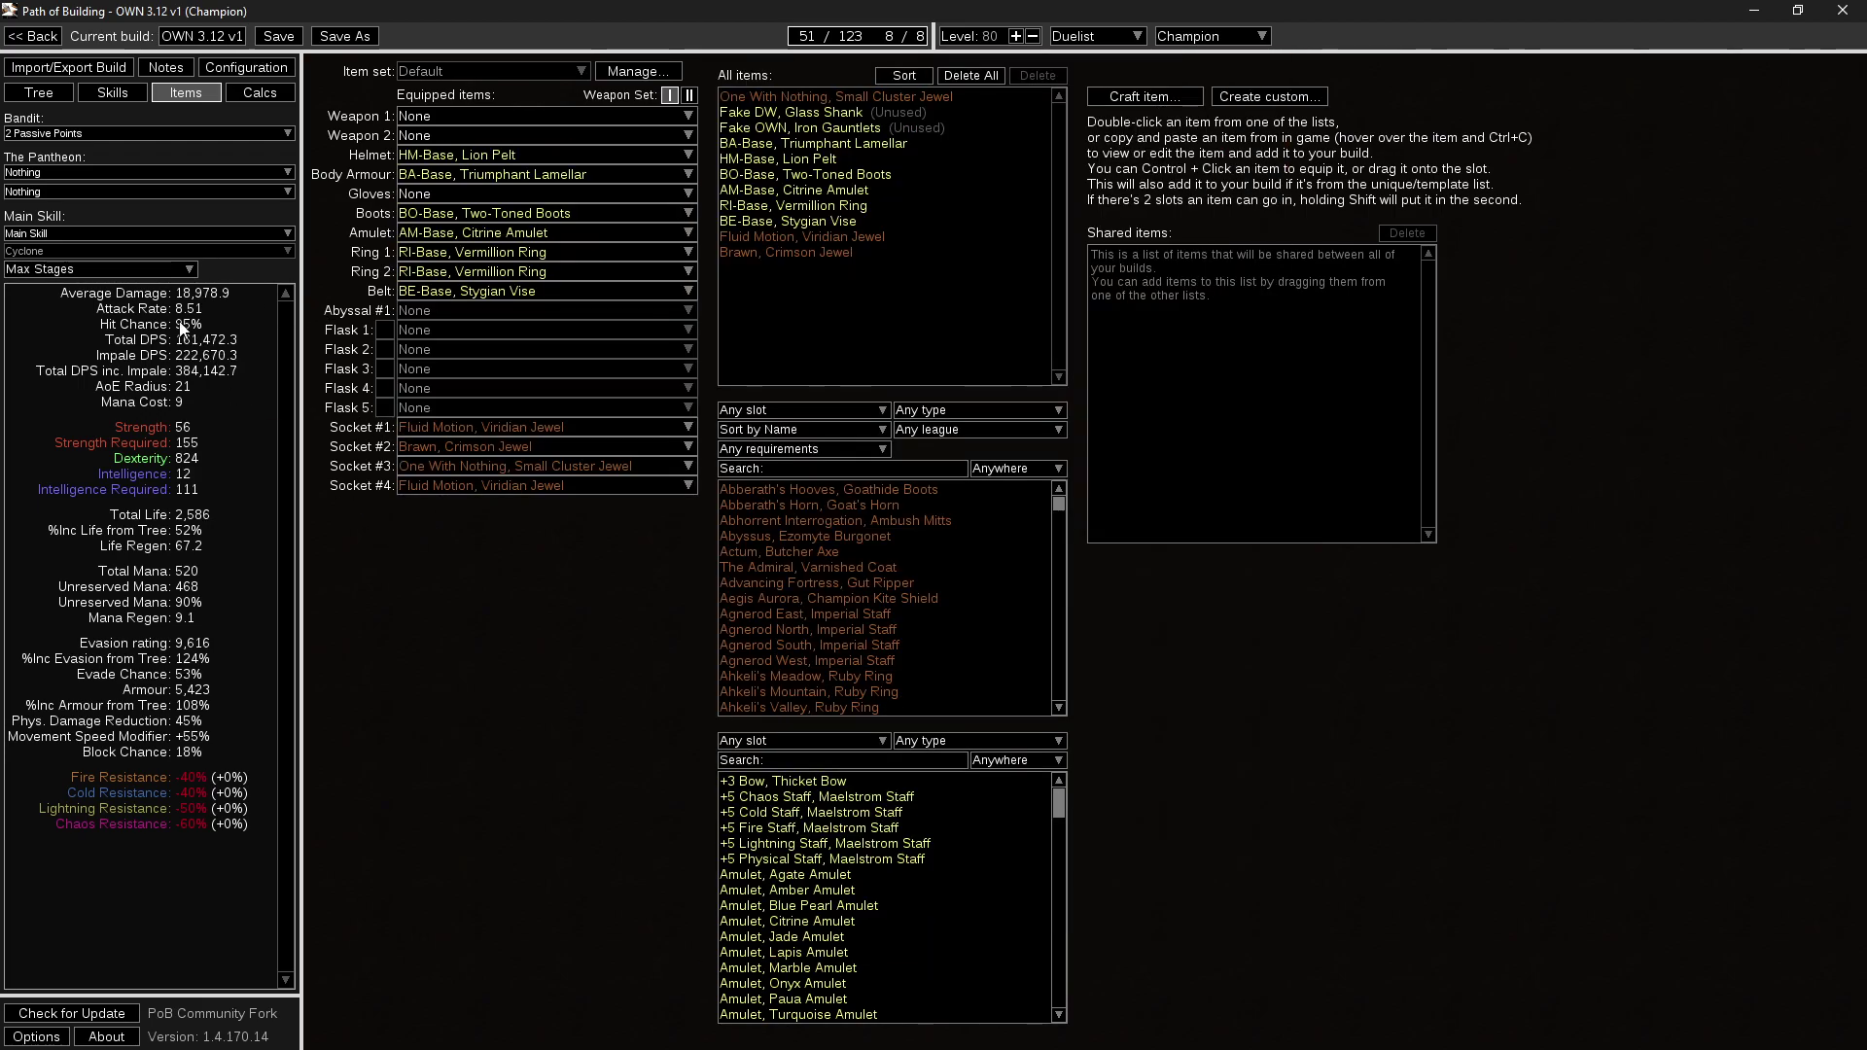
Return to the passive tree and examine the allocated routes around both Fluid Motion radii, including the Constitution node.
left_click(49, 91)
left_click_drag(815, 630, 921, 600)
left_click_drag(1063, 551, 1029, 578)
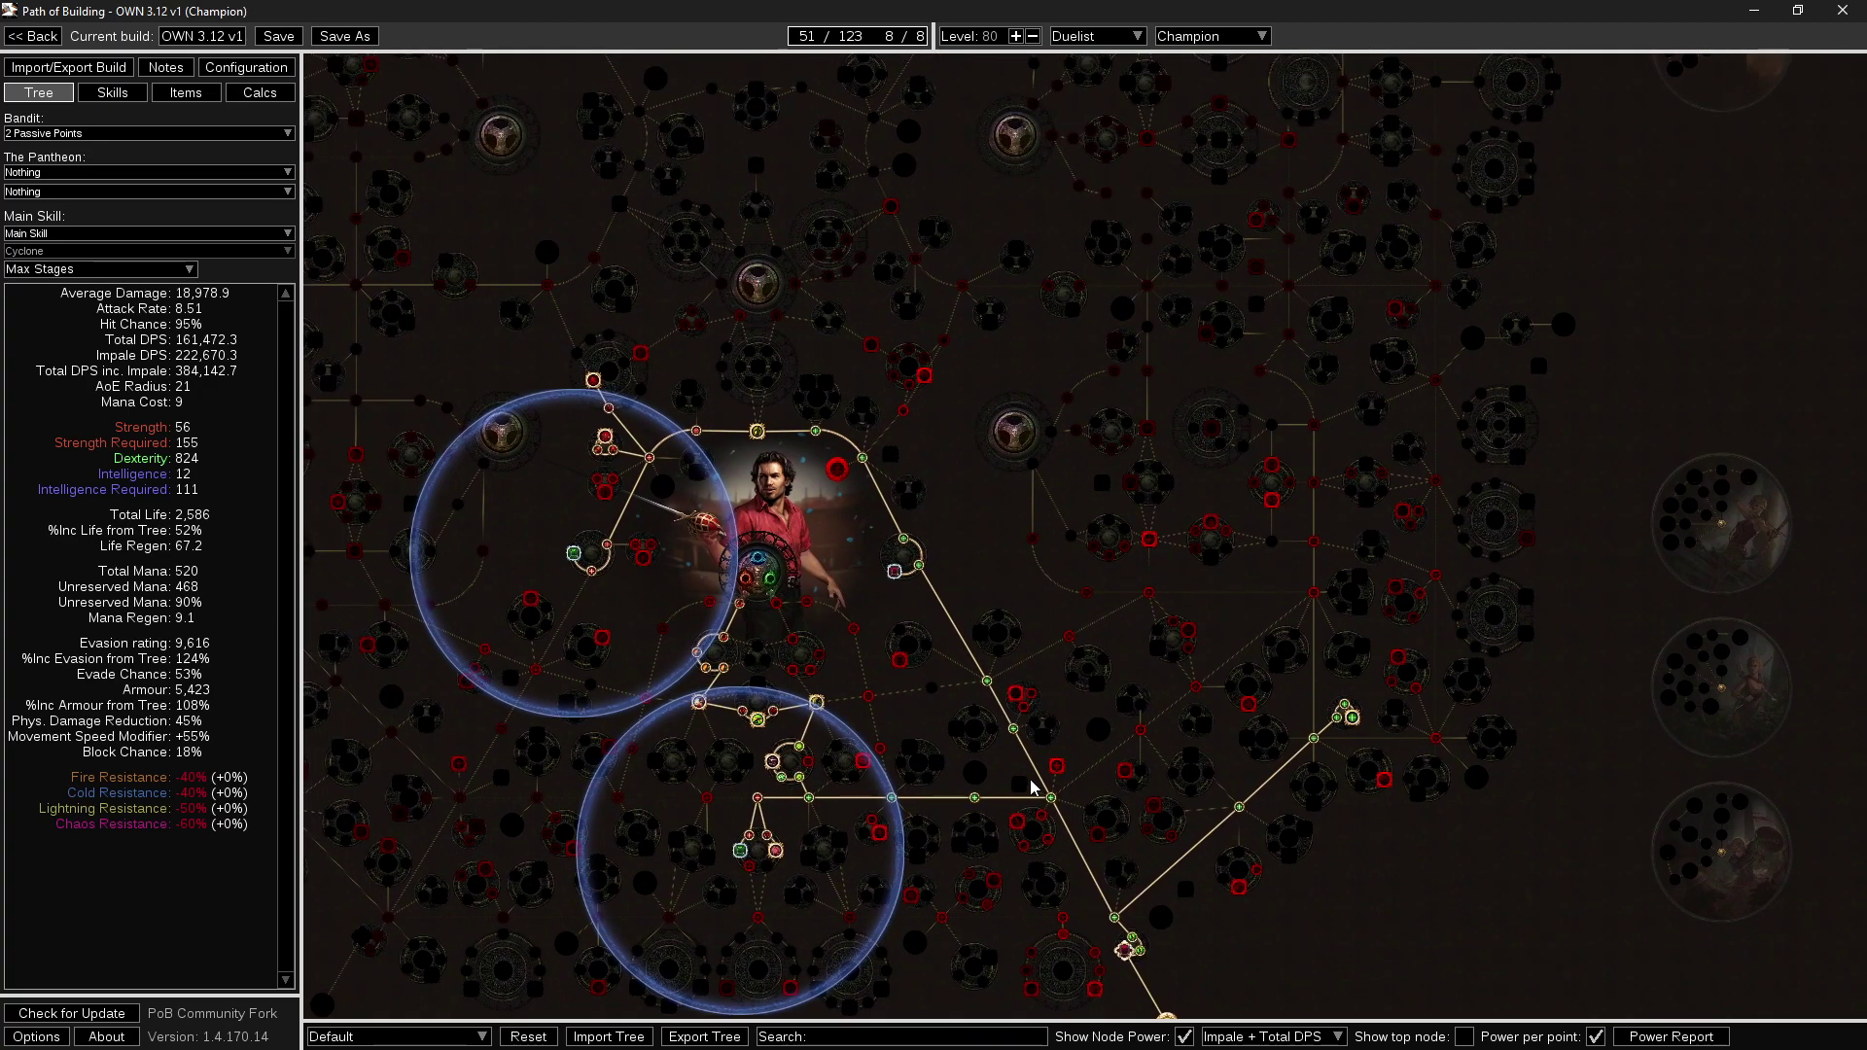
left_click_drag(852, 498, 989, 454)
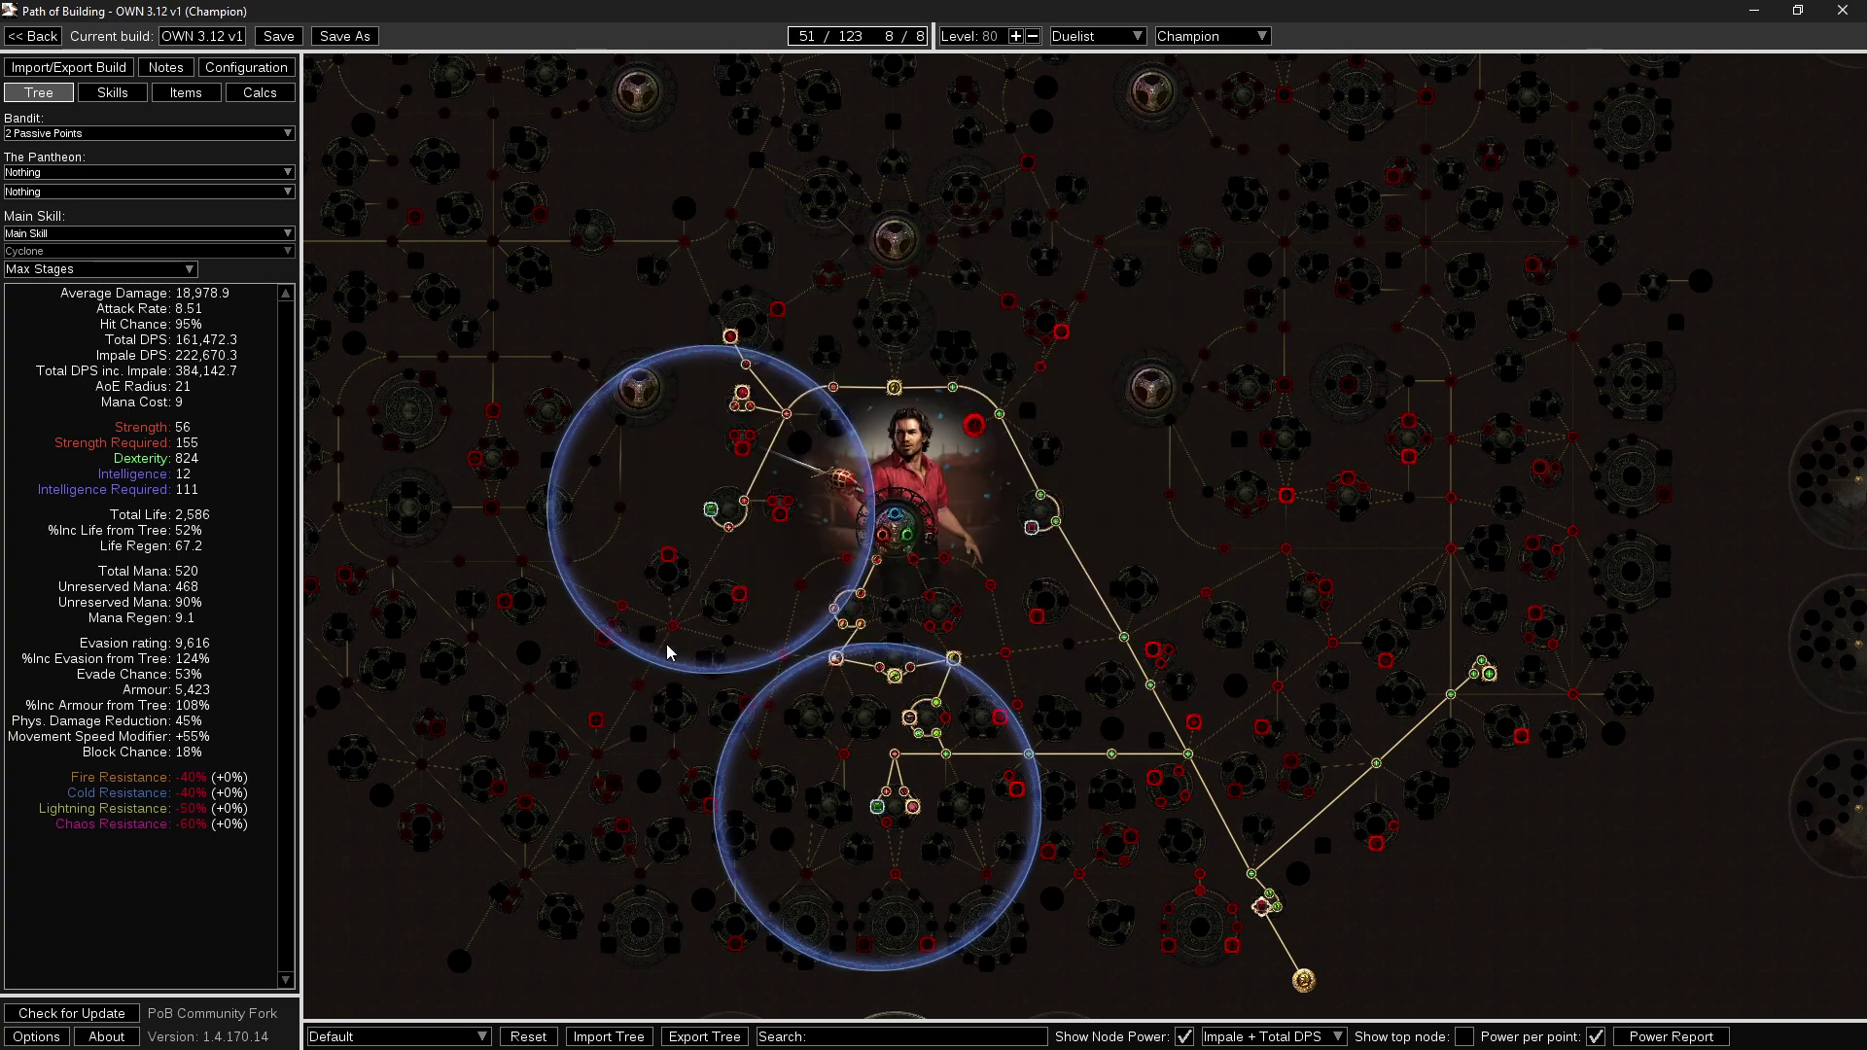
left_click_drag(609, 738, 692, 694)
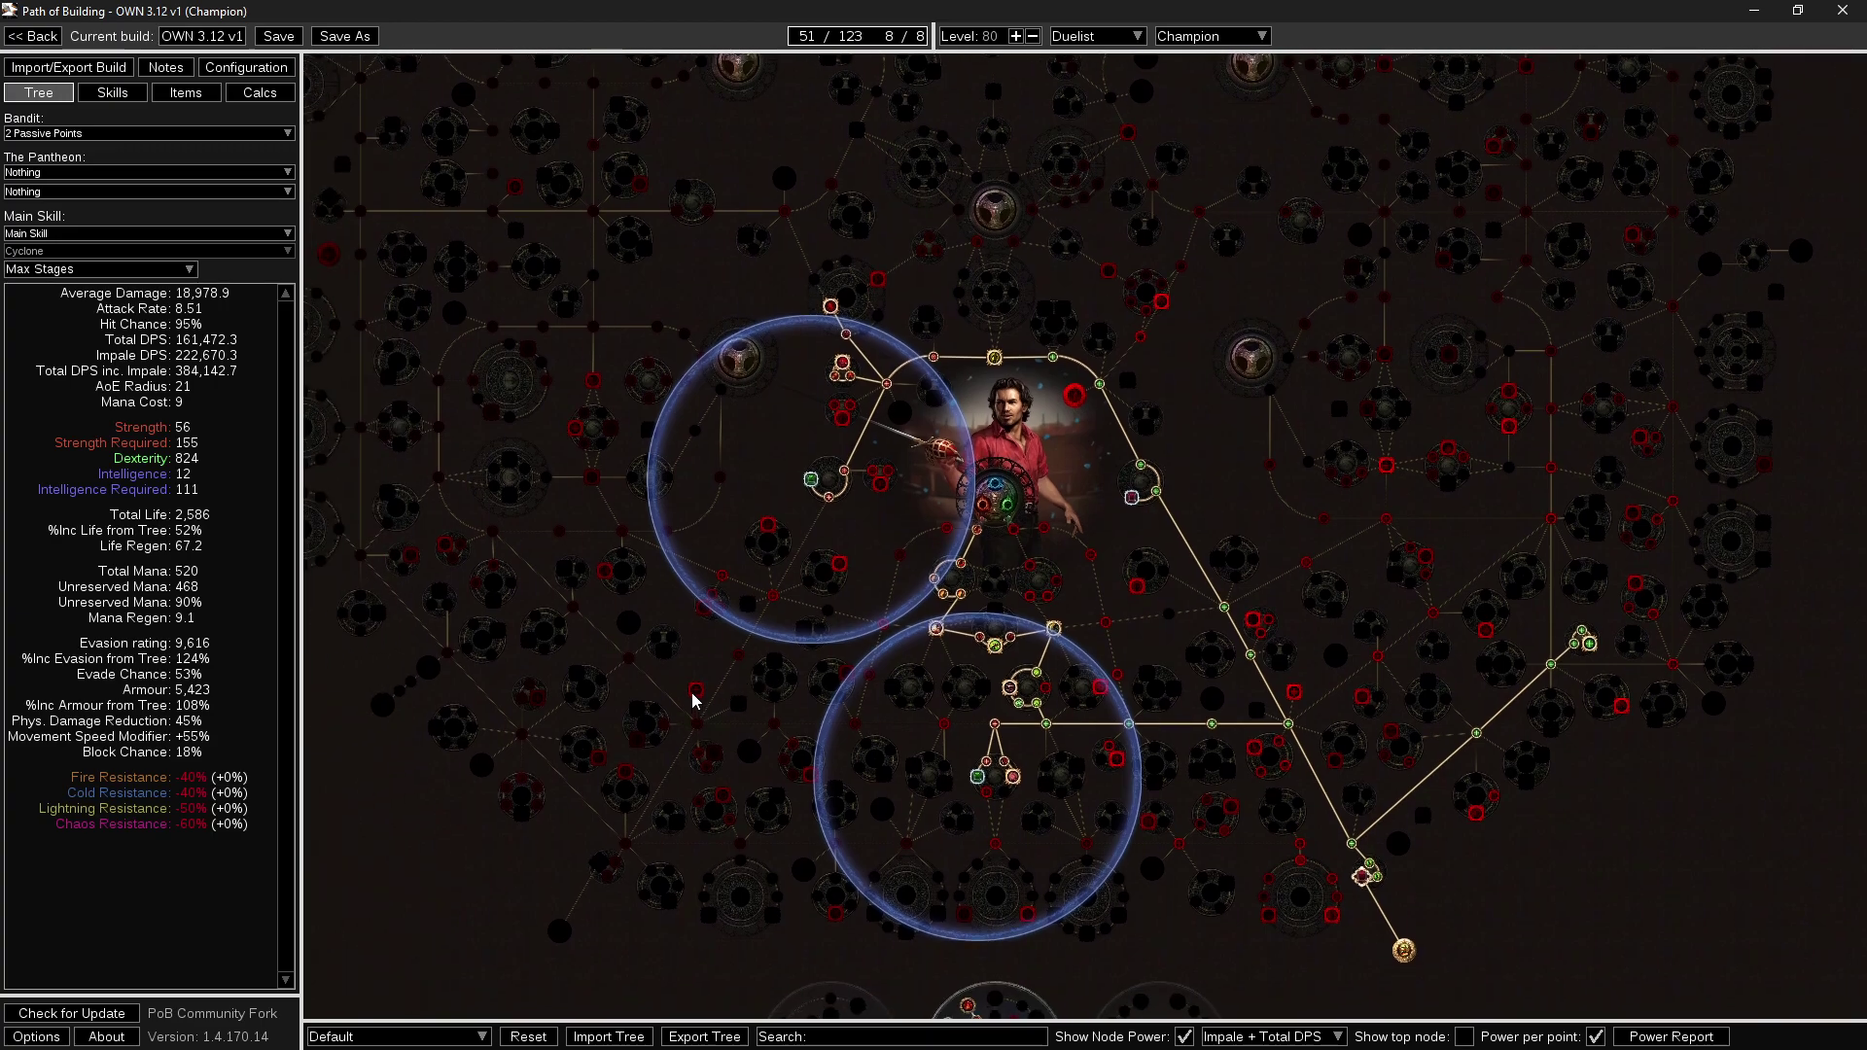
left_click_drag(650, 830, 635, 715)
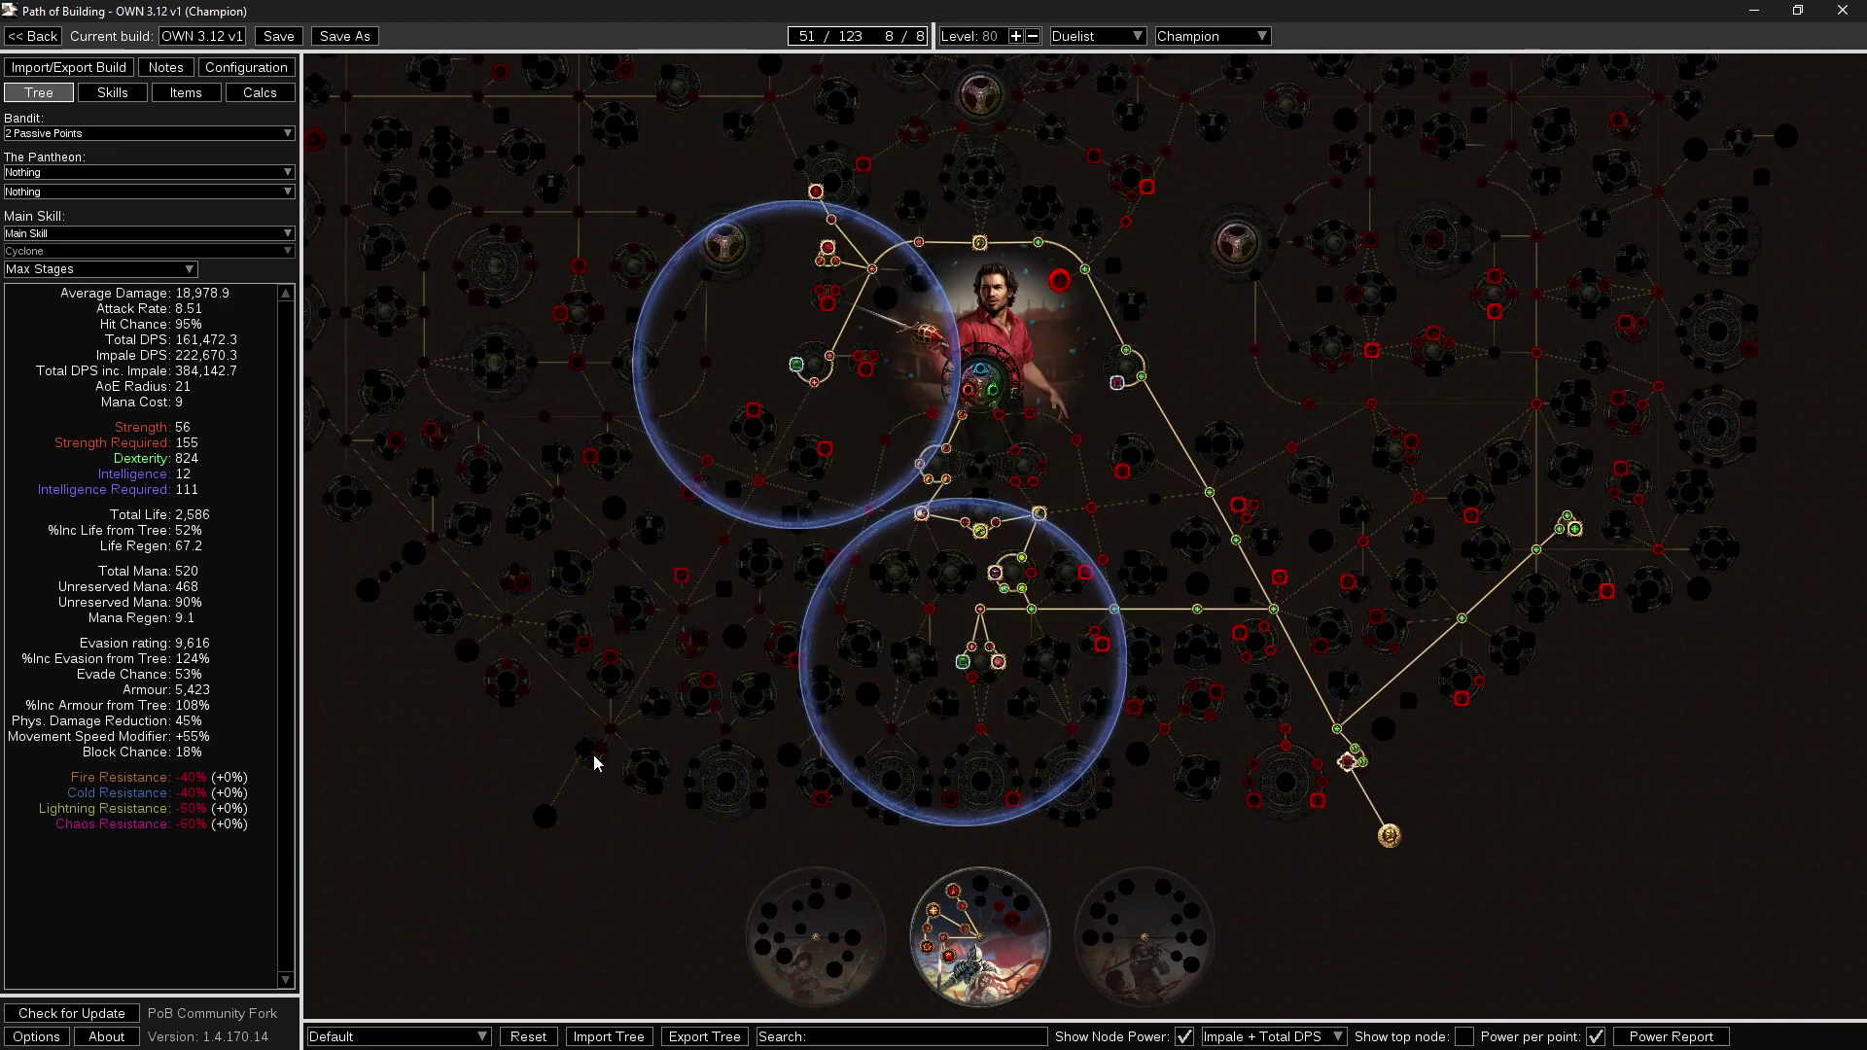
left_click_drag(674, 809, 575, 884)
left_click_drag(696, 730, 681, 955)
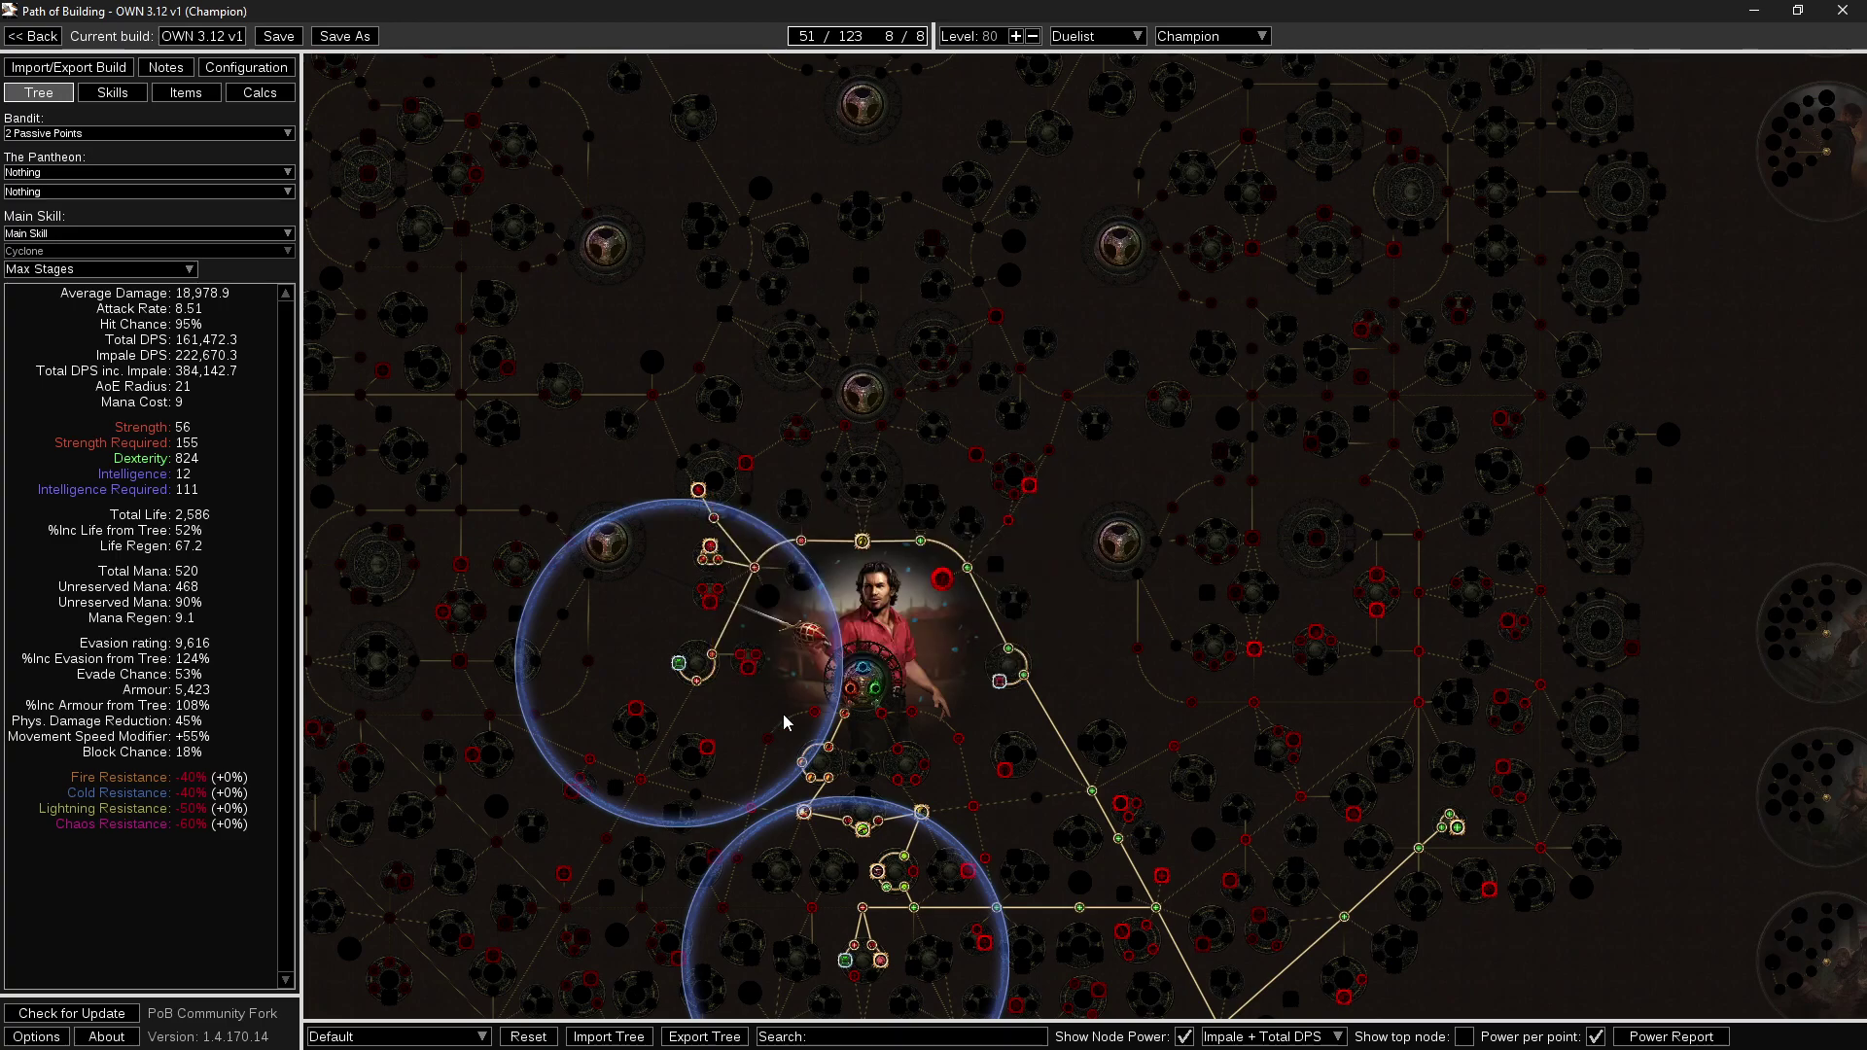
left_click_drag(779, 716, 881, 737)
mouse_move(803, 520)
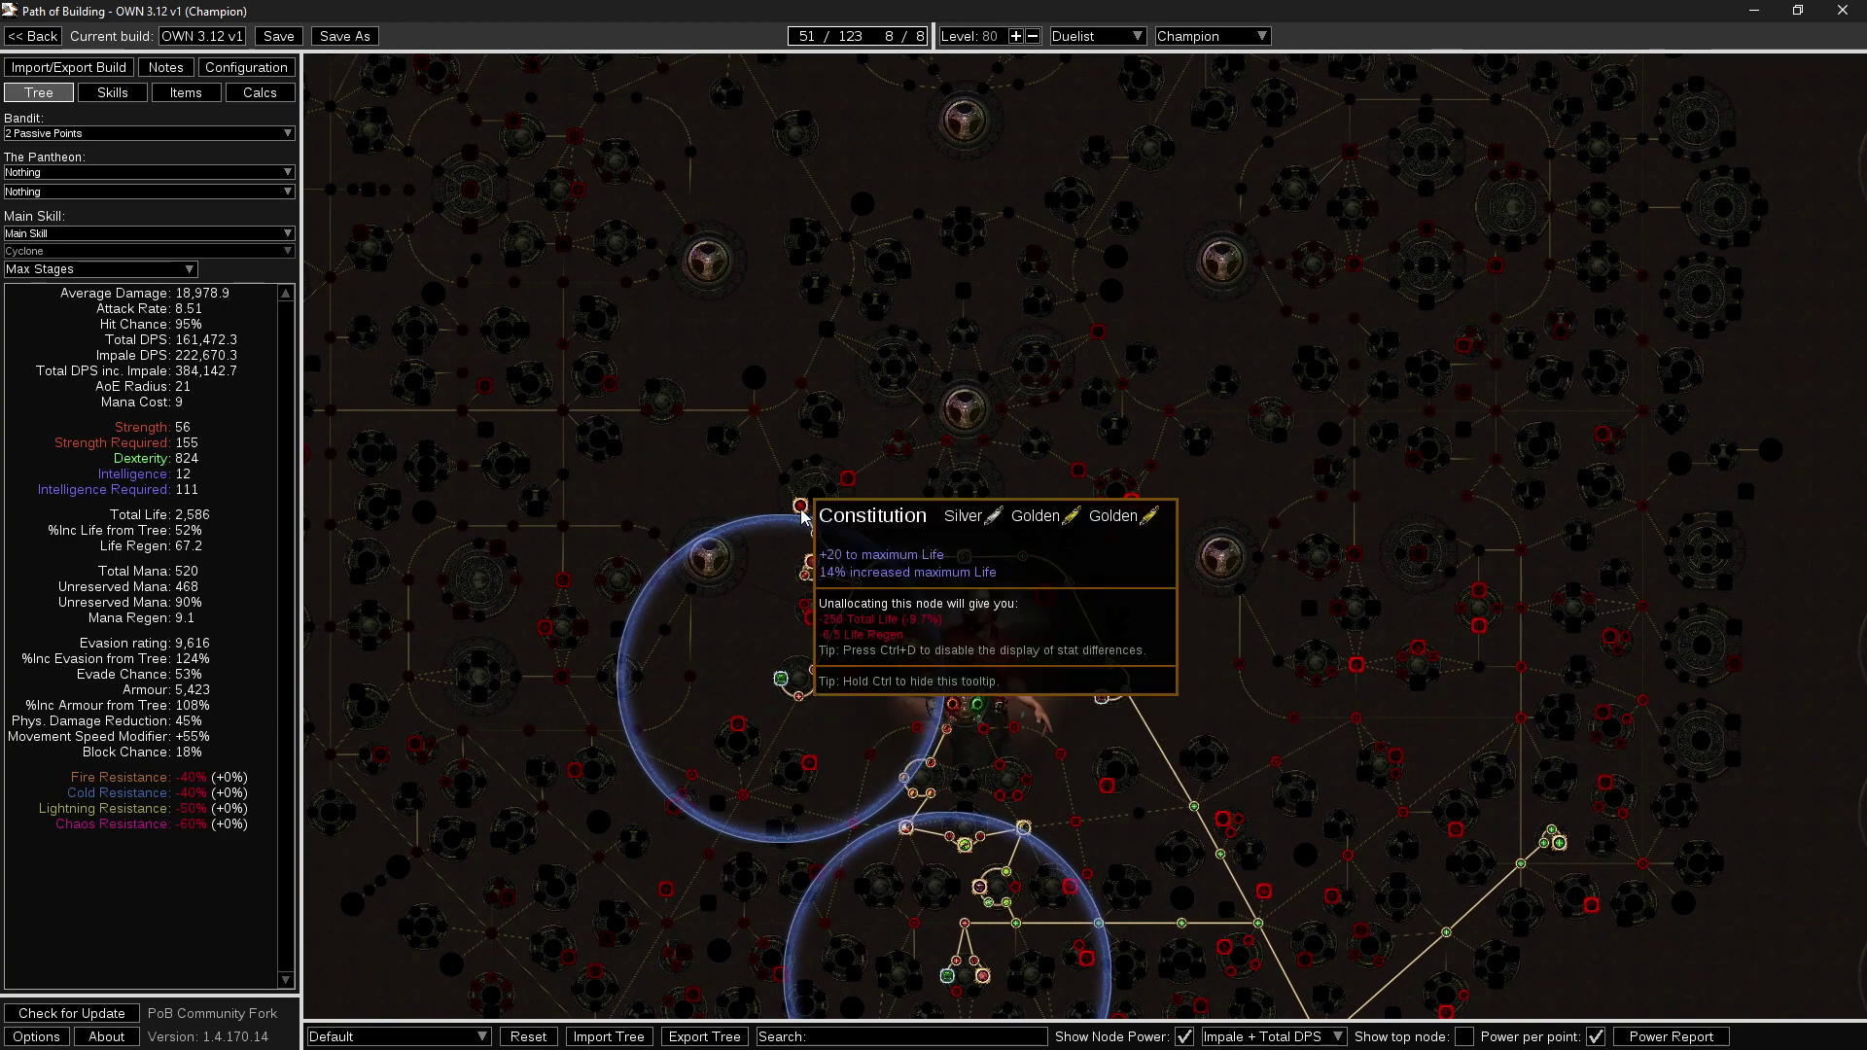
left_click_drag(875, 623, 870, 633)
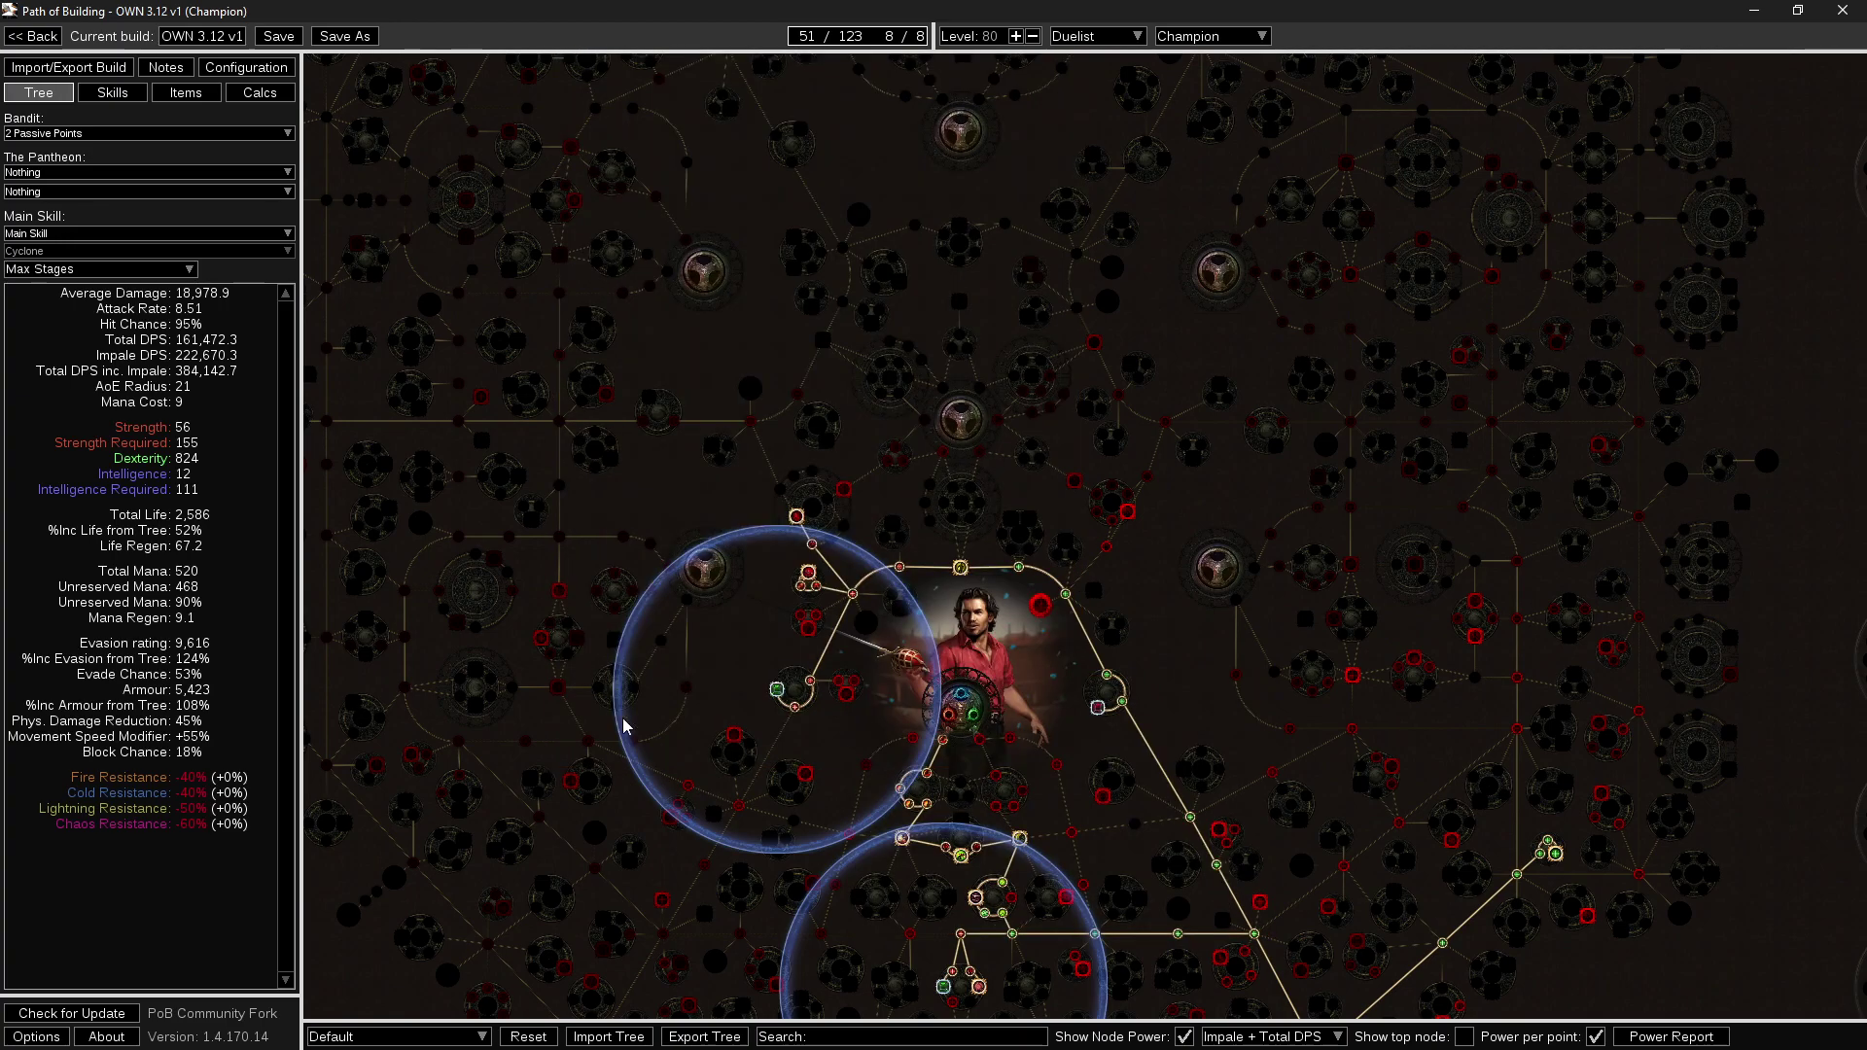
Compare Warrior's Blood and Versatility, try allocating the western path to Versatility, and remove that path again.
mouse_move(687, 794)
mouse_move(561, 694)
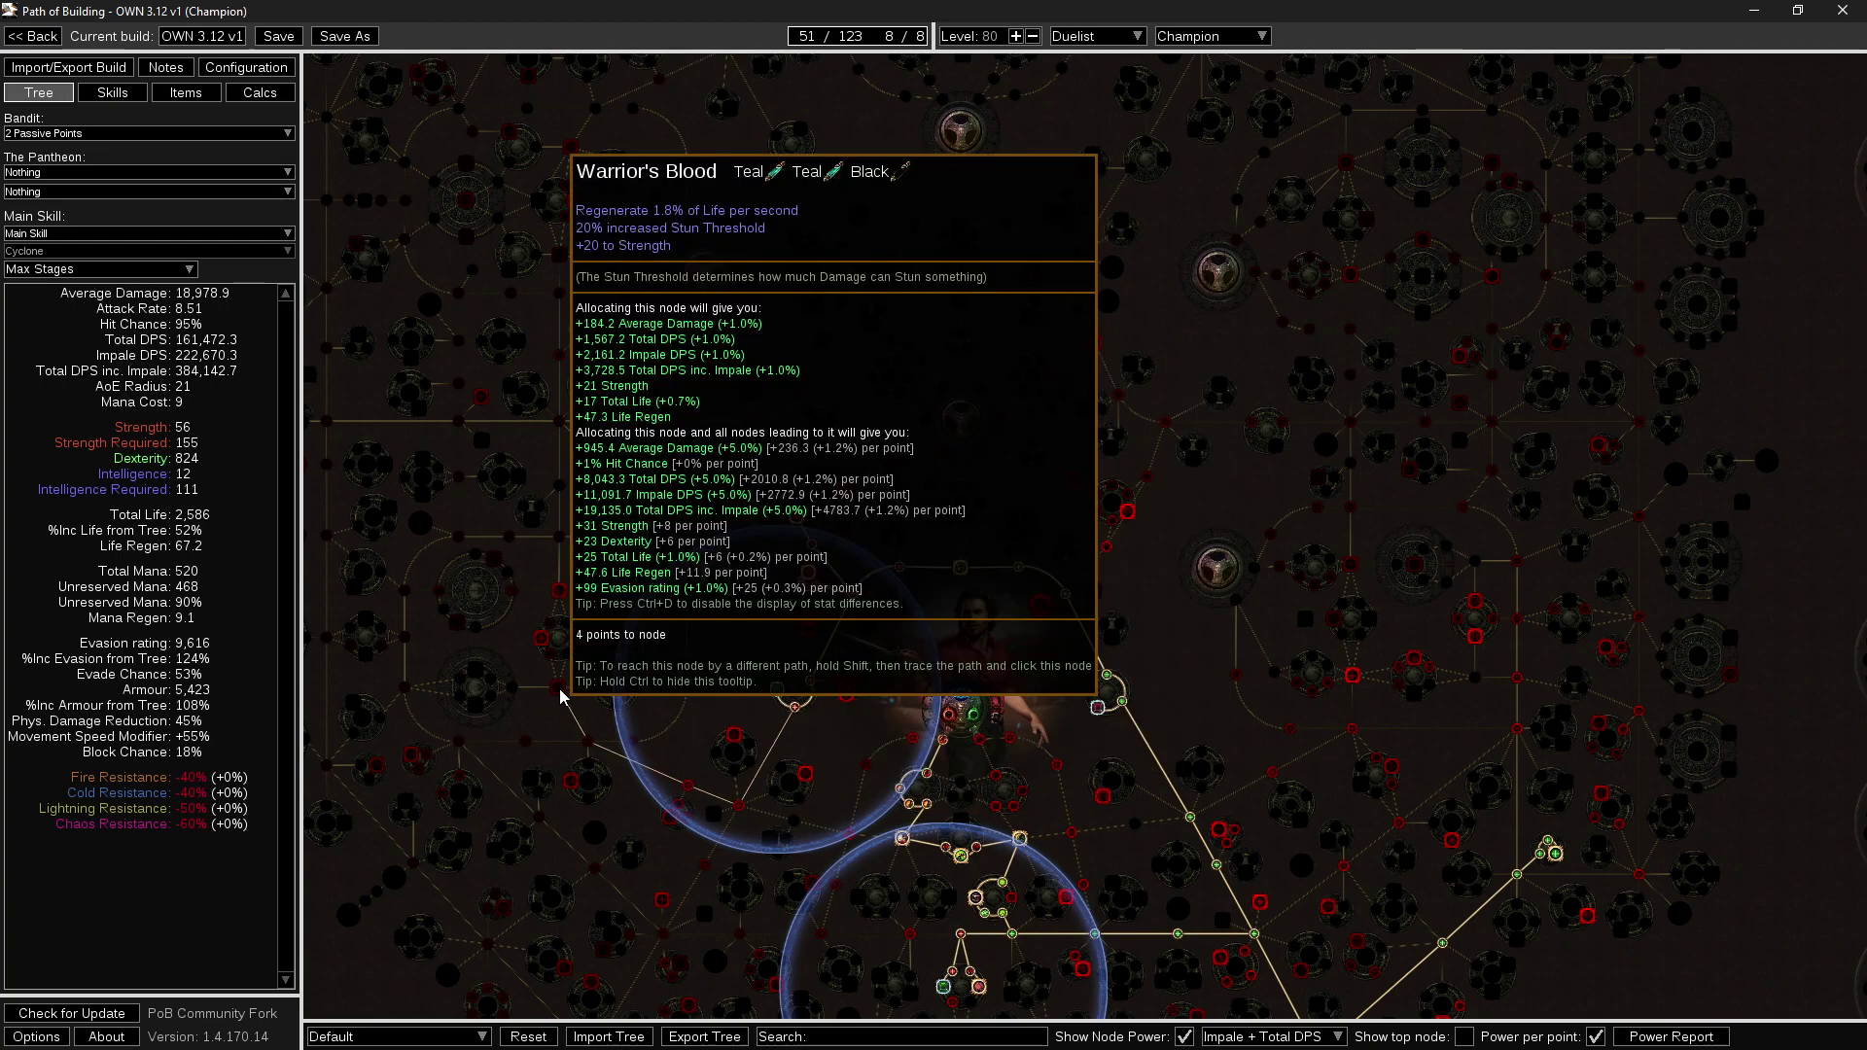
mouse_move(545, 643)
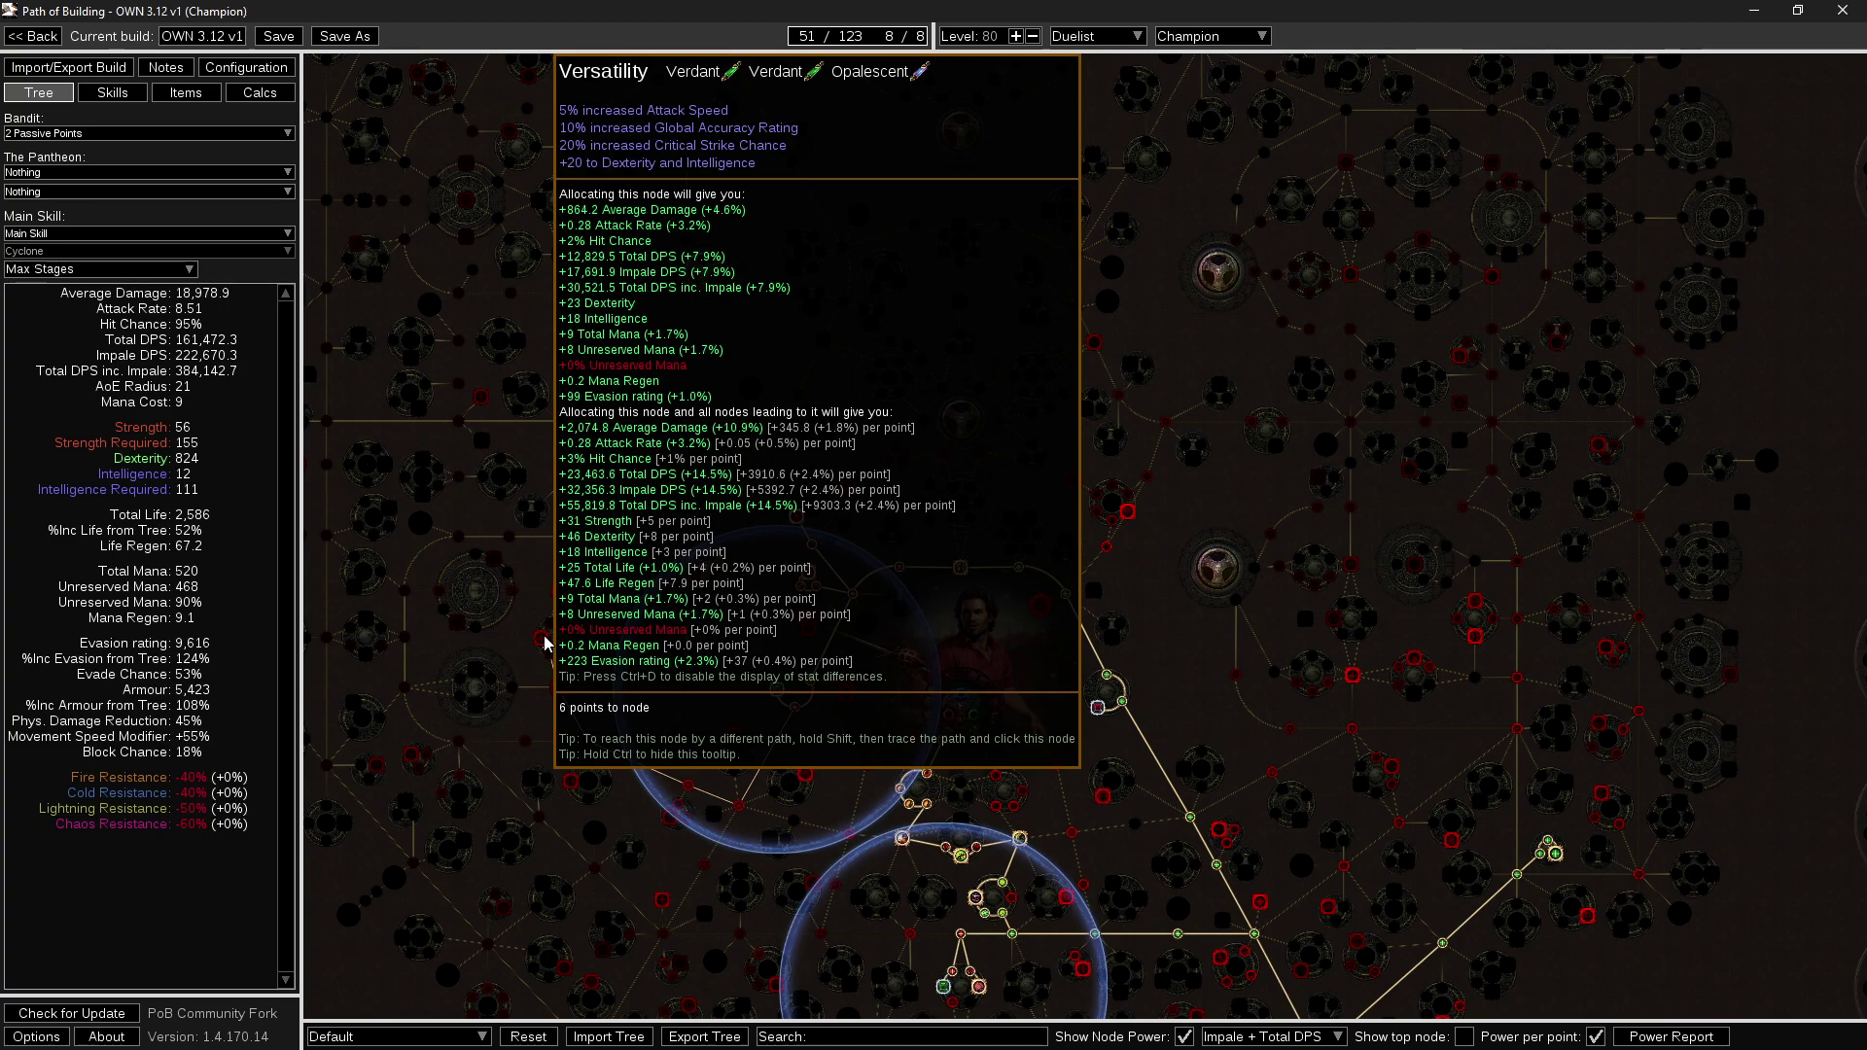
left_click(542, 639)
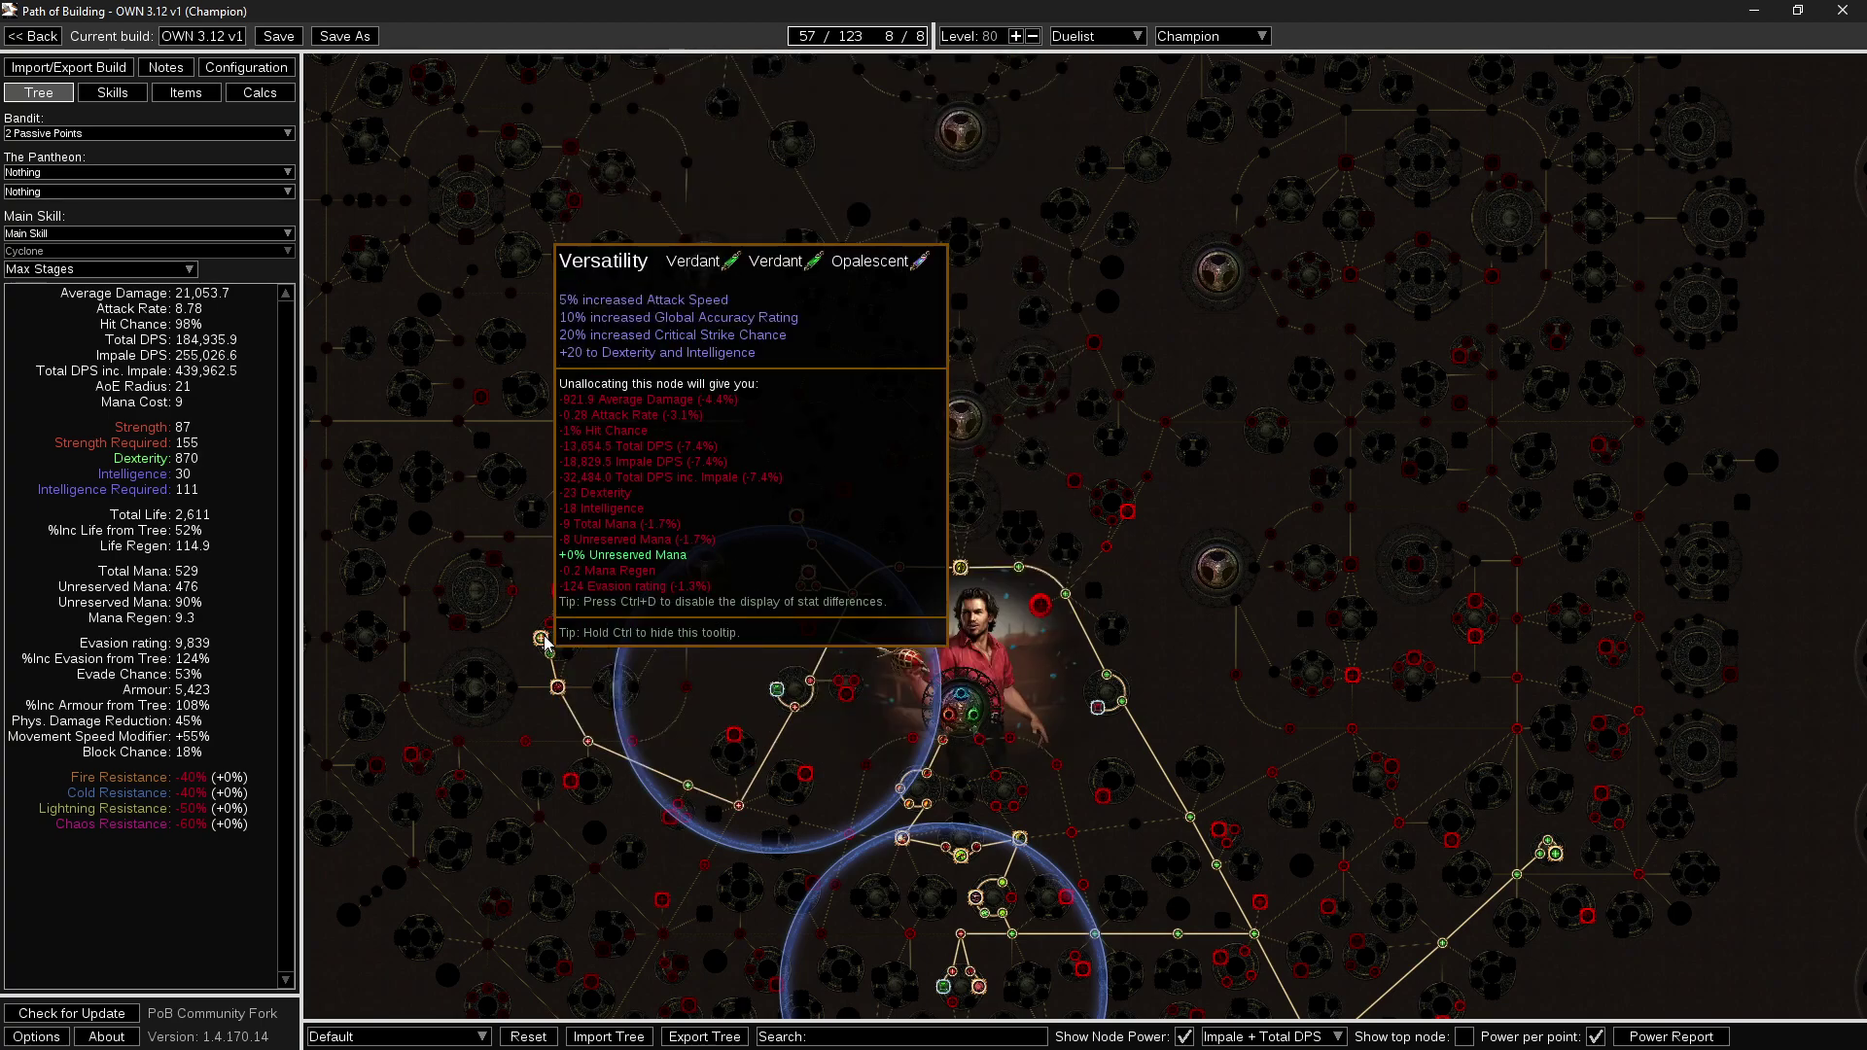
left_click(740, 806)
Try allocating Reflexes northeast of the Duelist start, and remove it with its Evasion and Accuracy node.
left_click_drag(623, 783, 529, 694)
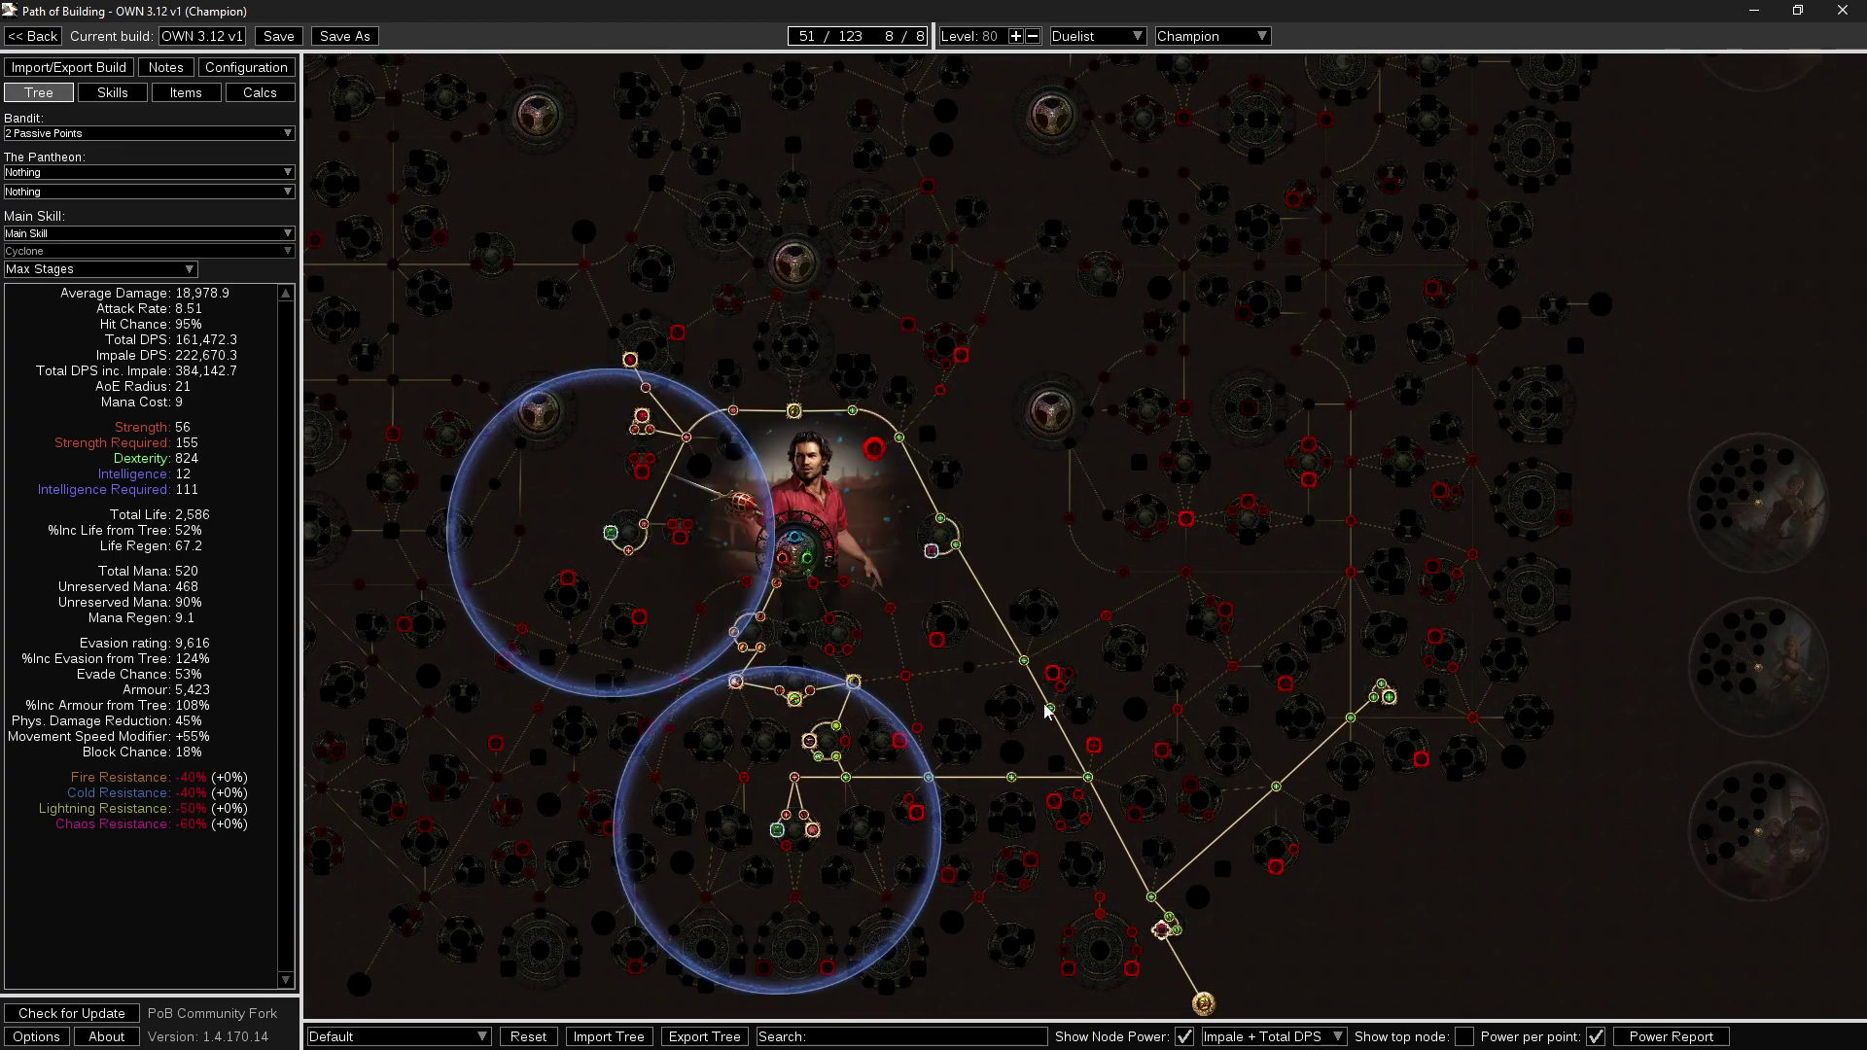
left_click_drag(973, 669, 877, 903)
mouse_move(894, 542)
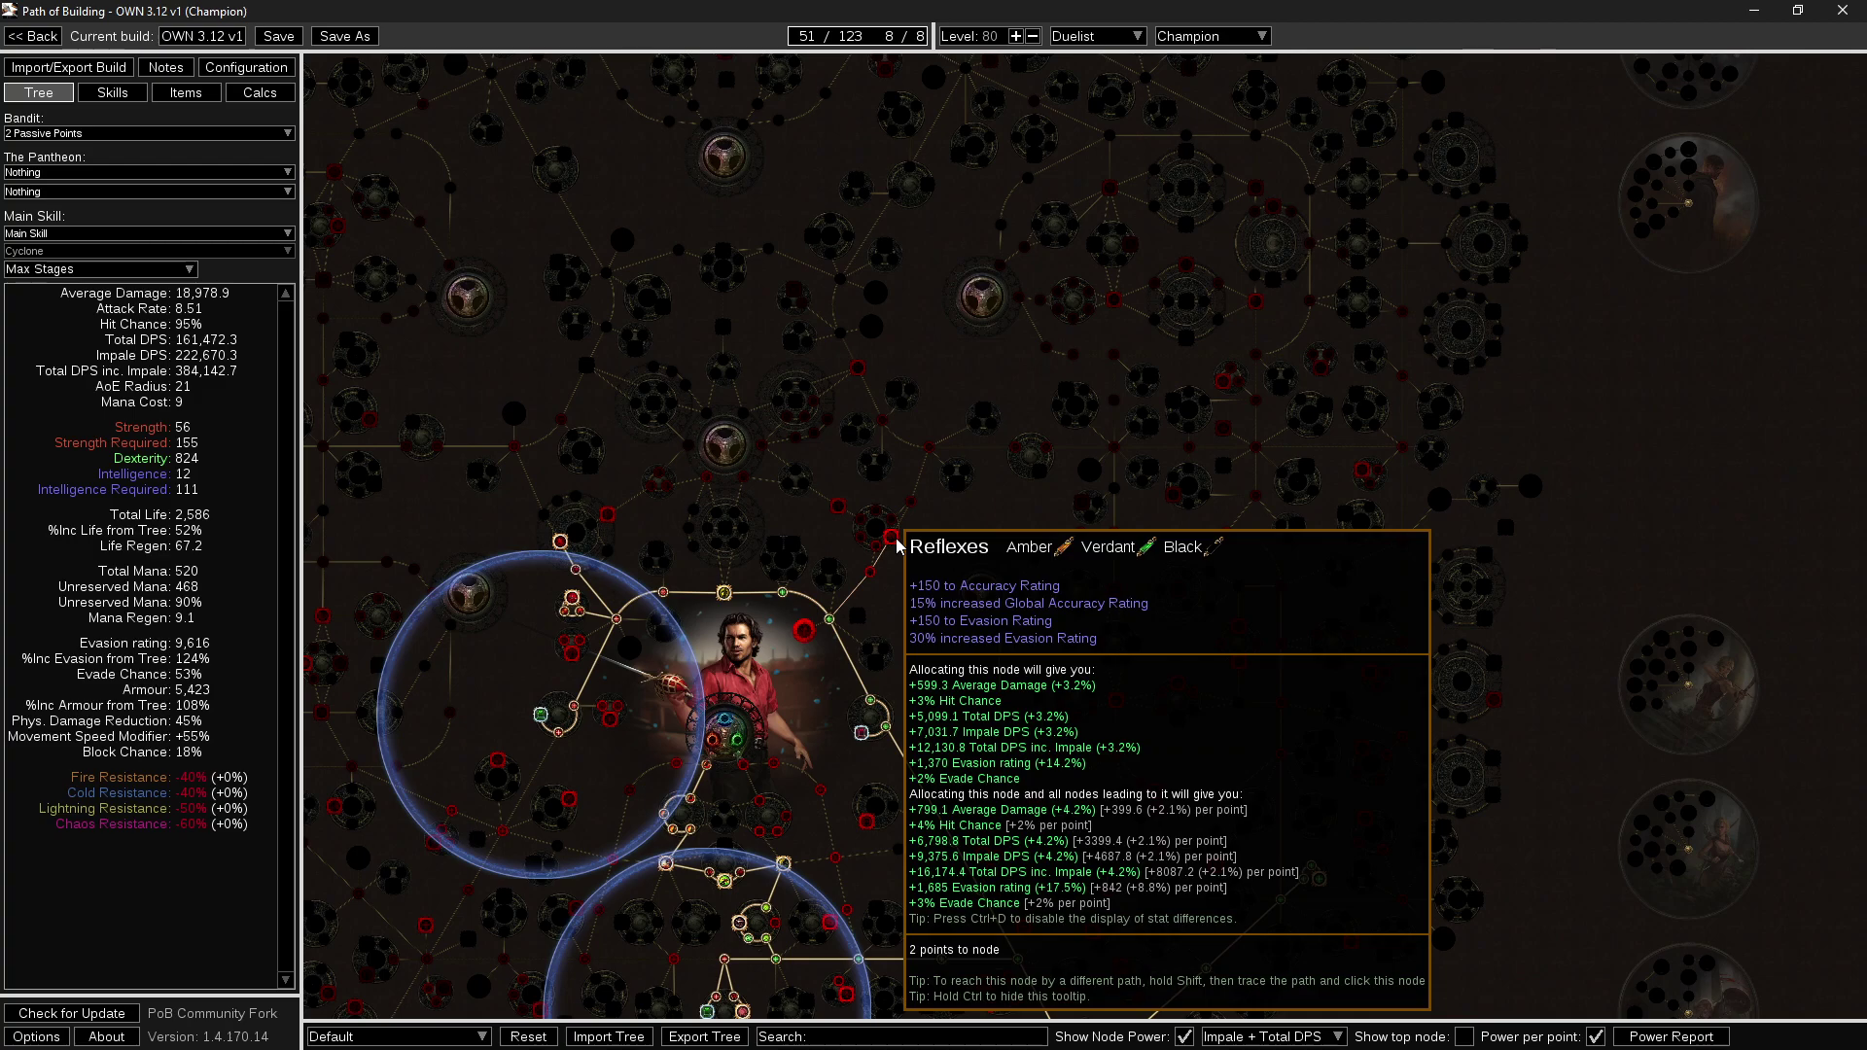
left_click(892, 538)
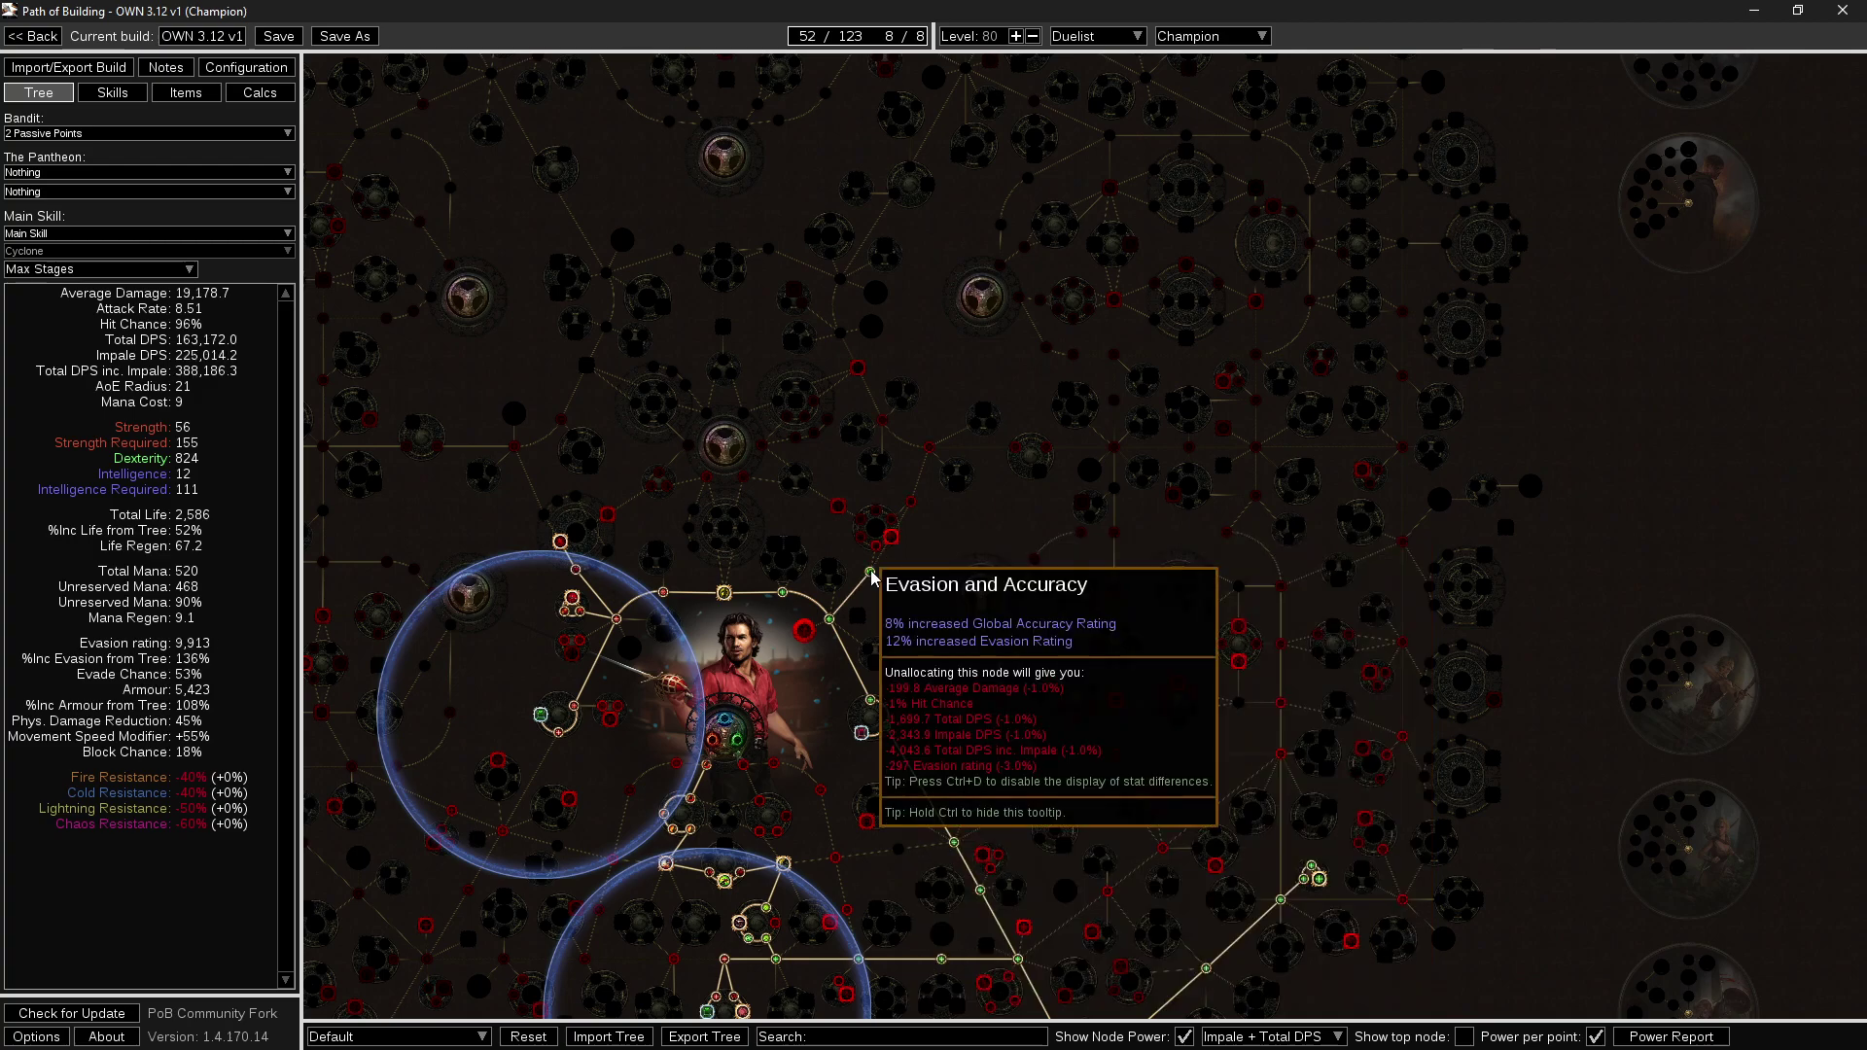
left_click(870, 574)
Try allocating Finesse and the Dexterity path leading to it, and remove them again.
left_click_drag(915, 607, 799, 476)
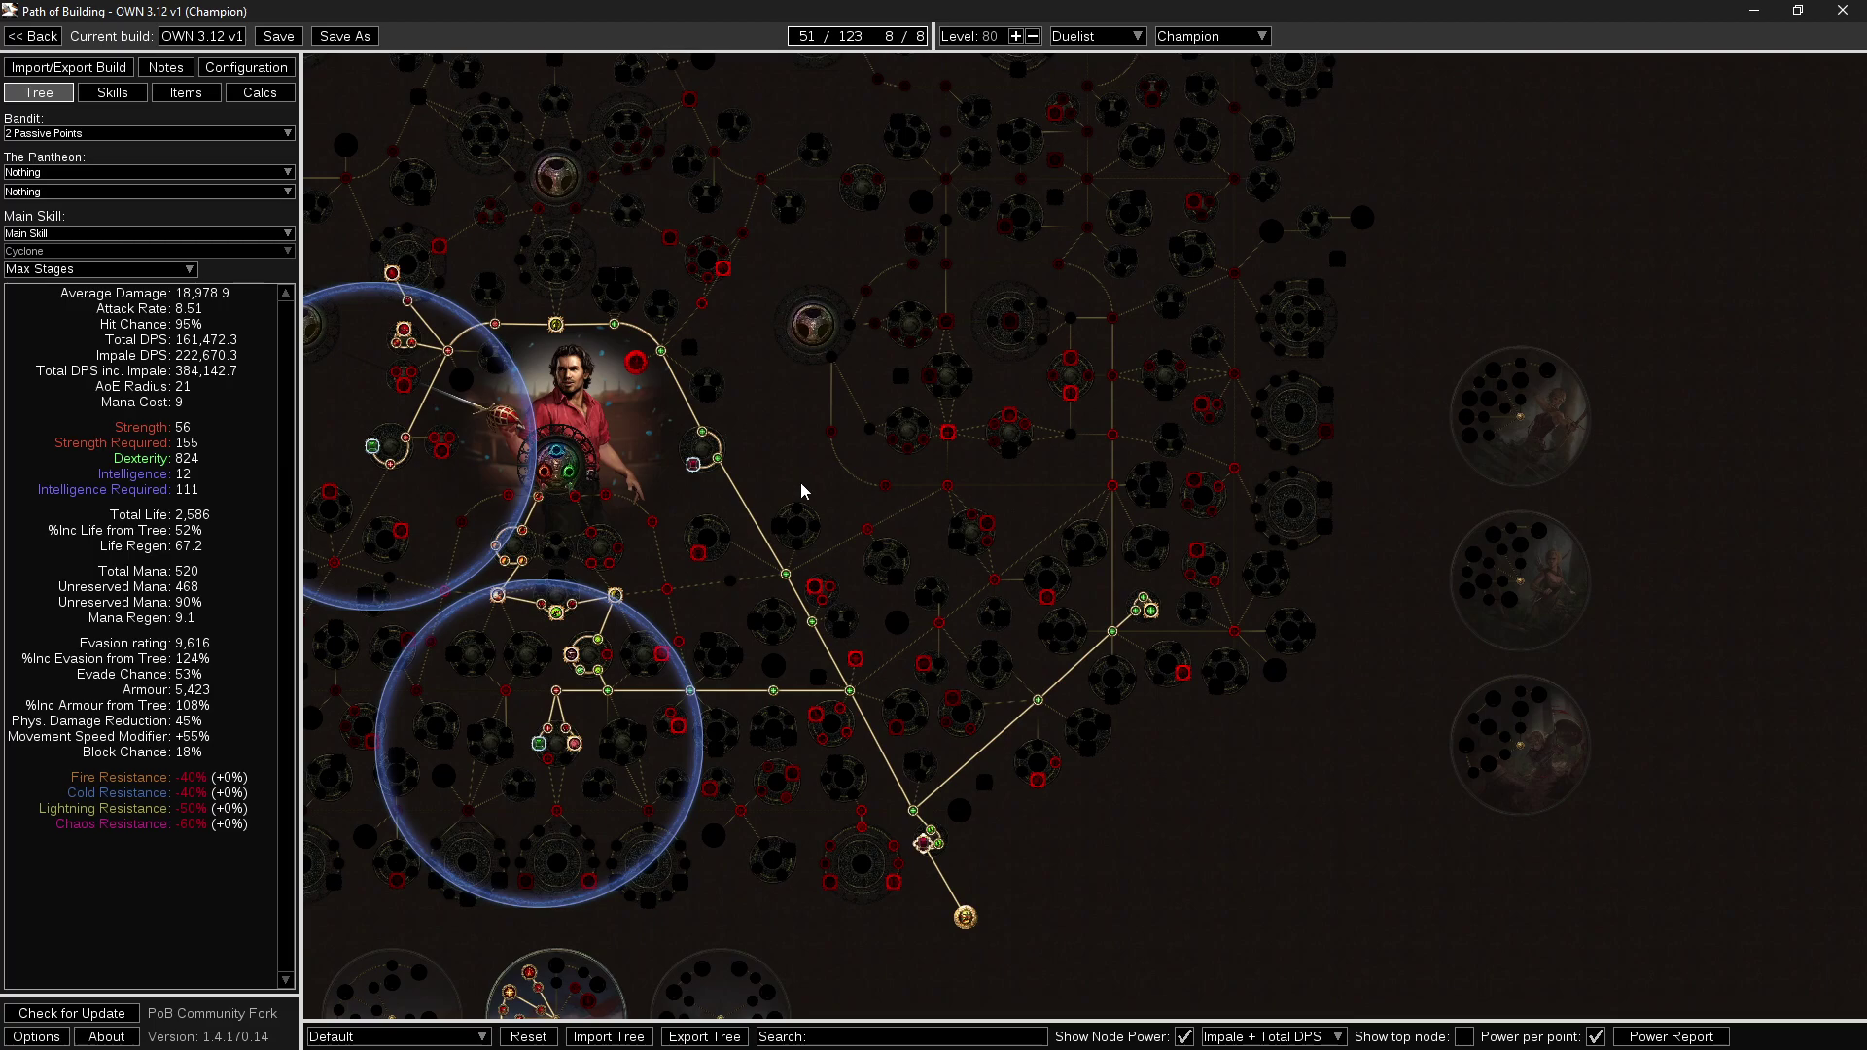
left_click_drag(971, 556, 843, 698)
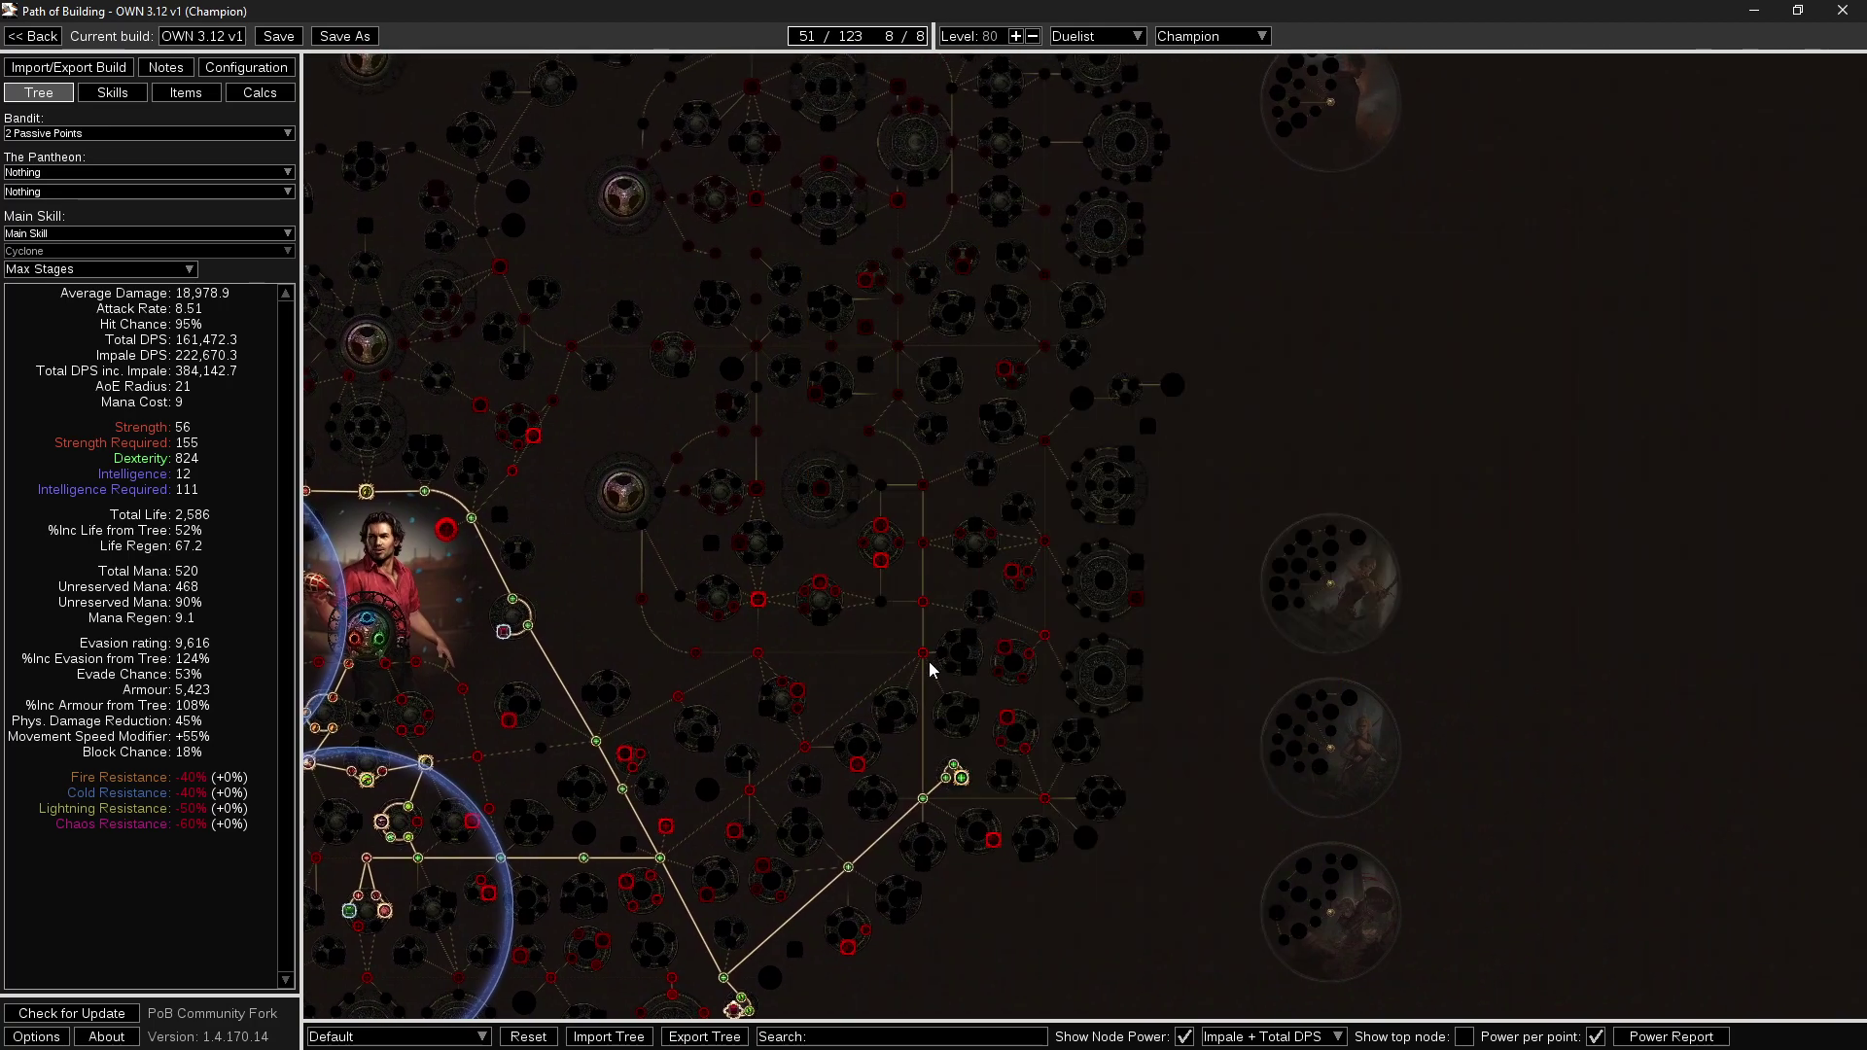
left_click_drag(878, 662, 867, 733)
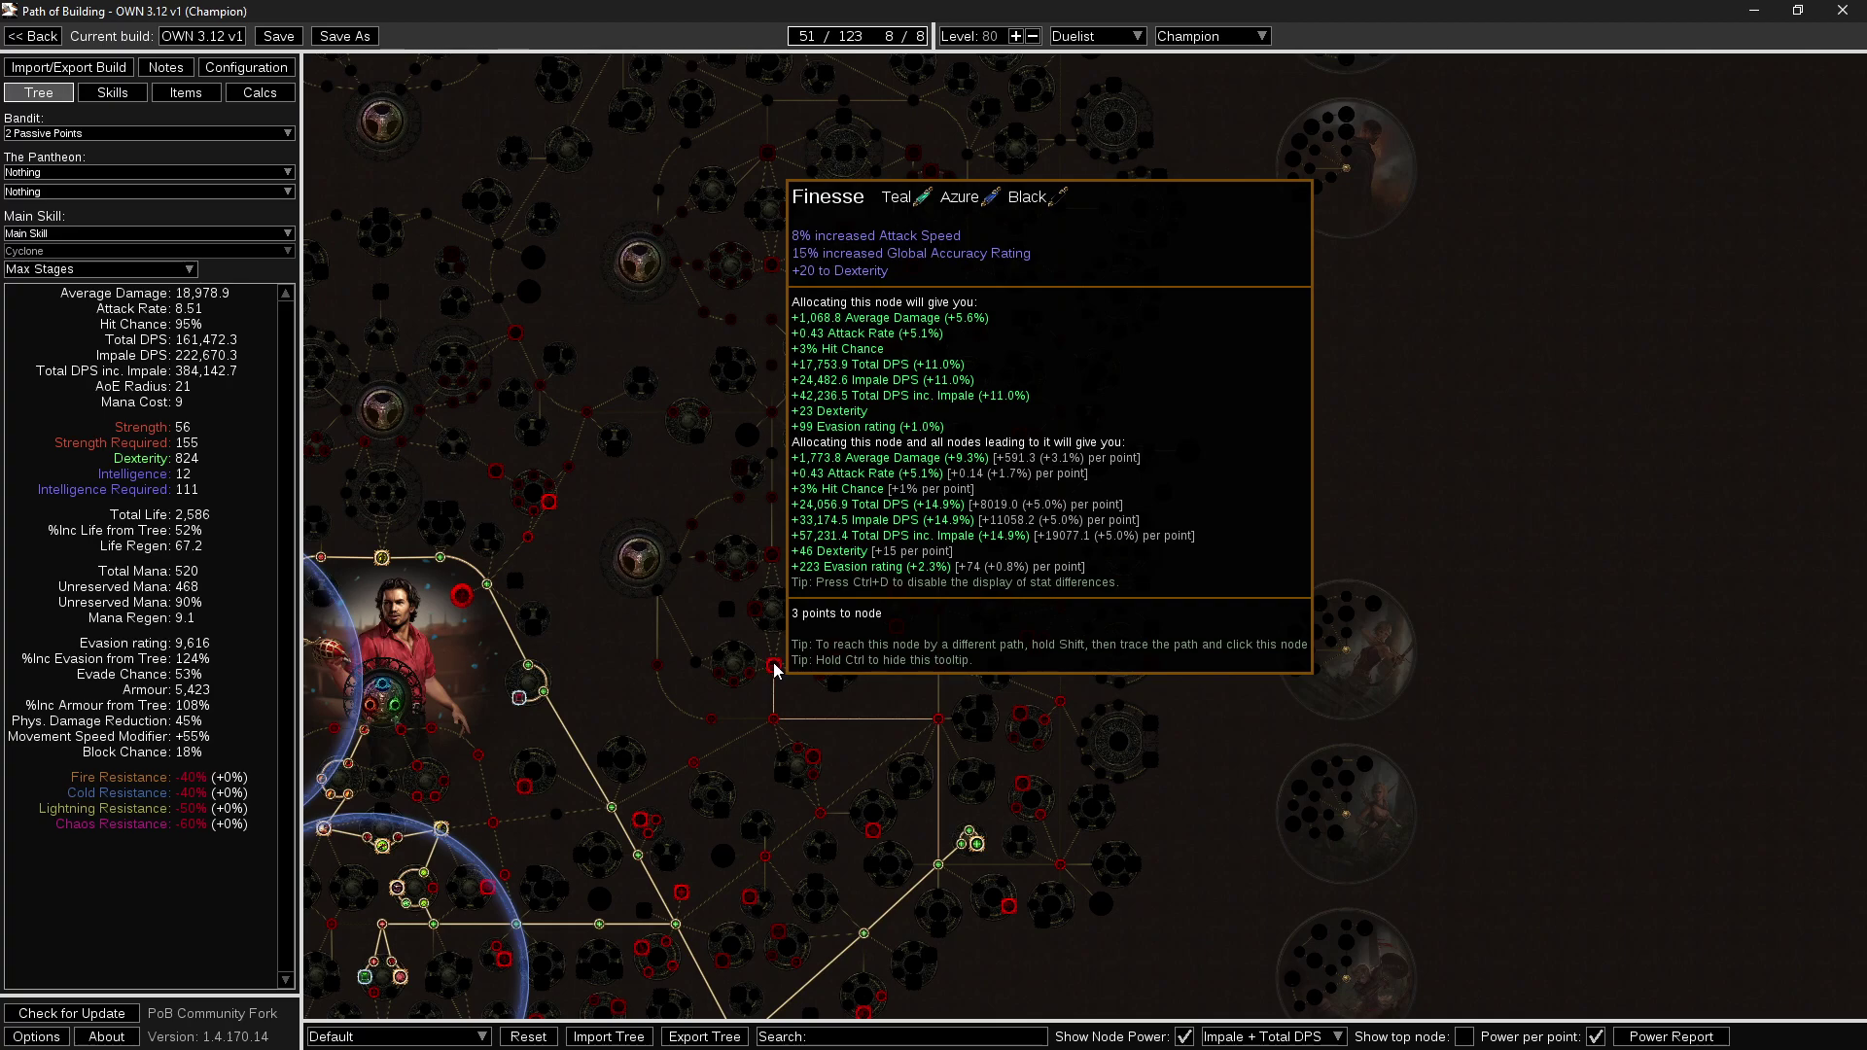
left_click(775, 669)
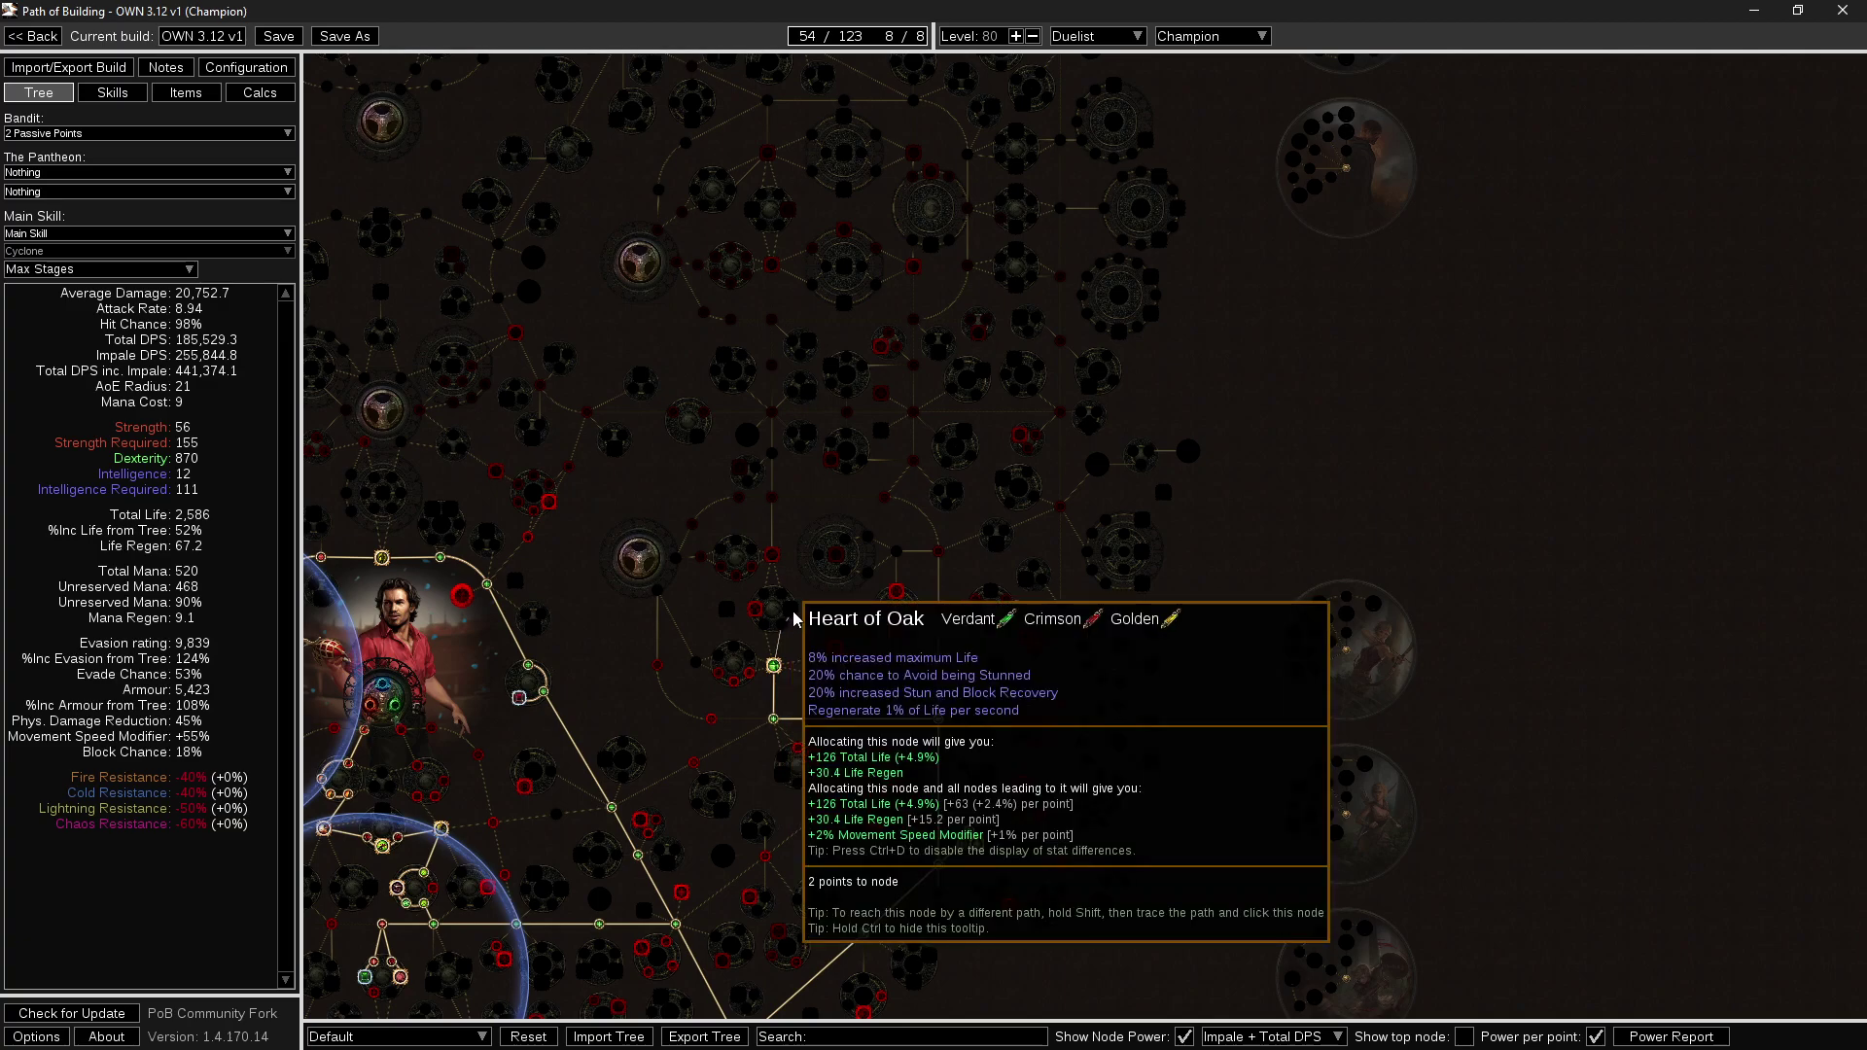
left_click(774, 667)
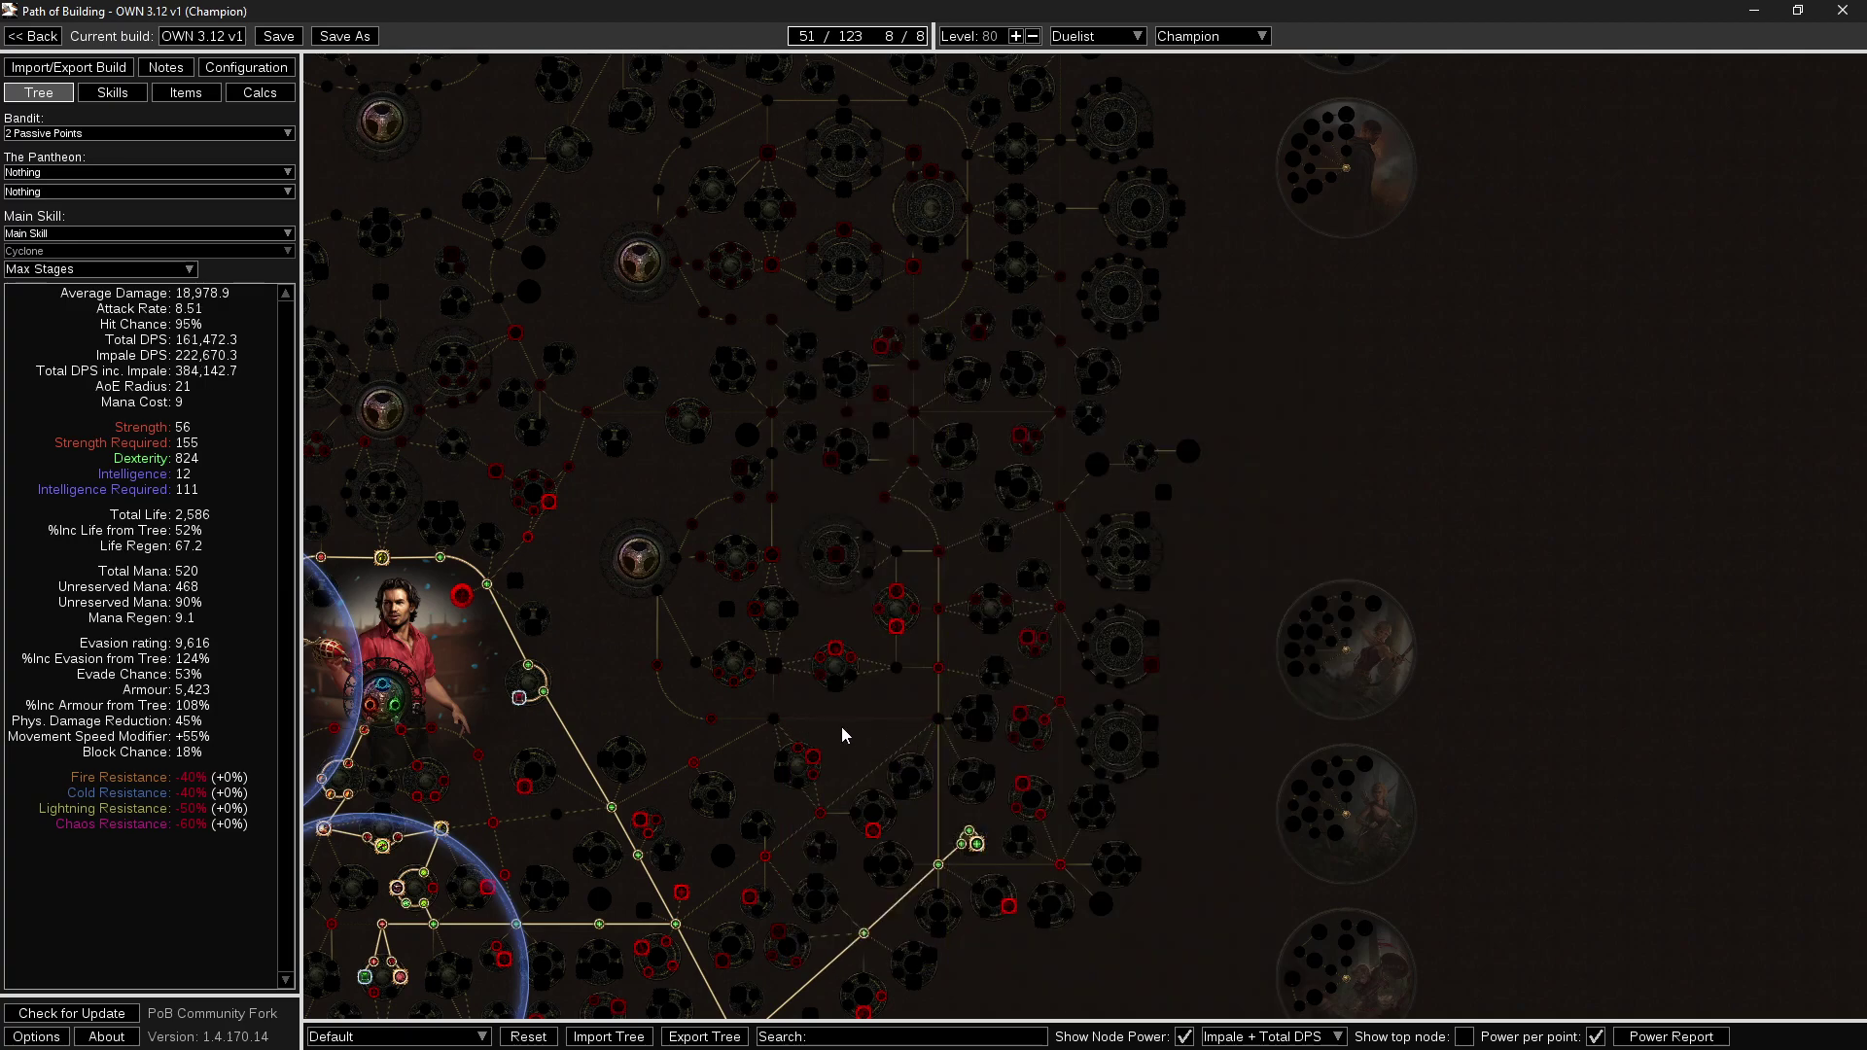
Recheck Finesse, try allocating Weapon Artistry through the northern Dexterity path, and remove that path again.
left_click_drag(850, 733, 800, 727)
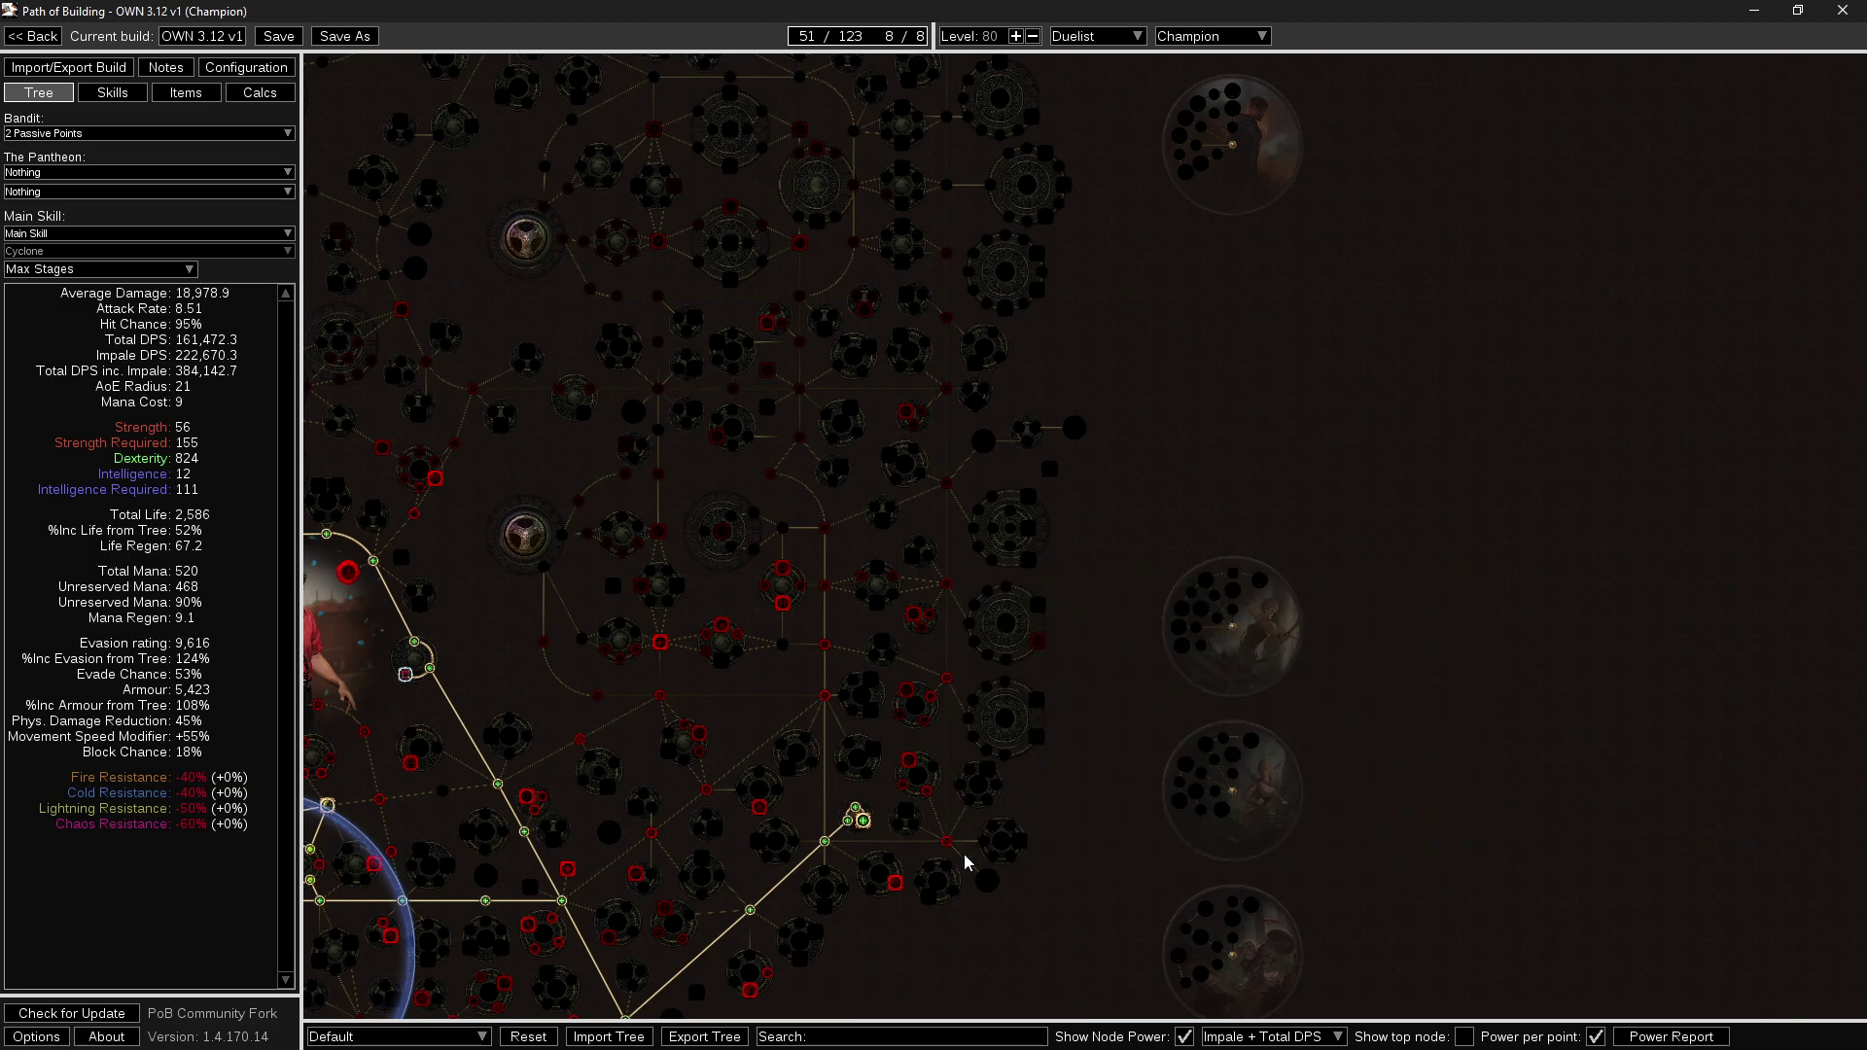
left_click_drag(948, 874, 1042, 907)
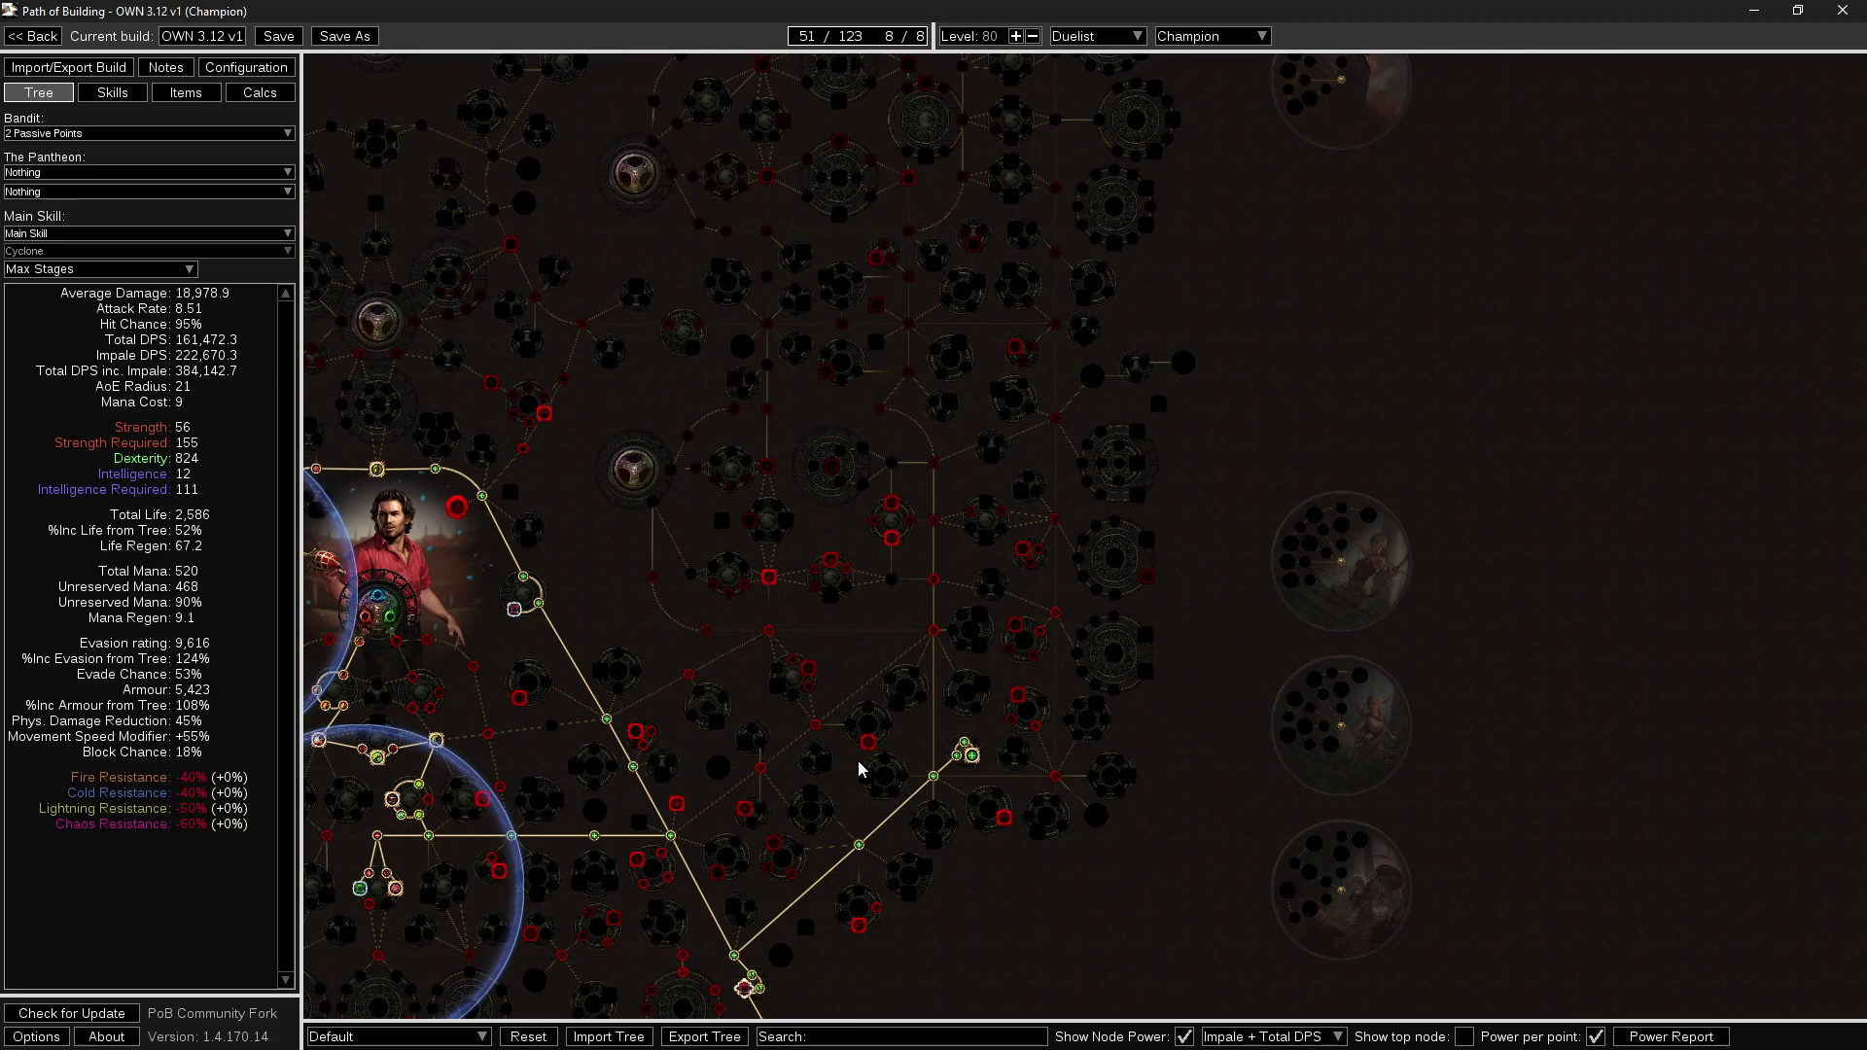
mouse_move(767, 575)
left_click_drag(766, 581, 1082, 648)
mouse_move(1087, 655)
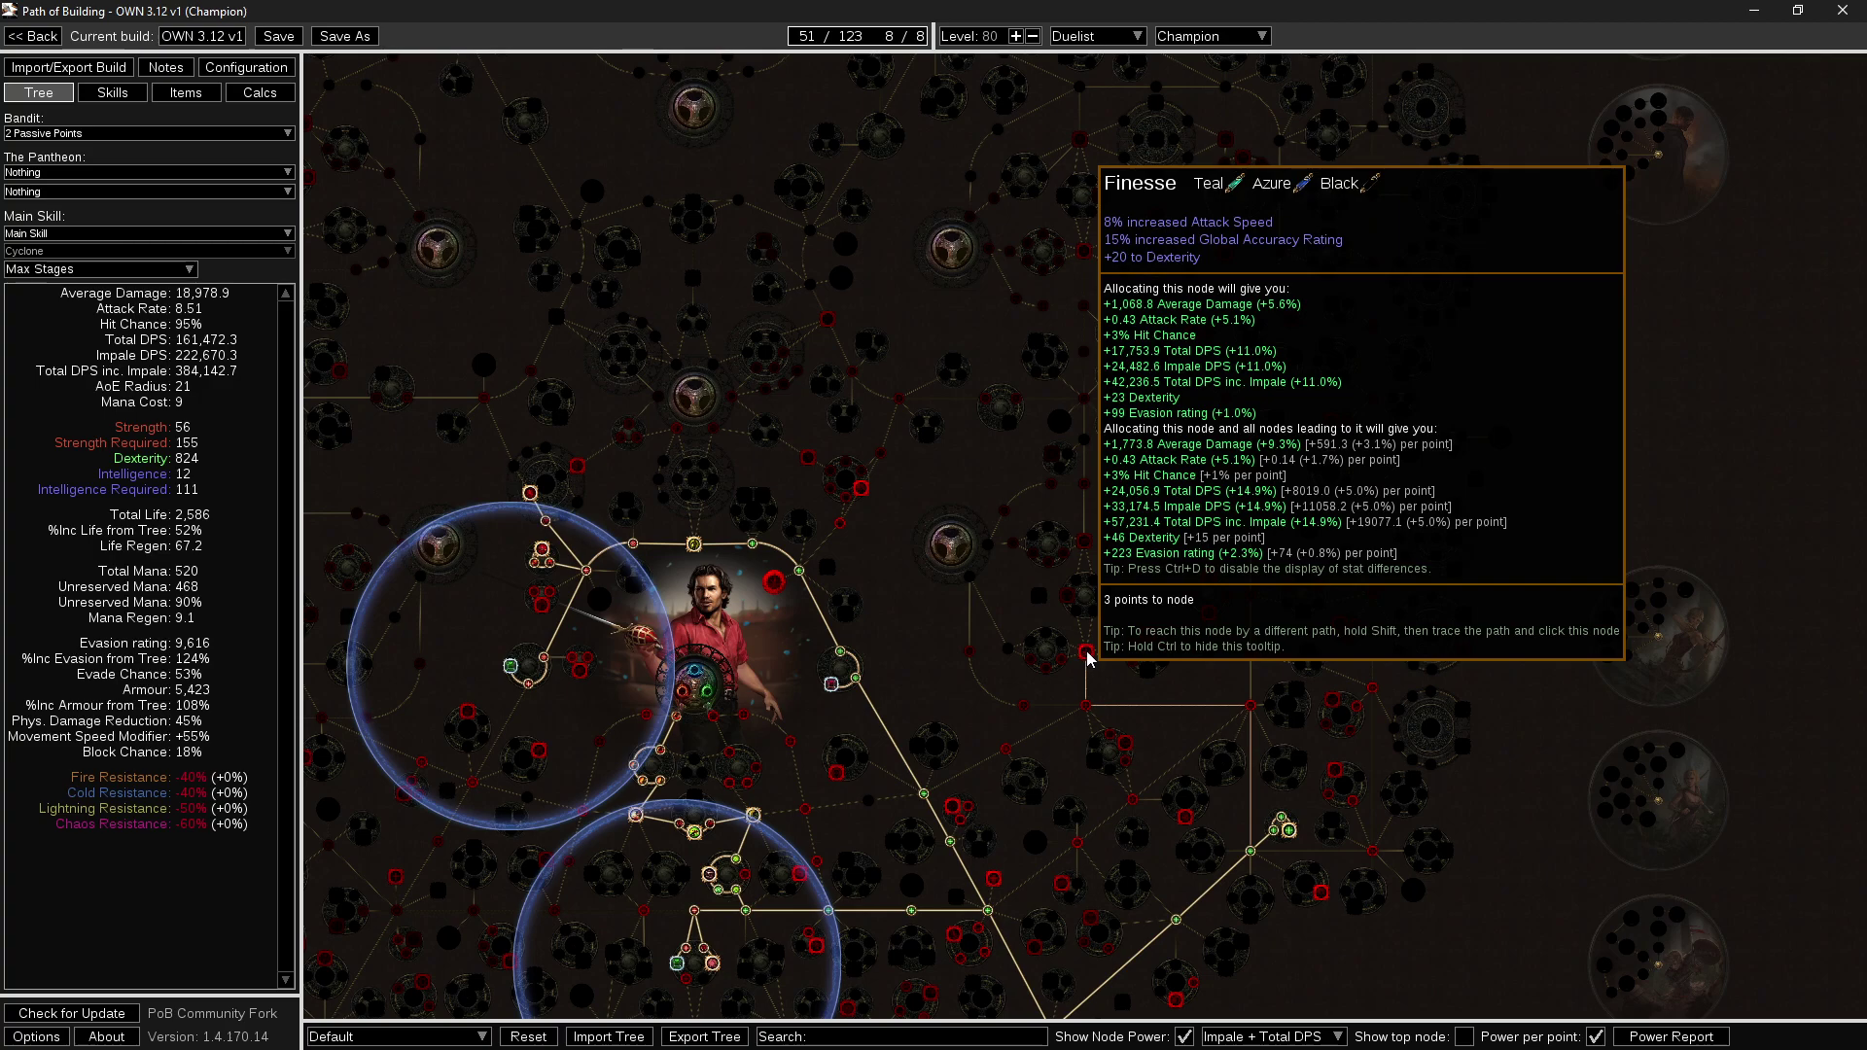
left_click_drag(1114, 689, 934, 708)
mouse_move(1027, 634)
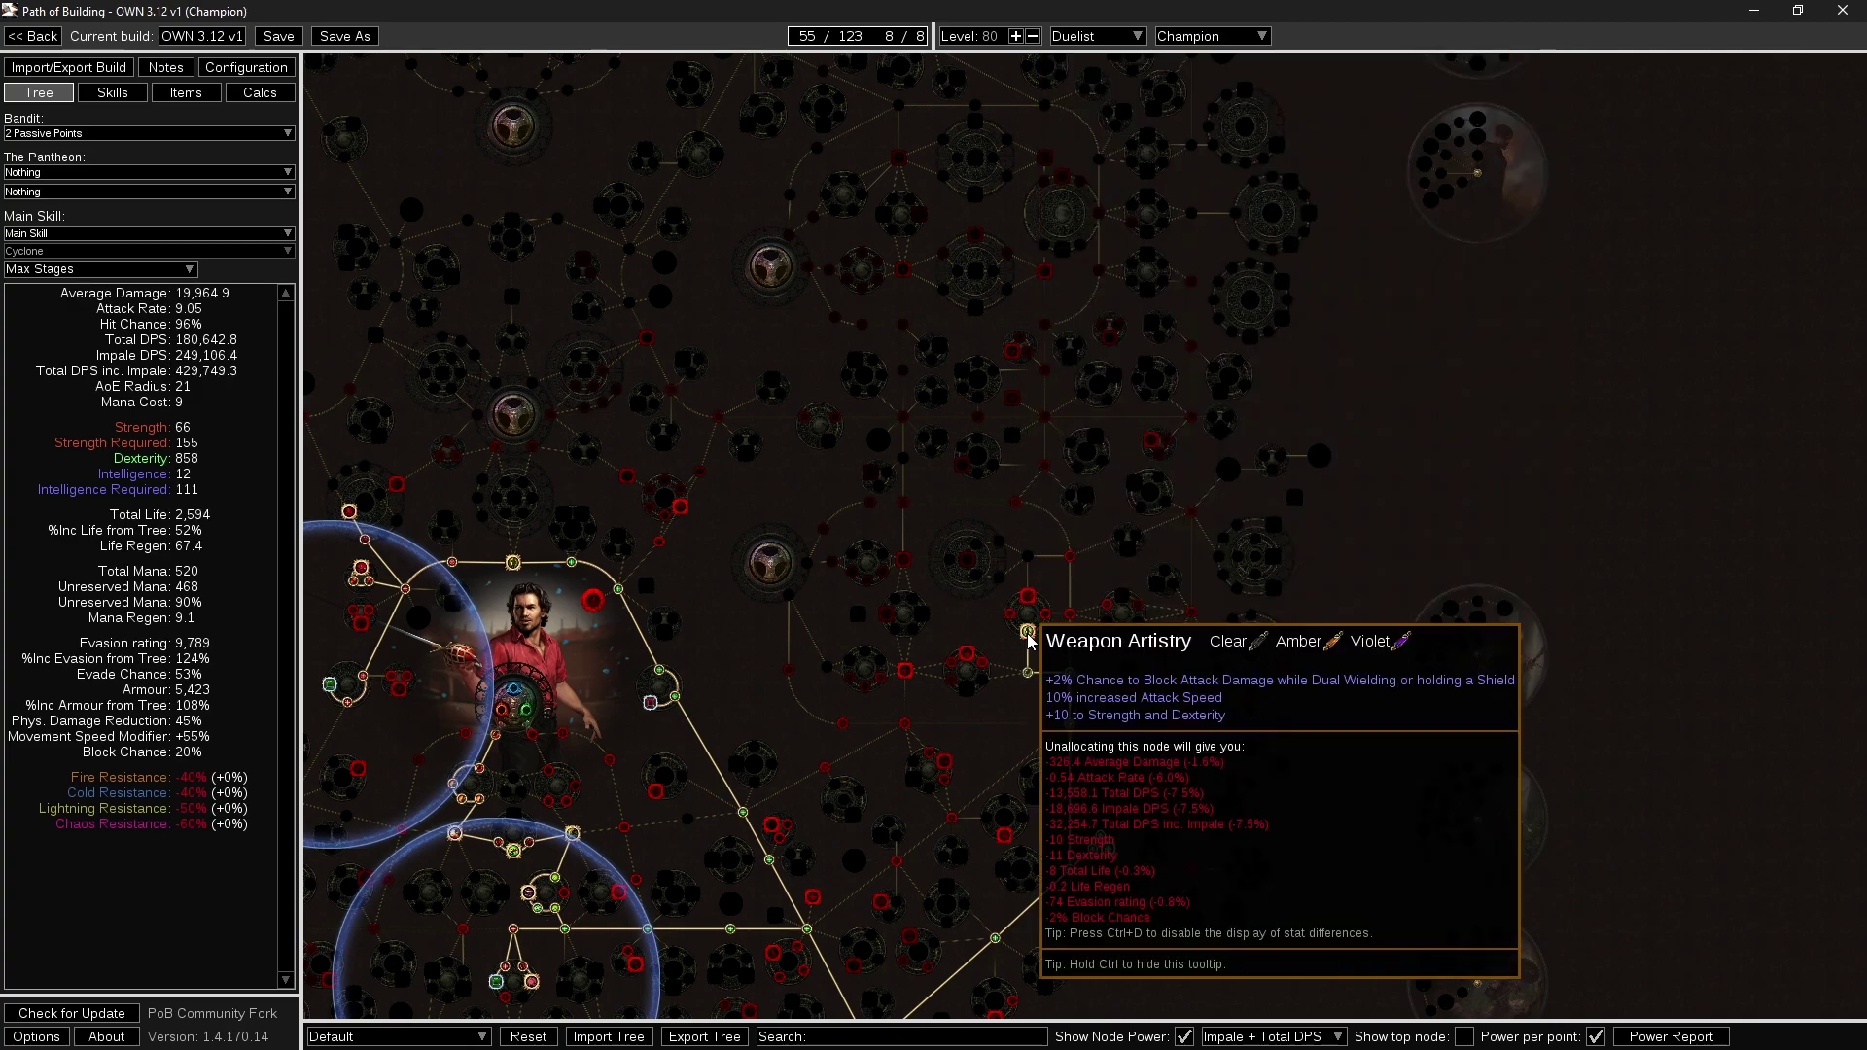
left_click(1070, 724)
left_click(1070, 723)
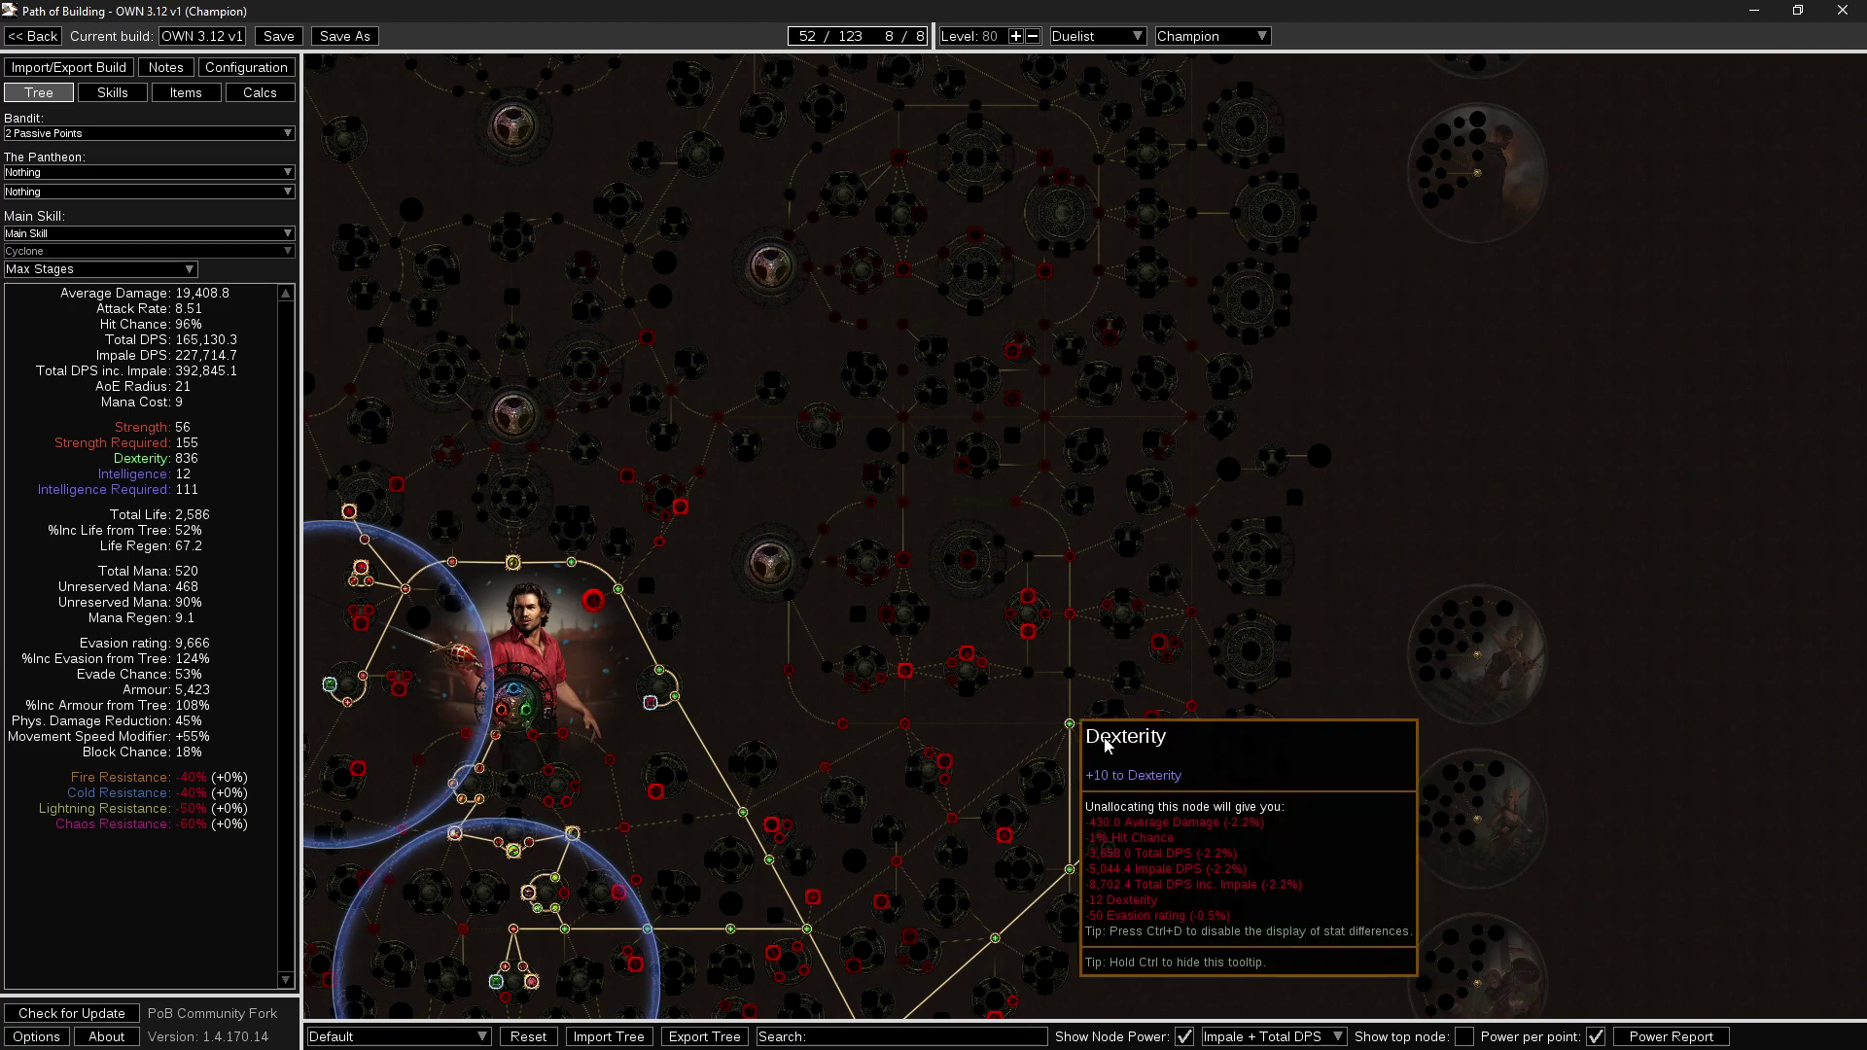
Try allocating the two Dexterity nodes on the easternmost route, and remove them again.
left_click(1192, 872)
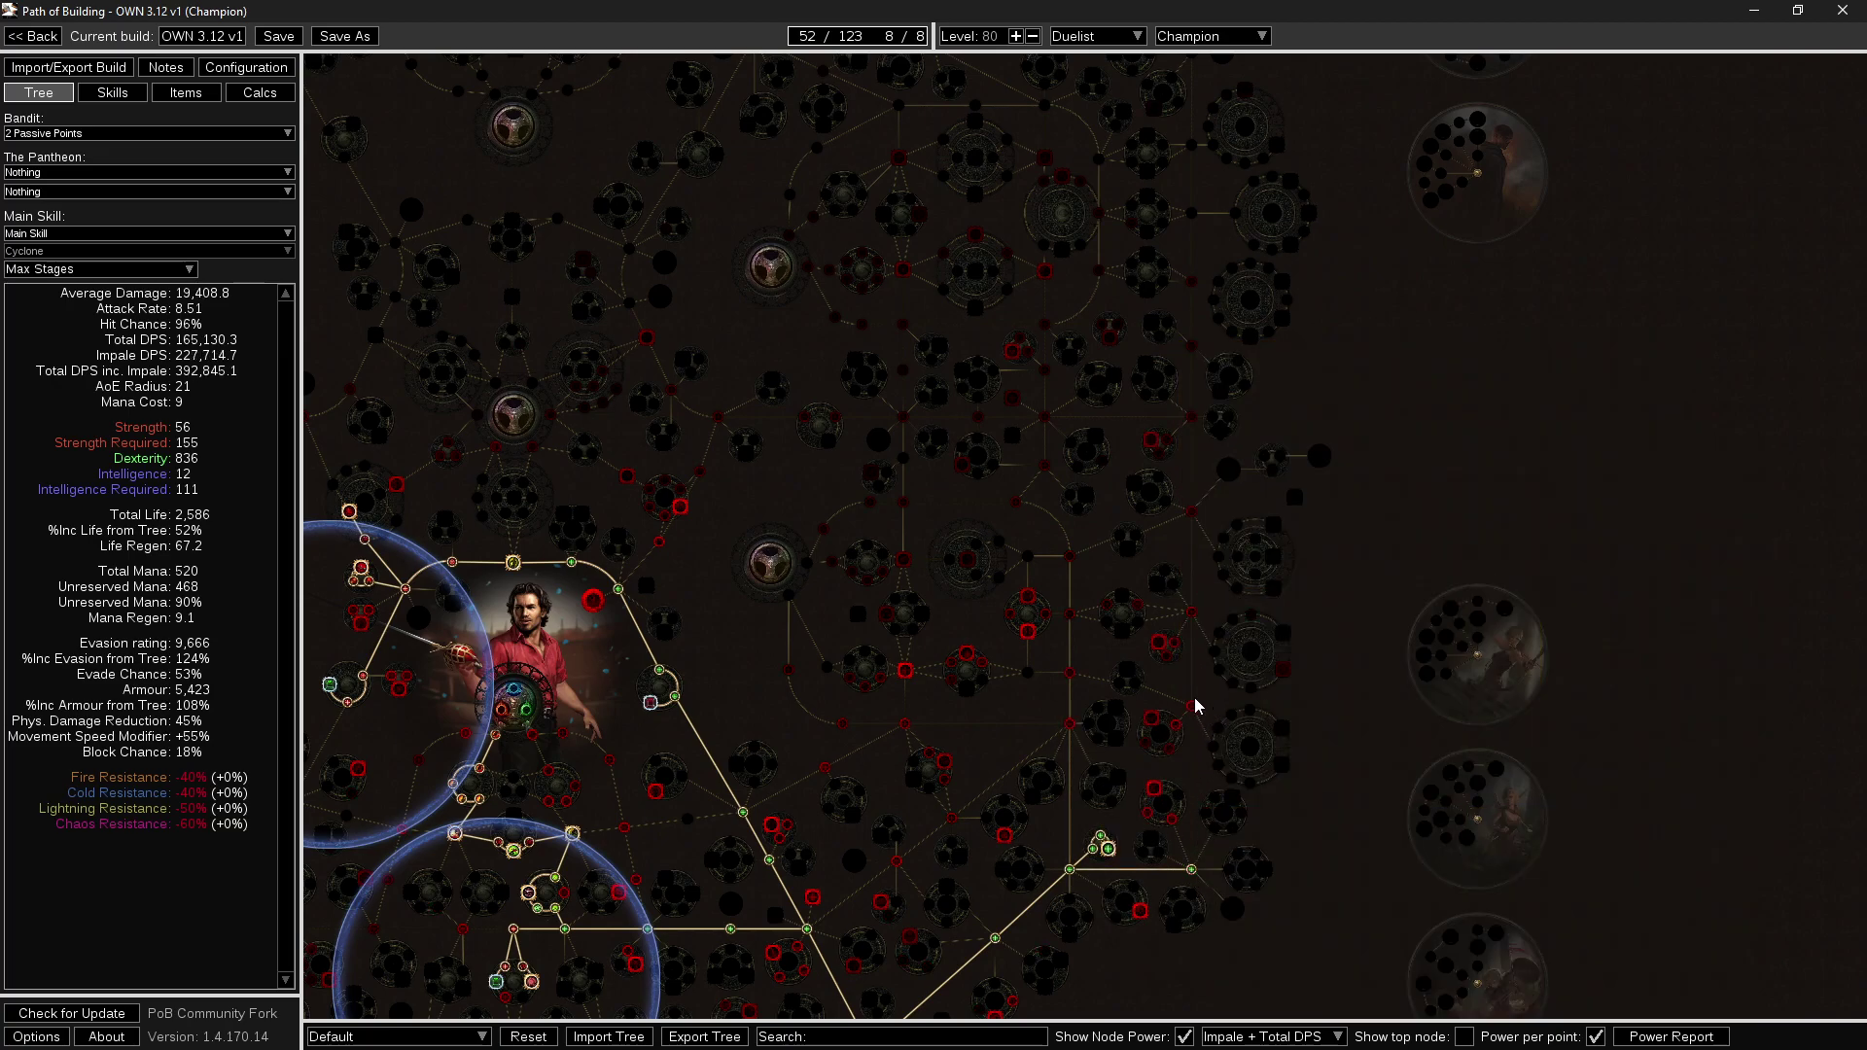
left_click(1194, 711)
scroll(1190, 670, "up", 2)
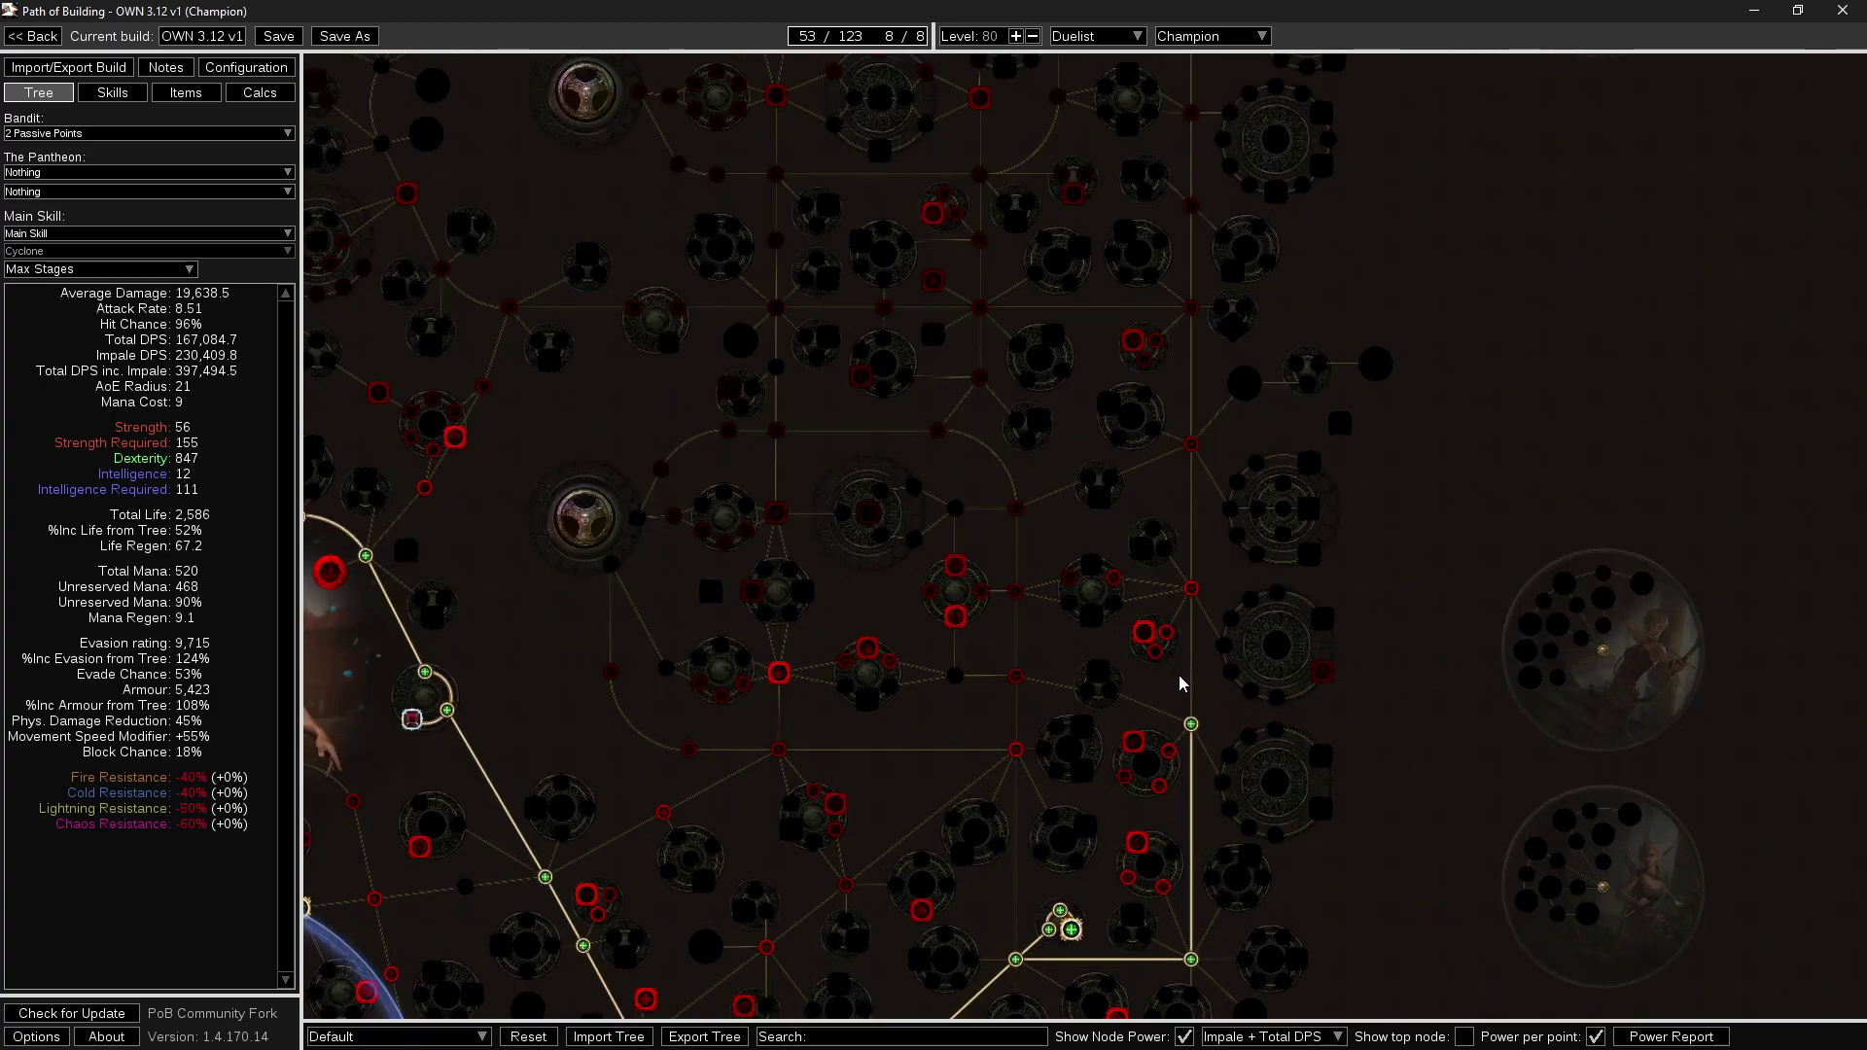
left_click(1195, 958)
Allocate the Dexterity nodes along the northern route, plus the maximum life notable and the notable above it on the eastern branches.
left_click(1014, 684)
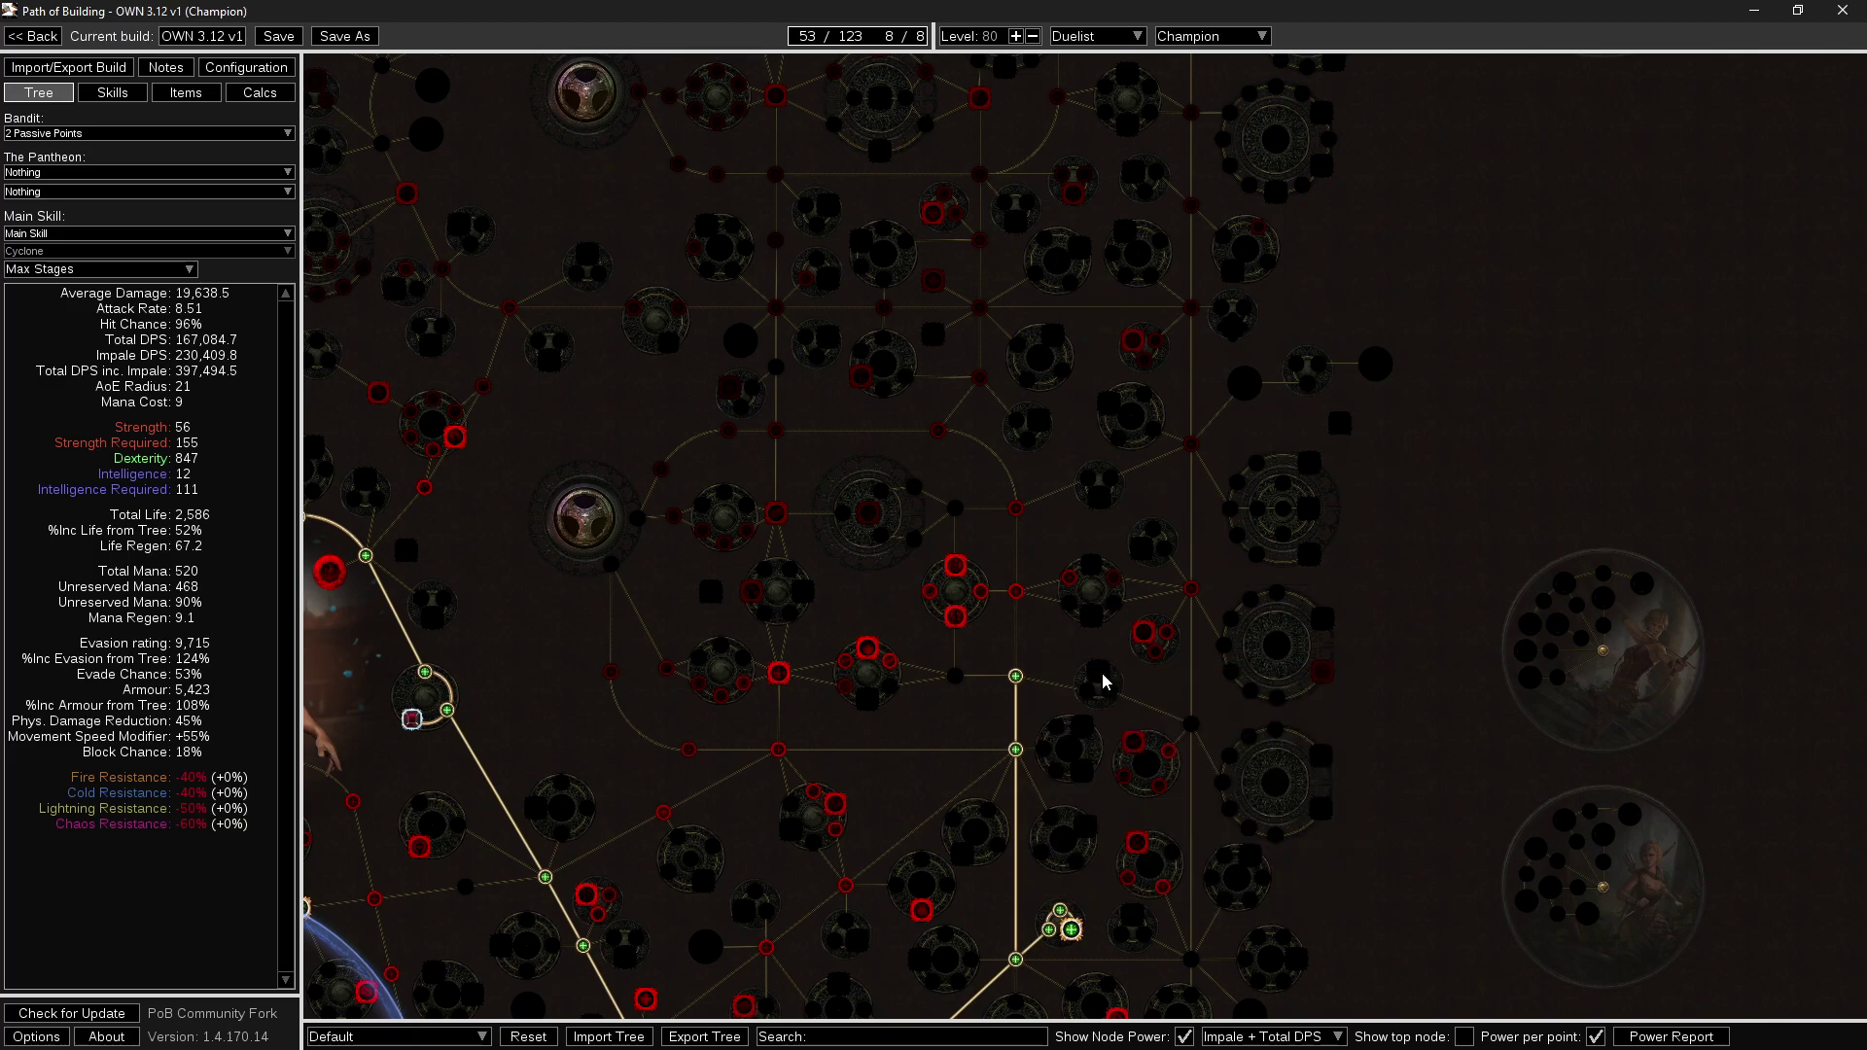
left_click(1101, 678)
left_click_drag(1188, 709, 1194, 743)
left_click(1020, 667)
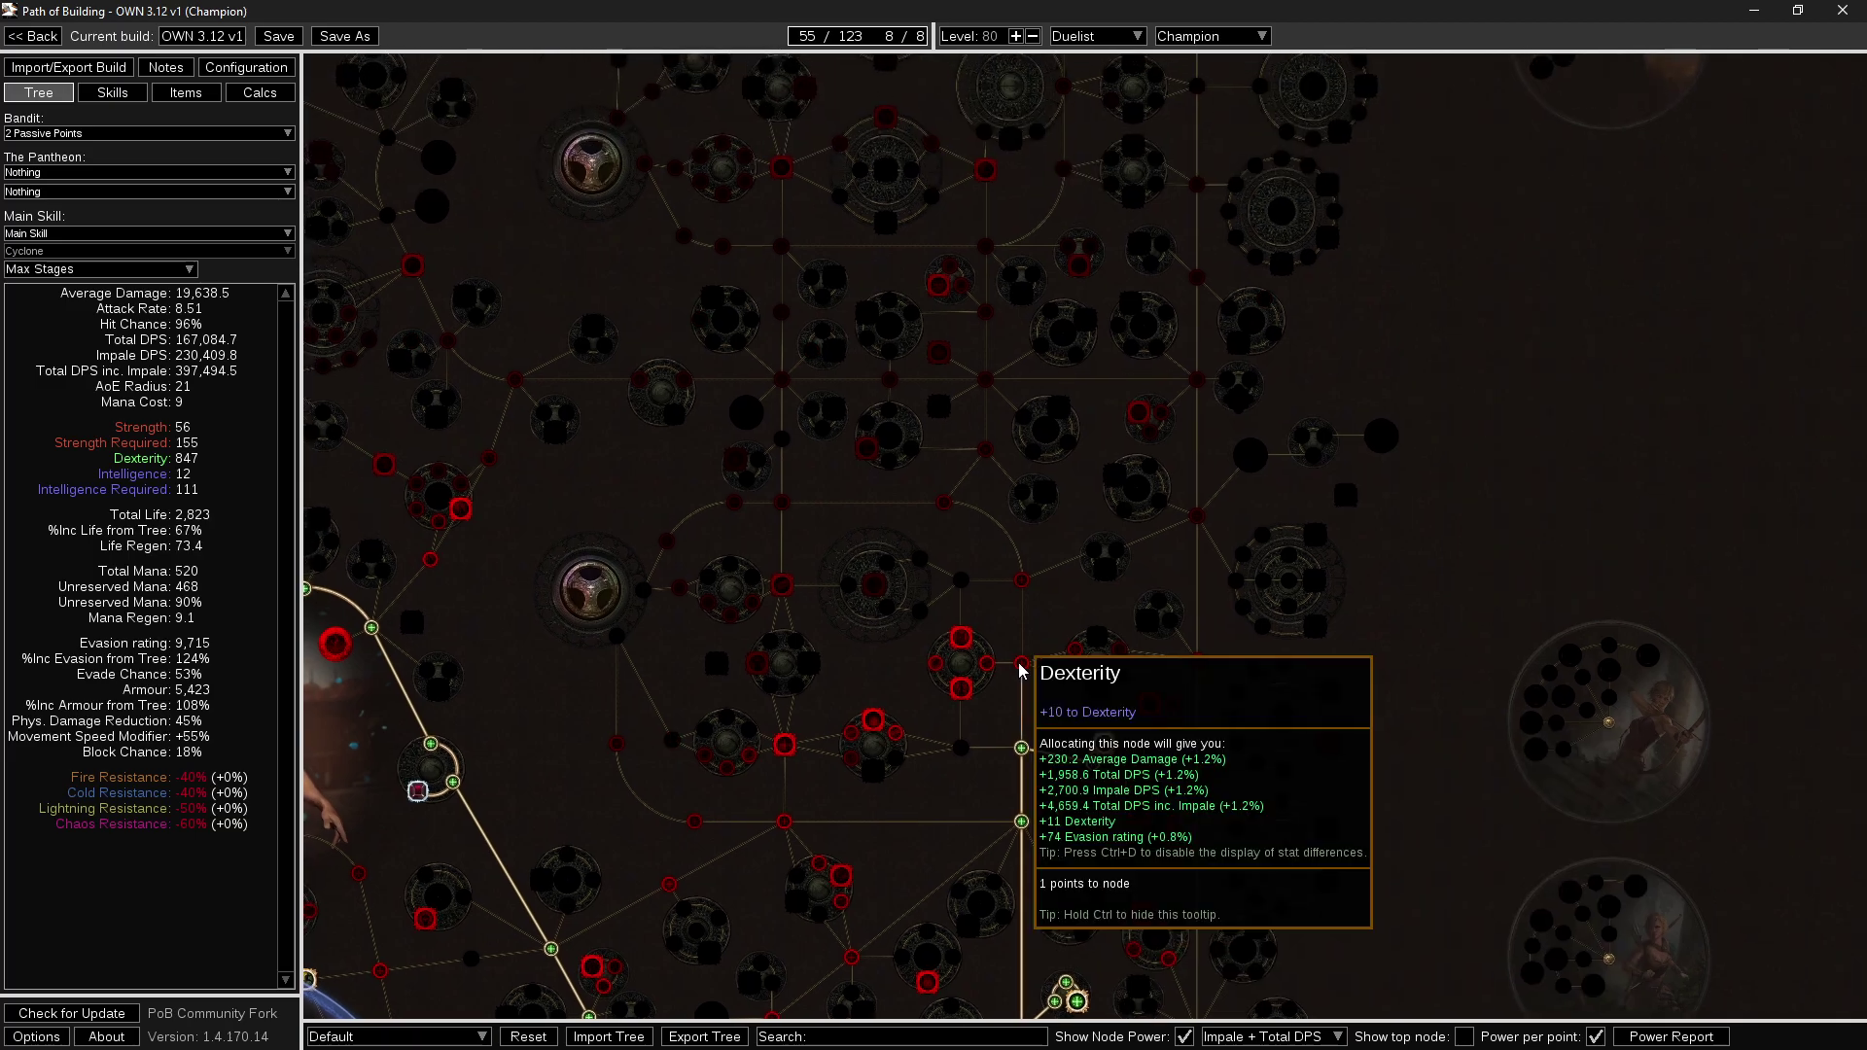
left_click(1076, 650)
left_click(1099, 642)
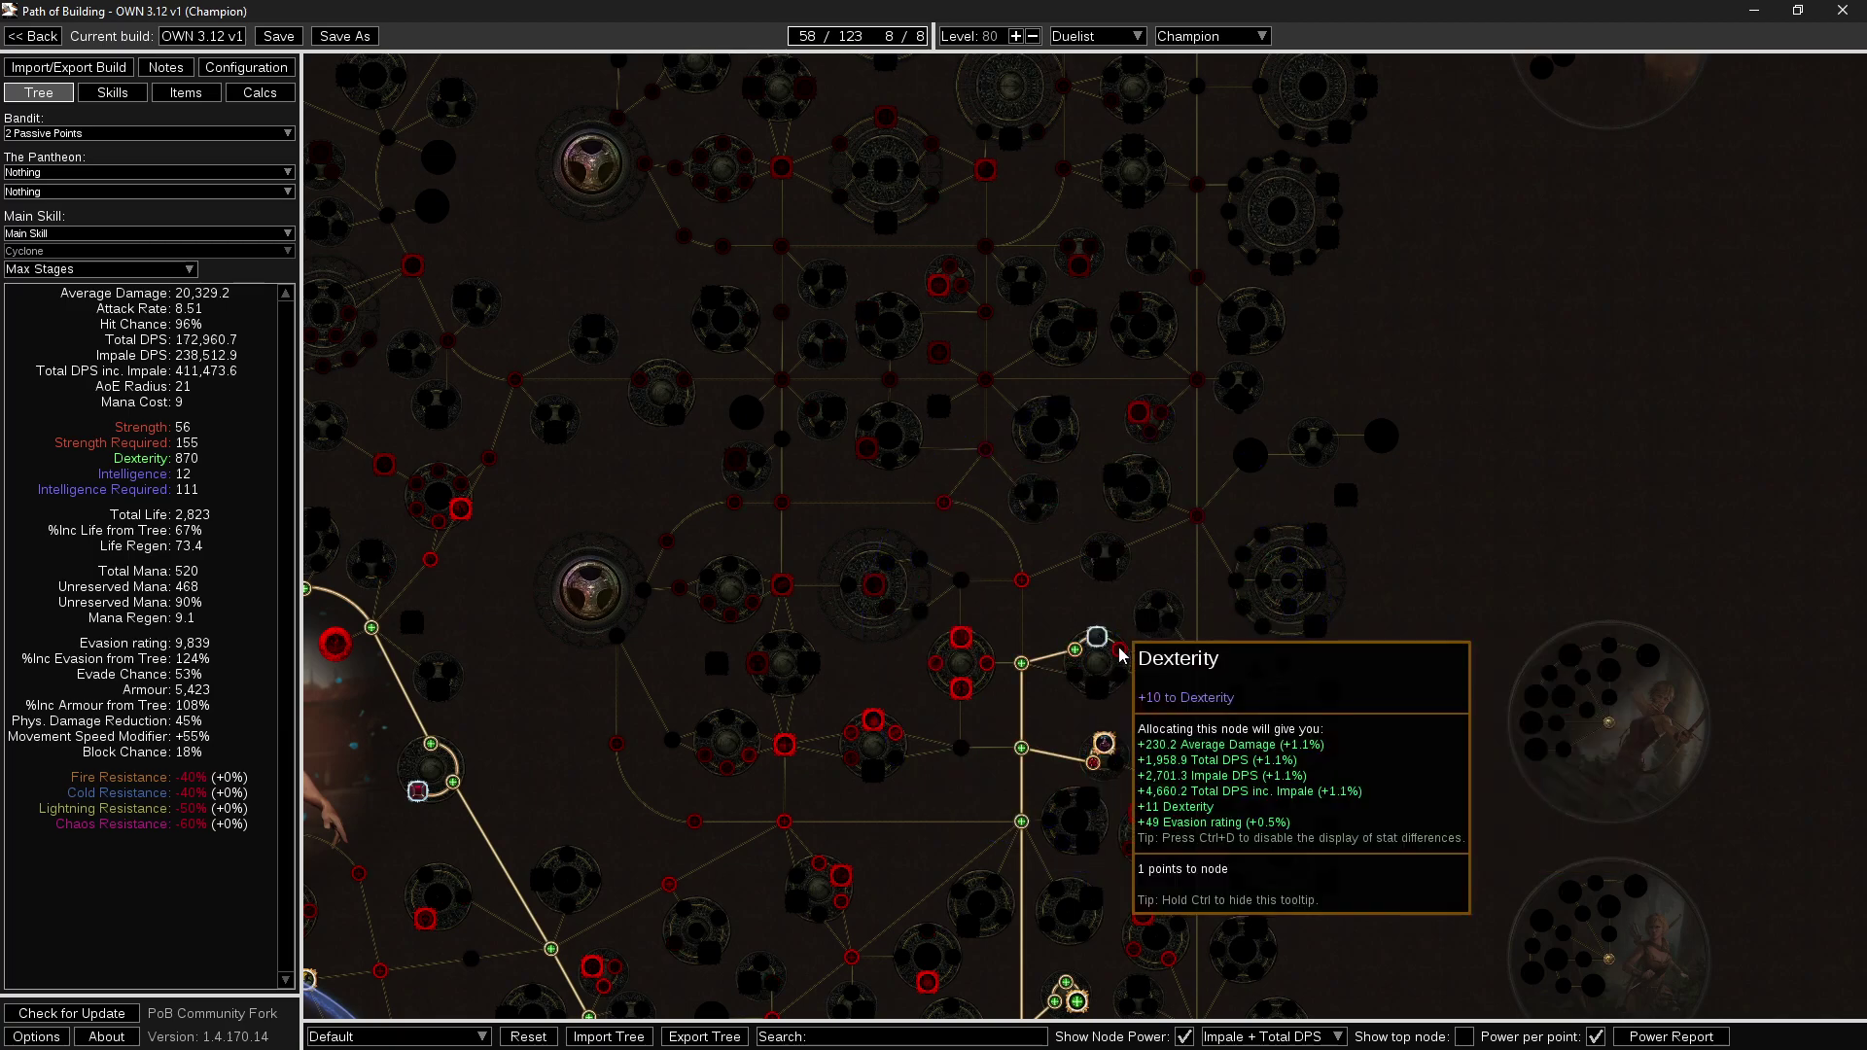
Try extending the upper eastern branch through Dexterity nodes to Acuity, and remove that extension again.
left_click_drag(1230, 650, 1200, 709)
left_click(1096, 708)
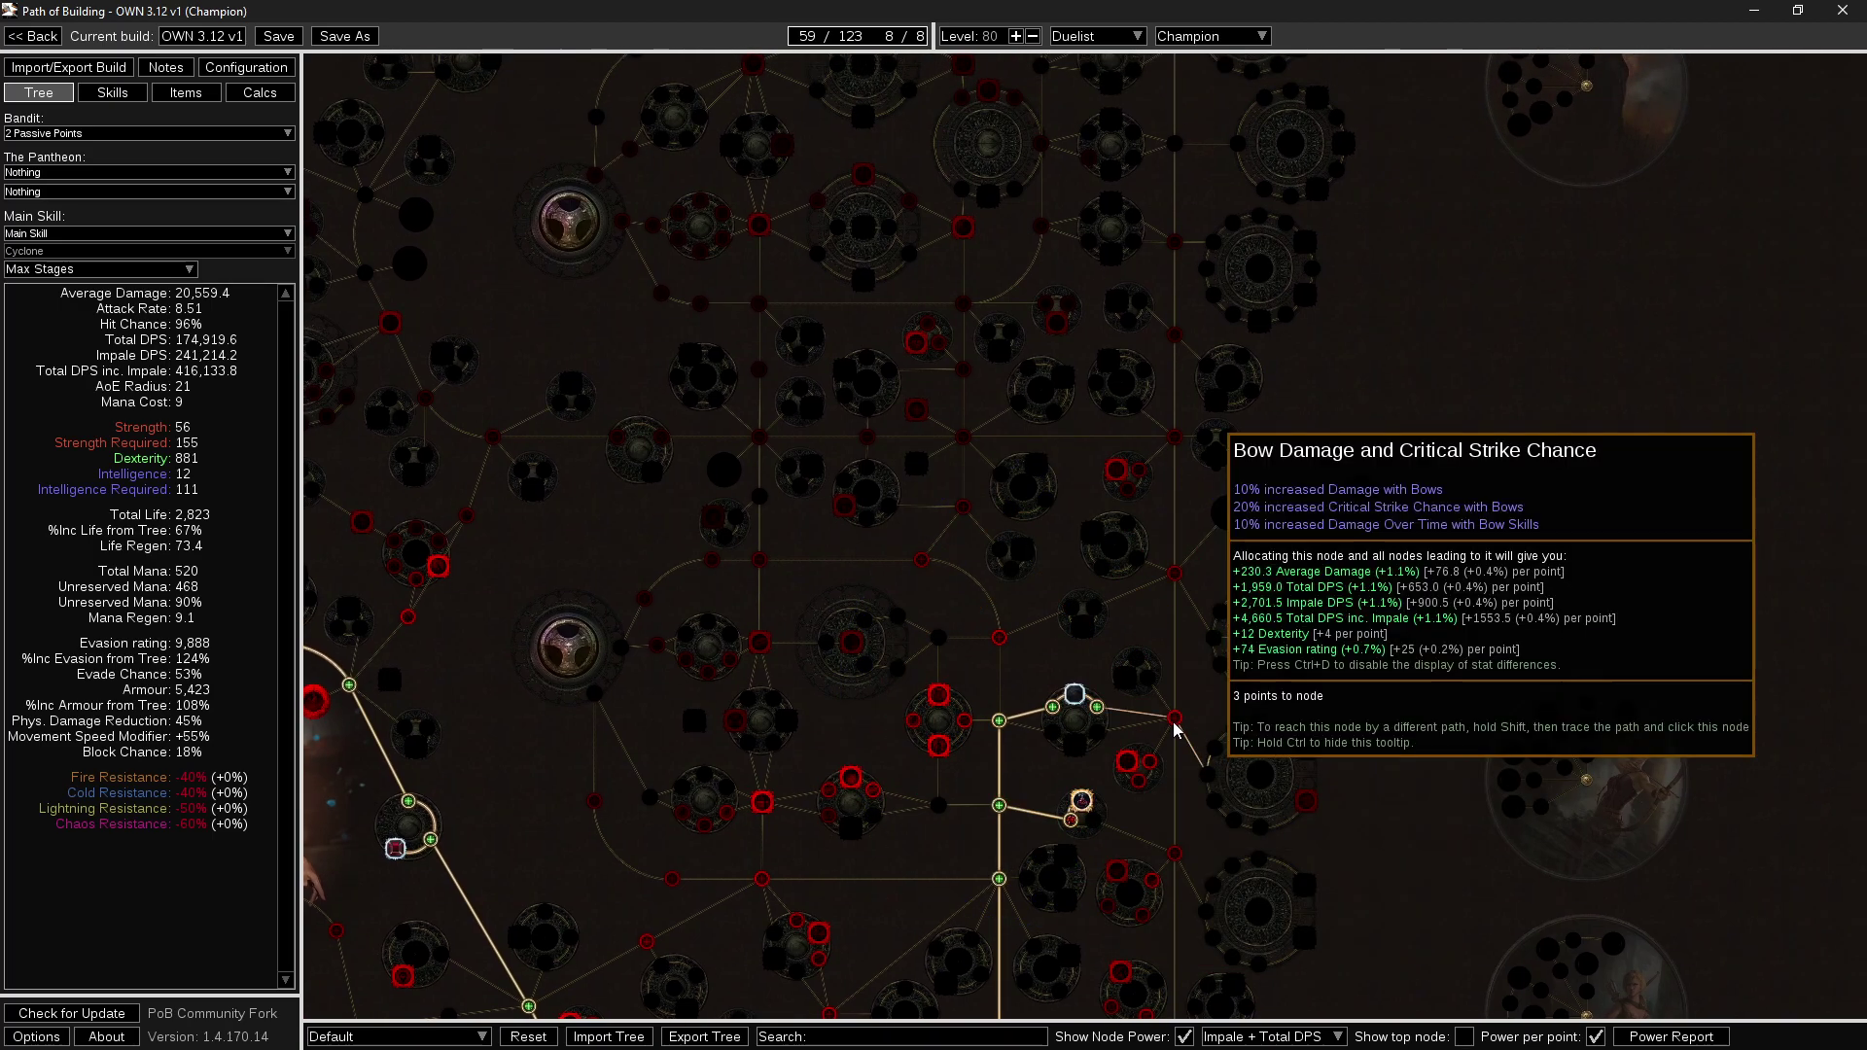
left_click(1175, 718)
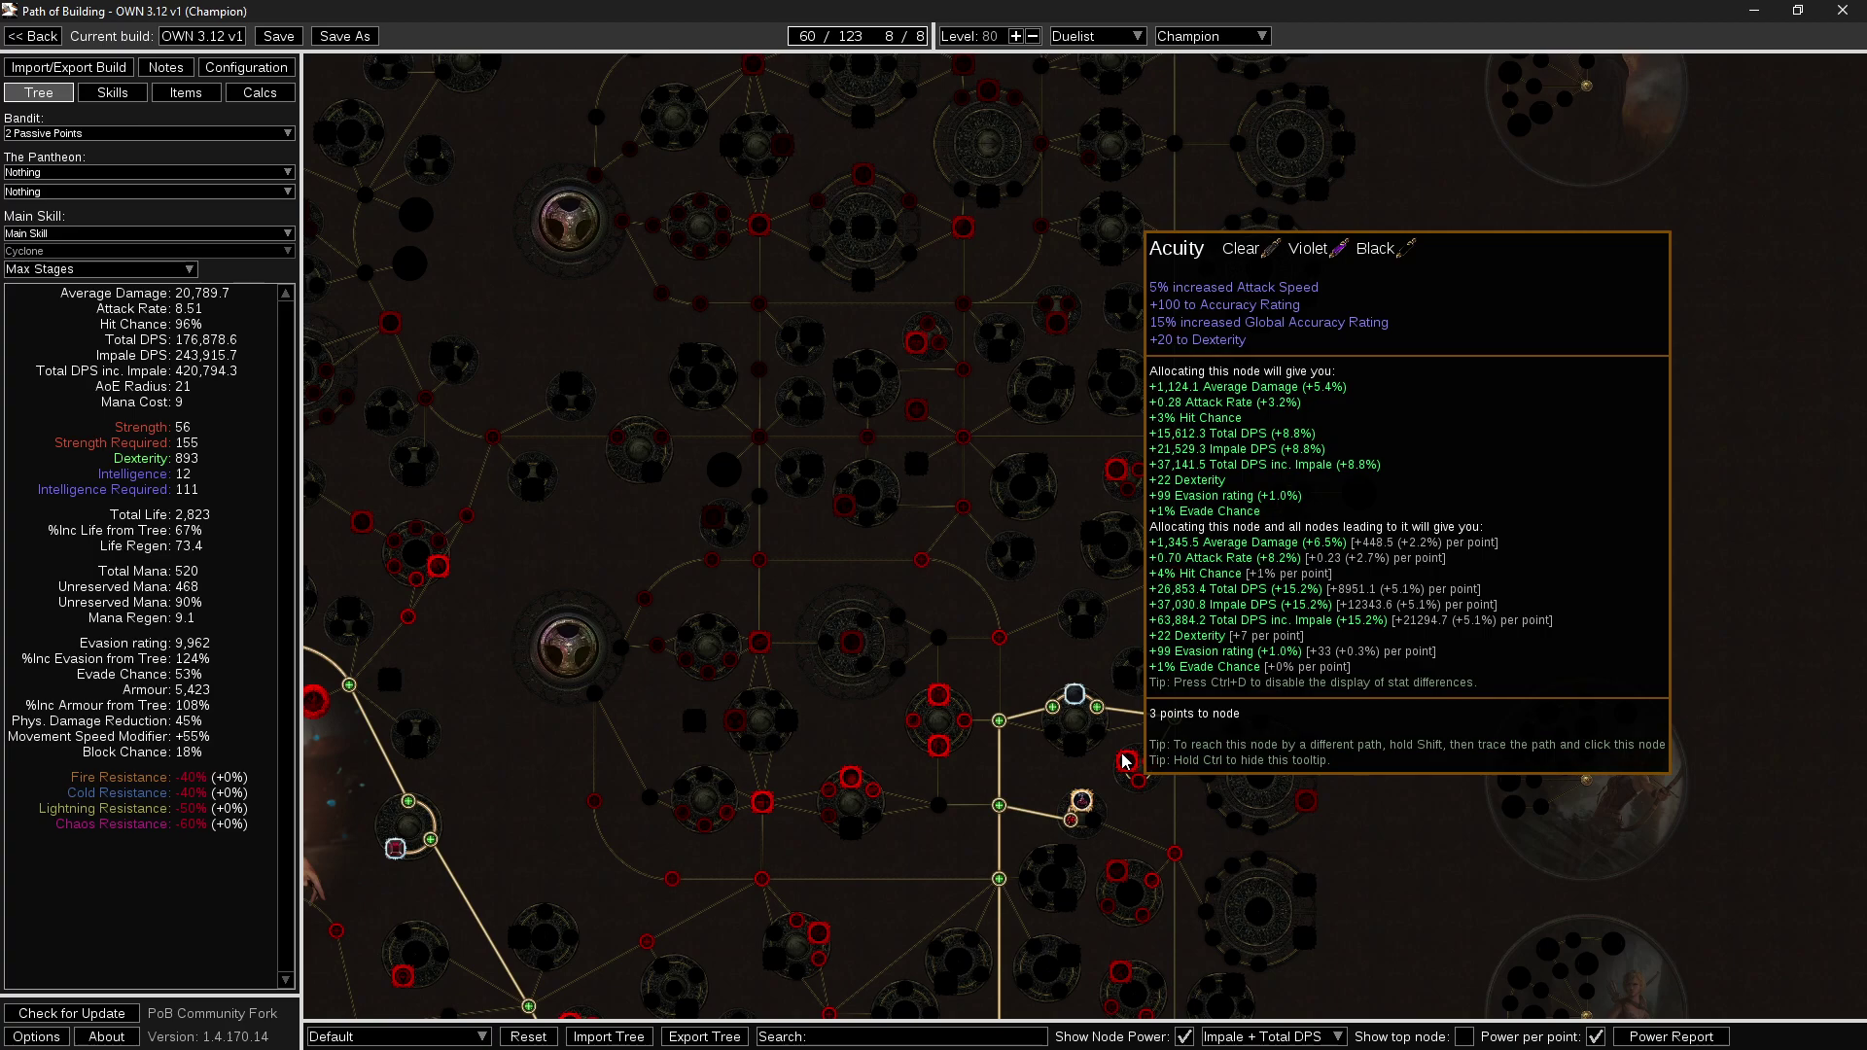
left_click(1125, 761)
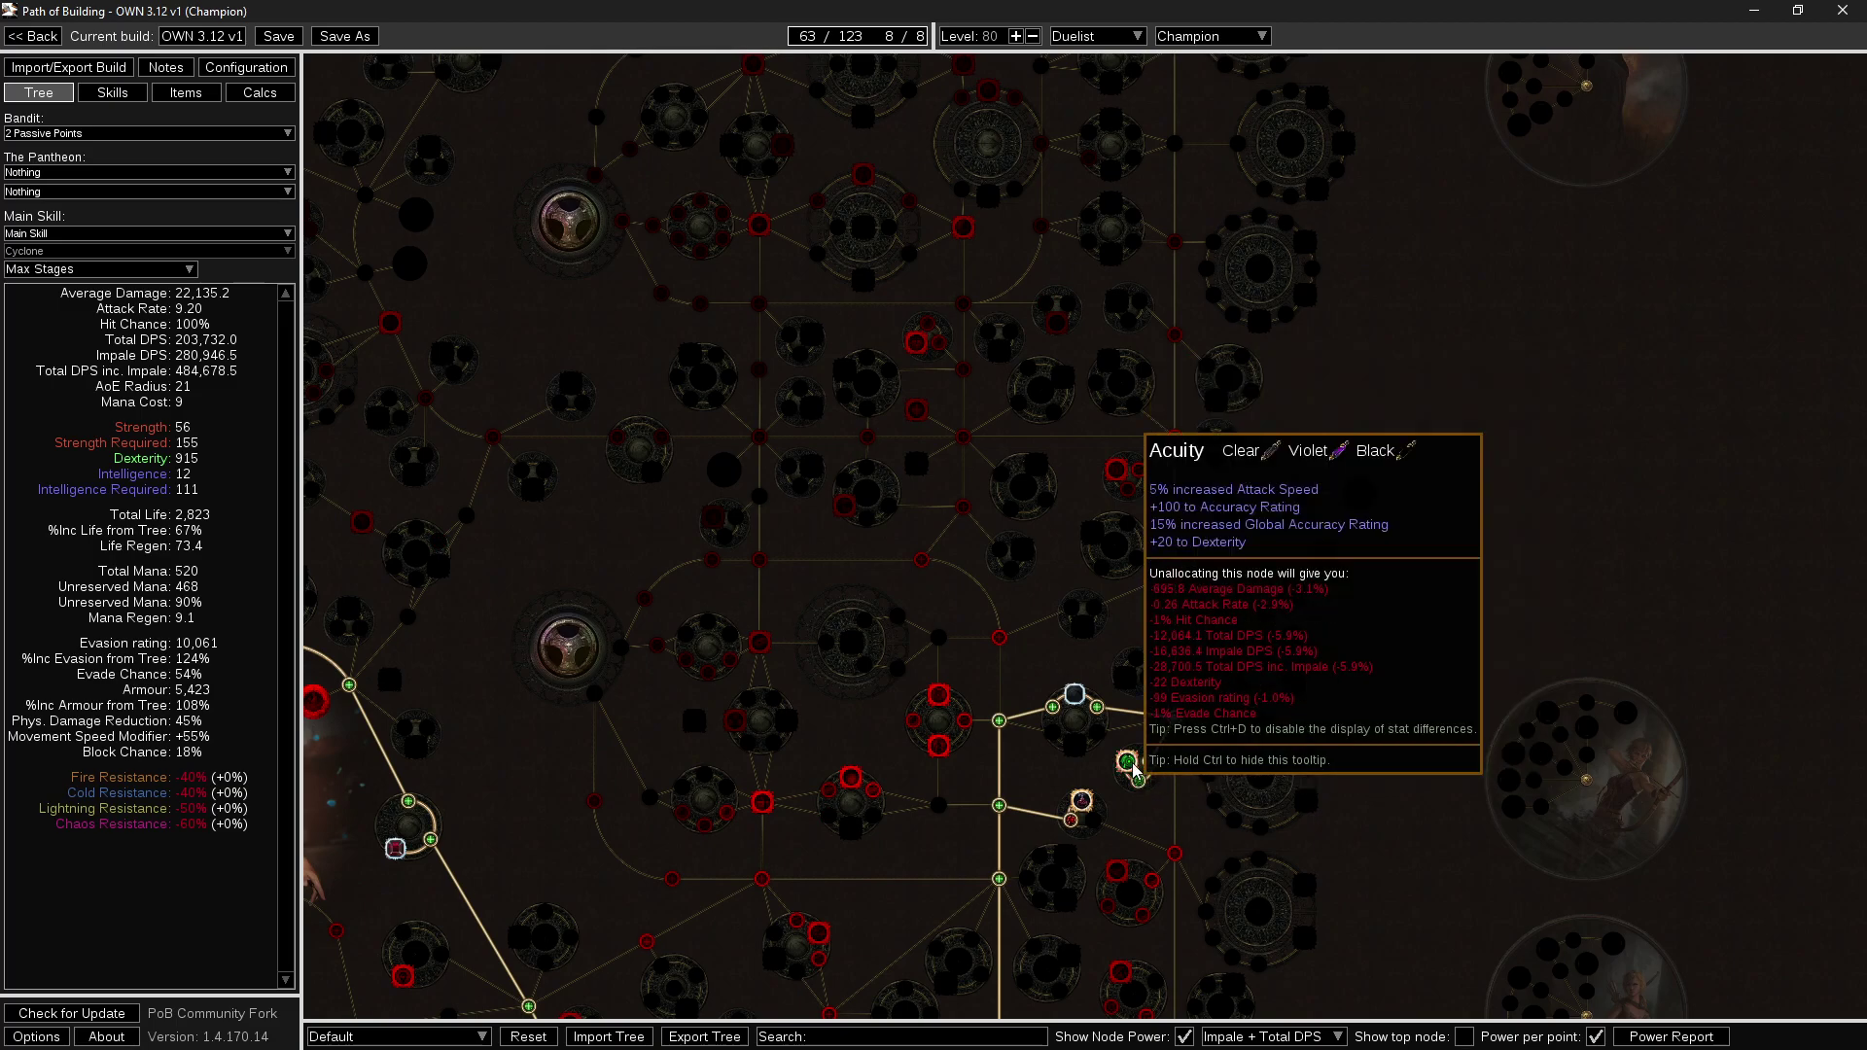
left_click(1175, 717)
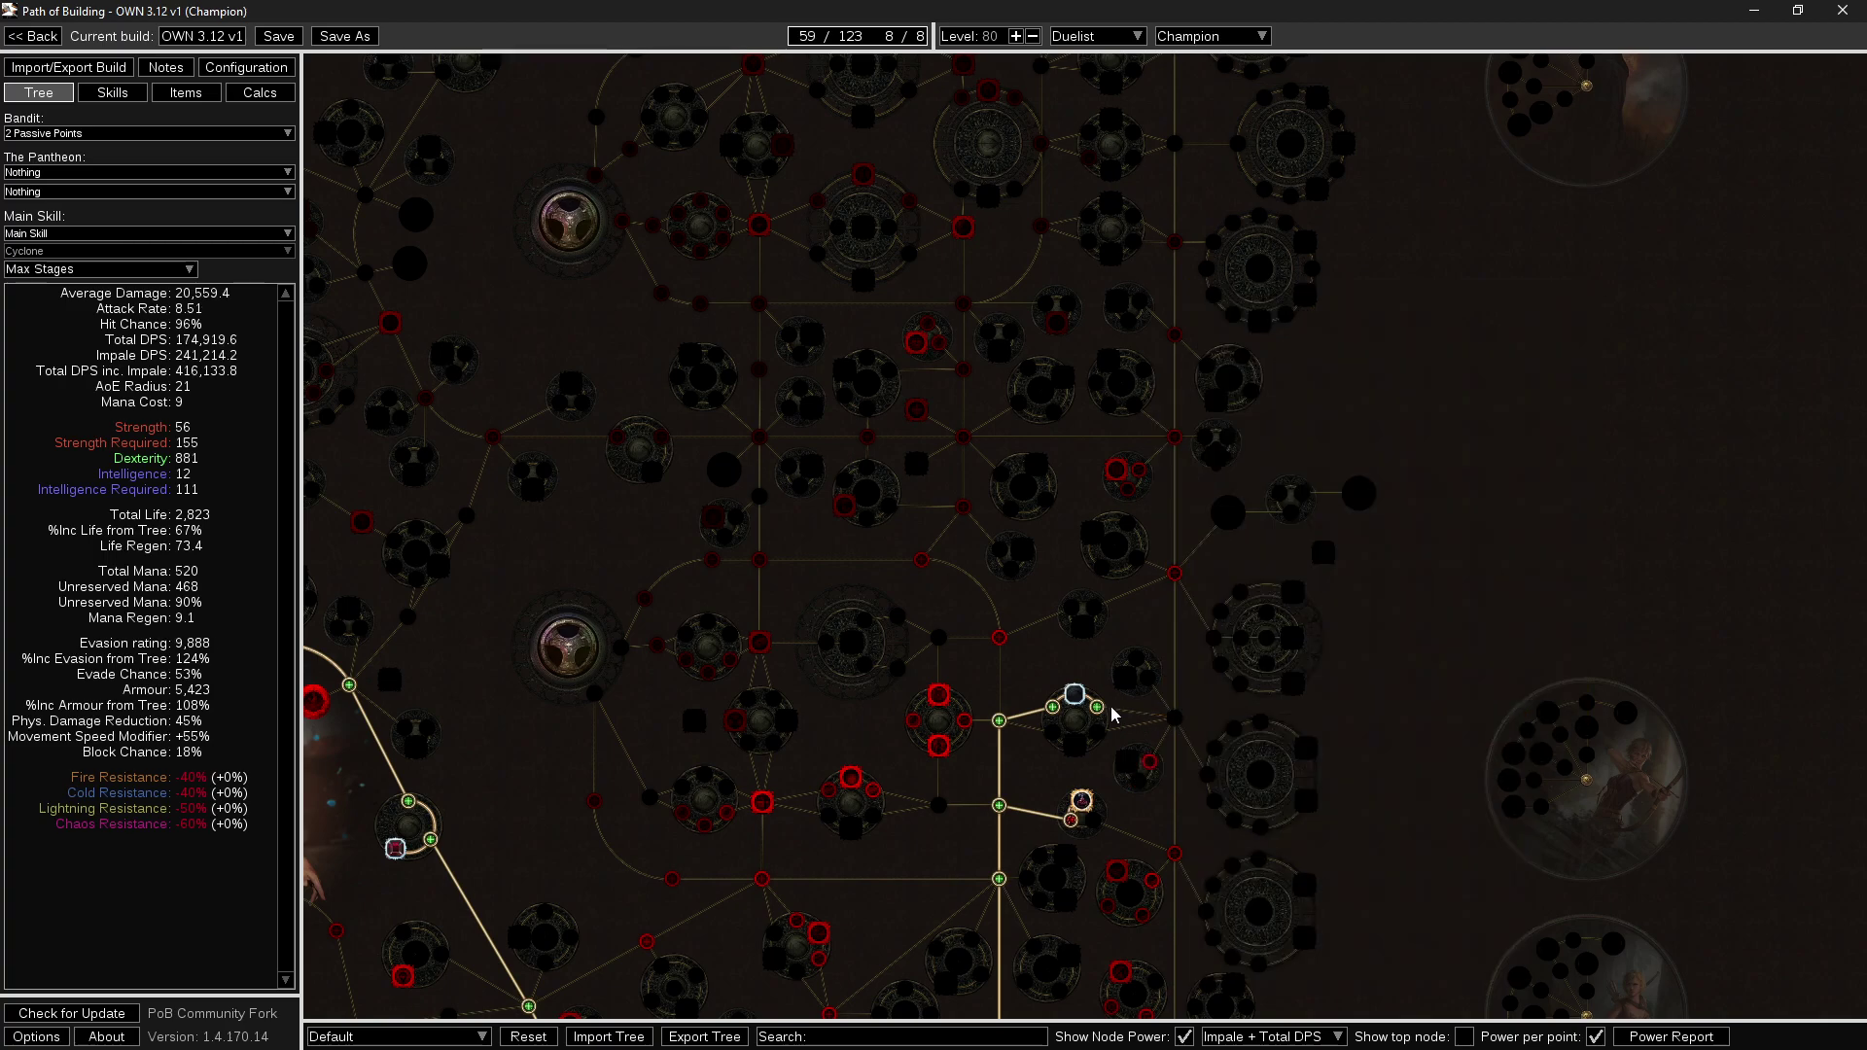
left_click_drag(1239, 652, 1221, 399)
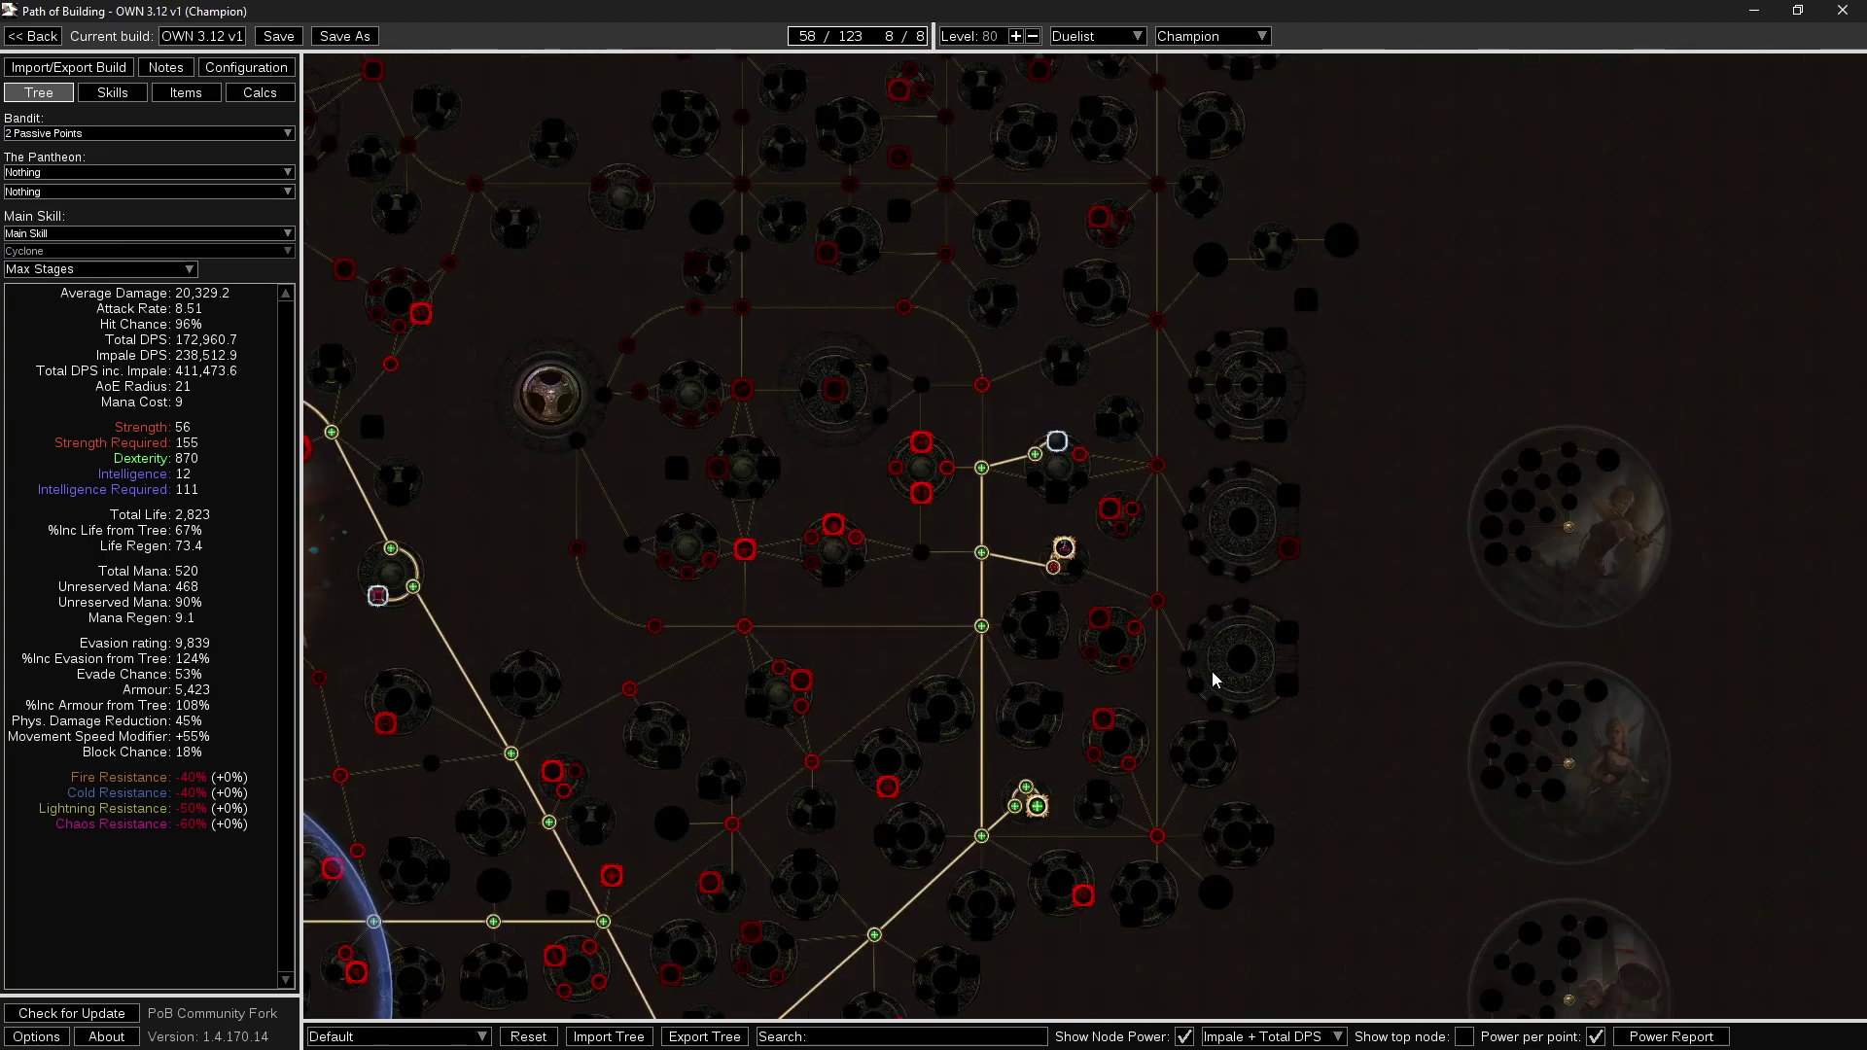
Allocate Aspect of the Lynx and Weapon Artistry in the cluster west of the northern Dexterity route.
left_click_drag(925, 501, 934, 633)
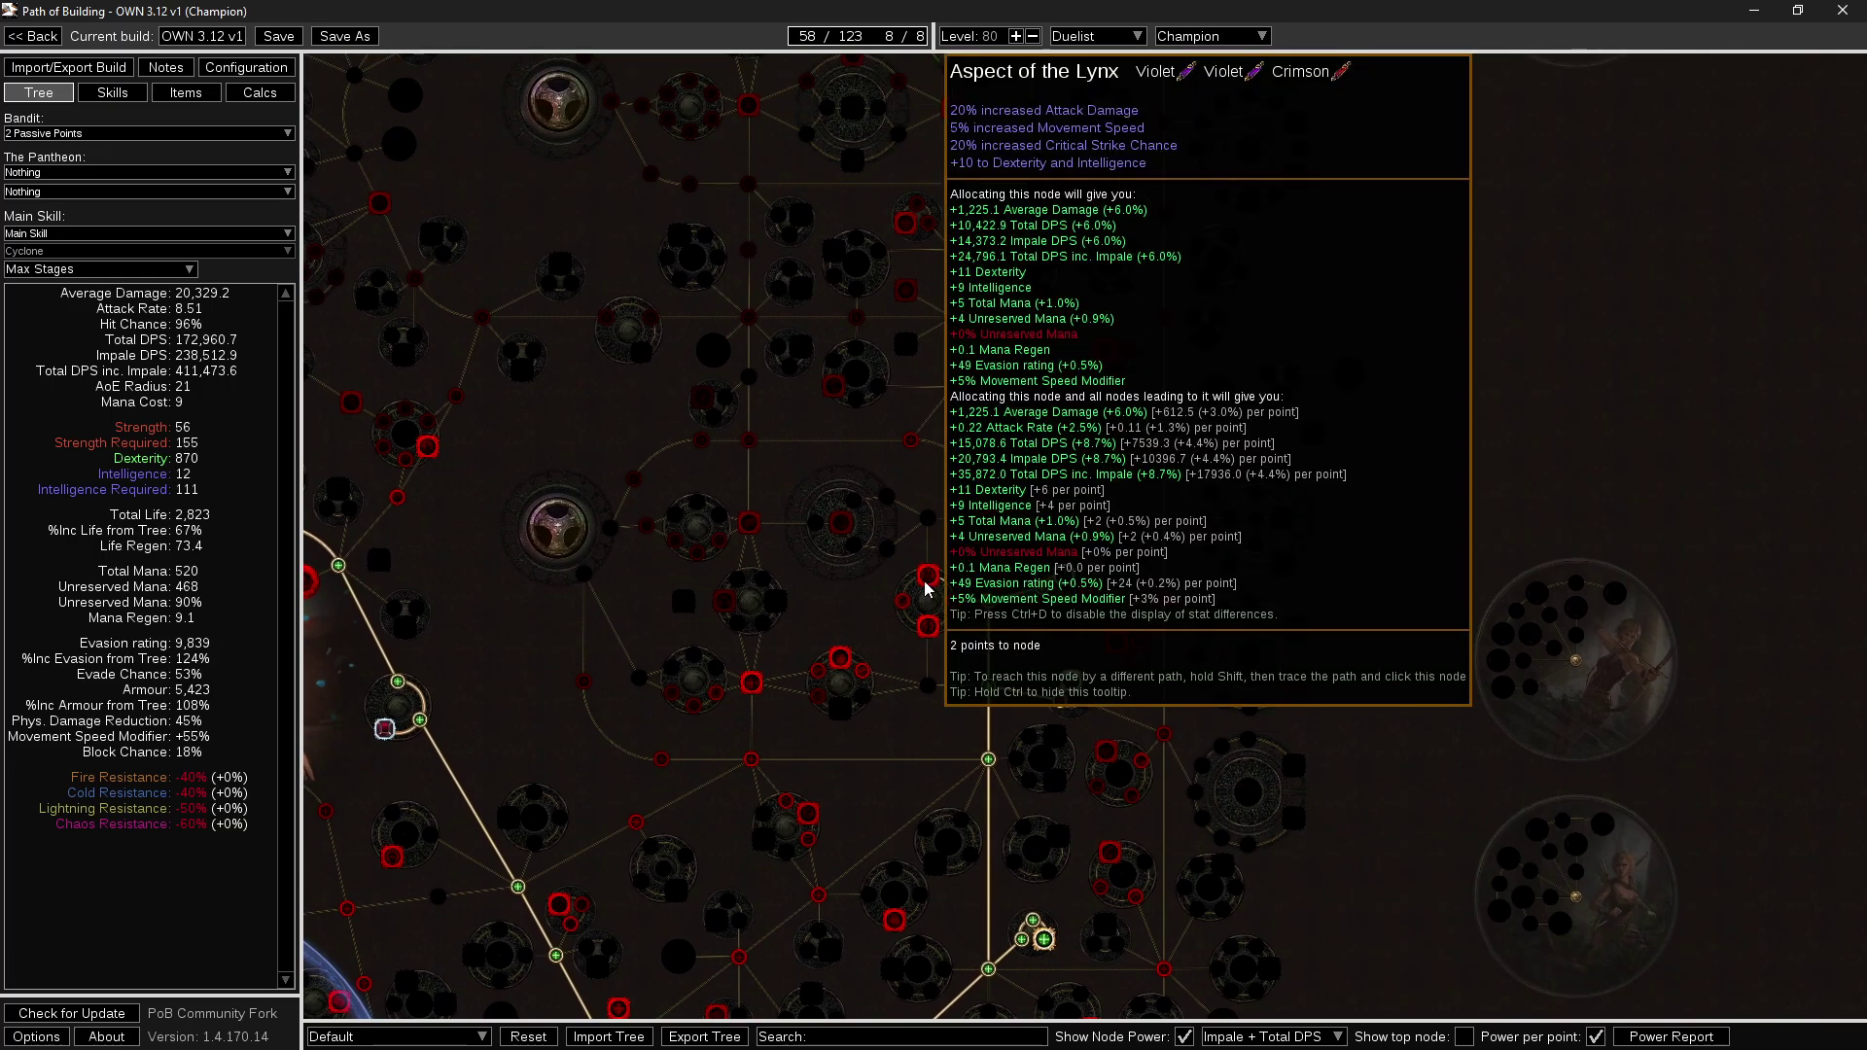
left_click(927, 583)
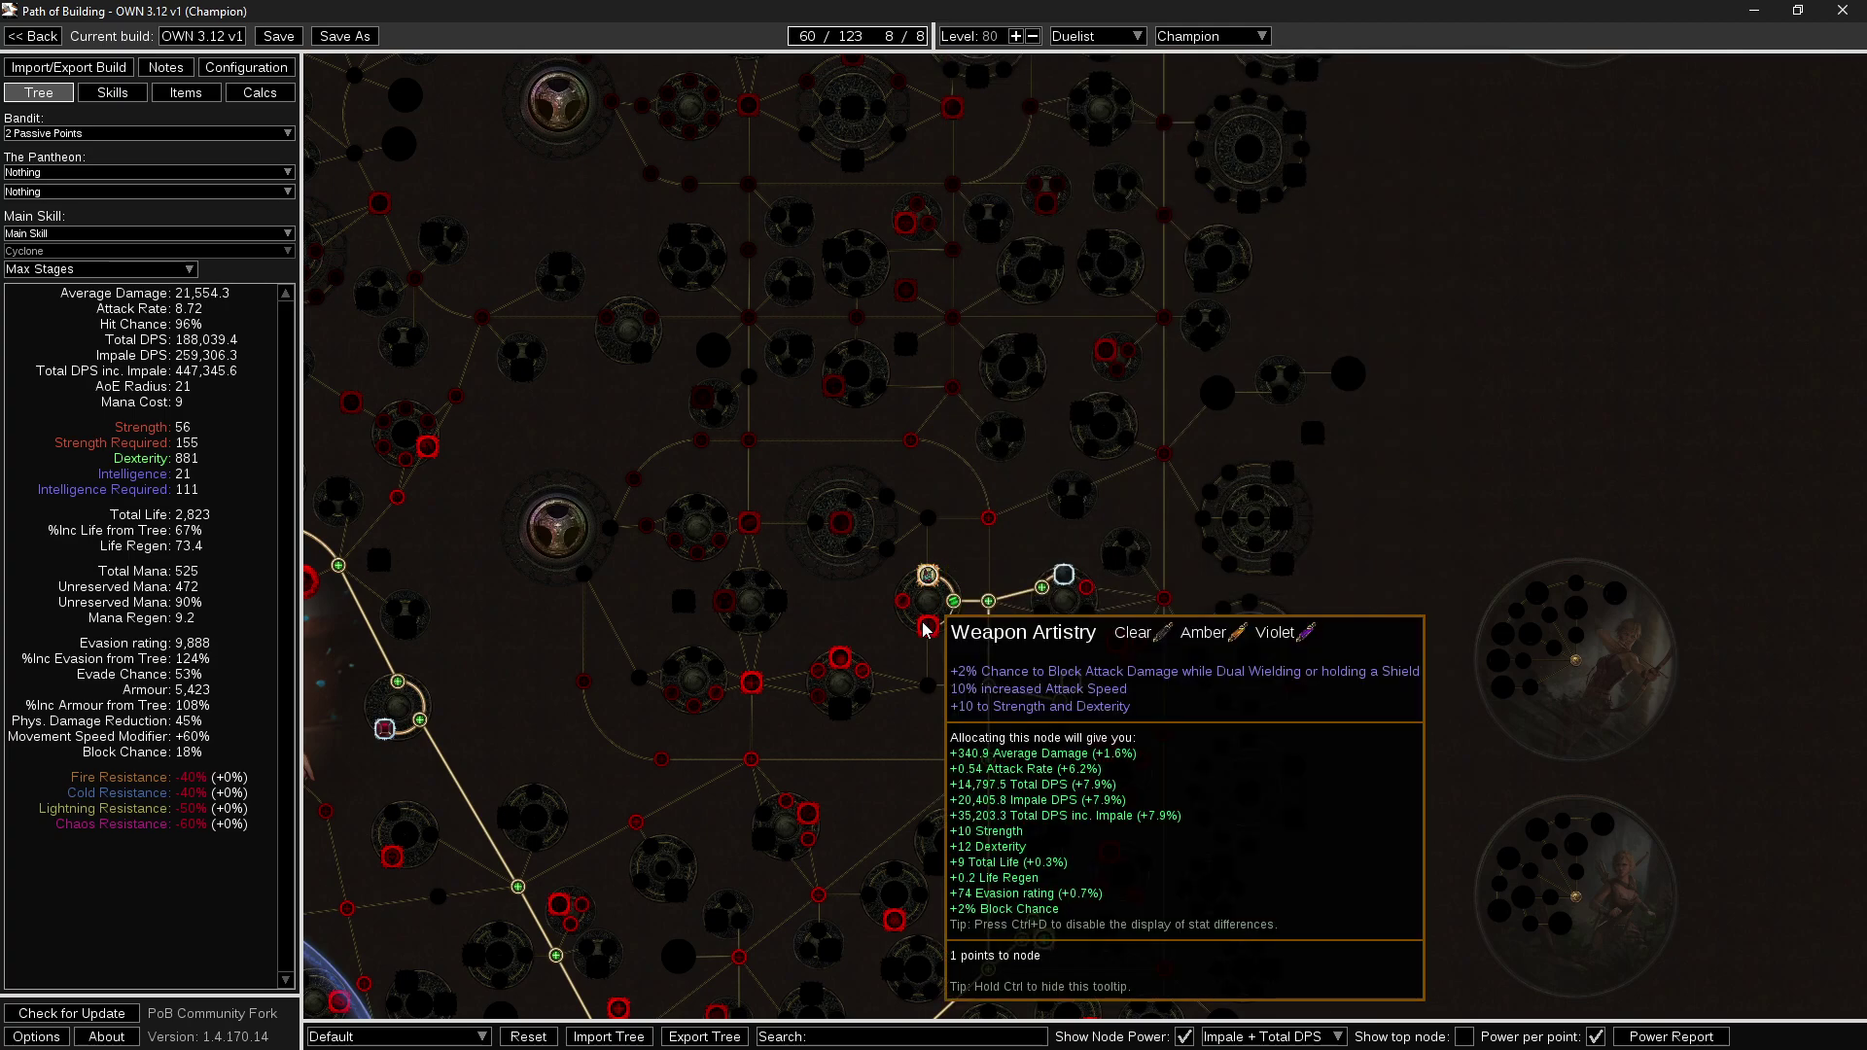
left_click(926, 629)
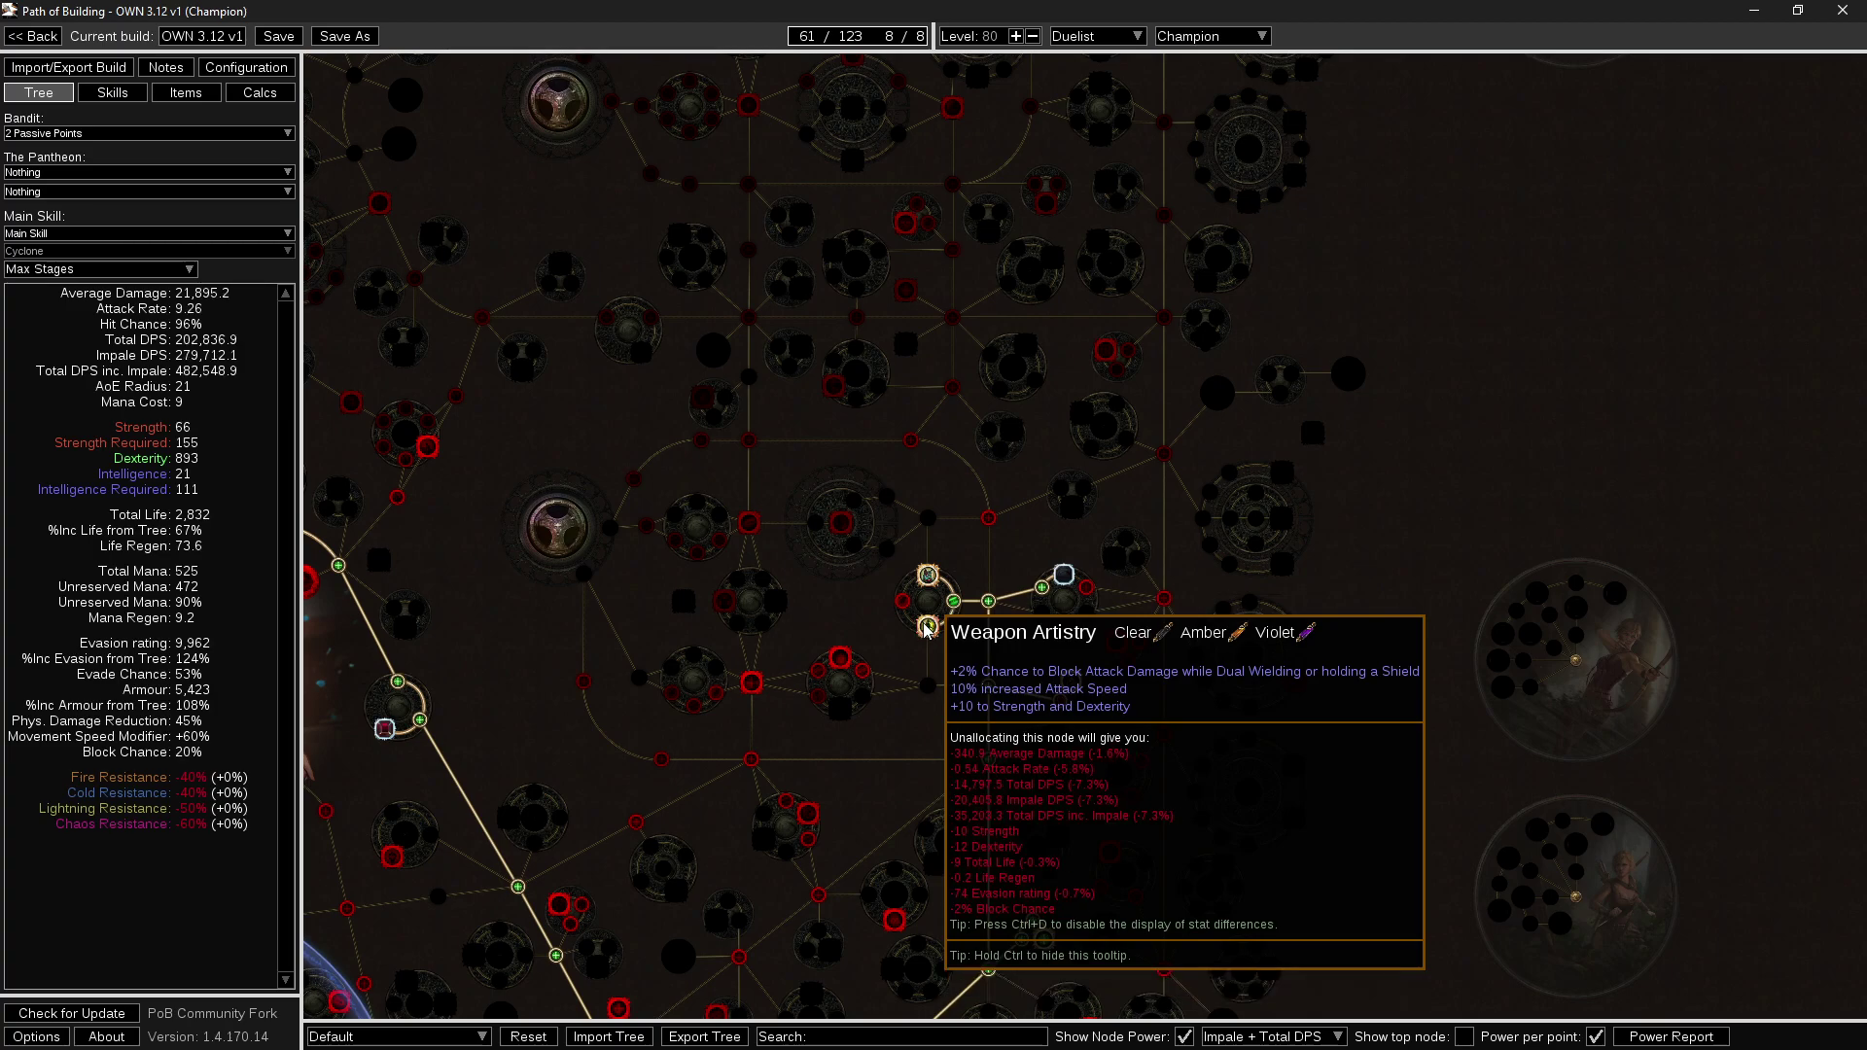
left_click(925, 629)
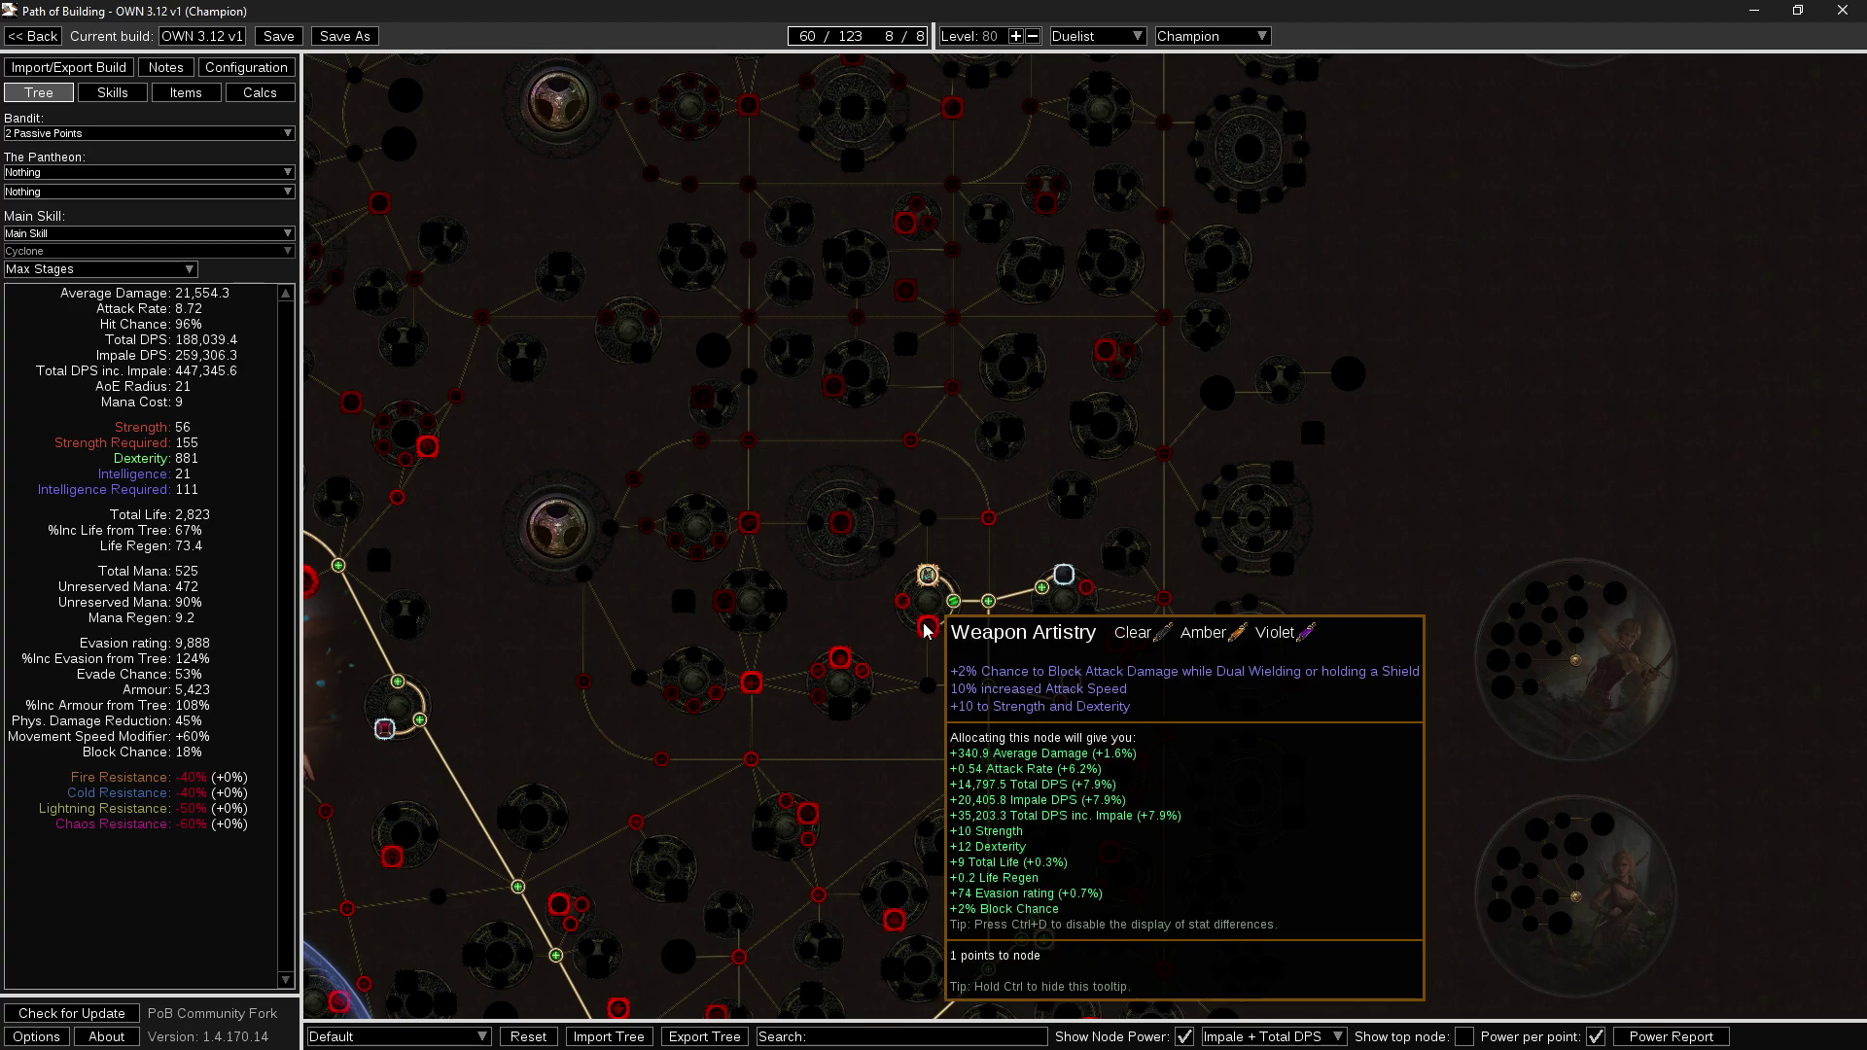
left_click(925, 629)
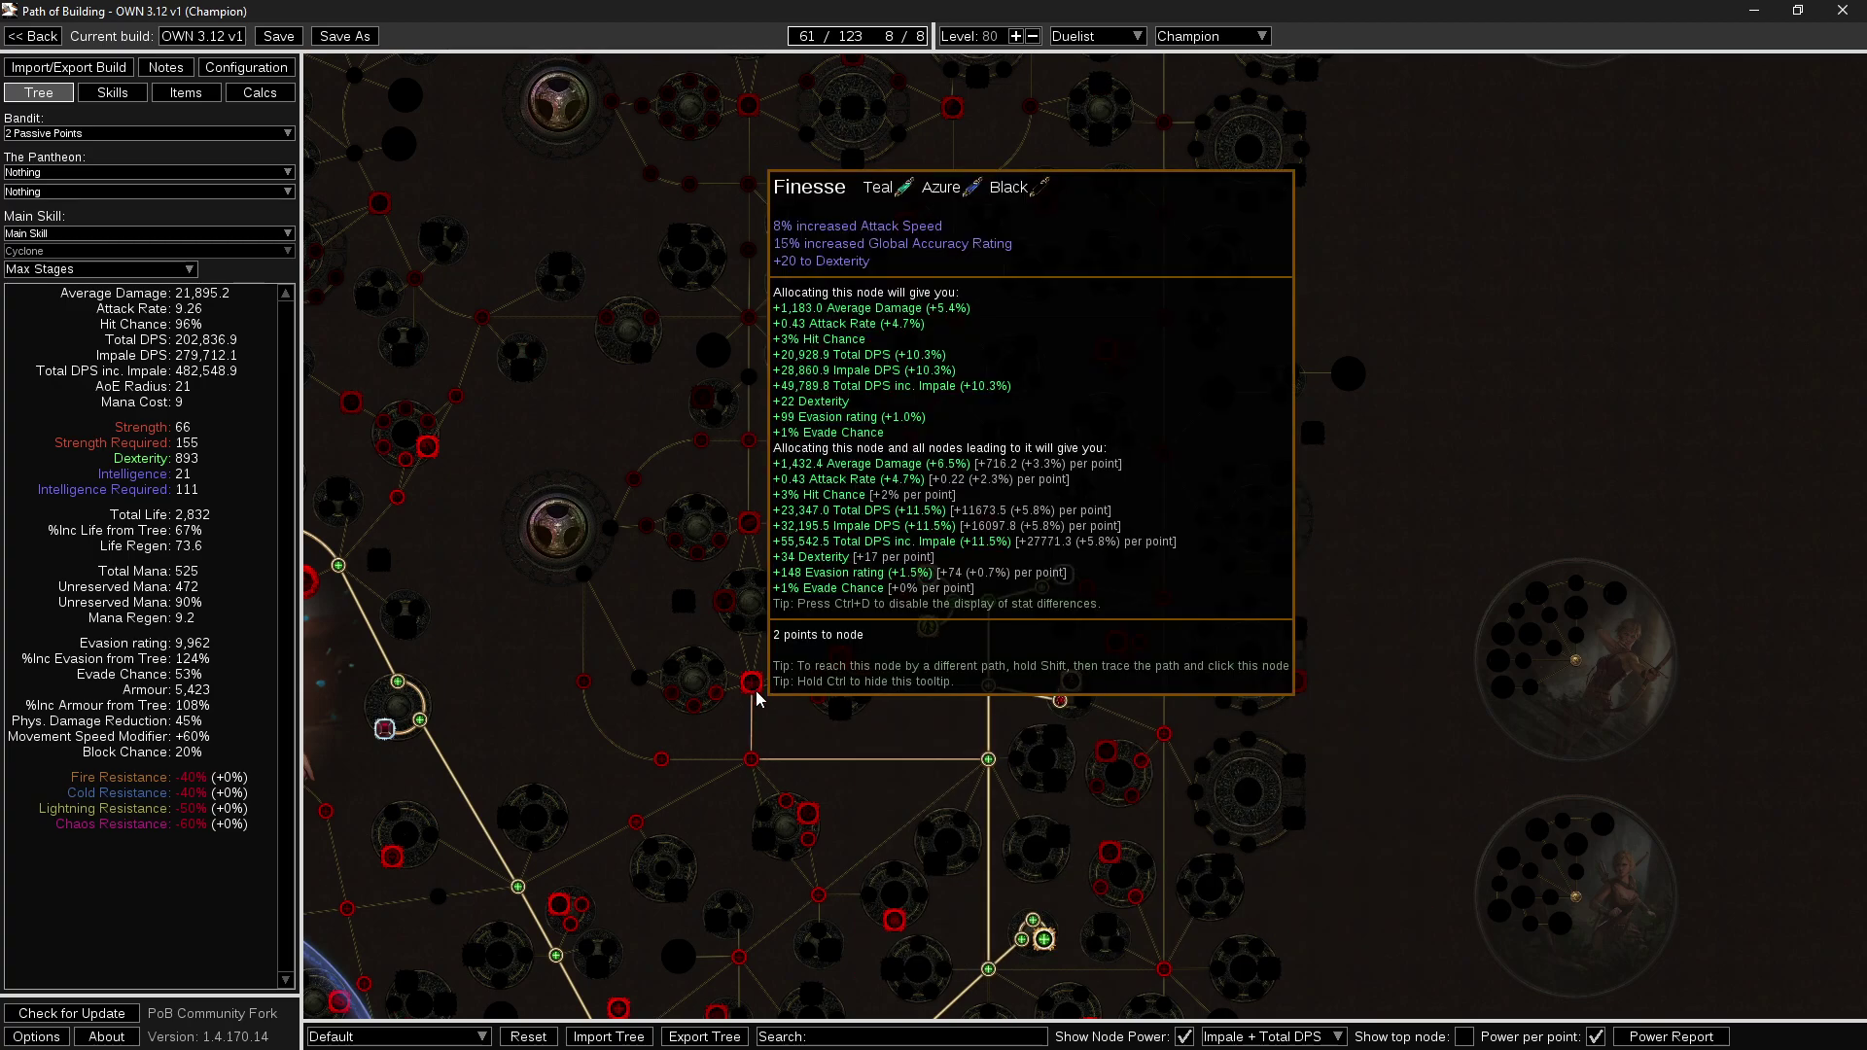
Allocate Finesse on the western branch and Quickstep just southeast of it.
left_click_drag(846, 755, 943, 698)
left_click(852, 634)
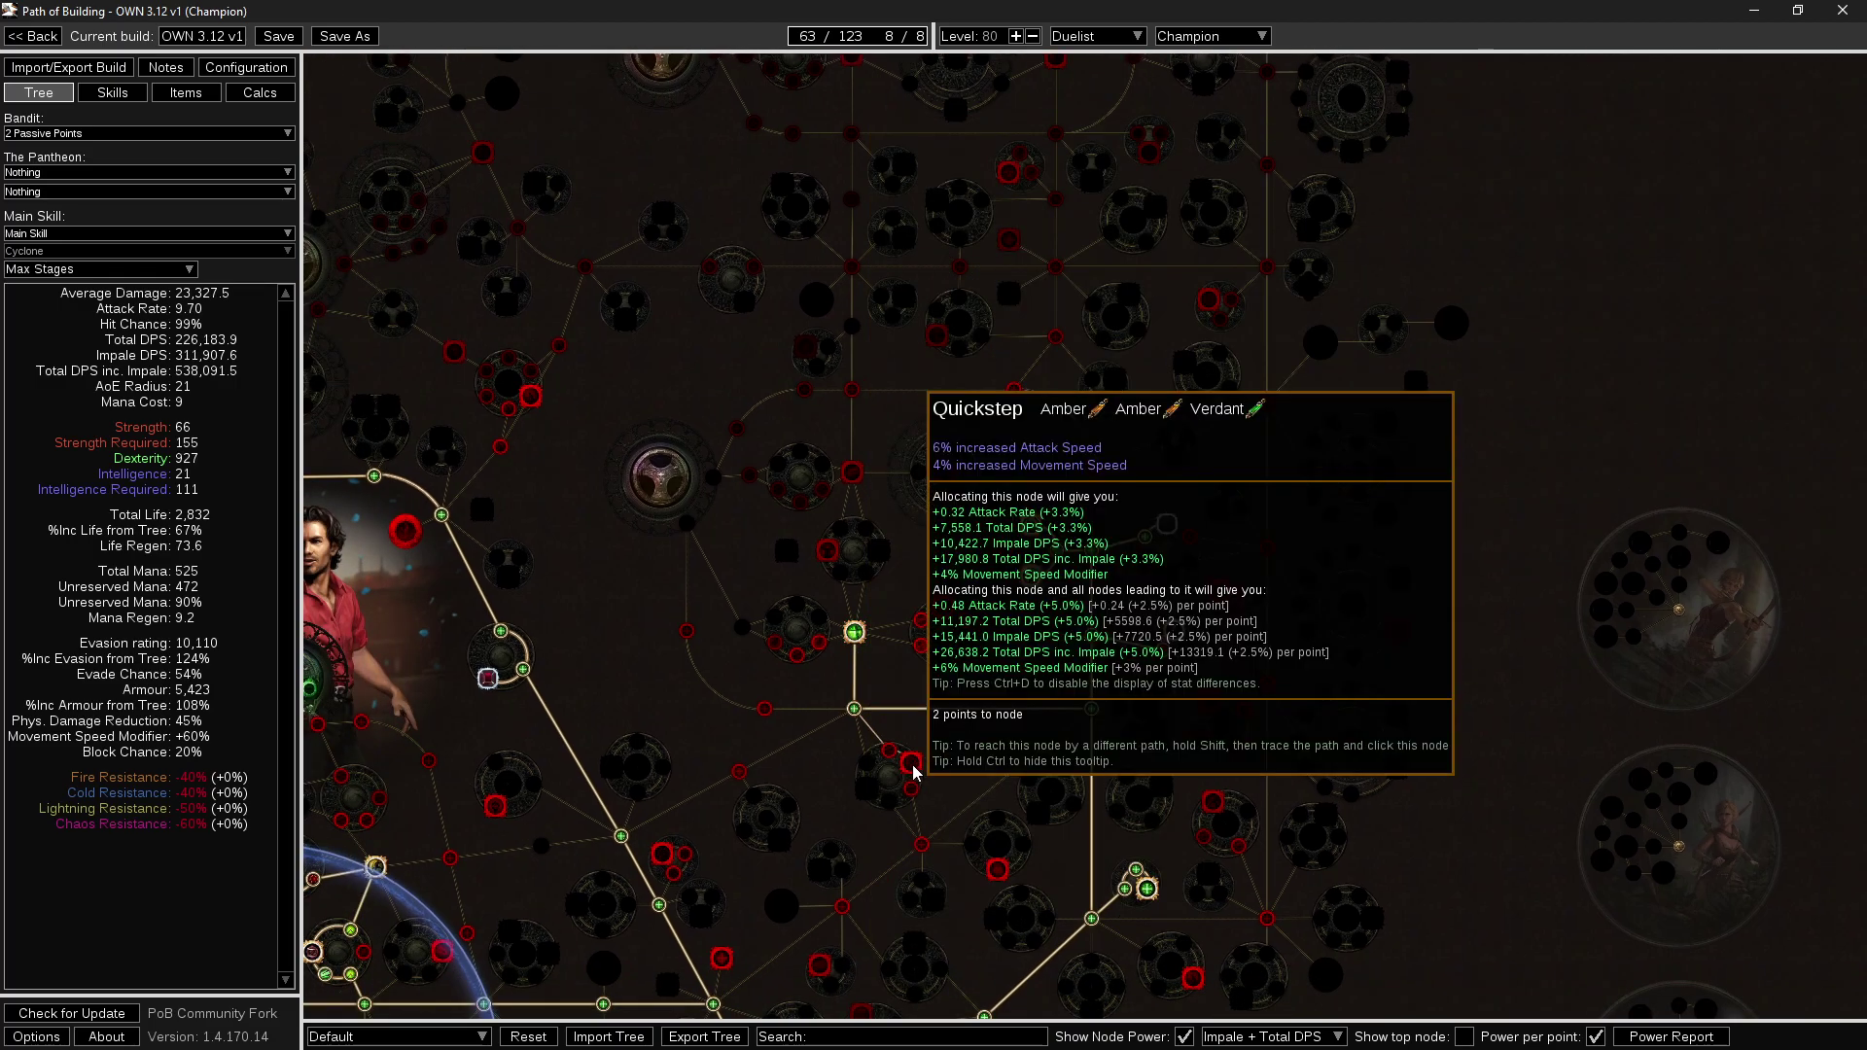
left_click(937, 768)
left_click_drag(942, 730, 974, 755)
Compare Aspect of the Panther with the options farther south, and allocate Aspect of the Panther east of Finesse.
mouse_move(970, 624)
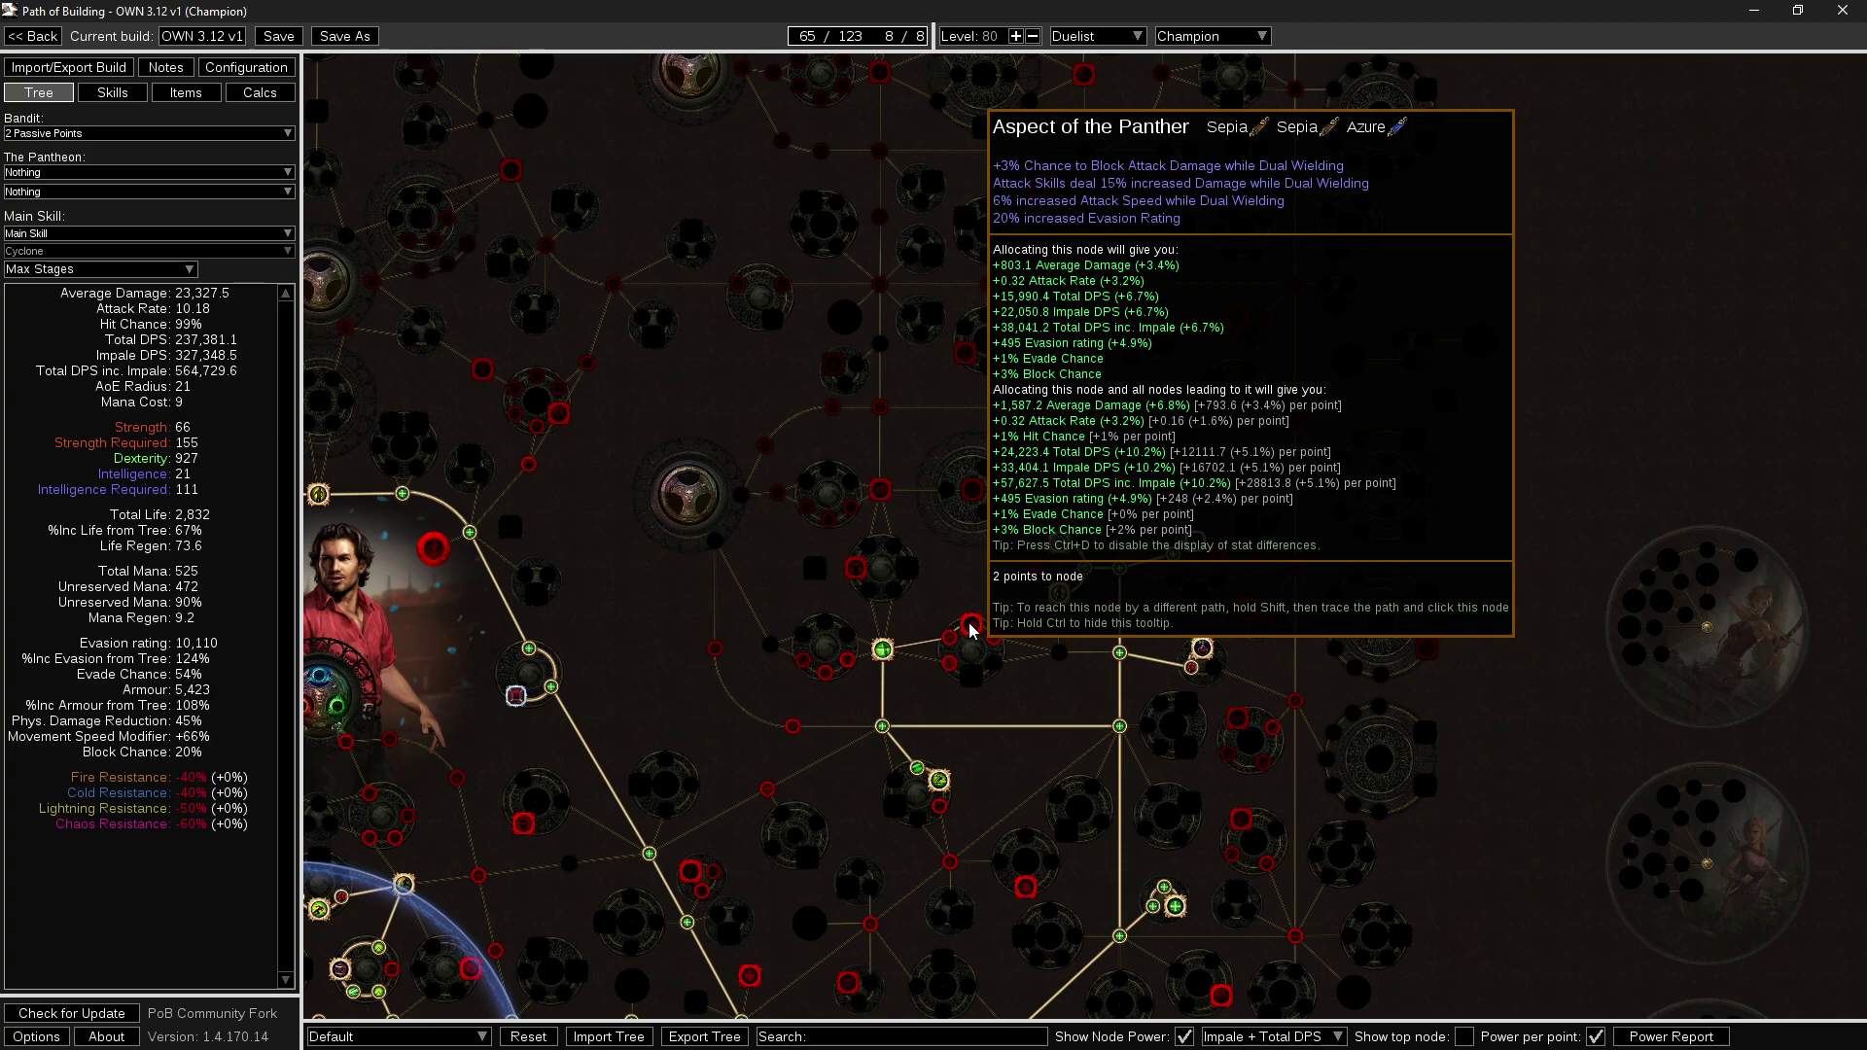
left_click_drag(1031, 840, 1059, 551)
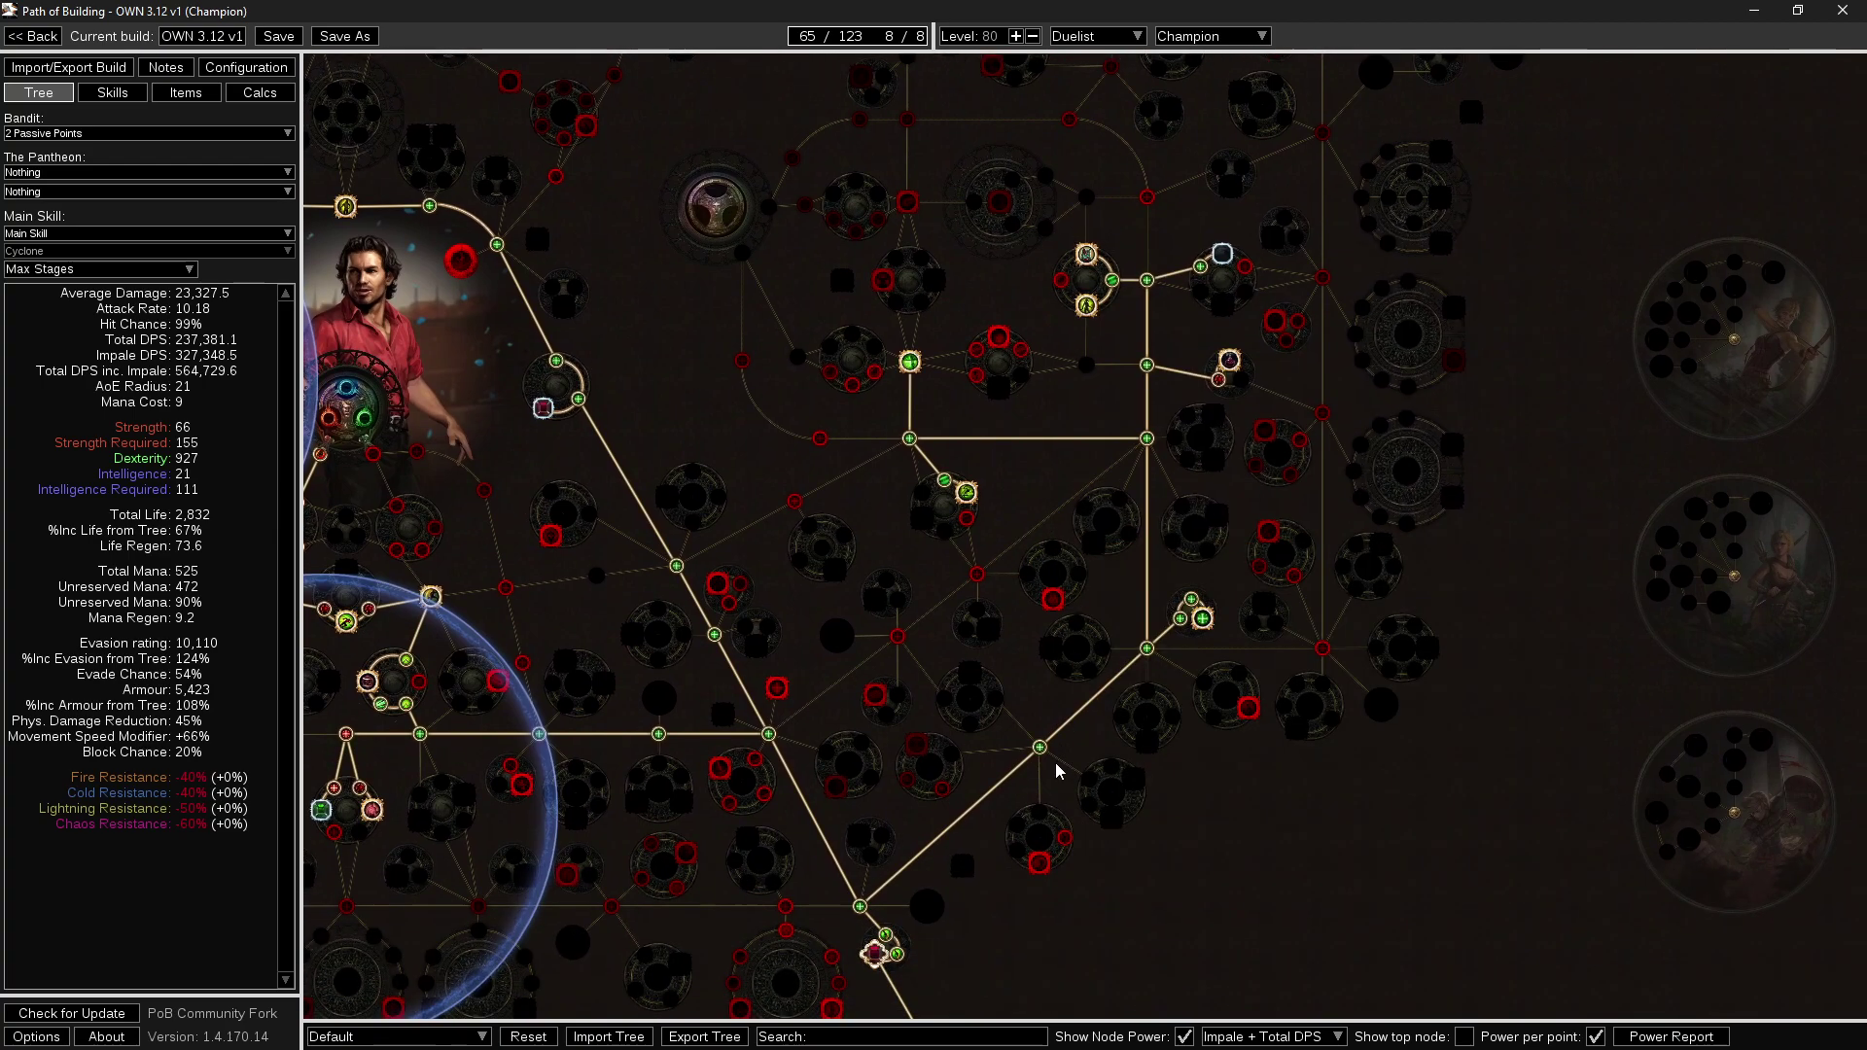
left_click_drag(989, 920, 1020, 747)
mouse_move(817, 756)
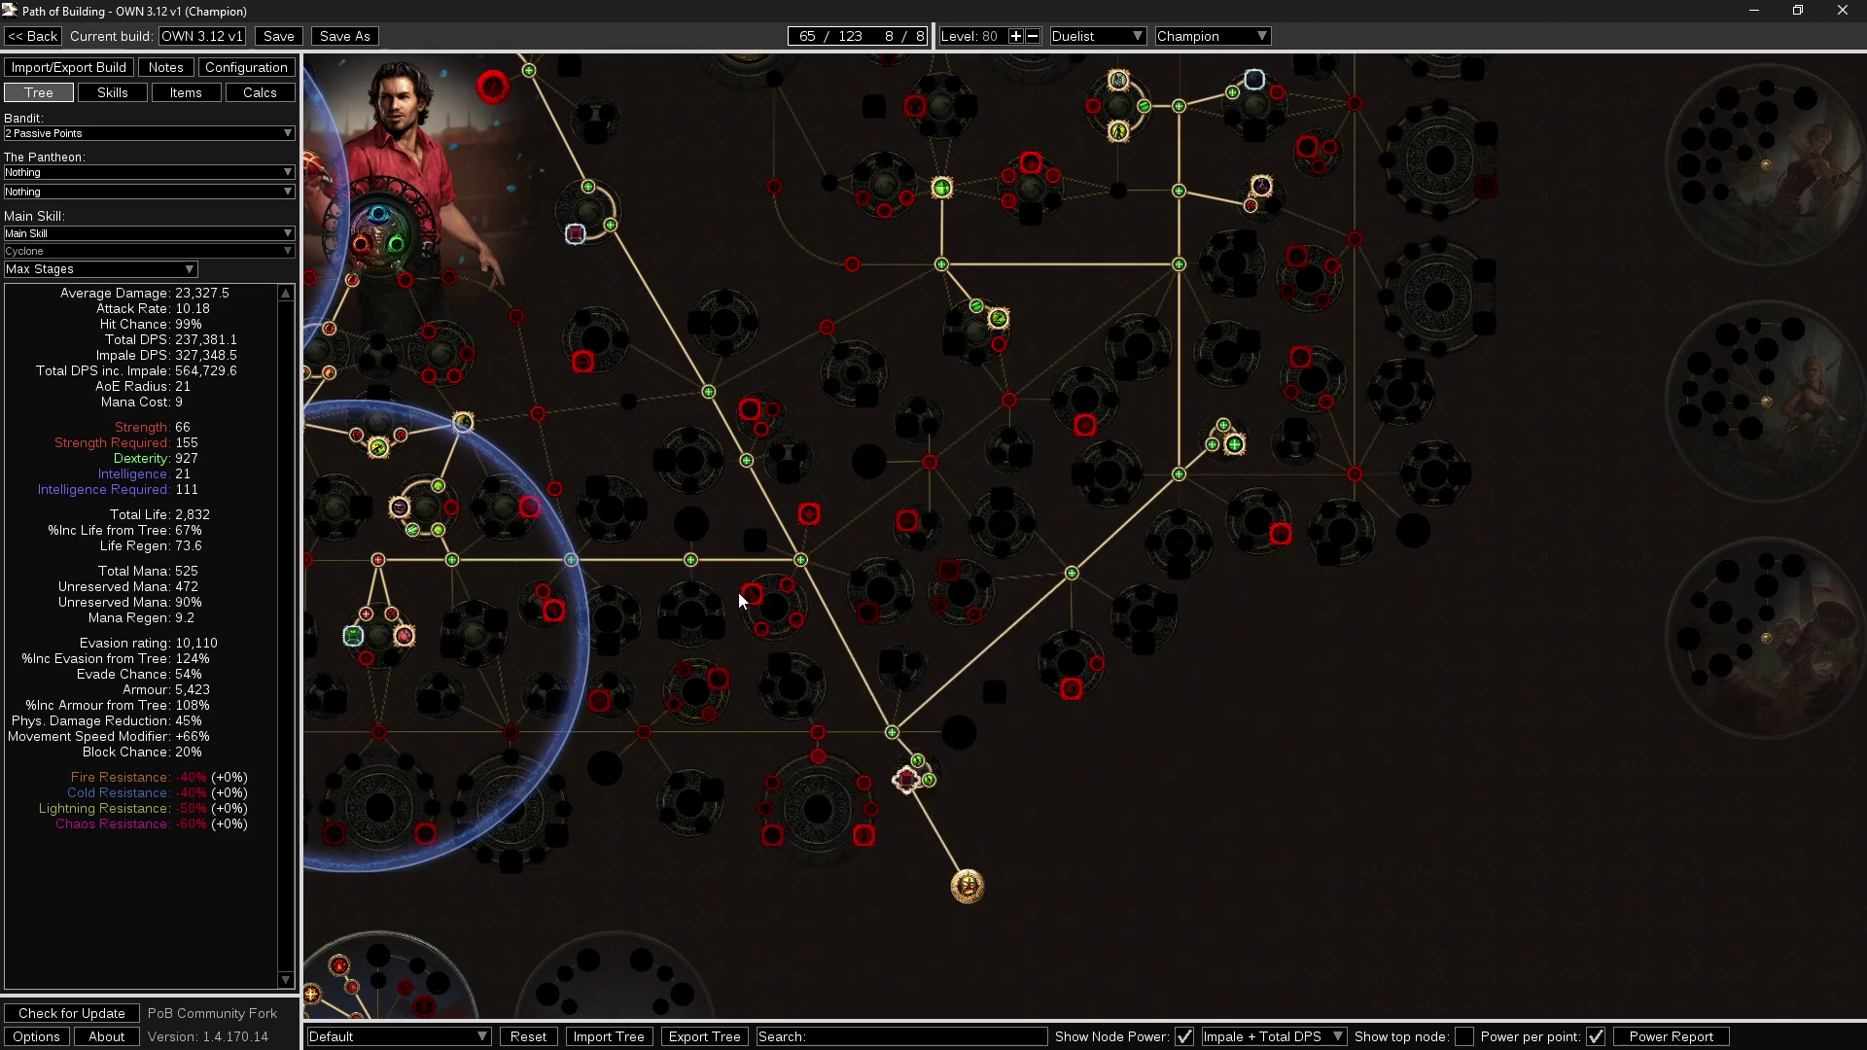
left_click_drag(940, 649, 879, 942)
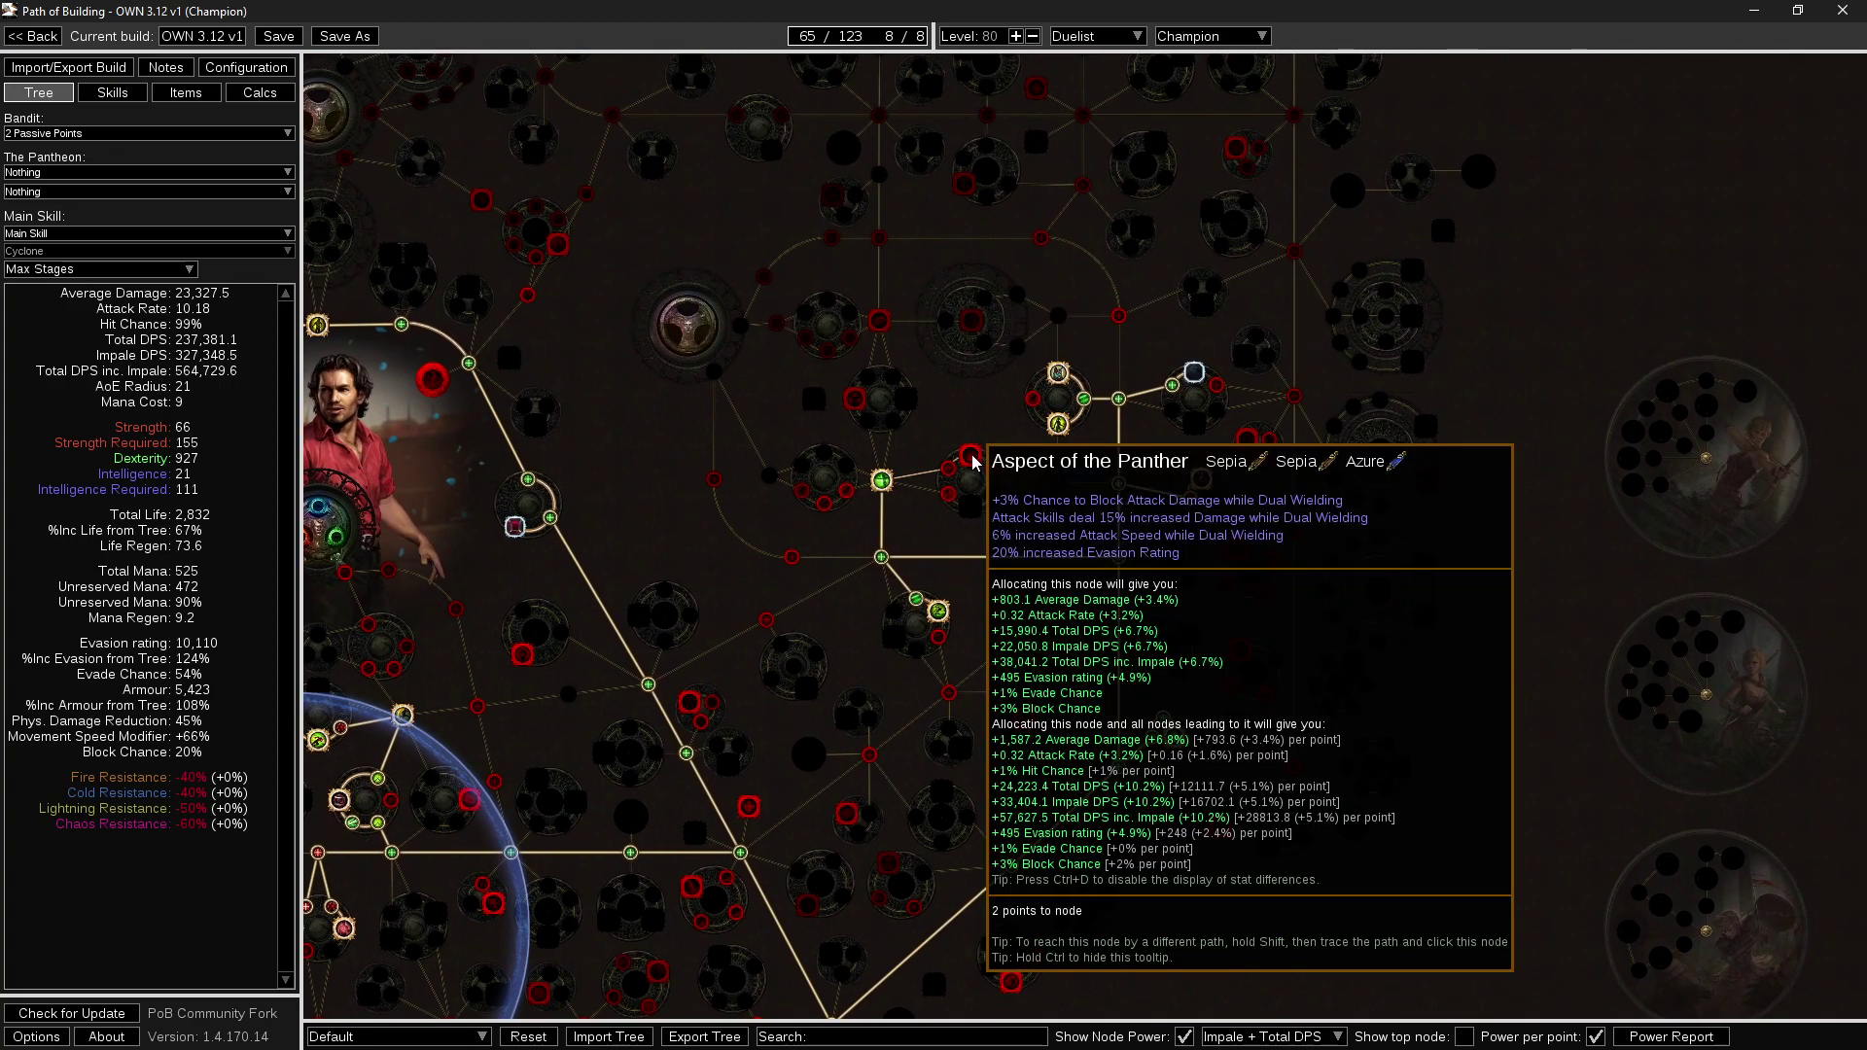
left_click(972, 459)
Examine Charging Offensive, remove Quickstep and the node leading to it, and check Heart of Oak.
left_click_drag(906, 892, 1008, 689)
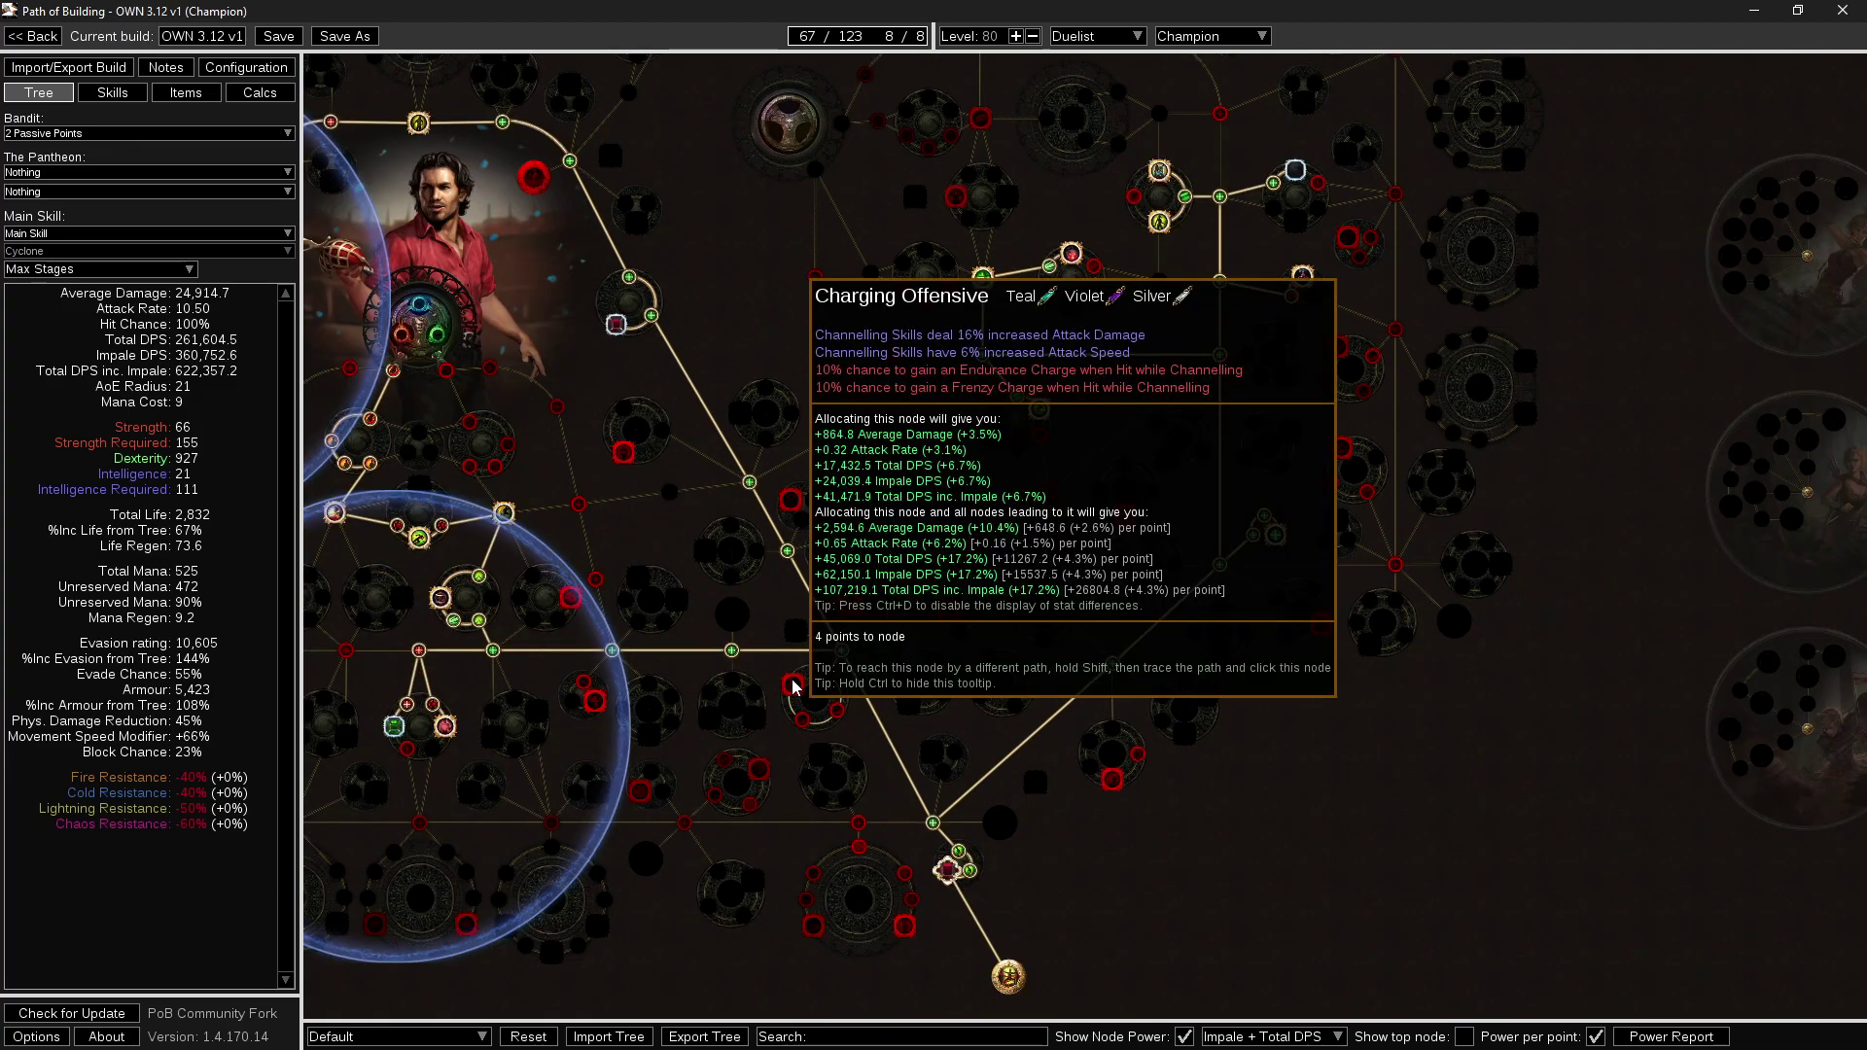
left_click_drag(1029, 500, 1017, 691)
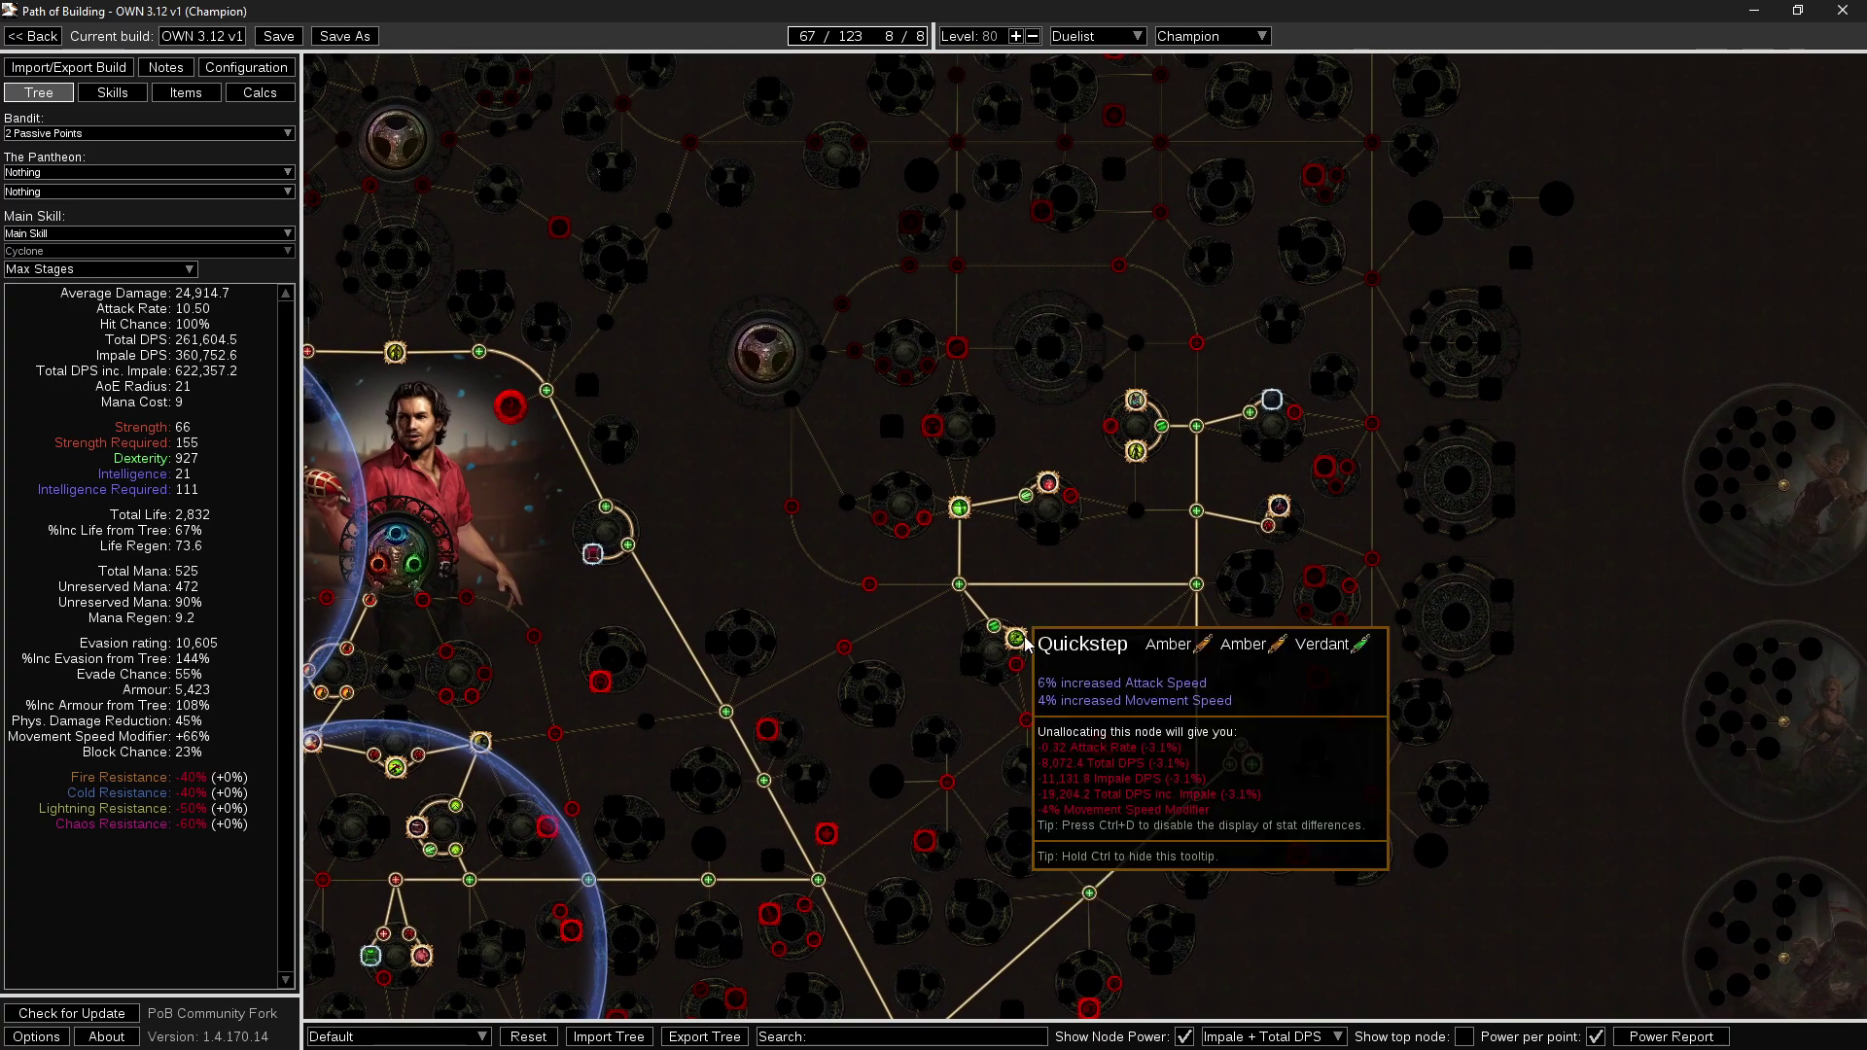
left_click(1014, 640)
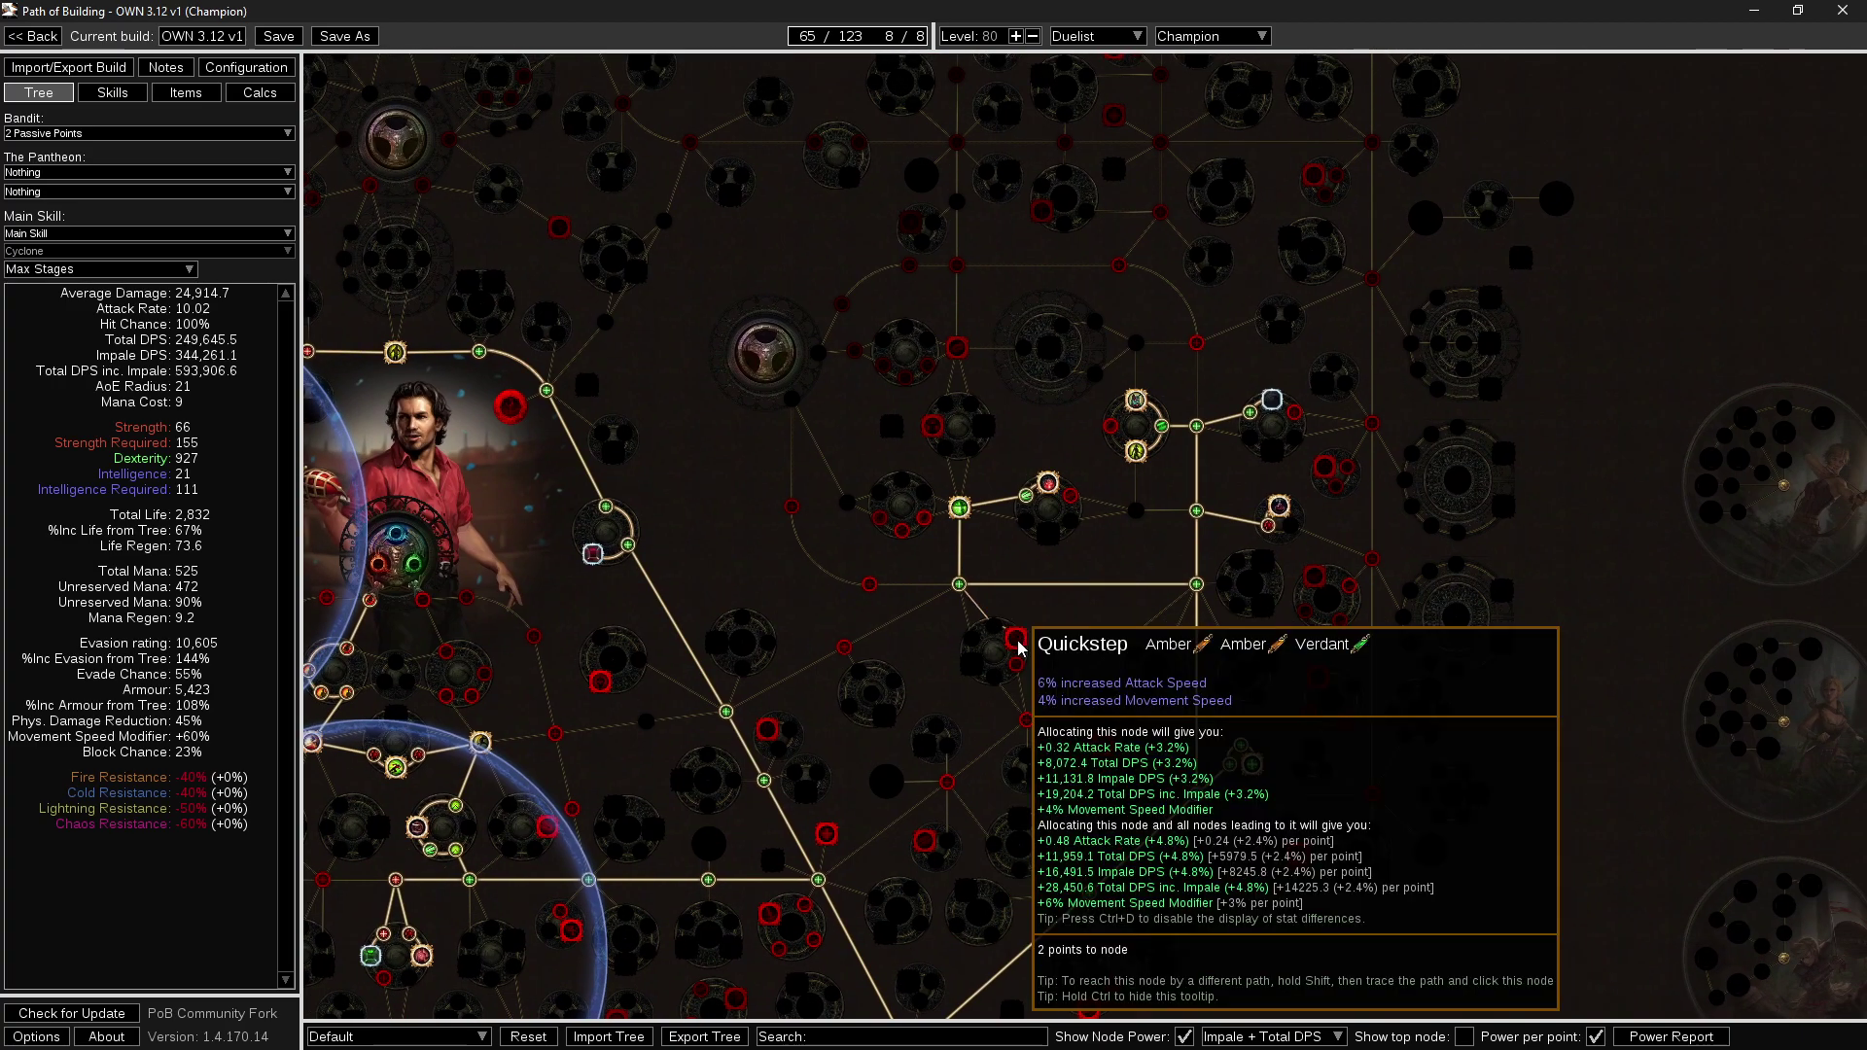
left_click_drag(1064, 624, 1064, 724)
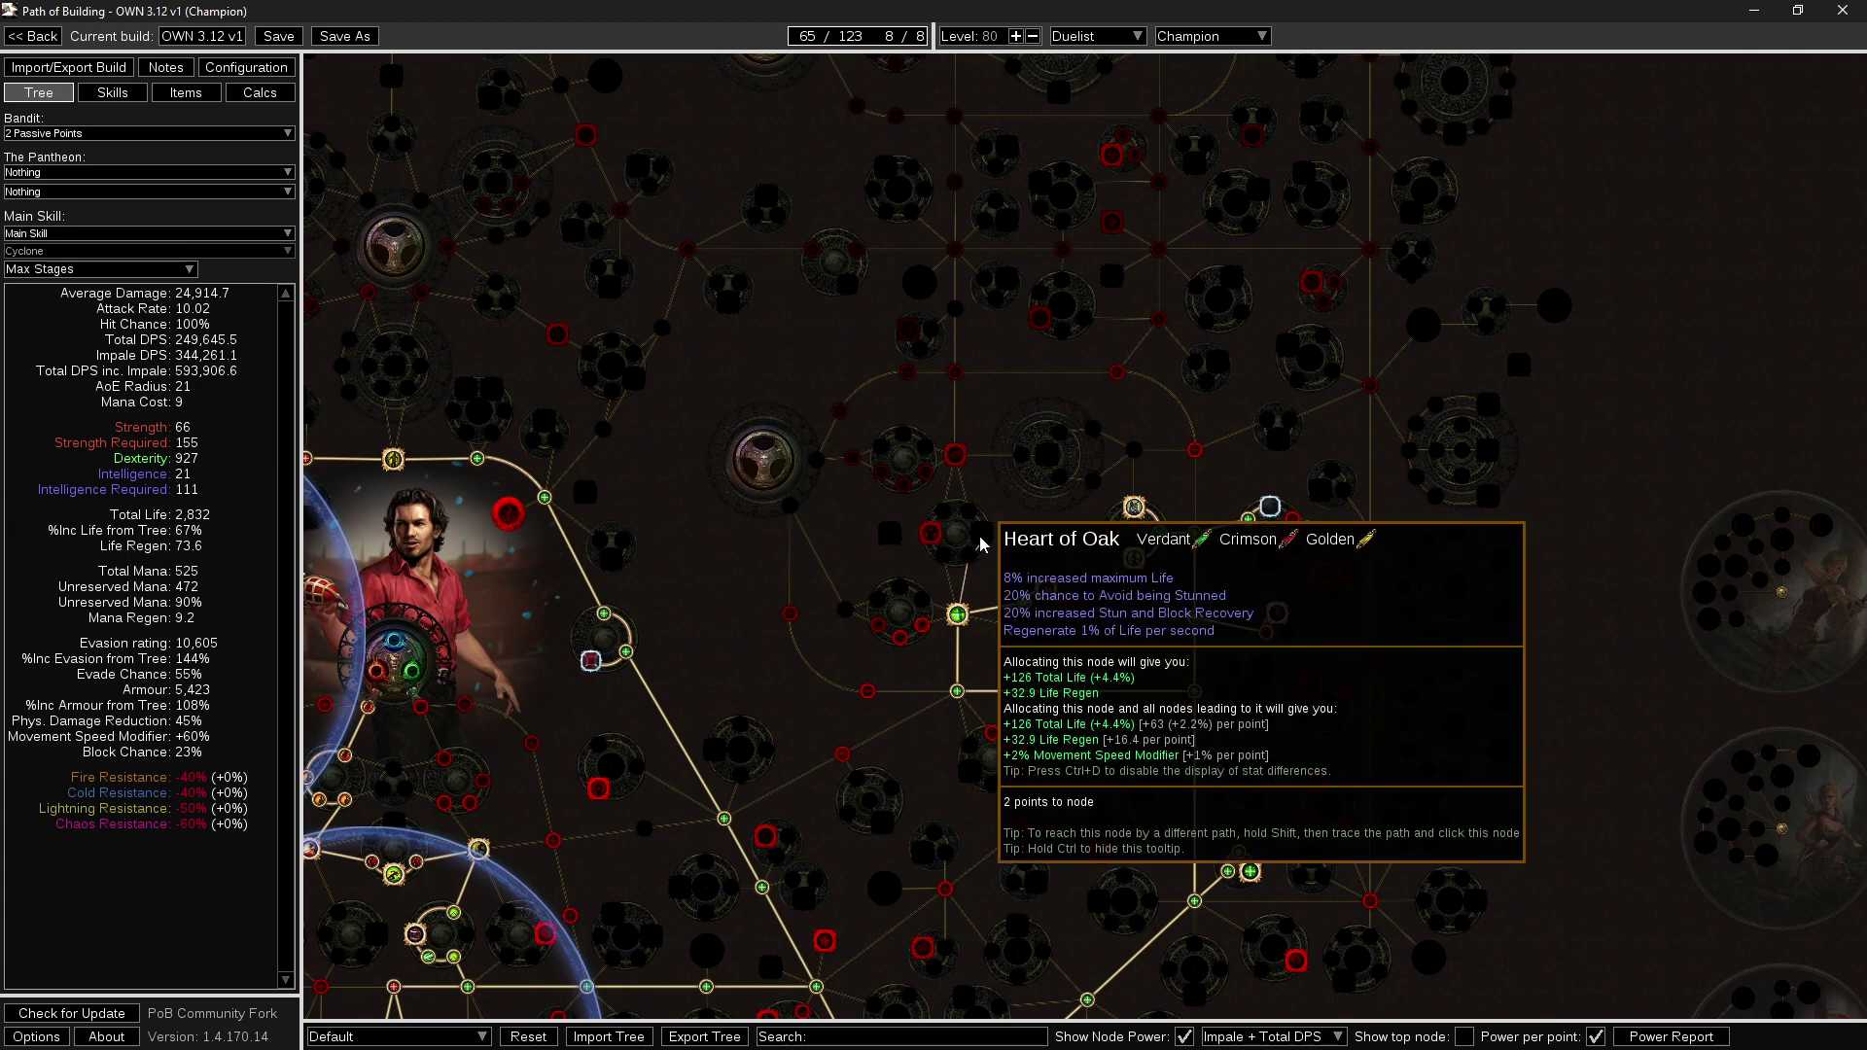
left_click_drag(1126, 801, 1097, 564)
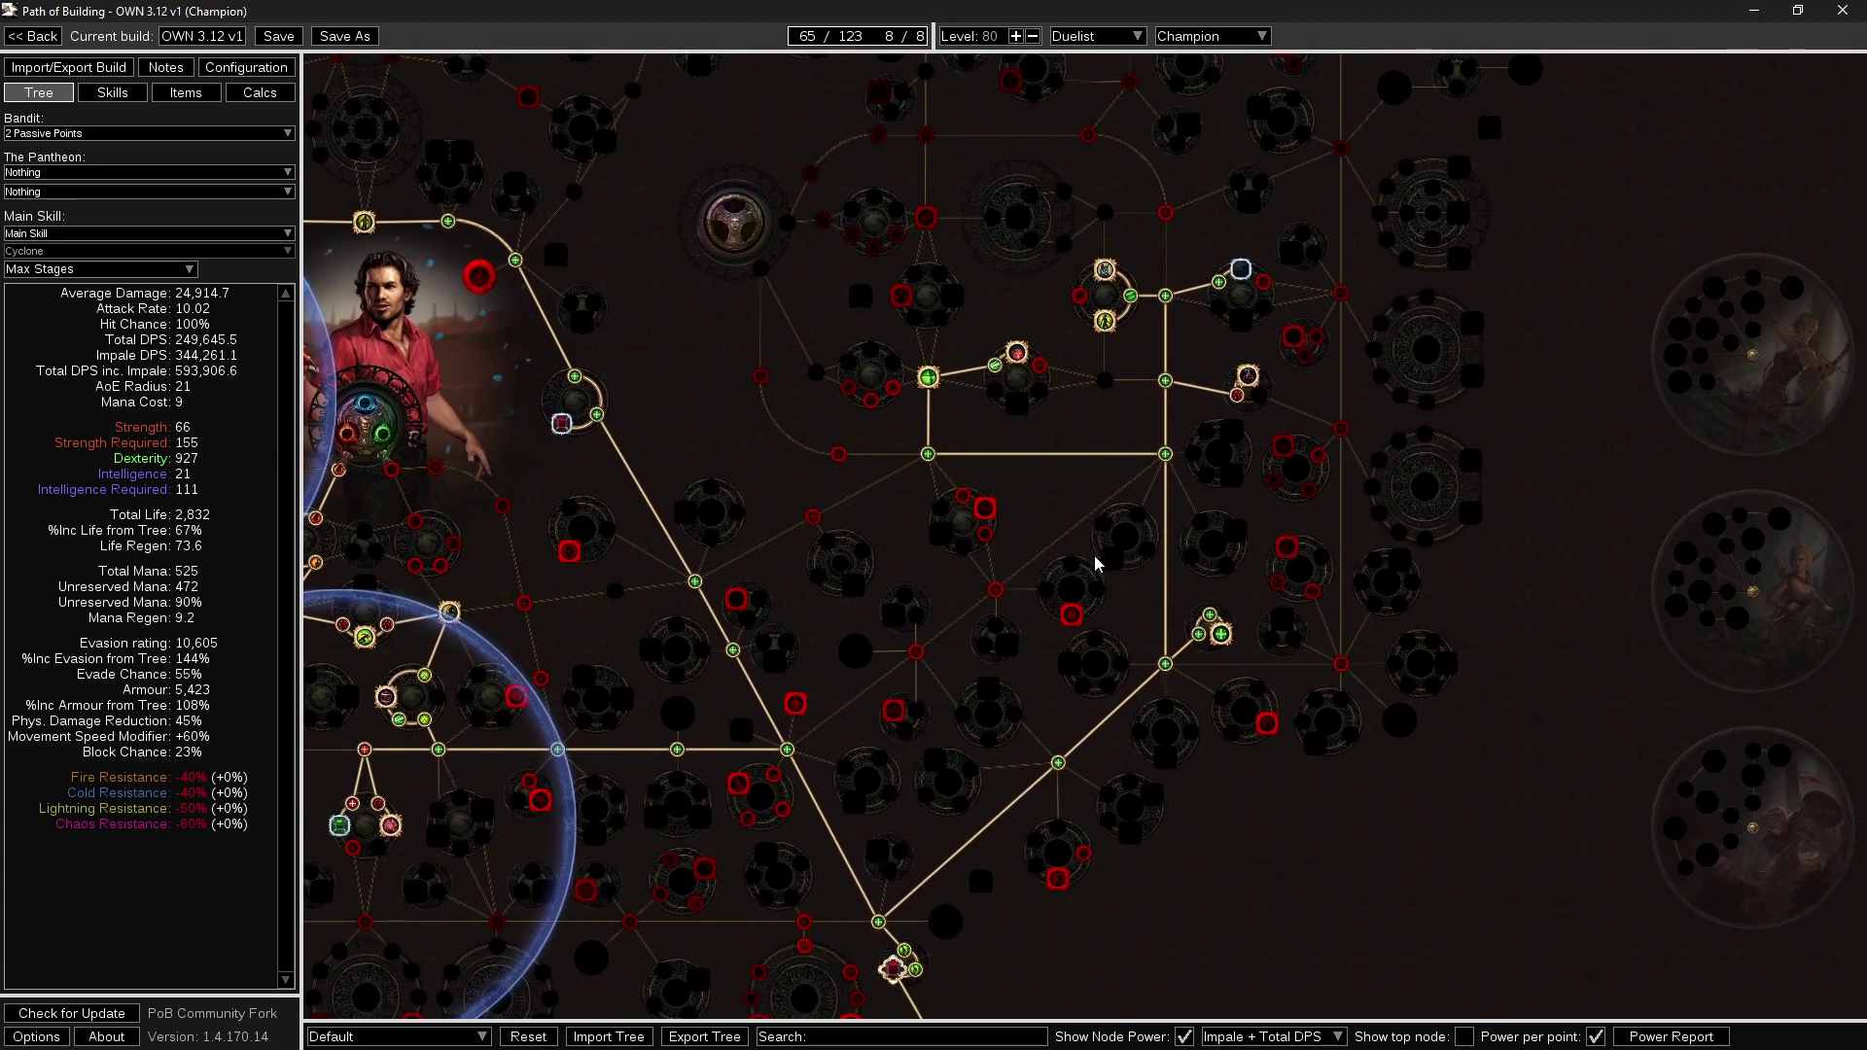
Allocate Graceful Assault and the two nodes leading to it south of the southeastern Dexterity route.
mouse_move(1091, 702)
left_mouse_down()
mouse_move(1117, 623)
mouse_move(1135, 675)
mouse_move(1099, 671)
mouse_move(1082, 703)
left_mouse_up()
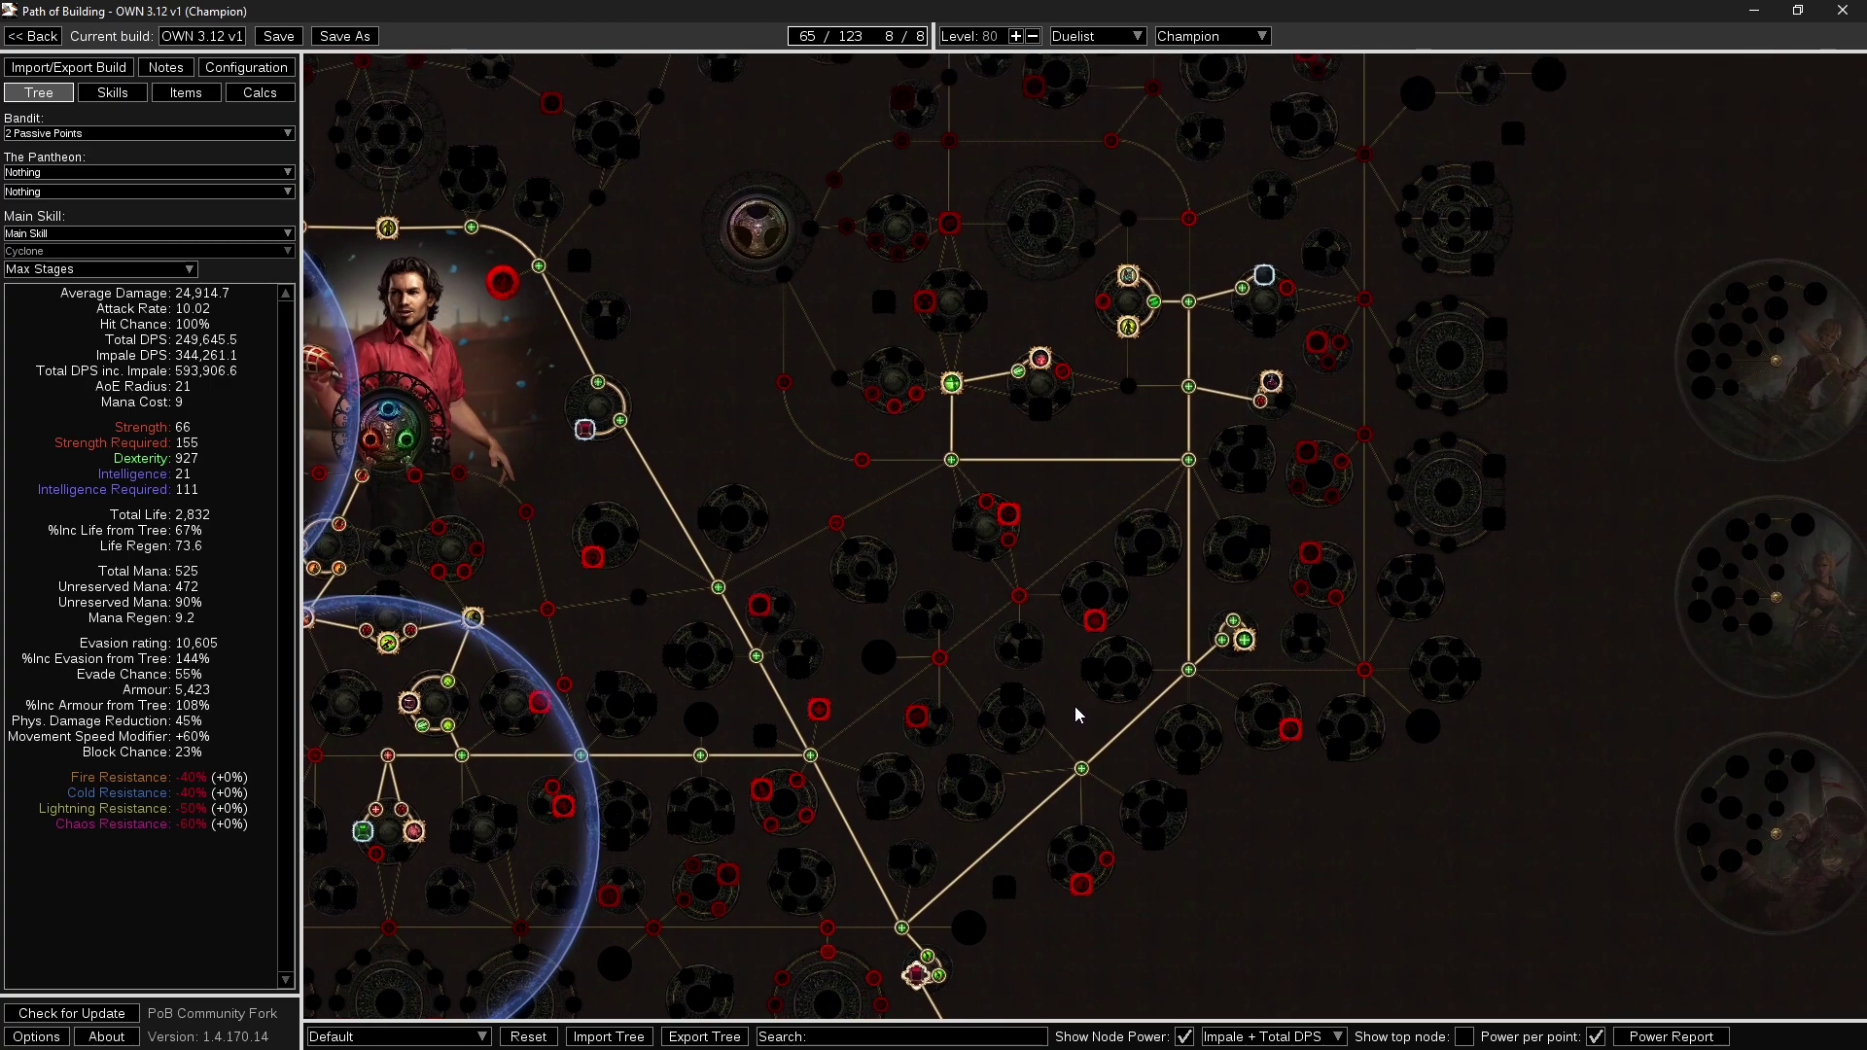
mouse_move(941, 663)
mouse_move(1086, 893)
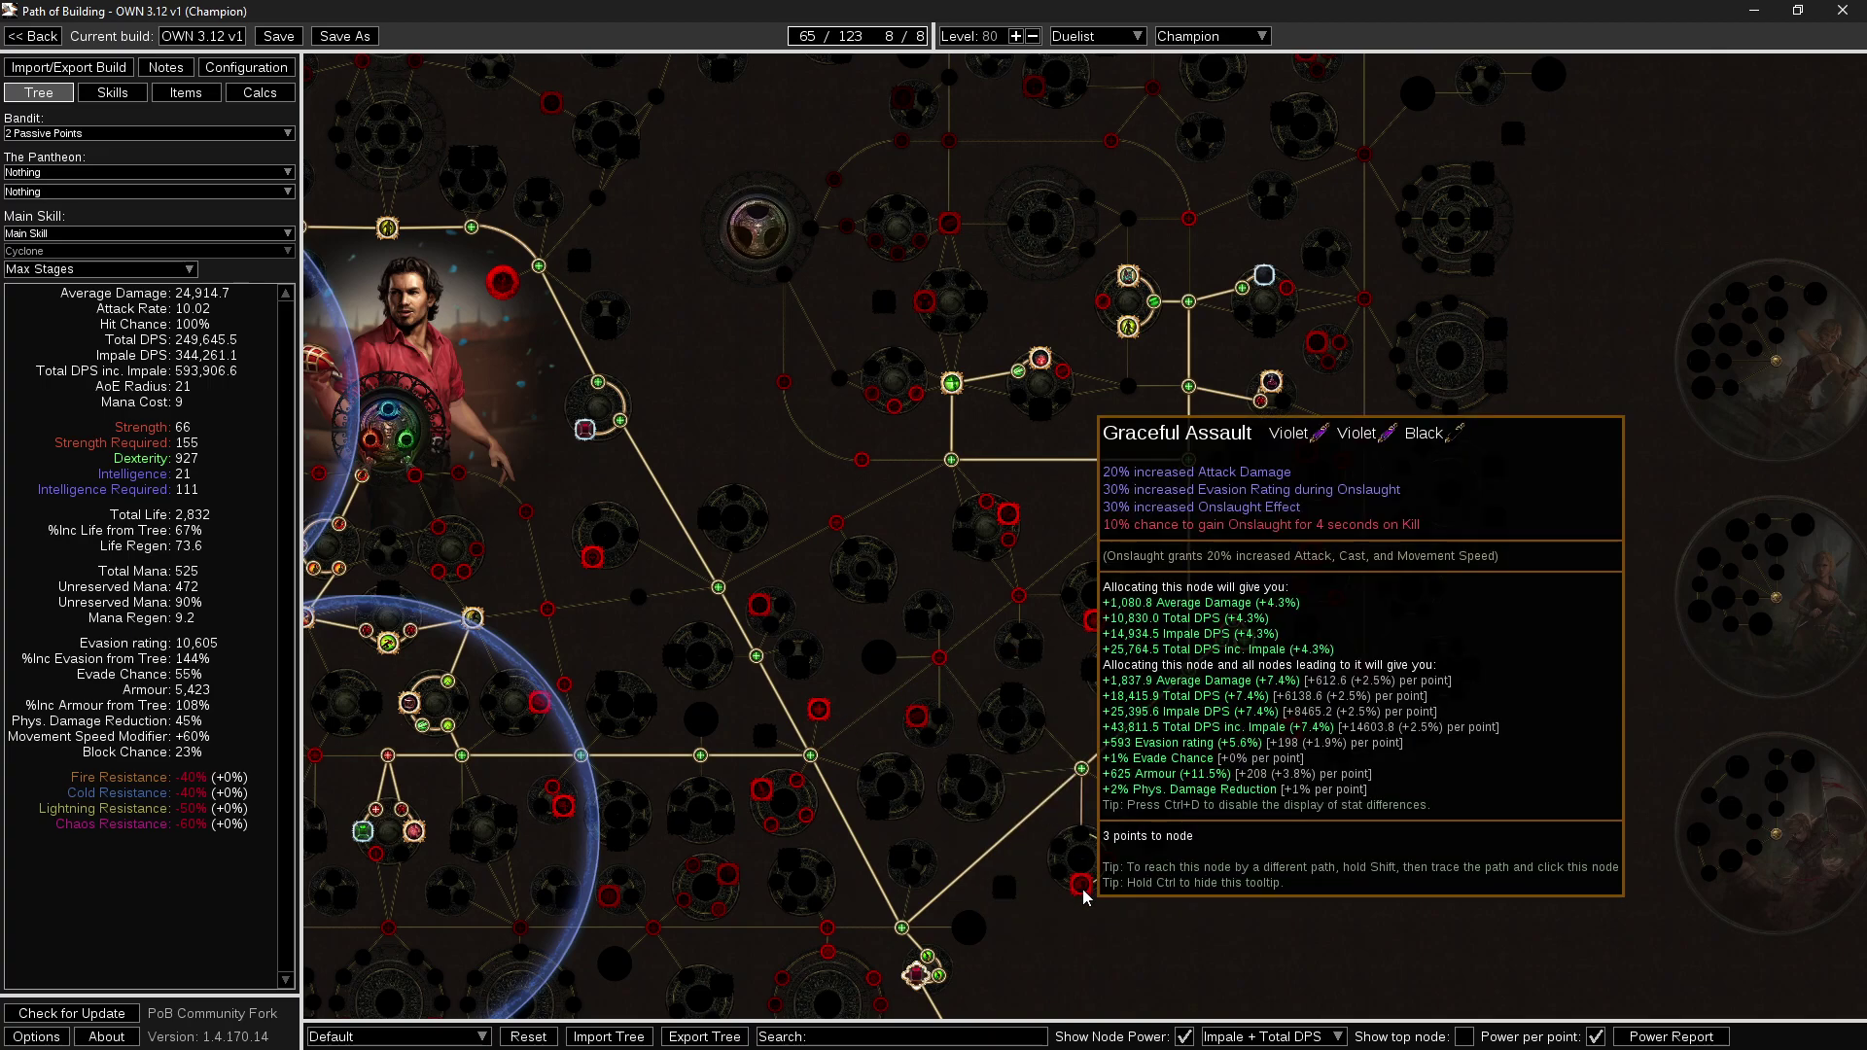
left_click(1084, 889)
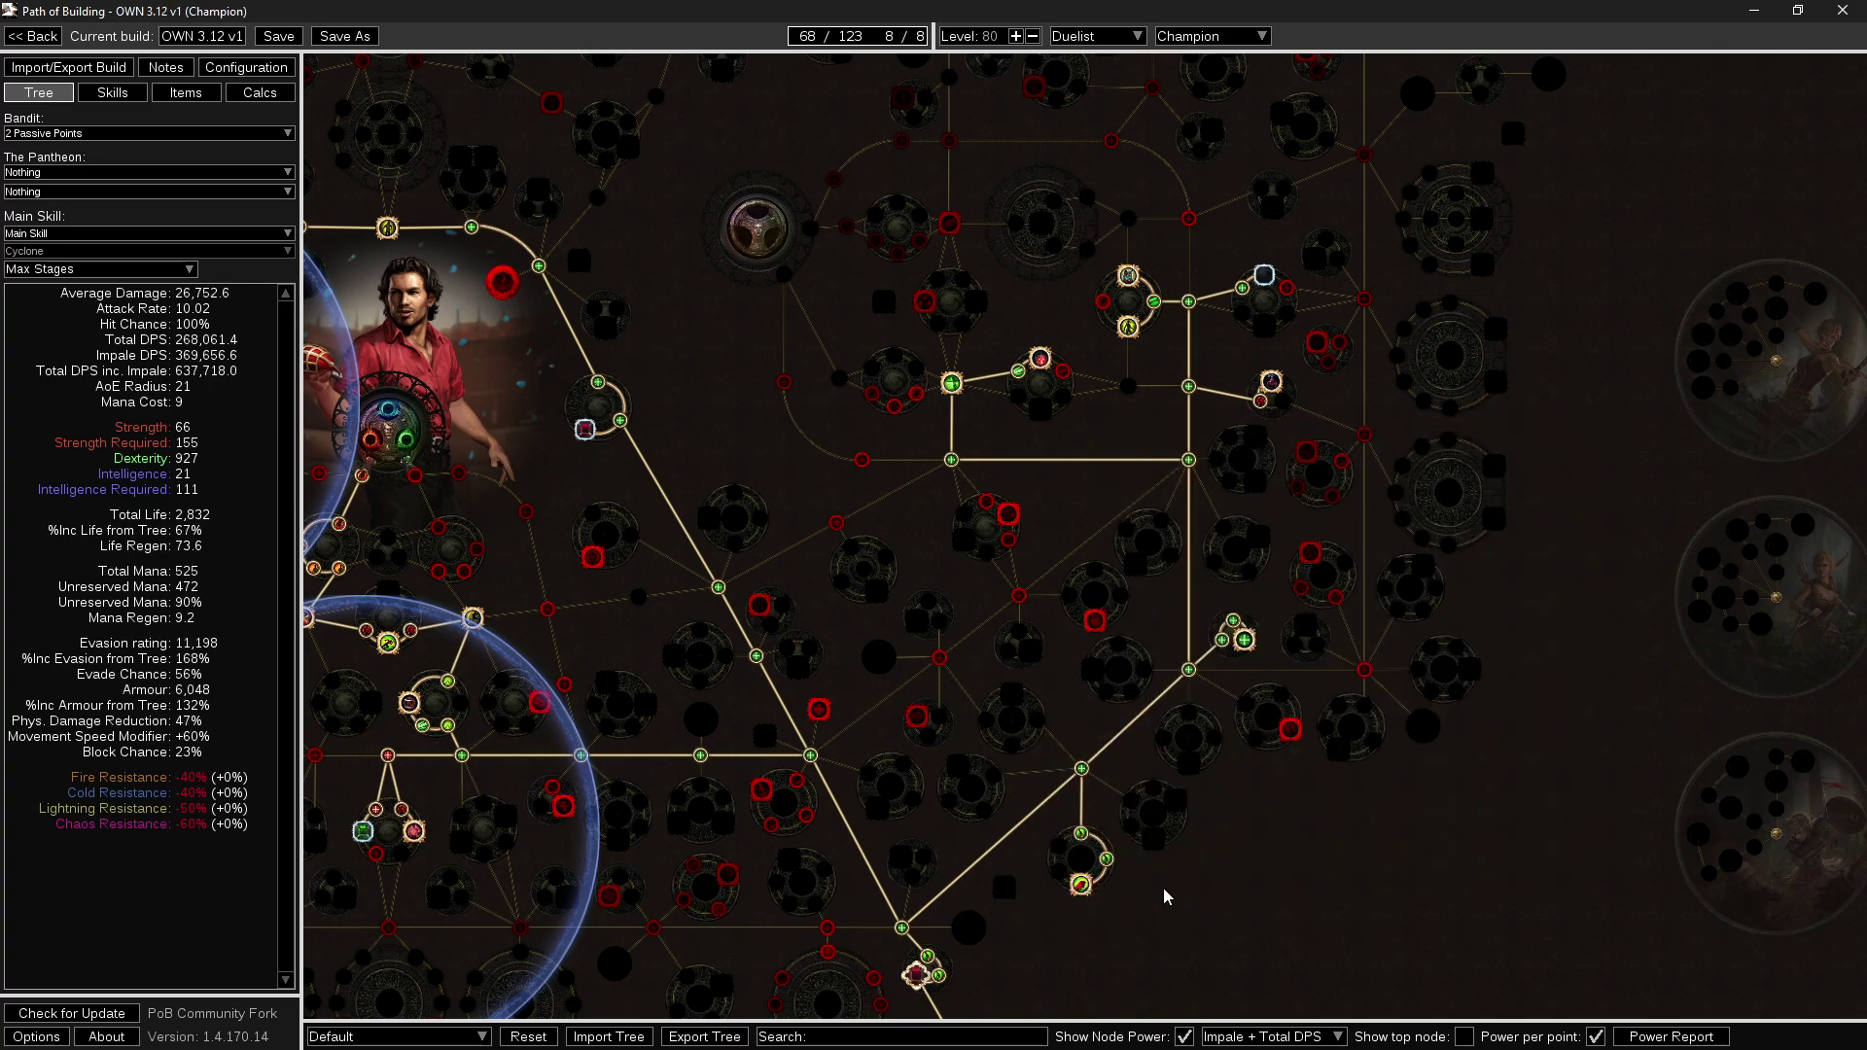
Check the build's damage with Onslaught enabled in the combat configuration, leaving the option disabled in the end.
mouse_move(1084, 840)
left_click(255, 93)
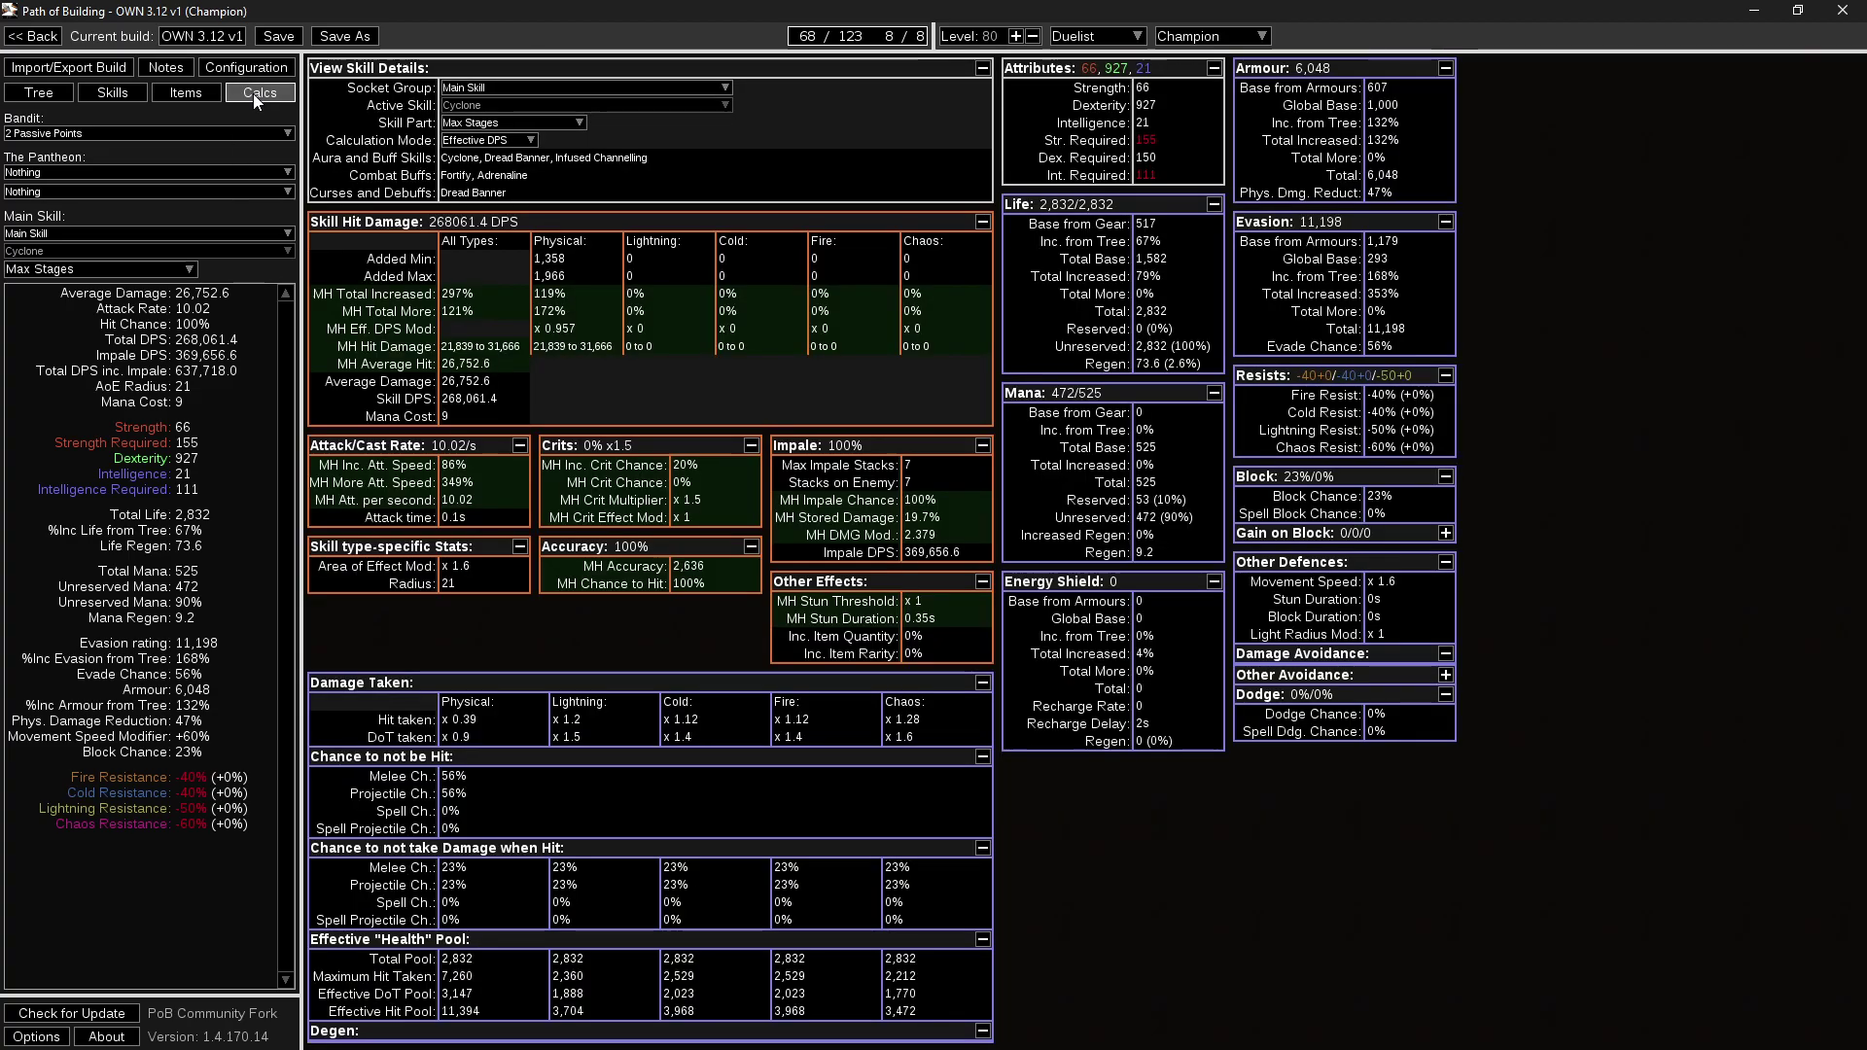
left_click(188, 96)
left_click(236, 66)
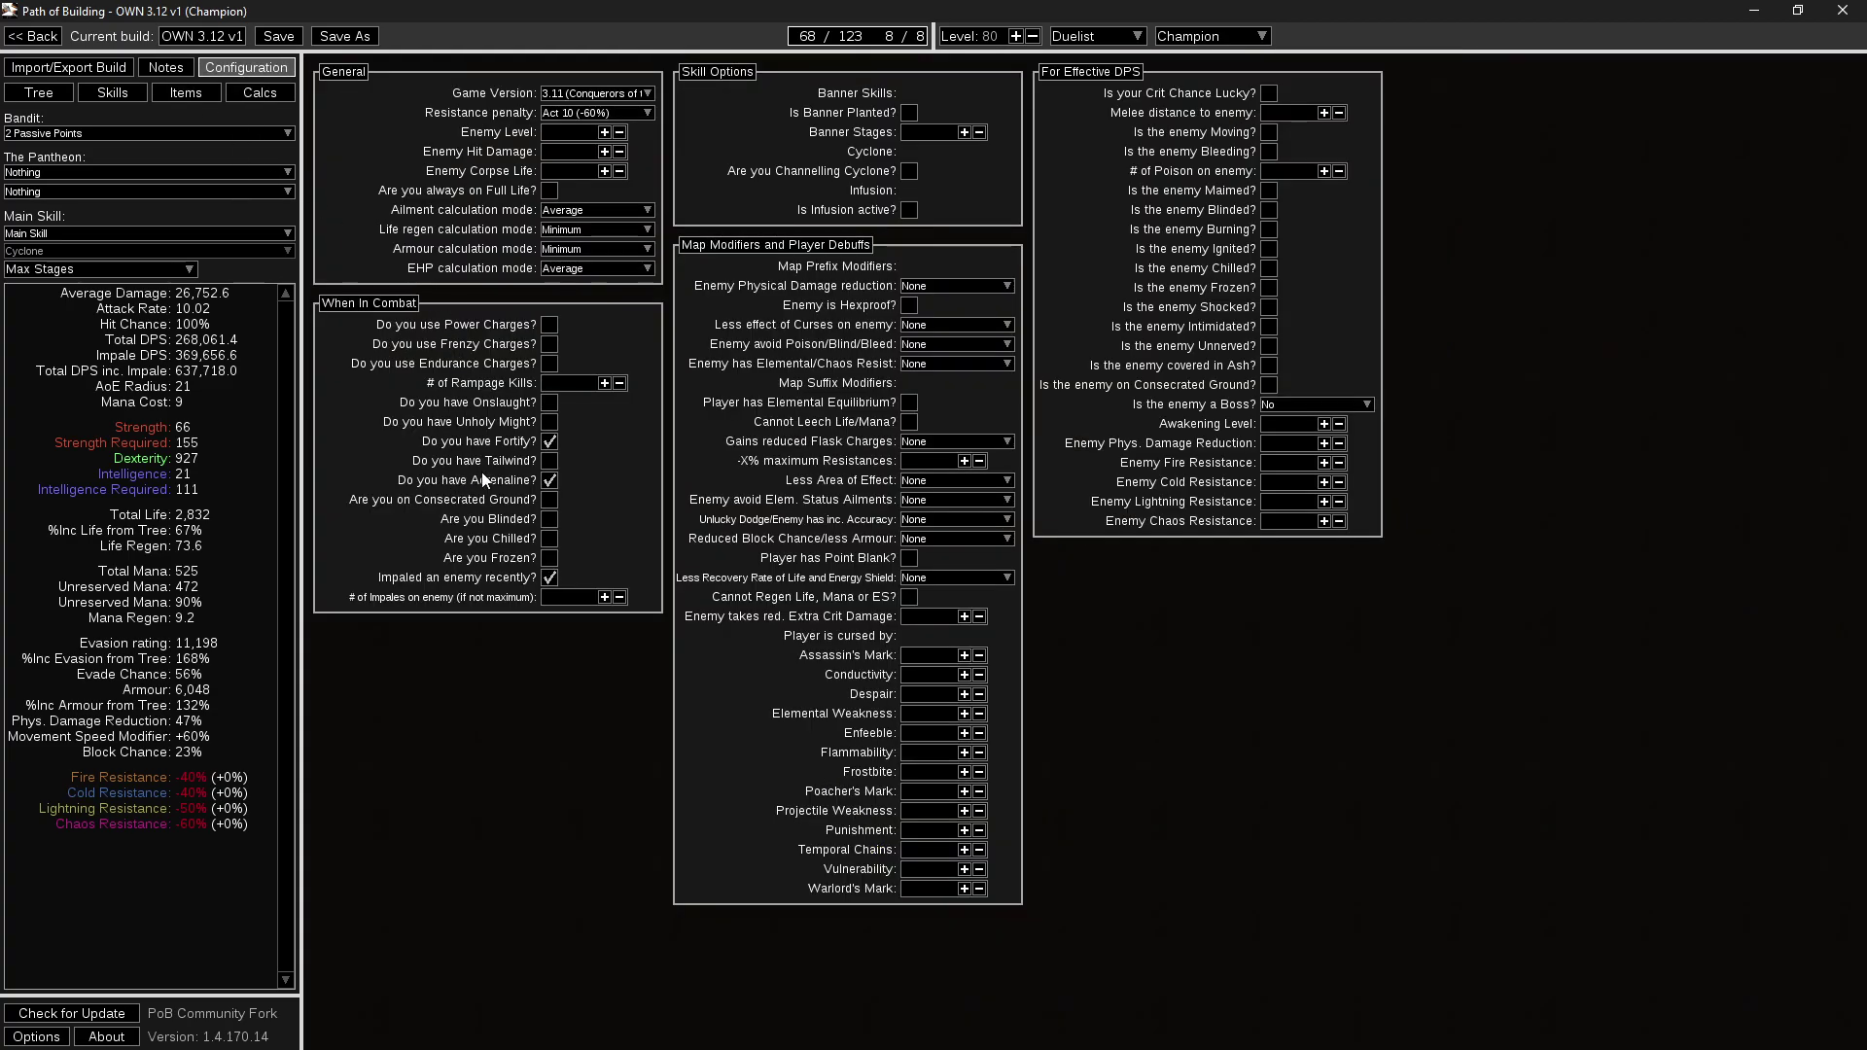
left_click(549, 405)
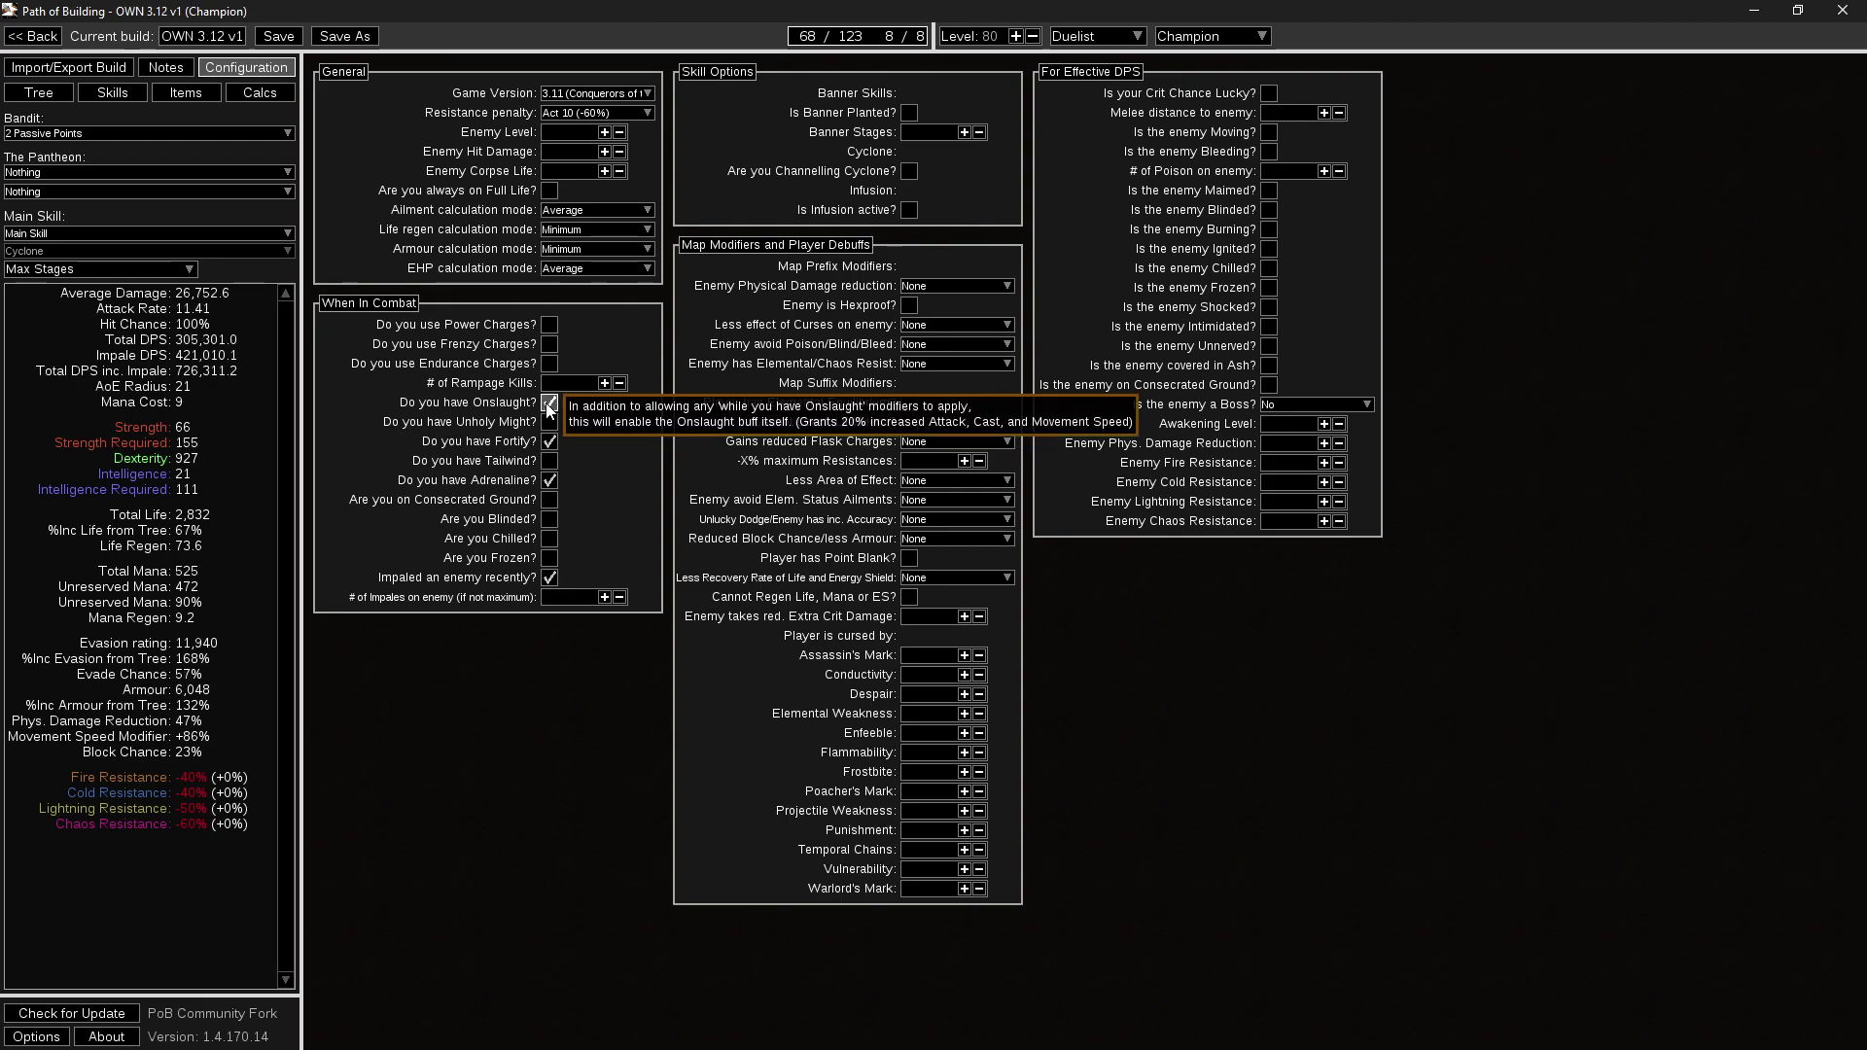
left_click(66, 97)
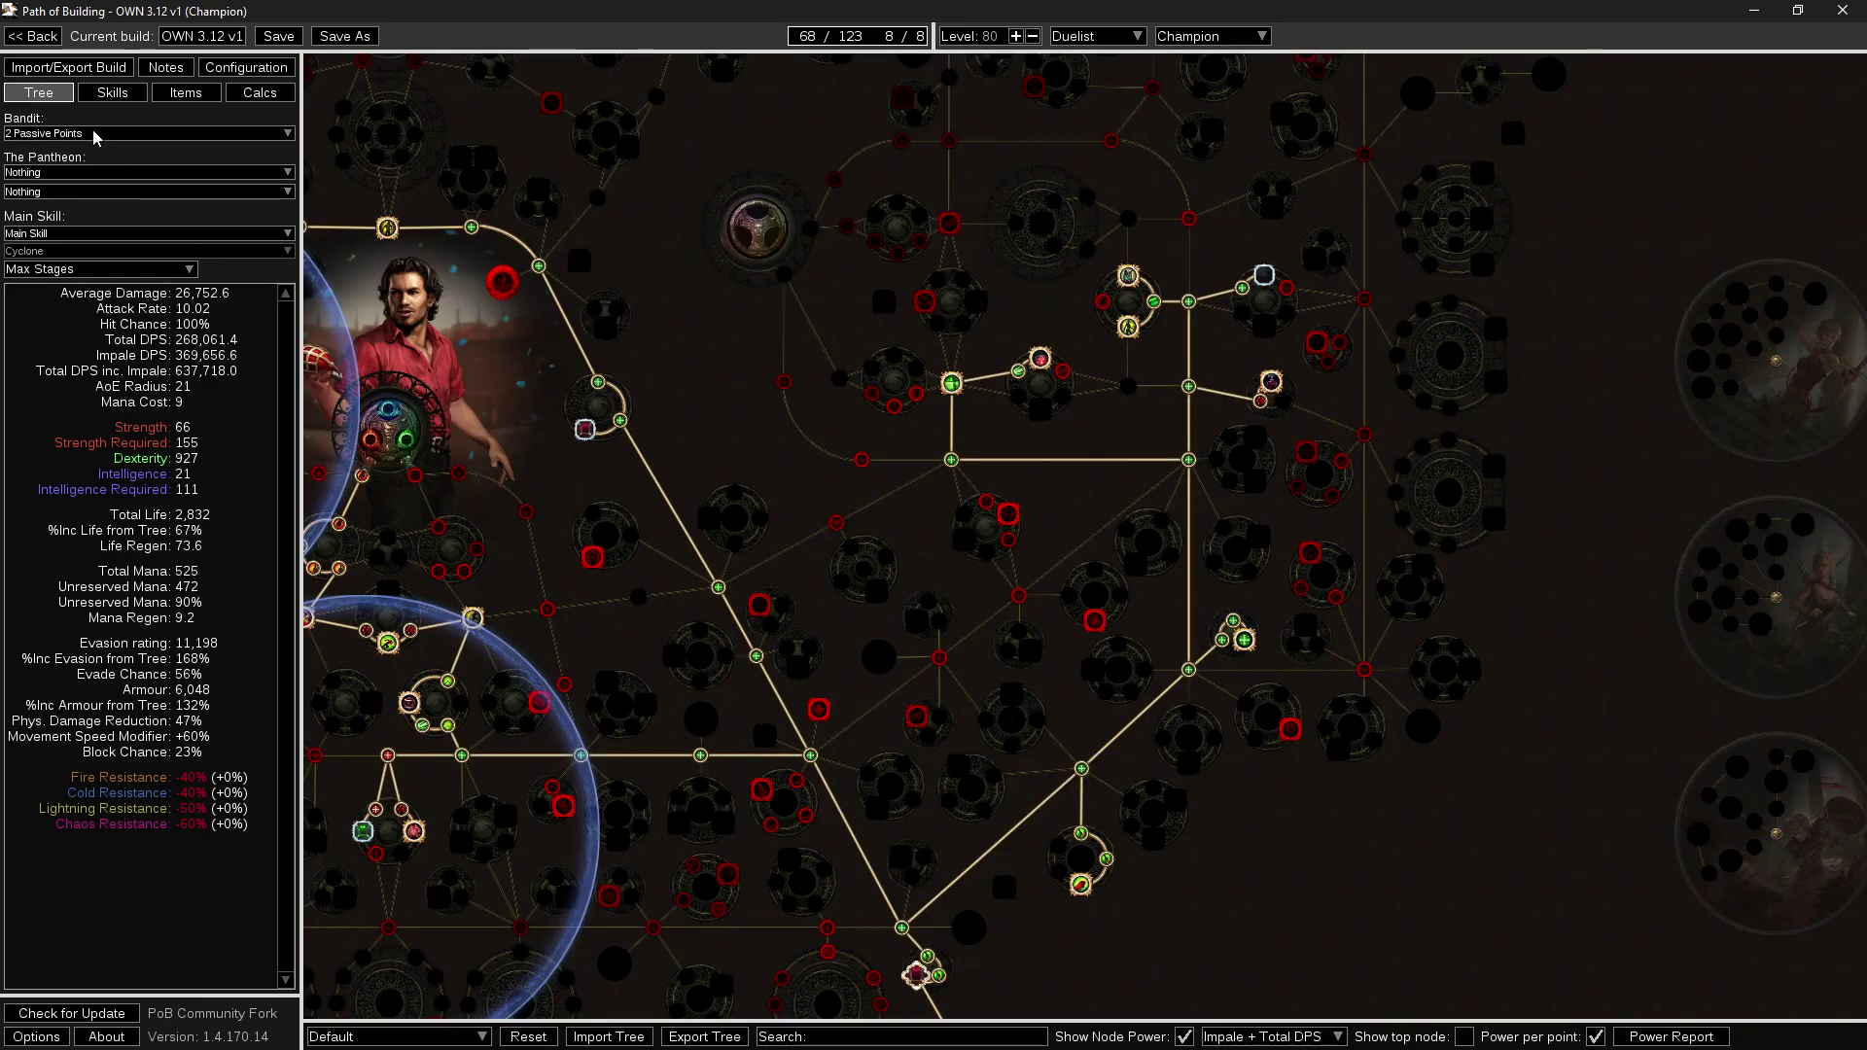
Allocate the two nodes of the diagonal eastern shortcut, and remove the southeastern Dexterity node together with Graceful Assault.
left_click_drag(758, 581, 636, 476)
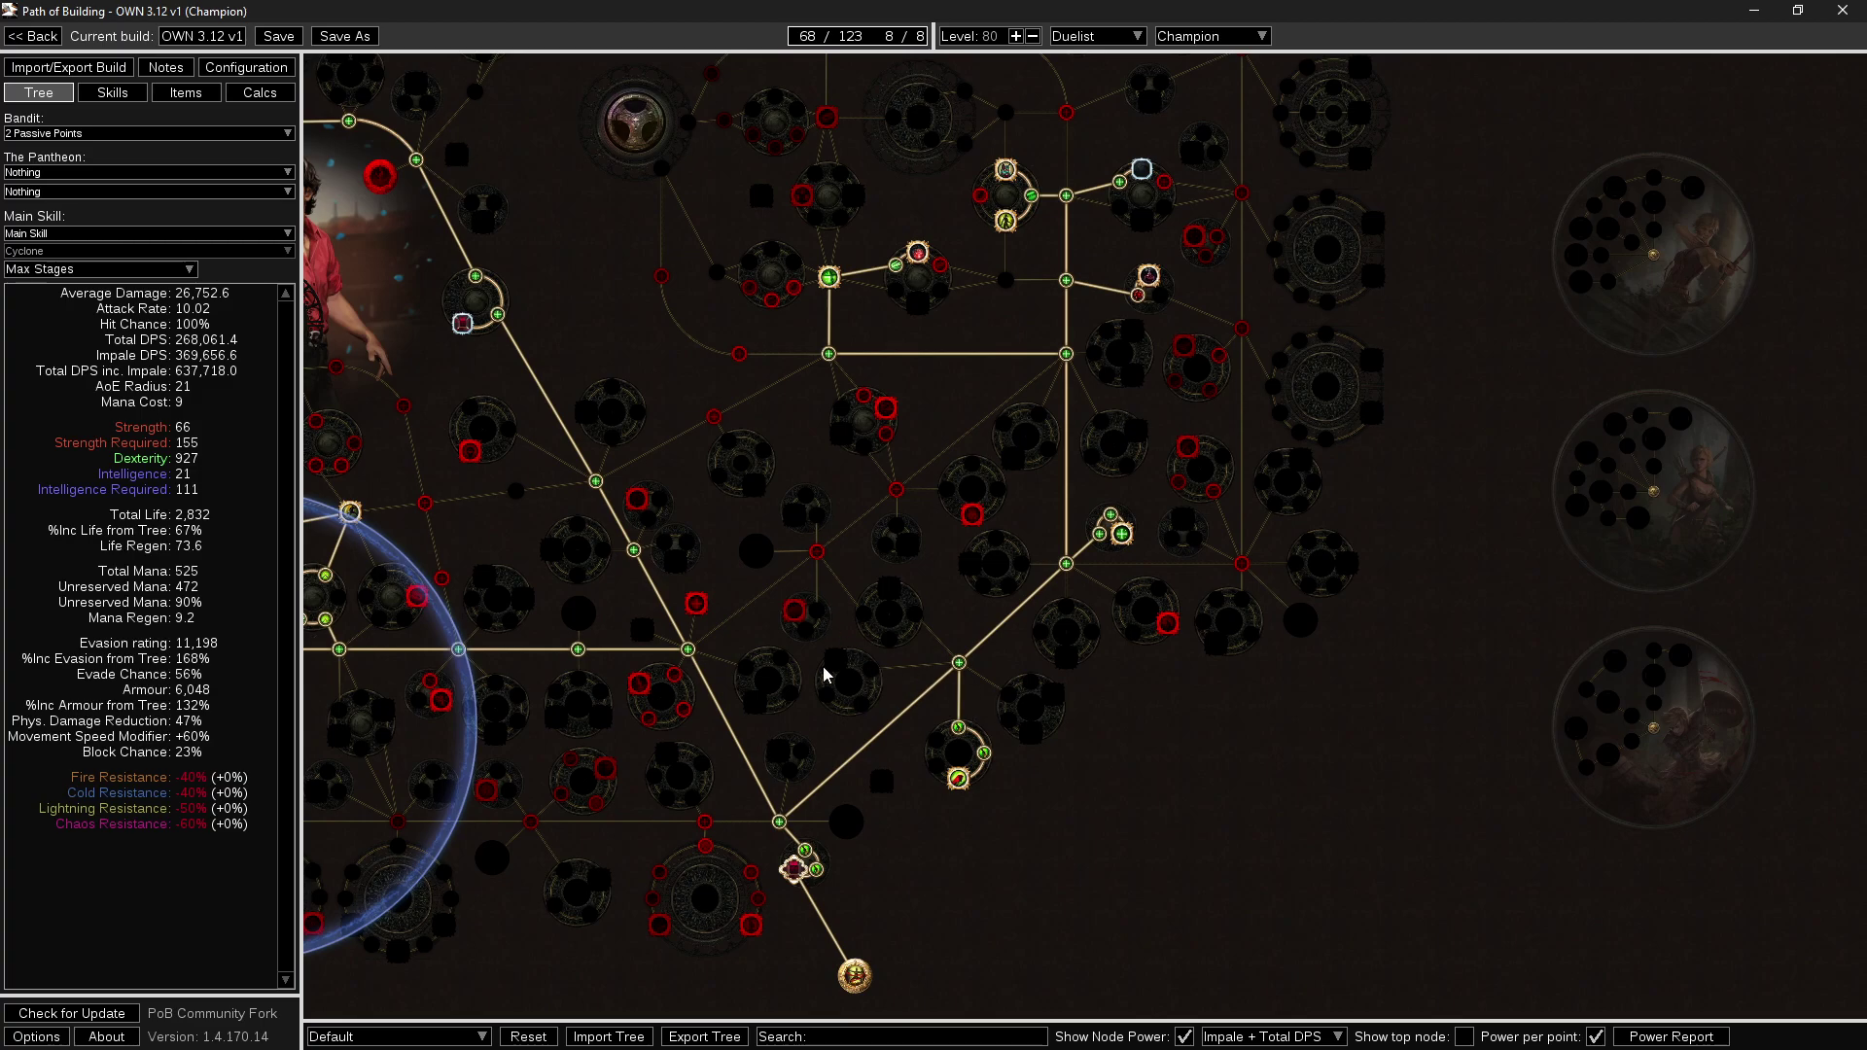
left_click(816, 551)
left_click(895, 489)
mouse_move(965, 665)
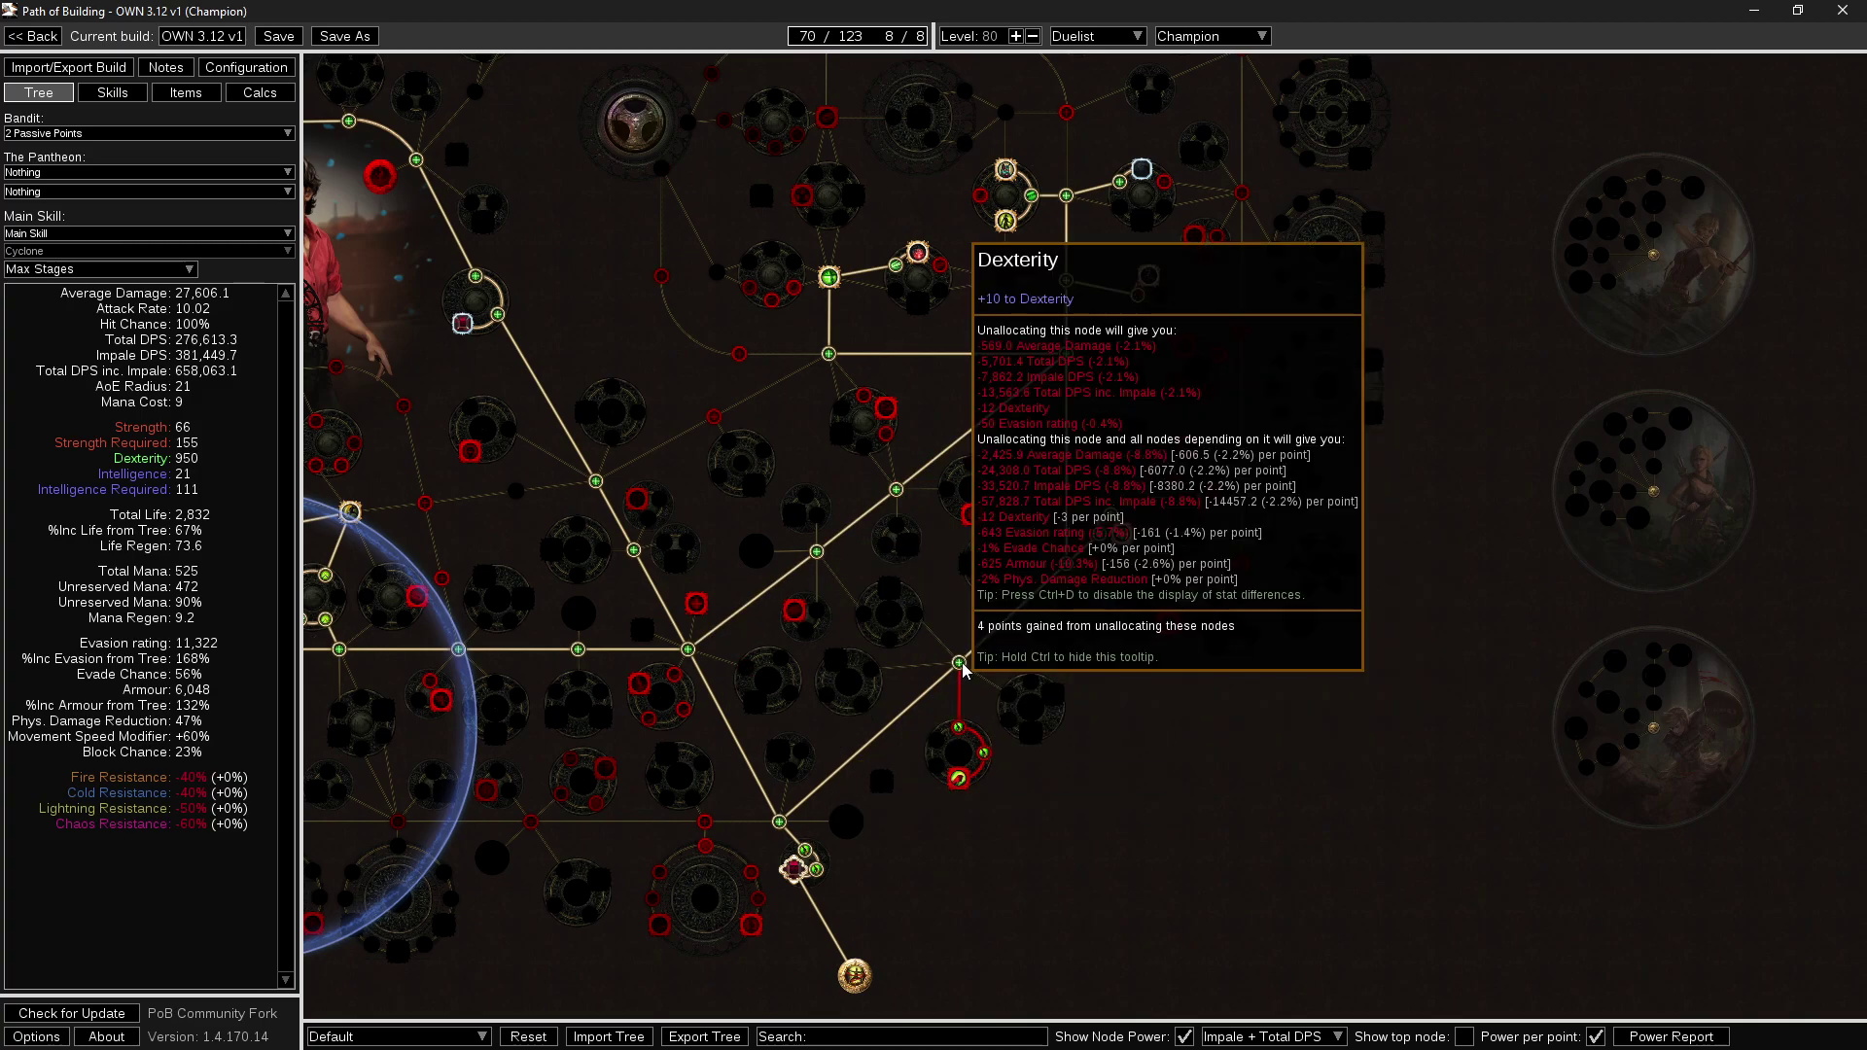
left_click(959, 664)
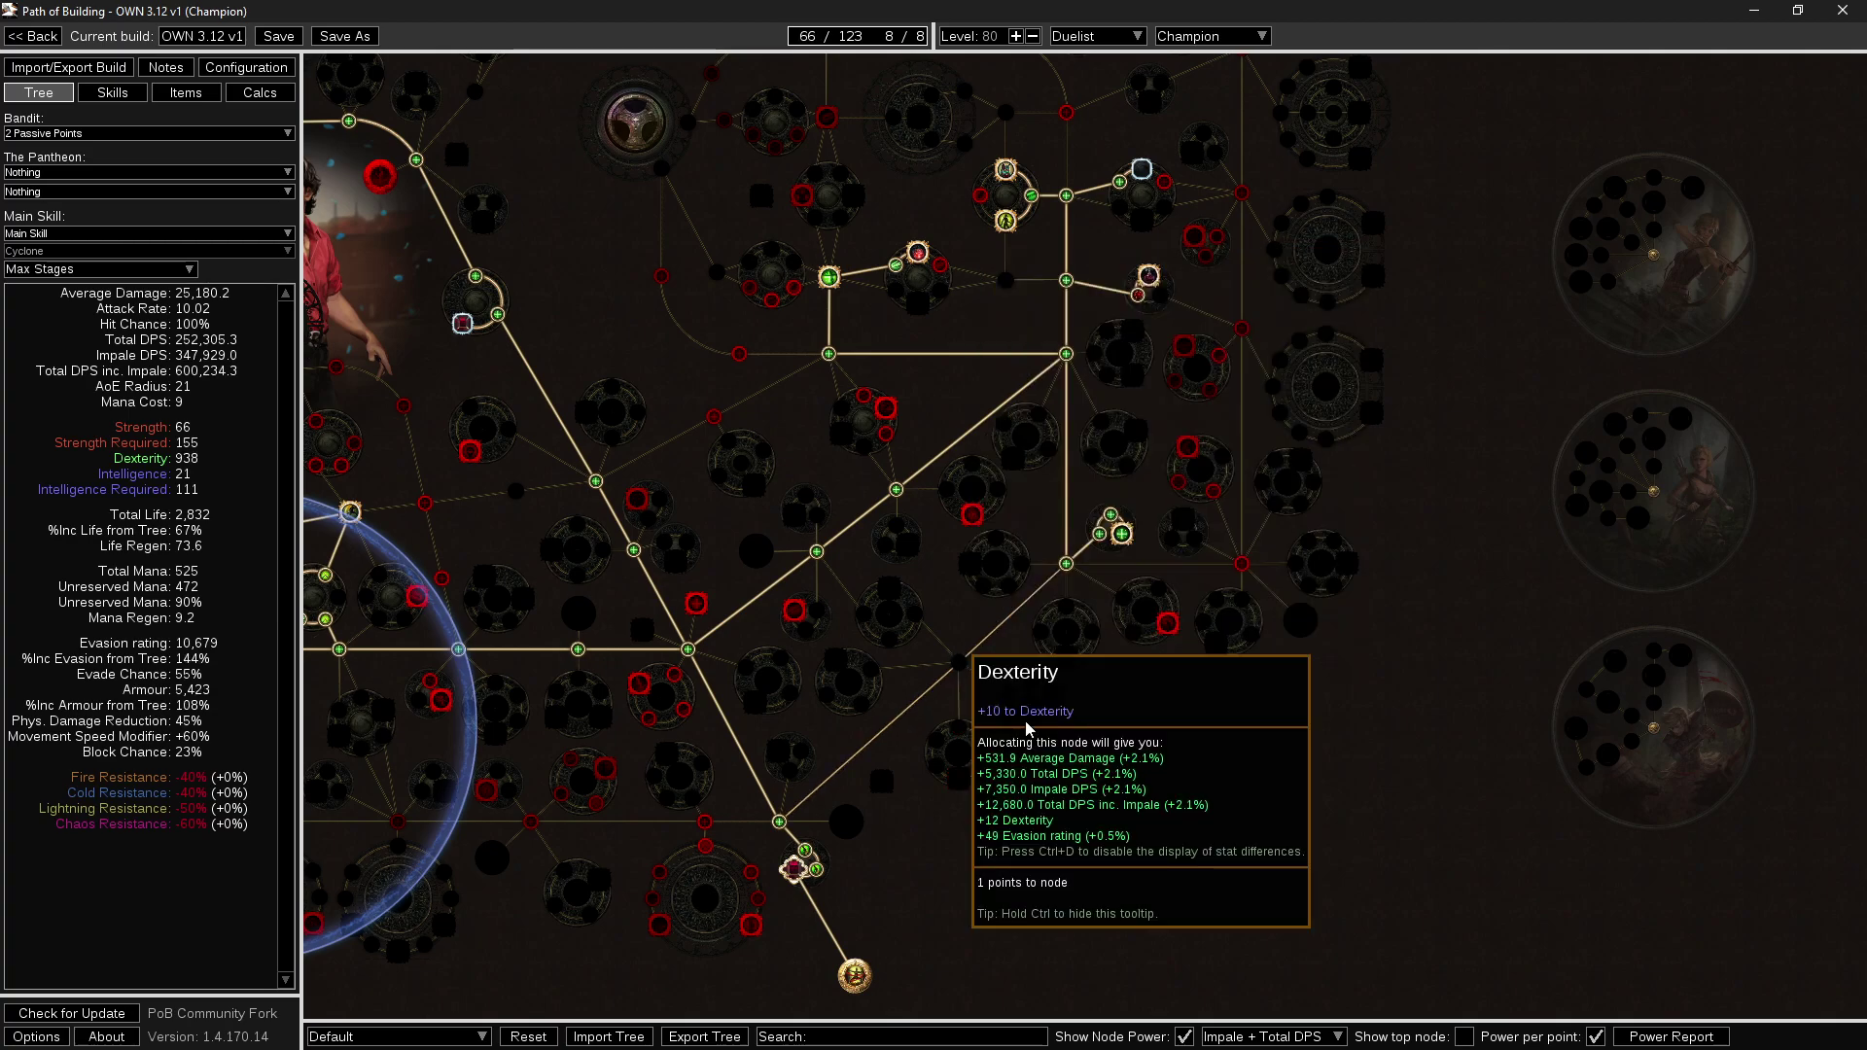
Allocate Thick Skin and the life node leading to it from the diagonal eastern shortcut.
left_click_drag(967, 661, 948, 705)
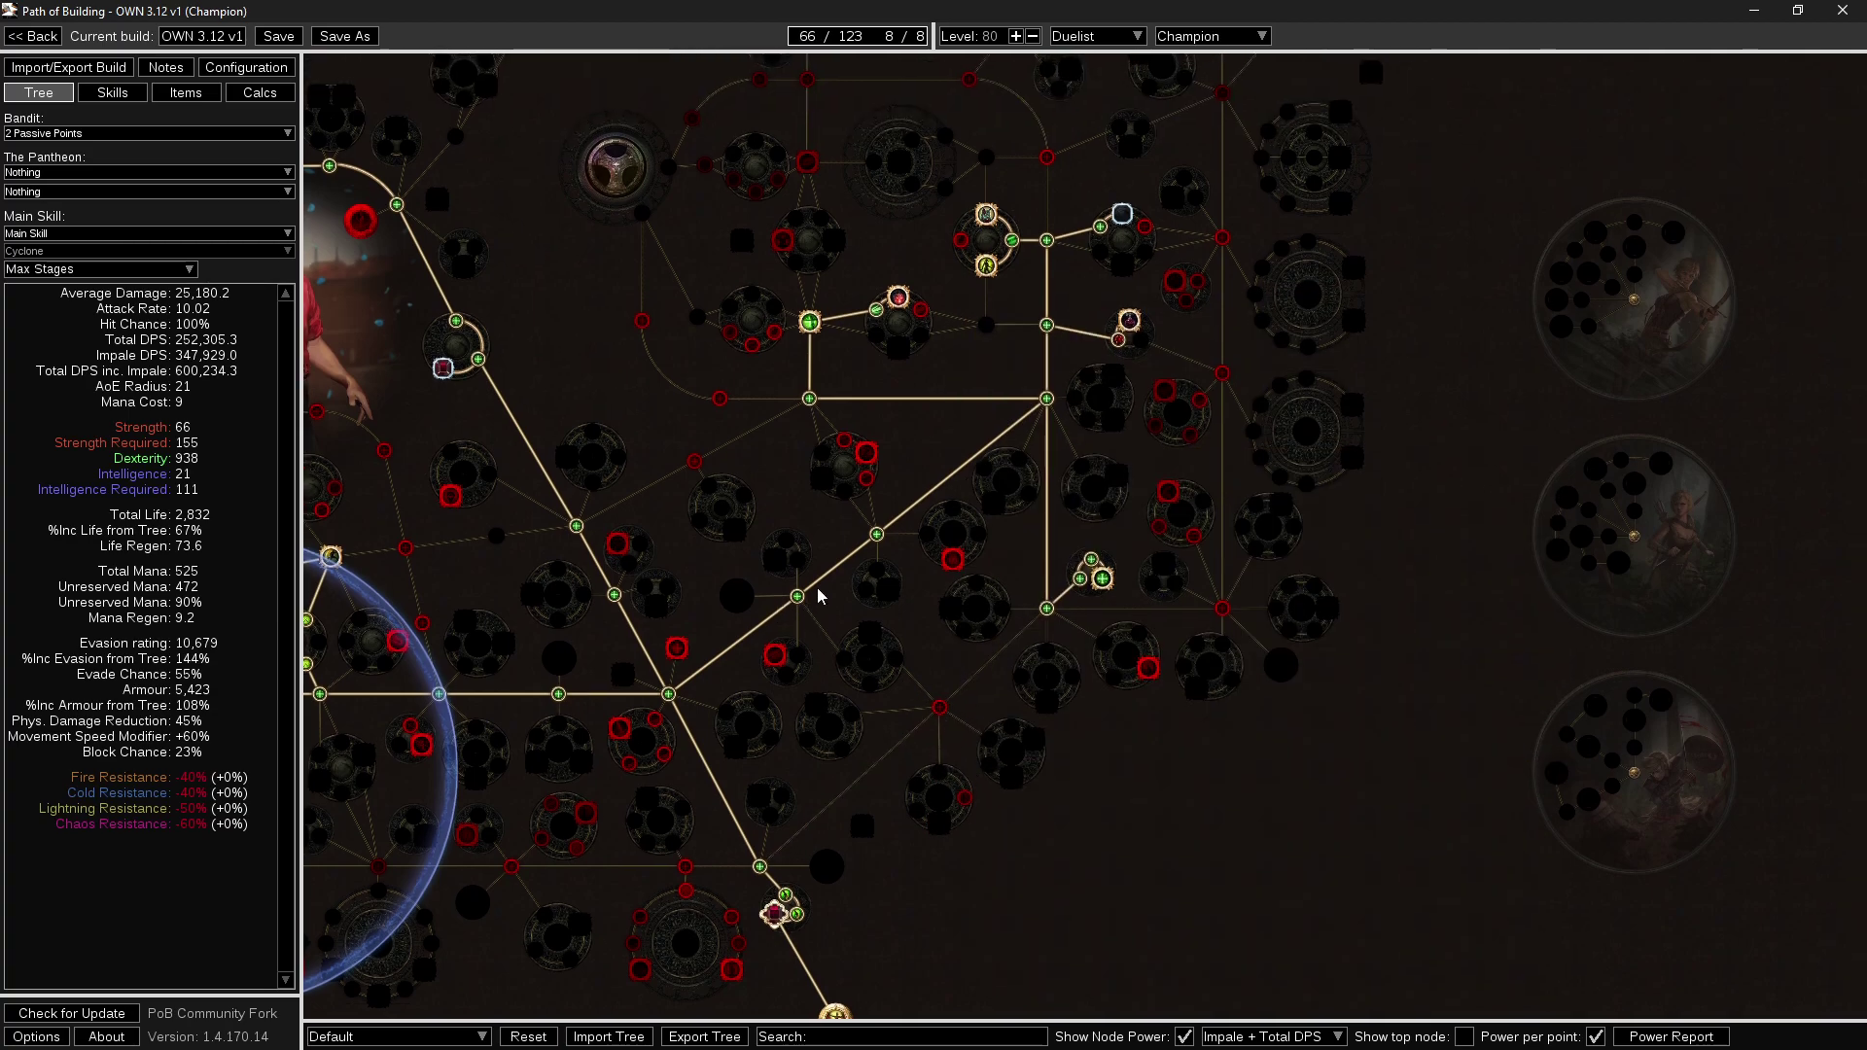
mouse_move(942, 713)
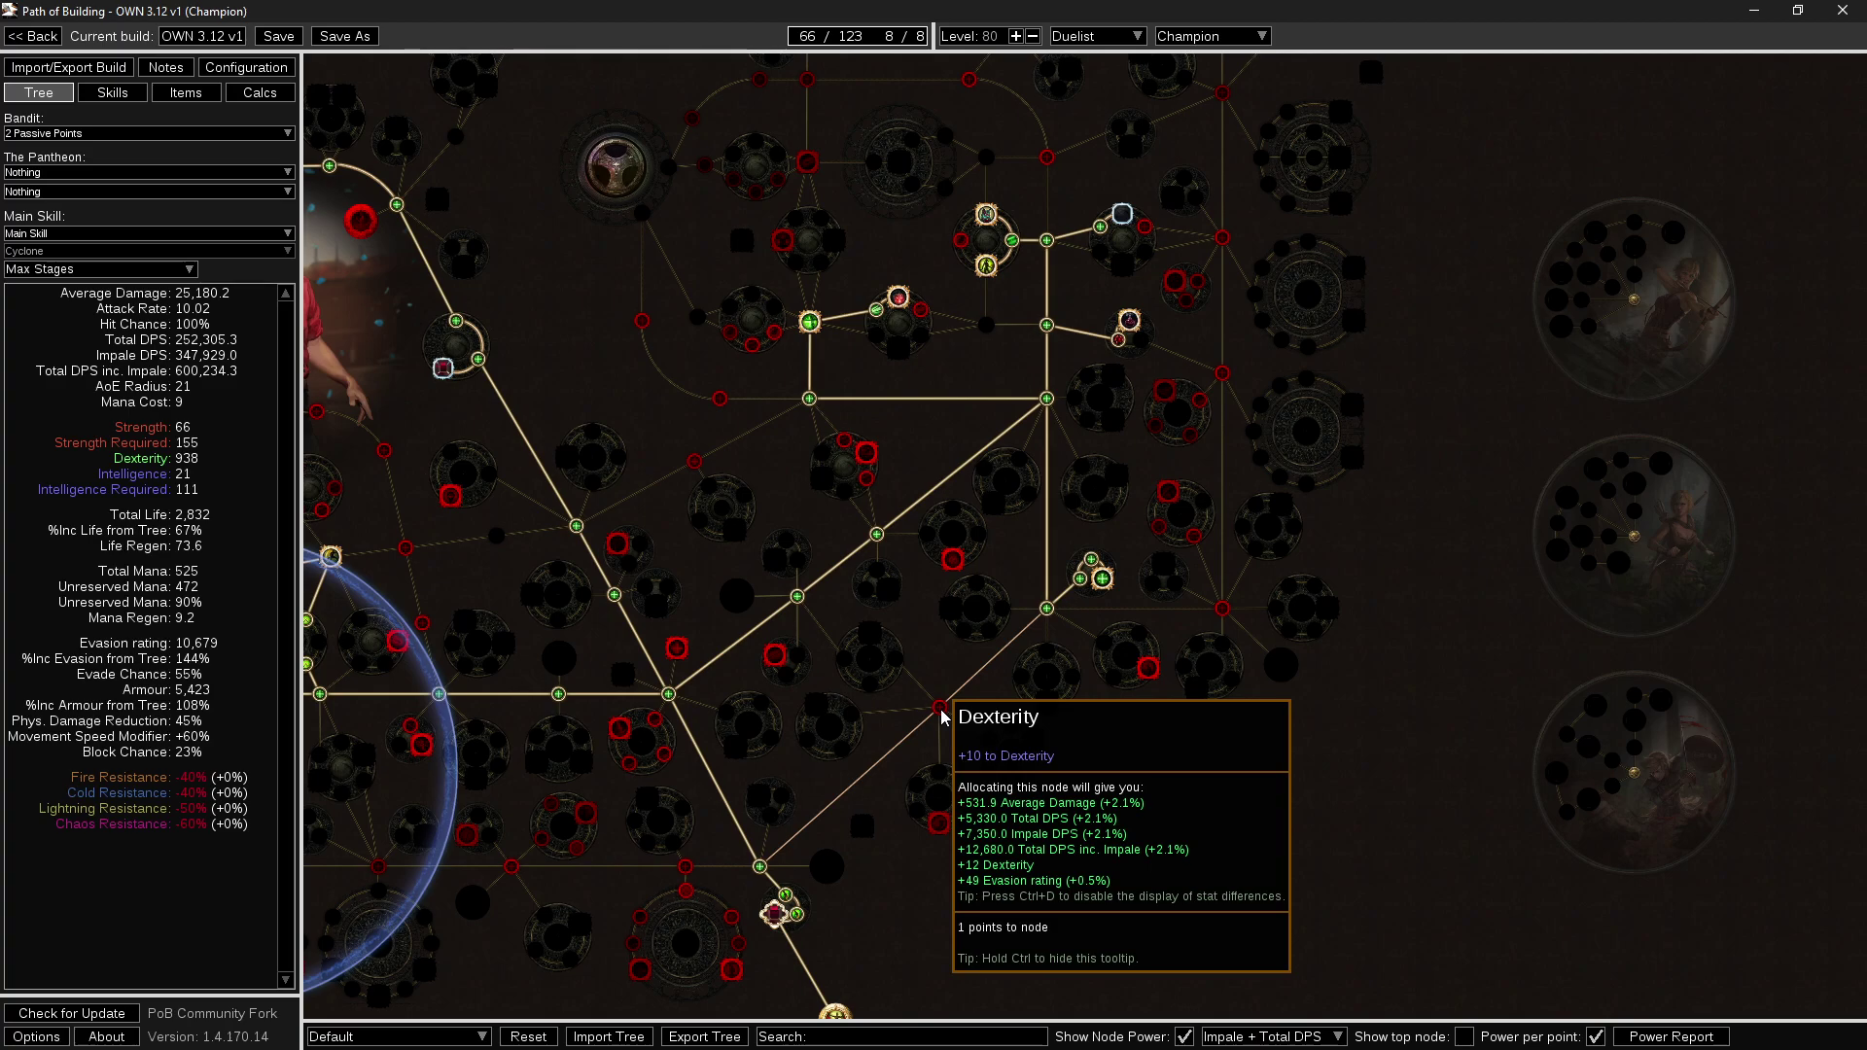
left_click(871, 635)
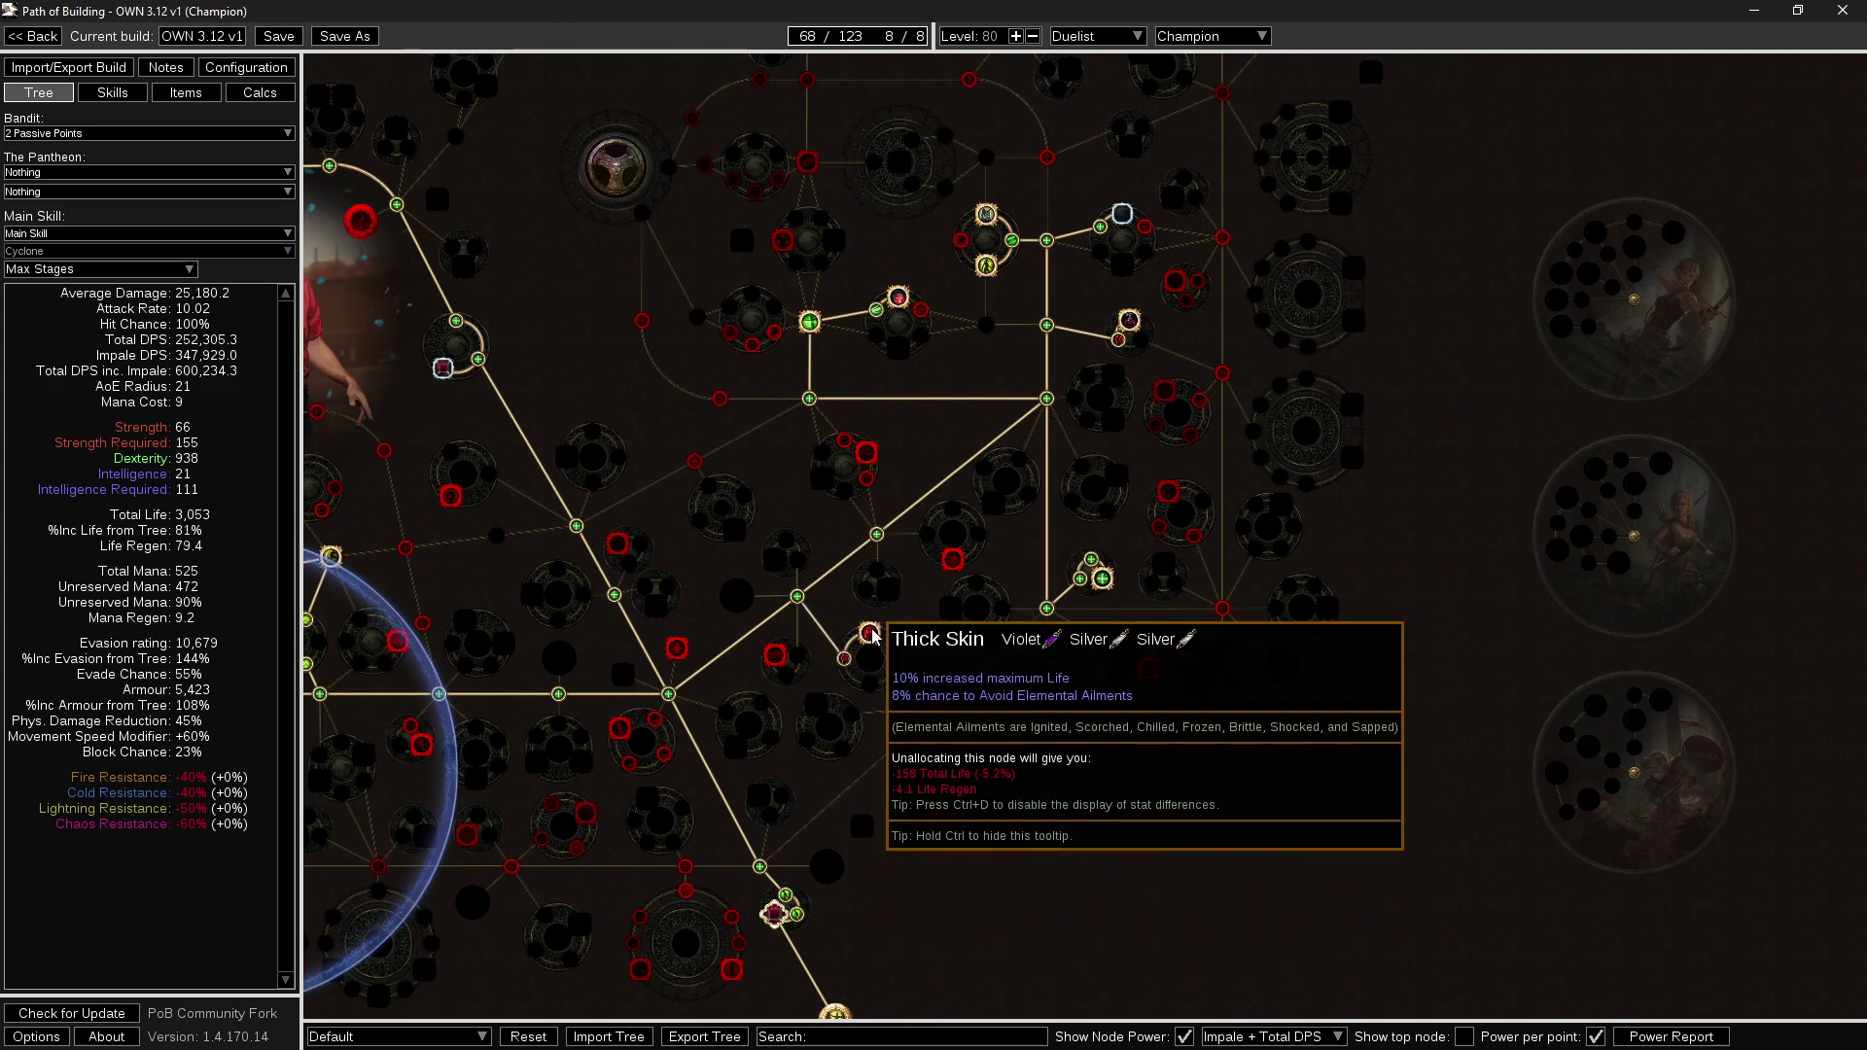
mouse_move(904, 669)
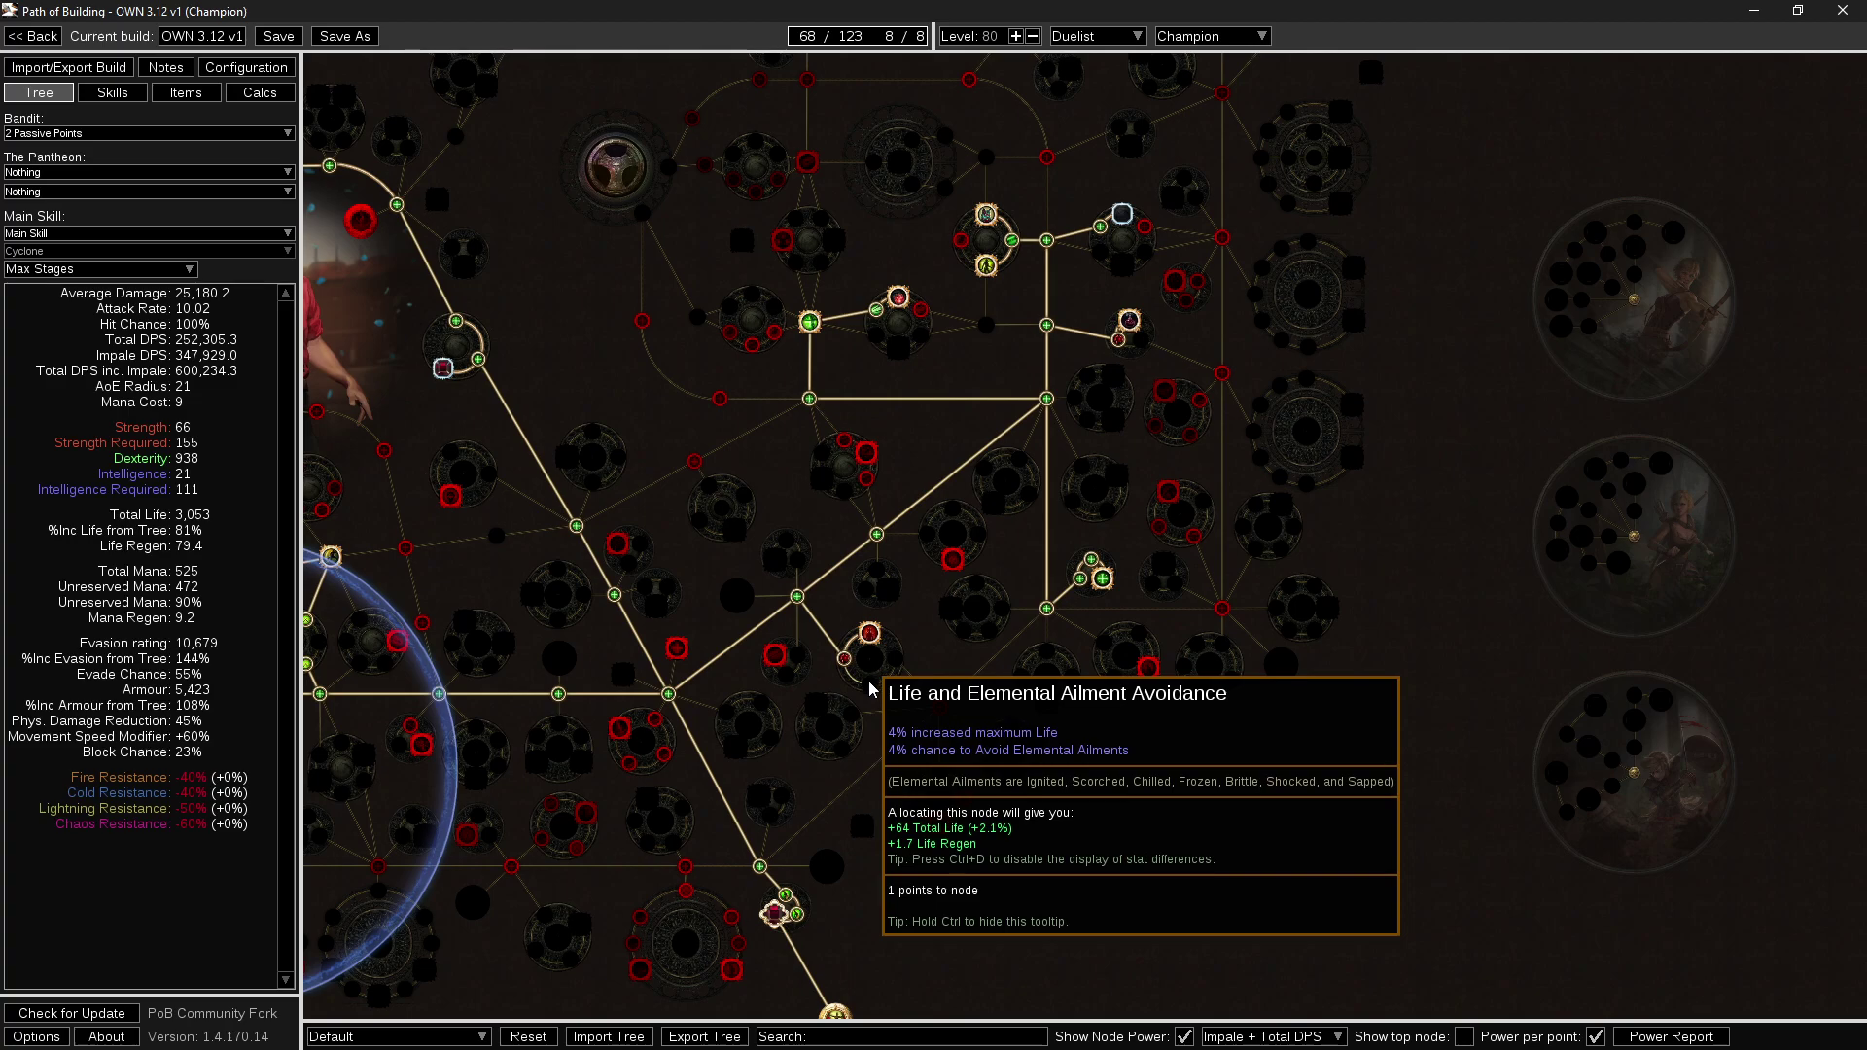
Reallocate the southeastern Dexterity node, complete the life ring around Thick Skin from there, and remove both diagonal shortcut nodes.
mouse_move(1019, 656)
left_mouse_down()
mouse_move(943, 747)
mouse_move(1040, 627)
left_mouse_up()
left_click(965, 695)
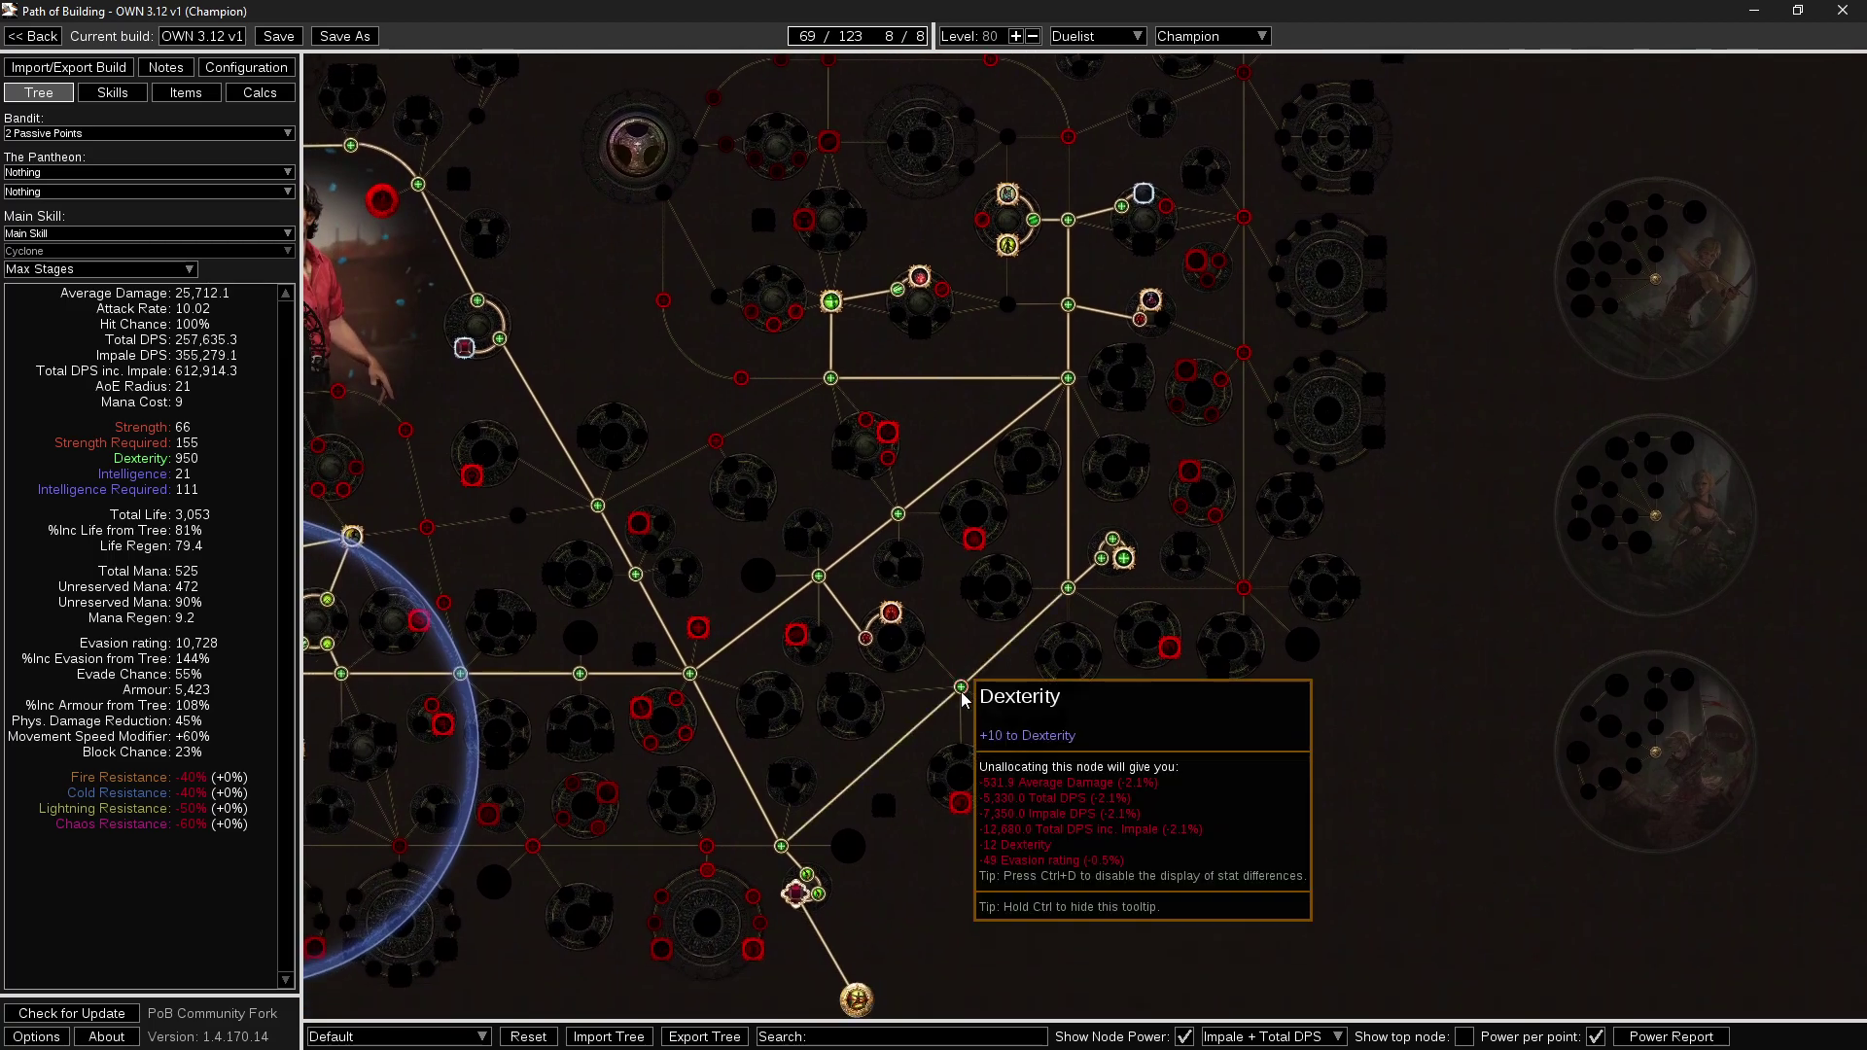
left_click(868, 628)
left_click(819, 575)
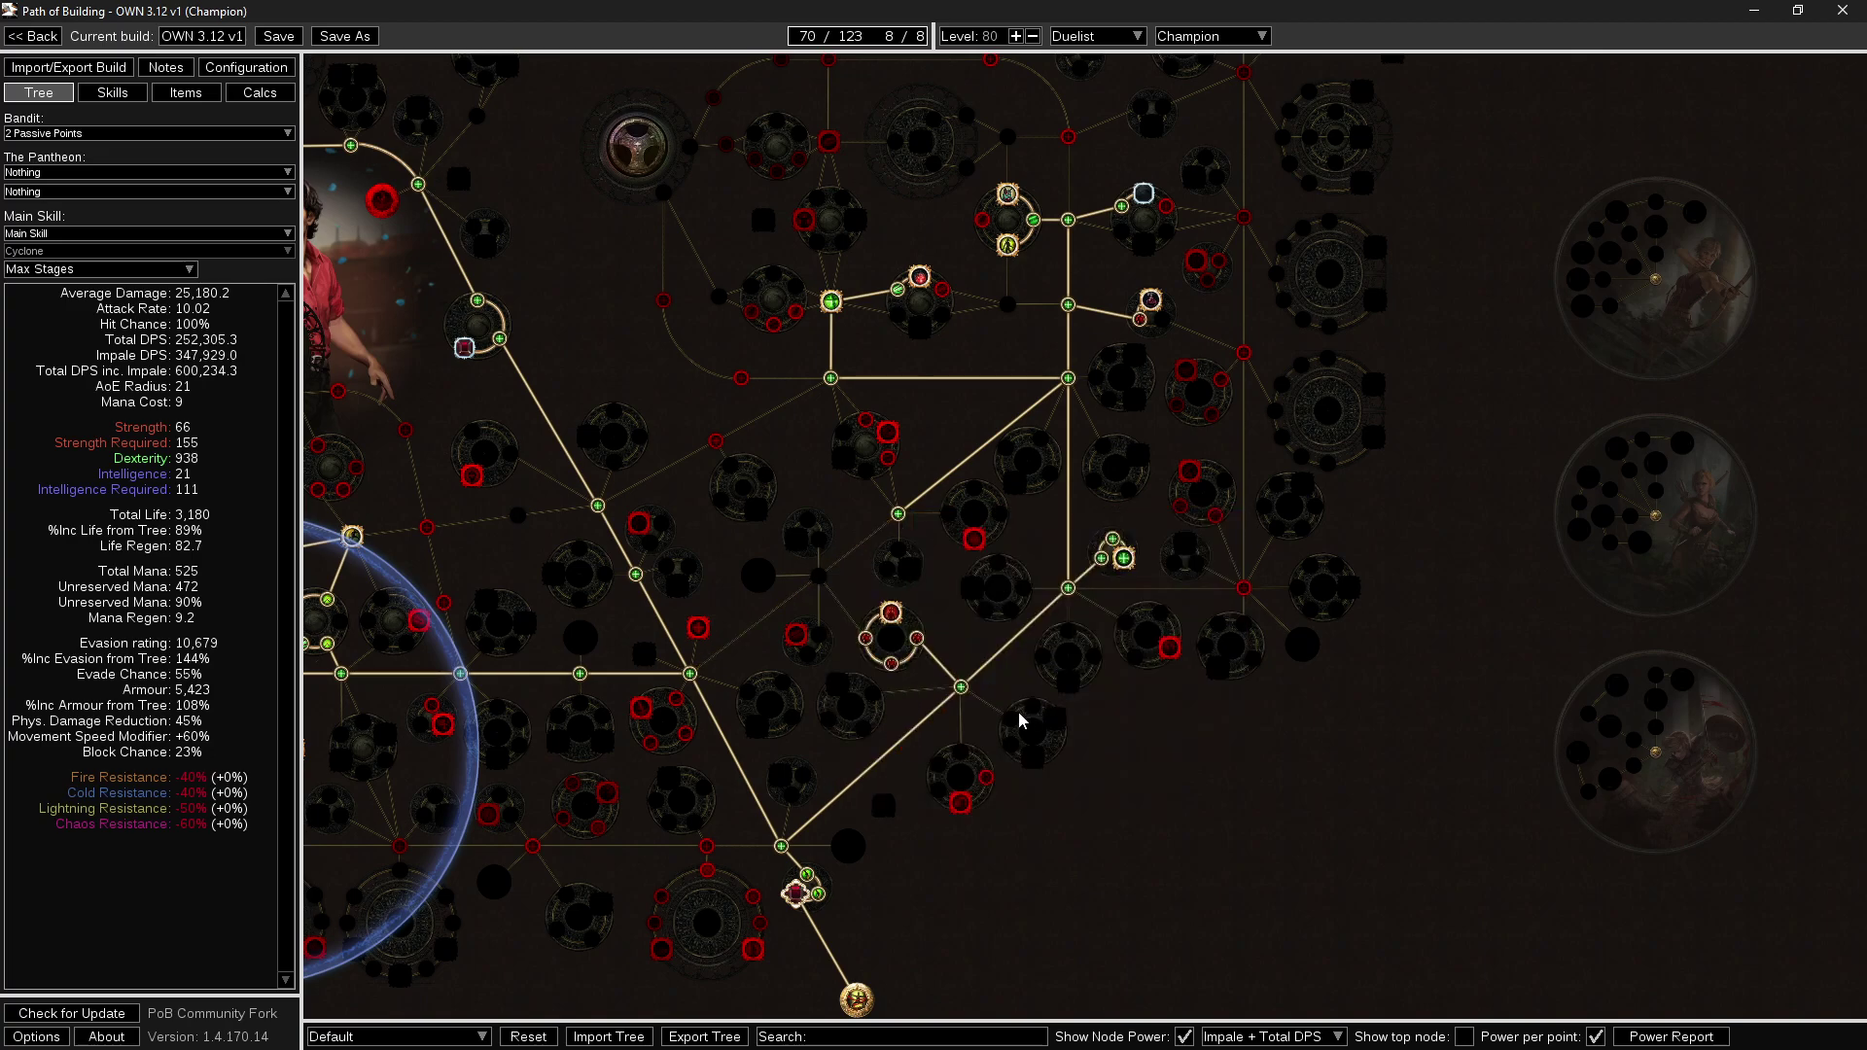
left_click(897, 514)
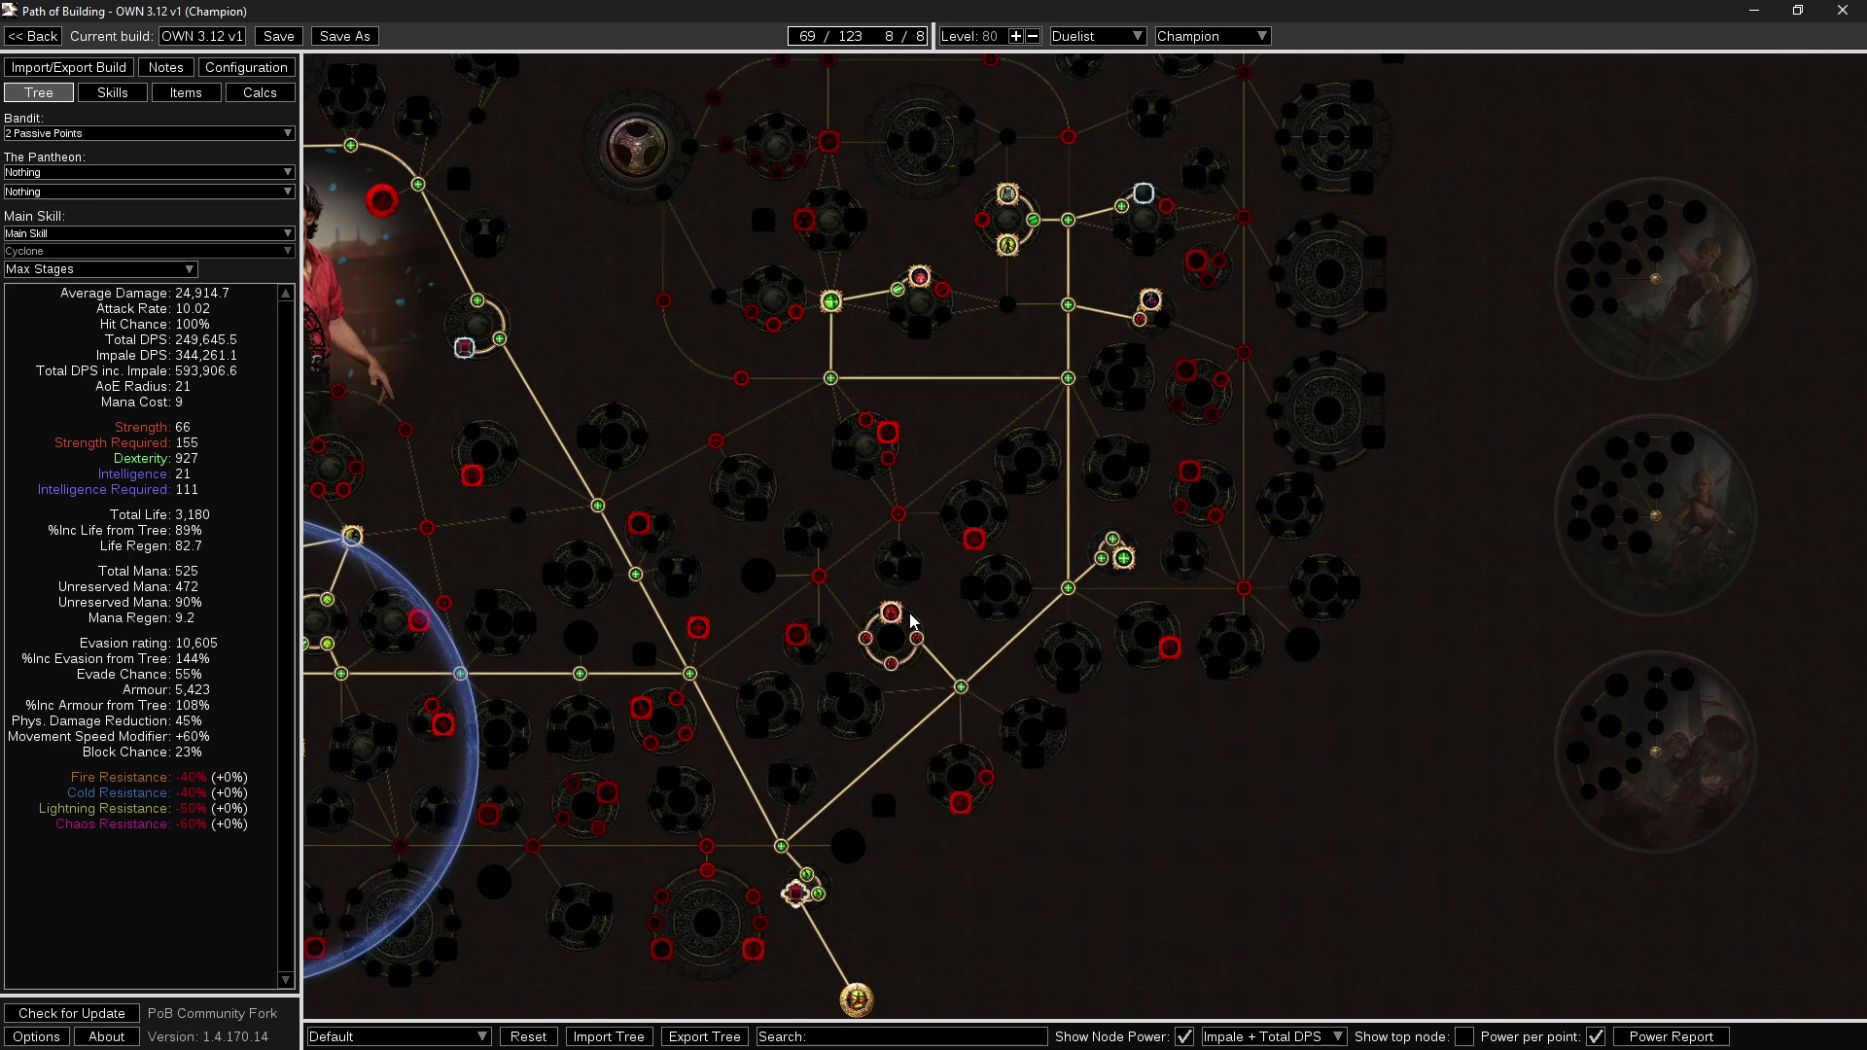
Allocate the Basic Jewel Socket north of the Duelist start through the two nodes on its western side, replacing the Projectile Damage path.
left_click_drag(926, 611, 909, 697)
scroll(1014, 605, "down", 2)
scroll(844, 611, "up", 2)
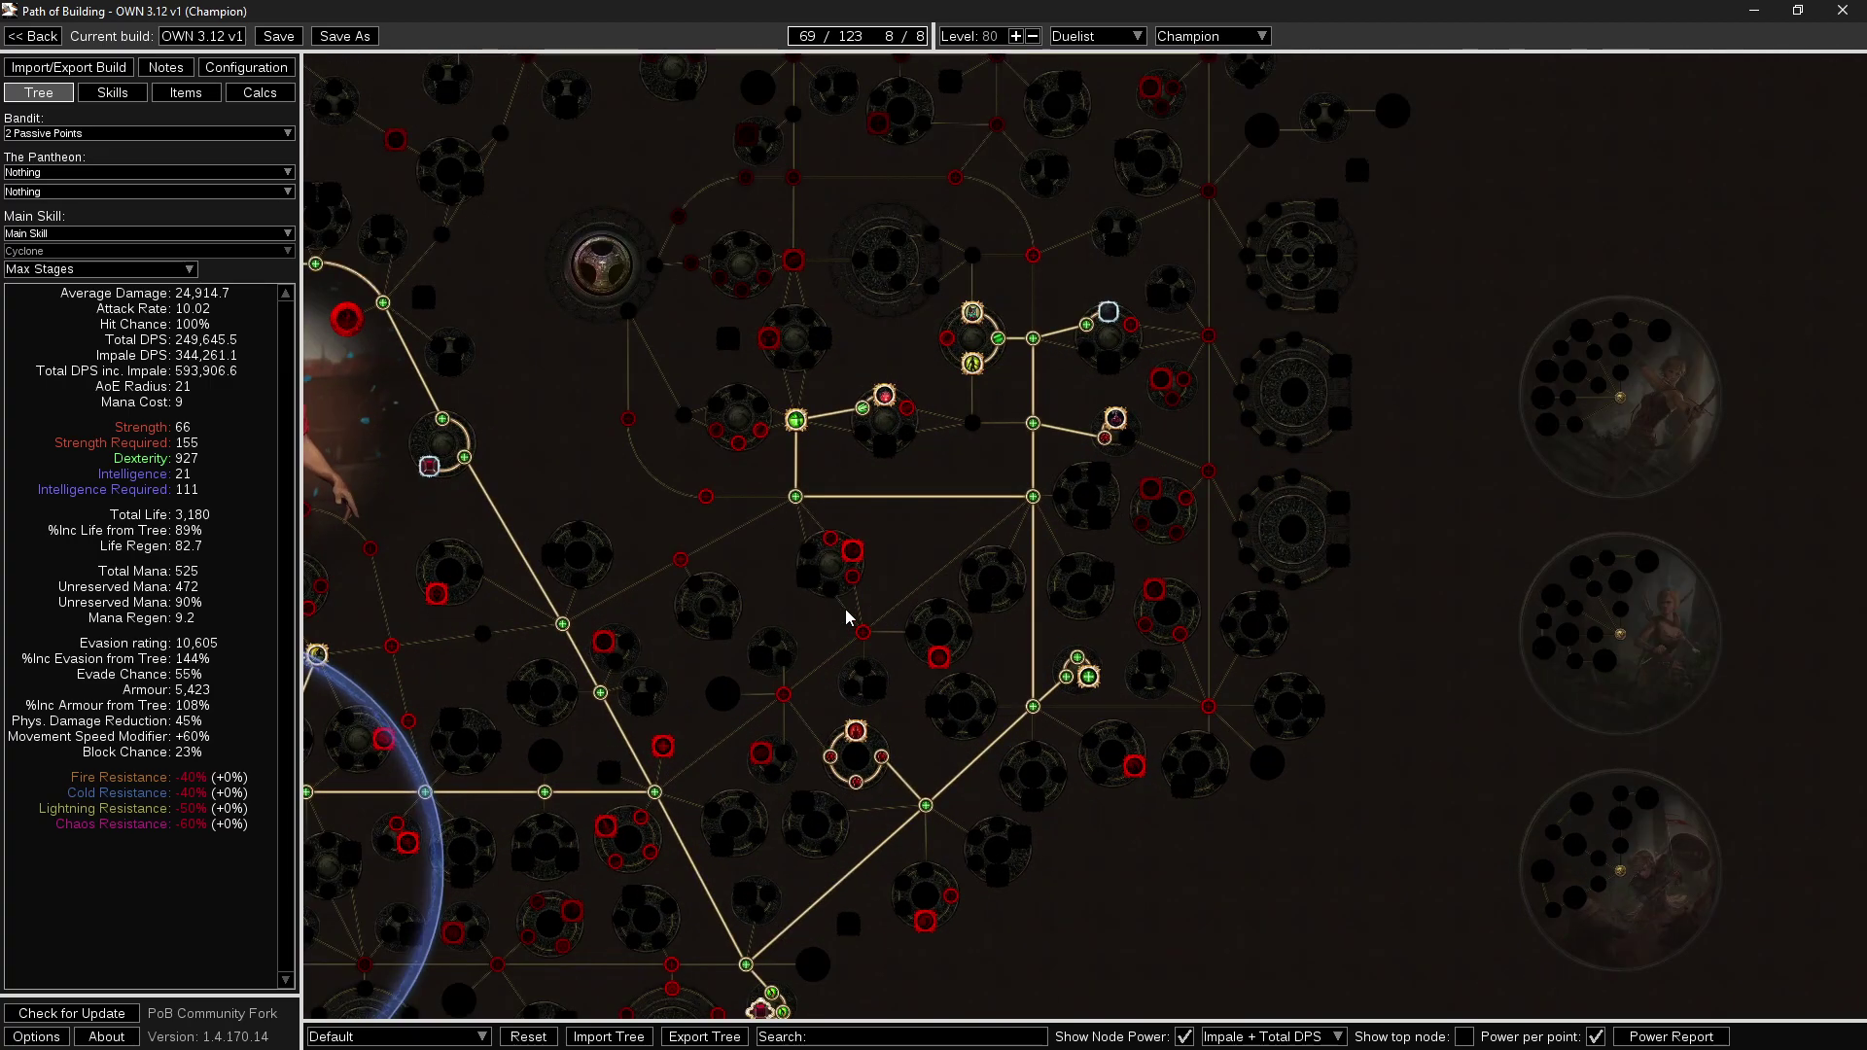
left_click_drag(817, 654, 1063, 604)
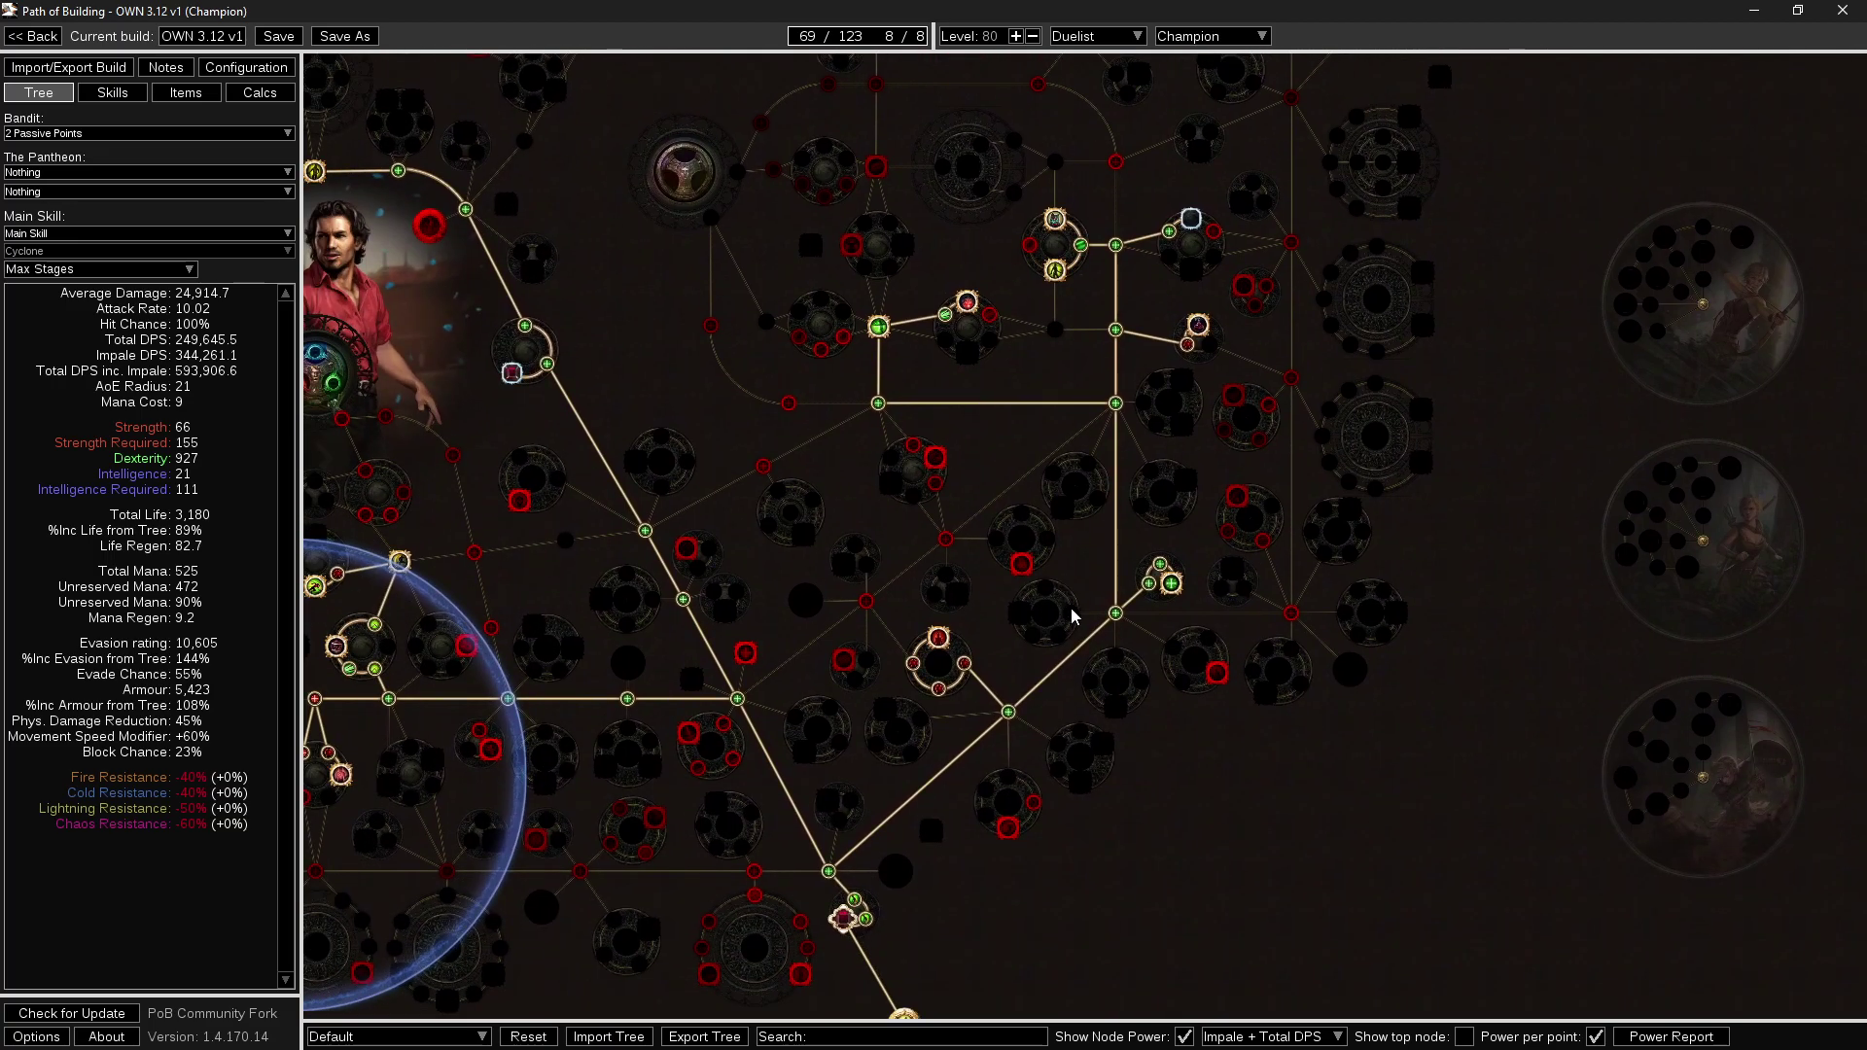
scroll(1068, 619, "down", 4)
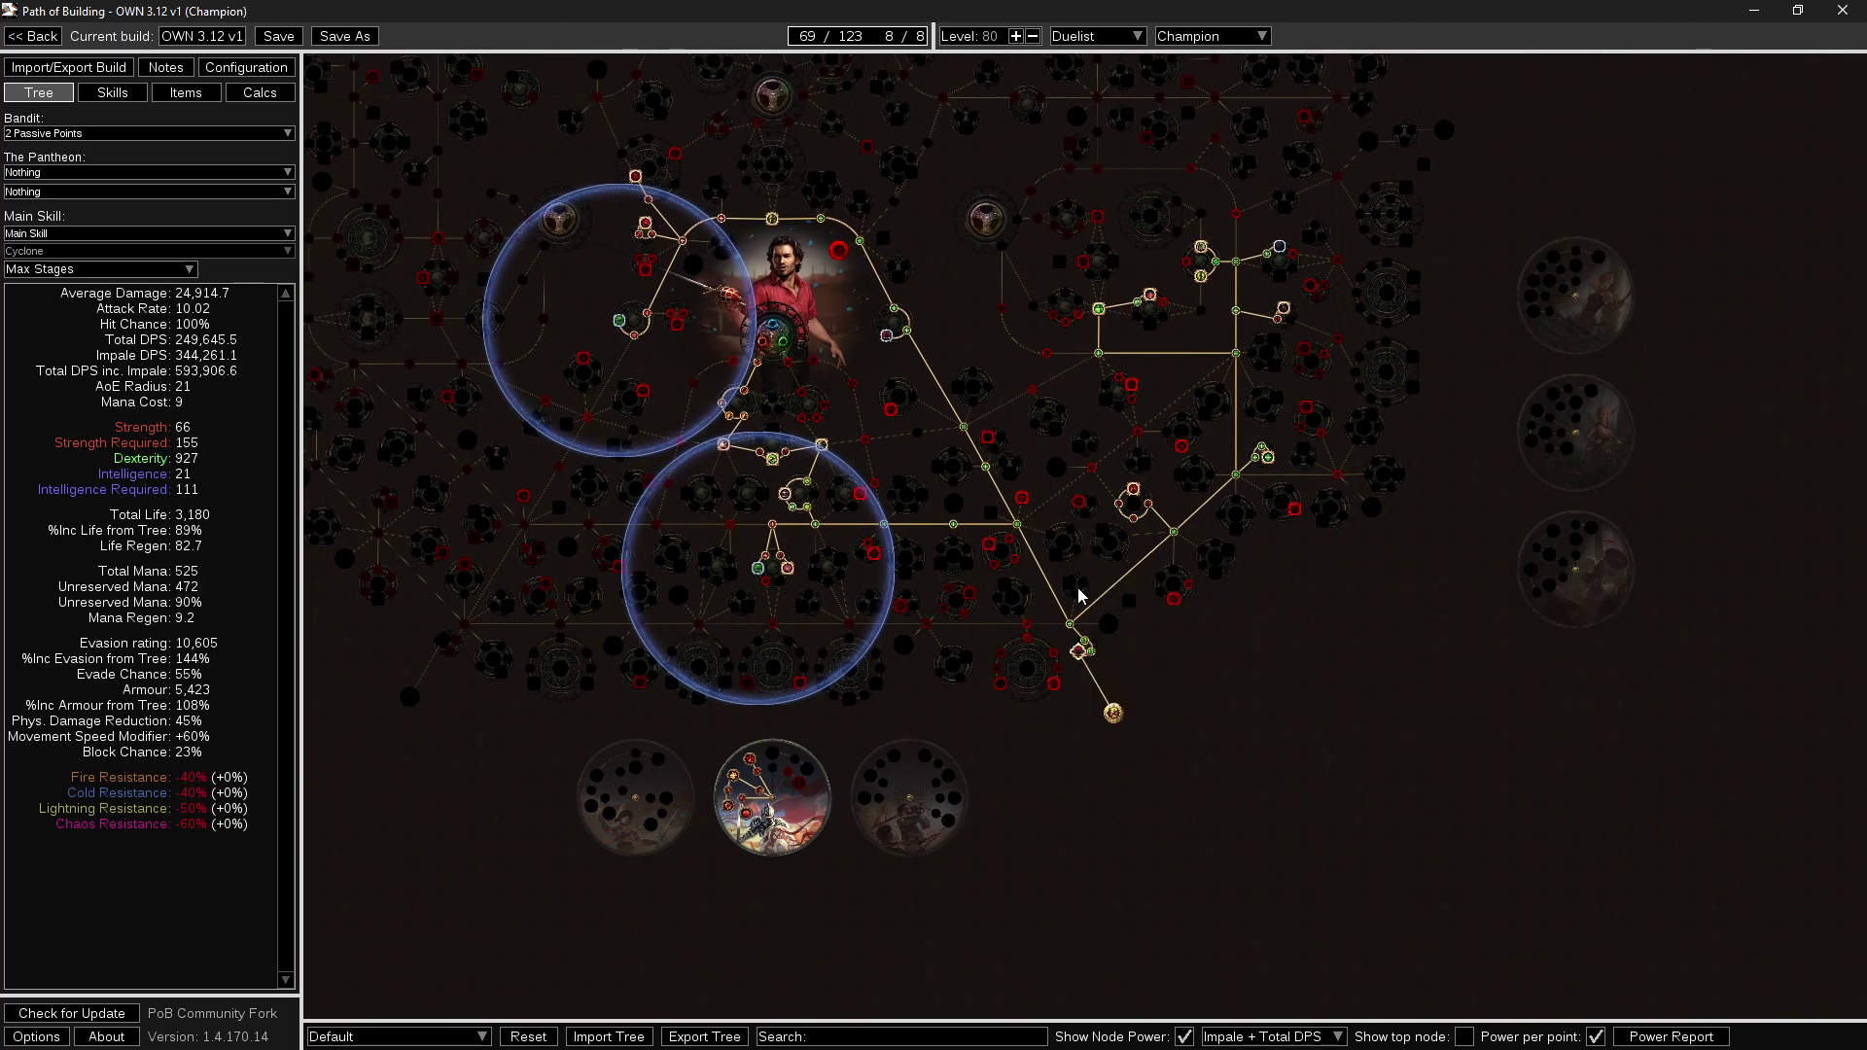
left_click_drag(1135, 690, 1199, 856)
scroll(762, 603, "up", 3)
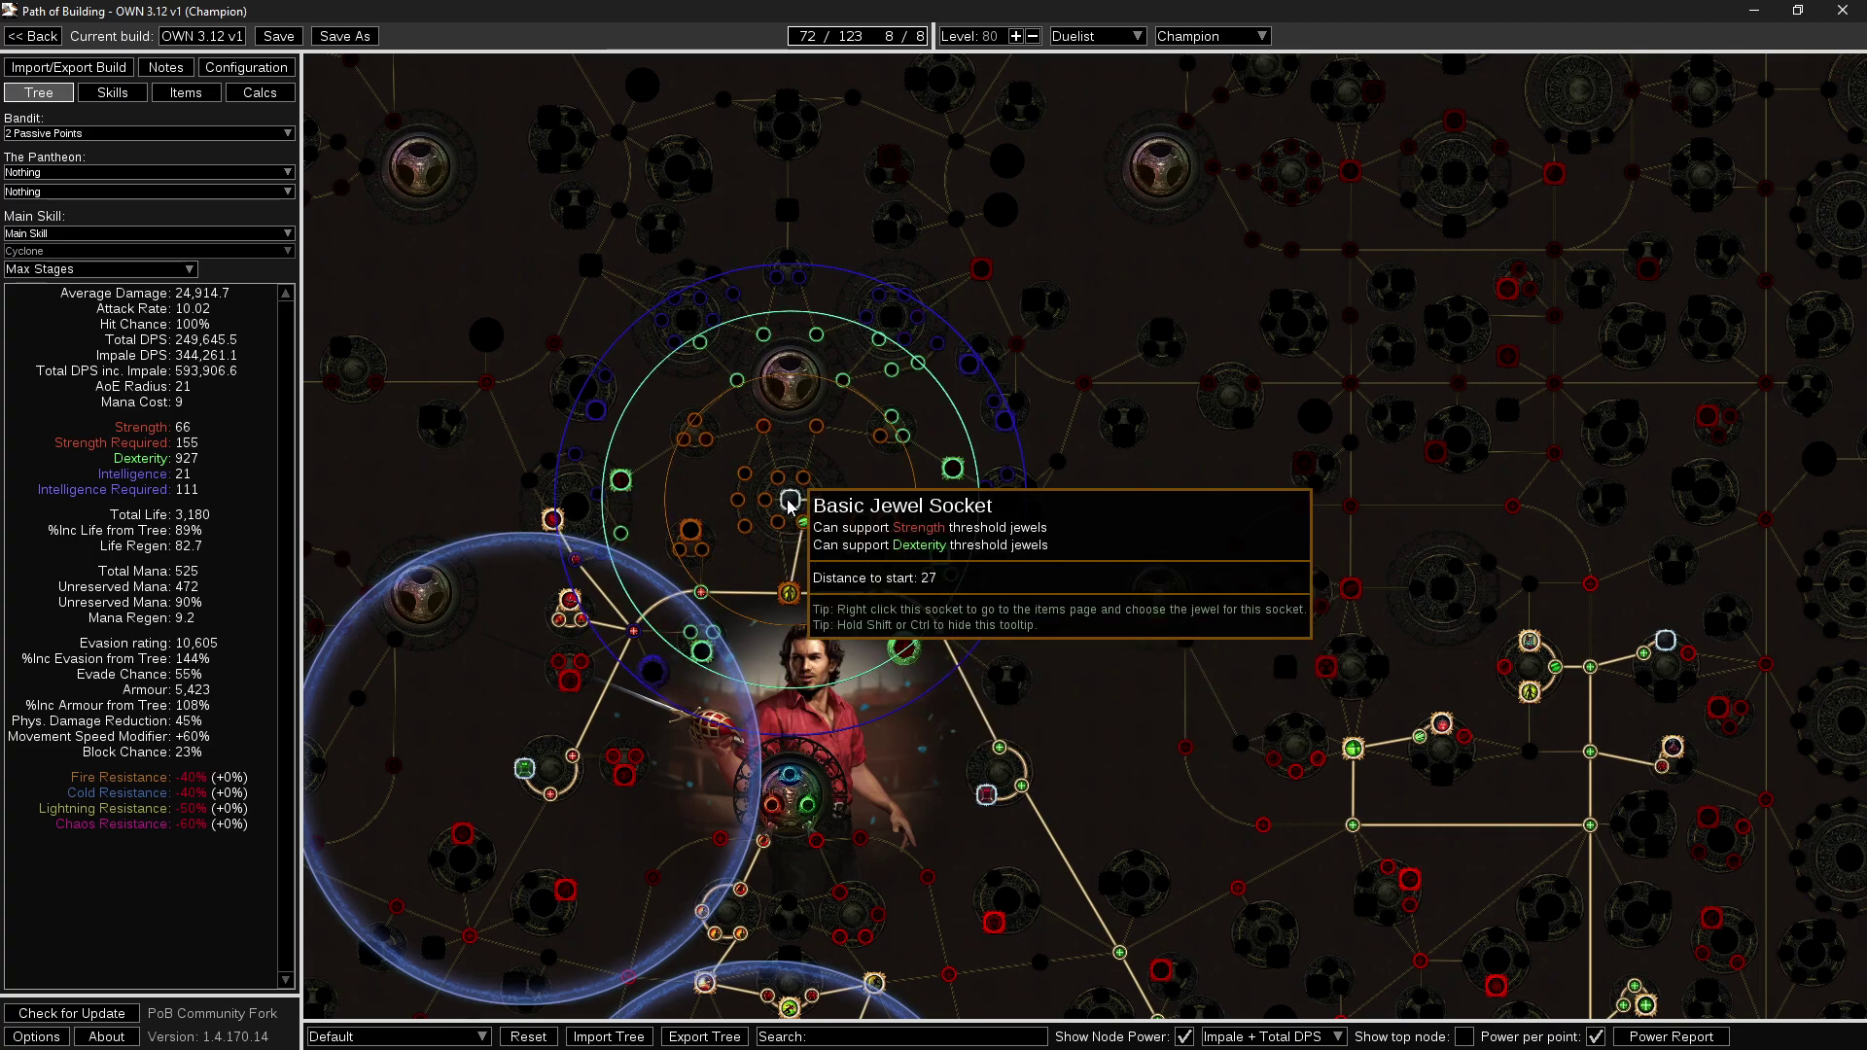
left_click(816, 502)
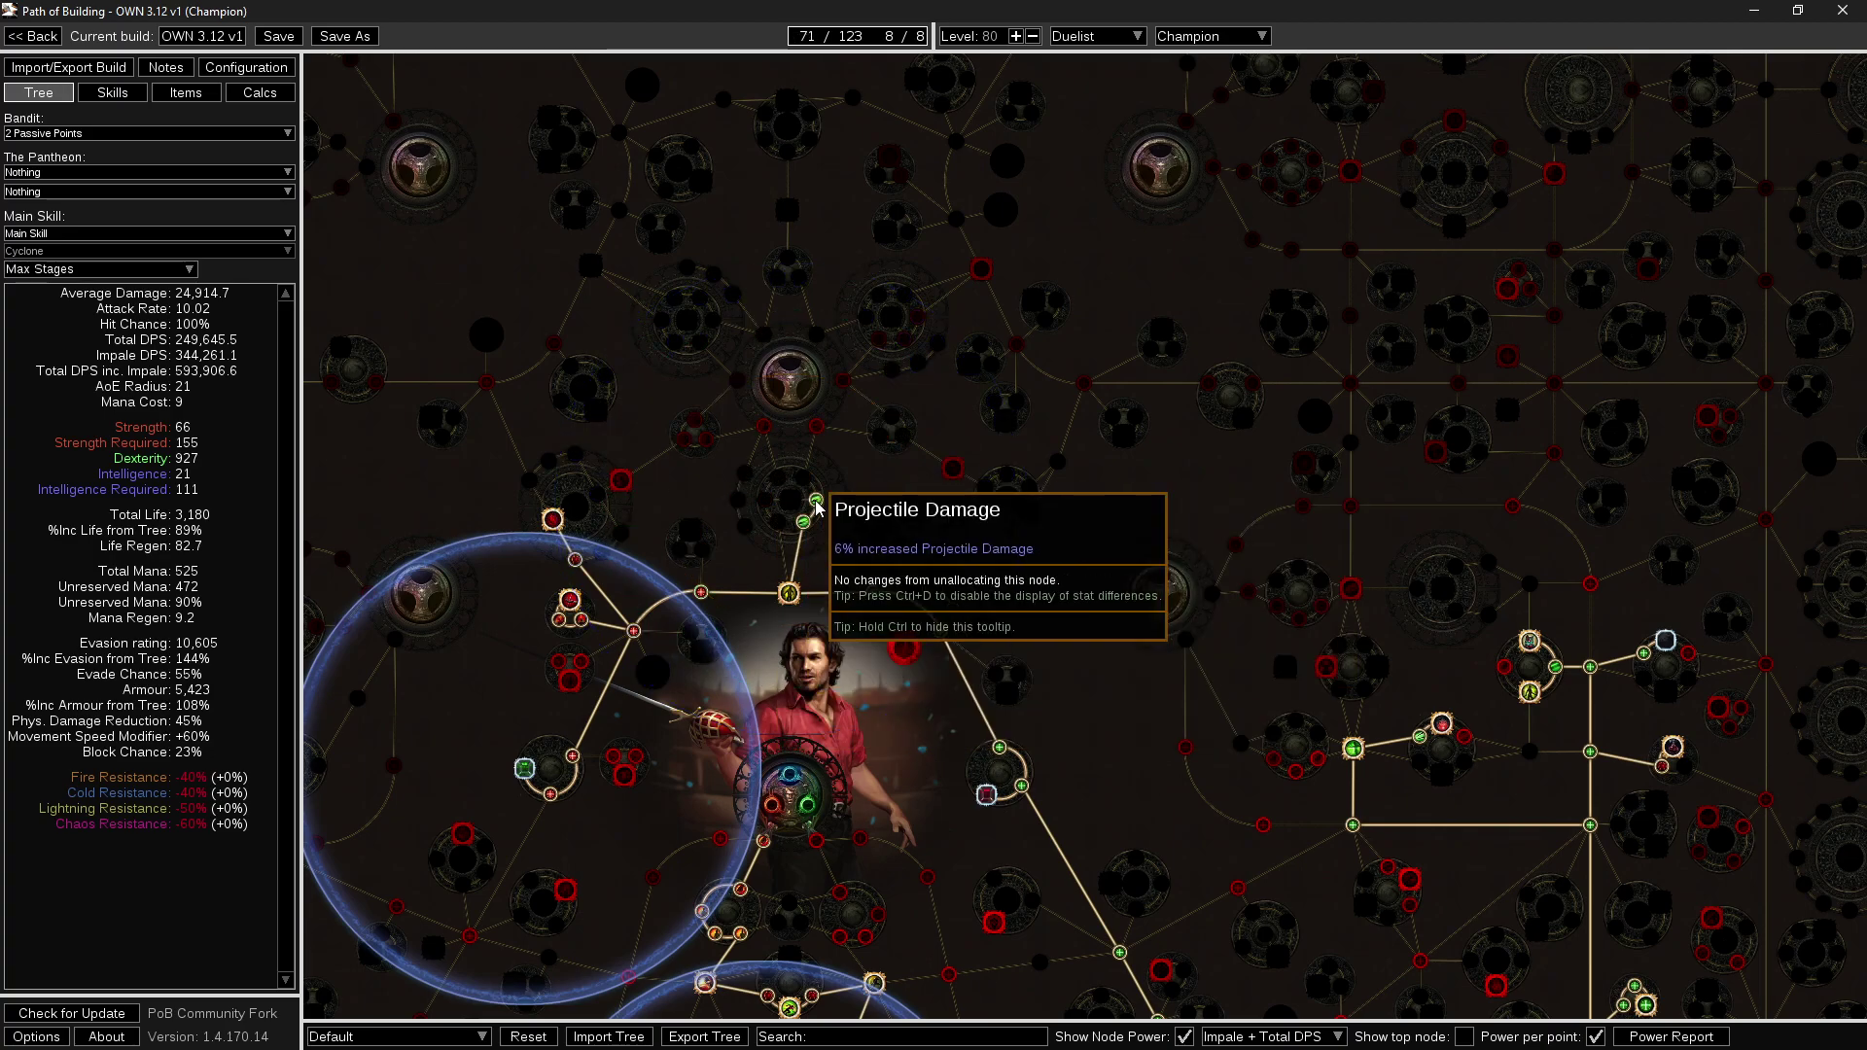
left_click(803, 523)
left_click(779, 523)
left_click(765, 500)
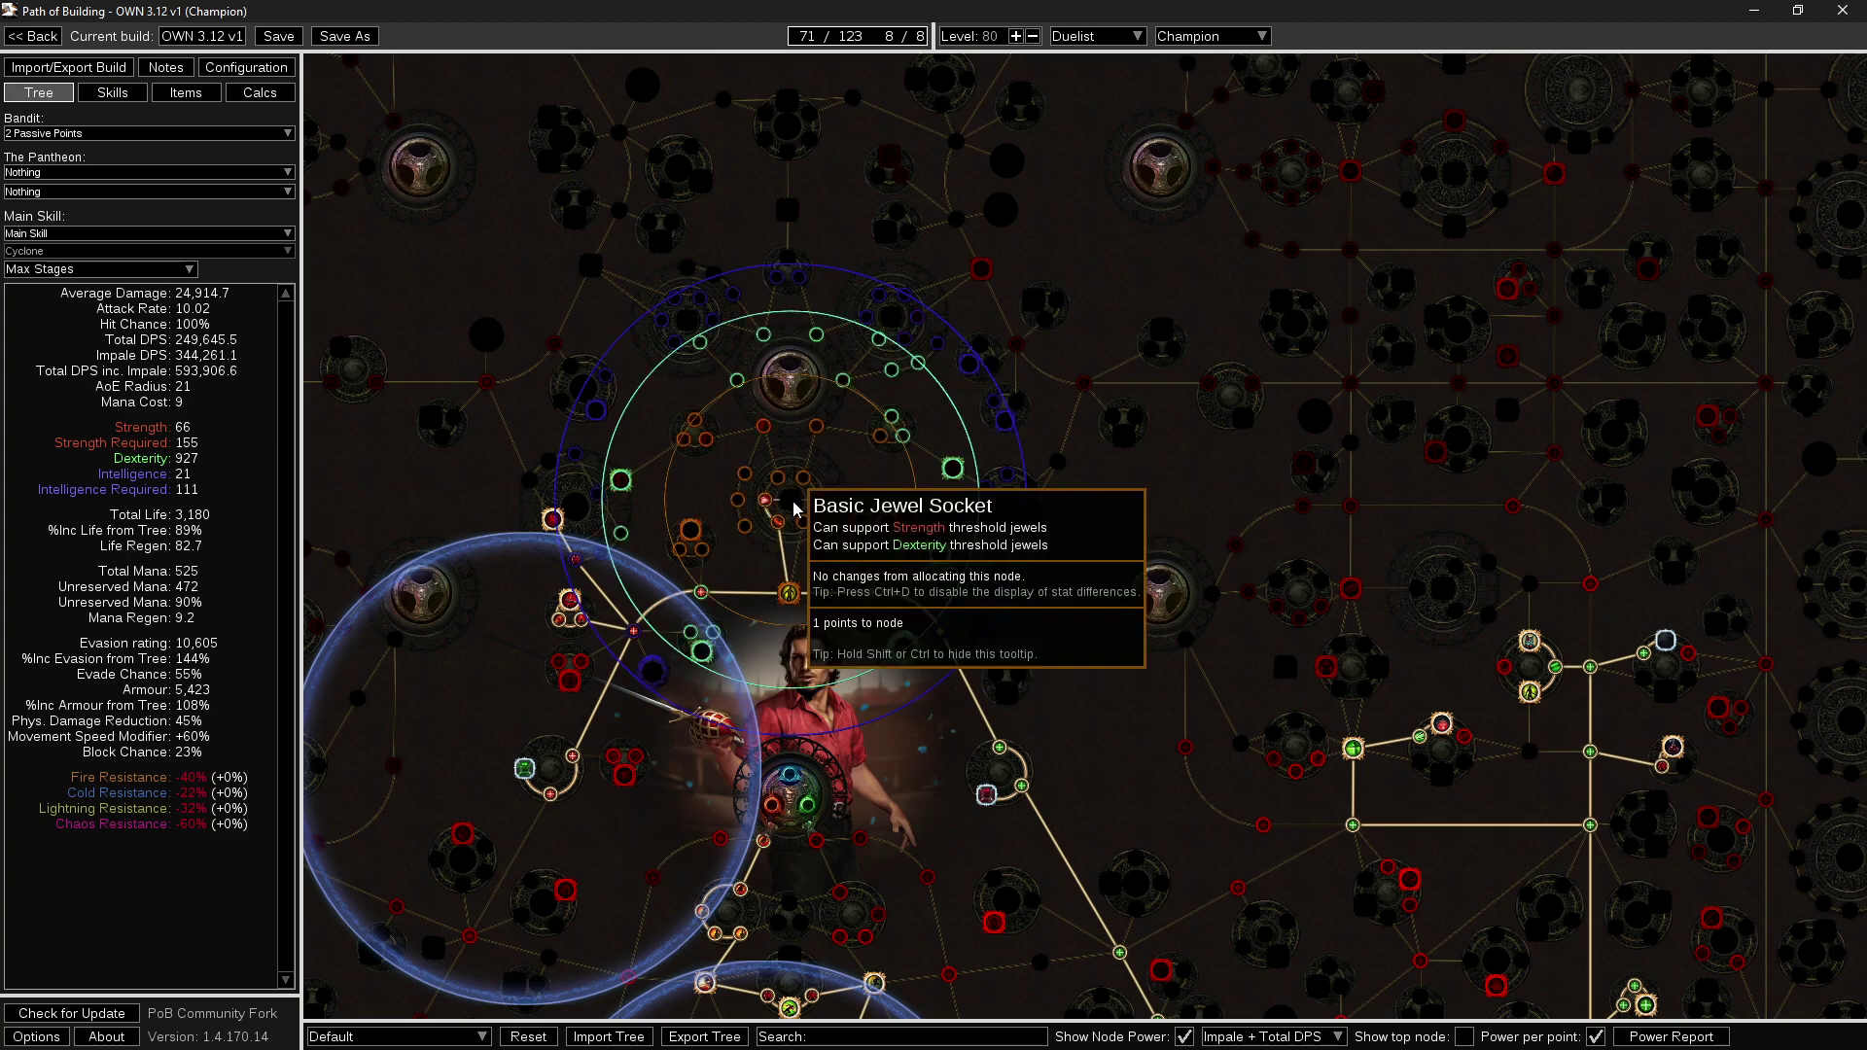
left_click(793, 506)
Compare the passives in the north and northeast, and allocate Ambidexterity with its connecting nodes at the southern end of the tree.
left_click_drag(902, 560, 842, 547)
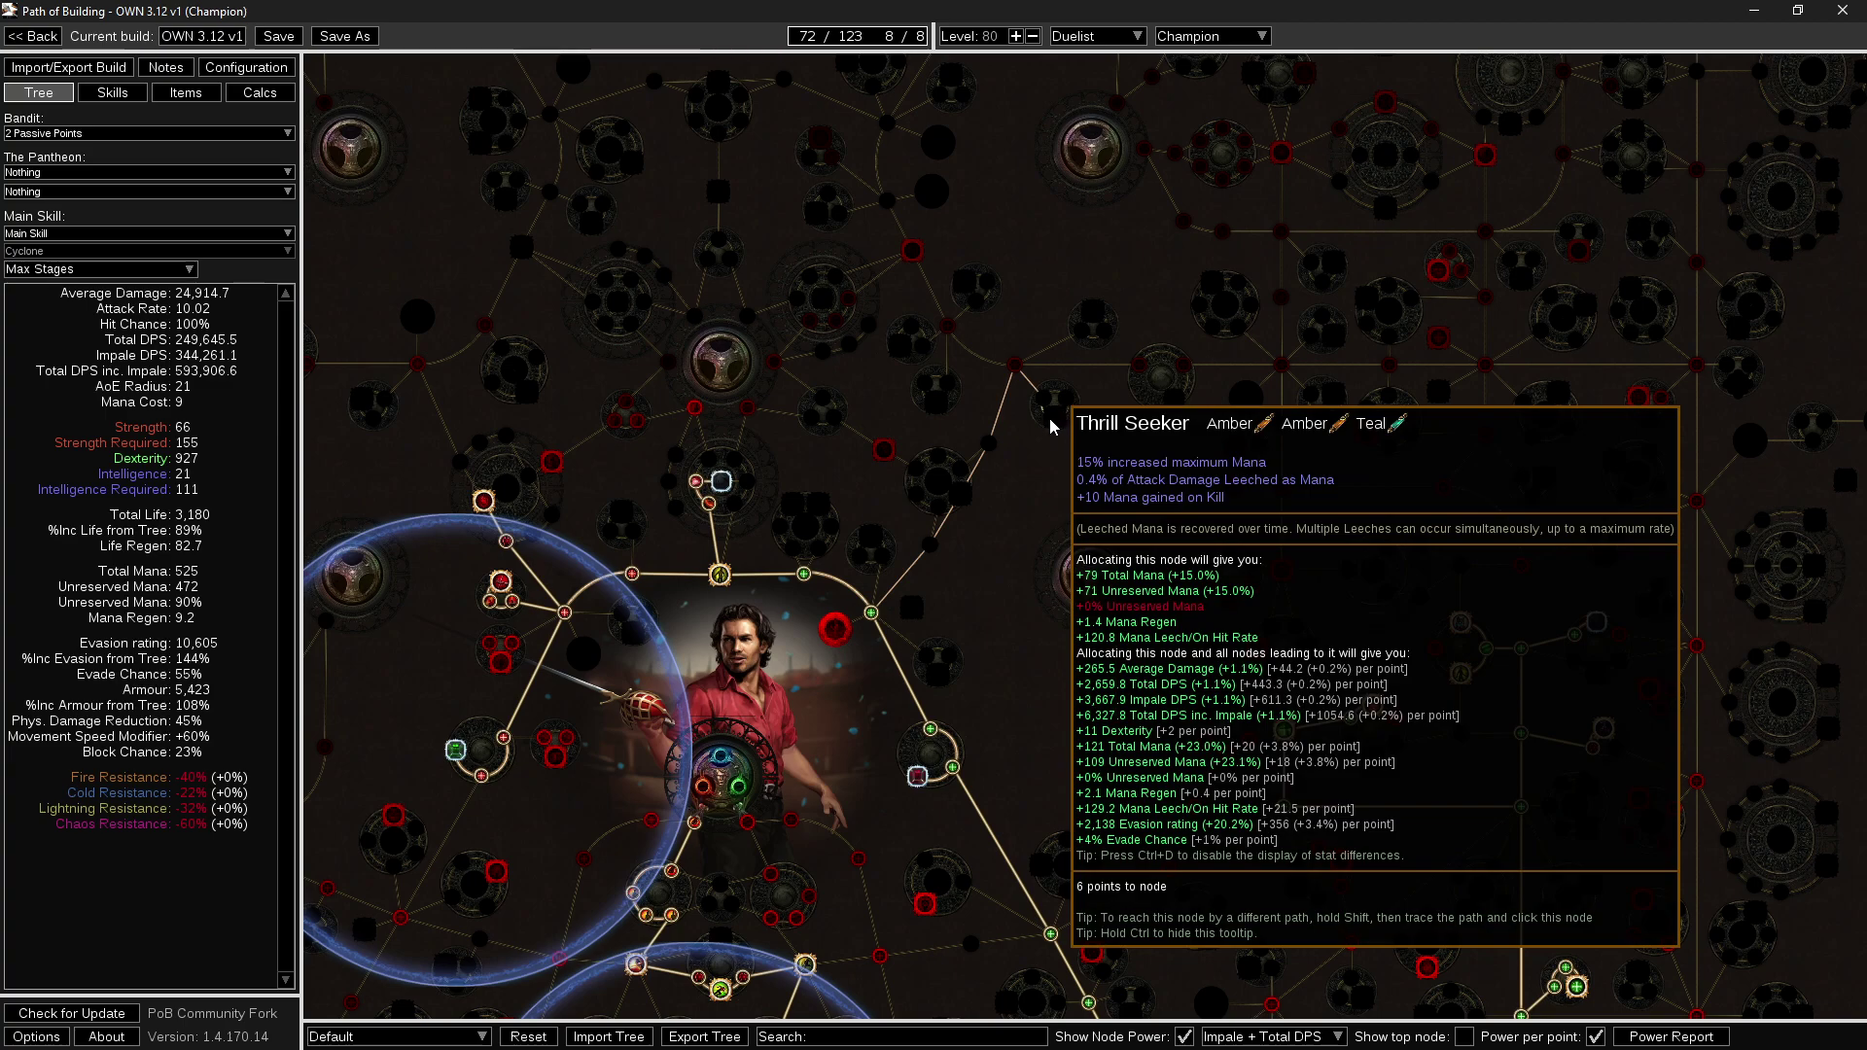
left_click_drag(1177, 402, 917, 508)
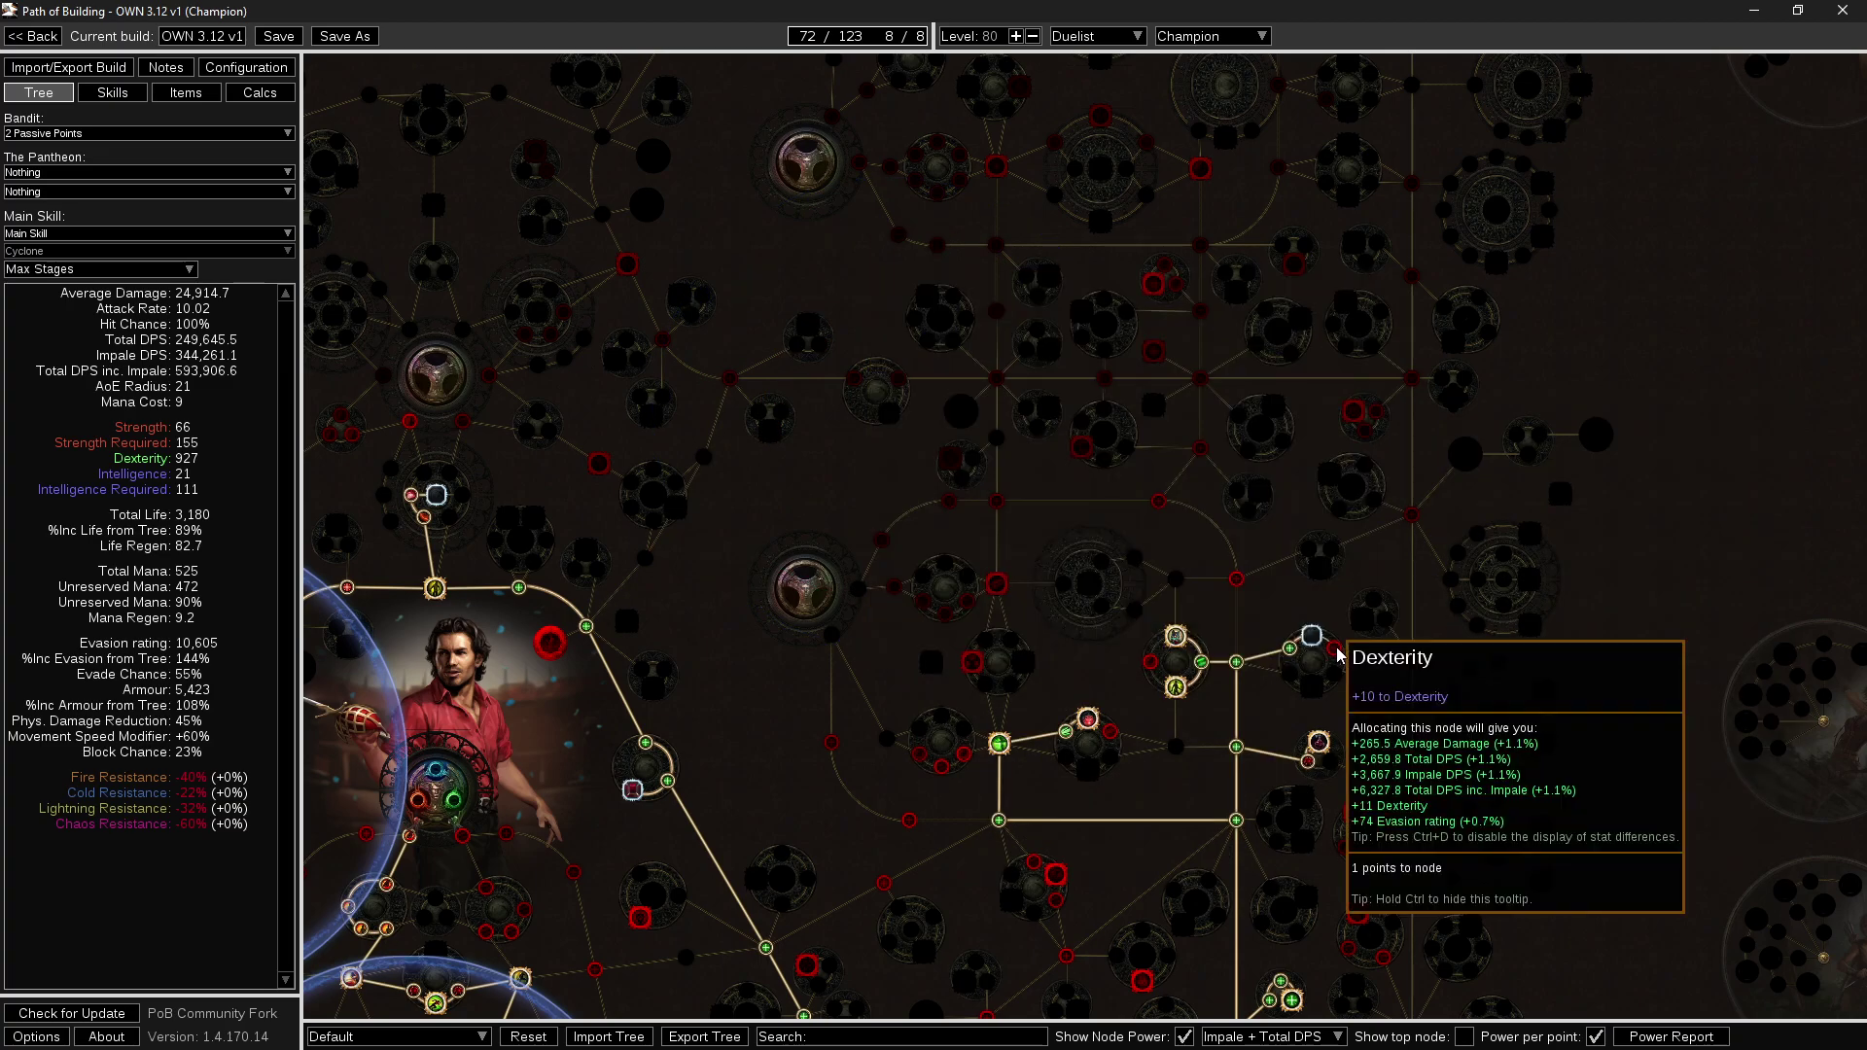
left_click_drag(1429, 655, 1304, 755)
left_click_drag(1271, 484, 1222, 713)
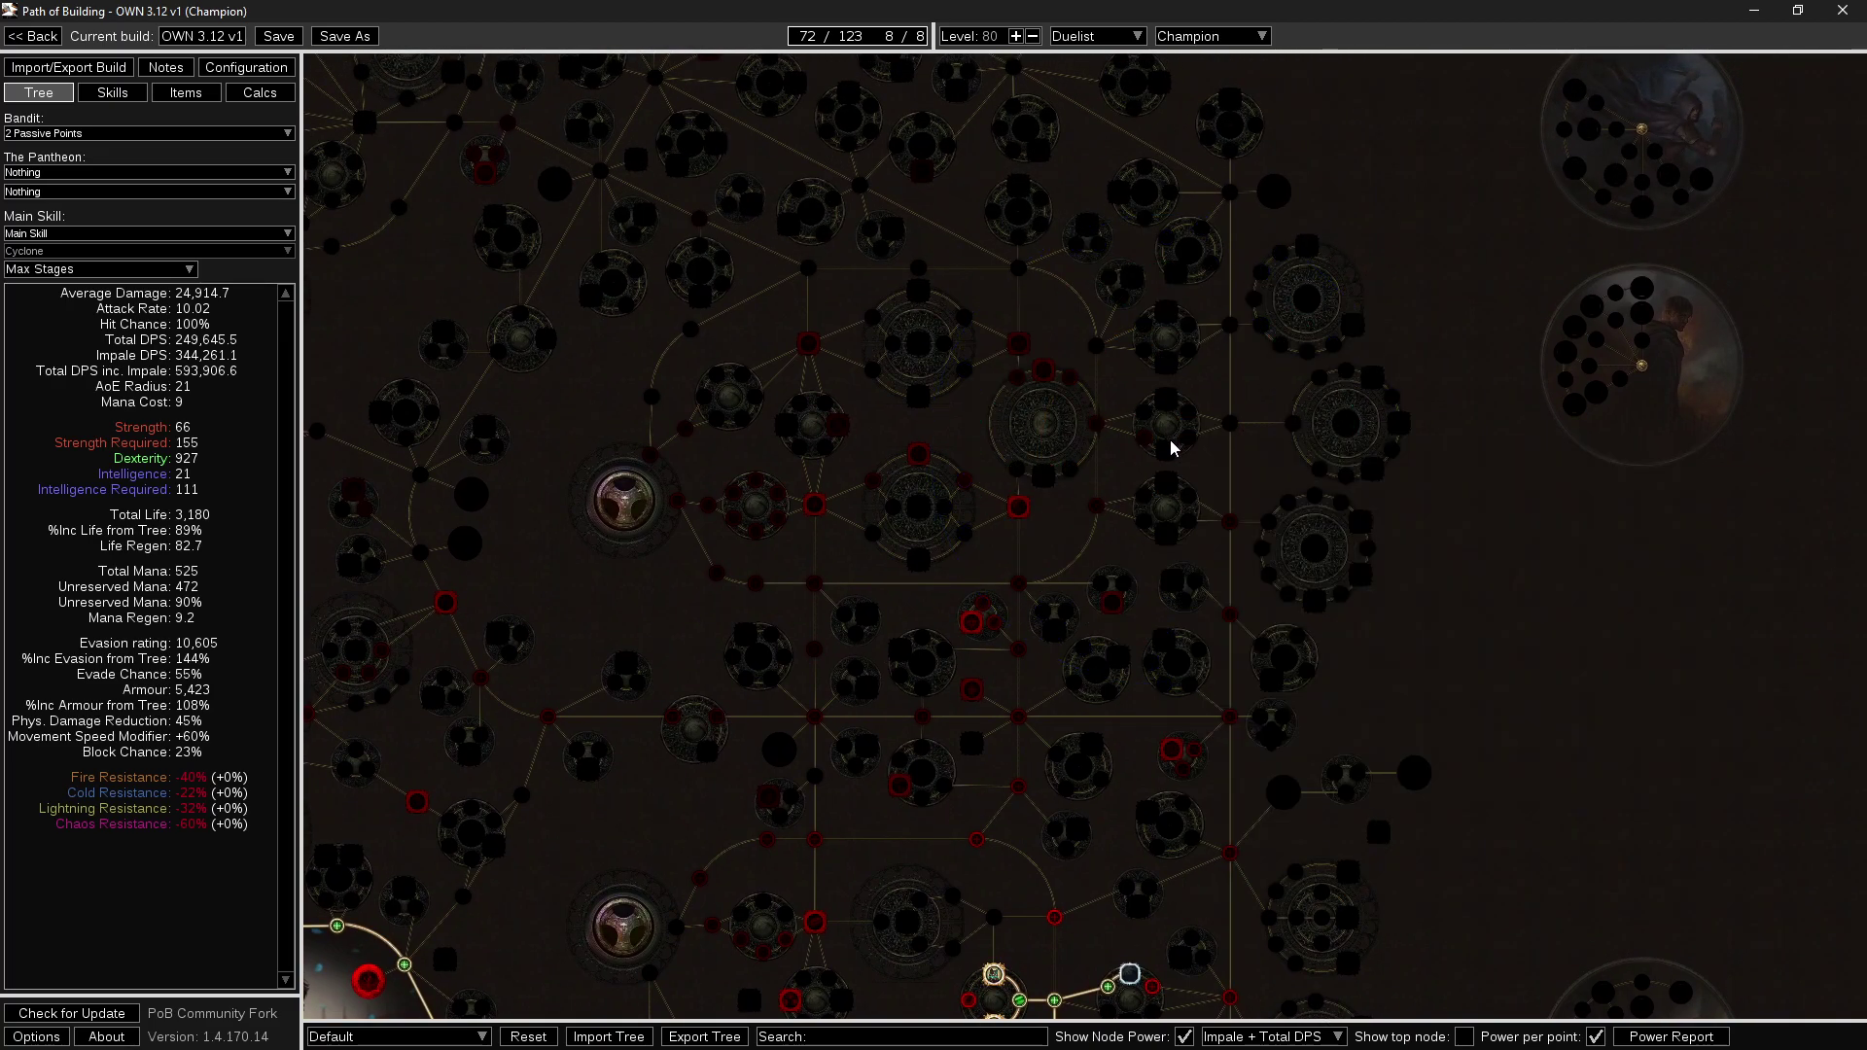
left_click_drag(1021, 547, 1203, 236)
scroll(1206, 208, "down", 3)
left_click_drag(1124, 555, 1172, 340)
left_click(1095, 692)
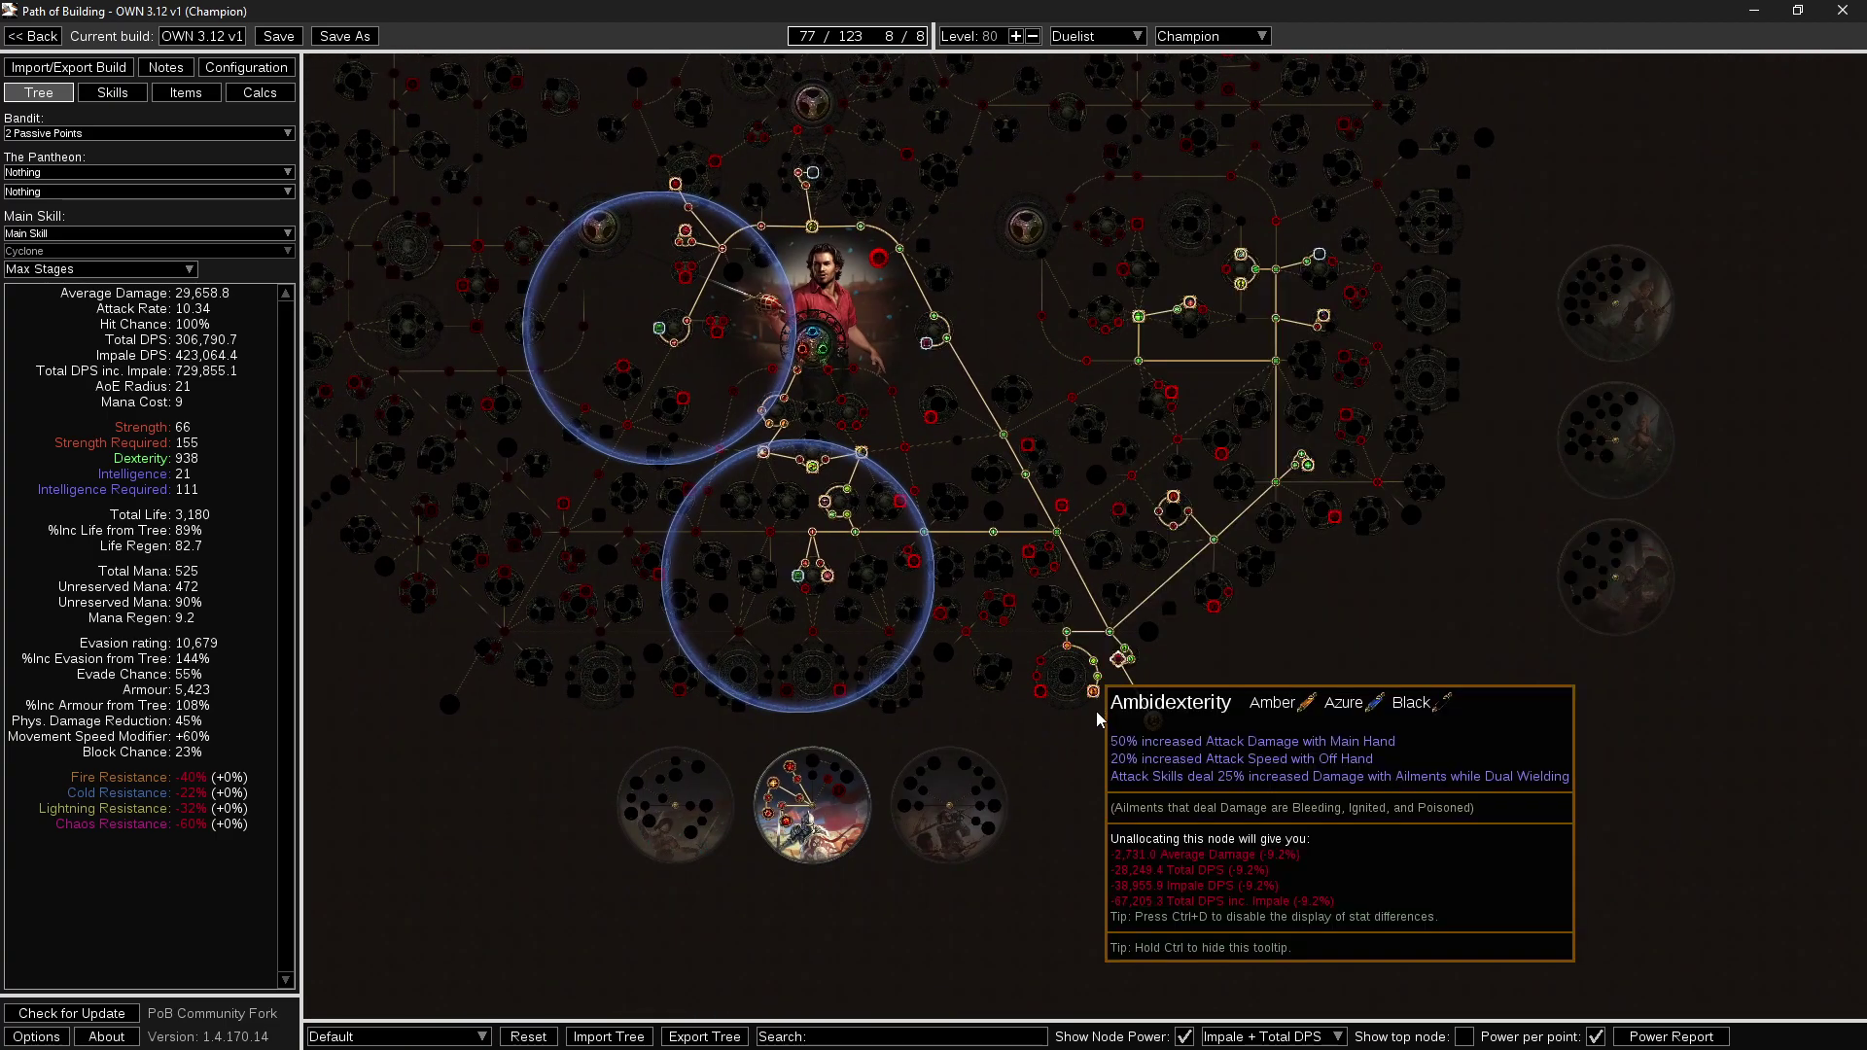
Check Blade Barrier, and allocate the notable with its three connecting nodes in the cluster southwest of the eastern route junction.
left_click_drag(1071, 764, 1053, 808)
scroll(1078, 750, "up", 1)
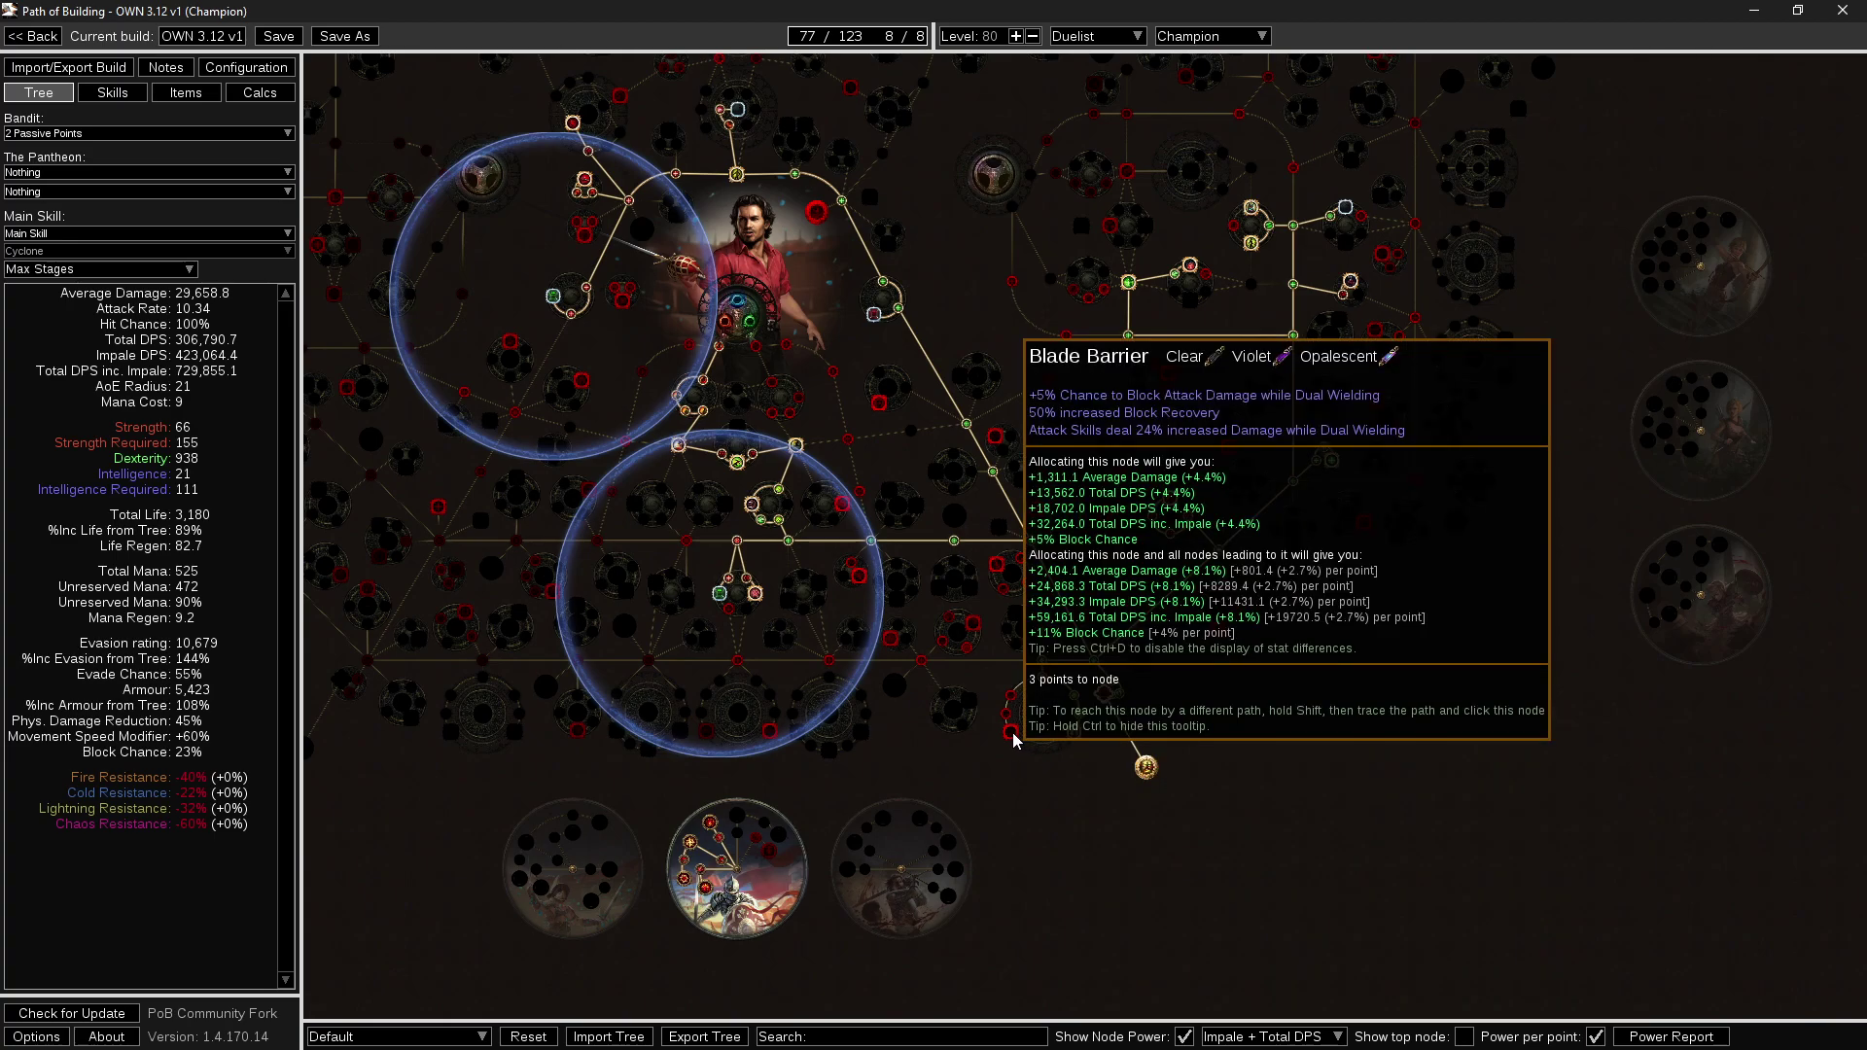
left_click_drag(1010, 648, 1011, 704)
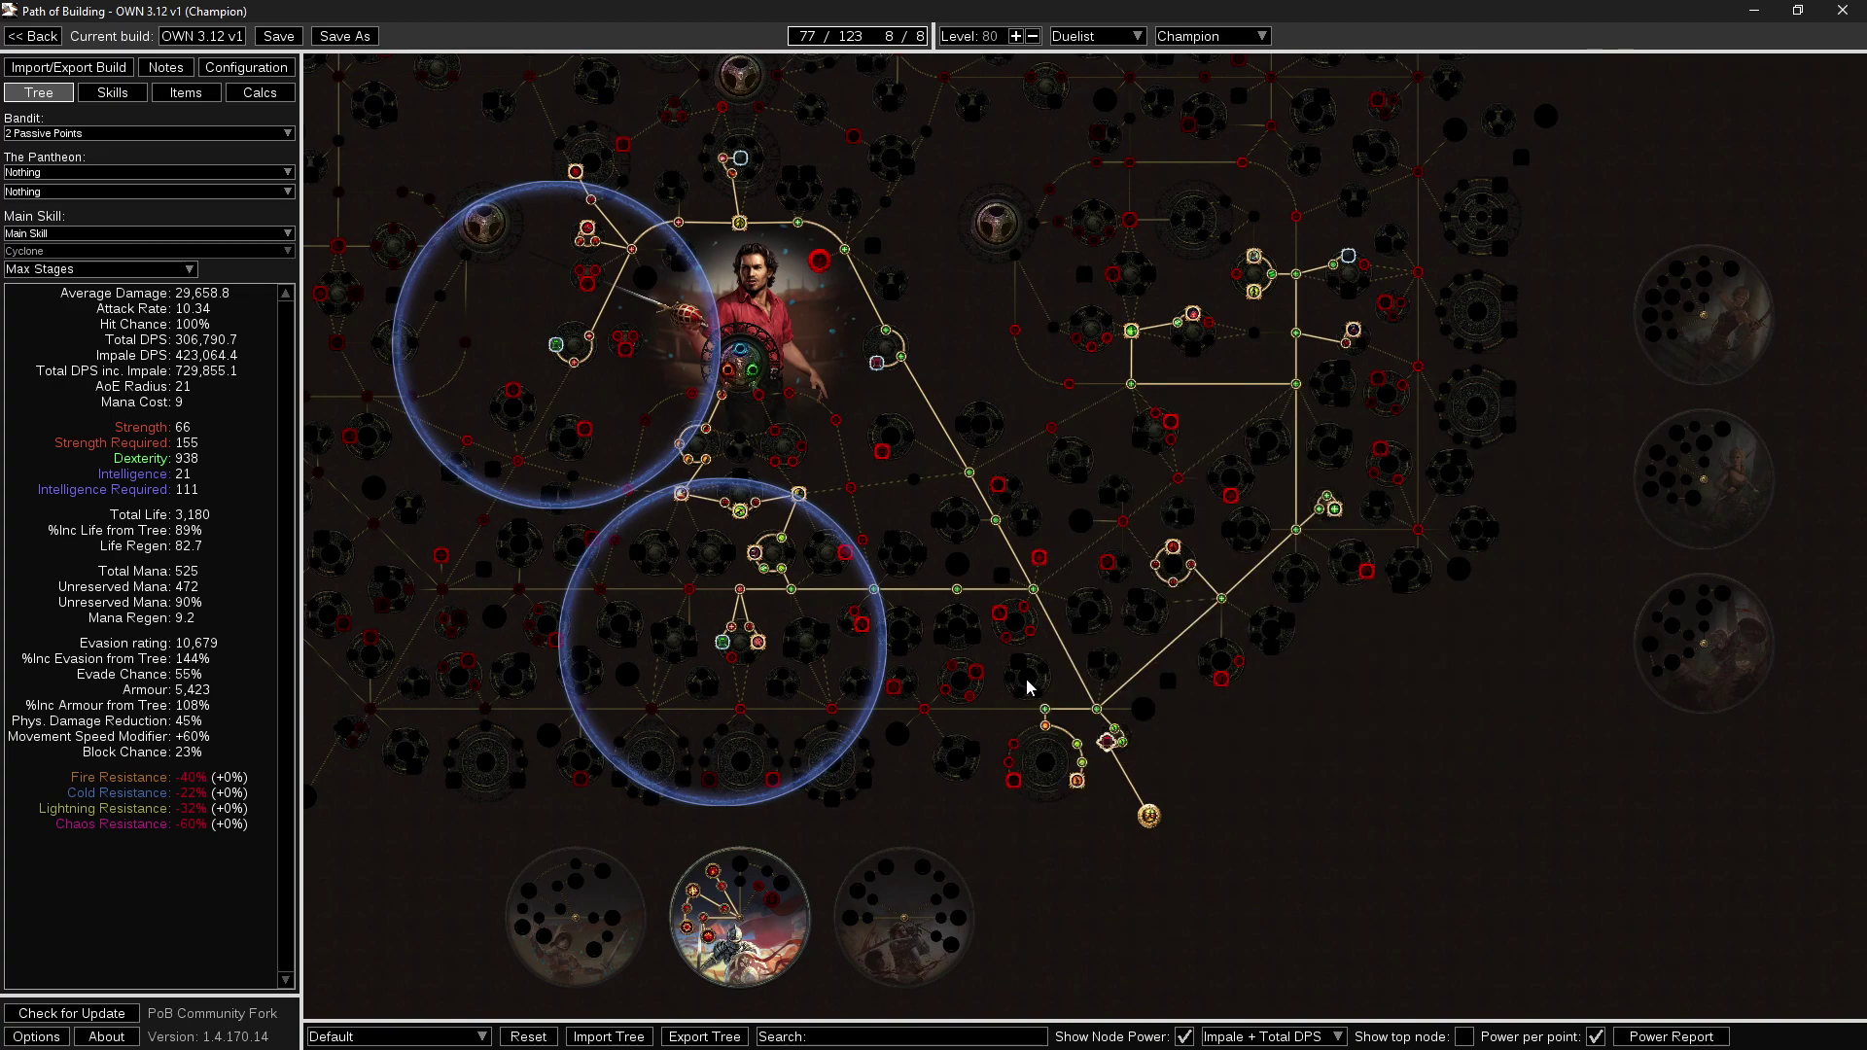
left_click(1008, 614)
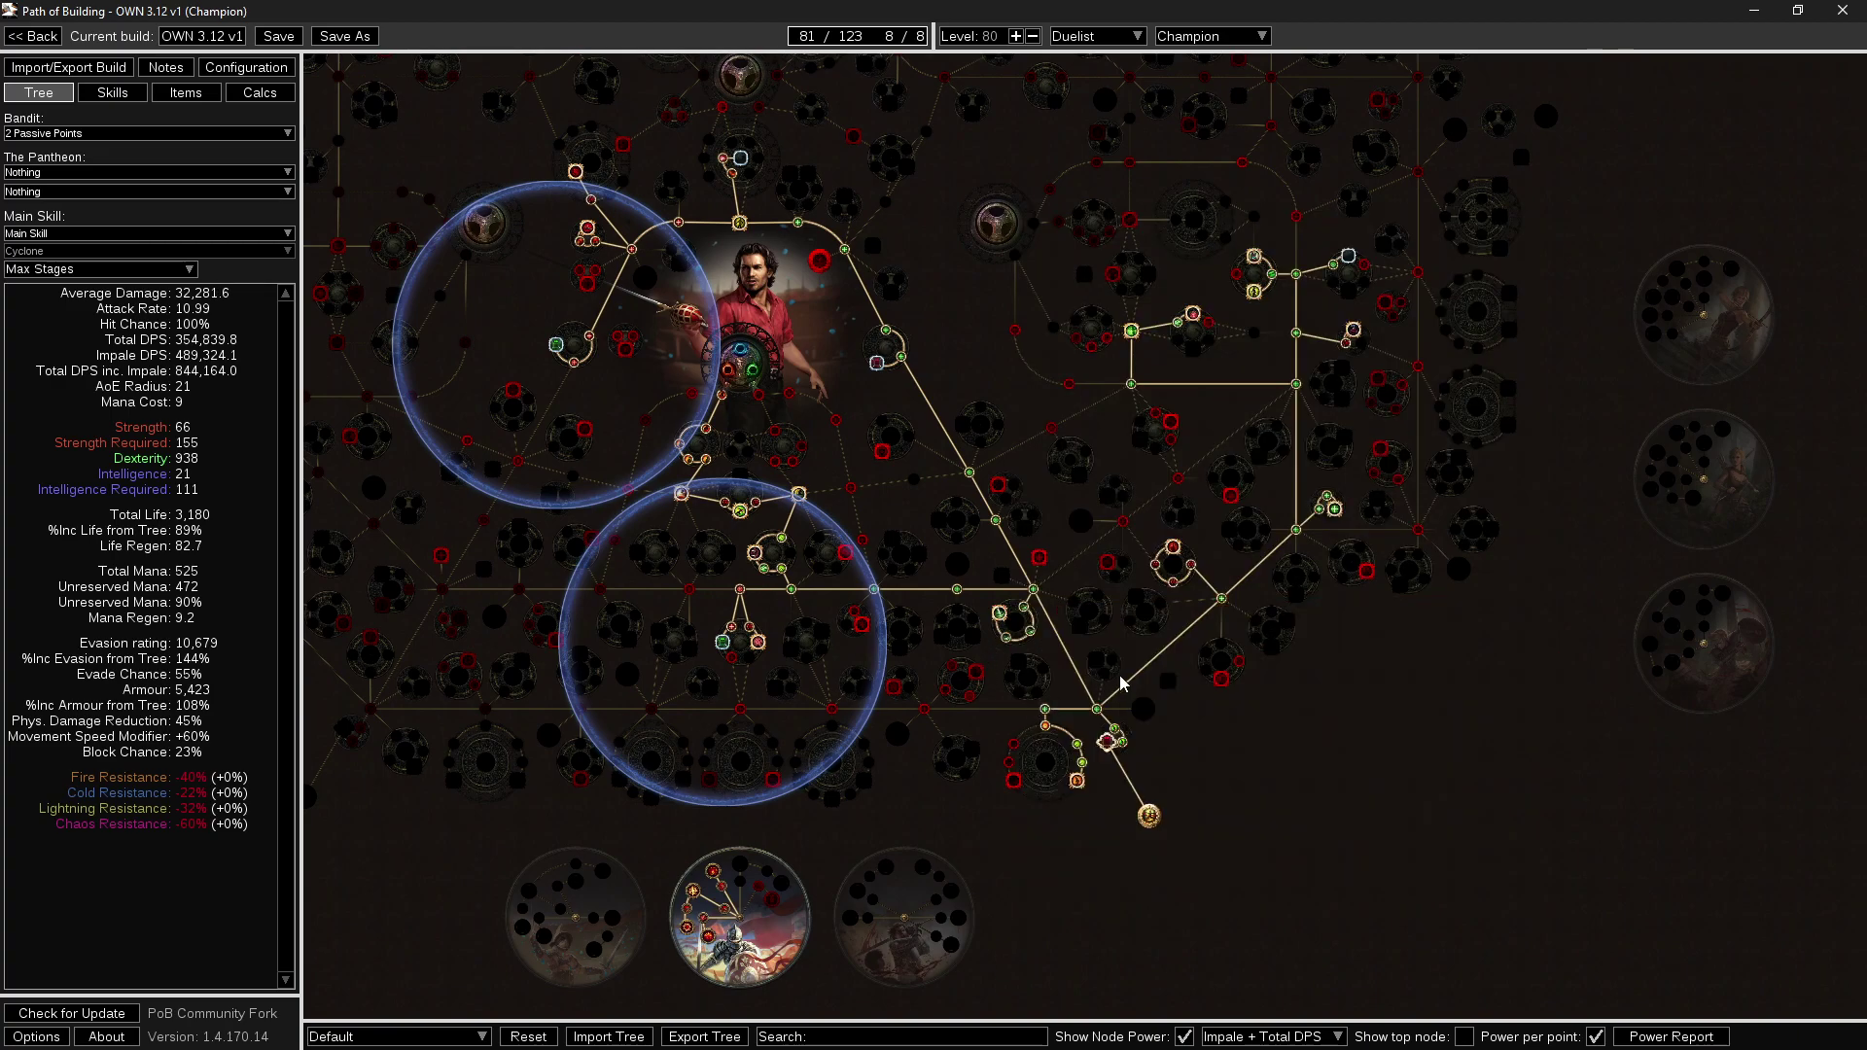
Examine the remaining damage passives around the Duelist start and the Fluid Motion jewel circles.
left_click_drag(1193, 704, 1245, 786)
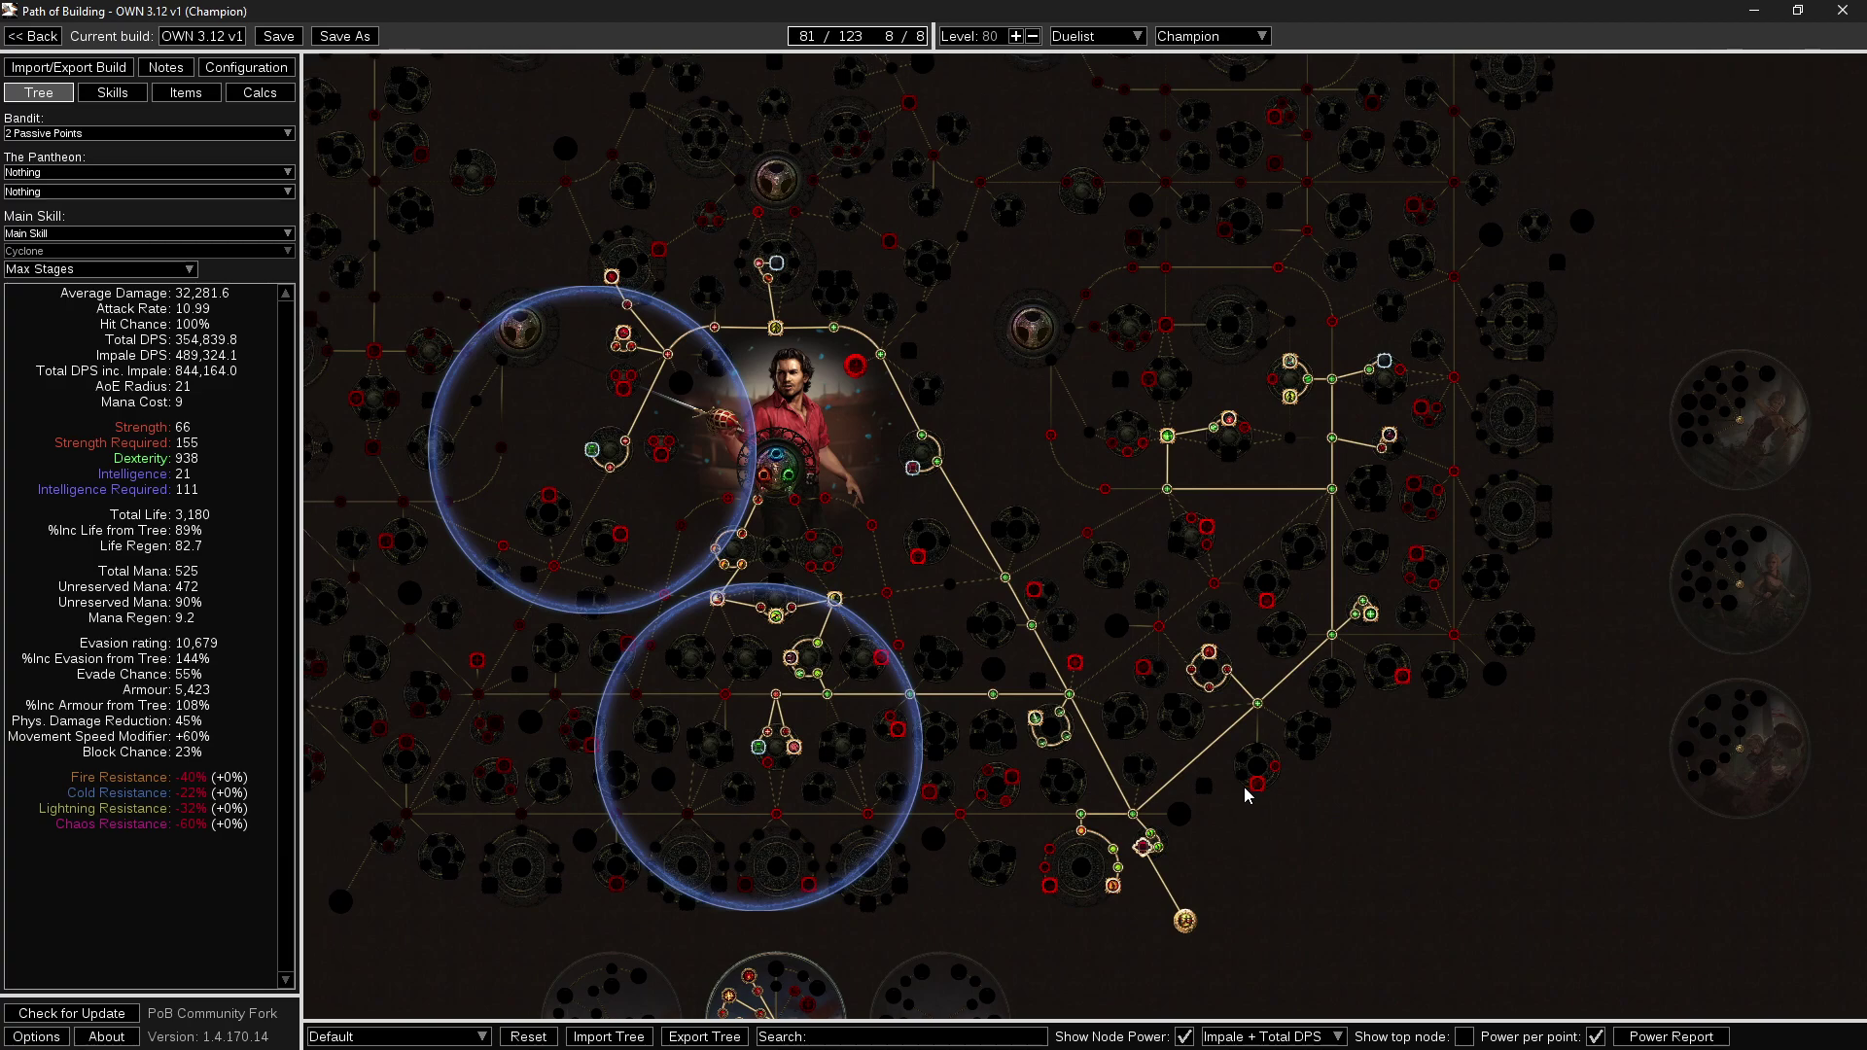
scroll(927, 630, "up", 2)
left_click_drag(911, 630, 931, 753)
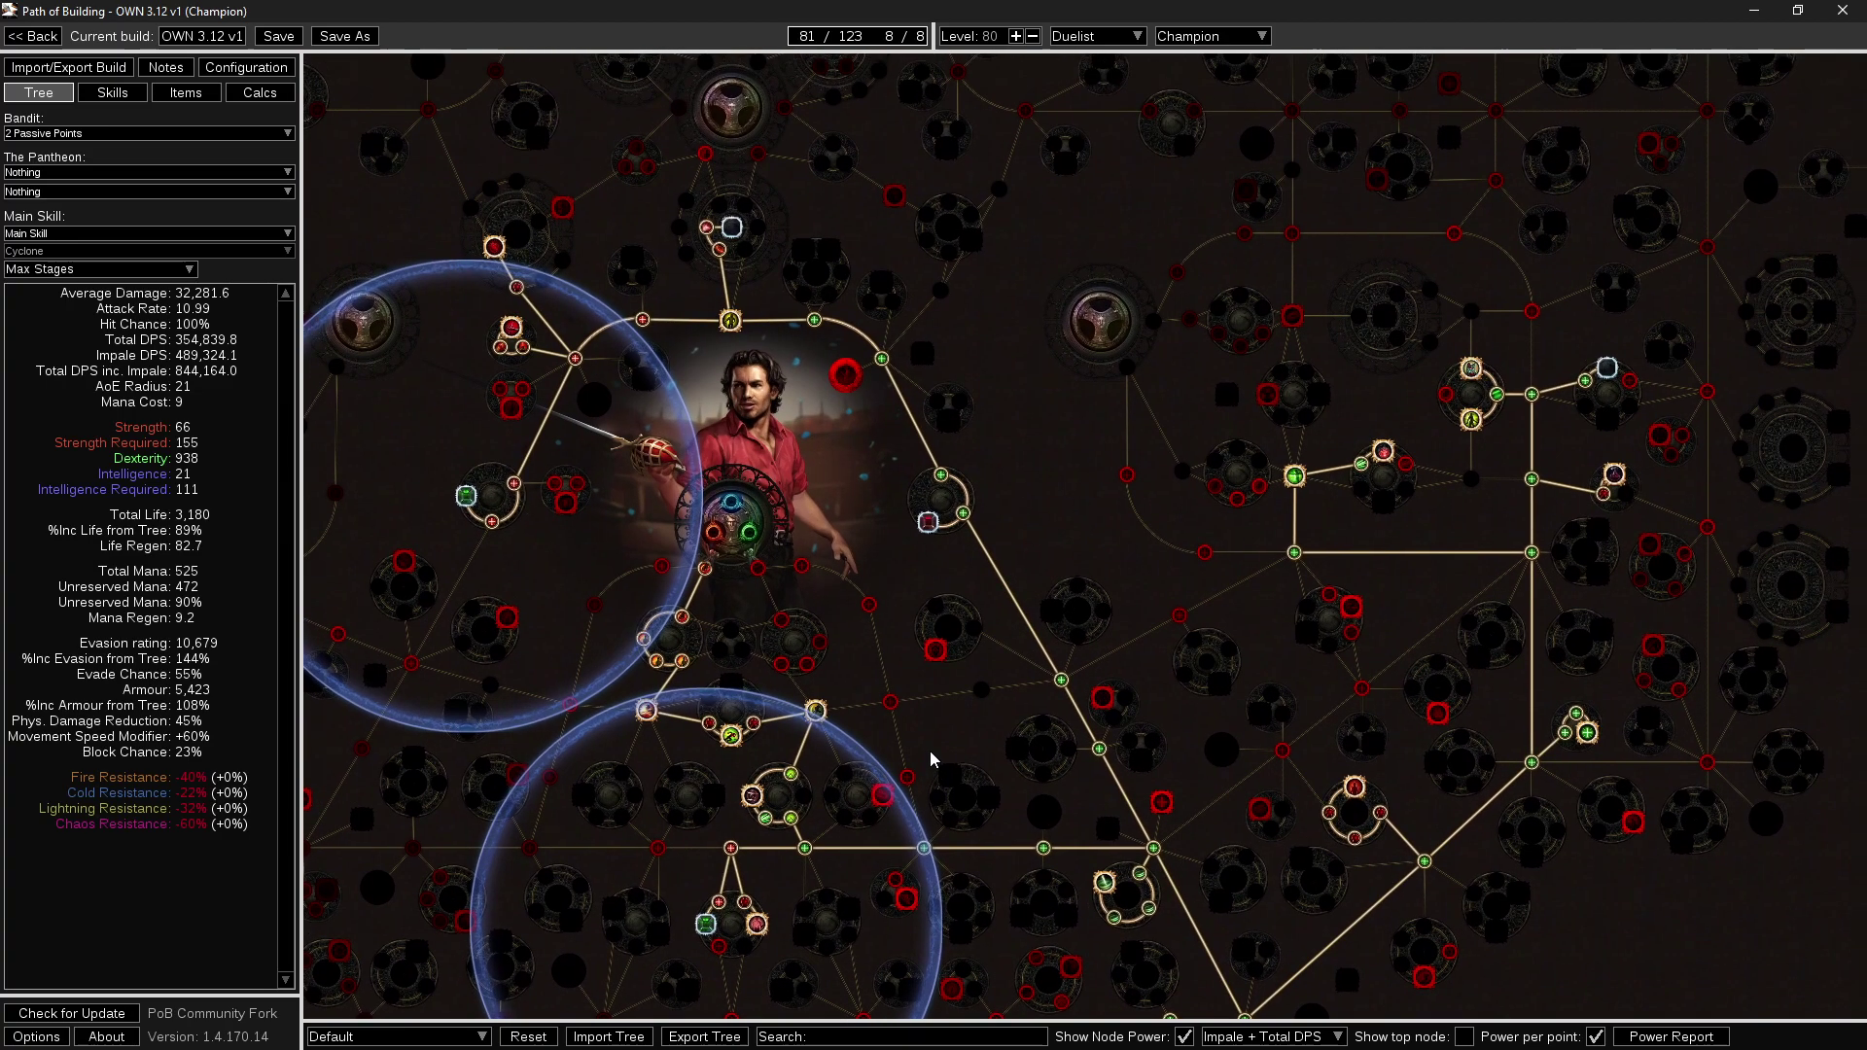
mouse_move(939, 657)
left_click(934, 653)
left_click(935, 651)
left_click_drag(827, 638, 724, 648)
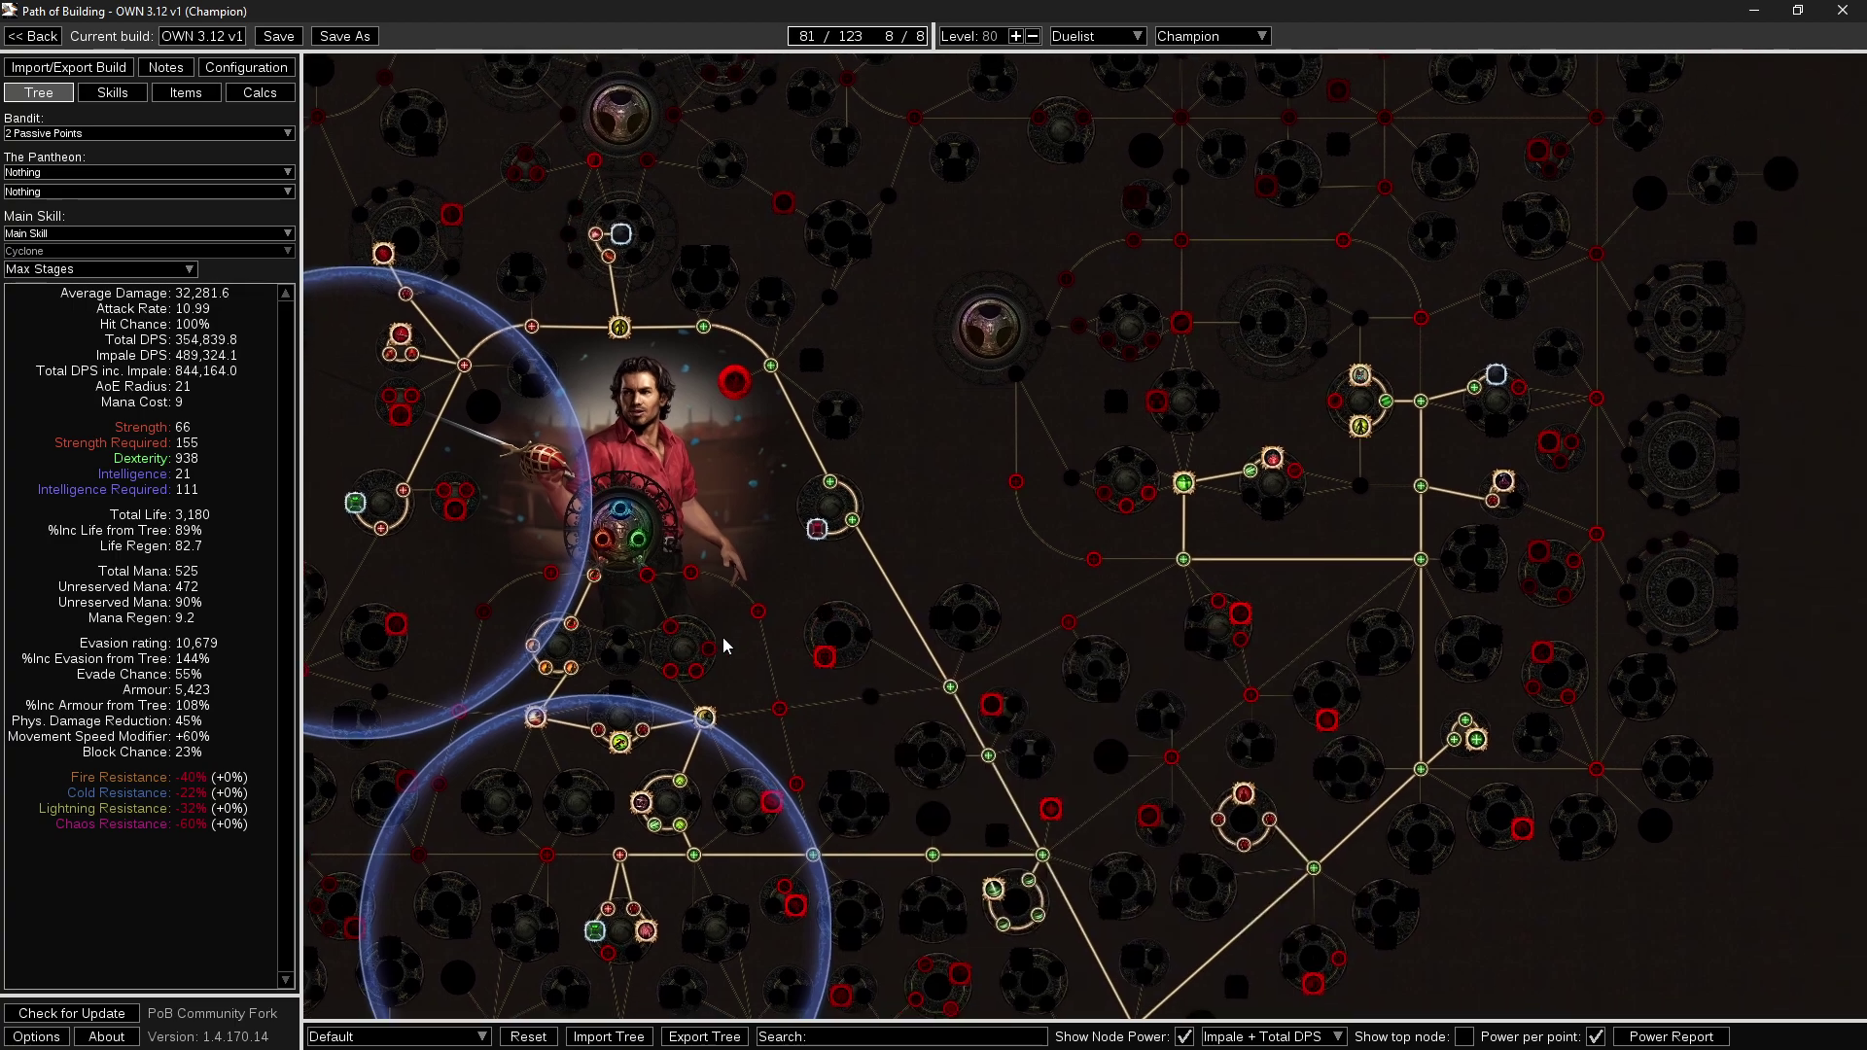
left_click_drag(888, 608, 1137, 606)
scroll(913, 633, "down", 3)
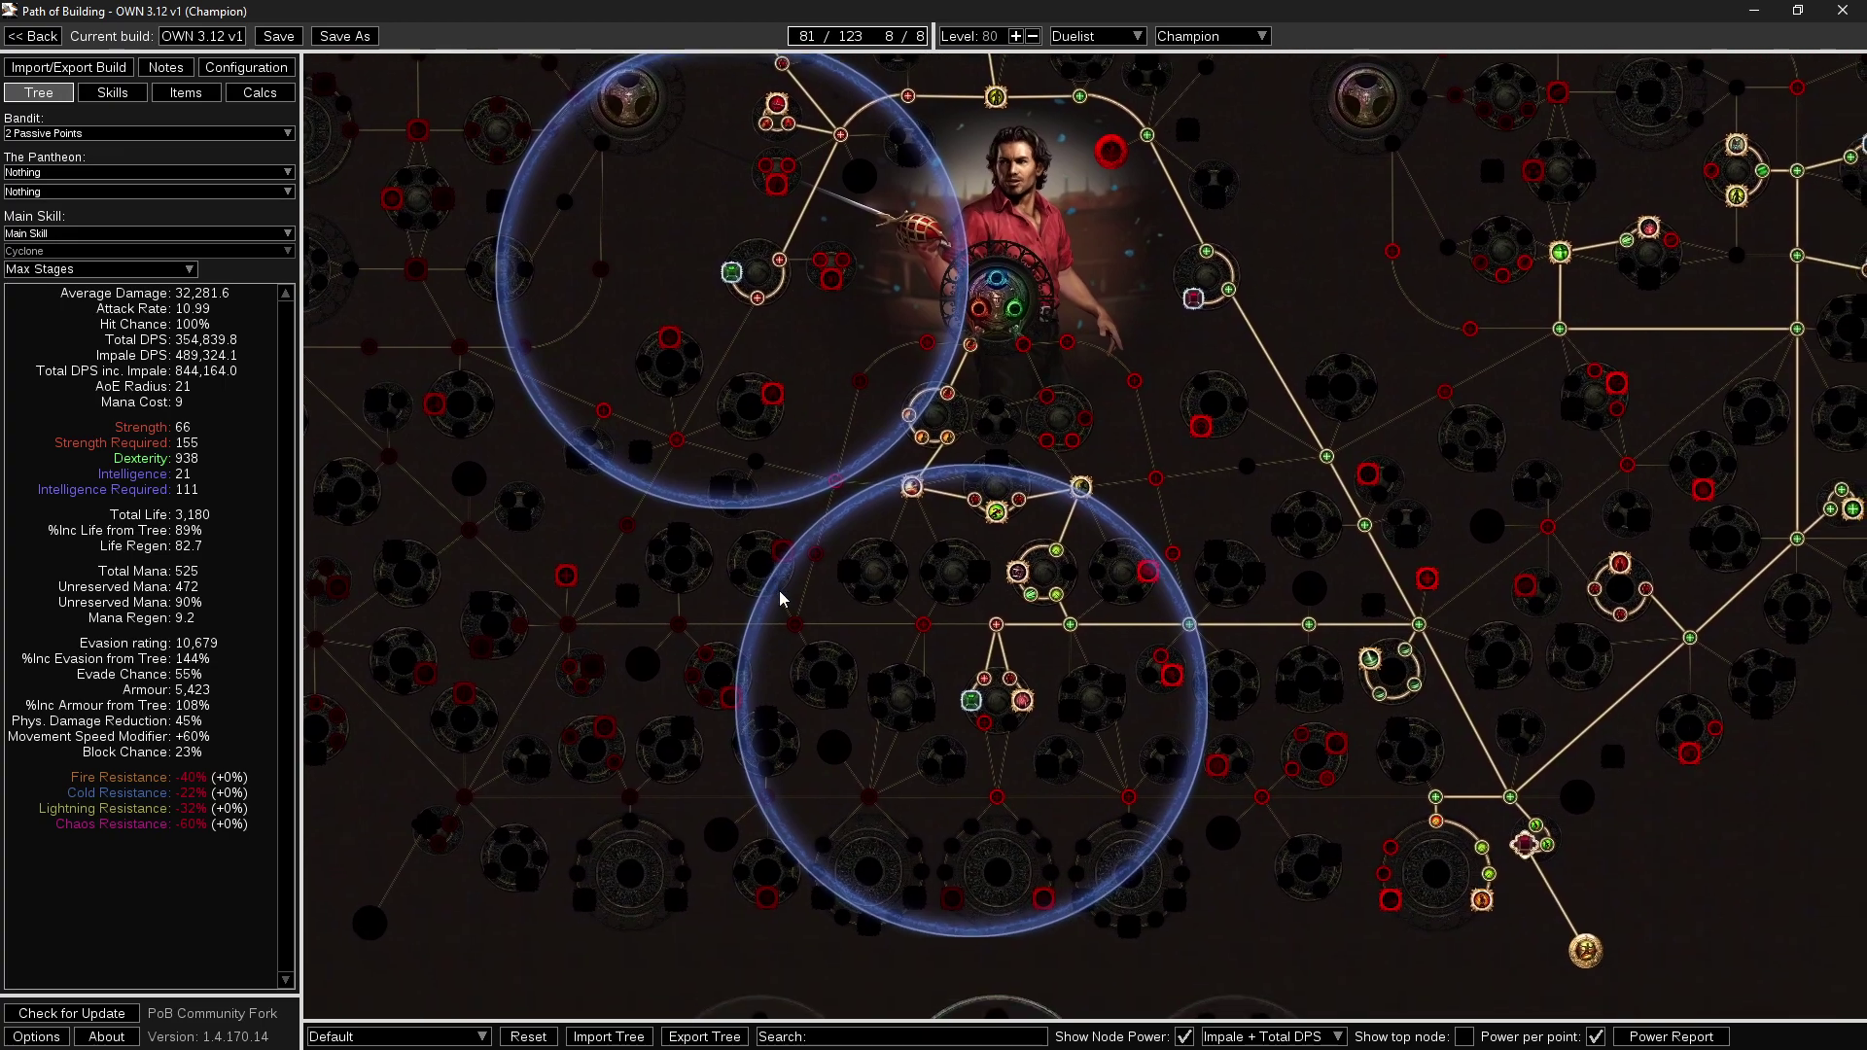
left_click_drag(963, 633, 845, 692)
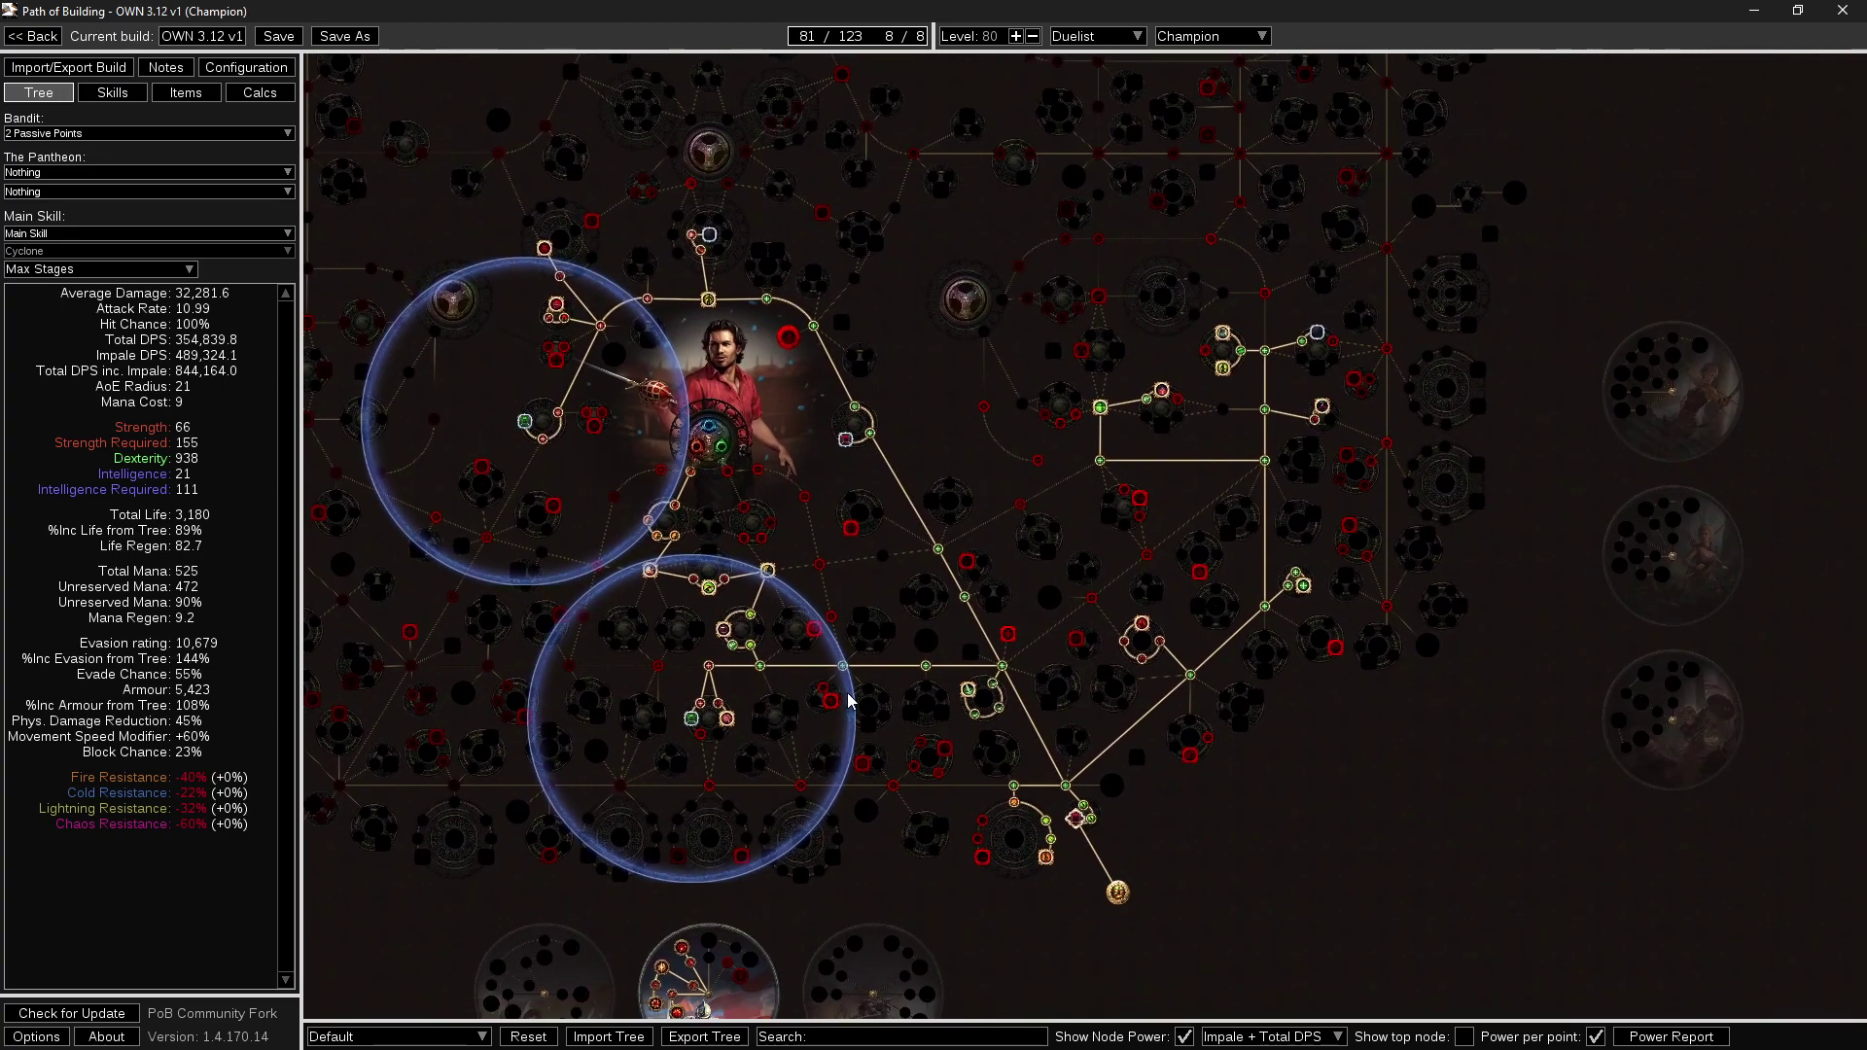
Rename the Default passive tree as v1 in the passive tree manager.
left_click_drag(1248, 799, 1270, 749)
left_click_drag(1334, 778, 1374, 716)
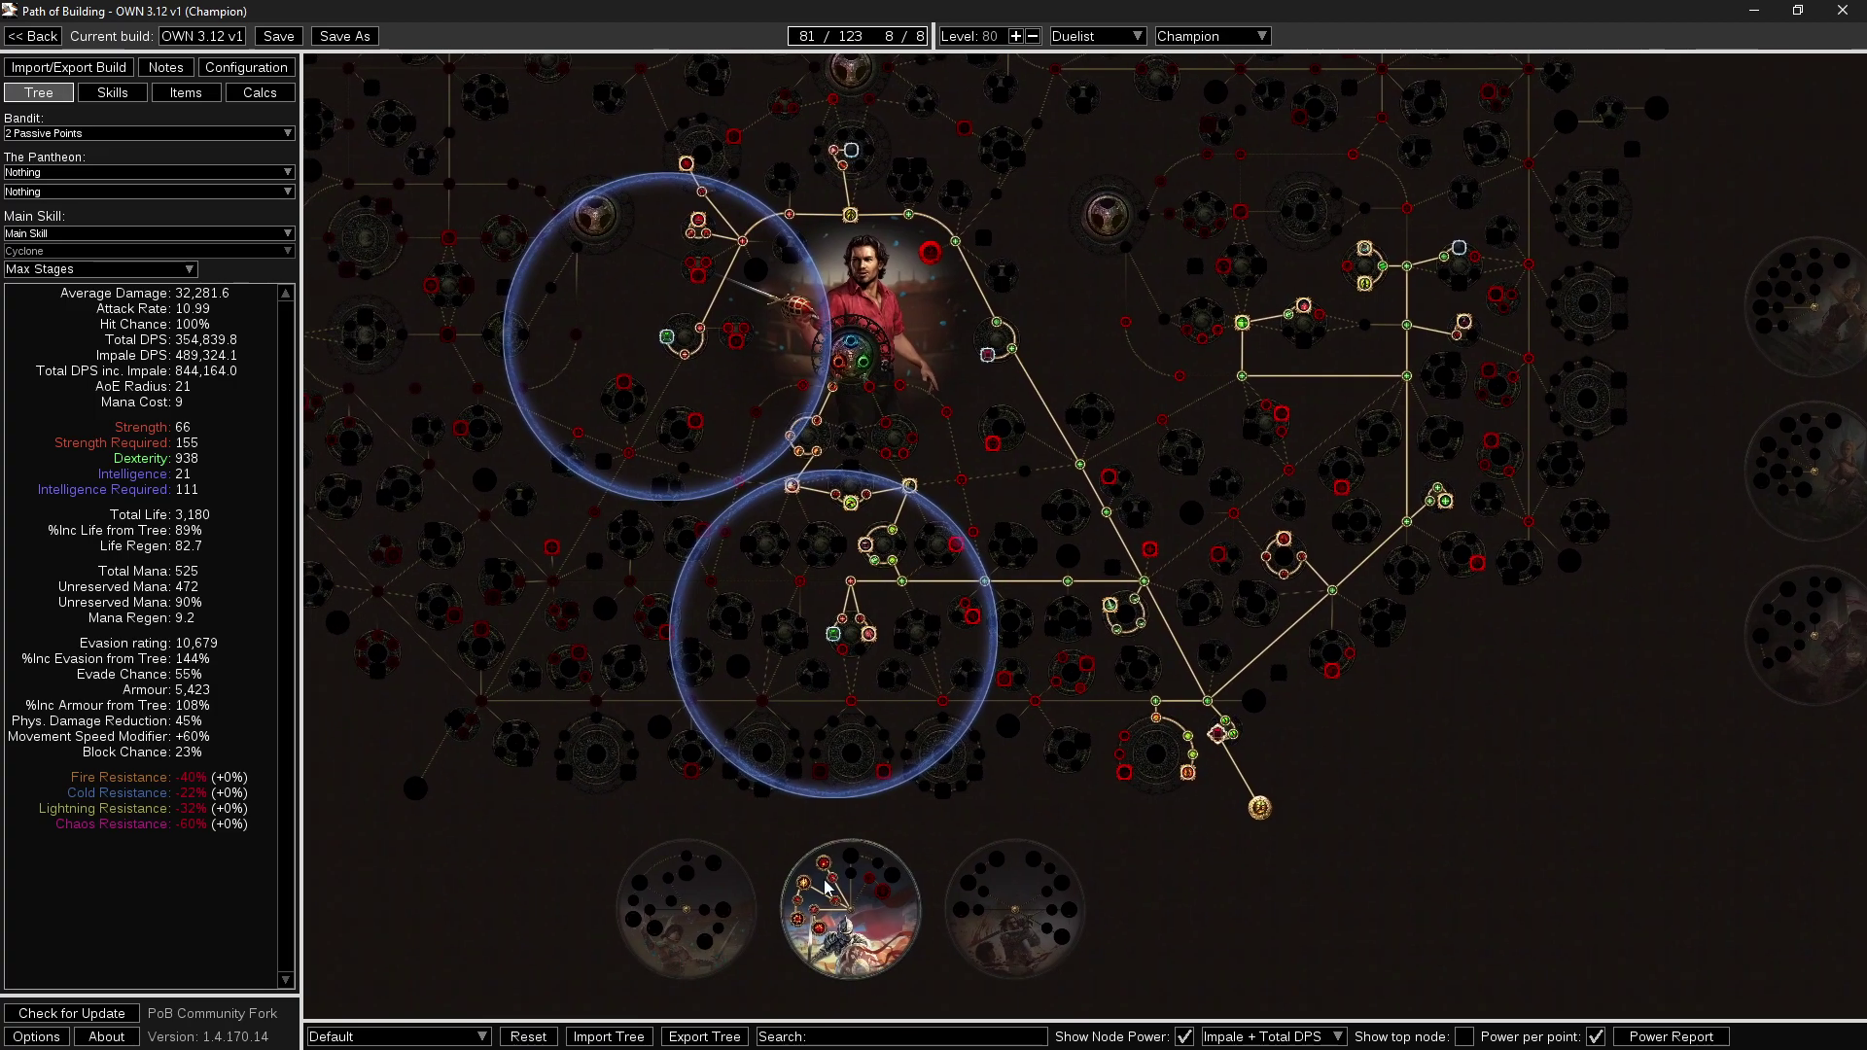
left_click(409, 1037)
left_click(408, 1016)
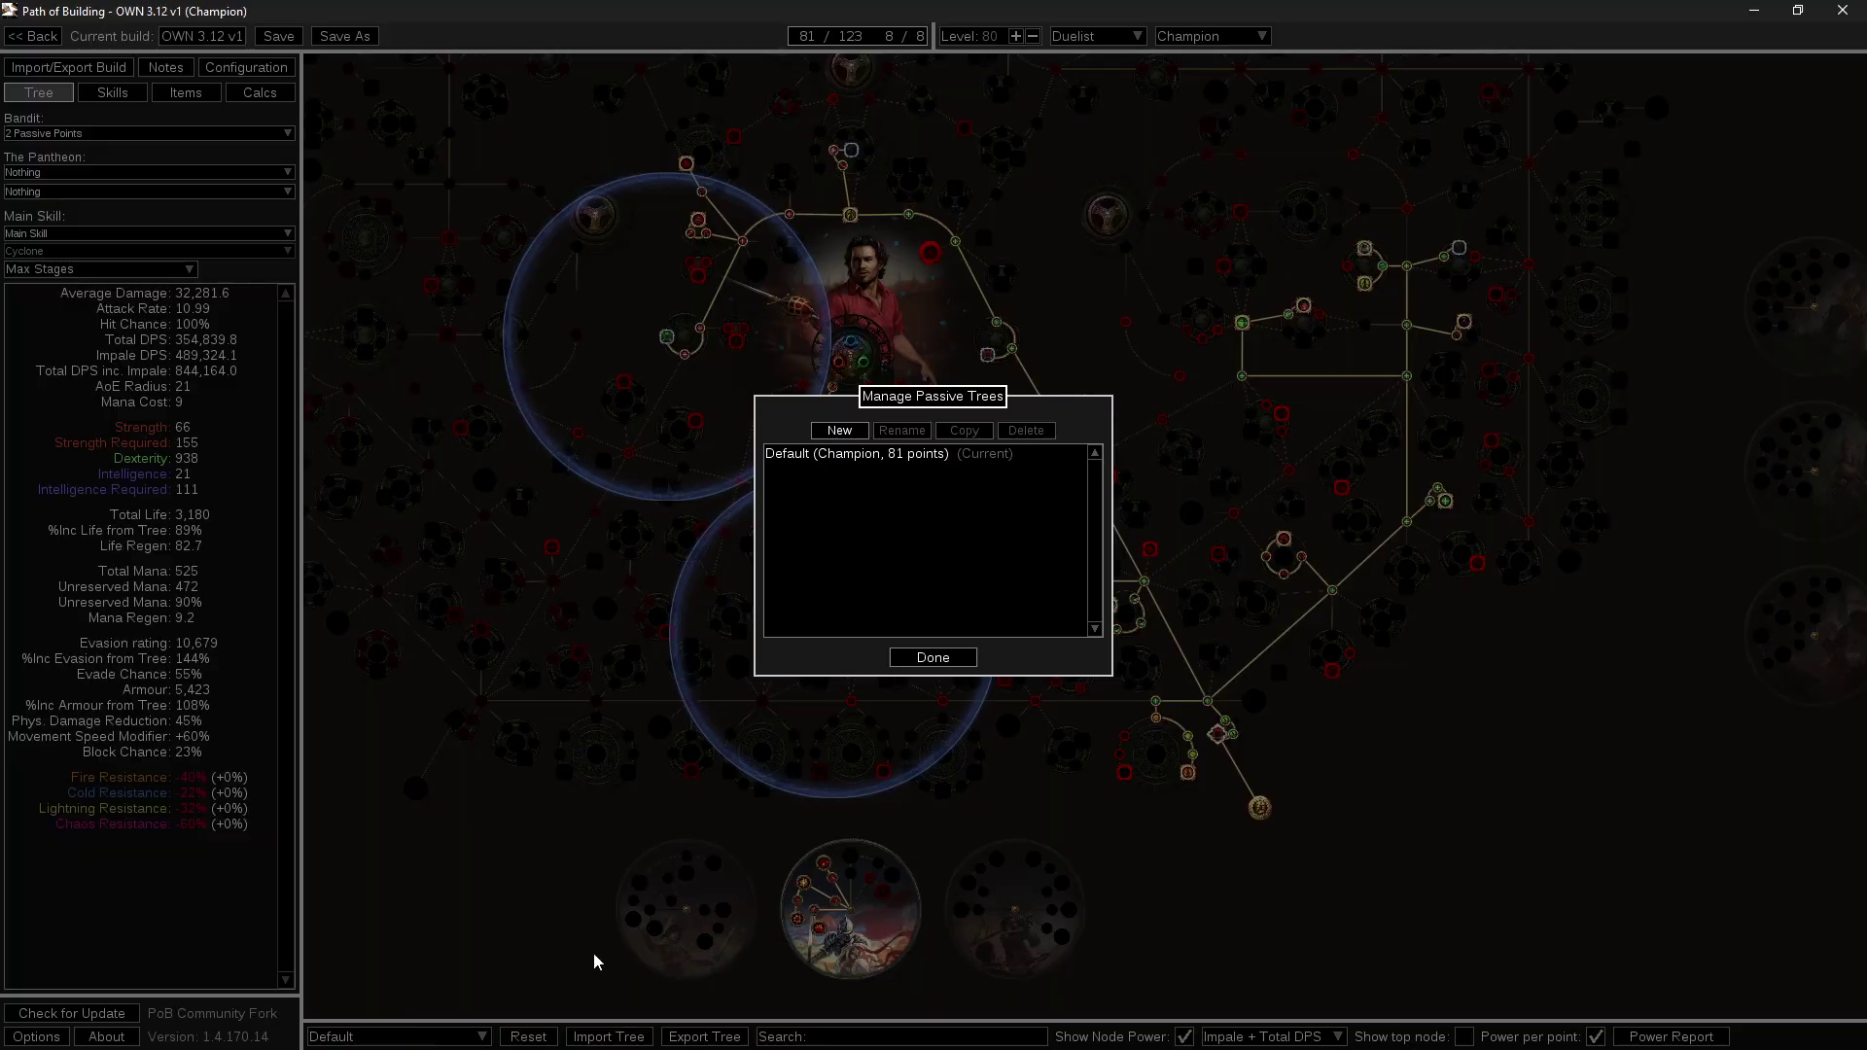
left_click(844, 433)
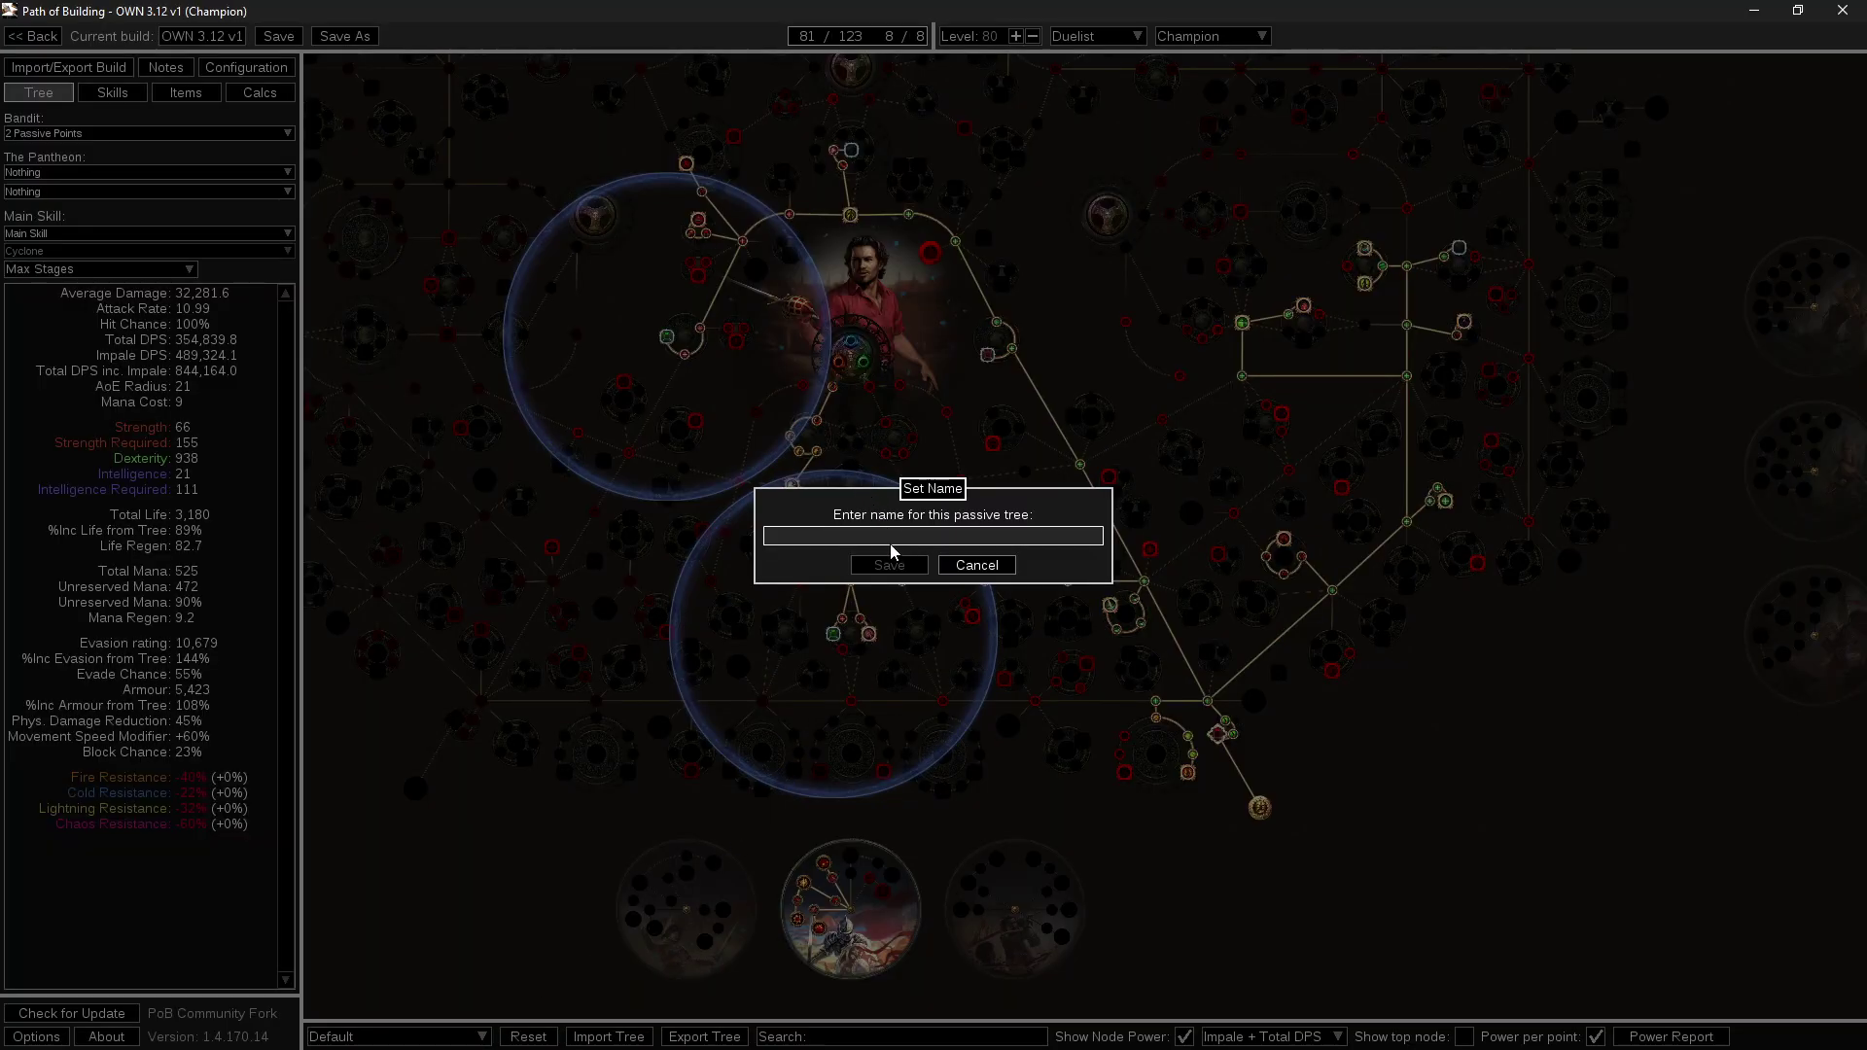
left_click(976, 565)
left_click(921, 436)
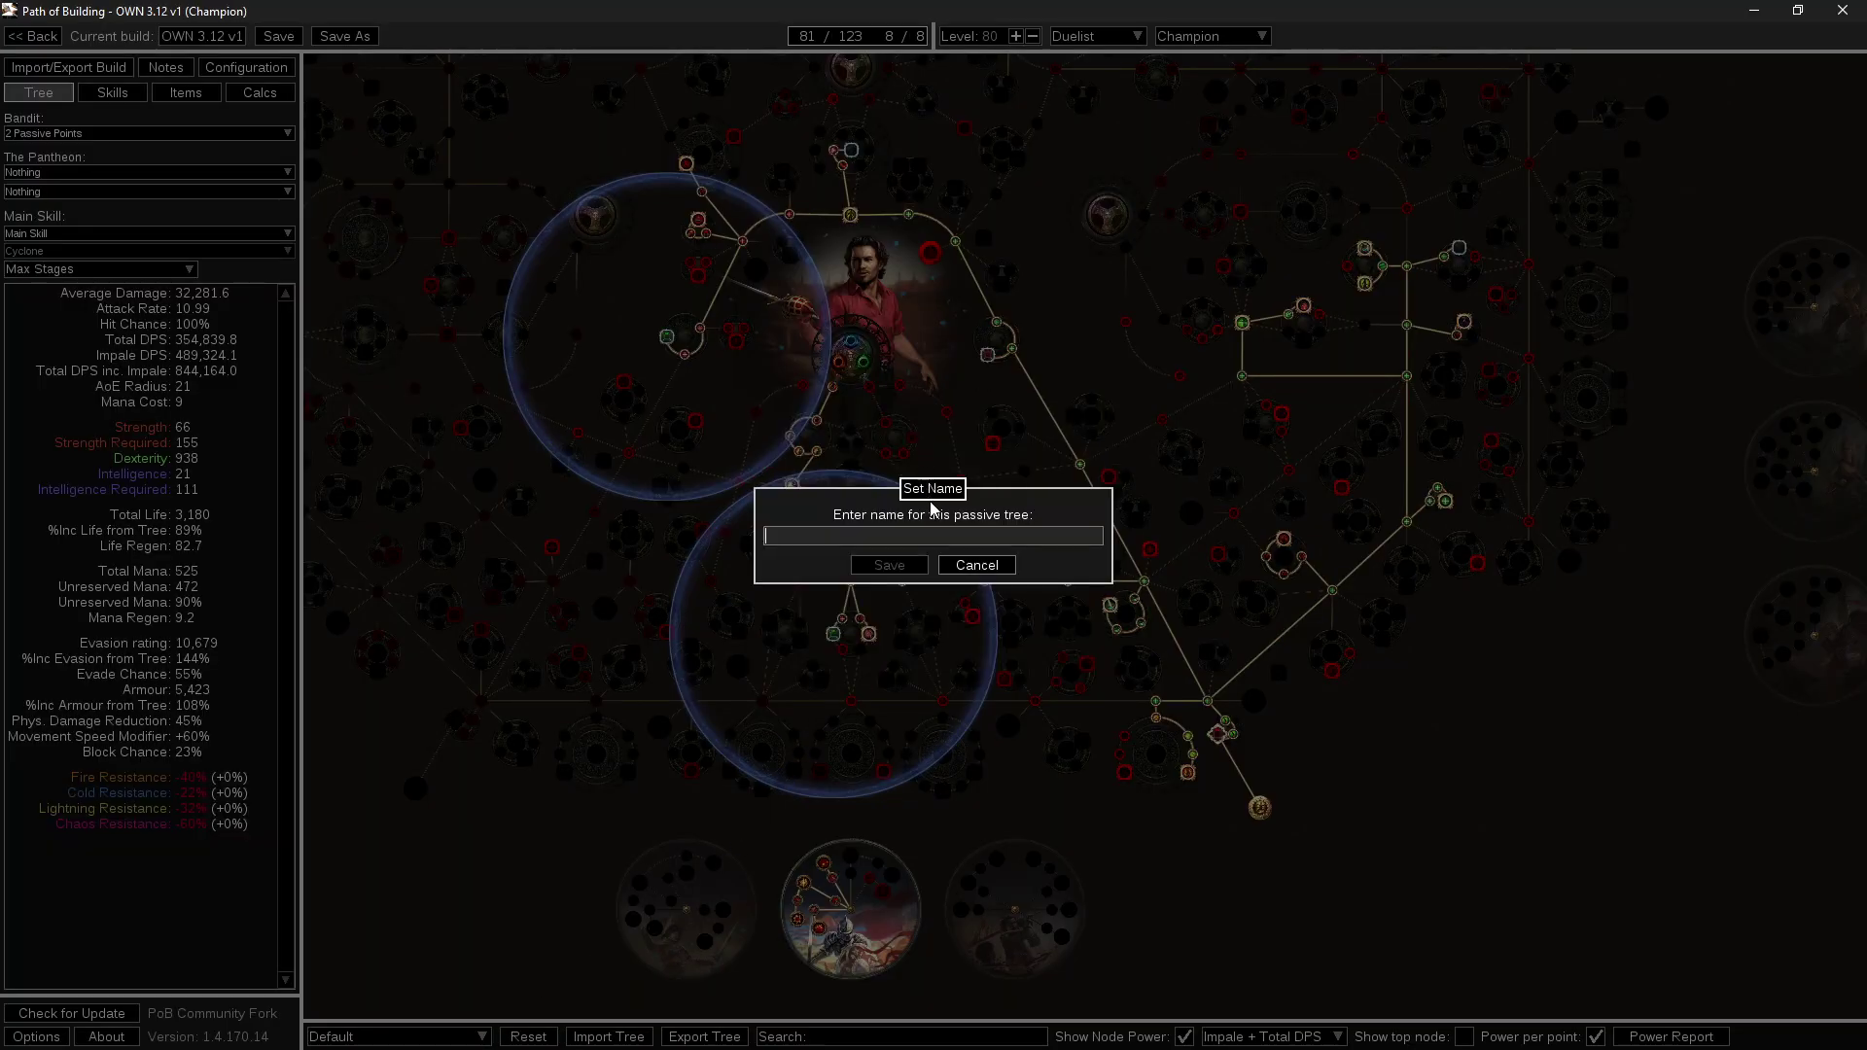
type("v")
key("BackSpace")
type("v1")
left_click(889, 565)
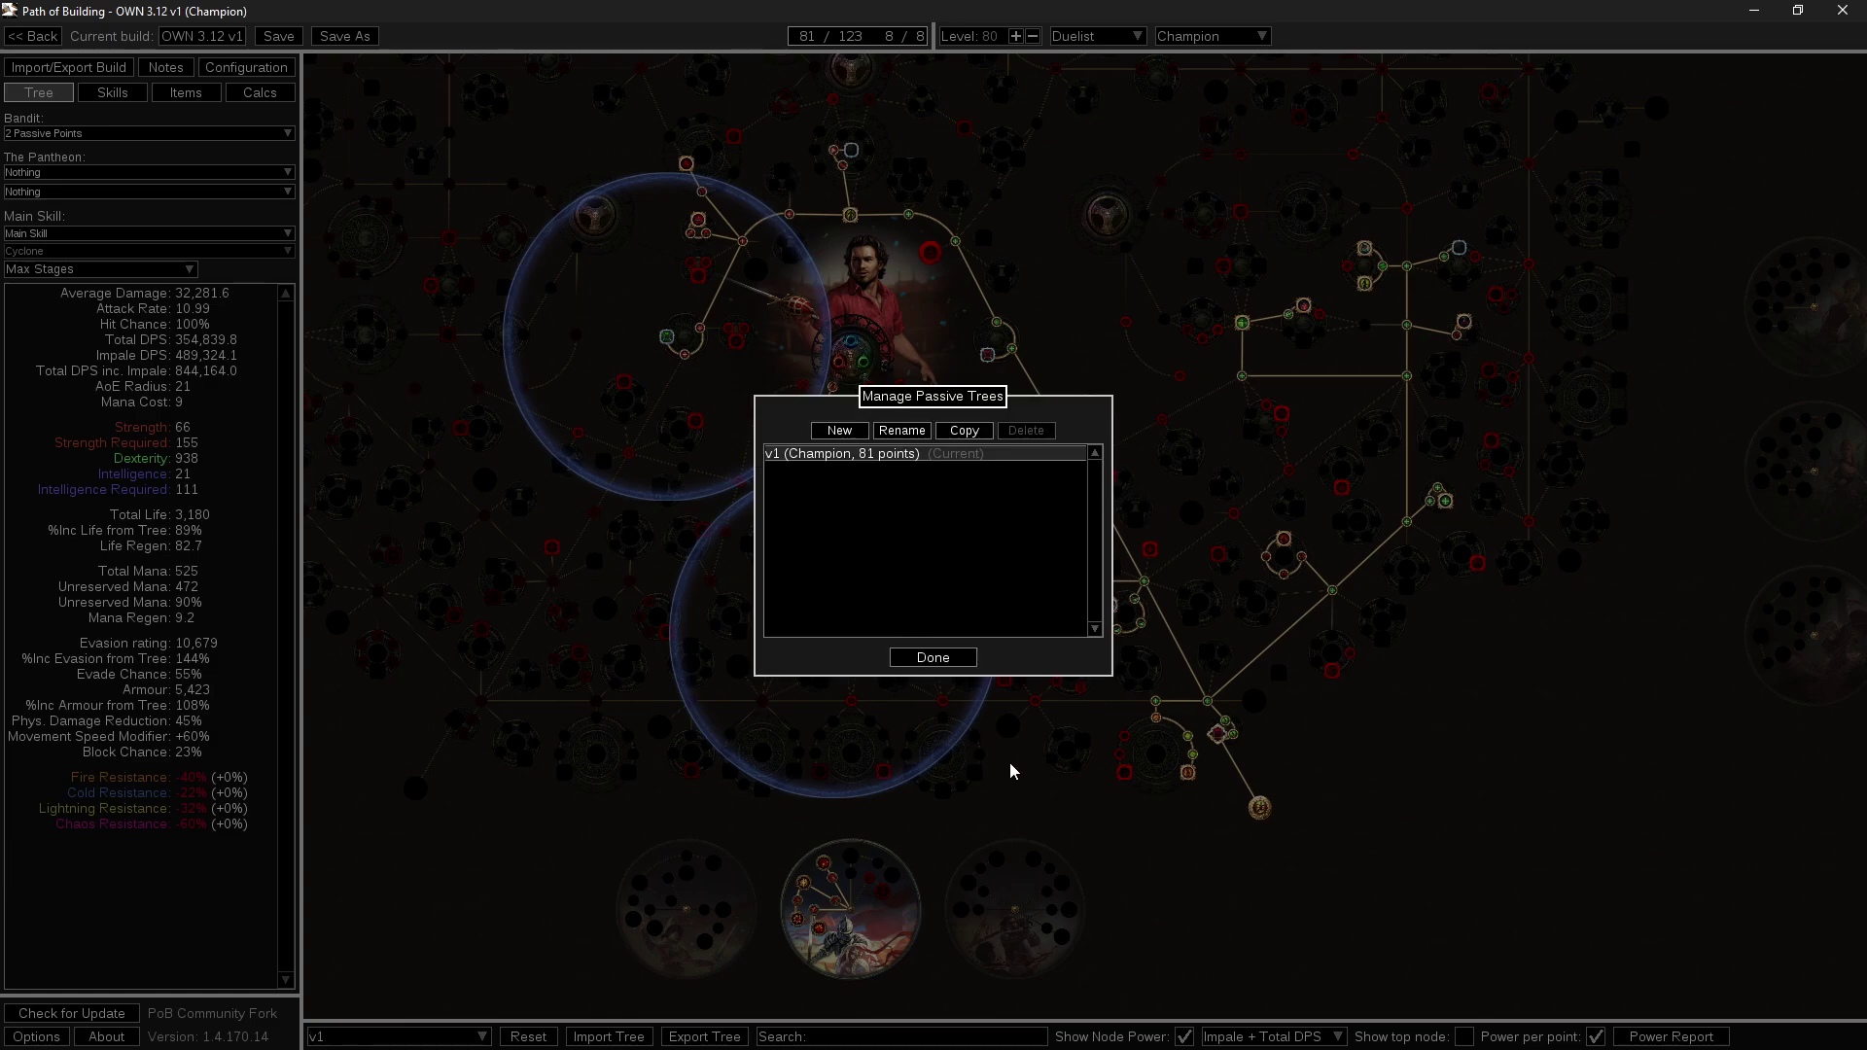
Copy the v1 passive tree under the name v2 and make the copy the current tree.
left_click(914, 431)
left_click(893, 544)
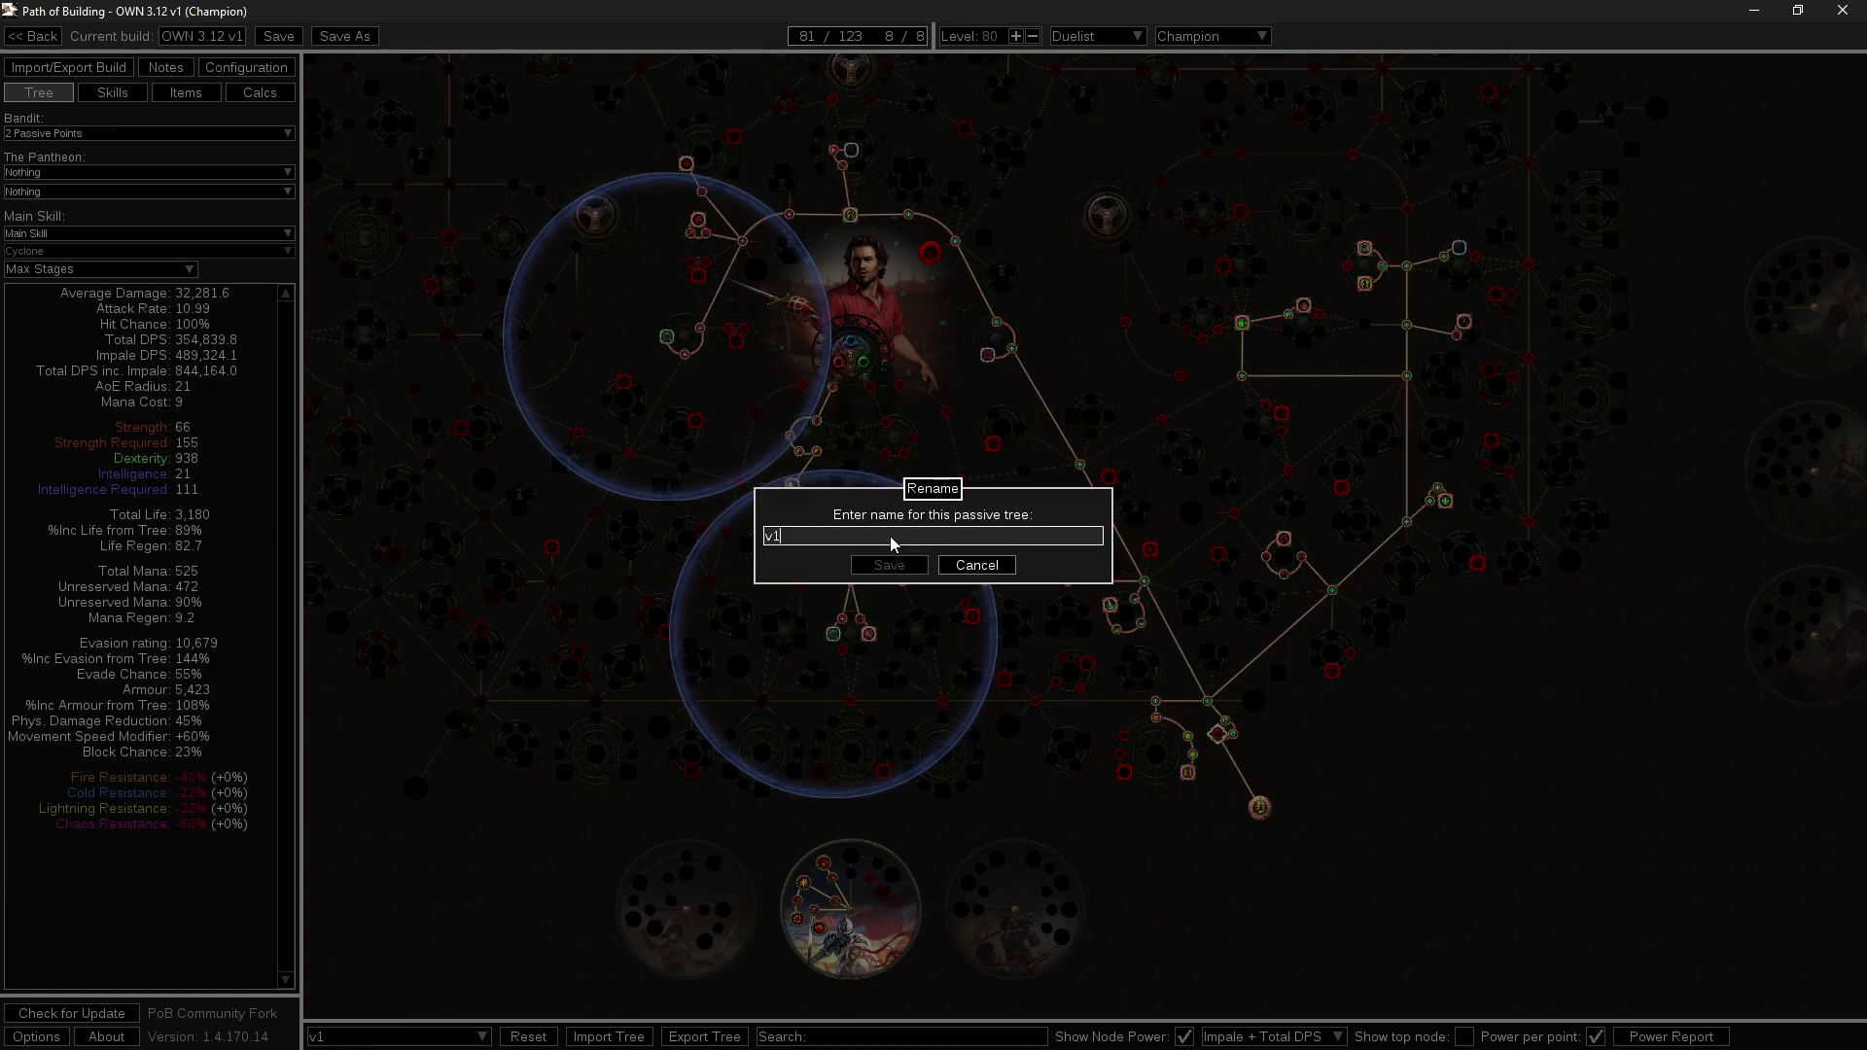
key("BackSpace")
type("2")
left_click(889, 565)
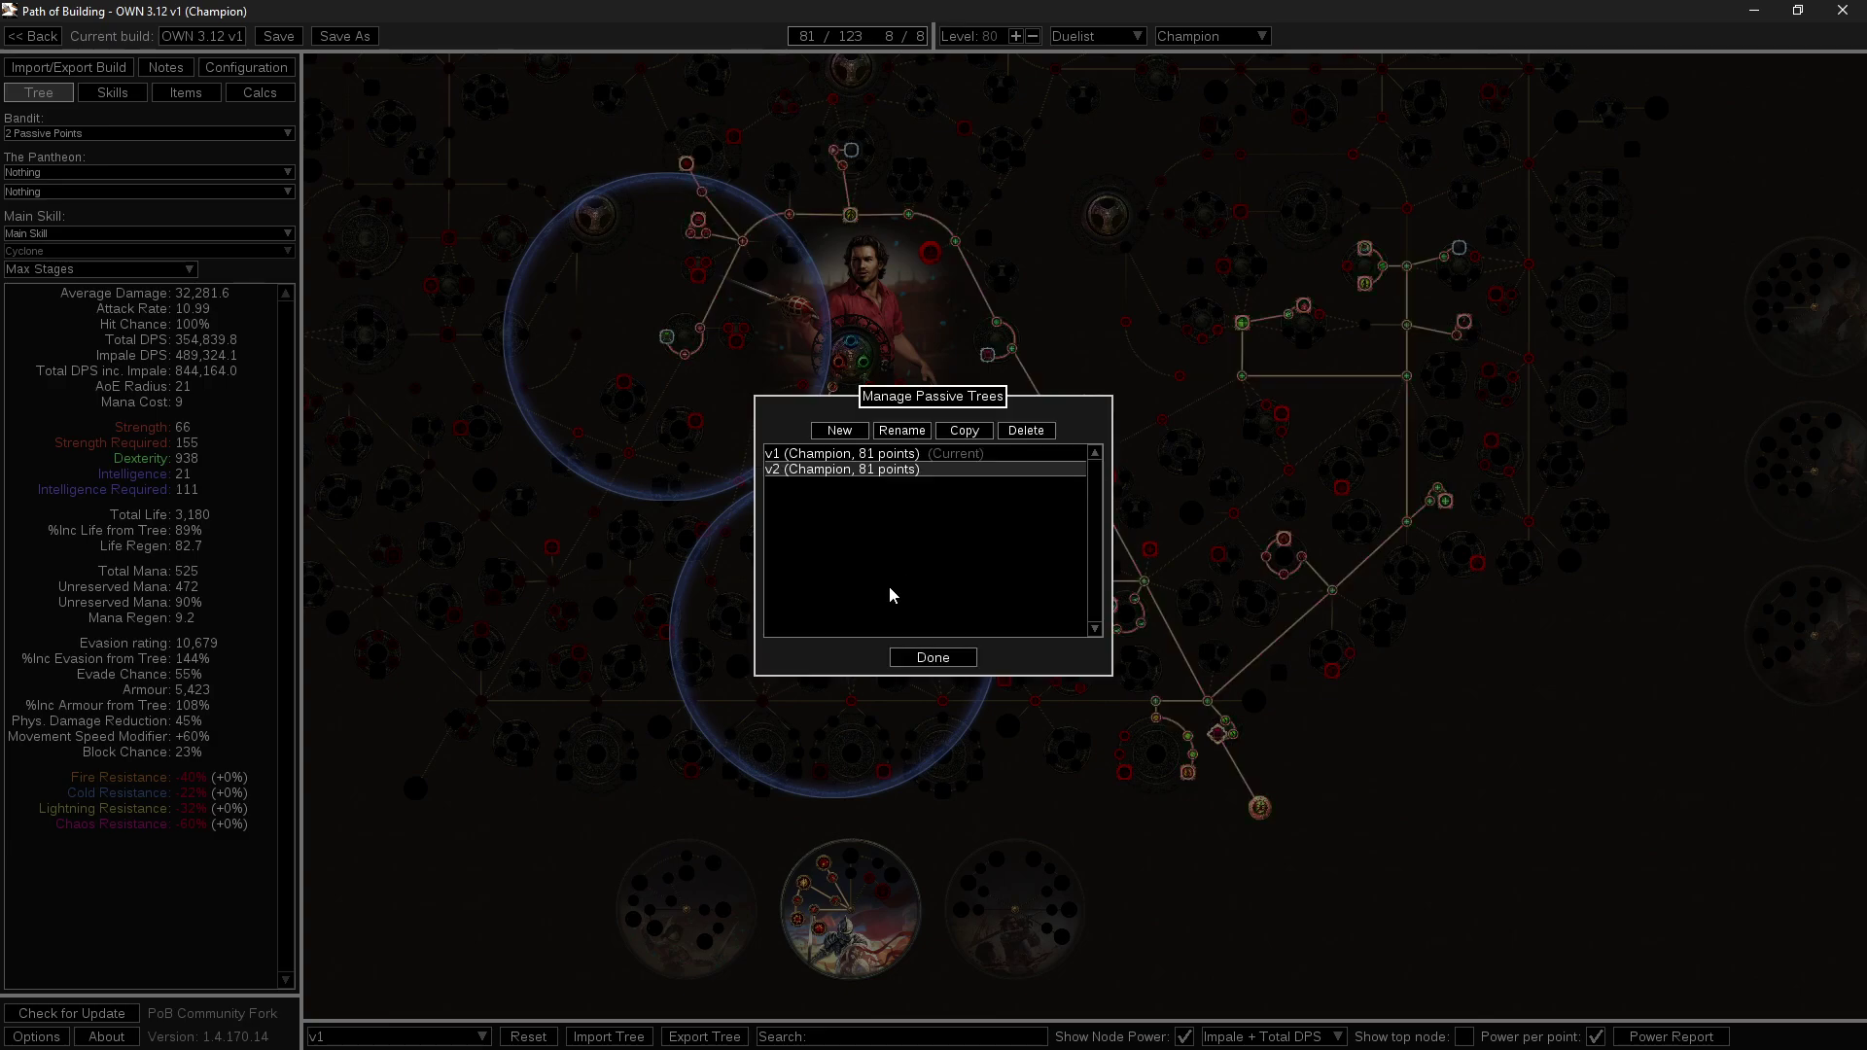
double_click(885, 472)
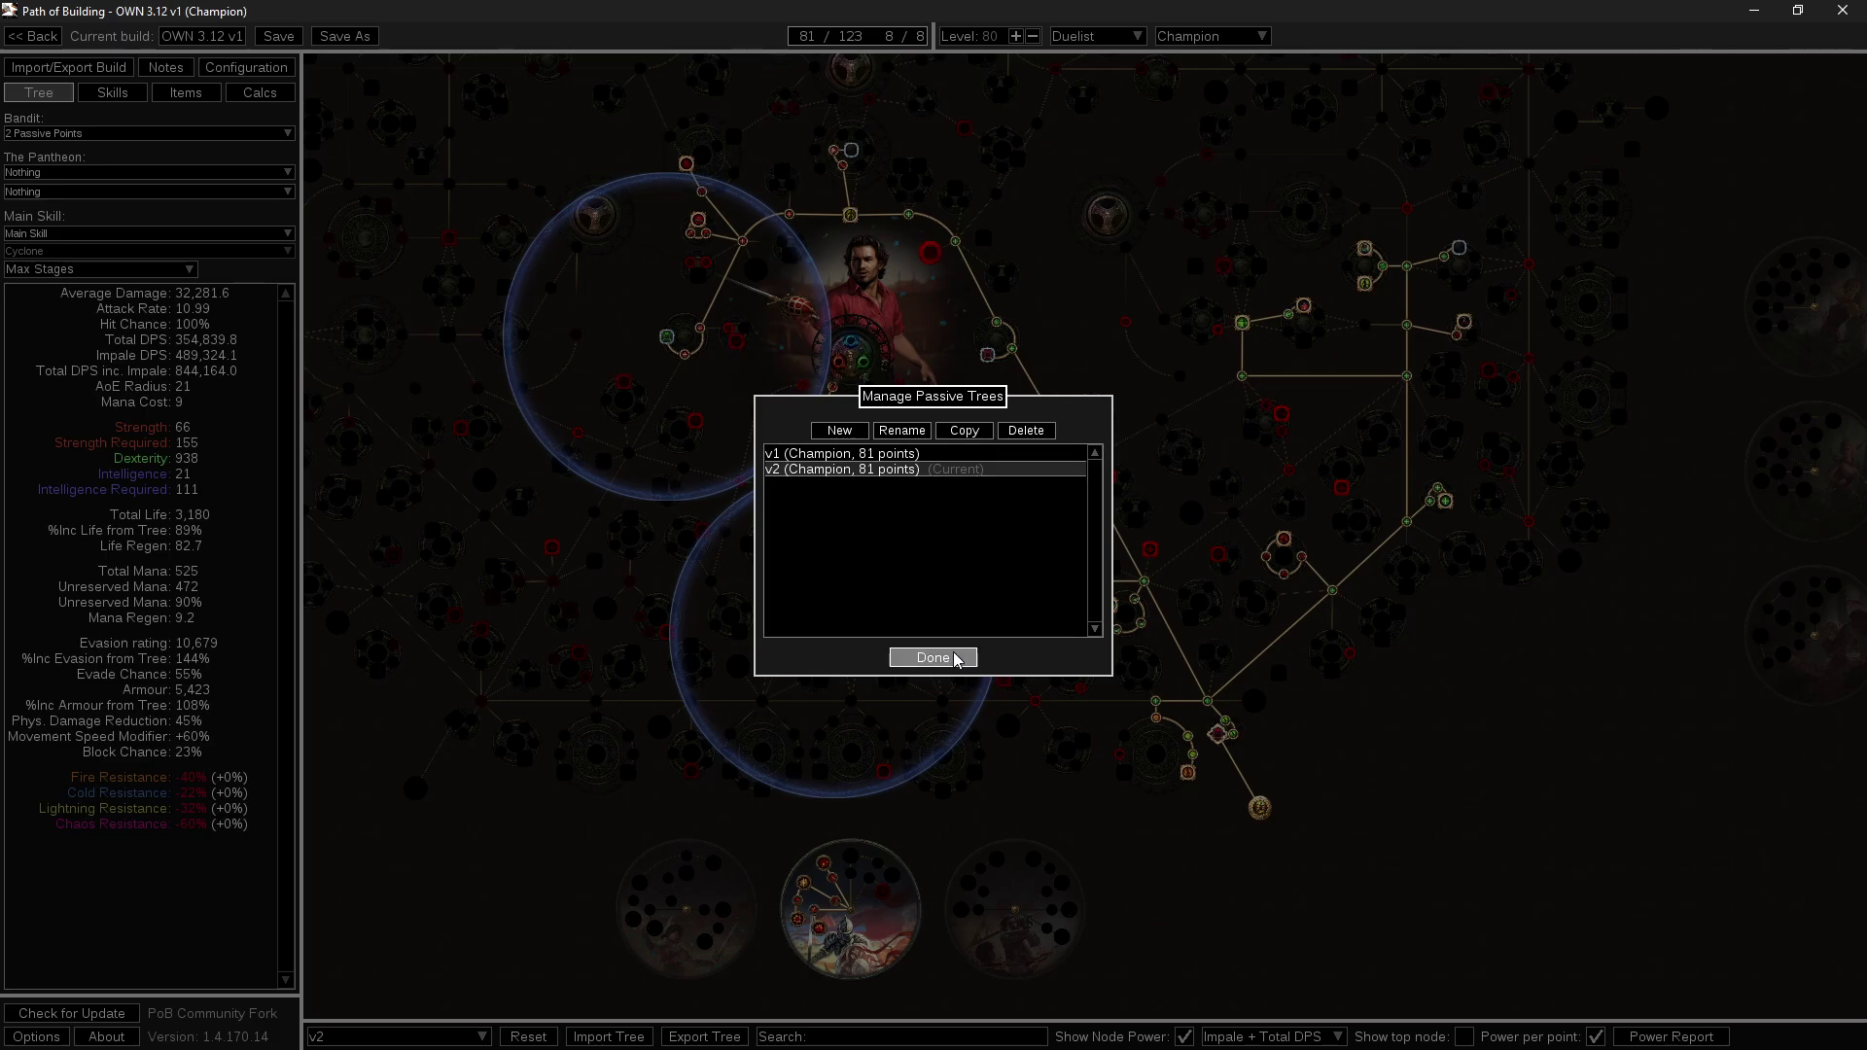
left_click(934, 657)
left_click_drag(674, 700, 724, 741)
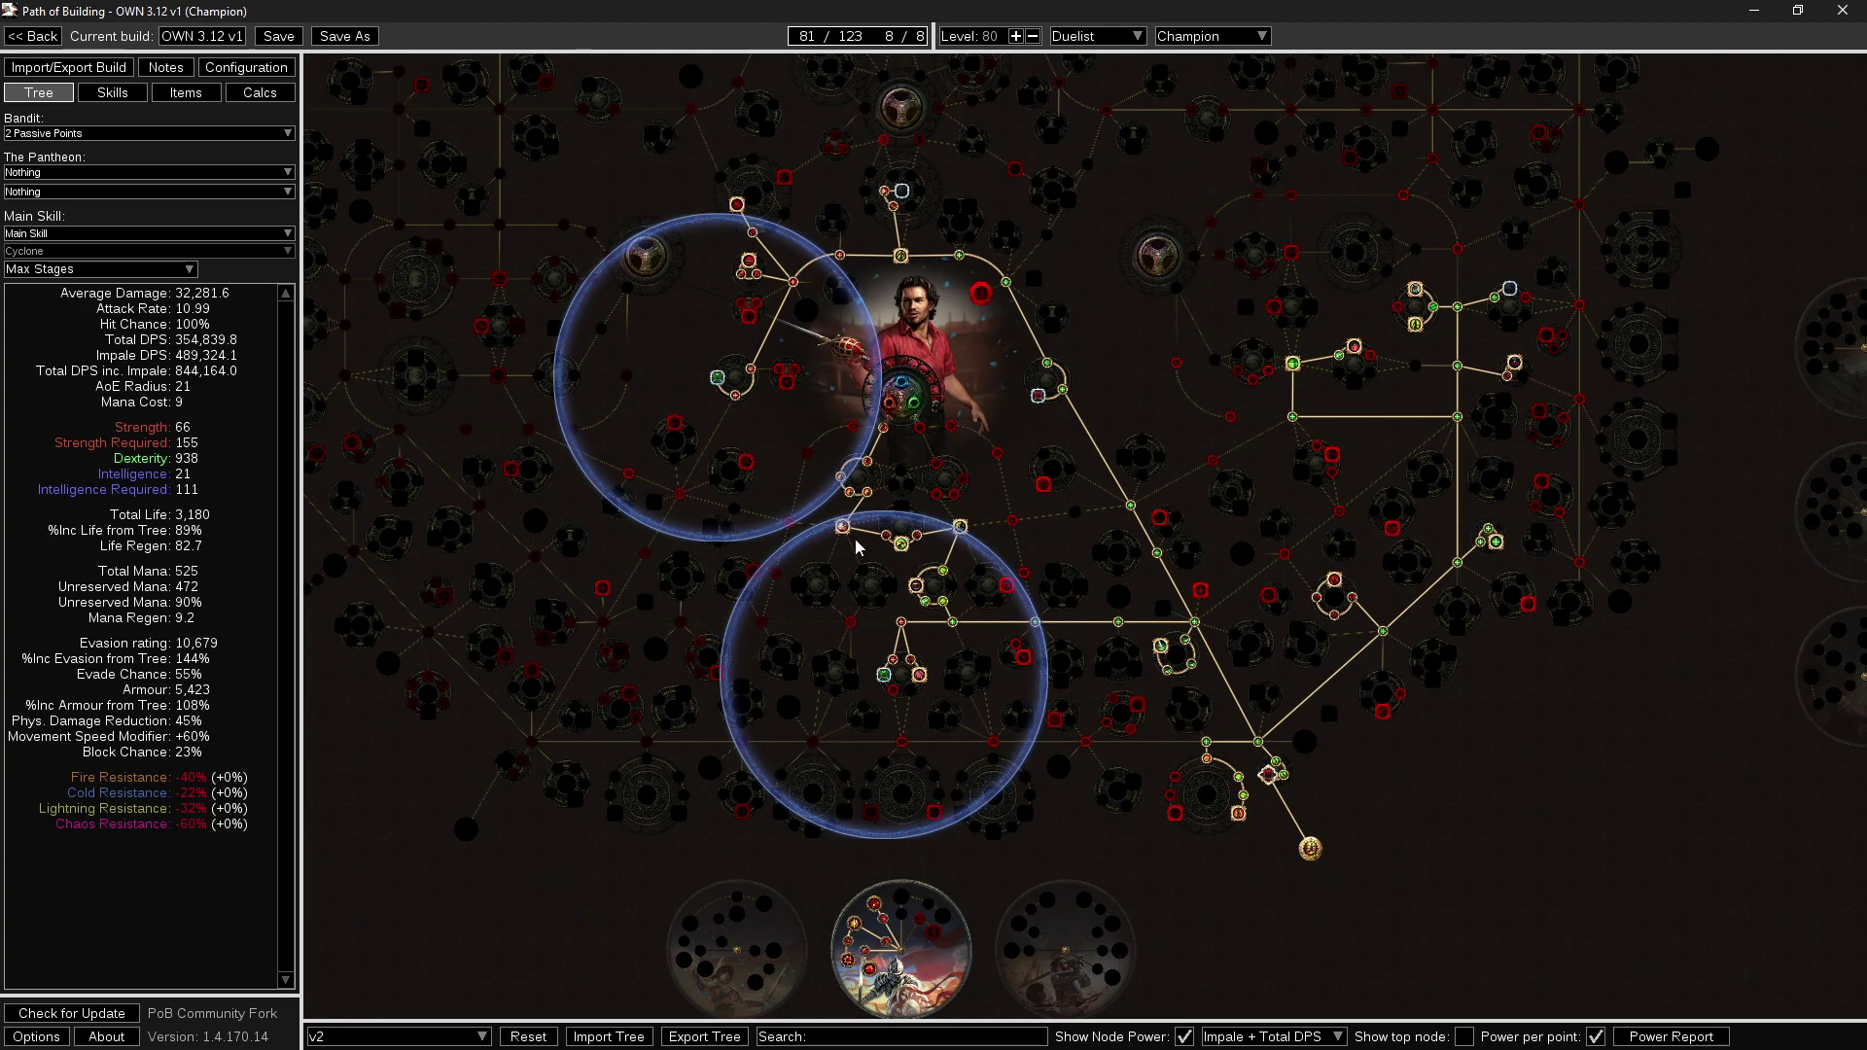
left_click_drag(1242, 468, 703, 748)
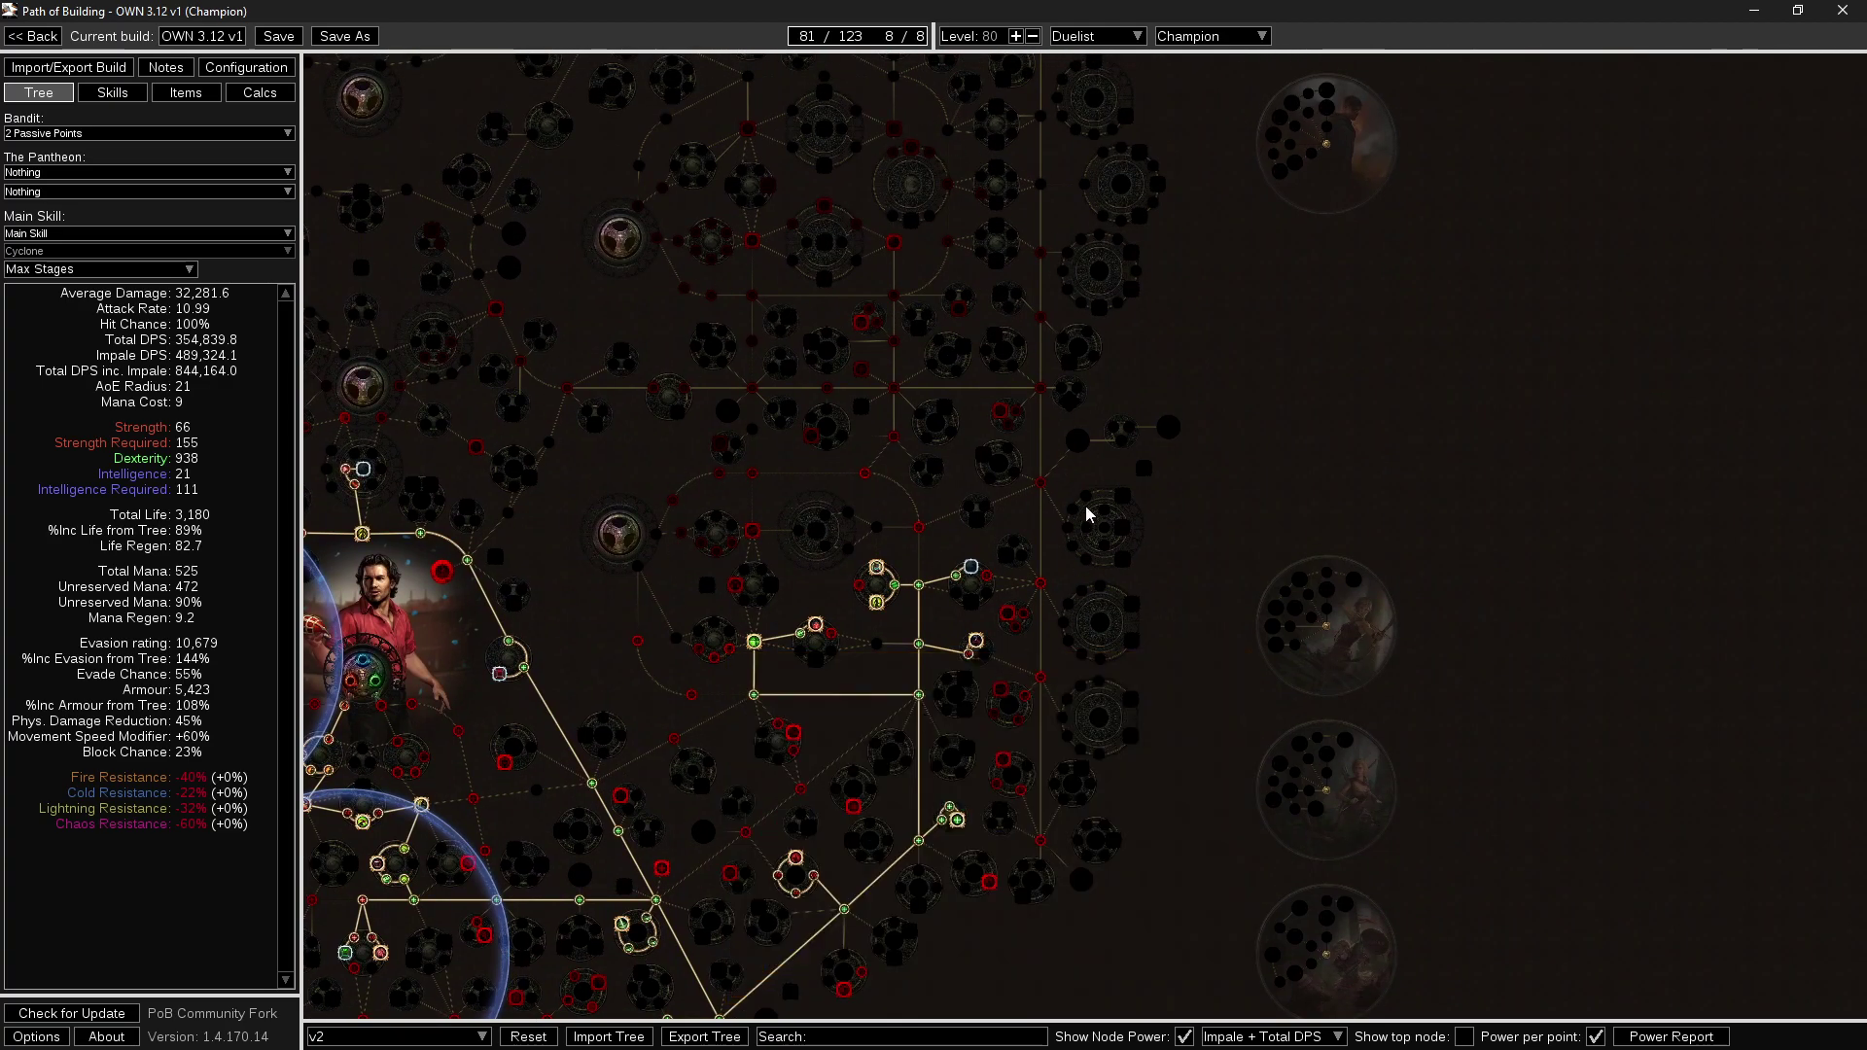
left_click_drag(1235, 612, 1460, 439)
left_click_drag(1377, 608, 1472, 477)
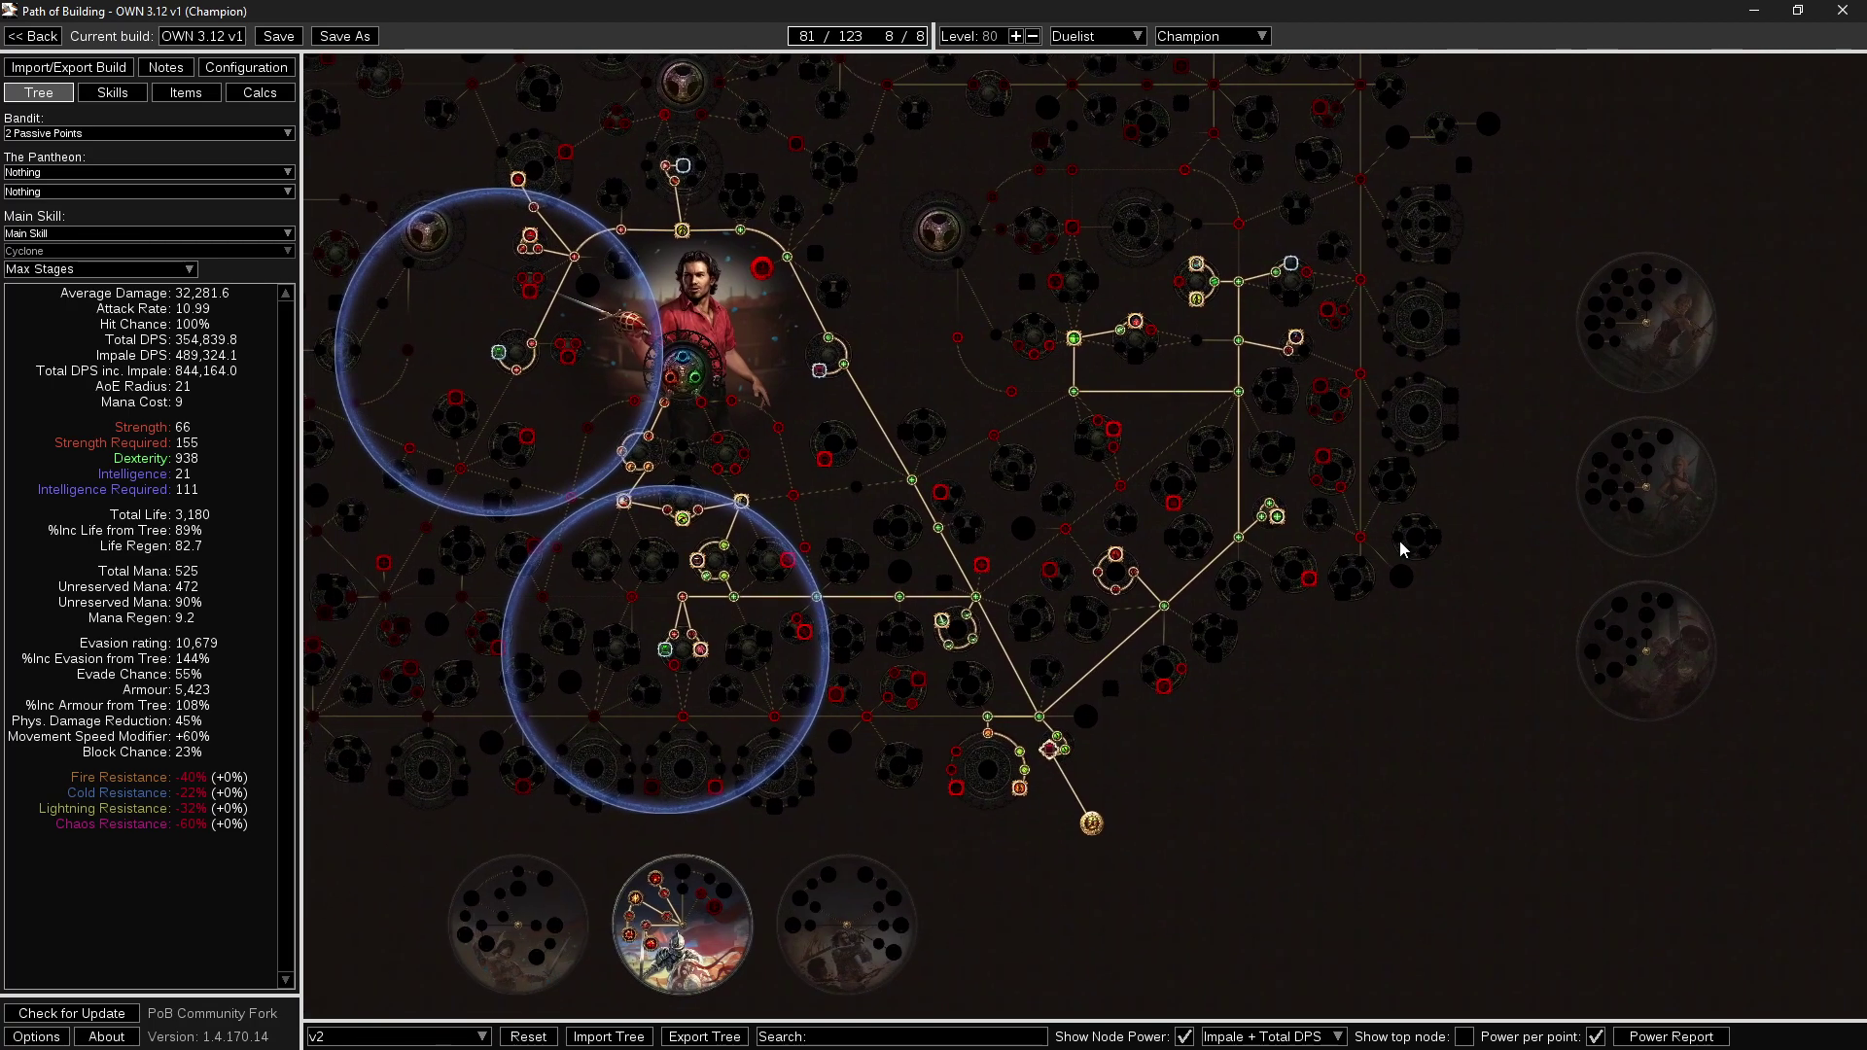
left_click_drag(432, 856, 659, 895)
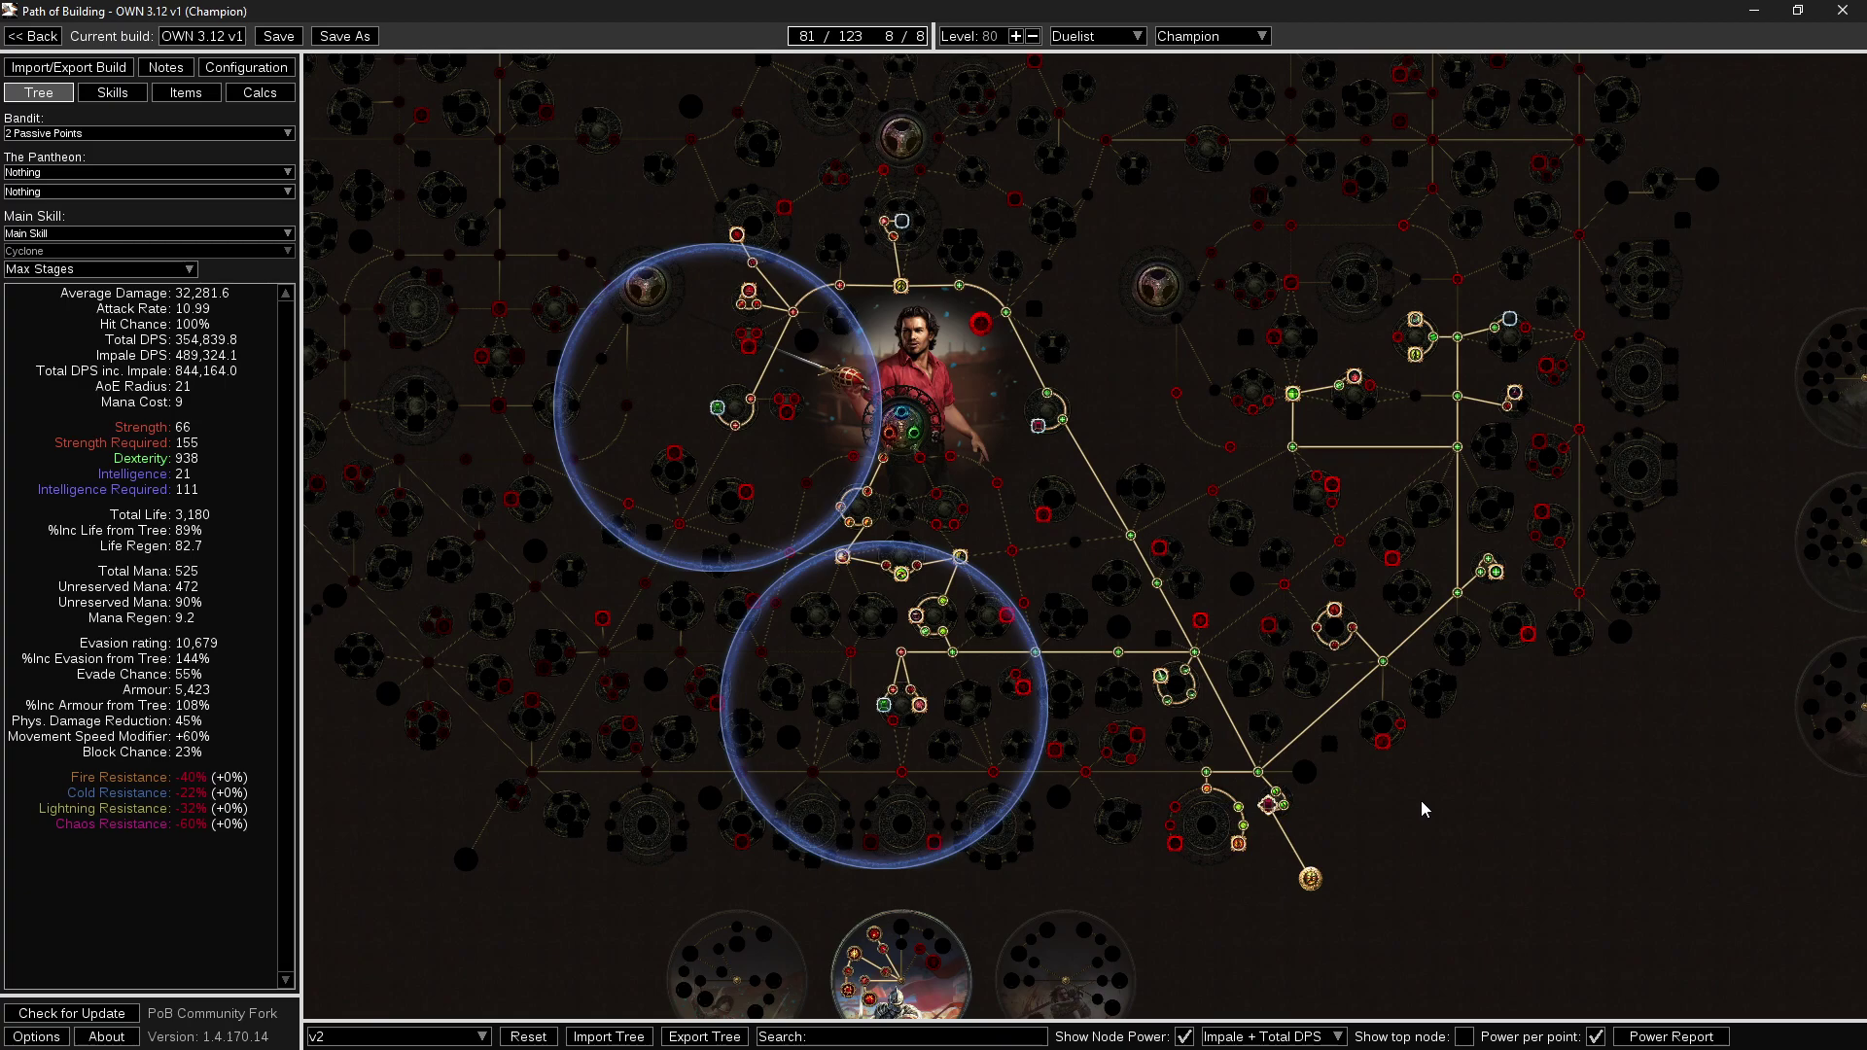
left_click_drag(1198, 820, 1151, 821)
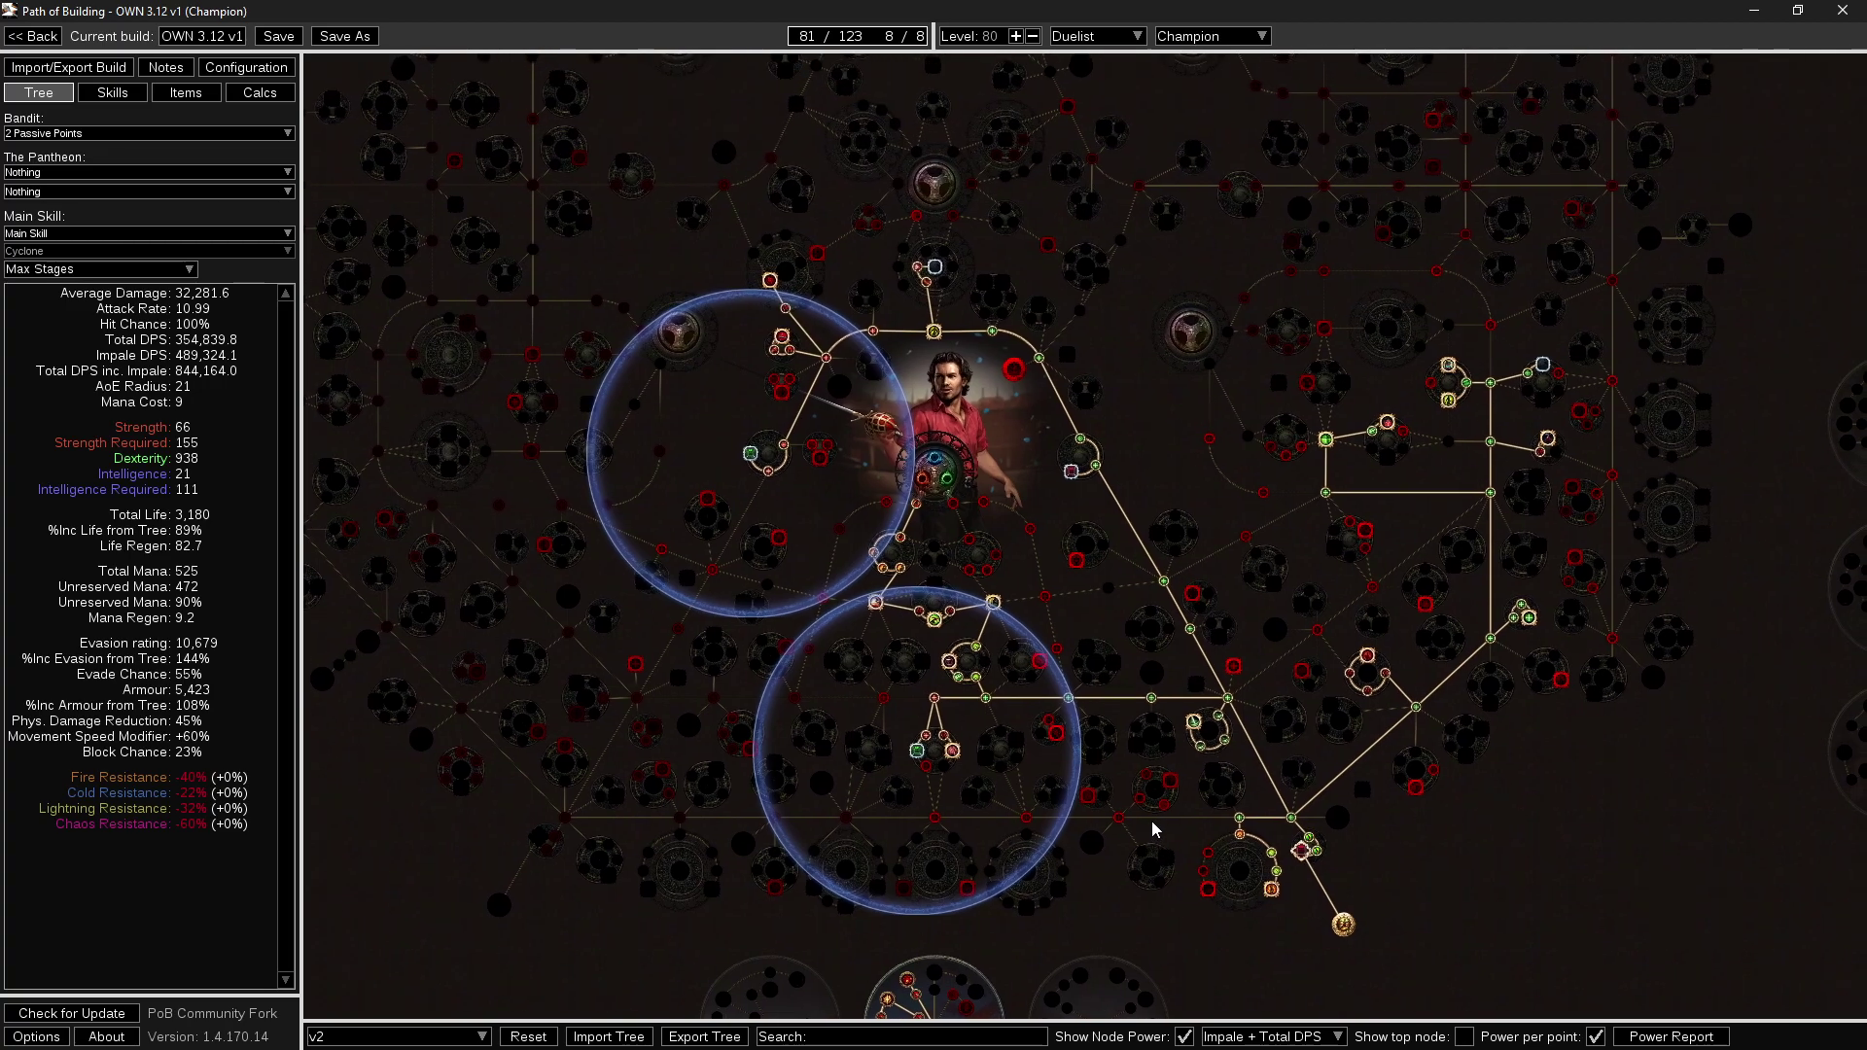
Examine the highest Impale + Total DPS nodes in the power report, trying the notables-only and cluster filters.
left_click(1685, 1037)
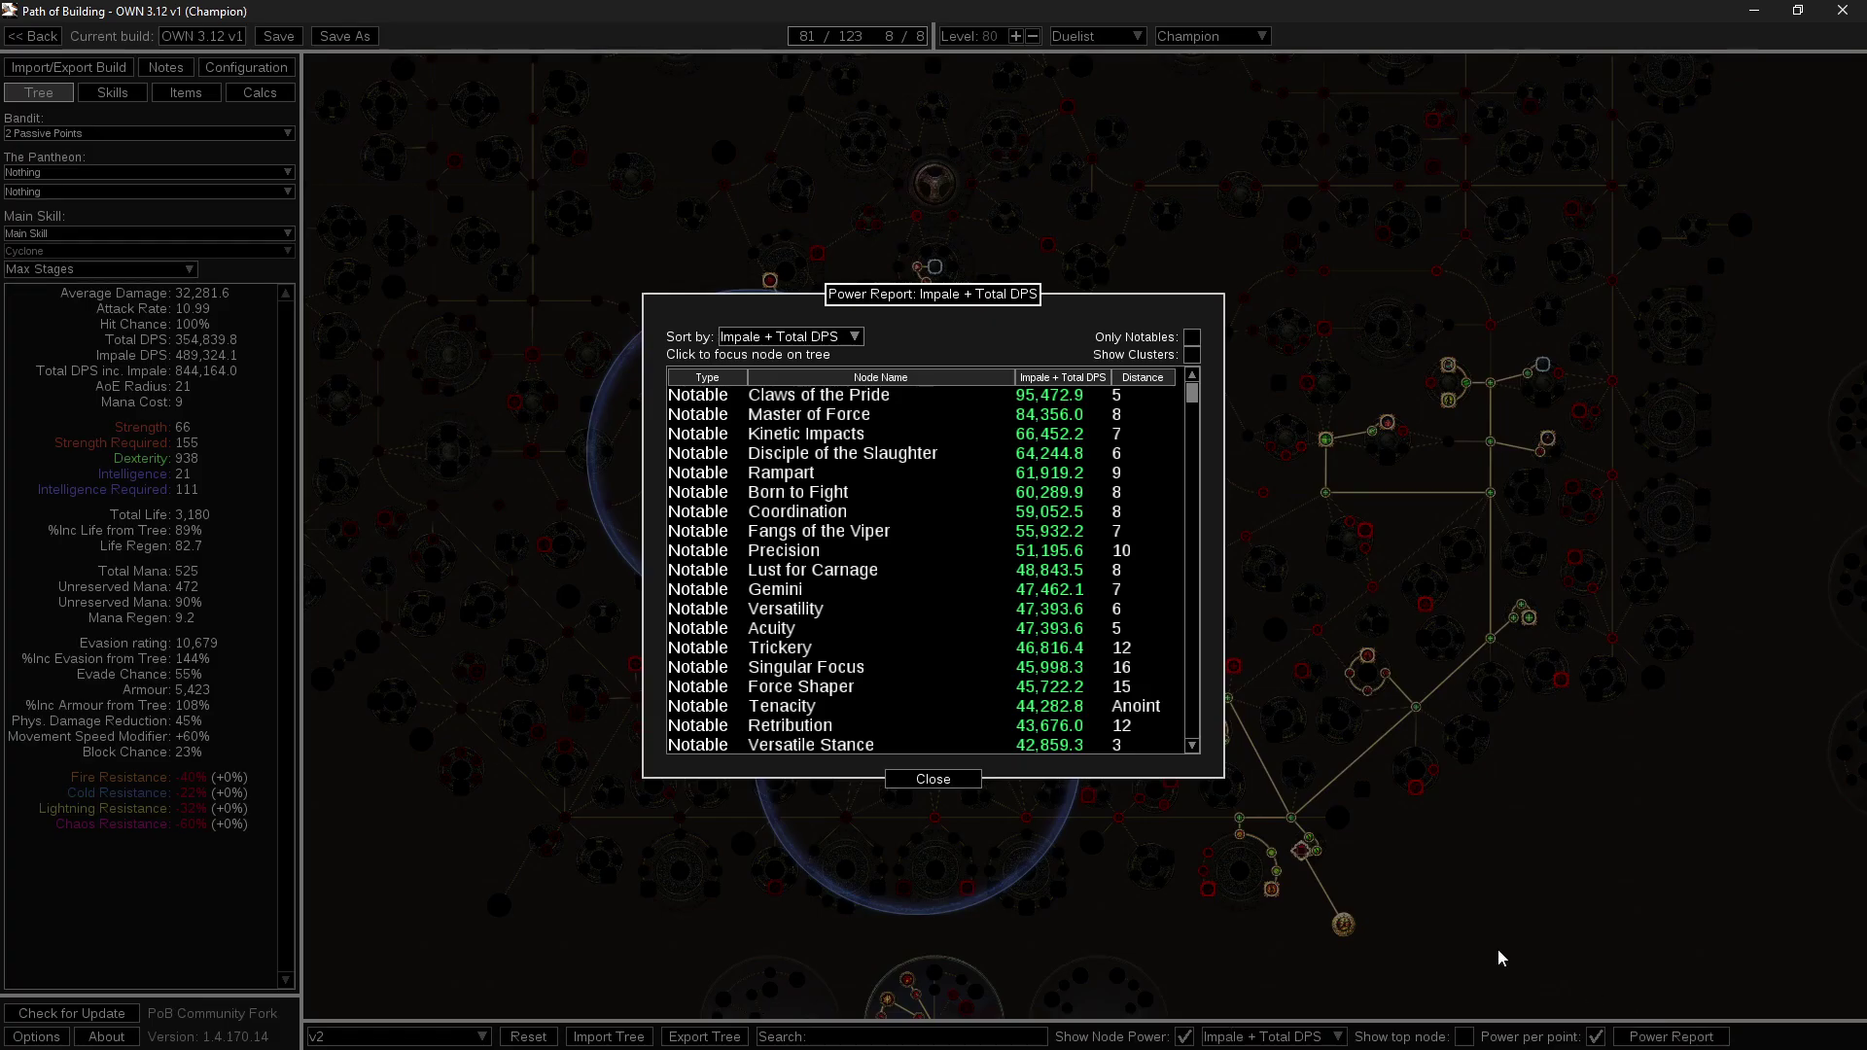
left_click(1191, 336)
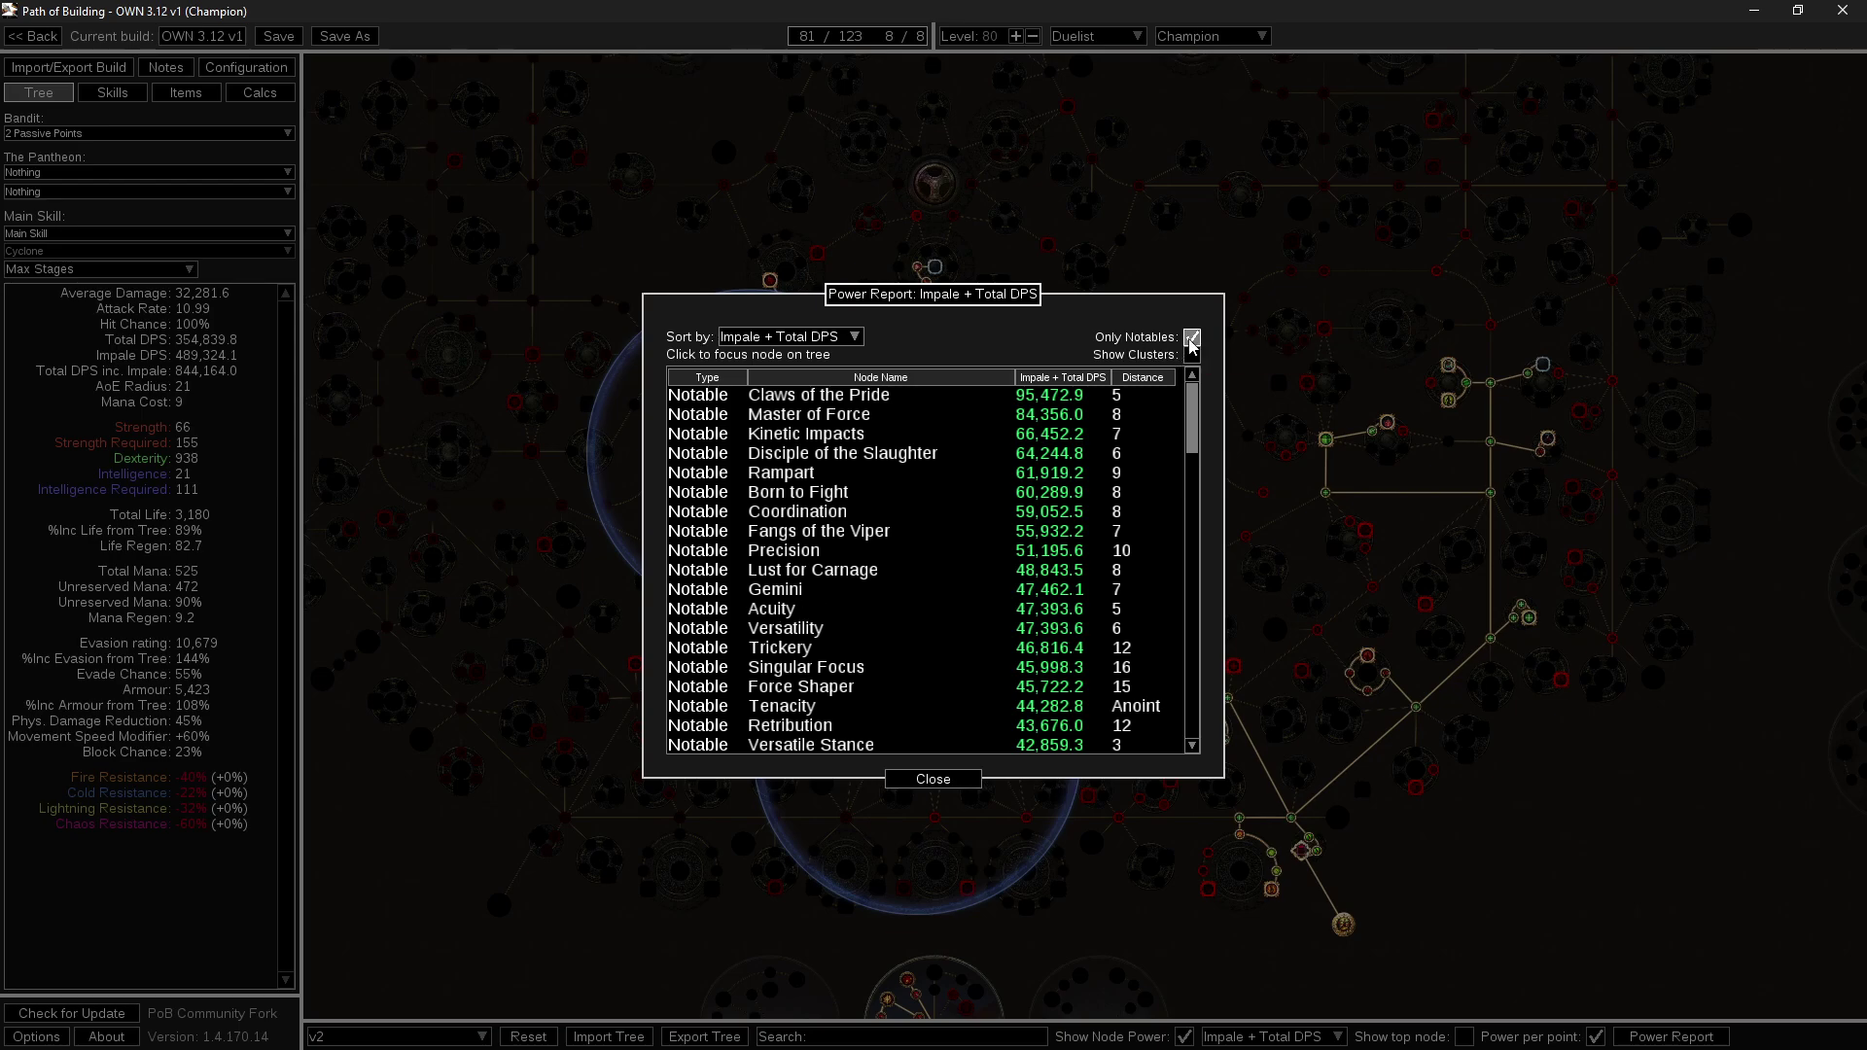
left_click(1192, 336)
left_click(1191, 355)
left_click(1191, 355)
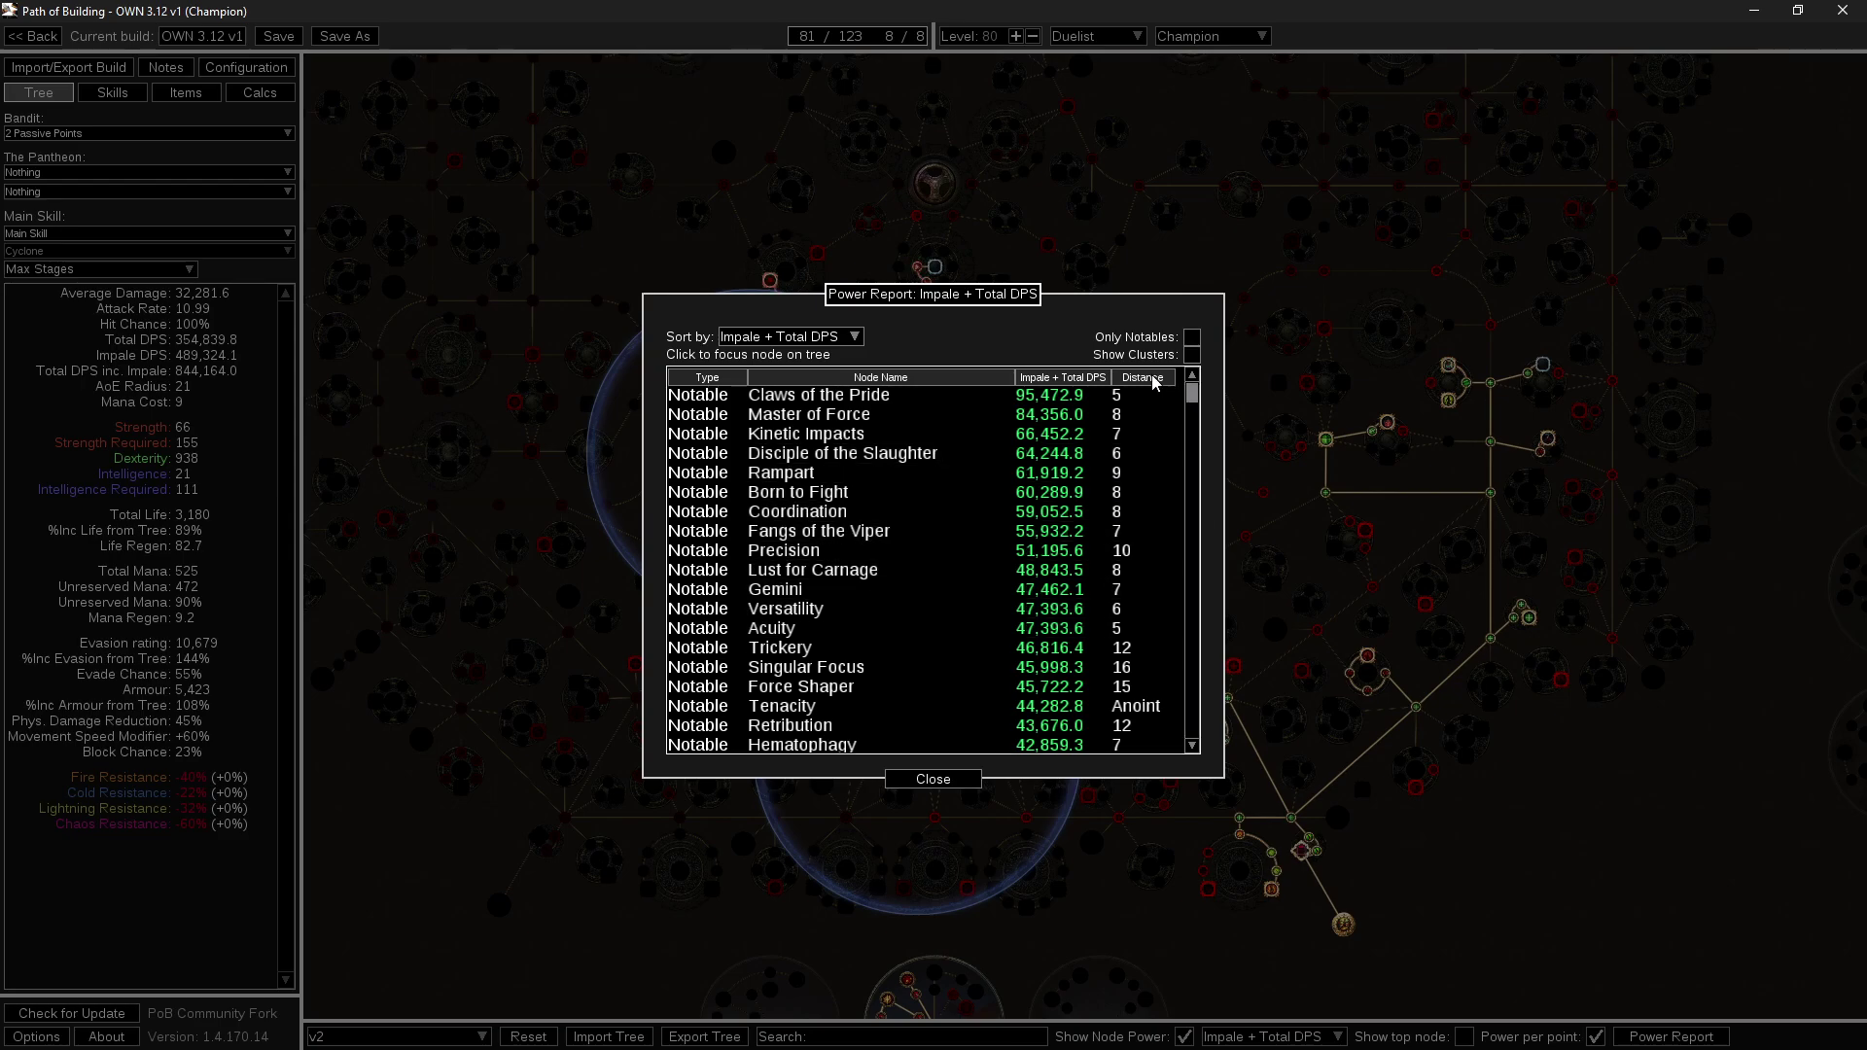
left_click_drag(1193, 398, 1192, 409)
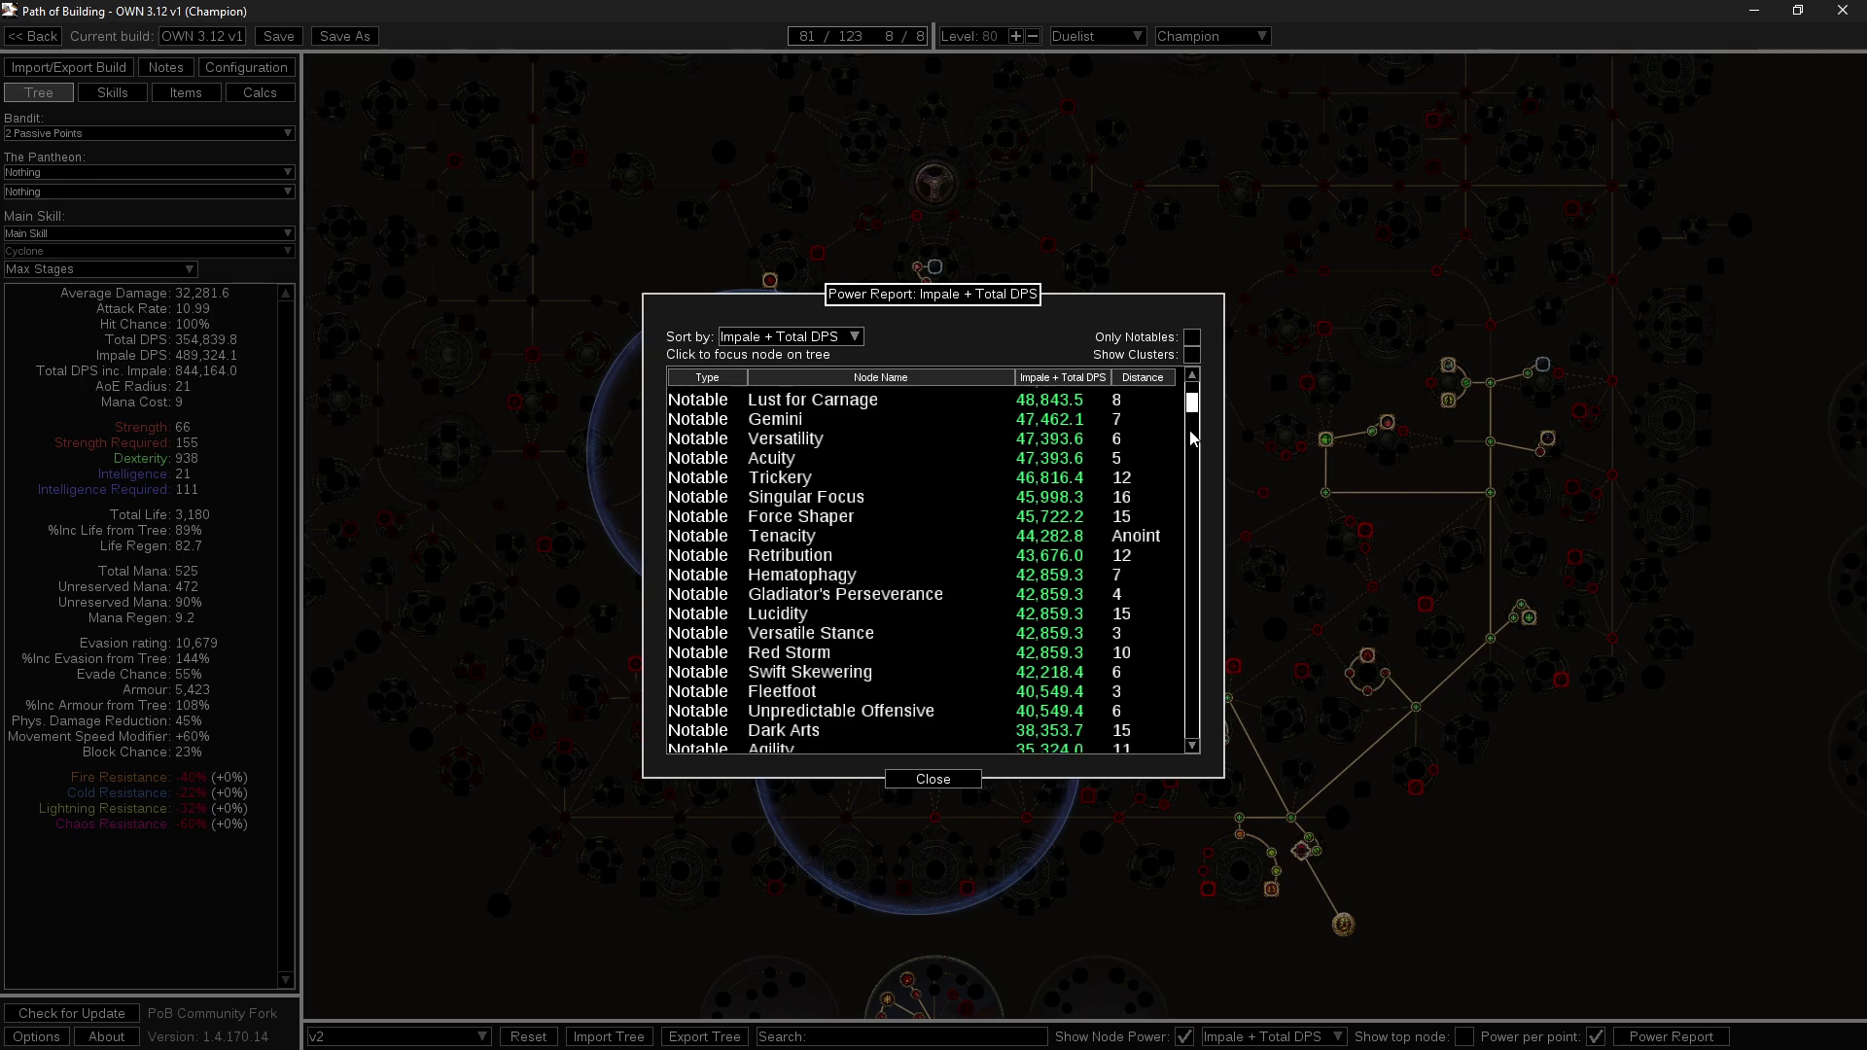
scroll(1069, 603, "up", 3)
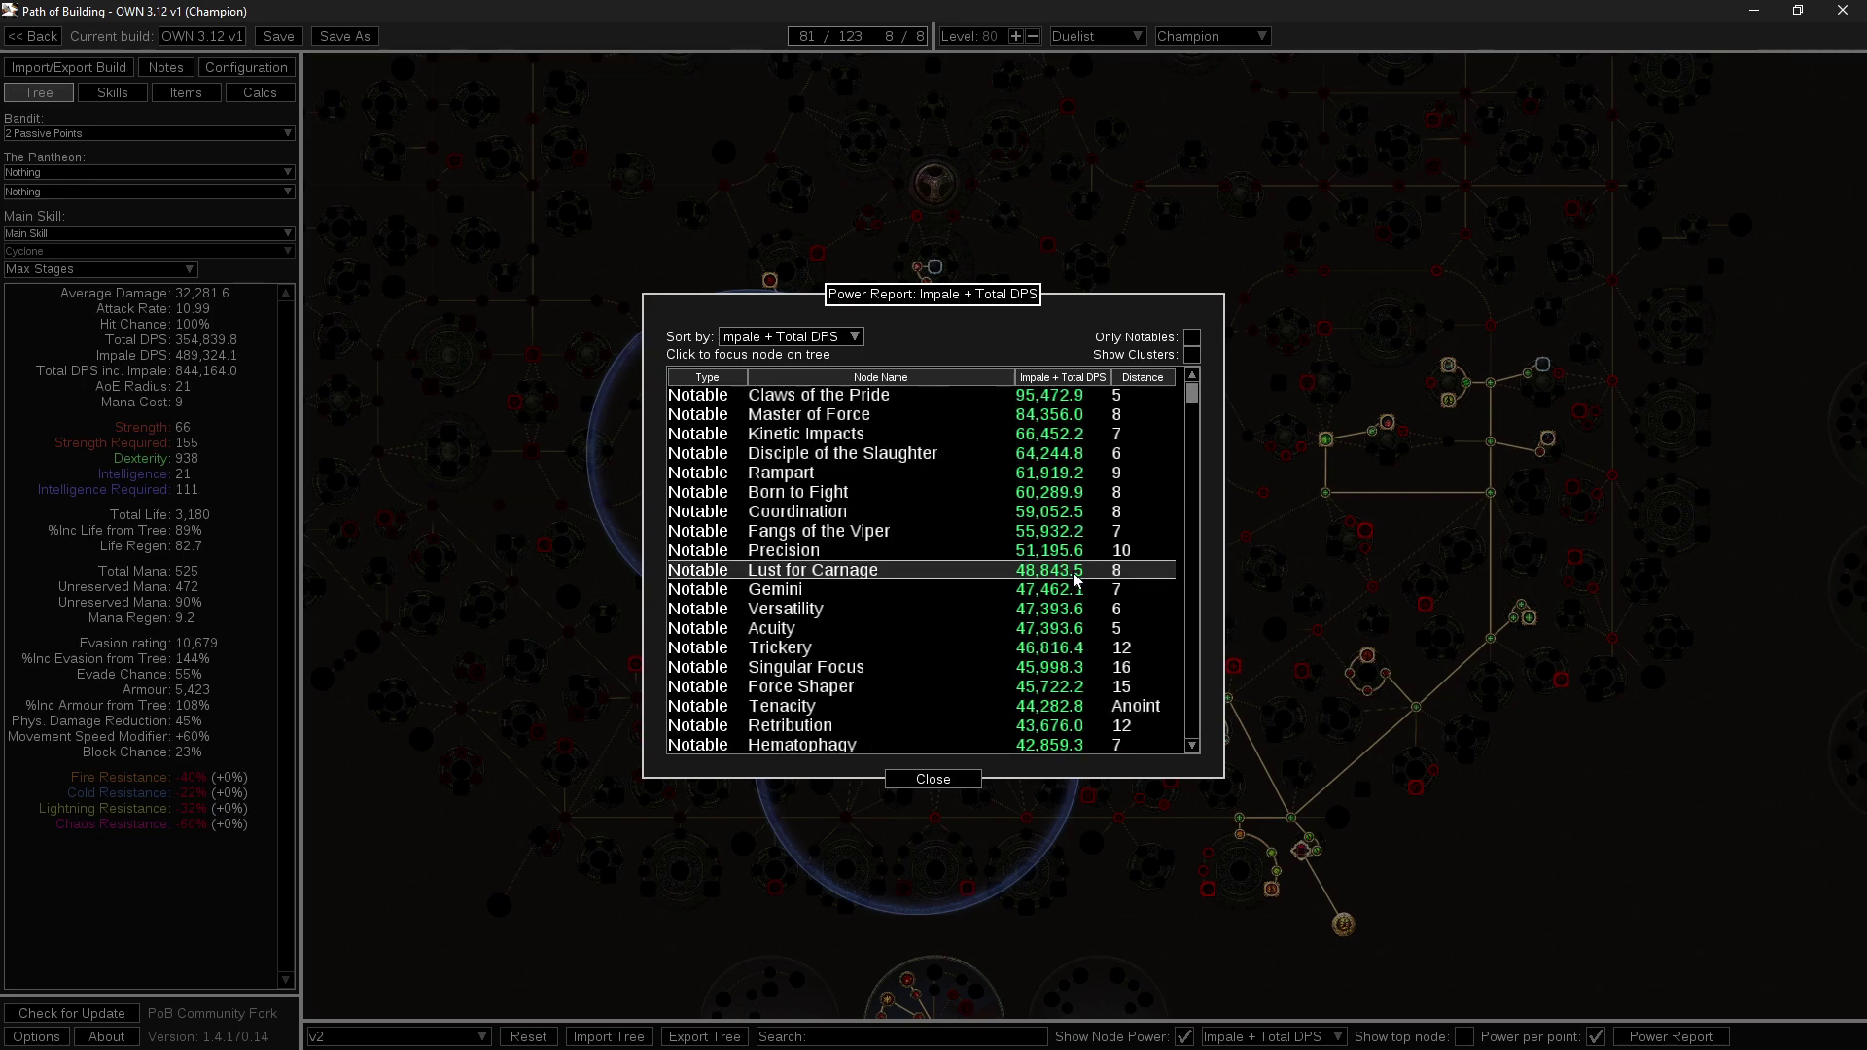
Locate Claws of the Pride from the power report and allocate it through the Dexterity node and three claw nodes.
left_click(873, 395)
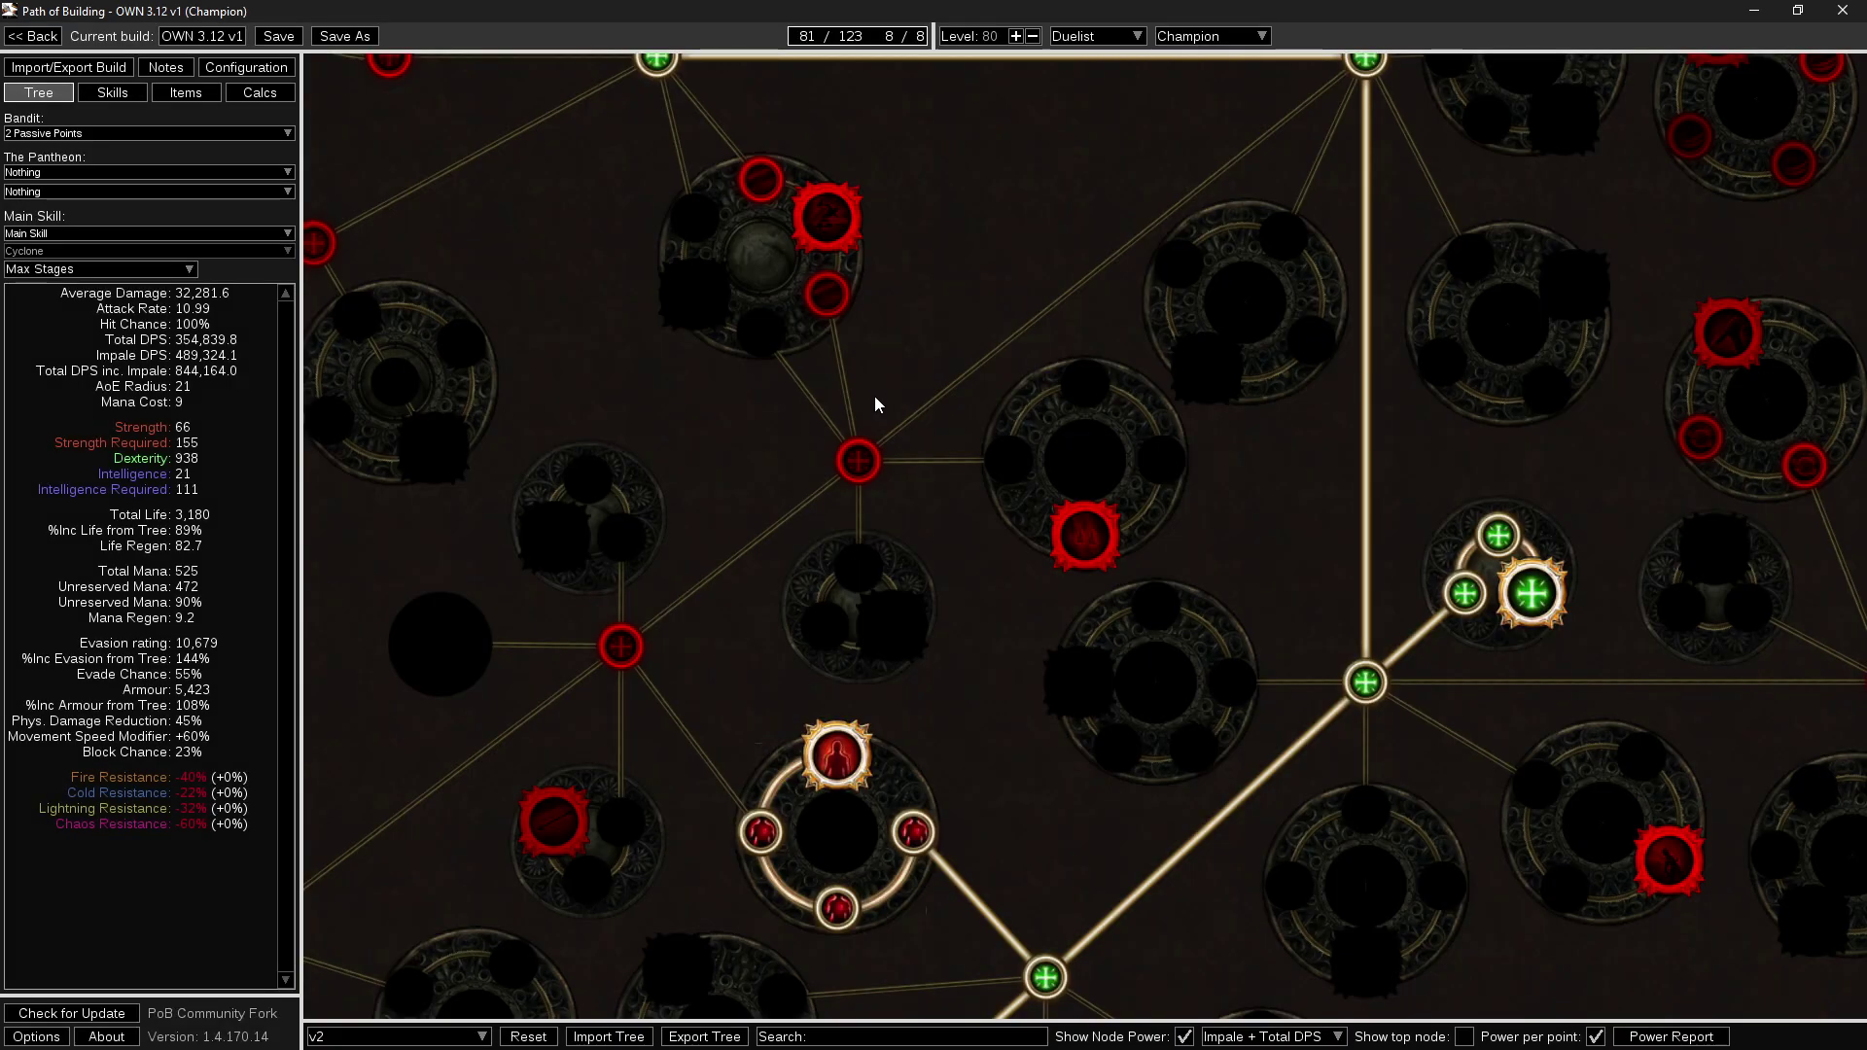
mouse_move(1071, 544)
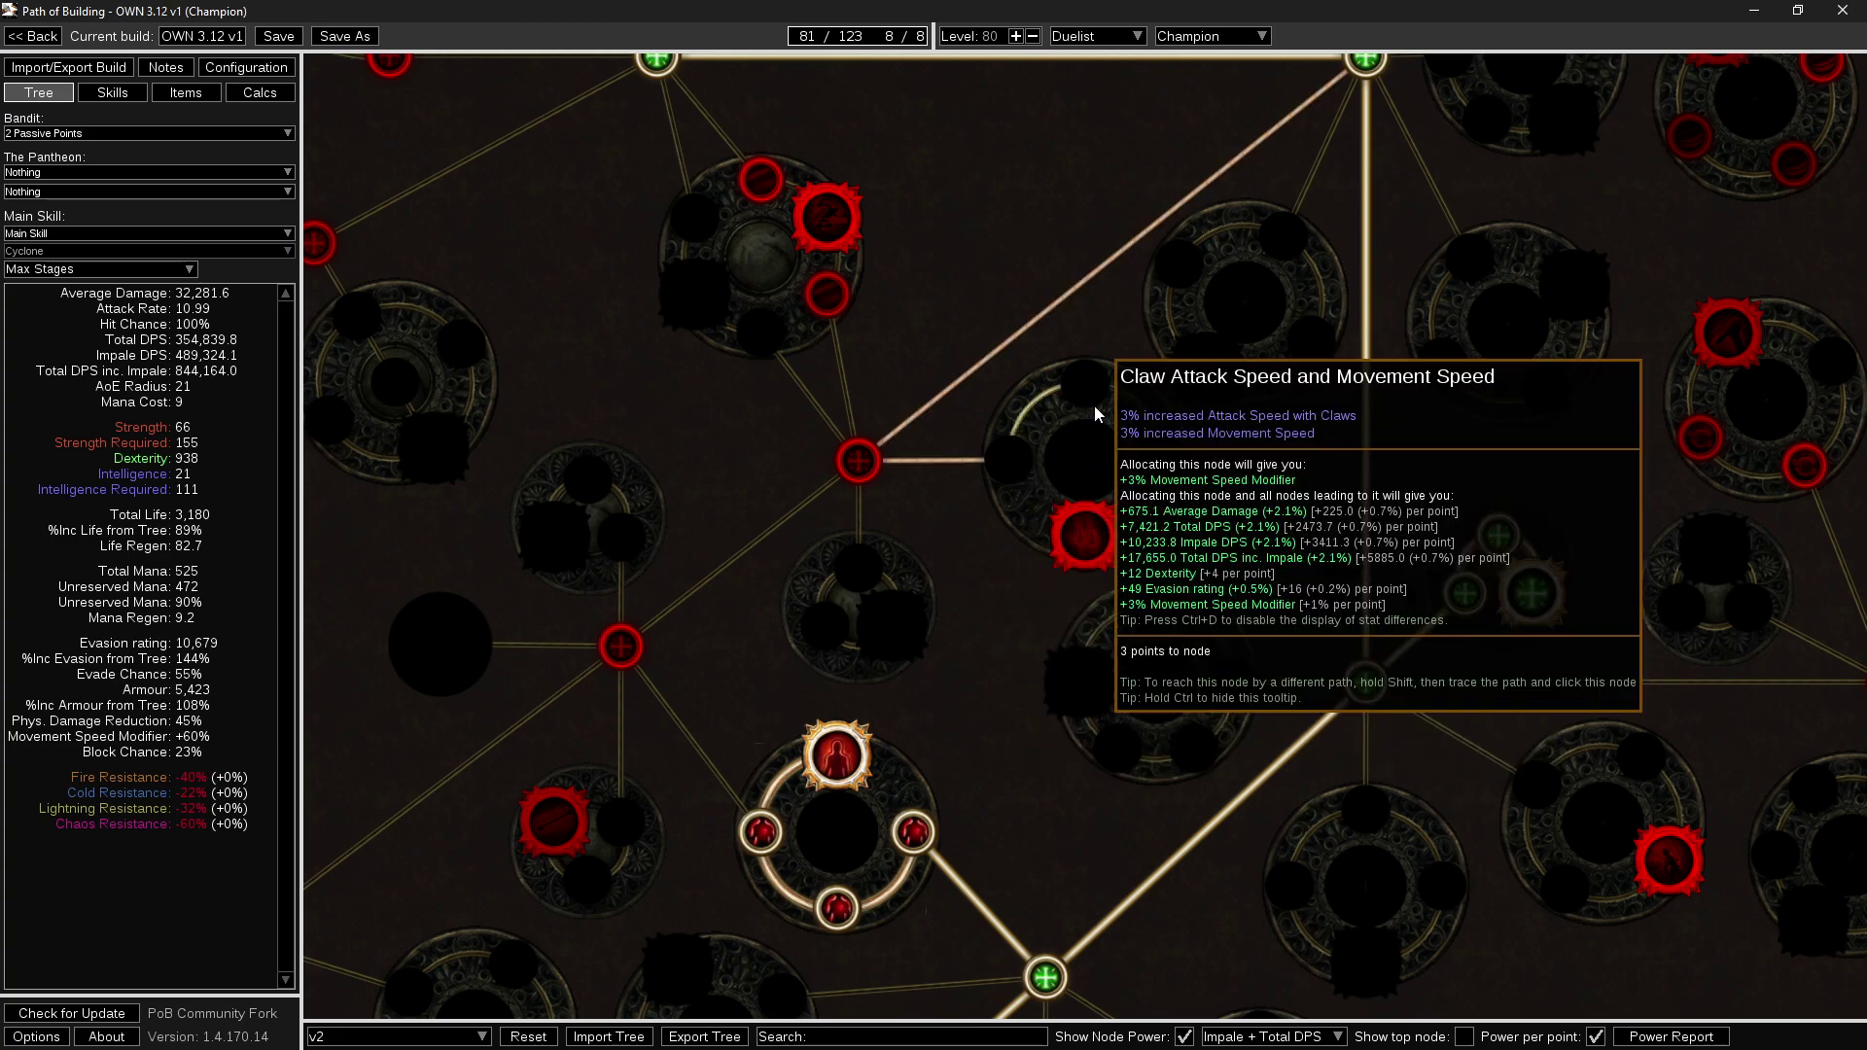
left_click(858, 460)
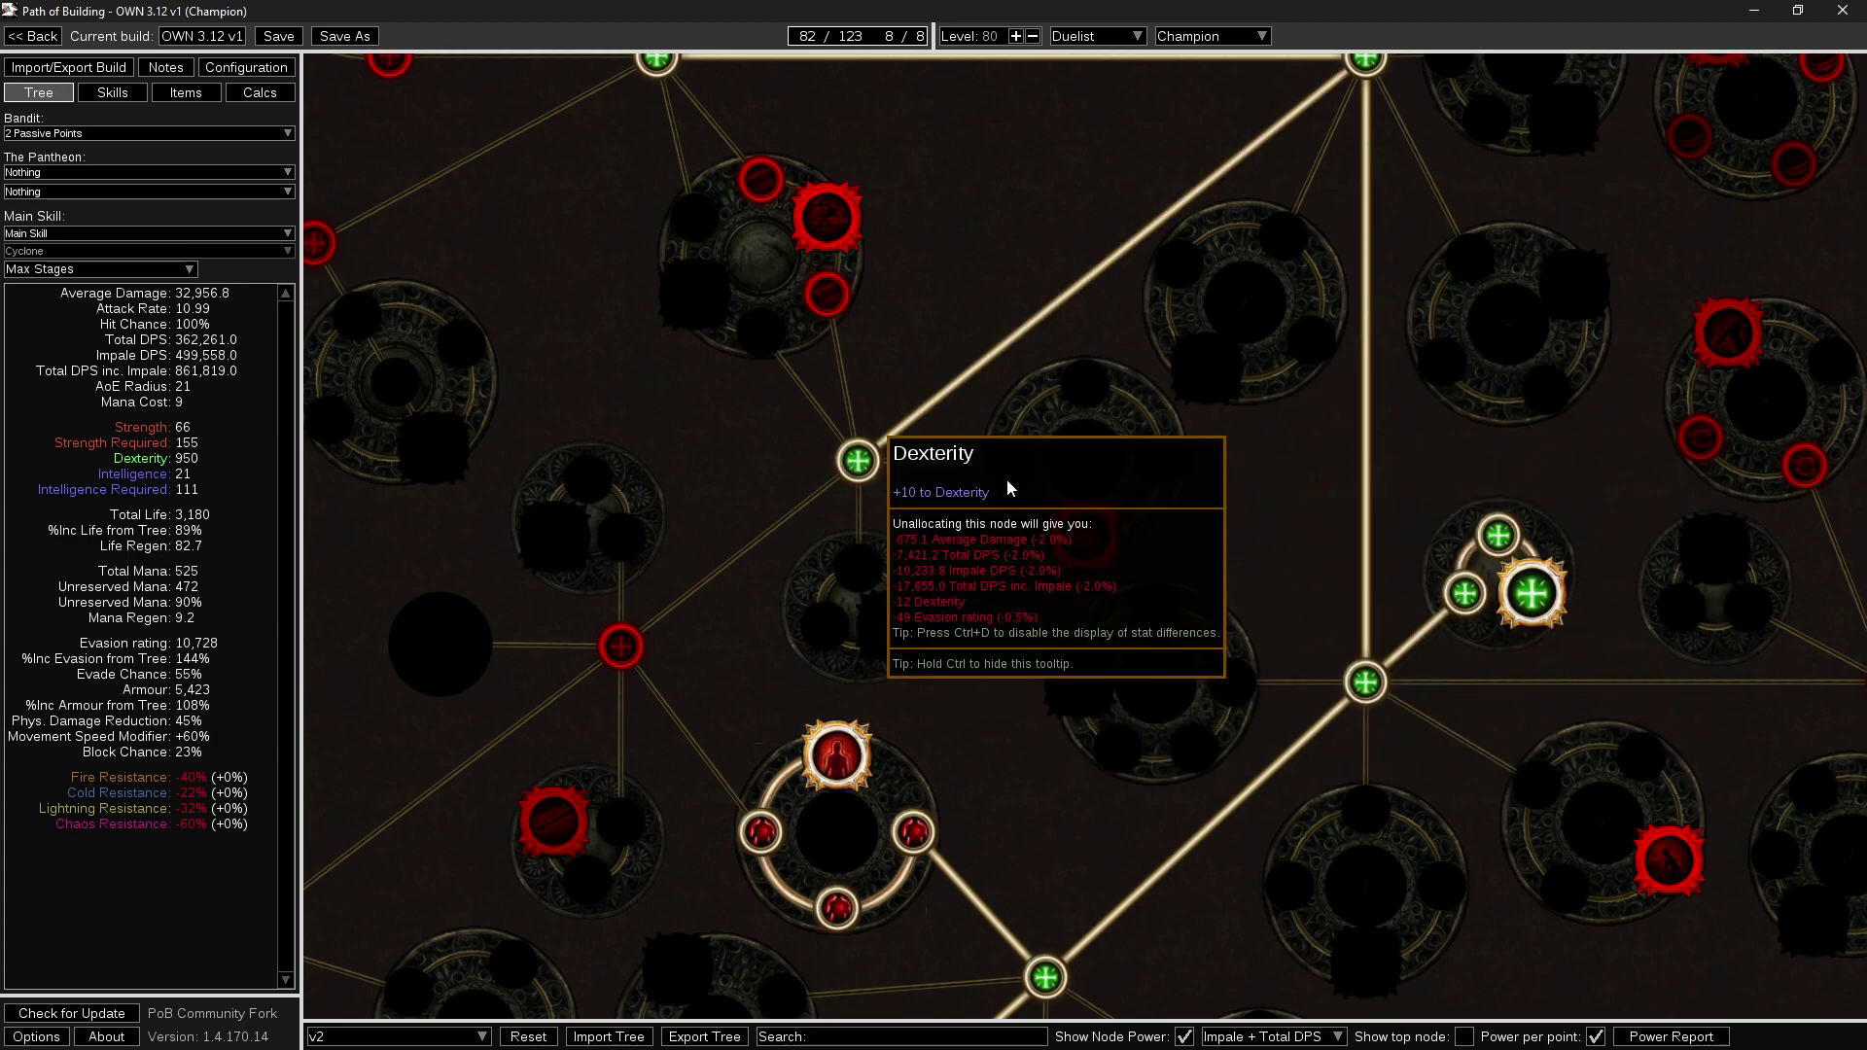
left_click(1009, 460)
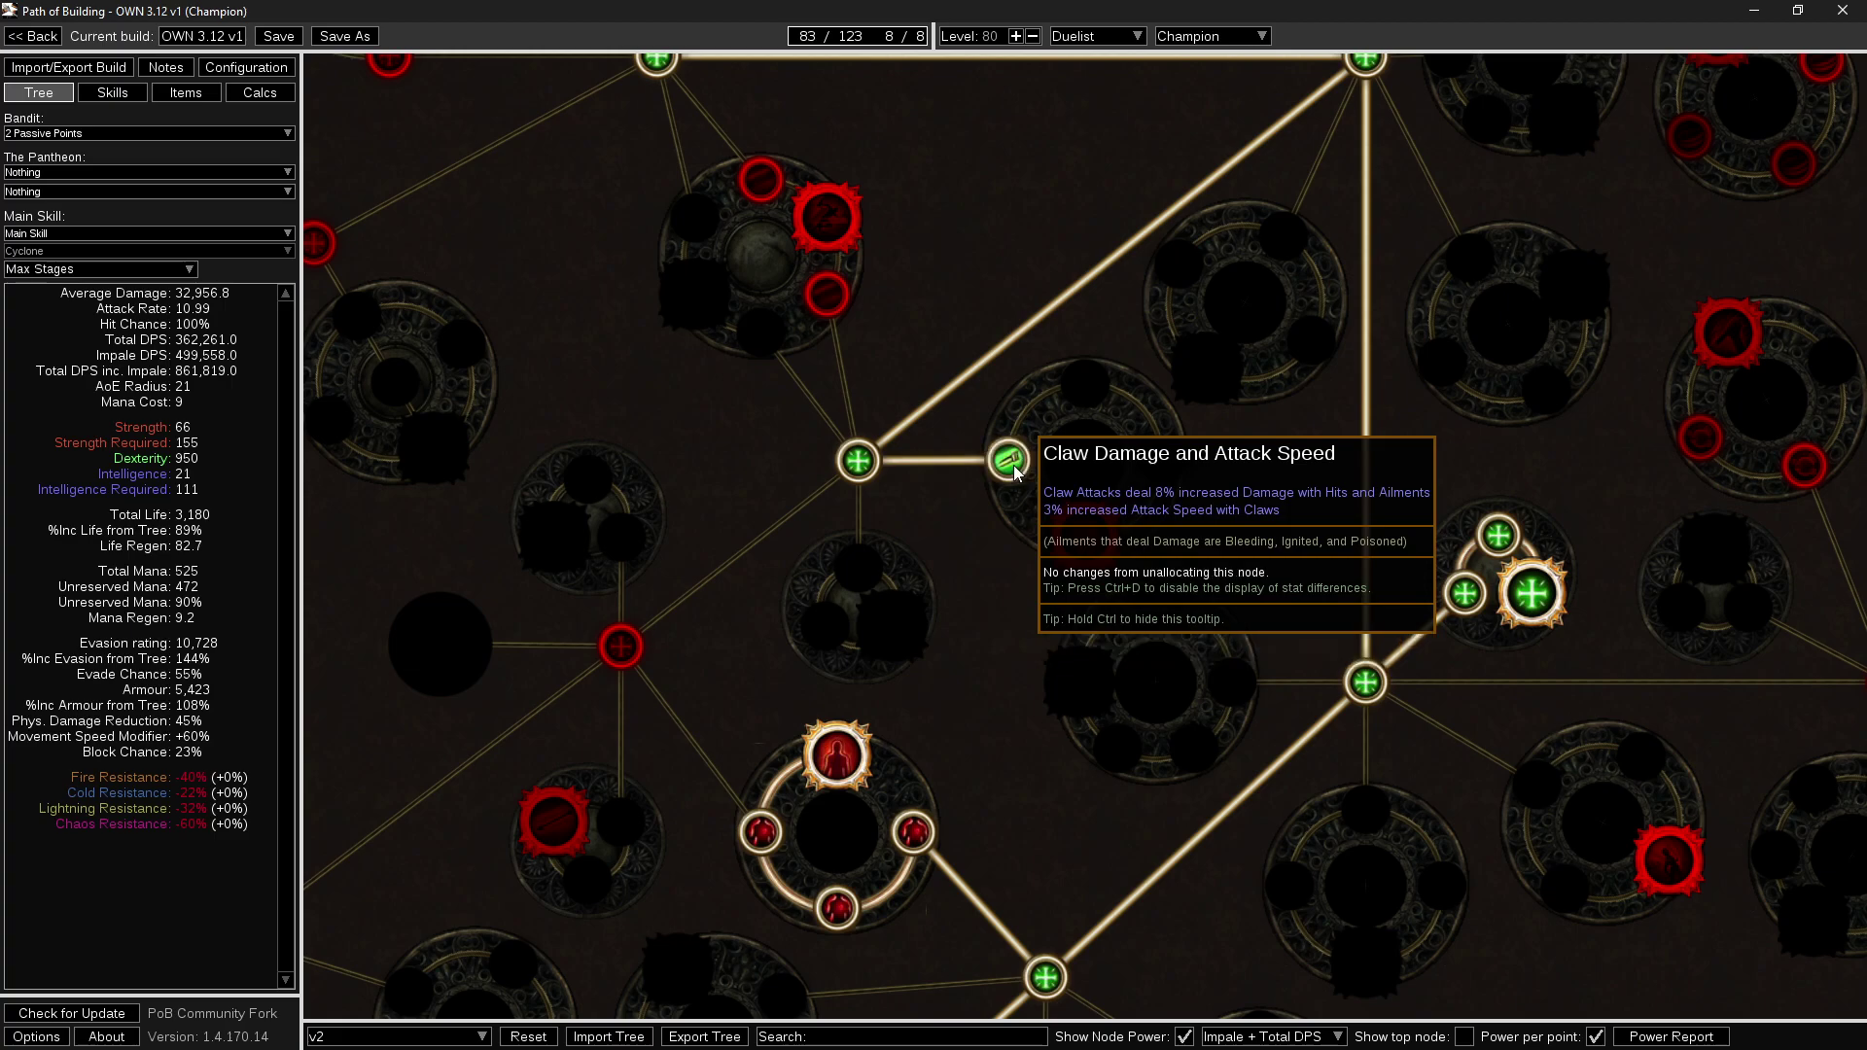
left_click(1084, 389)
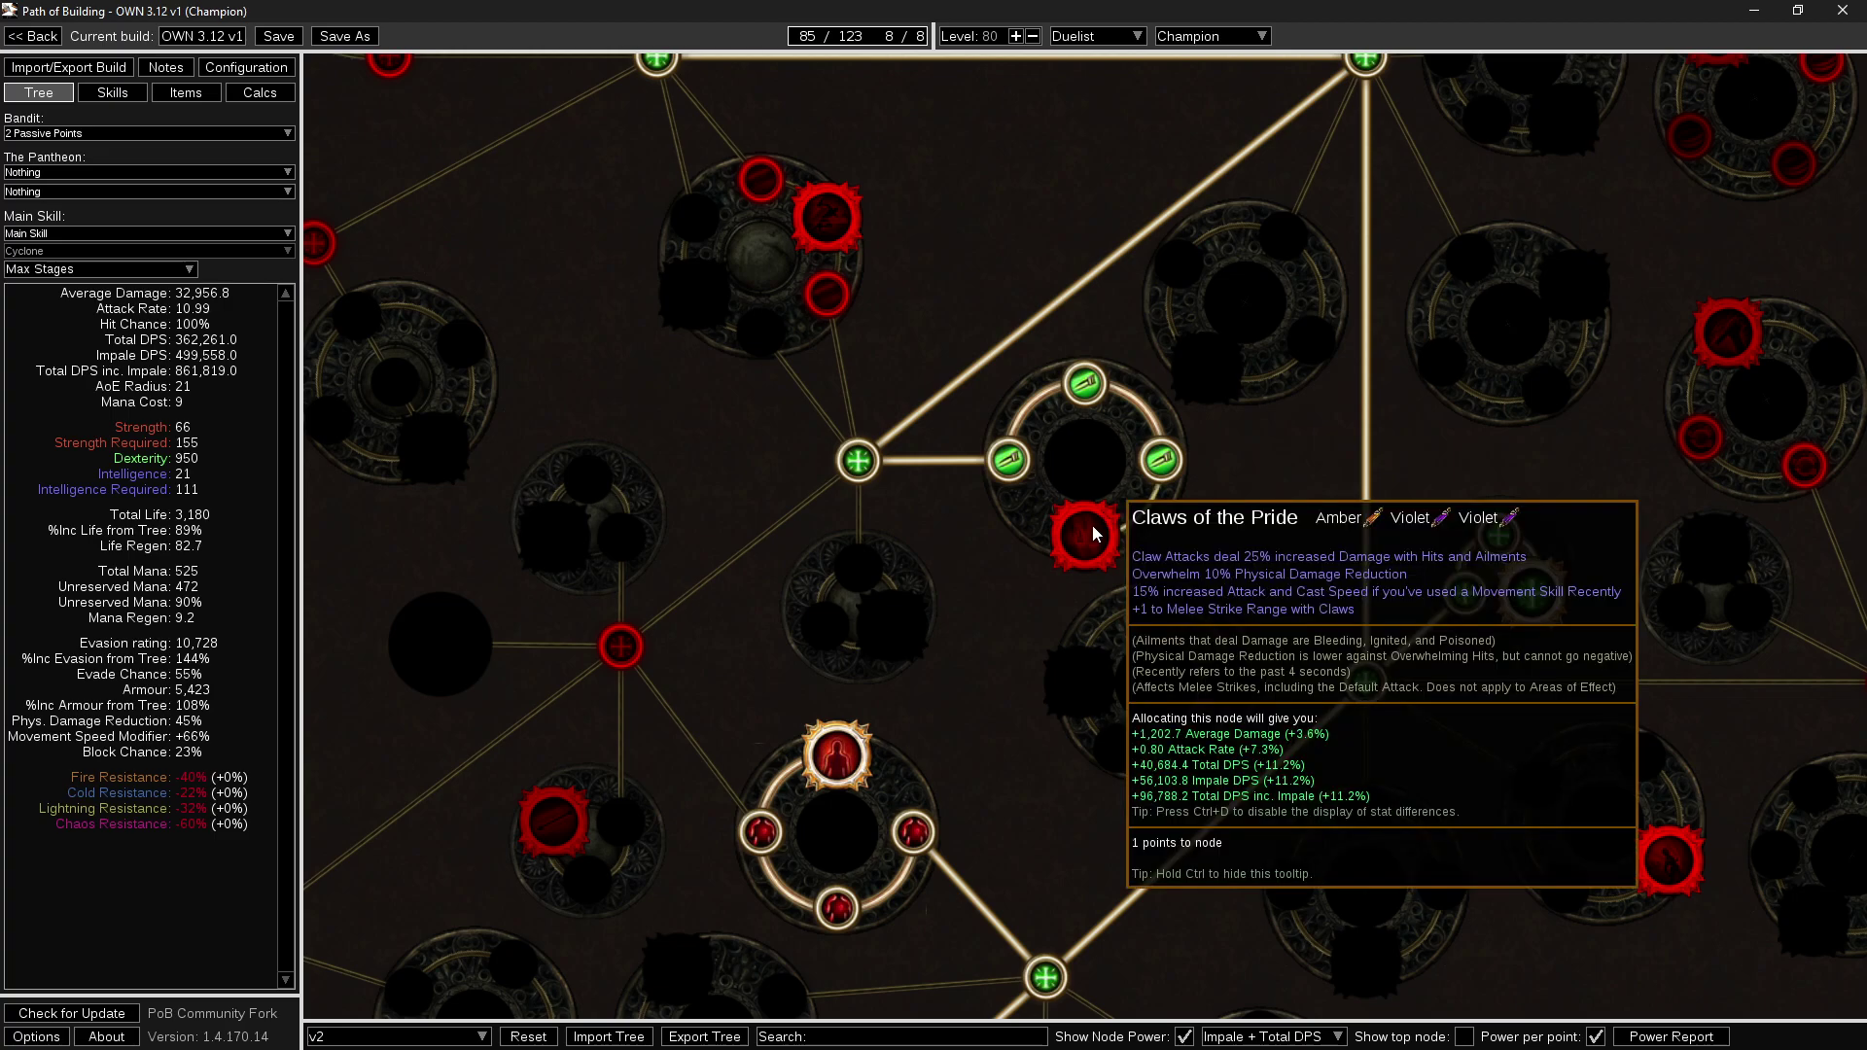
left_click(1091, 532)
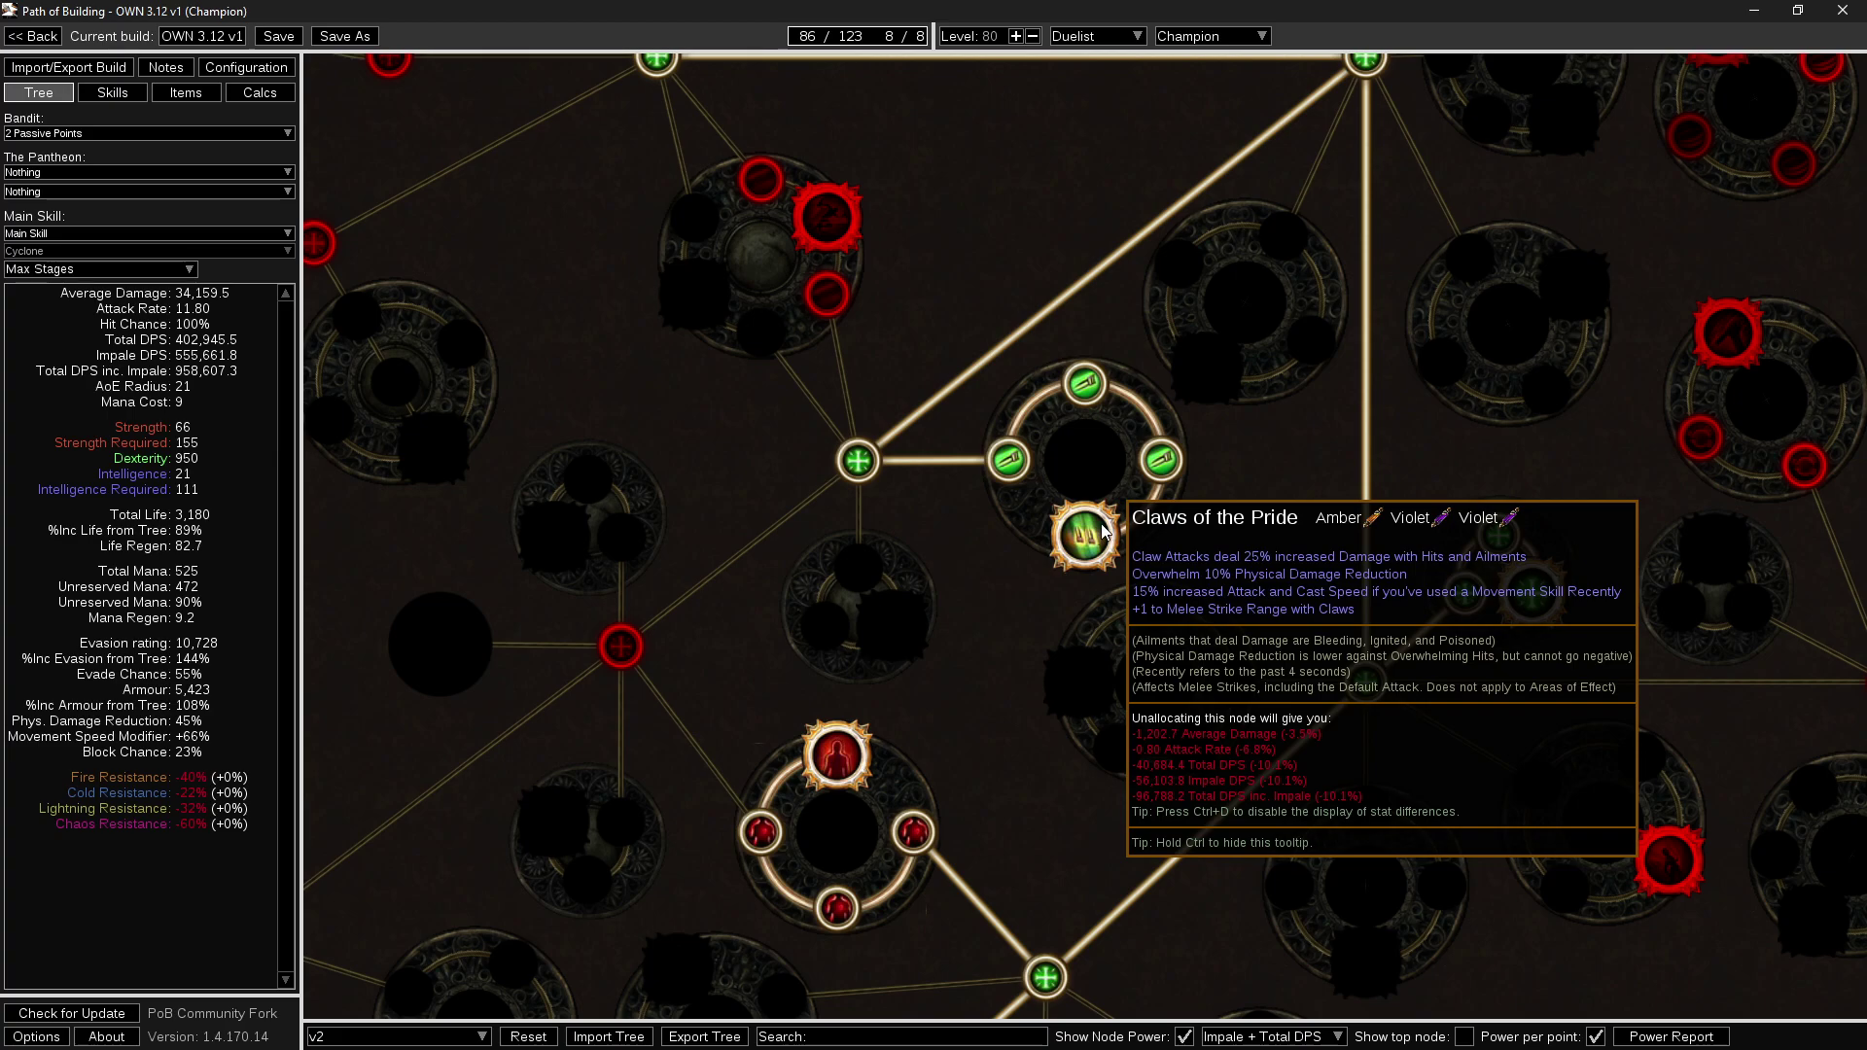
Unallocate the Dexterity node leading to Claws of the Pride together with the whole claw cluster.
scroll(1094, 533, "down", 5)
scroll(987, 595, "up", 2)
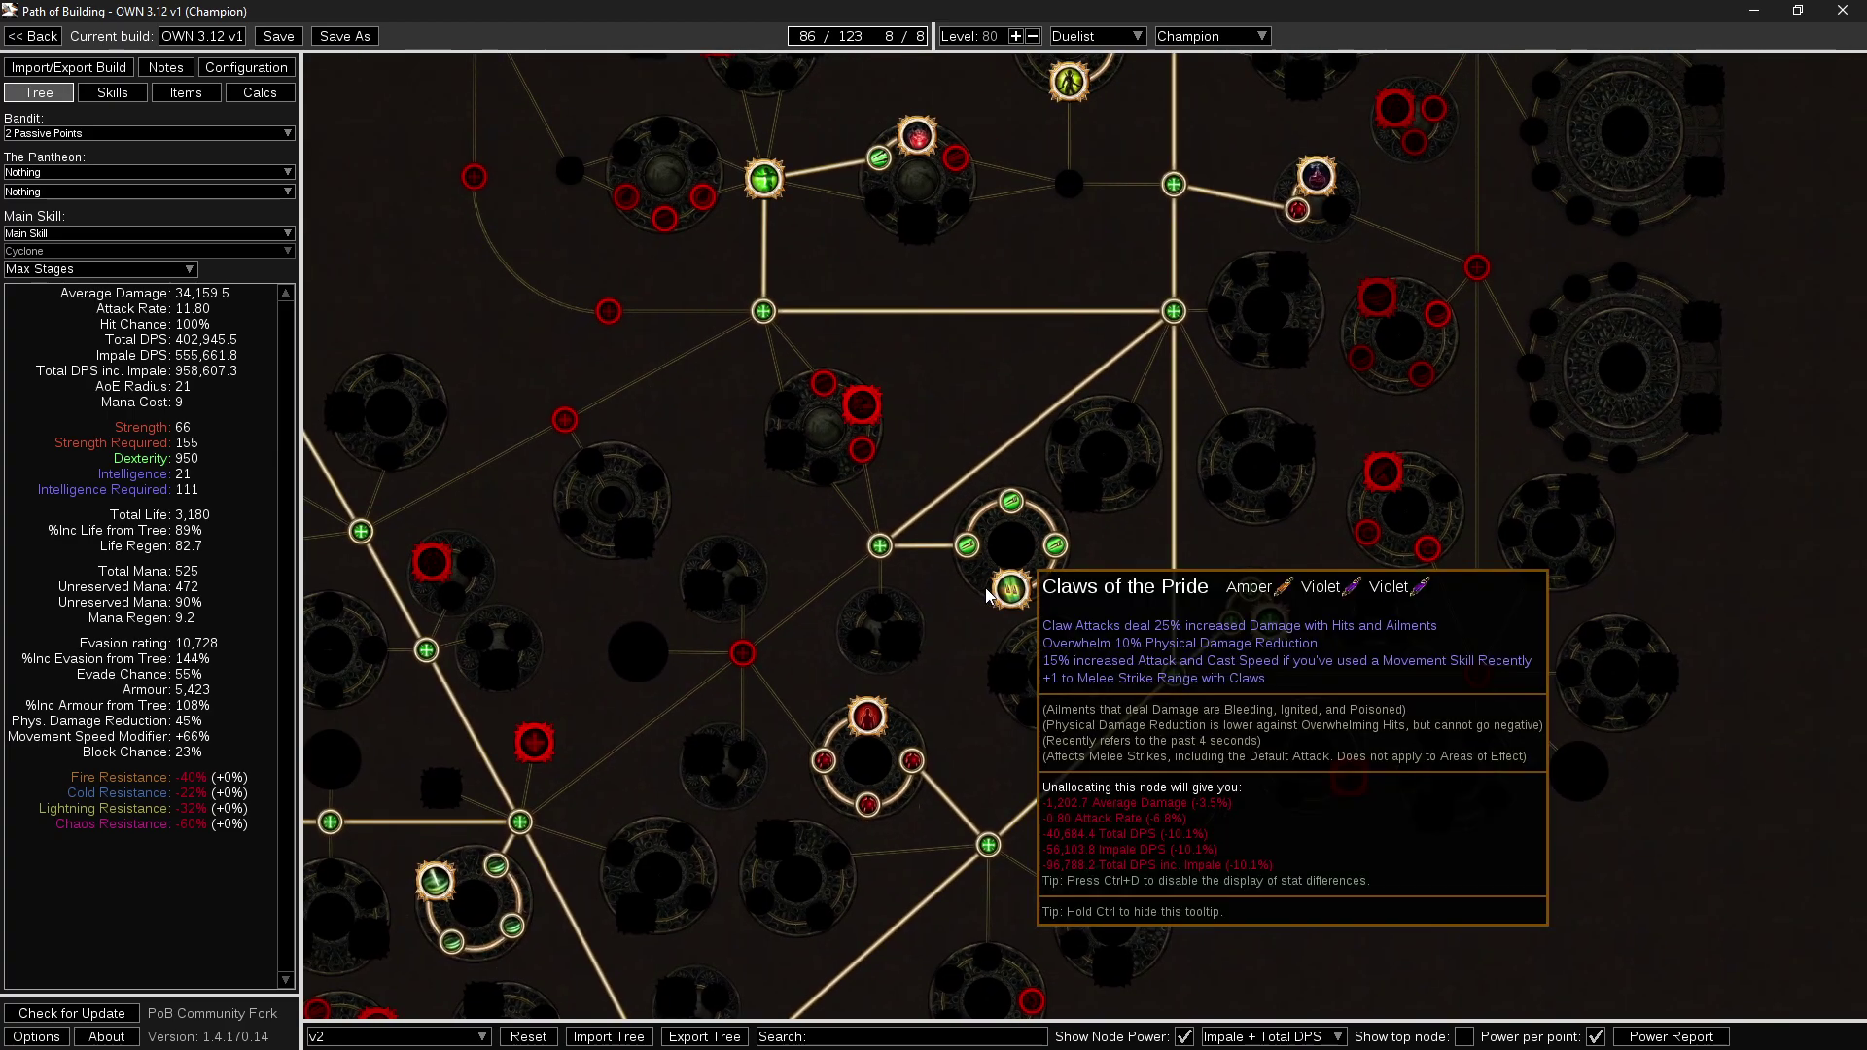
left_click(880, 545)
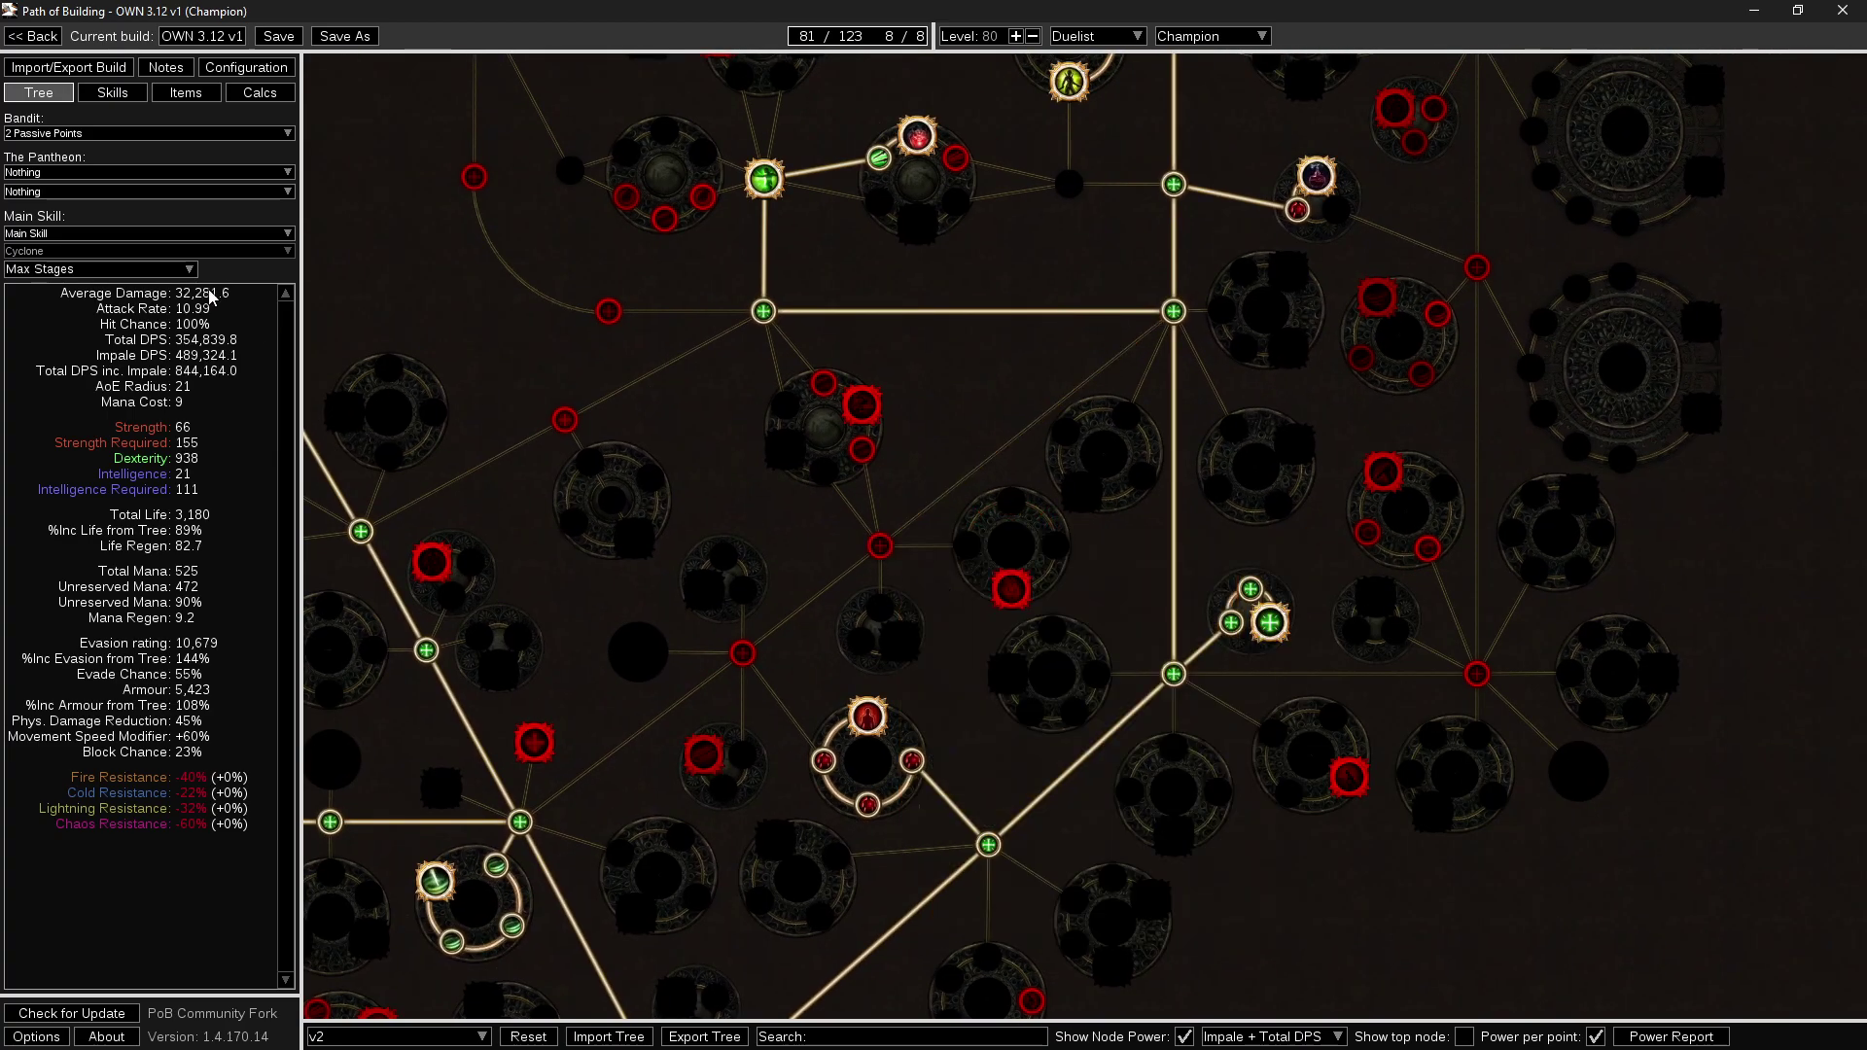
Search the unique items for rigwald, replacing the broader search for curse.
left_click(186, 92)
left_click(894, 469)
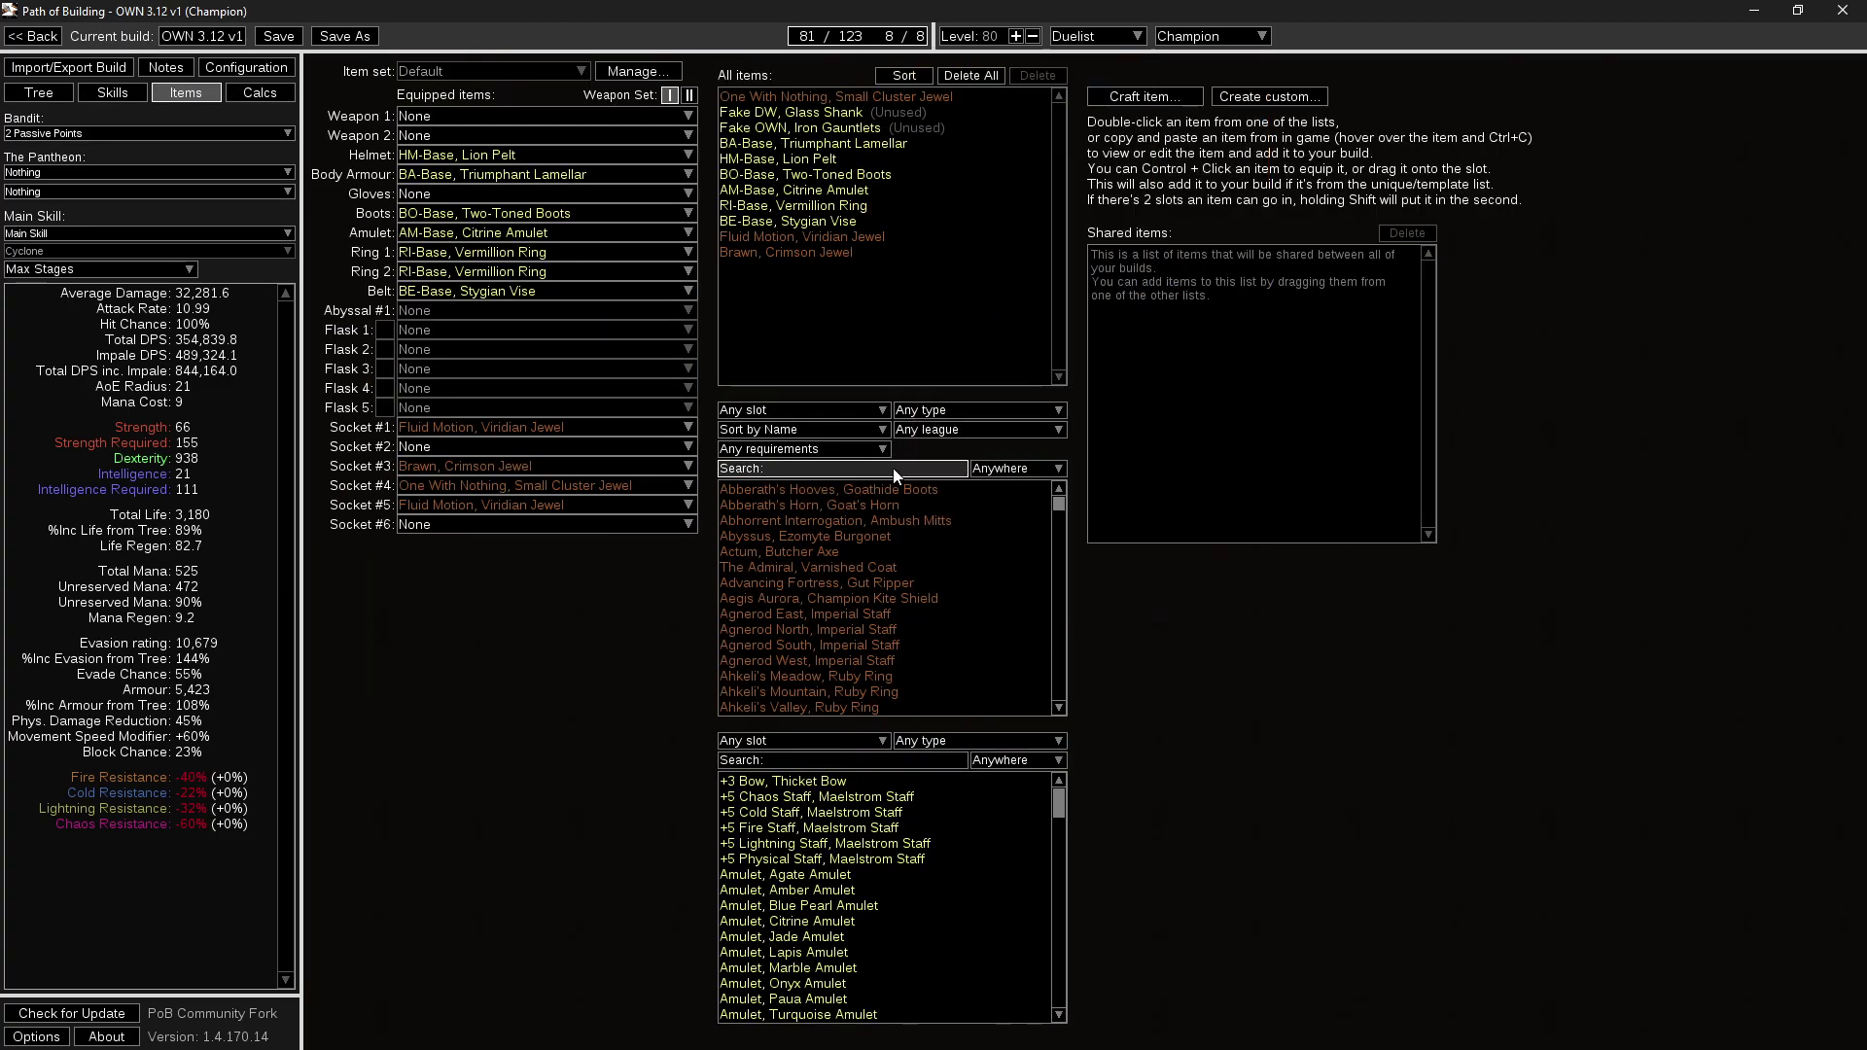
type("curse")
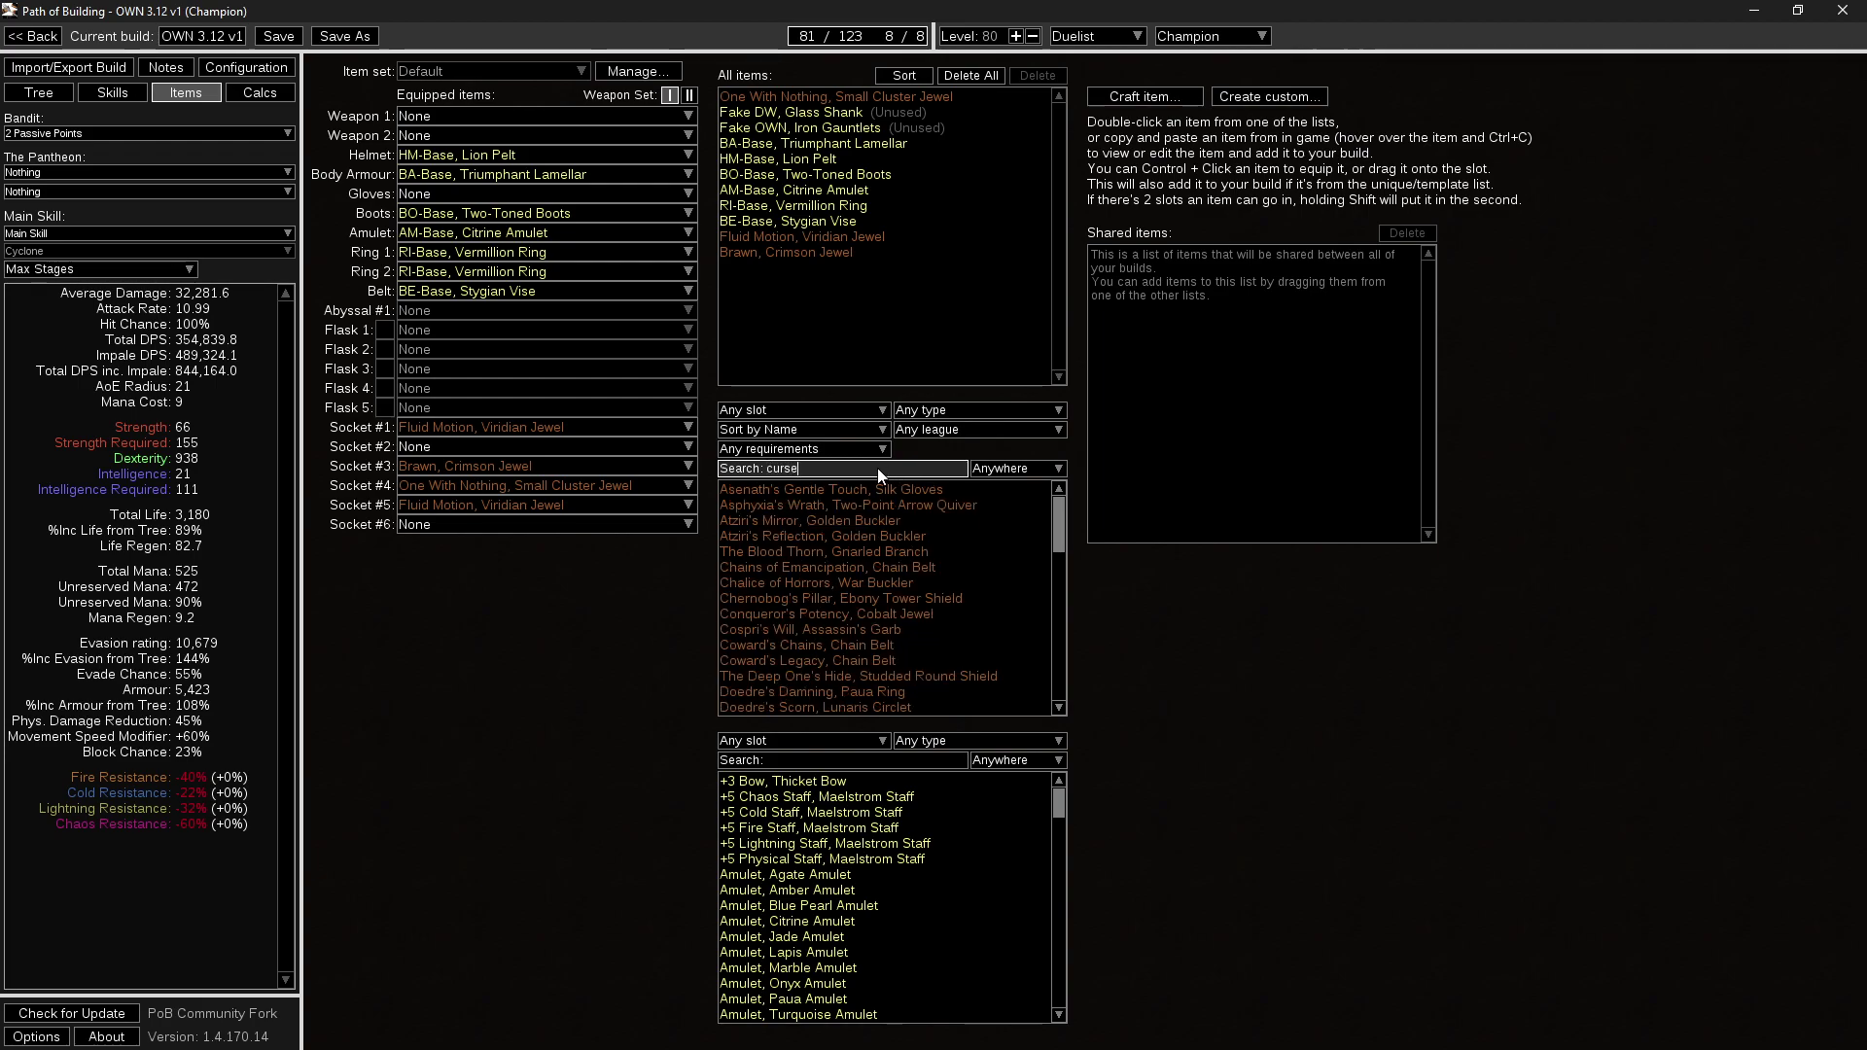
key("BackSpace")
key("BackSpace")
key("BackSpace")
key("BackSpace")
key("BackSpace")
type("rig")
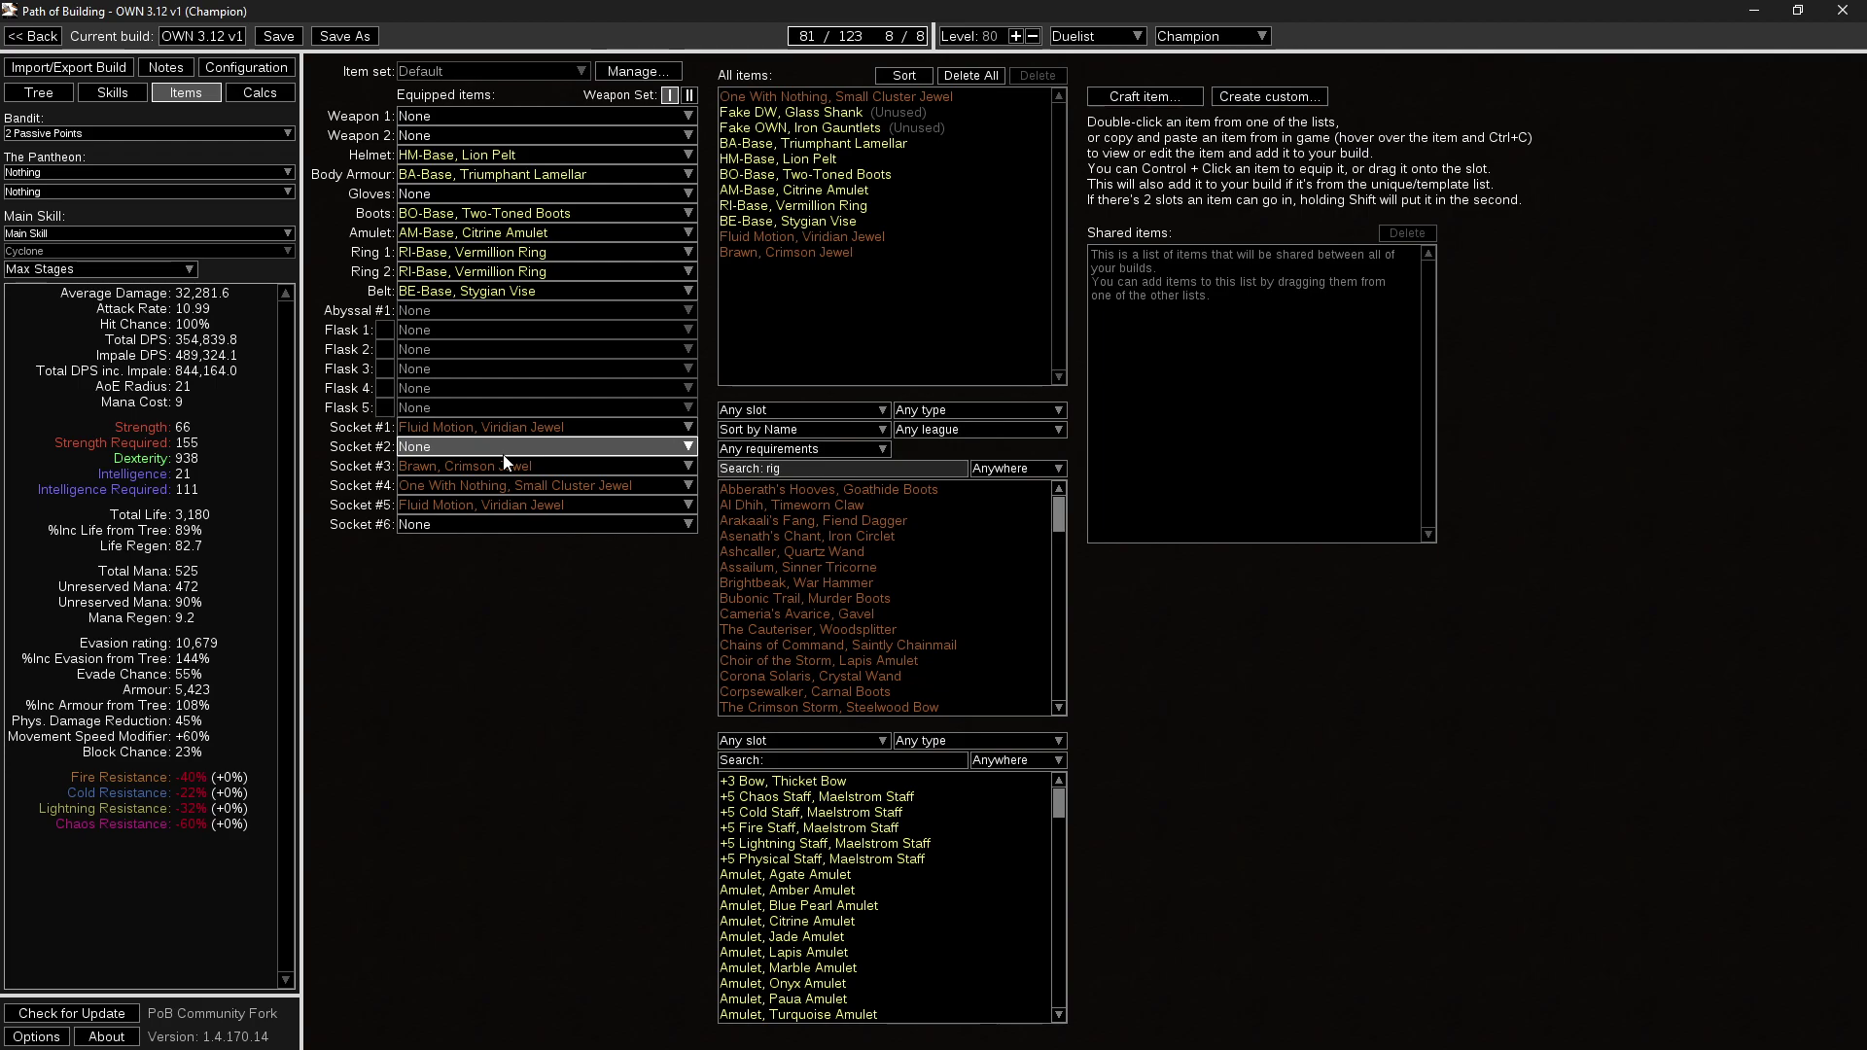
type("wald")
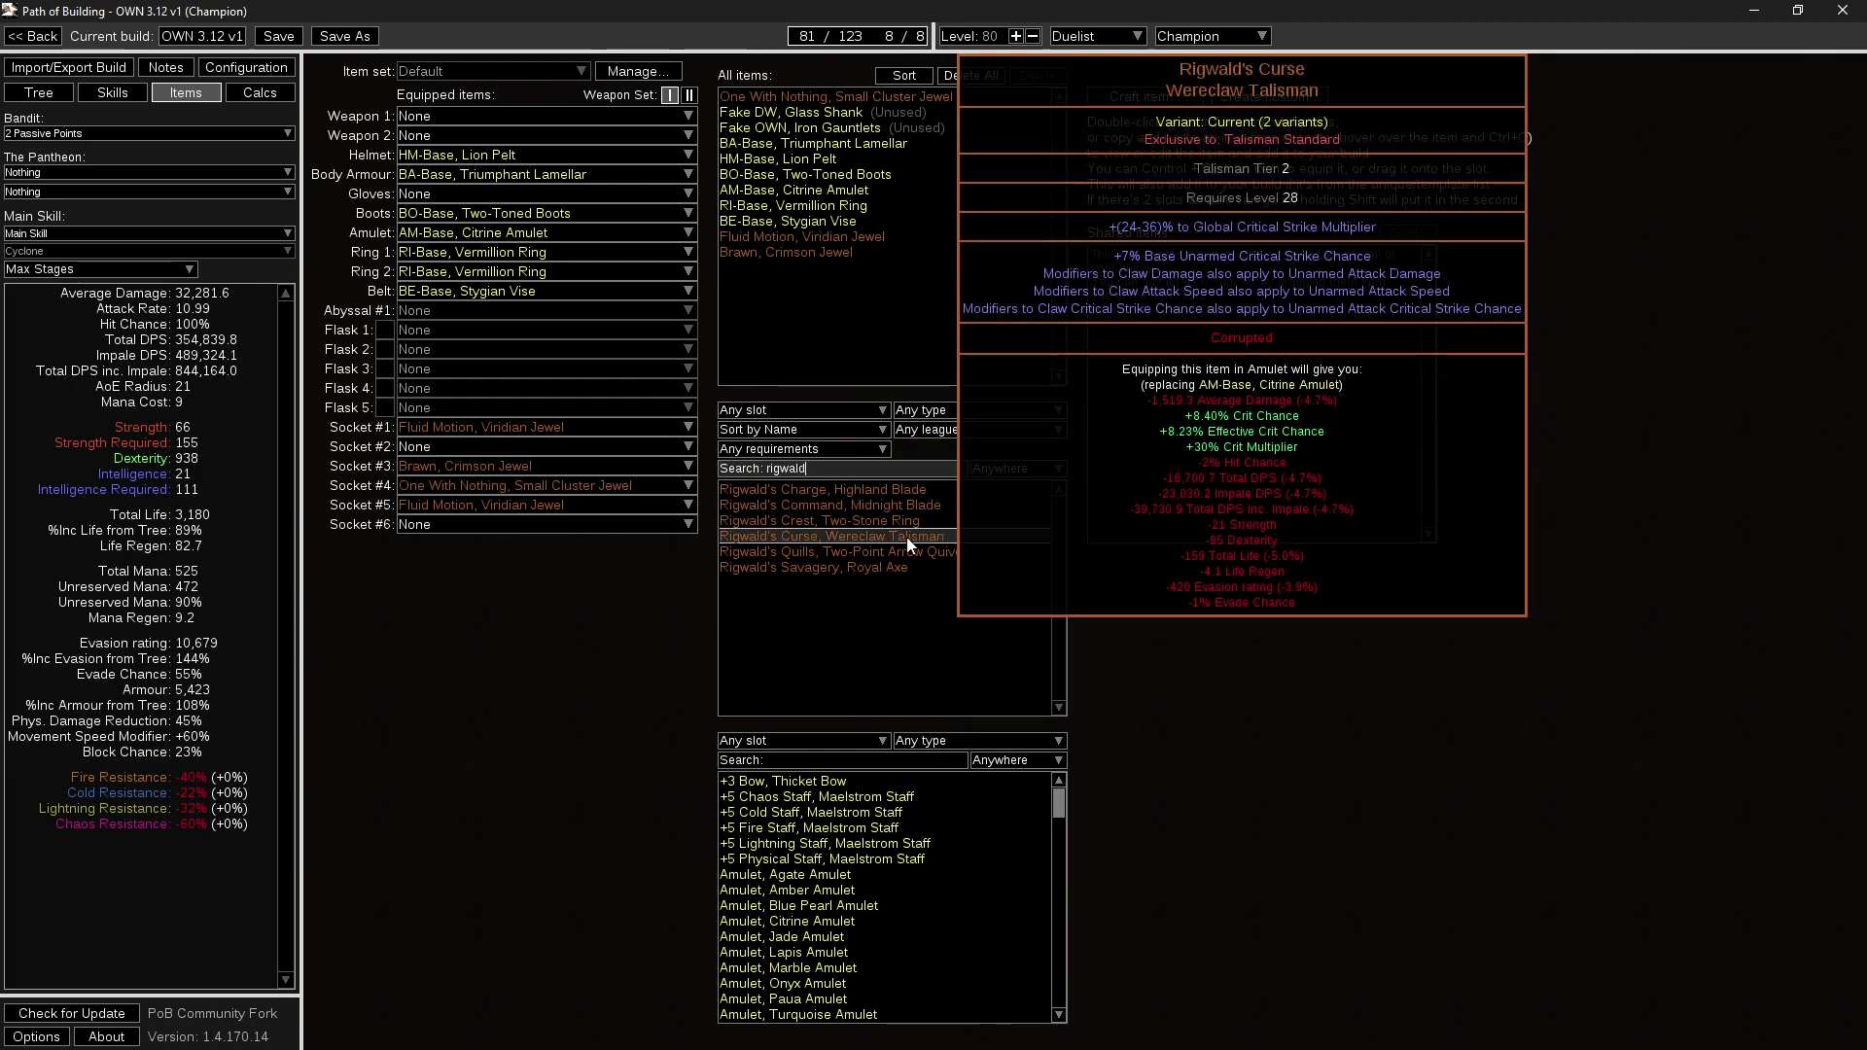
Add Rigwald's Curse, Wereclaw Talisman to the build and equip it in the amulet slot in place of AM-Base.
double_click(933, 535)
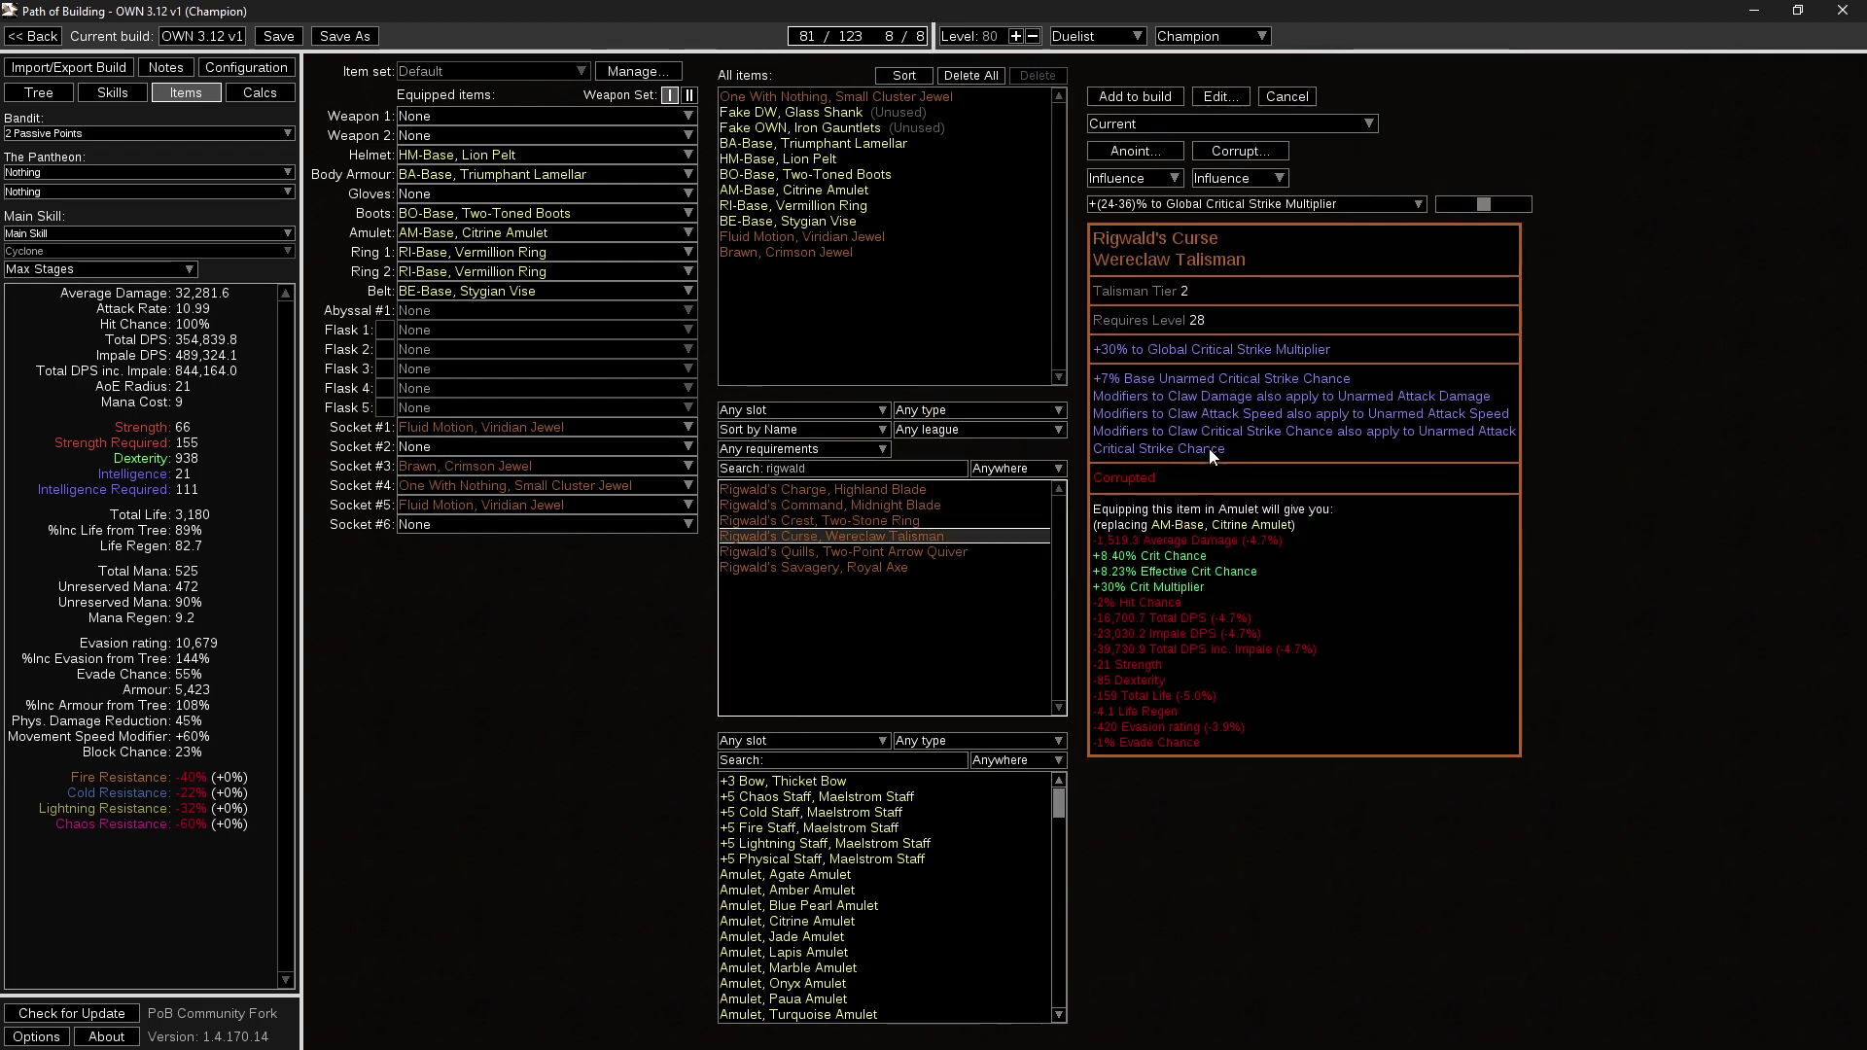
left_click(1147, 95)
left_click(904, 270)
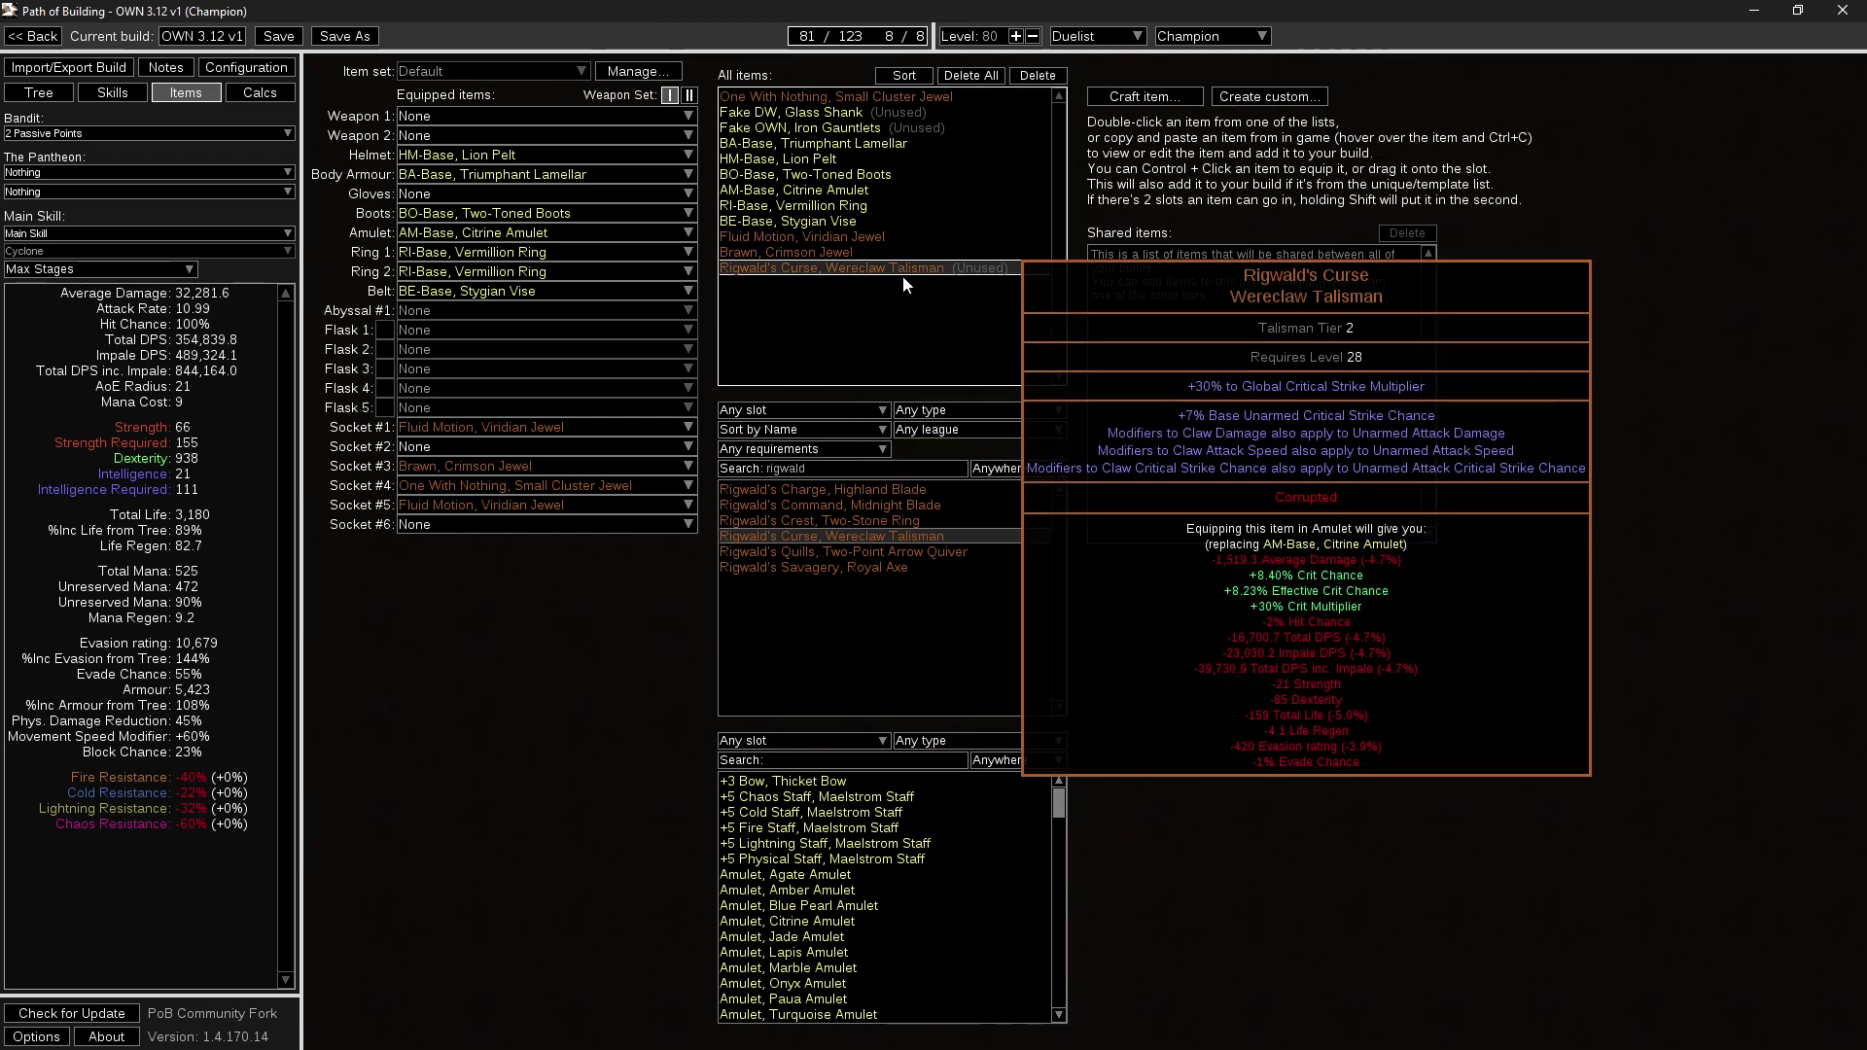
left_click(493, 239)
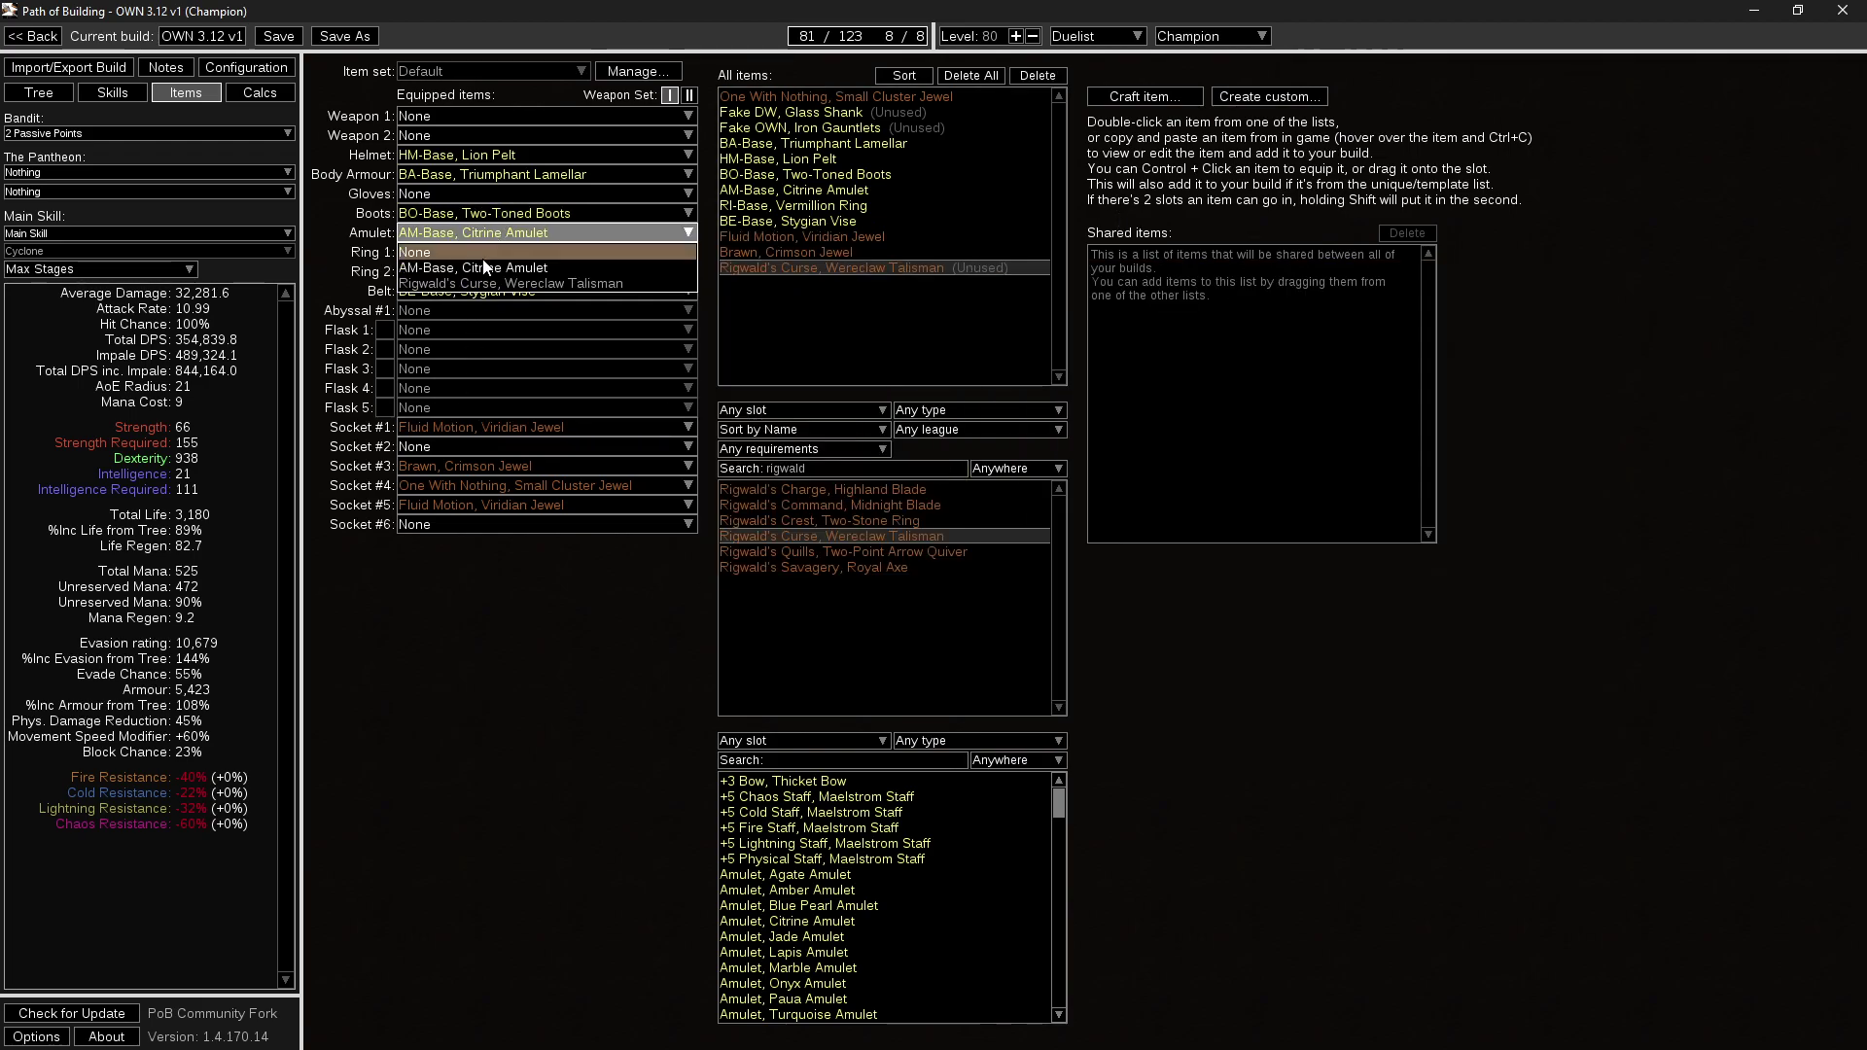
left_click(470, 280)
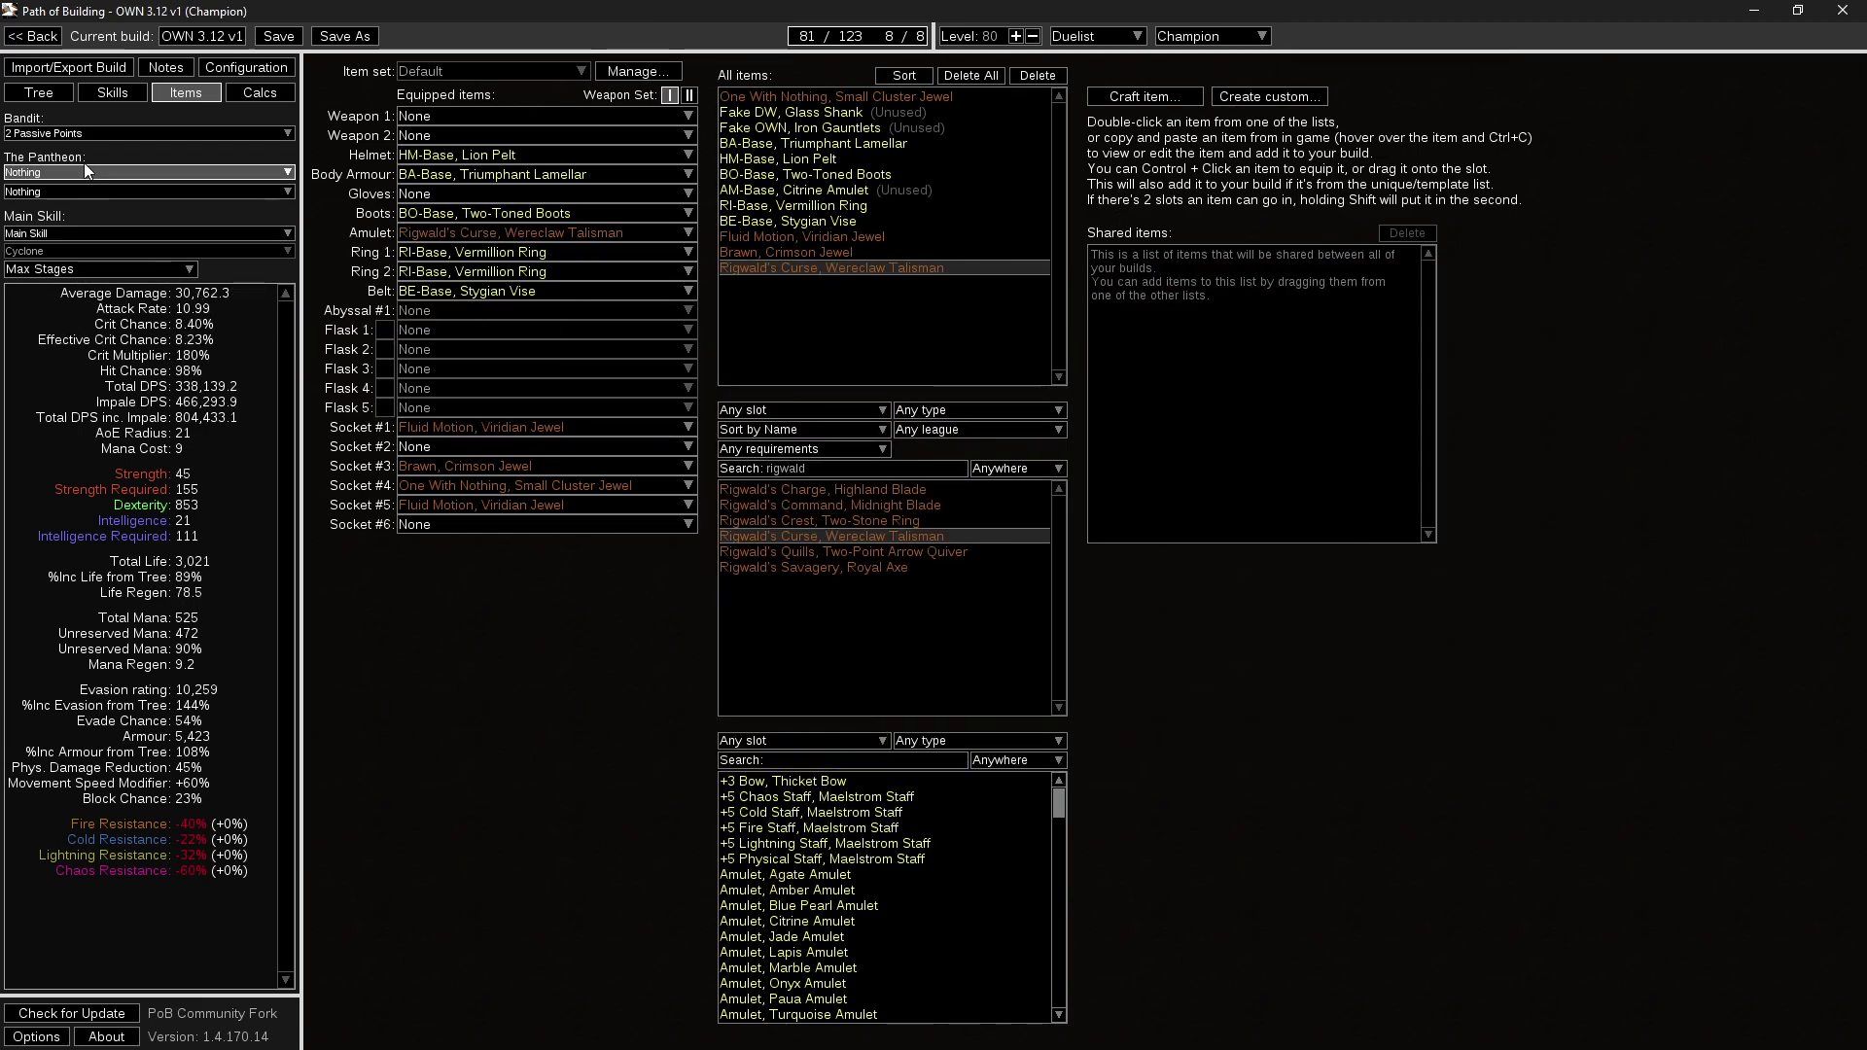
mouse_move(478, 234)
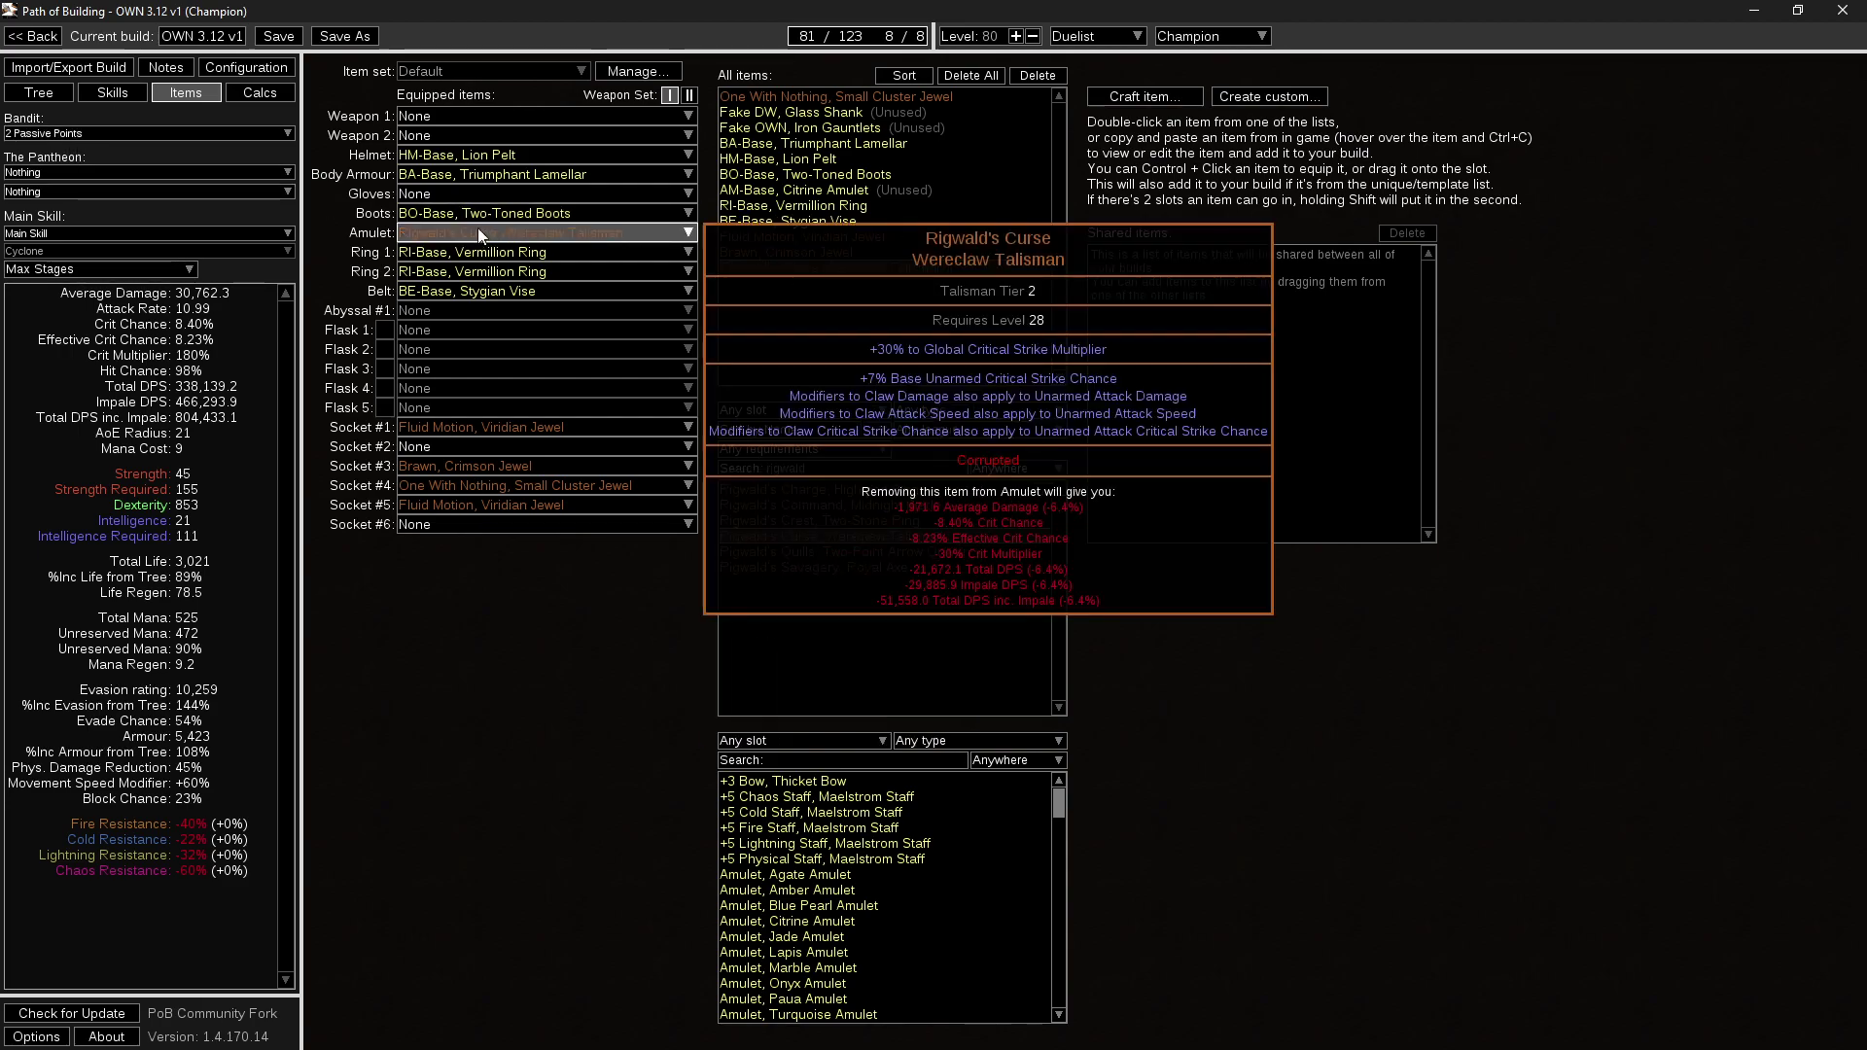
Try allocating Claws of the Pride through the Dexterity node and claw cluster, and unallocate the whole branch again.
left_click(52, 97)
left_click_drag(744, 364, 721, 358)
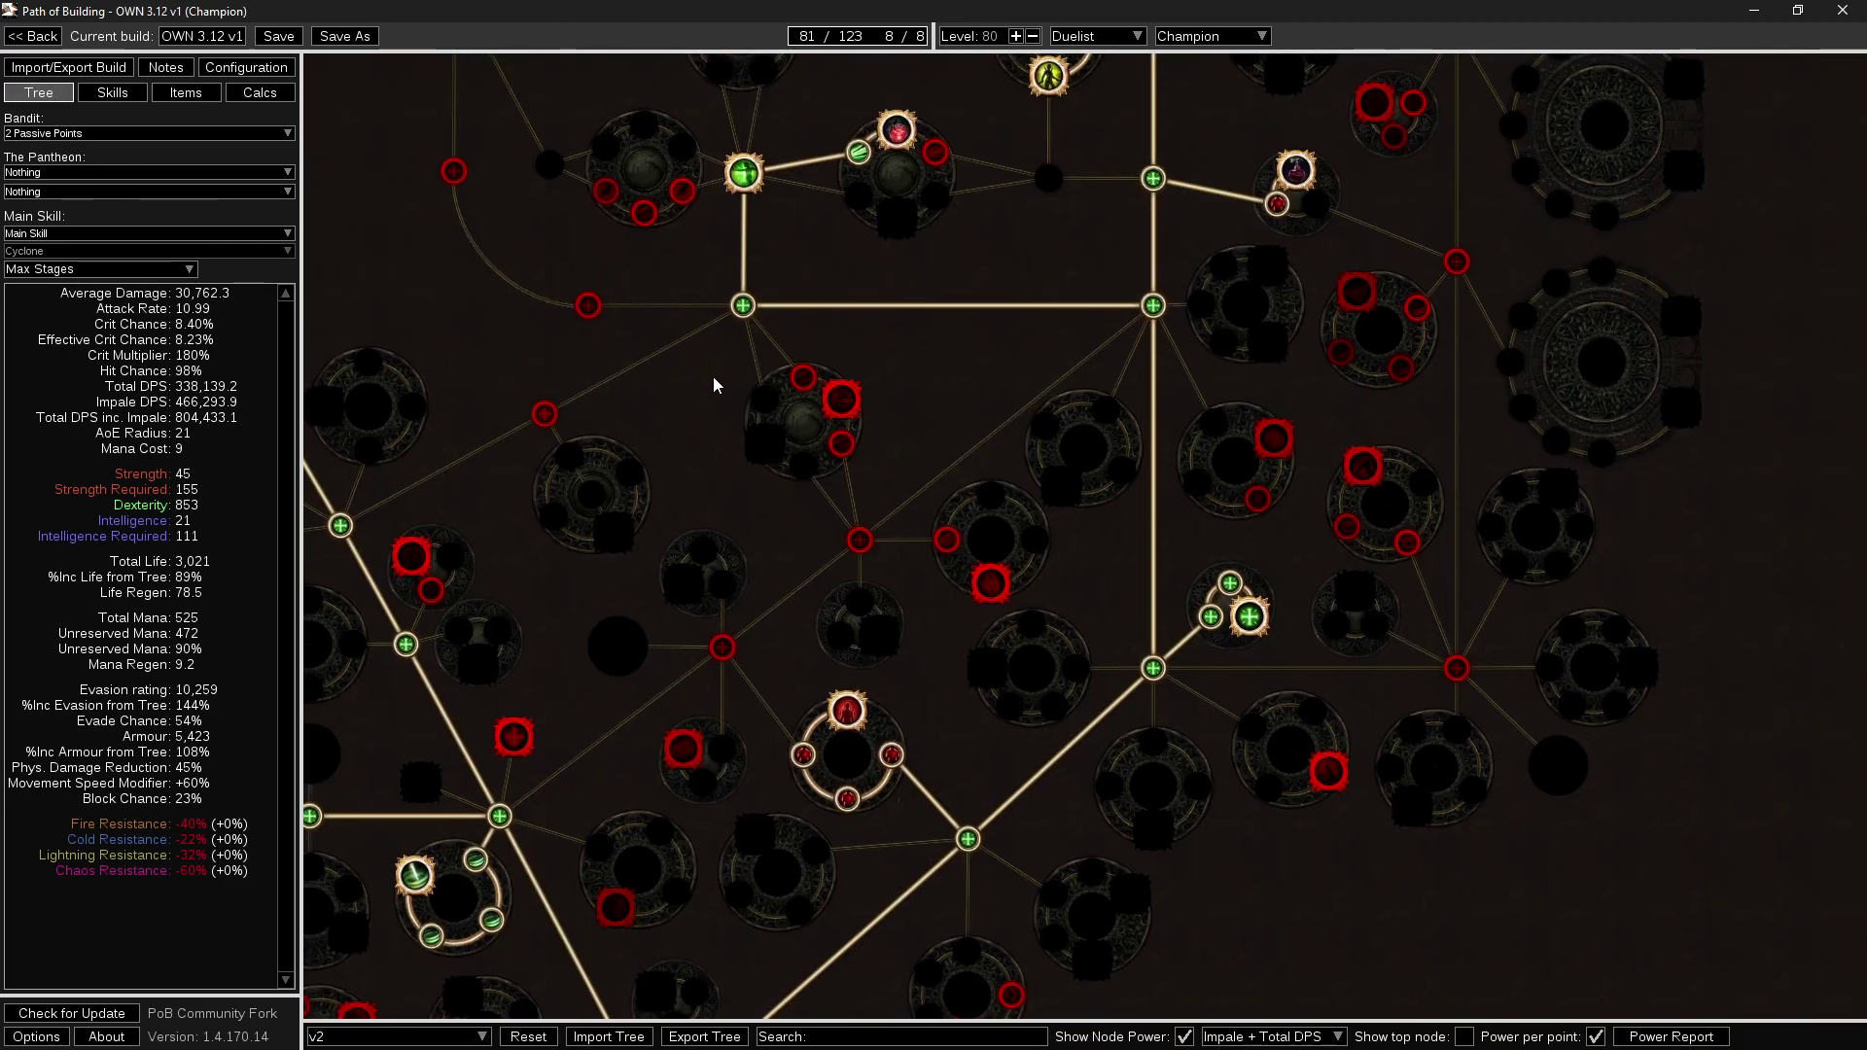
scroll(883, 535, "up", 2)
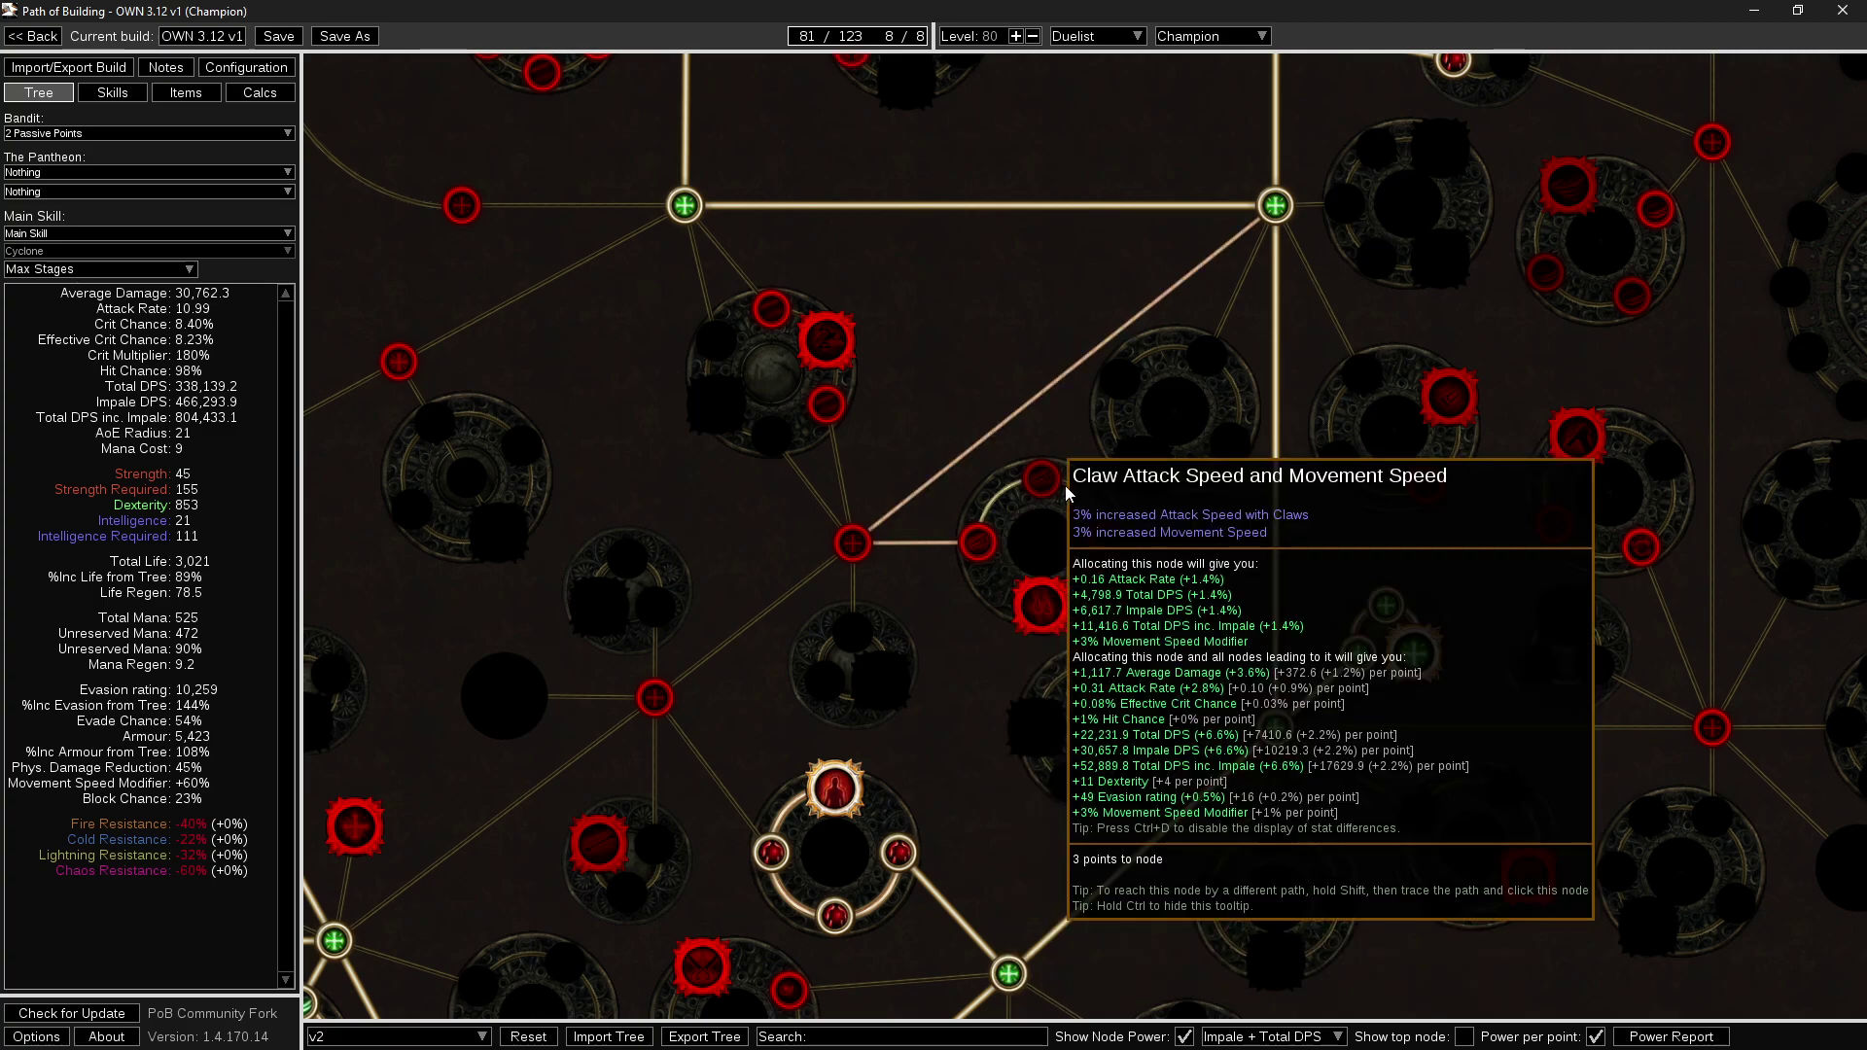
left_click(1042, 606)
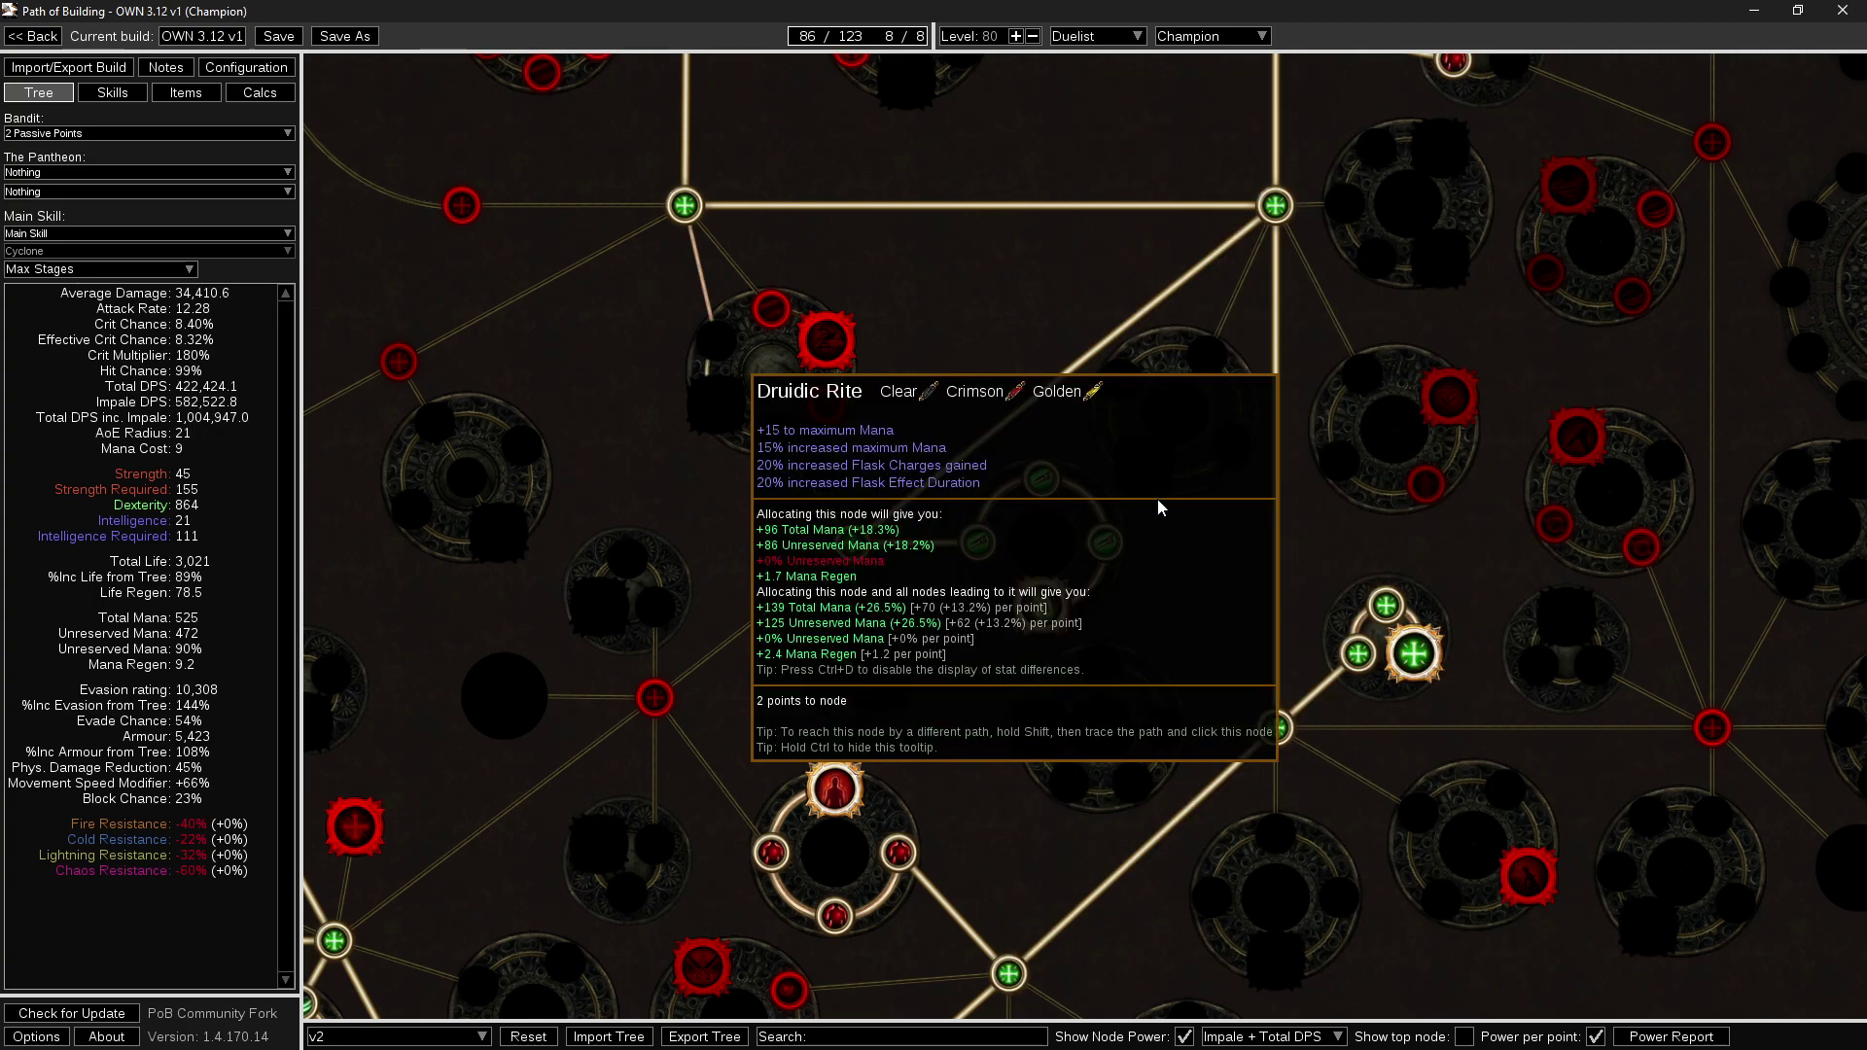
left_click_drag(1008, 453, 963, 463)
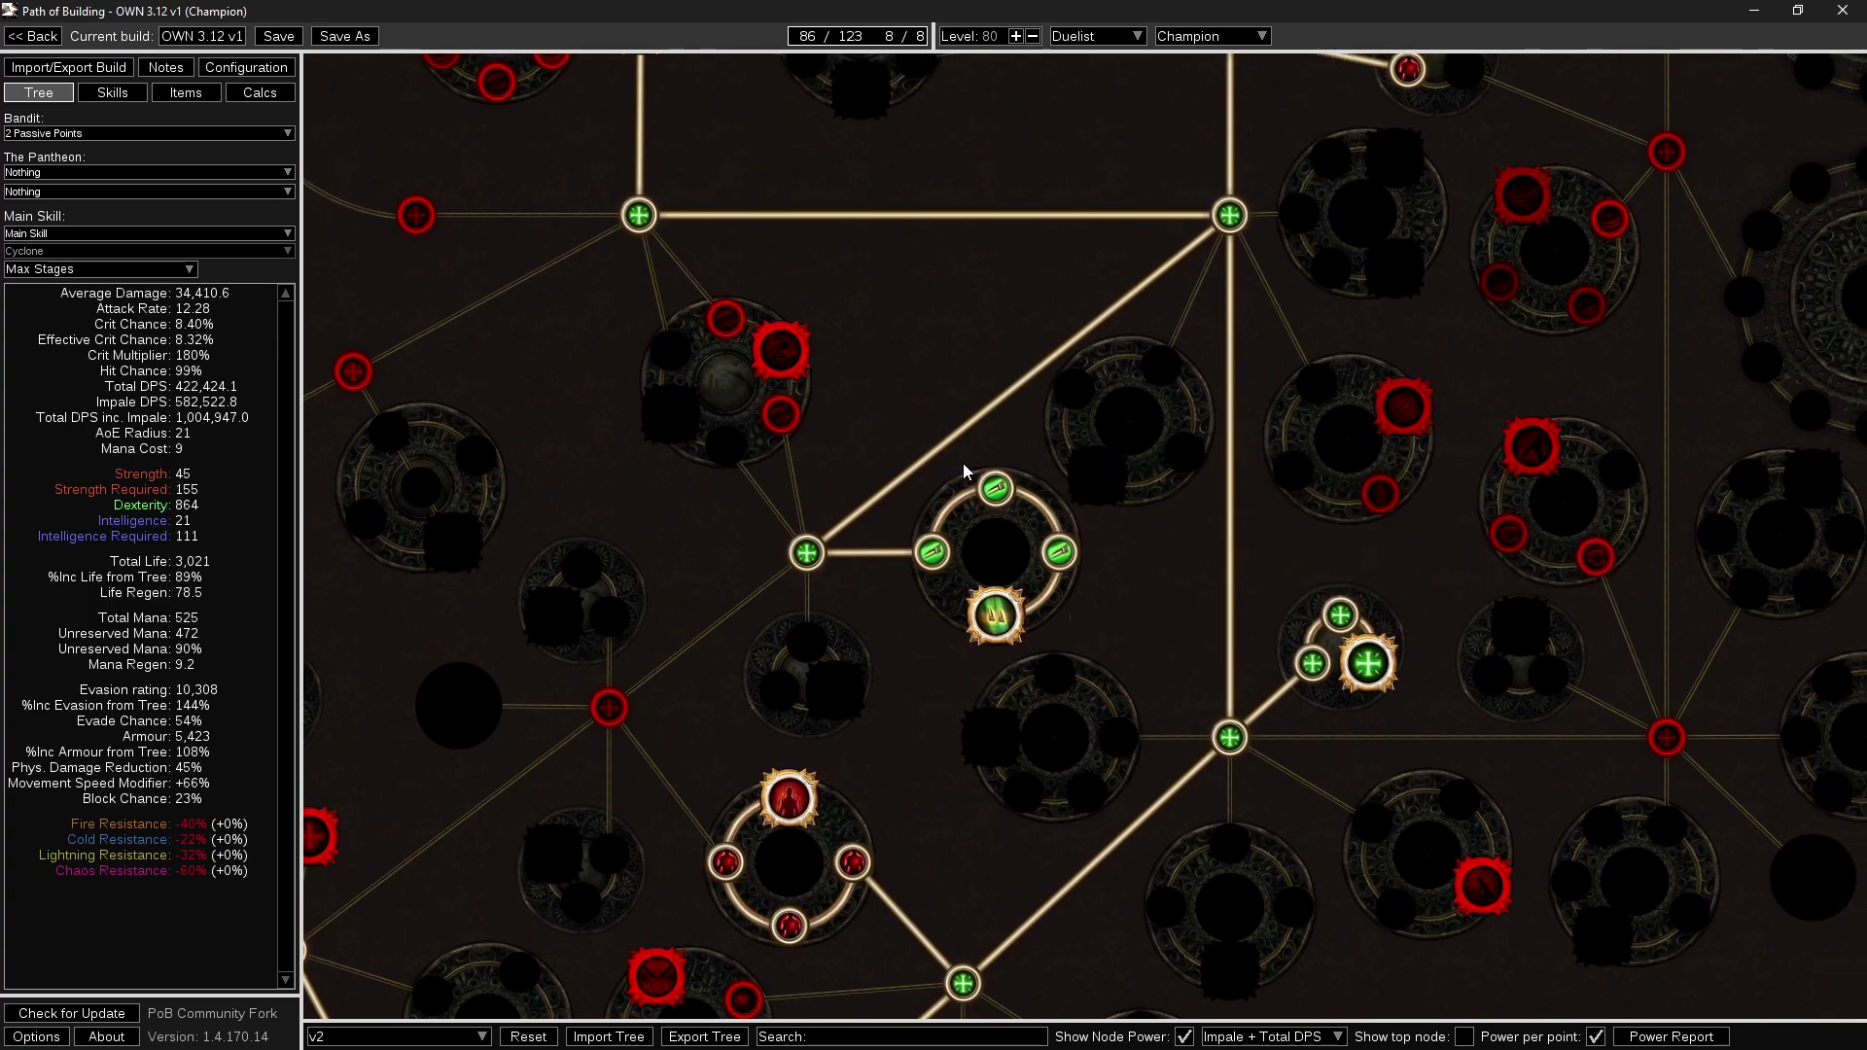
left_click(931, 561)
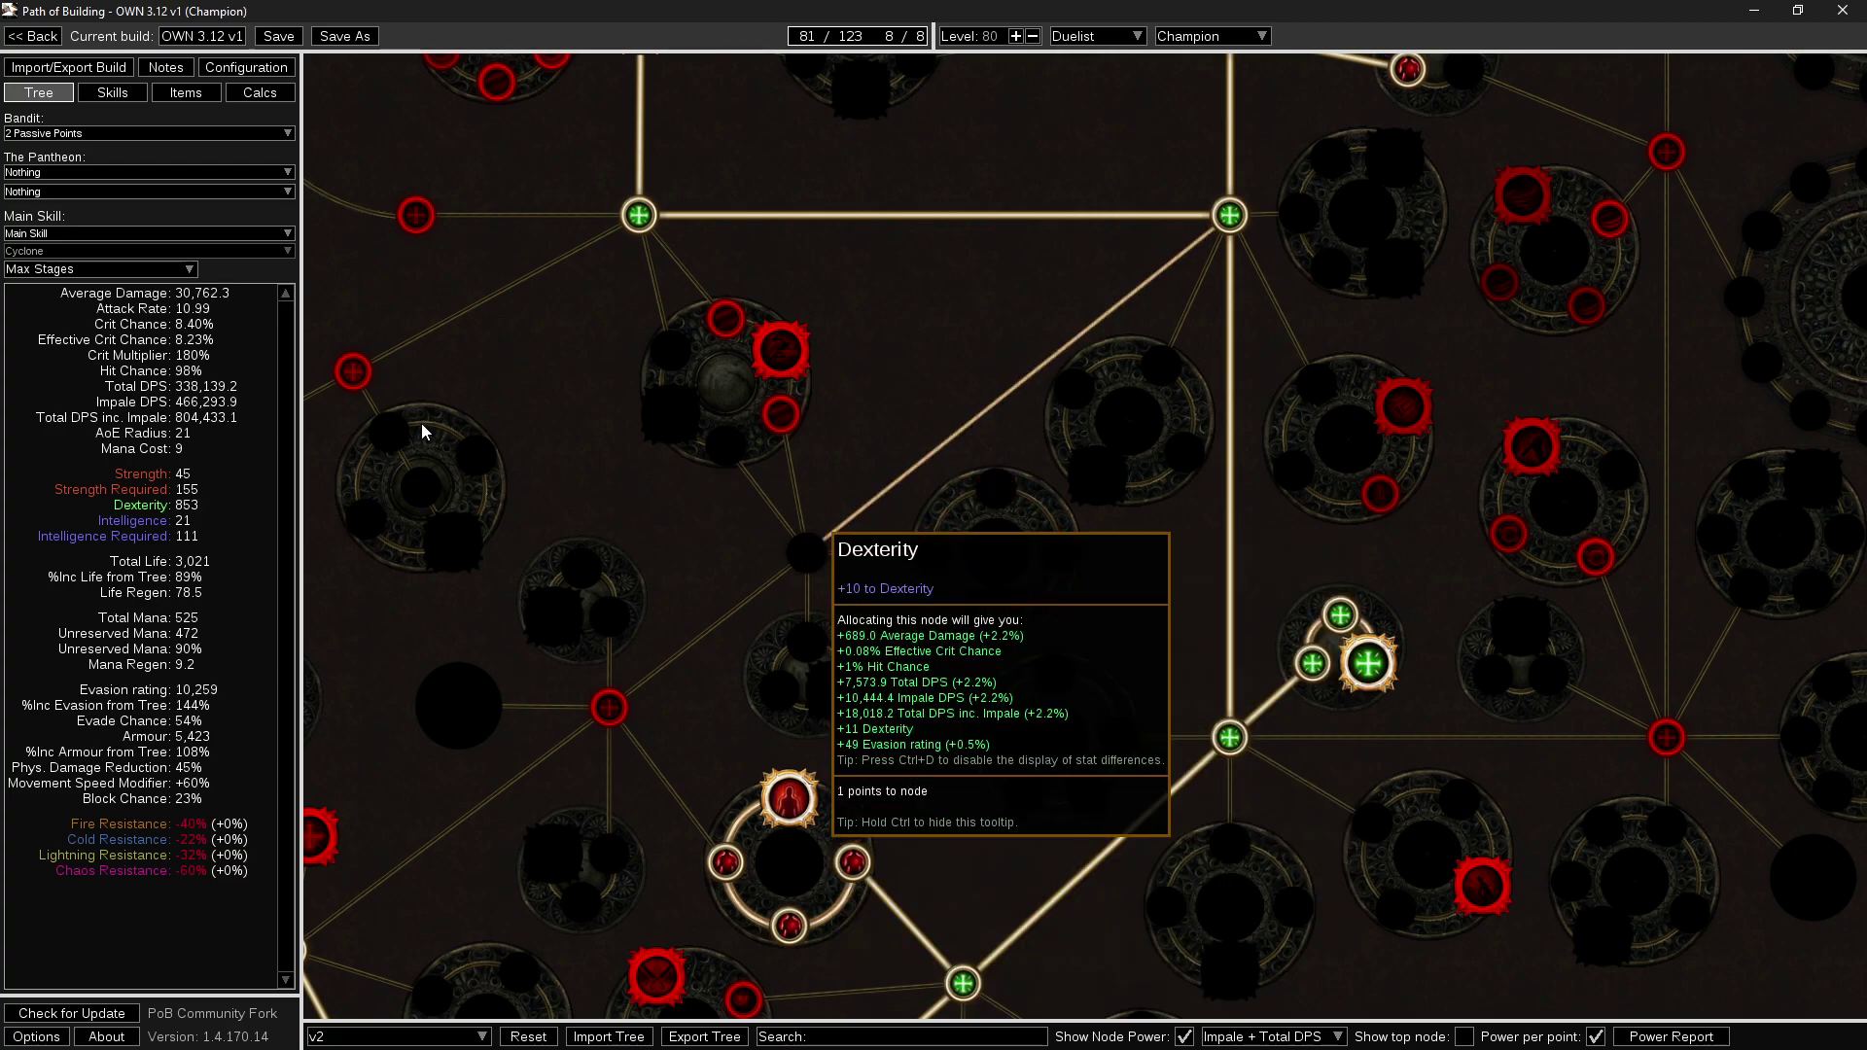
Clear the unique item search and equip AM-Base, Citrine Amulet in the amulet slot in place of Rigwald's Curse.
left_click(185, 93)
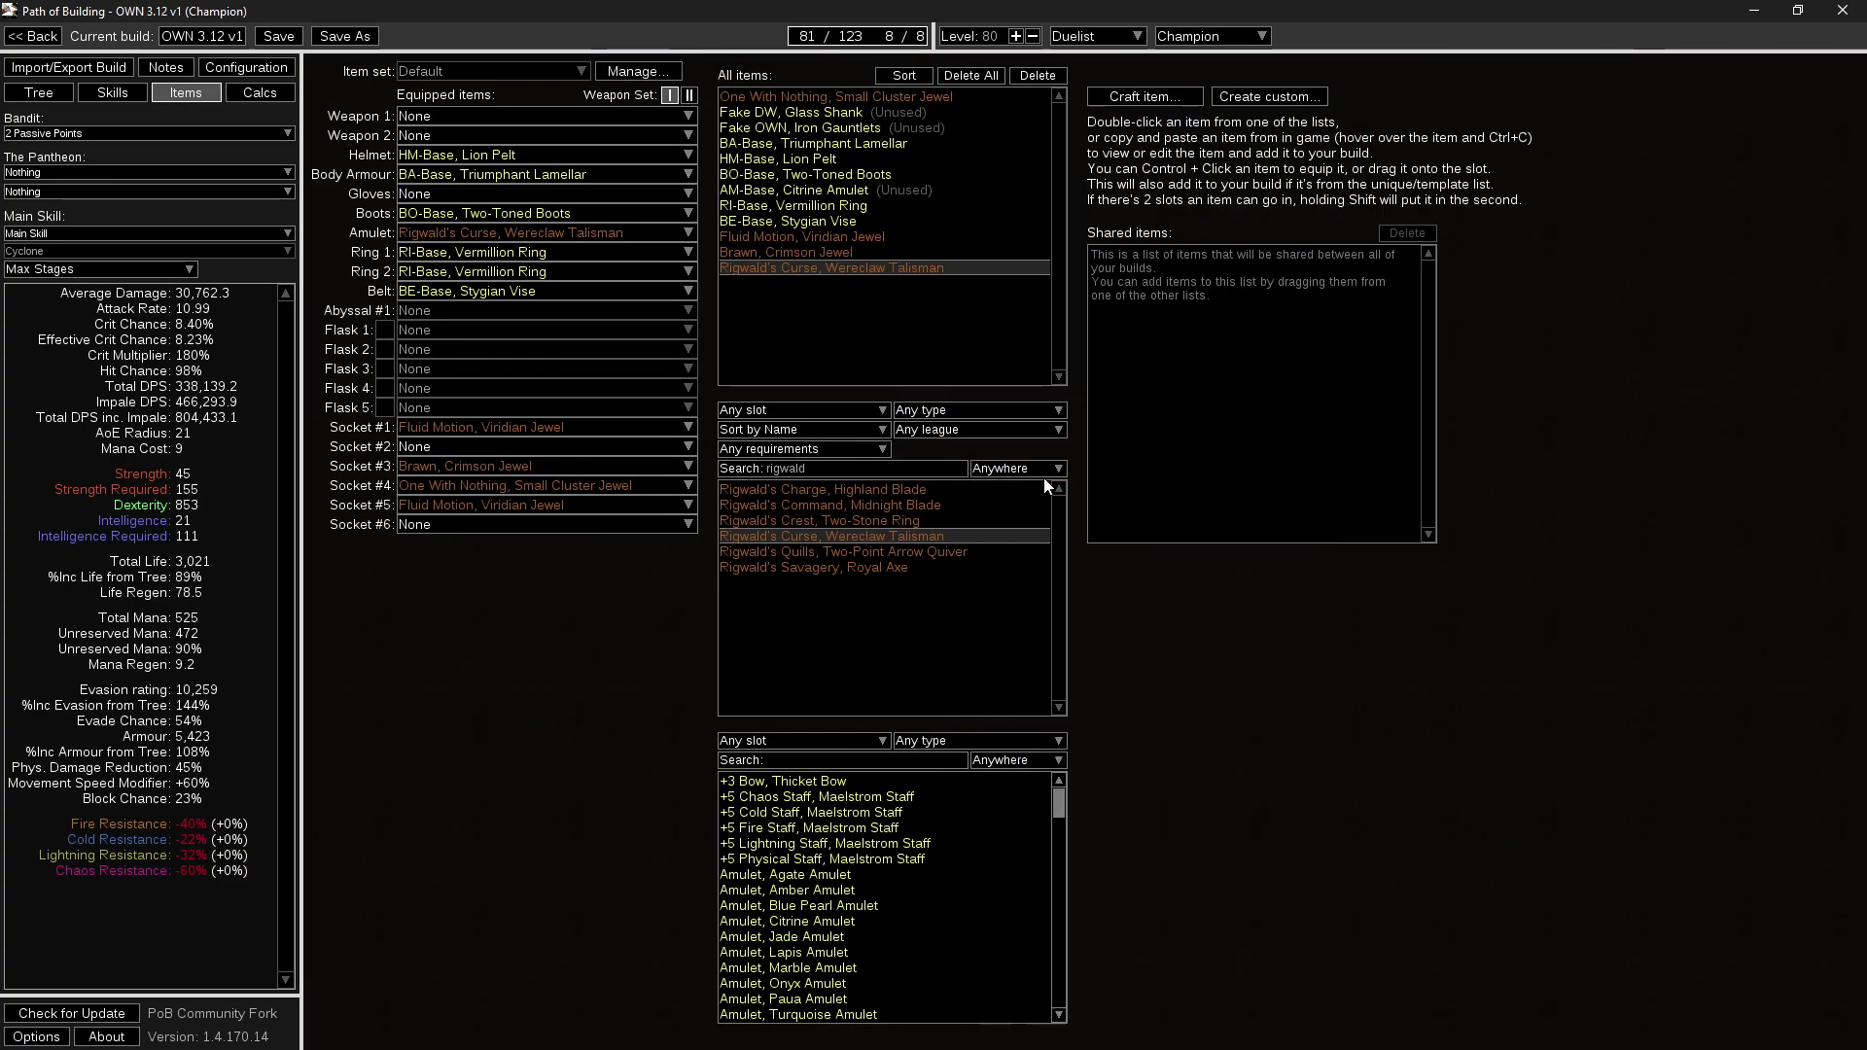
left_click_drag(922, 468, 687, 459)
key("BackSpace")
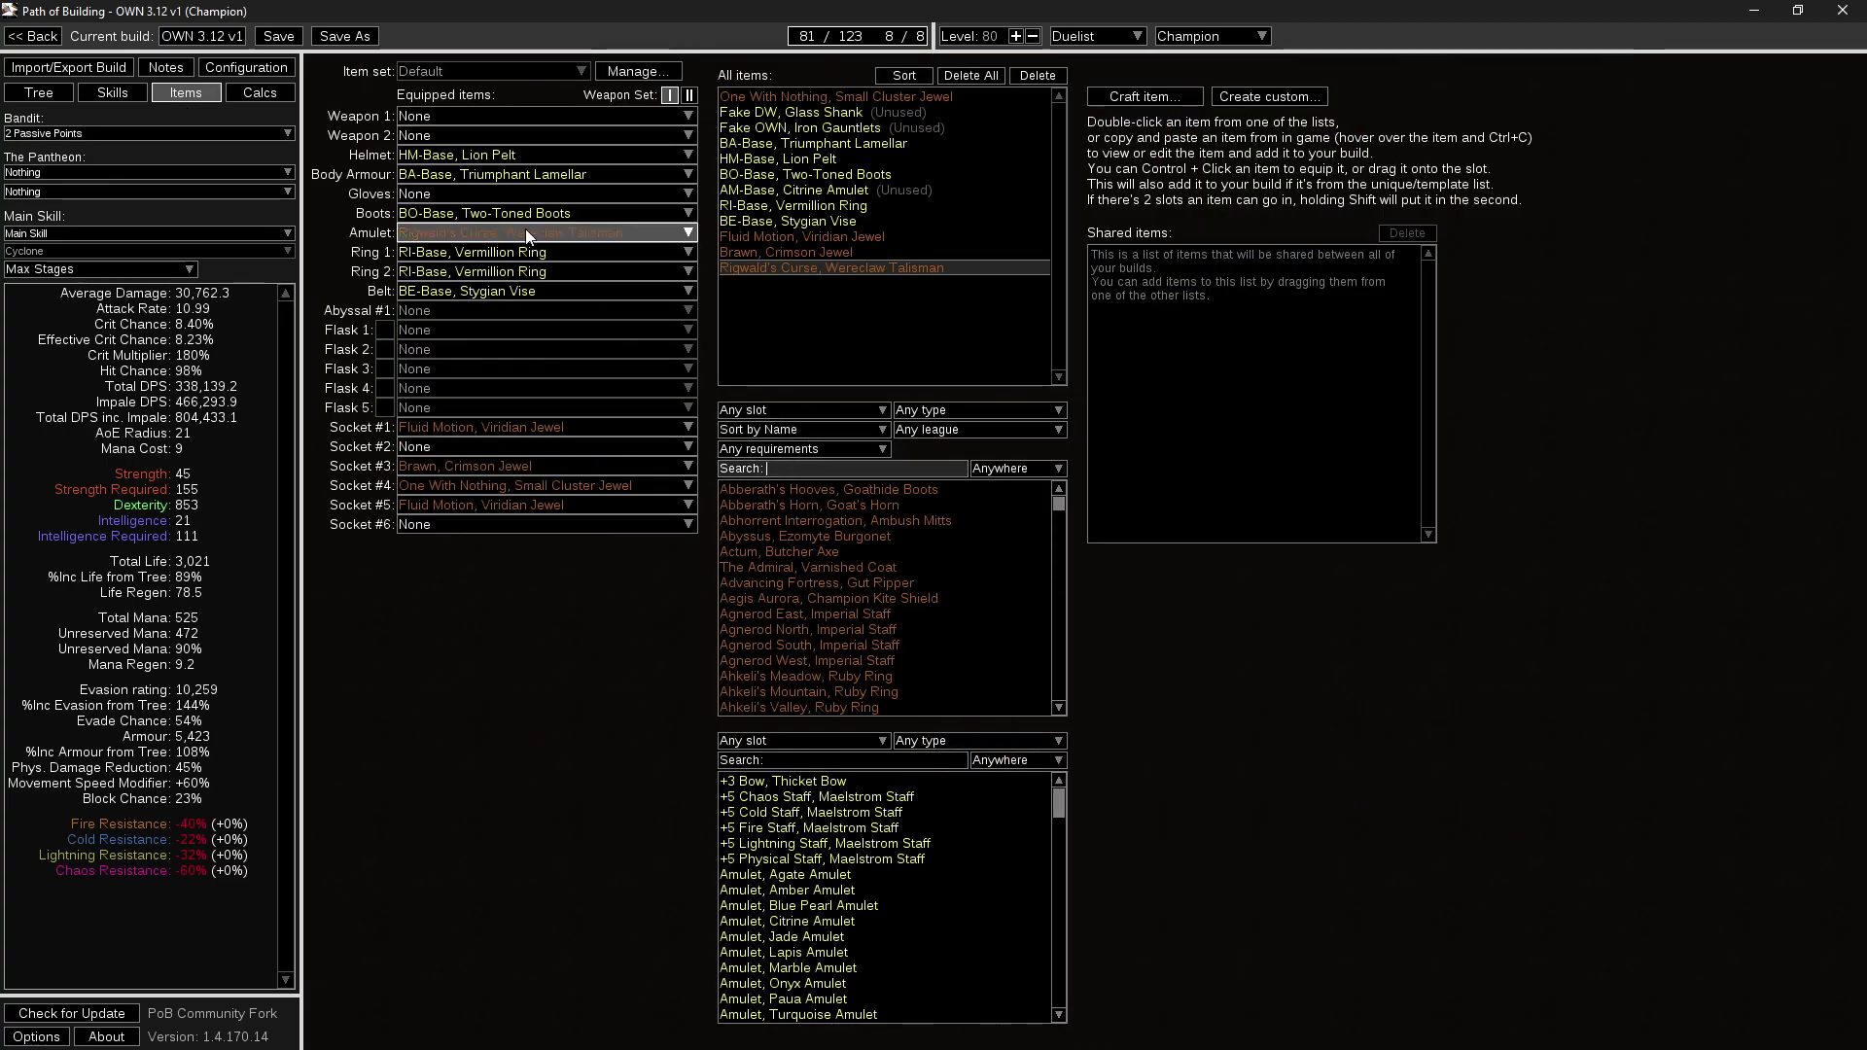
left_click(525, 232)
left_click(534, 255)
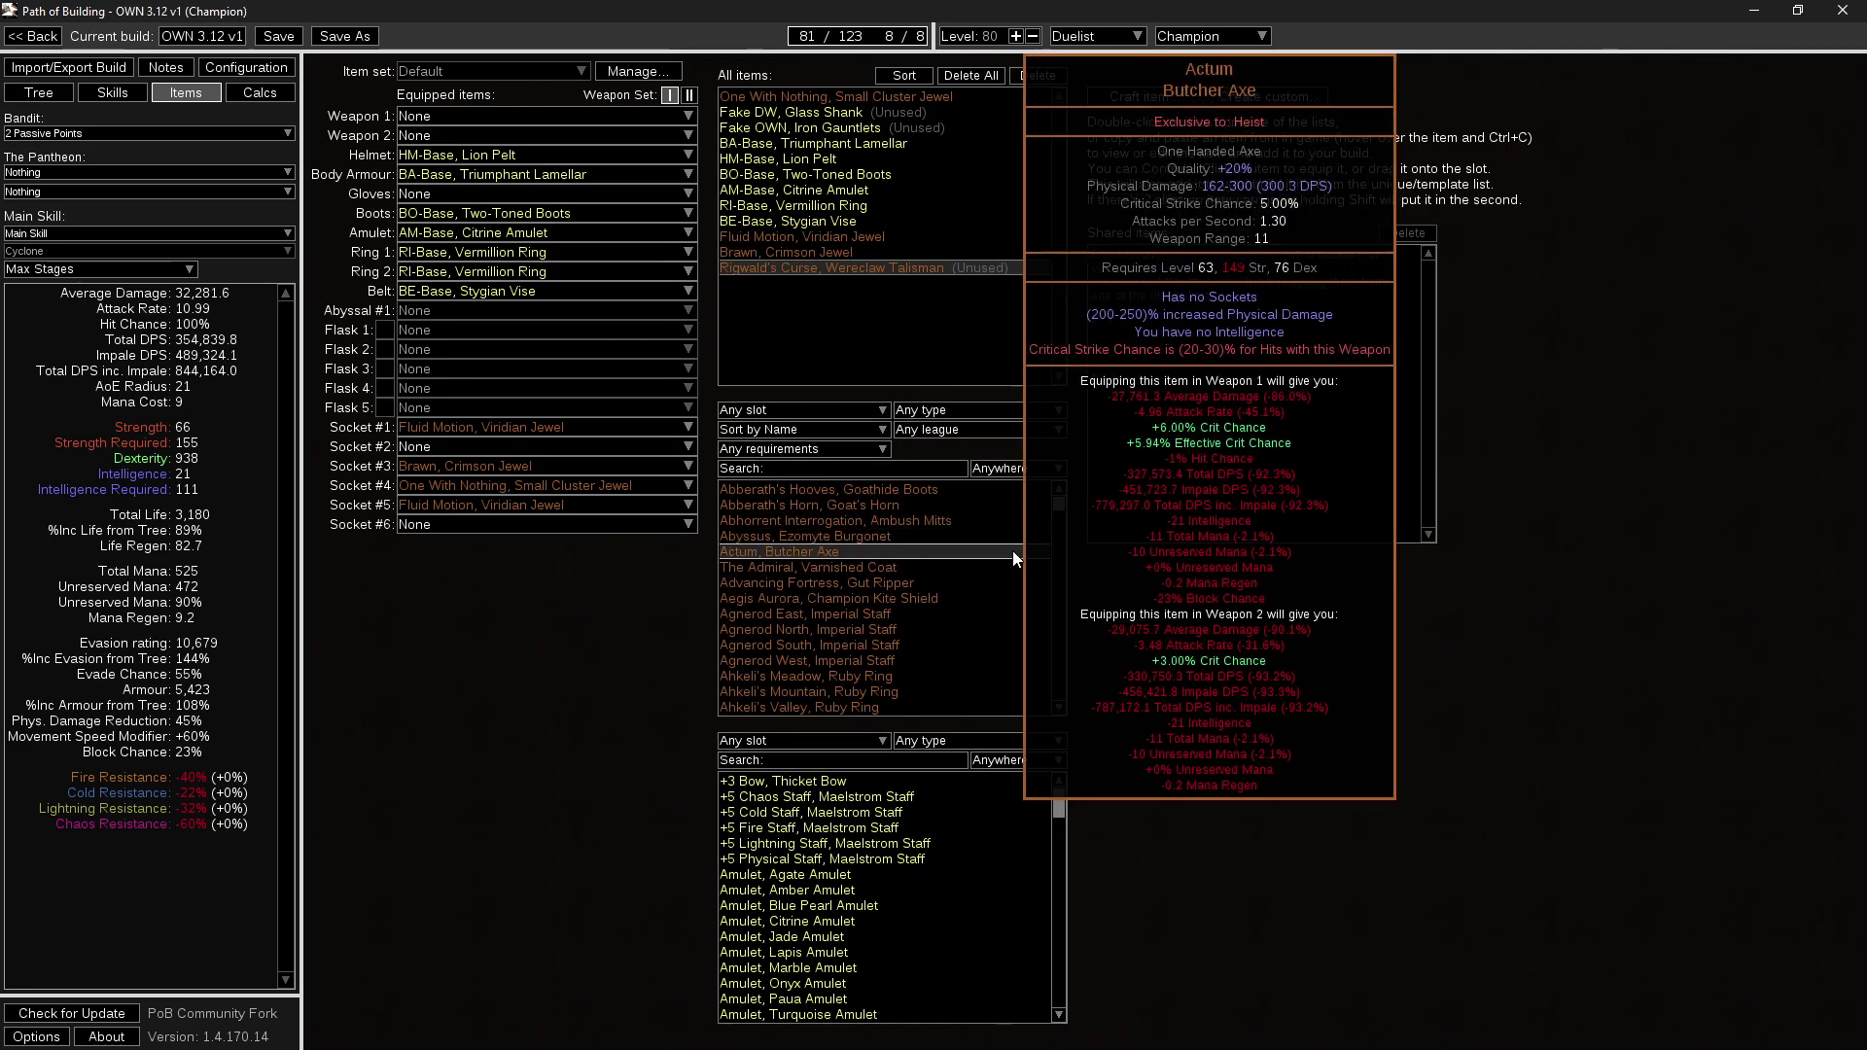
Filter the unique items to the Amulet slot with any requirements and sort them by Impale + Total DPS.
left_click(858, 410)
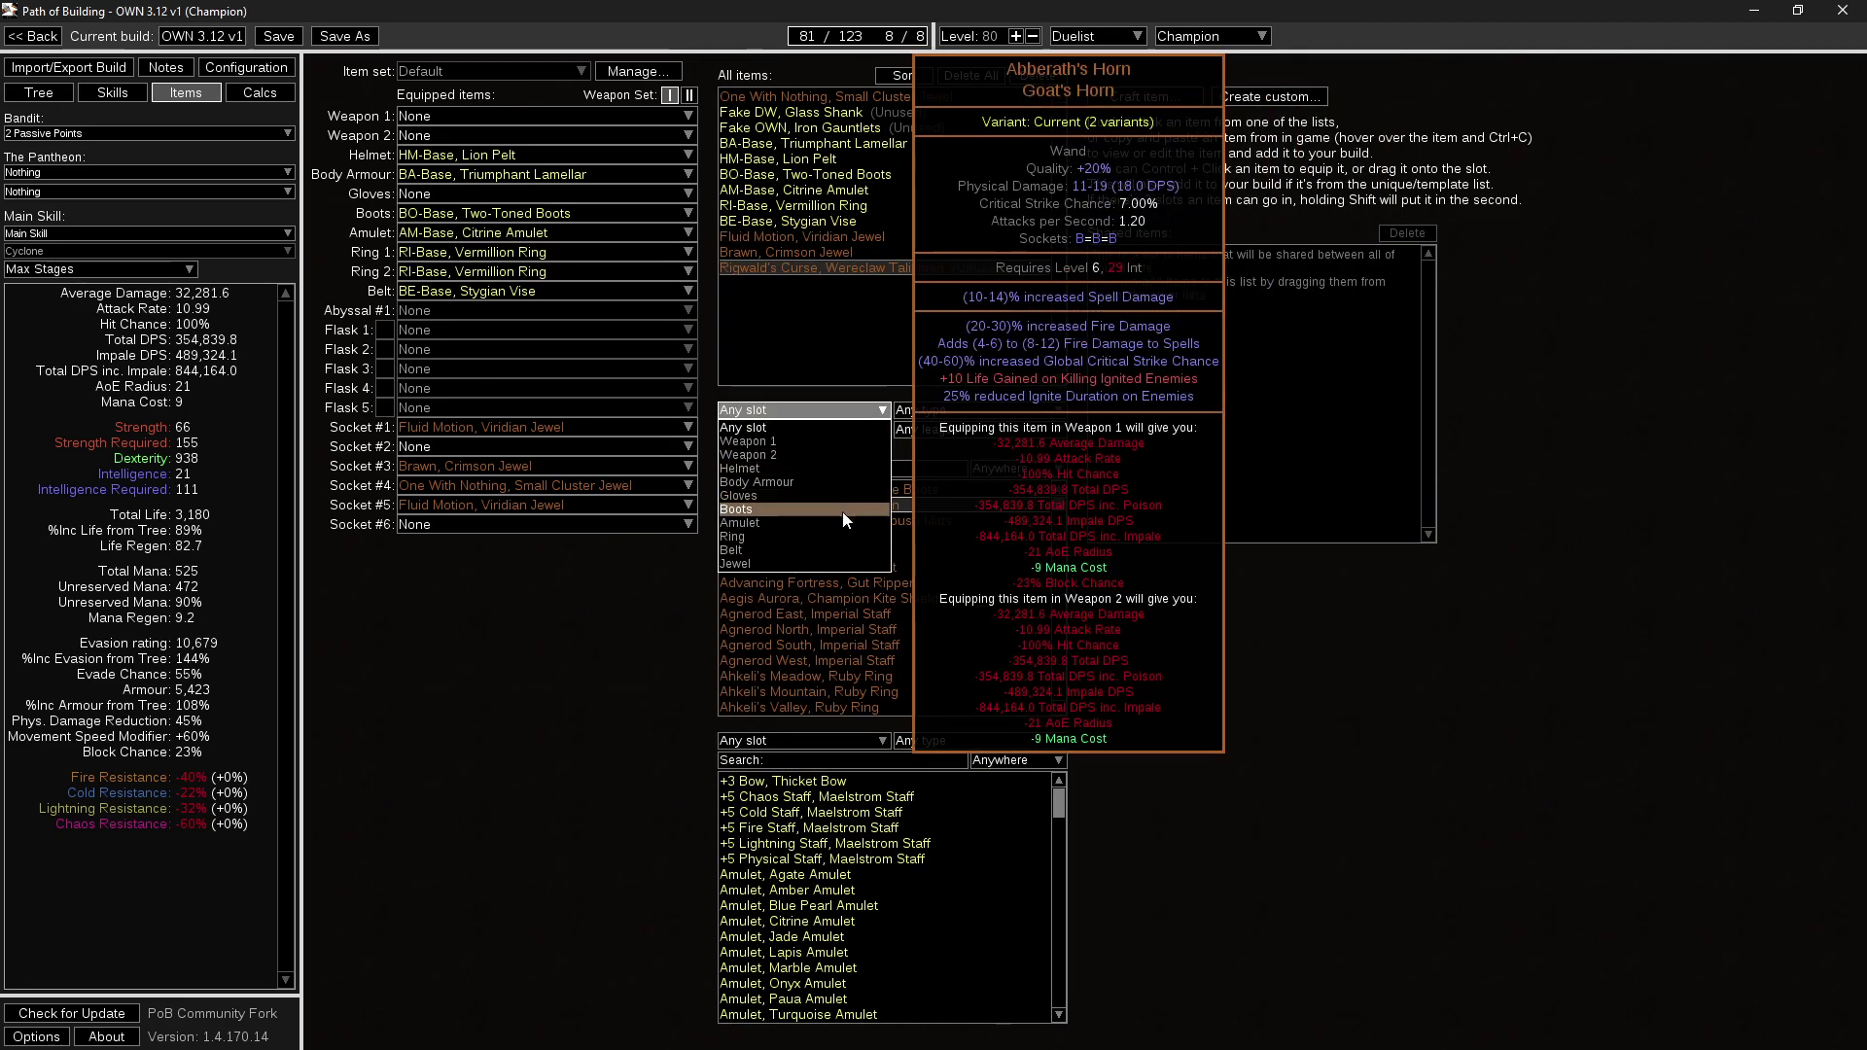
left_click(842, 523)
left_click(855, 449)
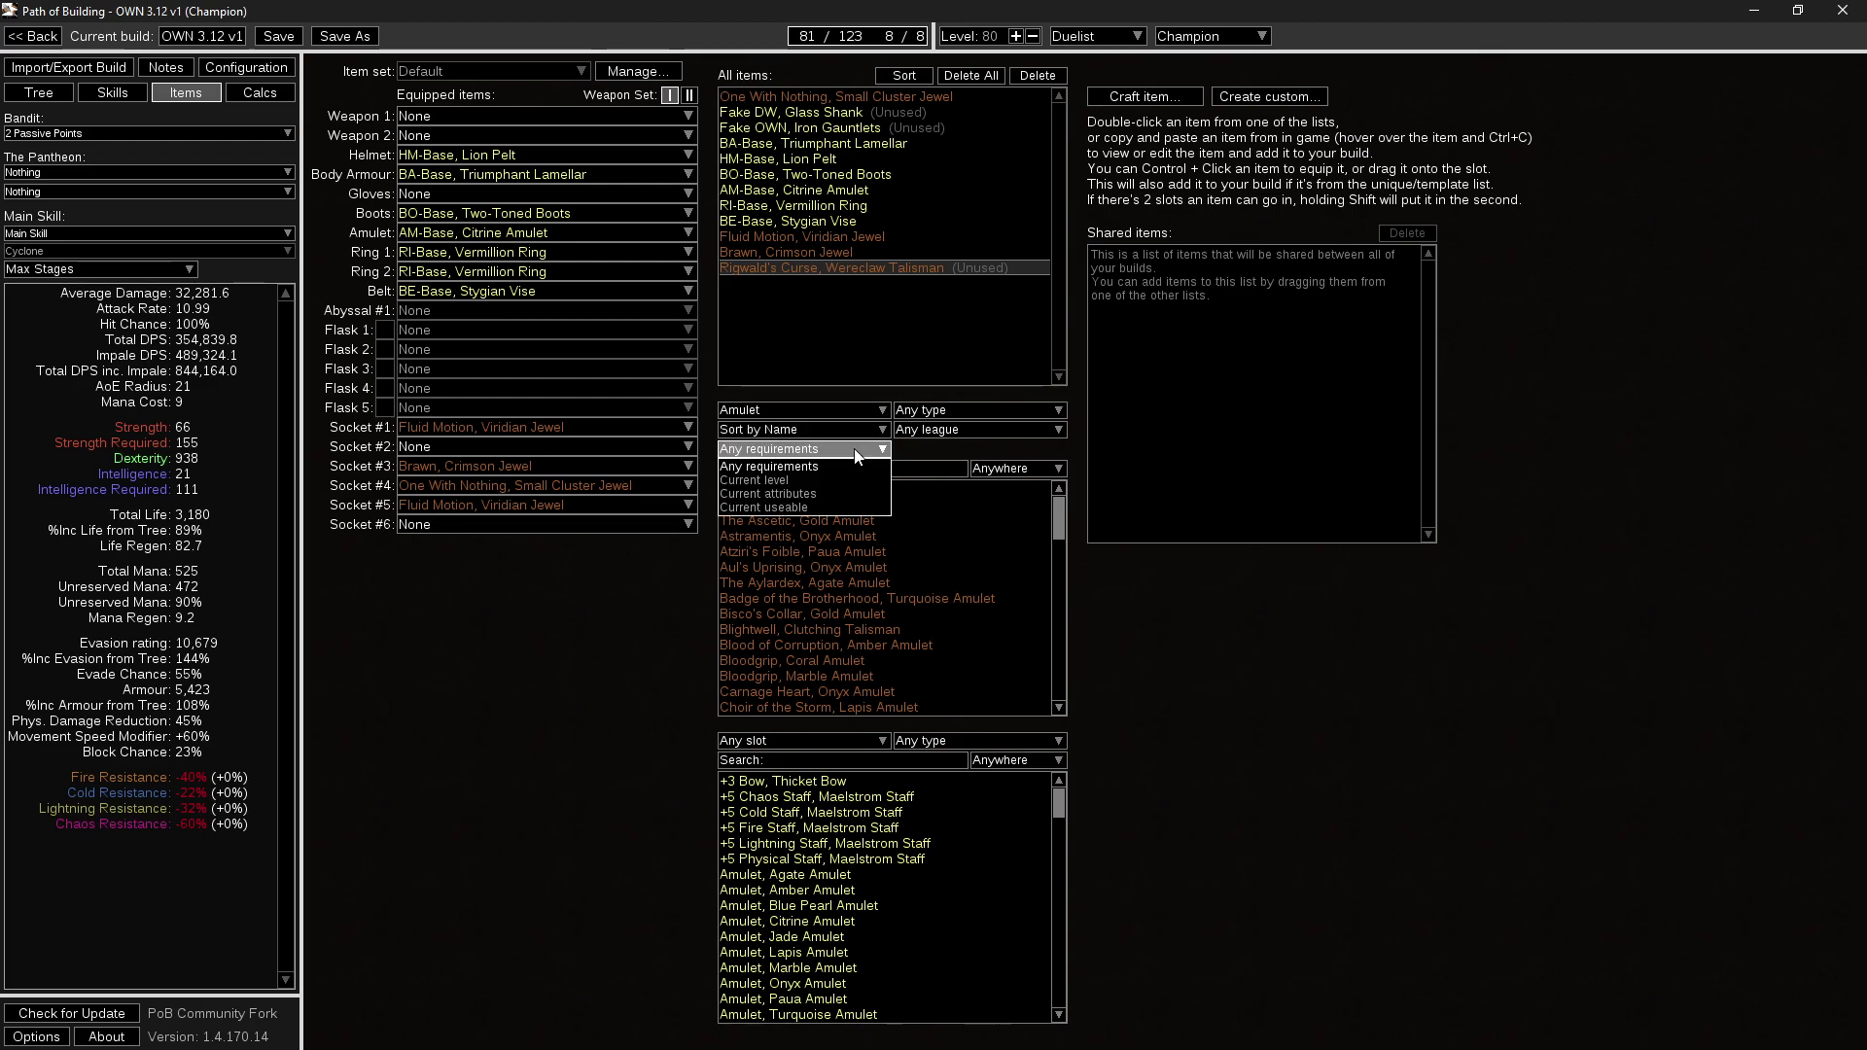
left_click(856, 467)
left_click(836, 430)
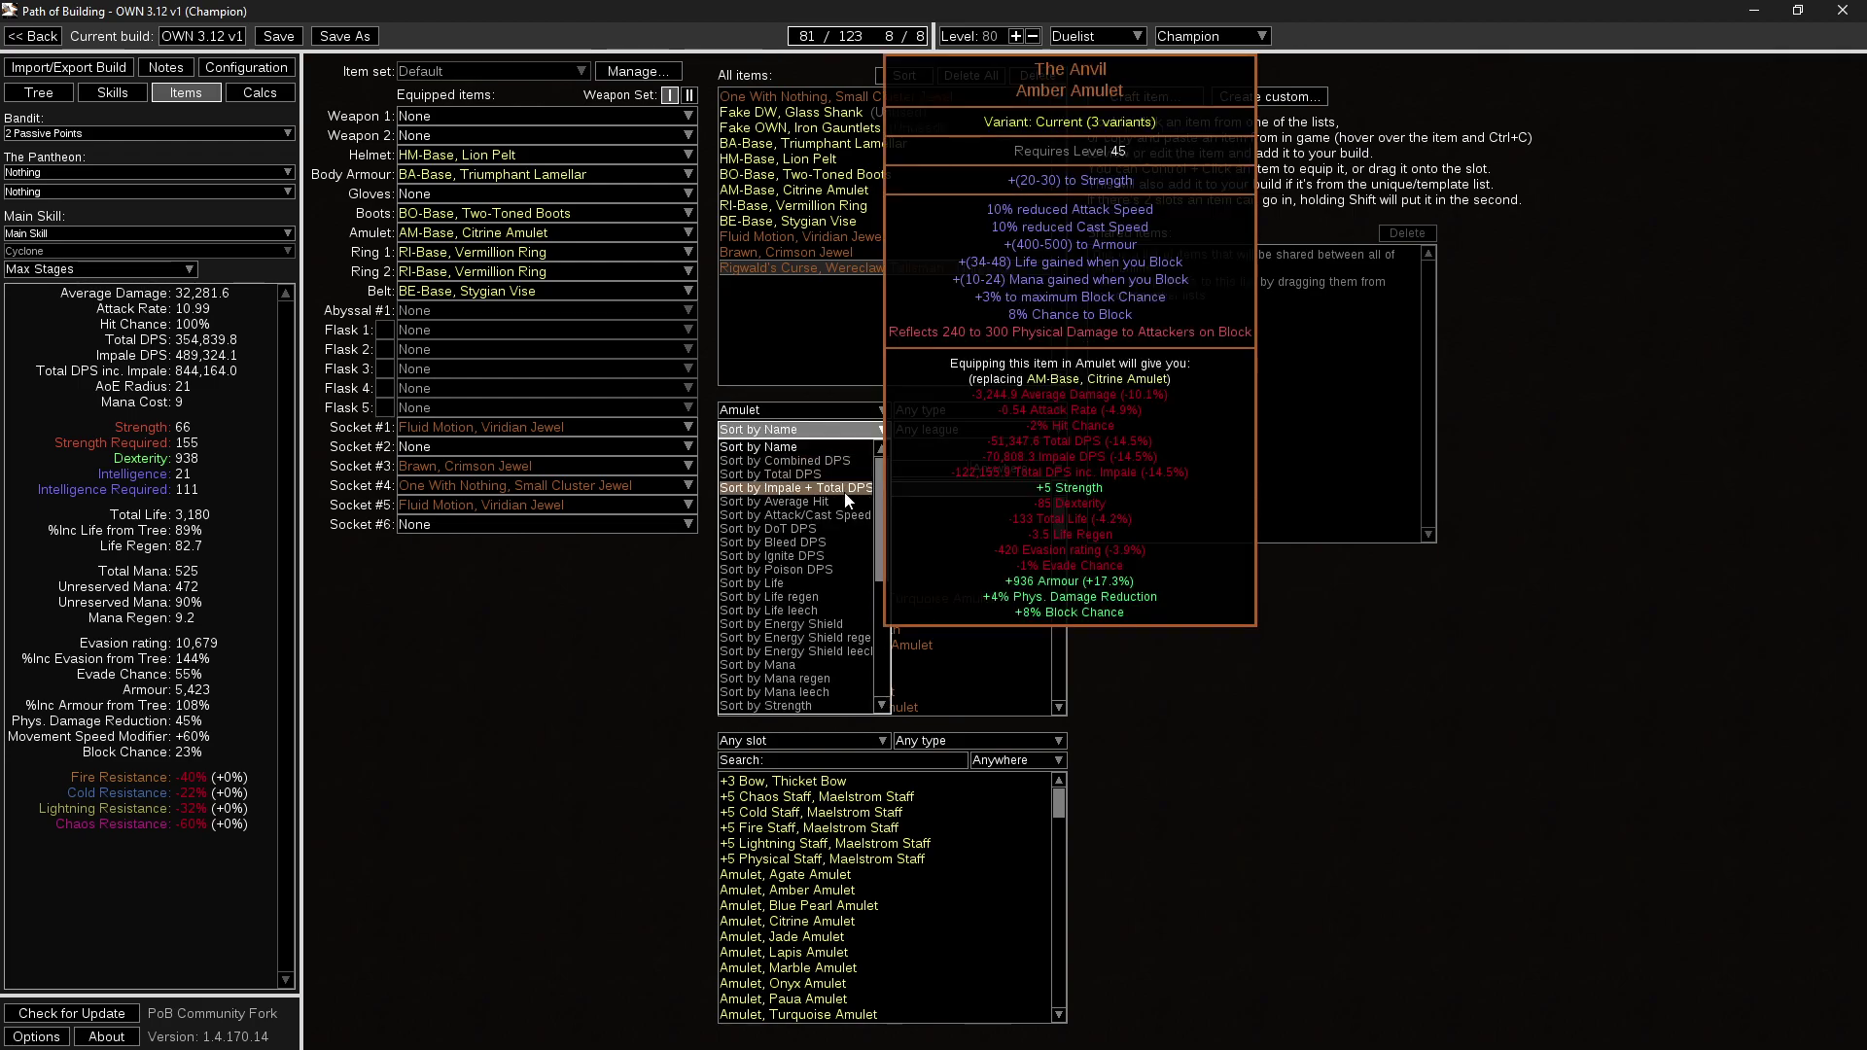
left_click(844, 492)
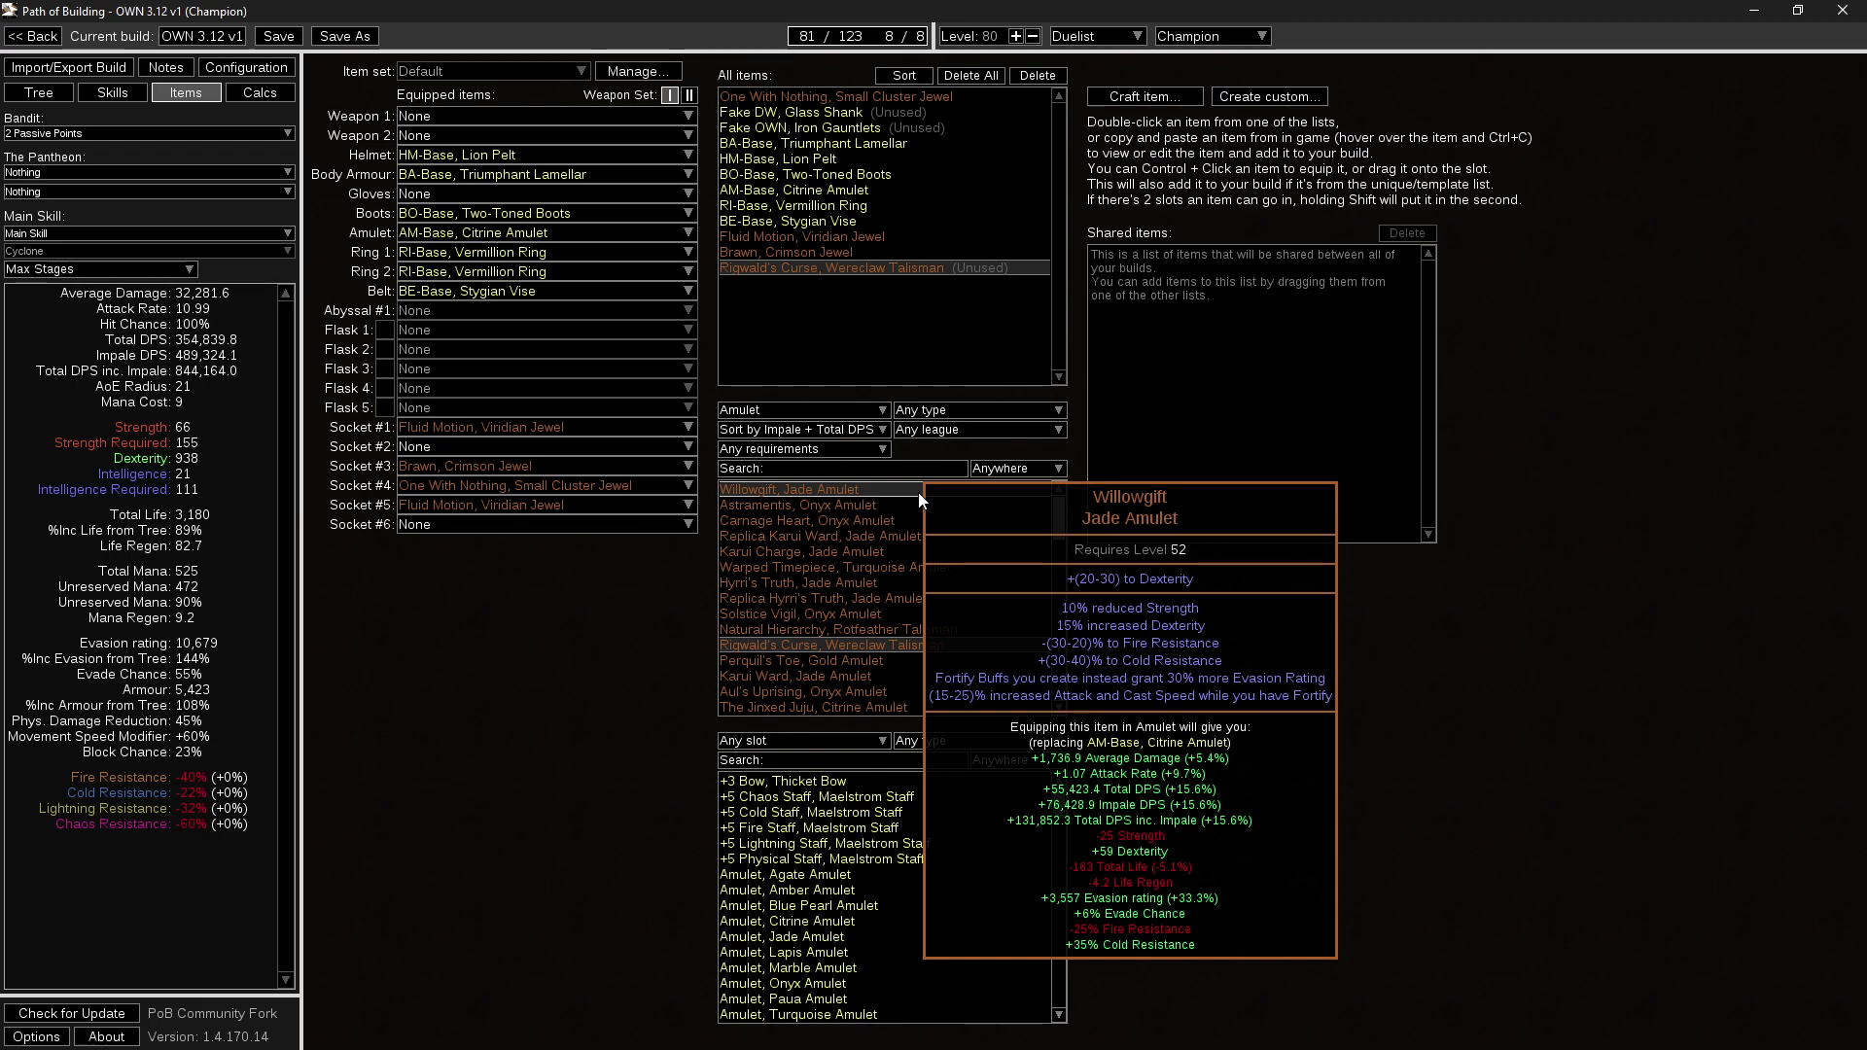
Add Willowgift, Jade Amulet to the build and equip it in the amulet slot in place of AM-Base.
mouse_move(912, 505)
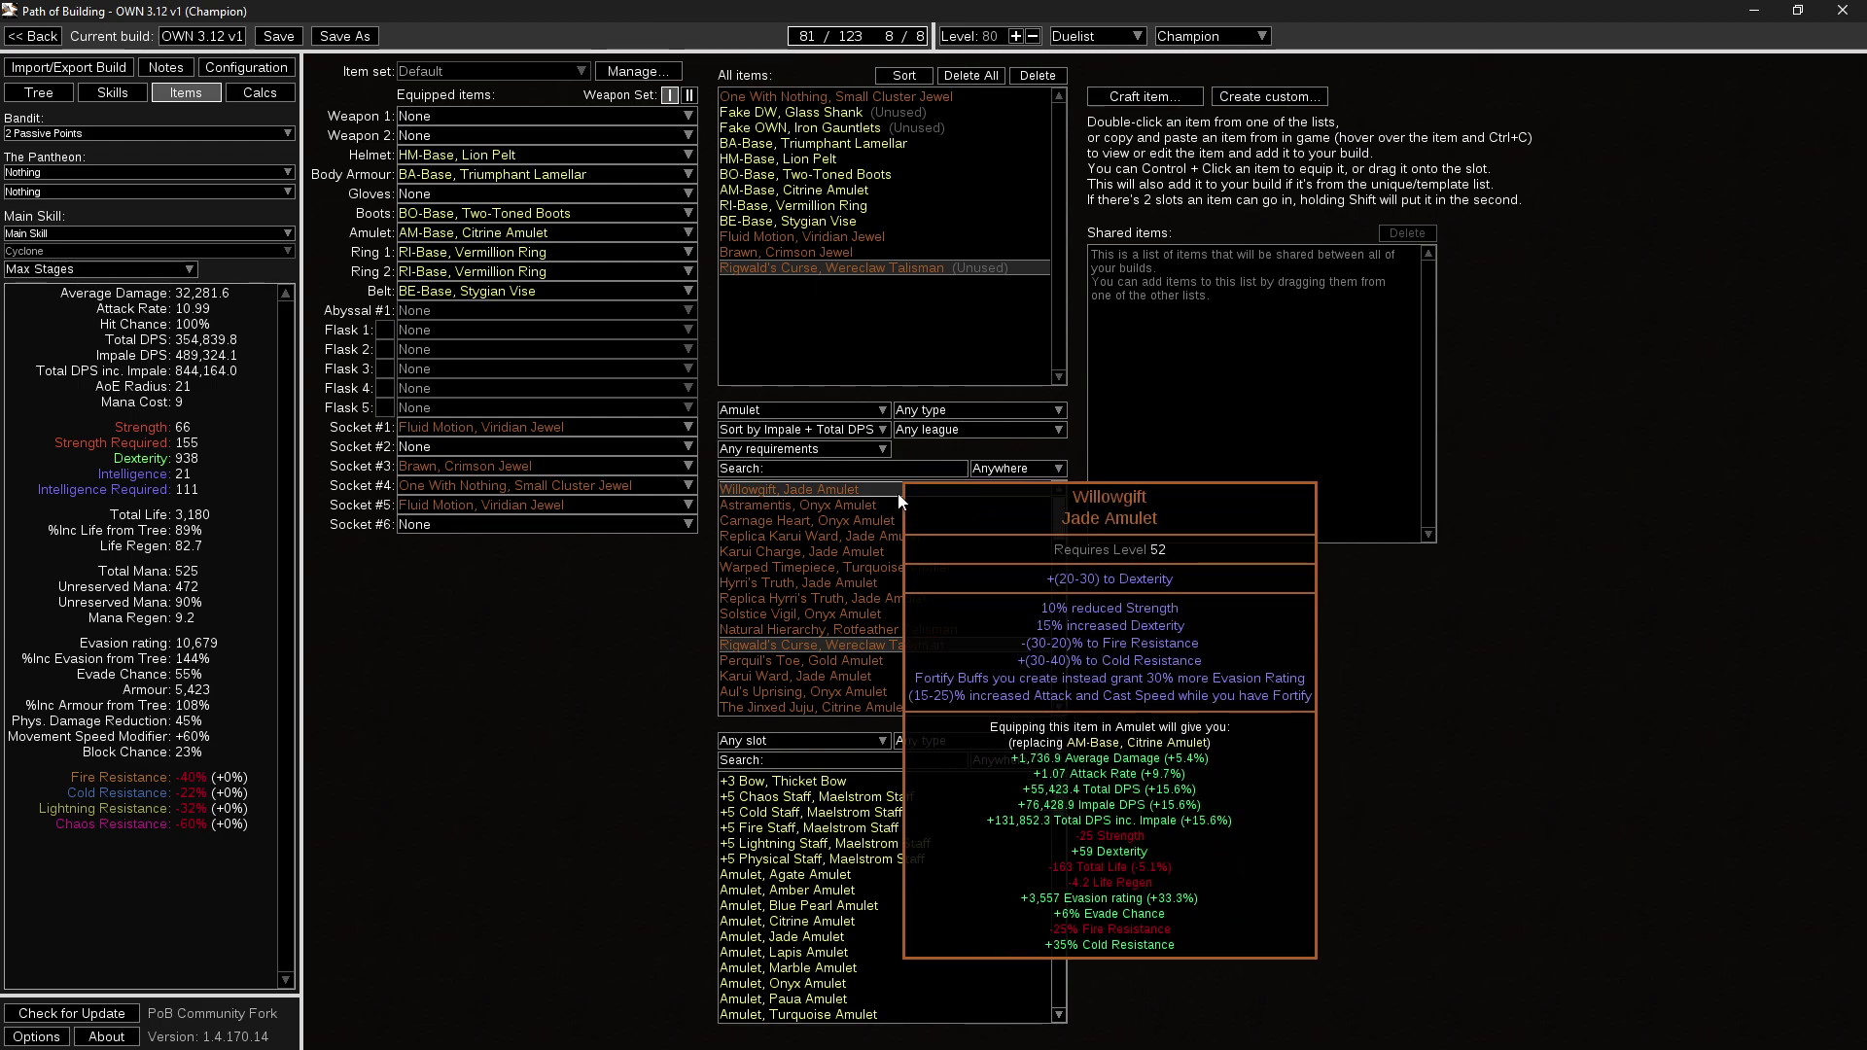
double_click(899, 494)
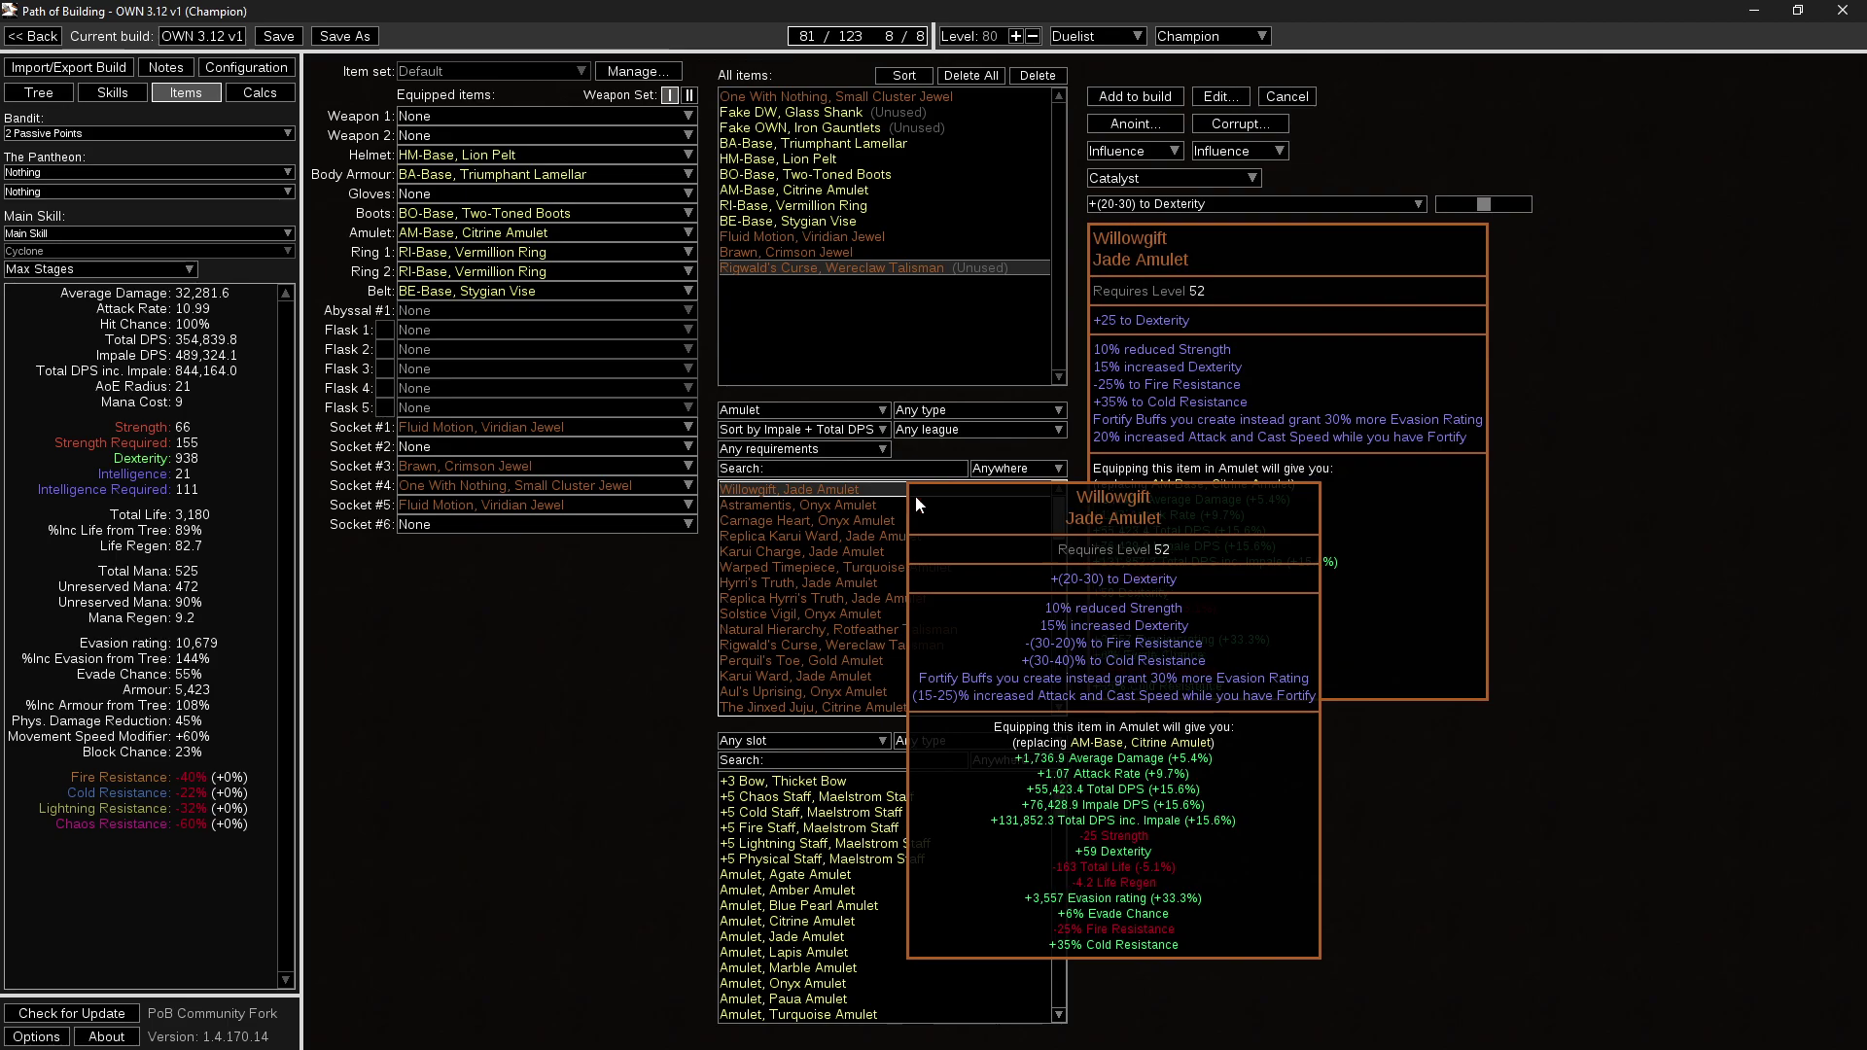
left_click(1175, 97)
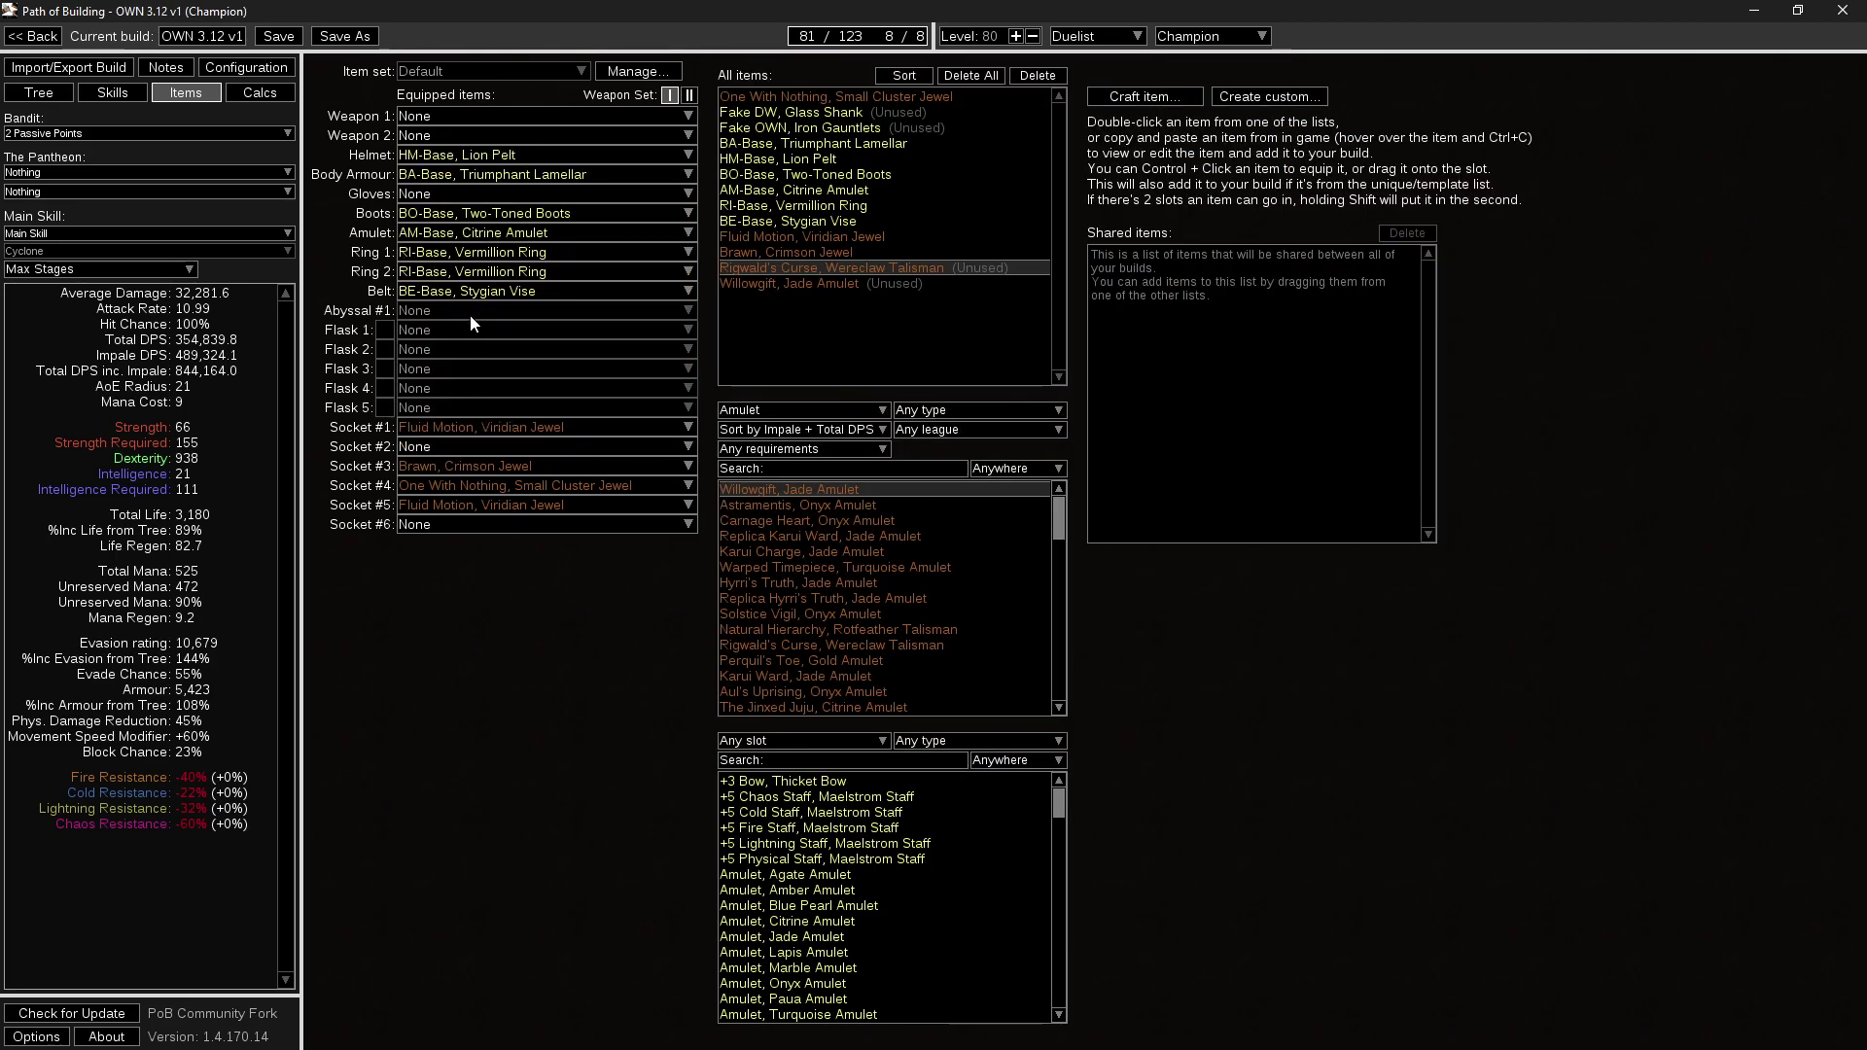
left_click(573, 194)
left_click(573, 194)
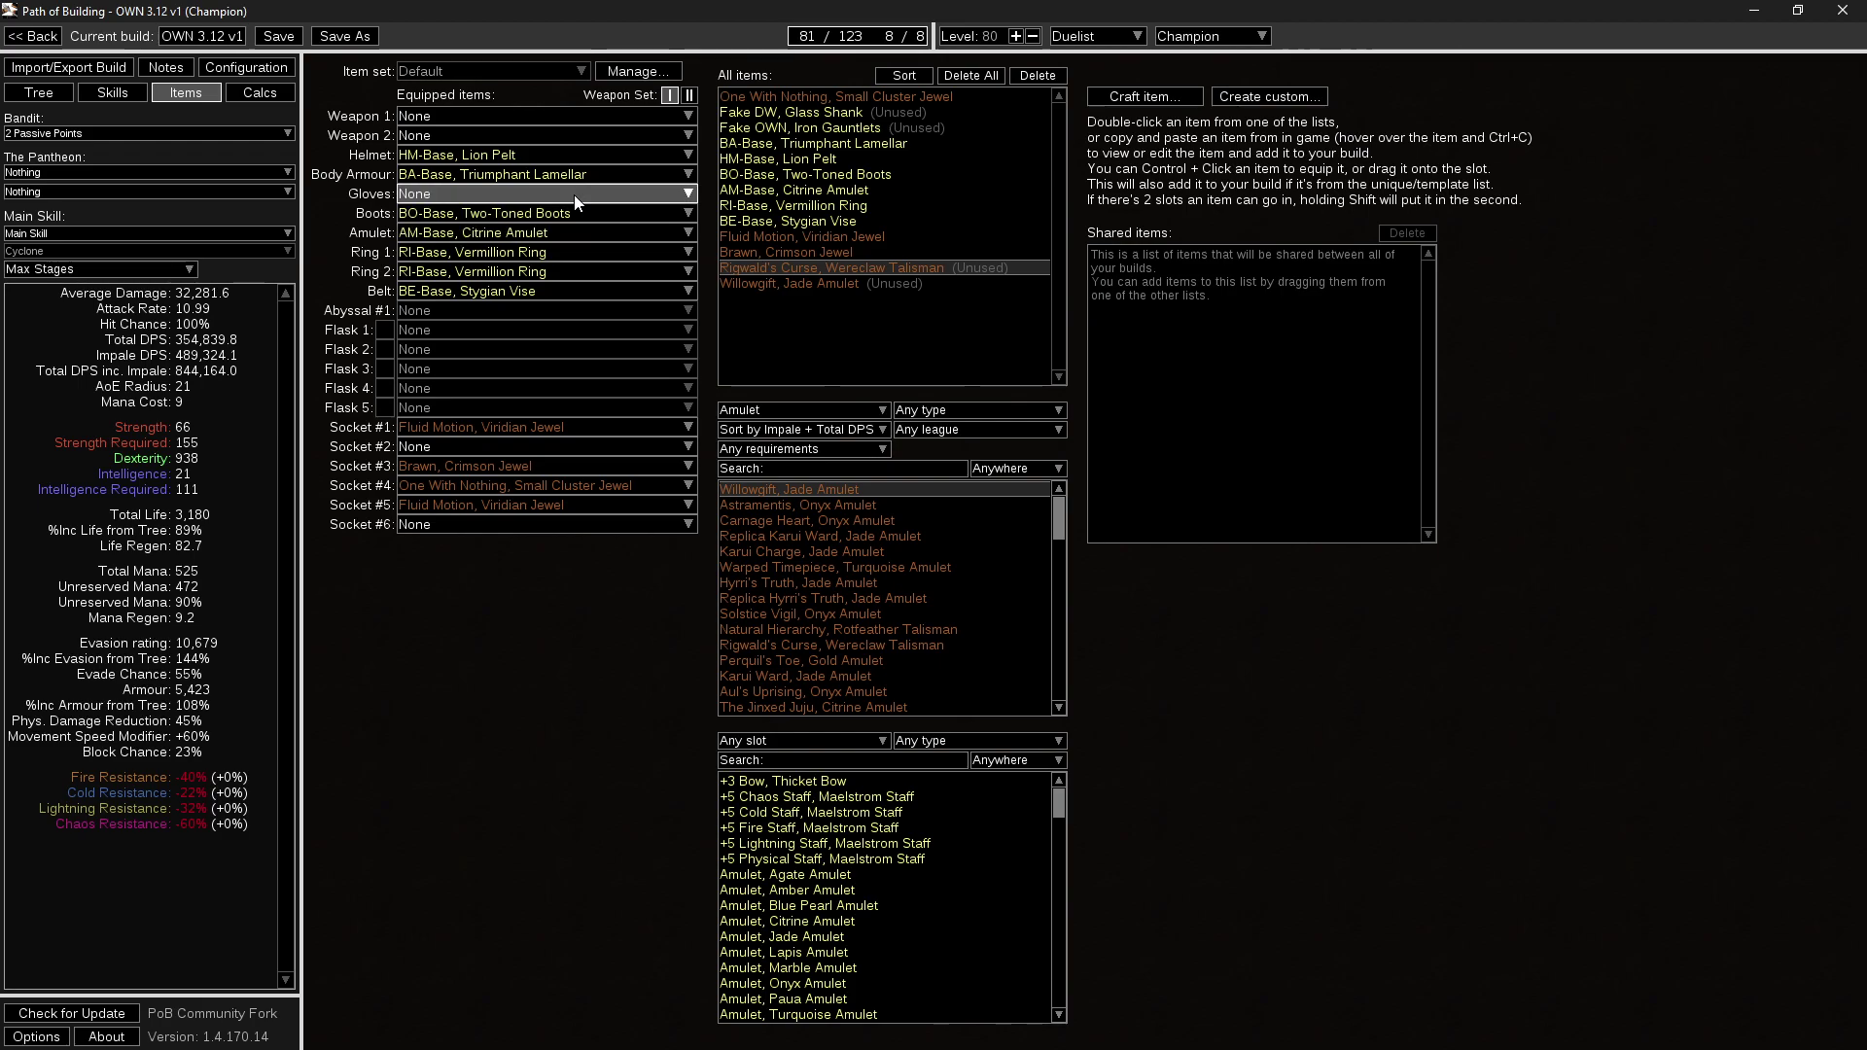
left_click(563, 232)
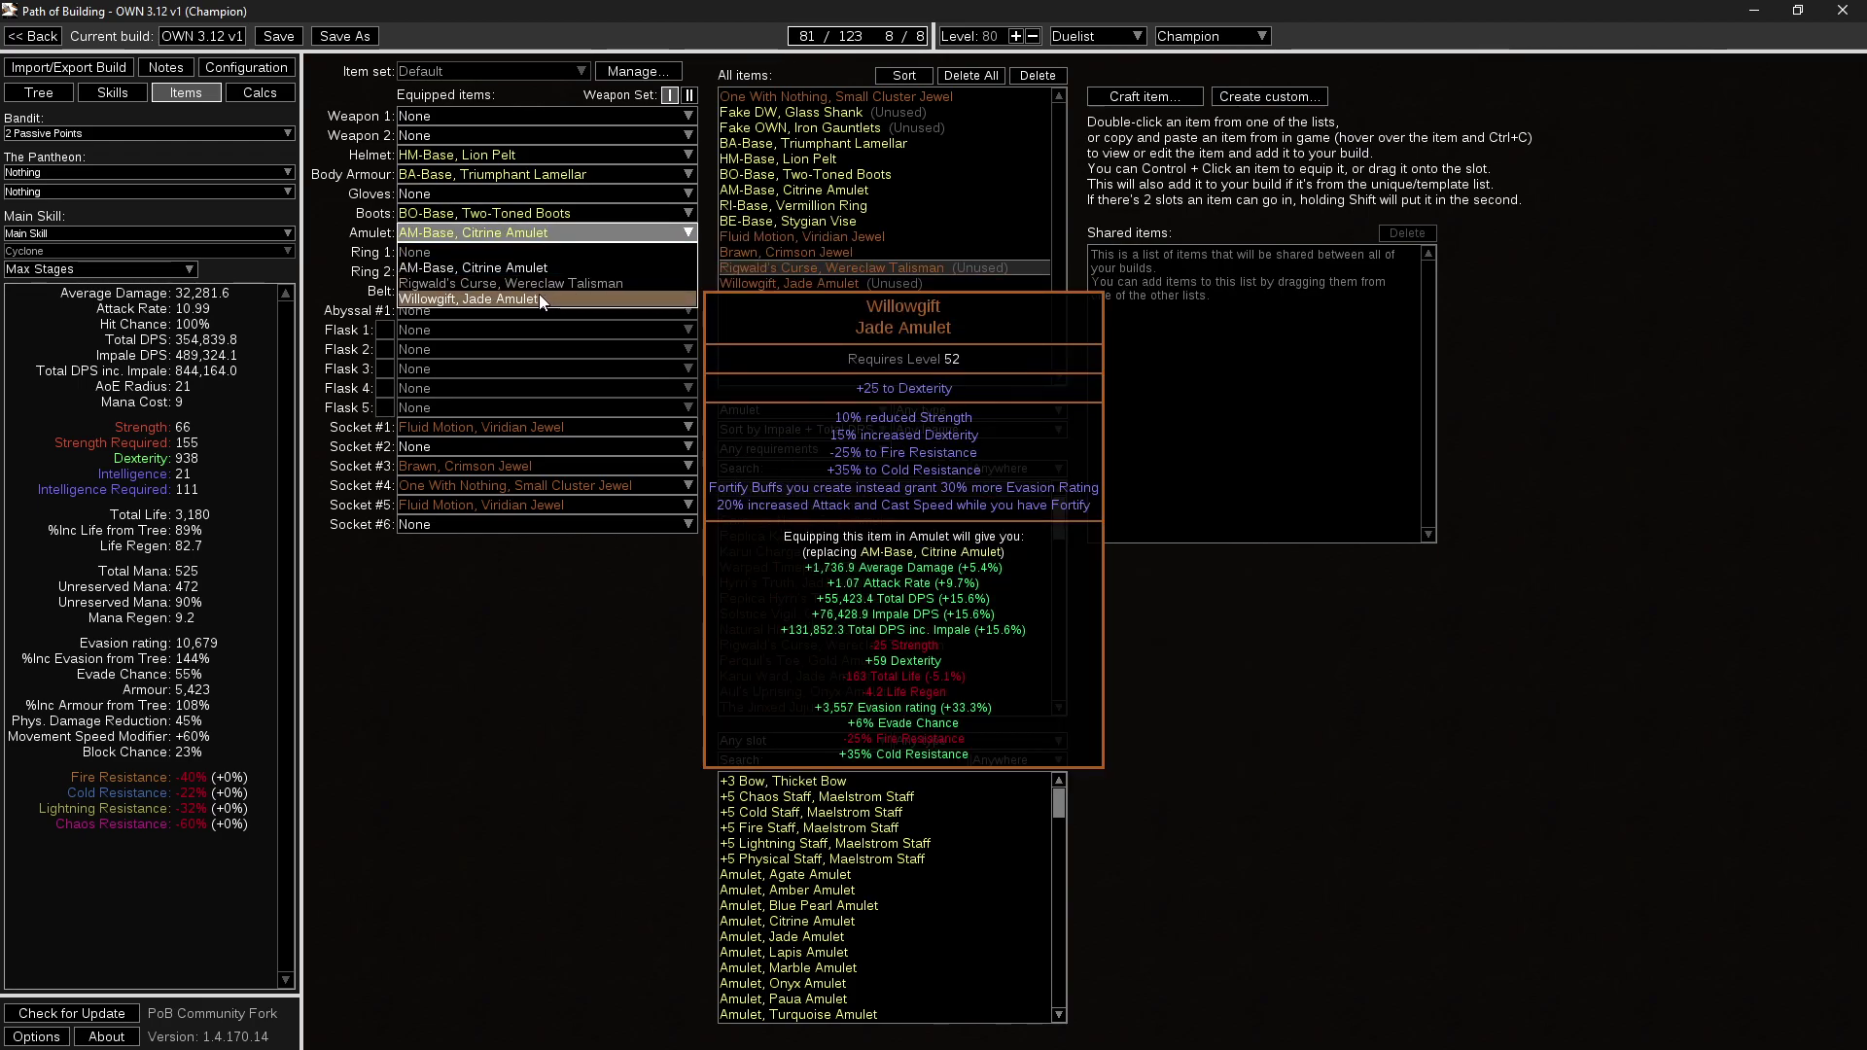
left_click(534, 298)
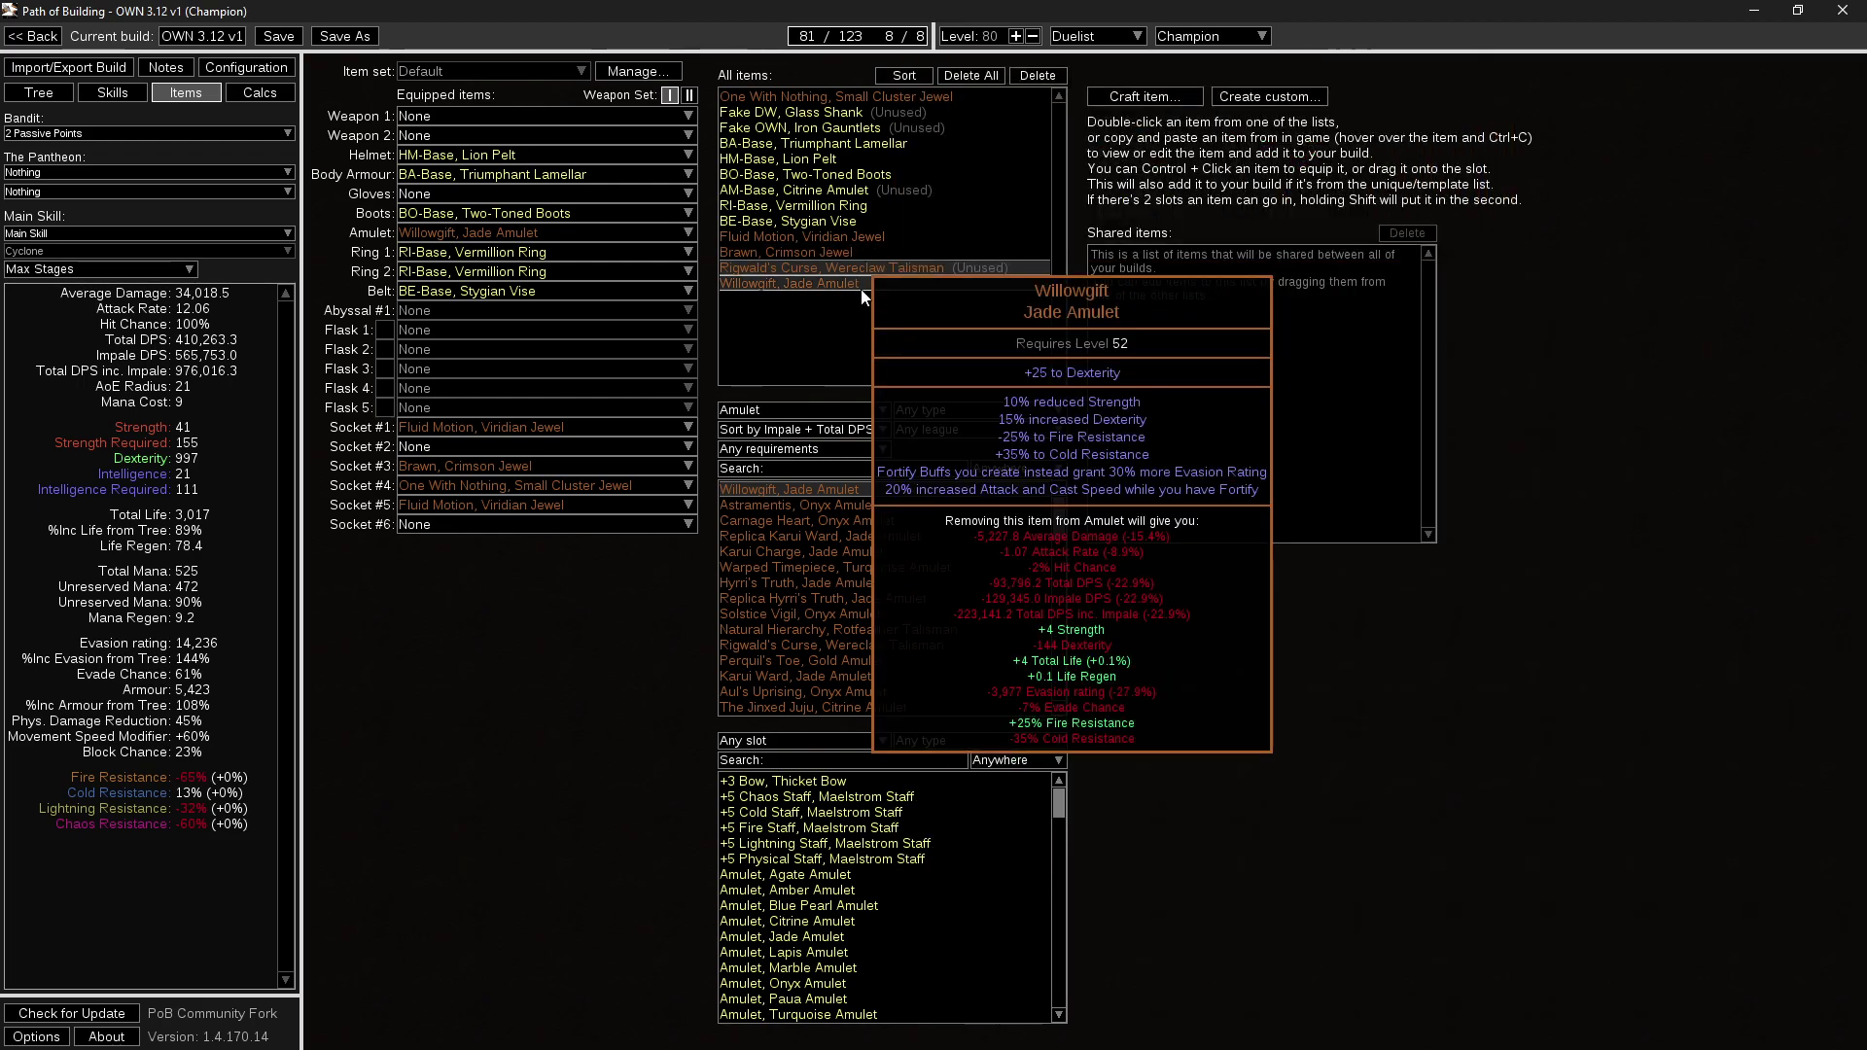
Open the item text of the build's Willowgift, Jade Amulet and close the text editor again.
left_click(862, 289)
double_click(868, 290)
left_click(1221, 96)
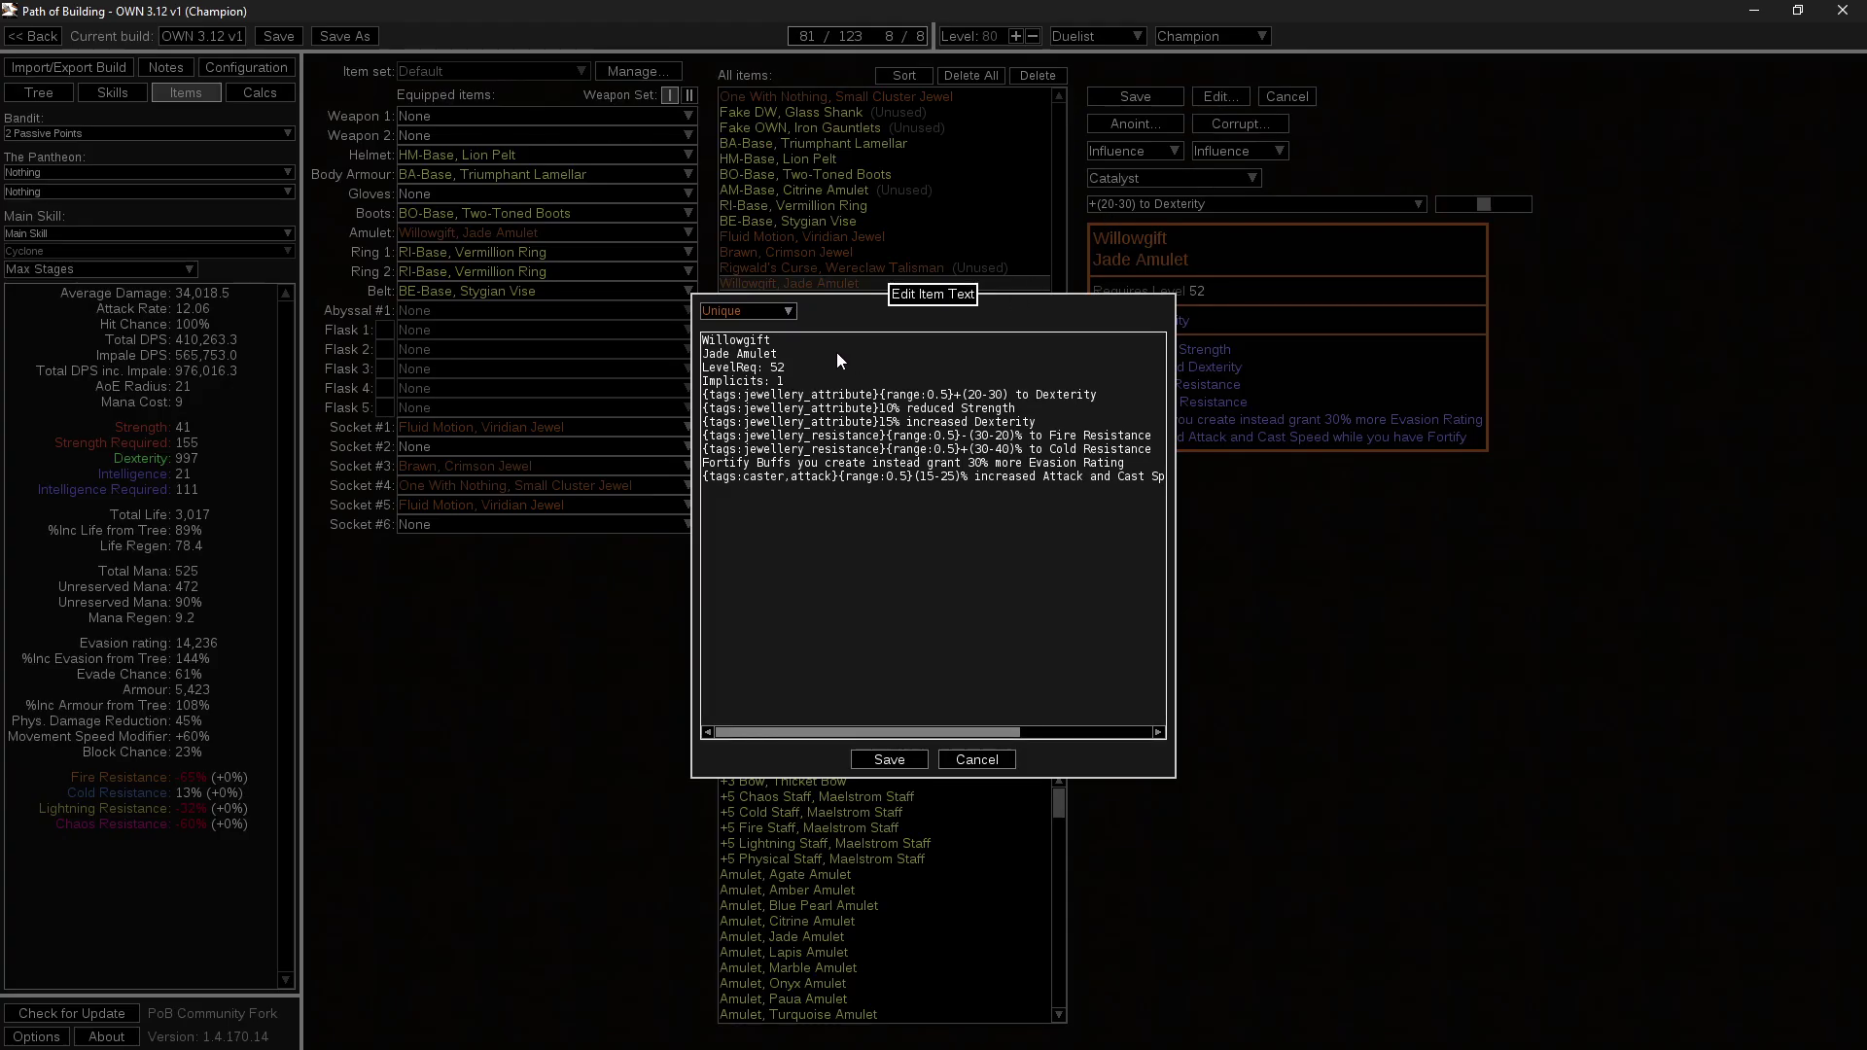
left_click(976, 759)
Switch to the Path of Exile Trade site, search the Heist league for Willowgift Jade Amulet, and return to Path of Building.
key("alt+Tab")
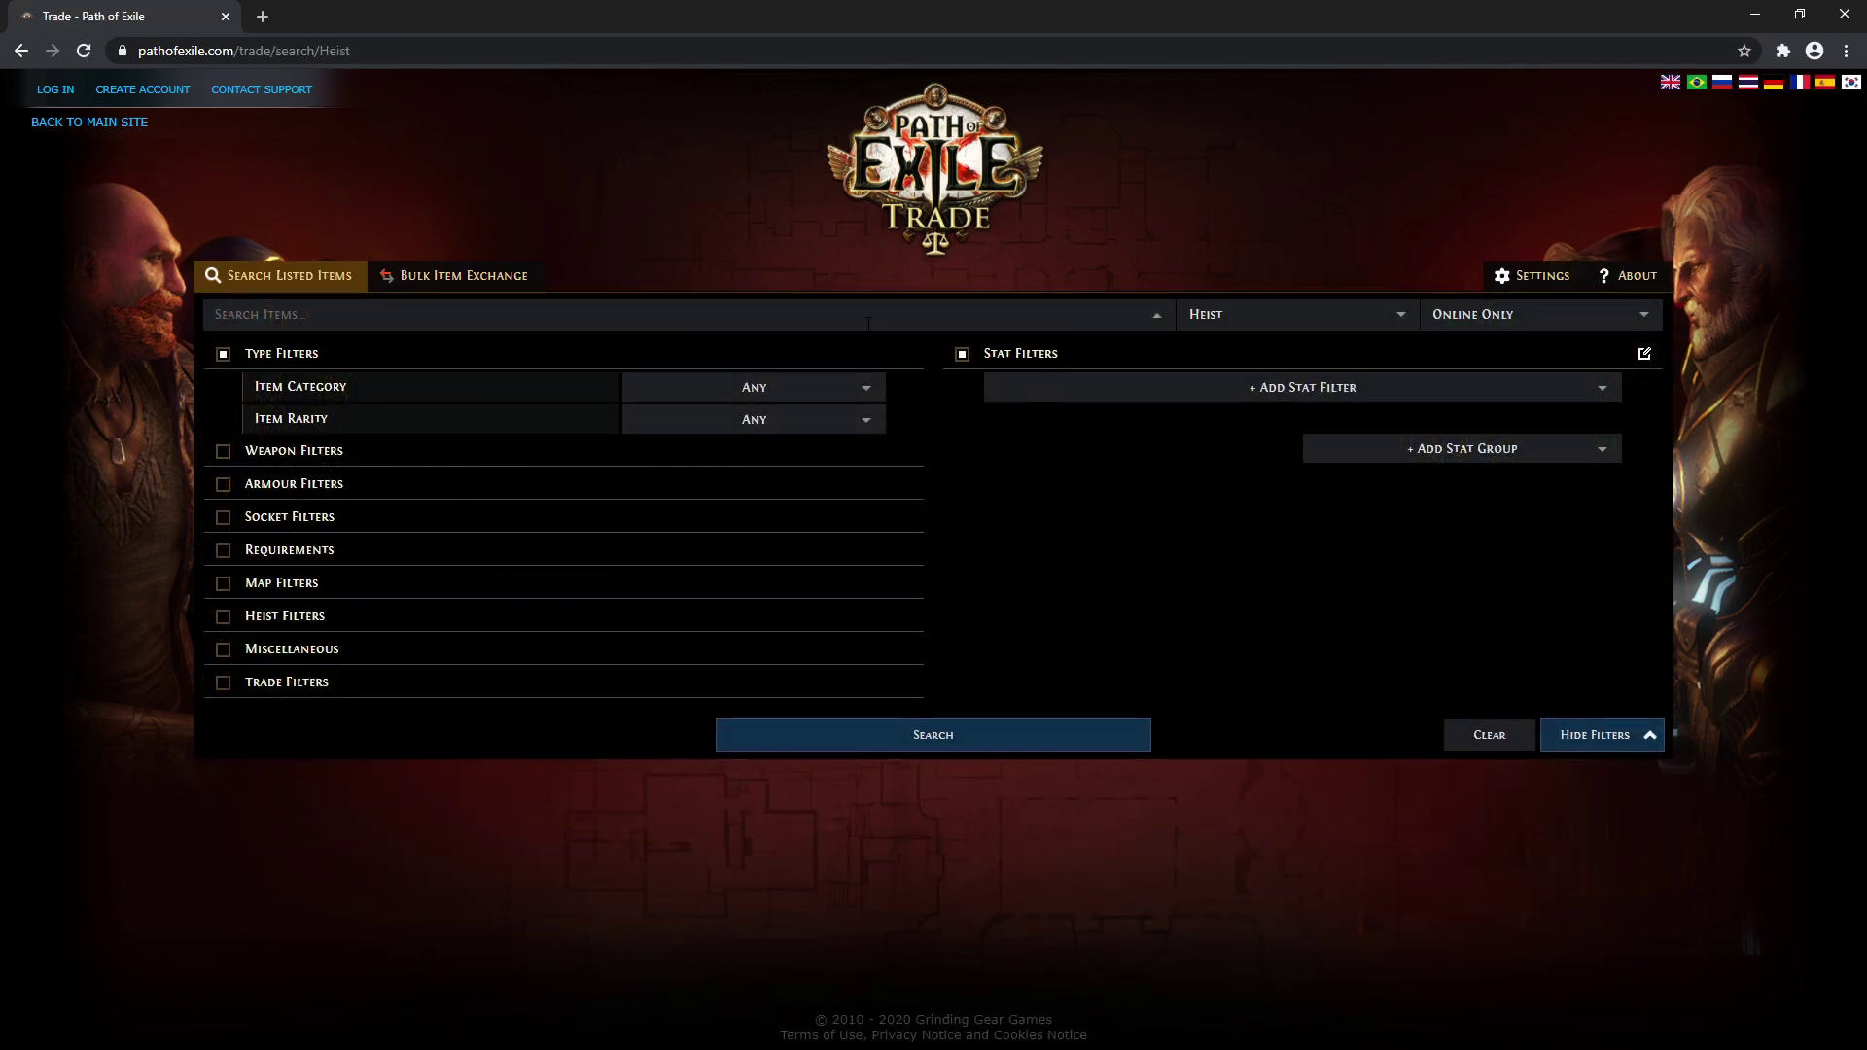
left_click(869, 323)
type("Willowgift Jade Amulet")
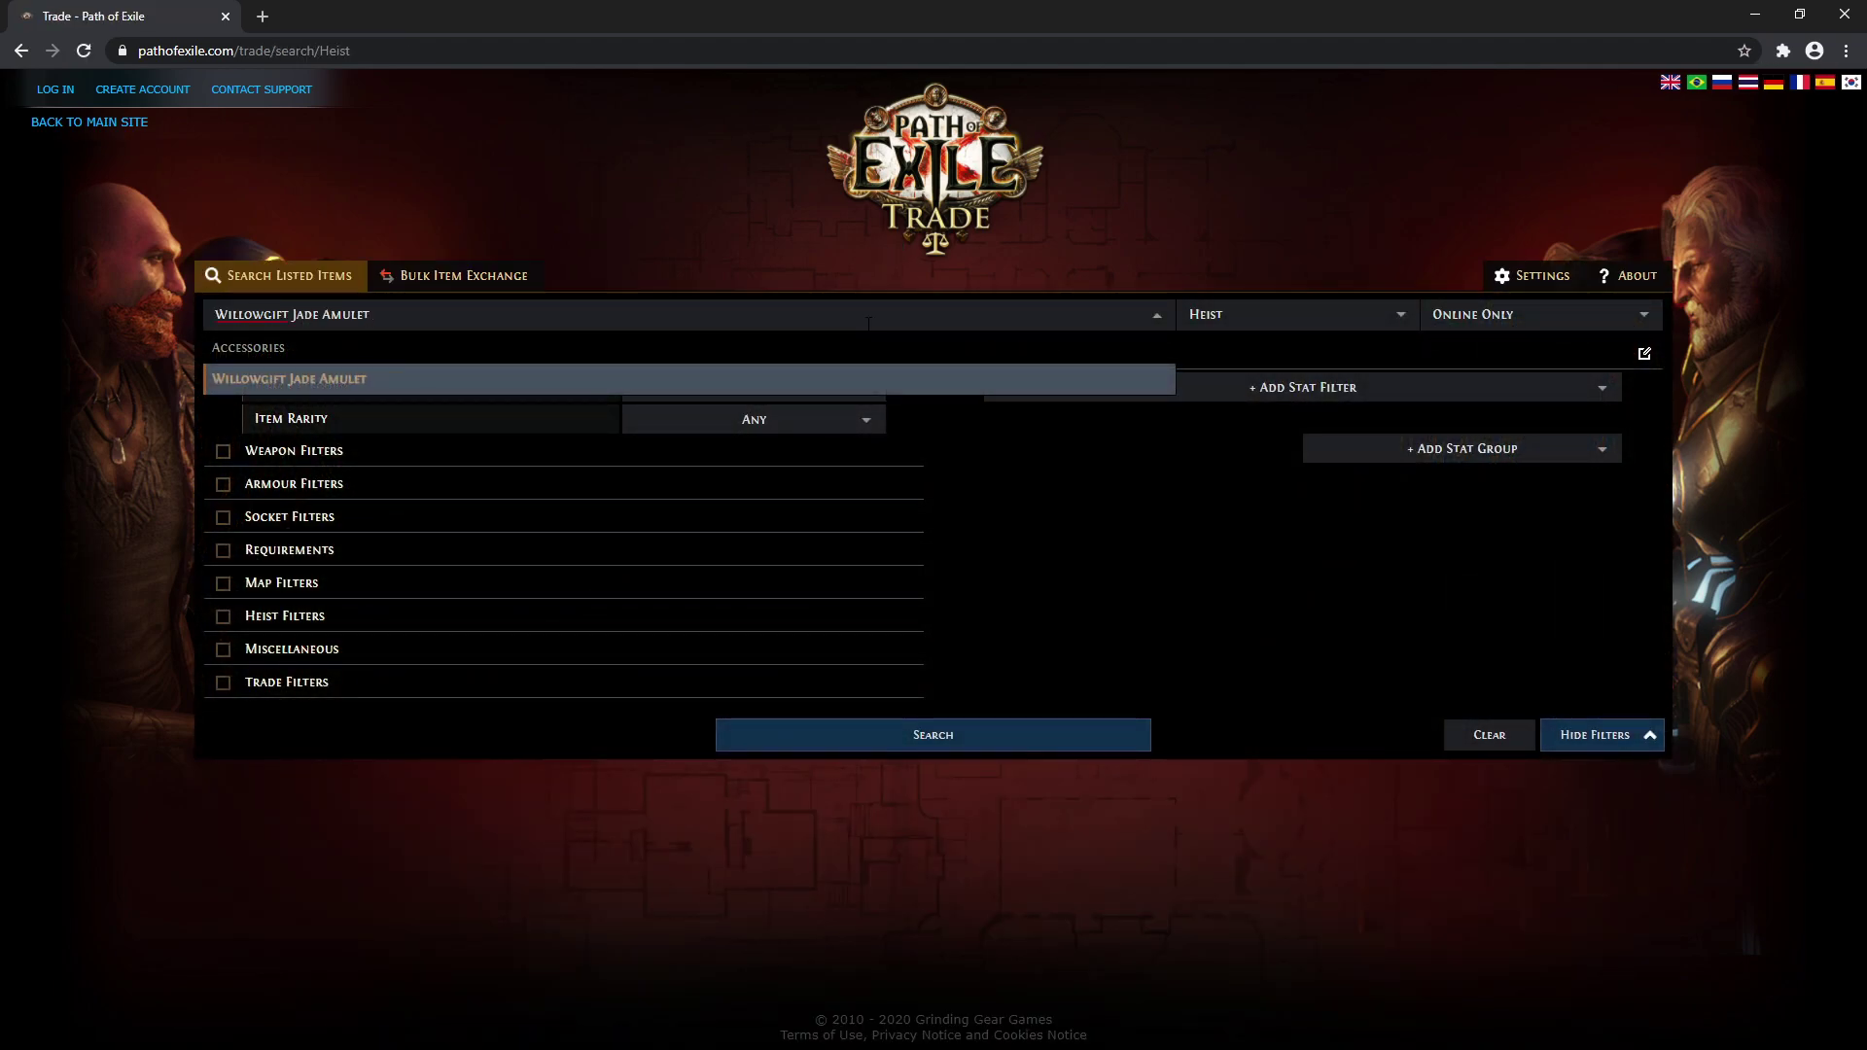
left_click(872, 378)
left_click(1014, 734)
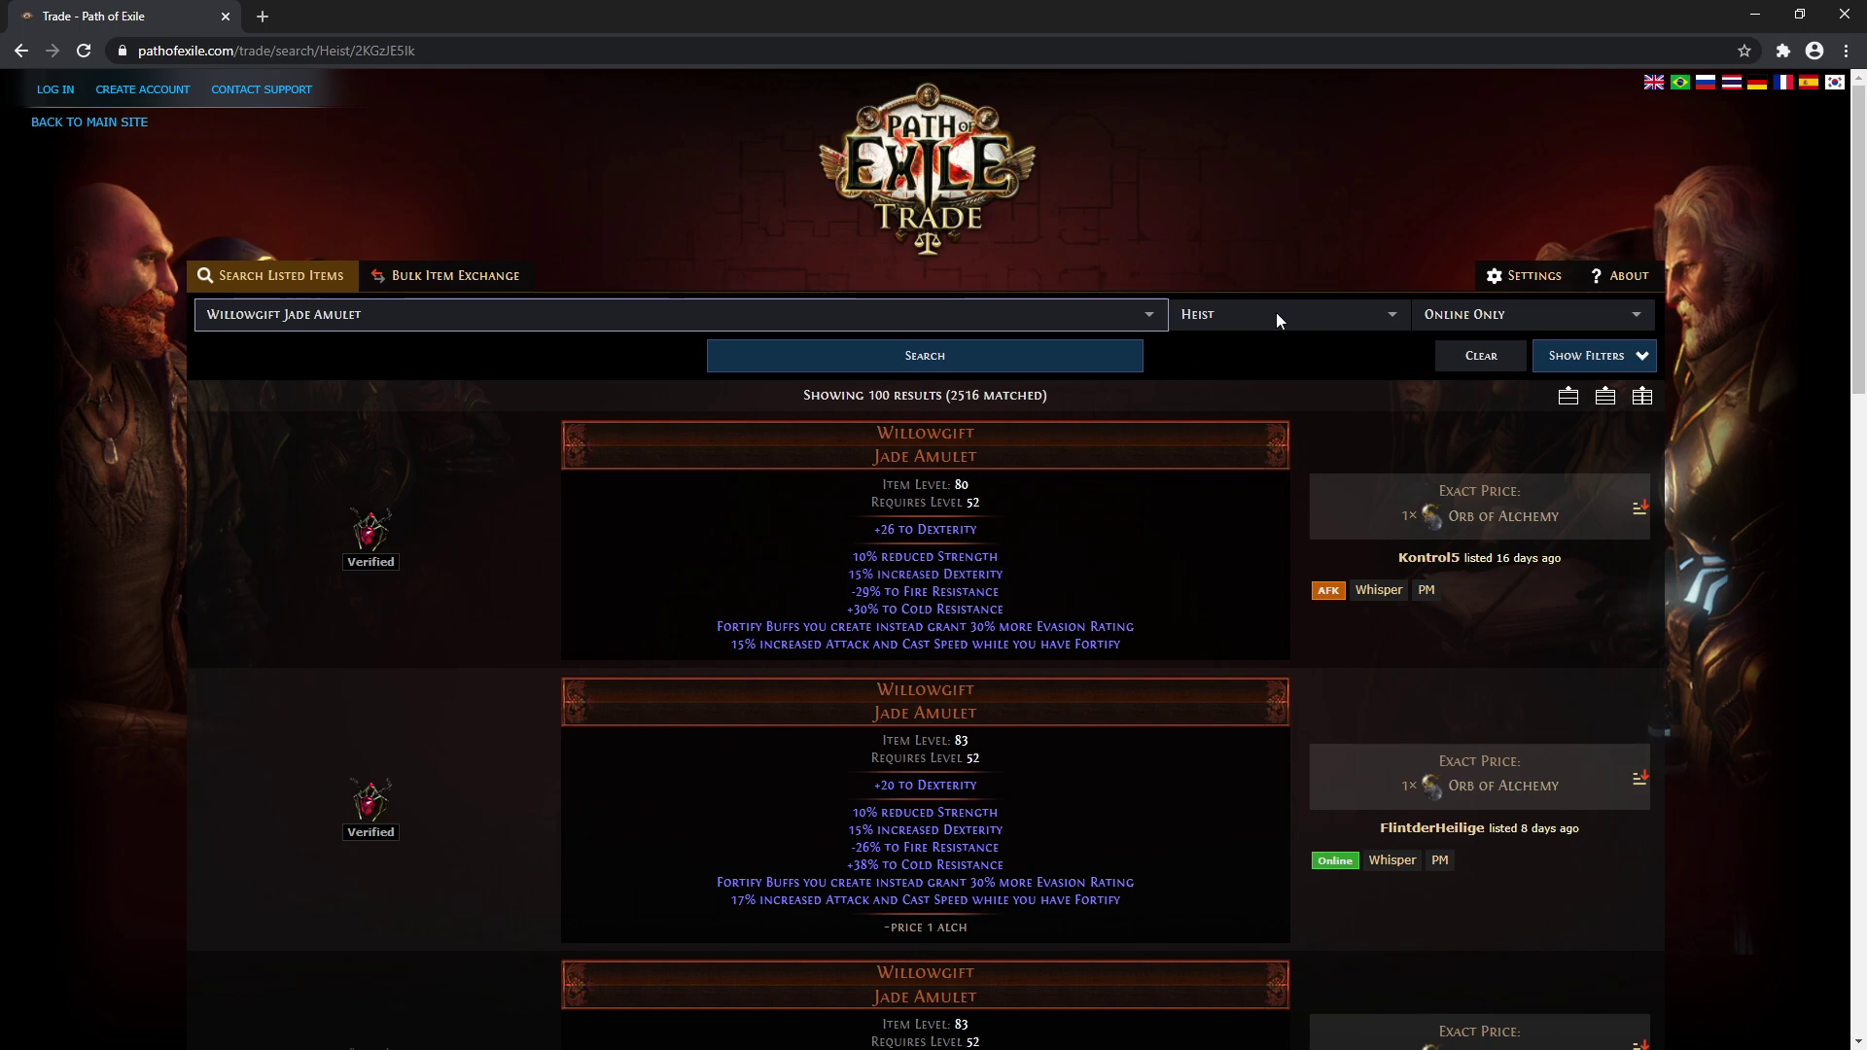
left_click(1750, 14)
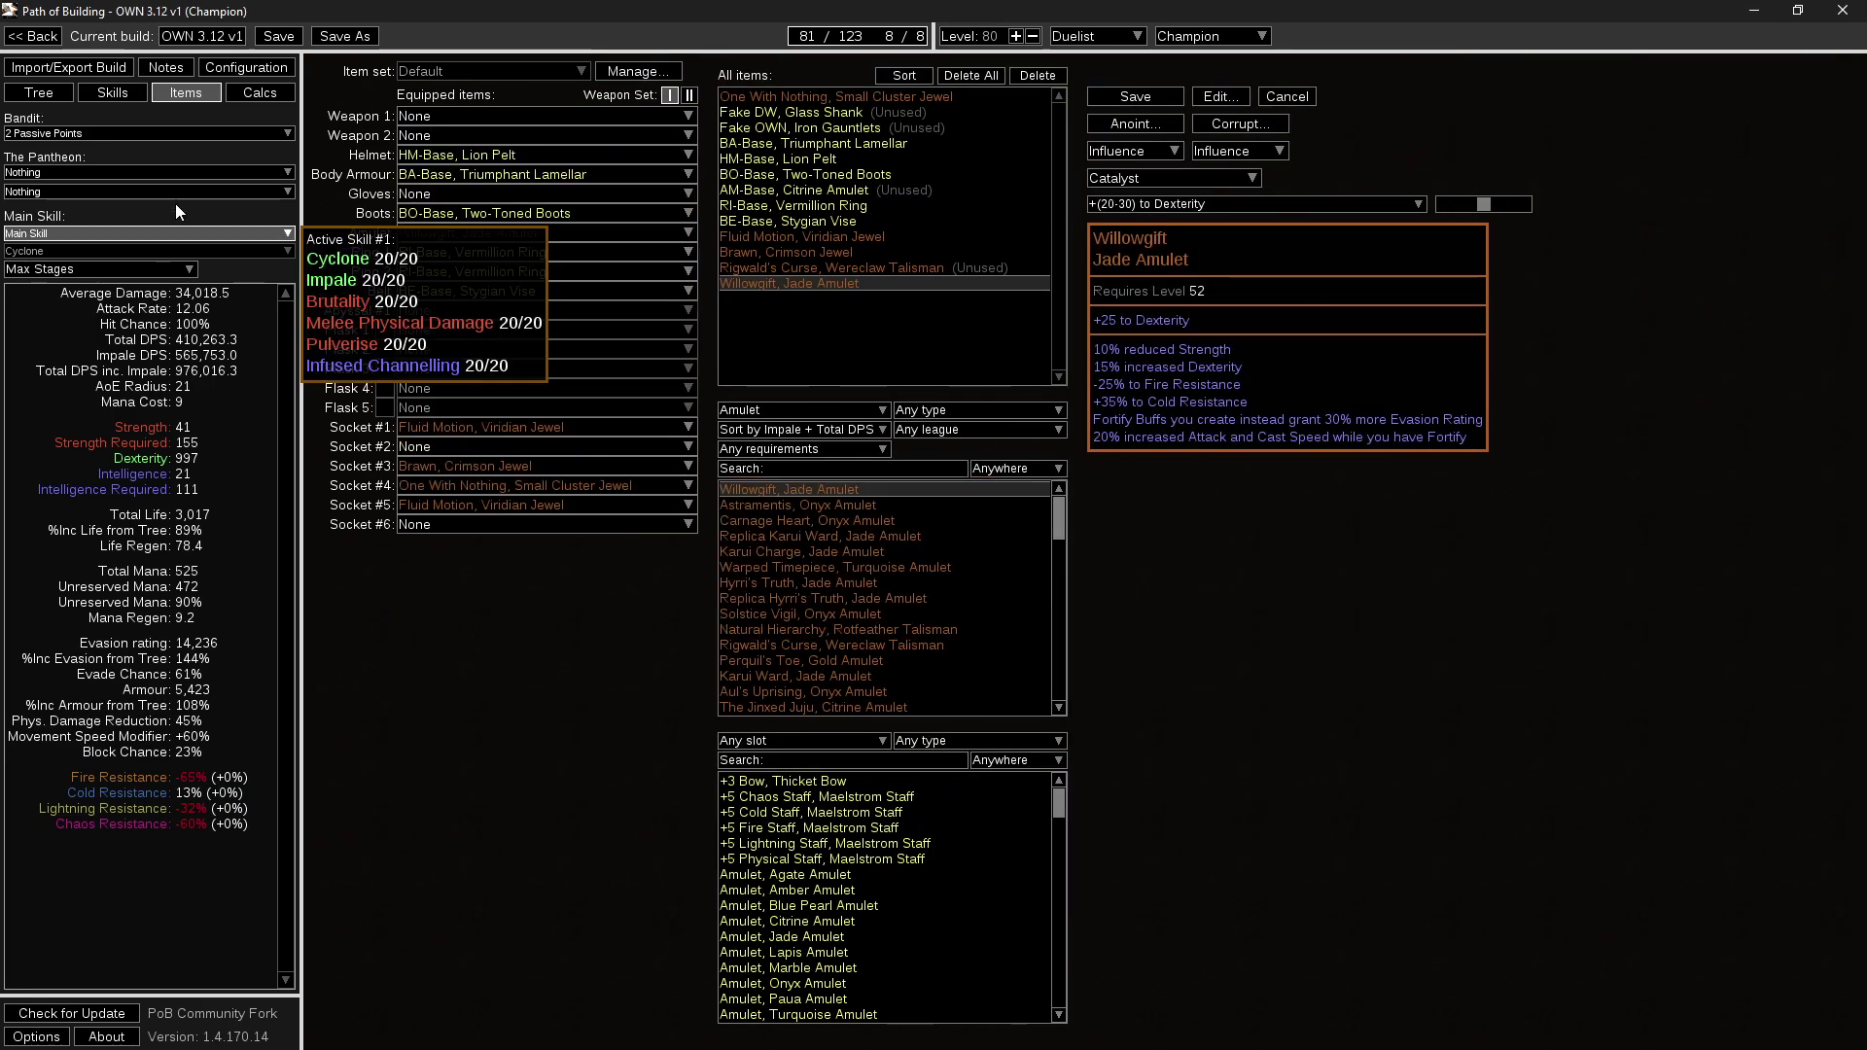
Set the passive tree's node power display to show the top node, with power per point turned off.
left_click(56, 95)
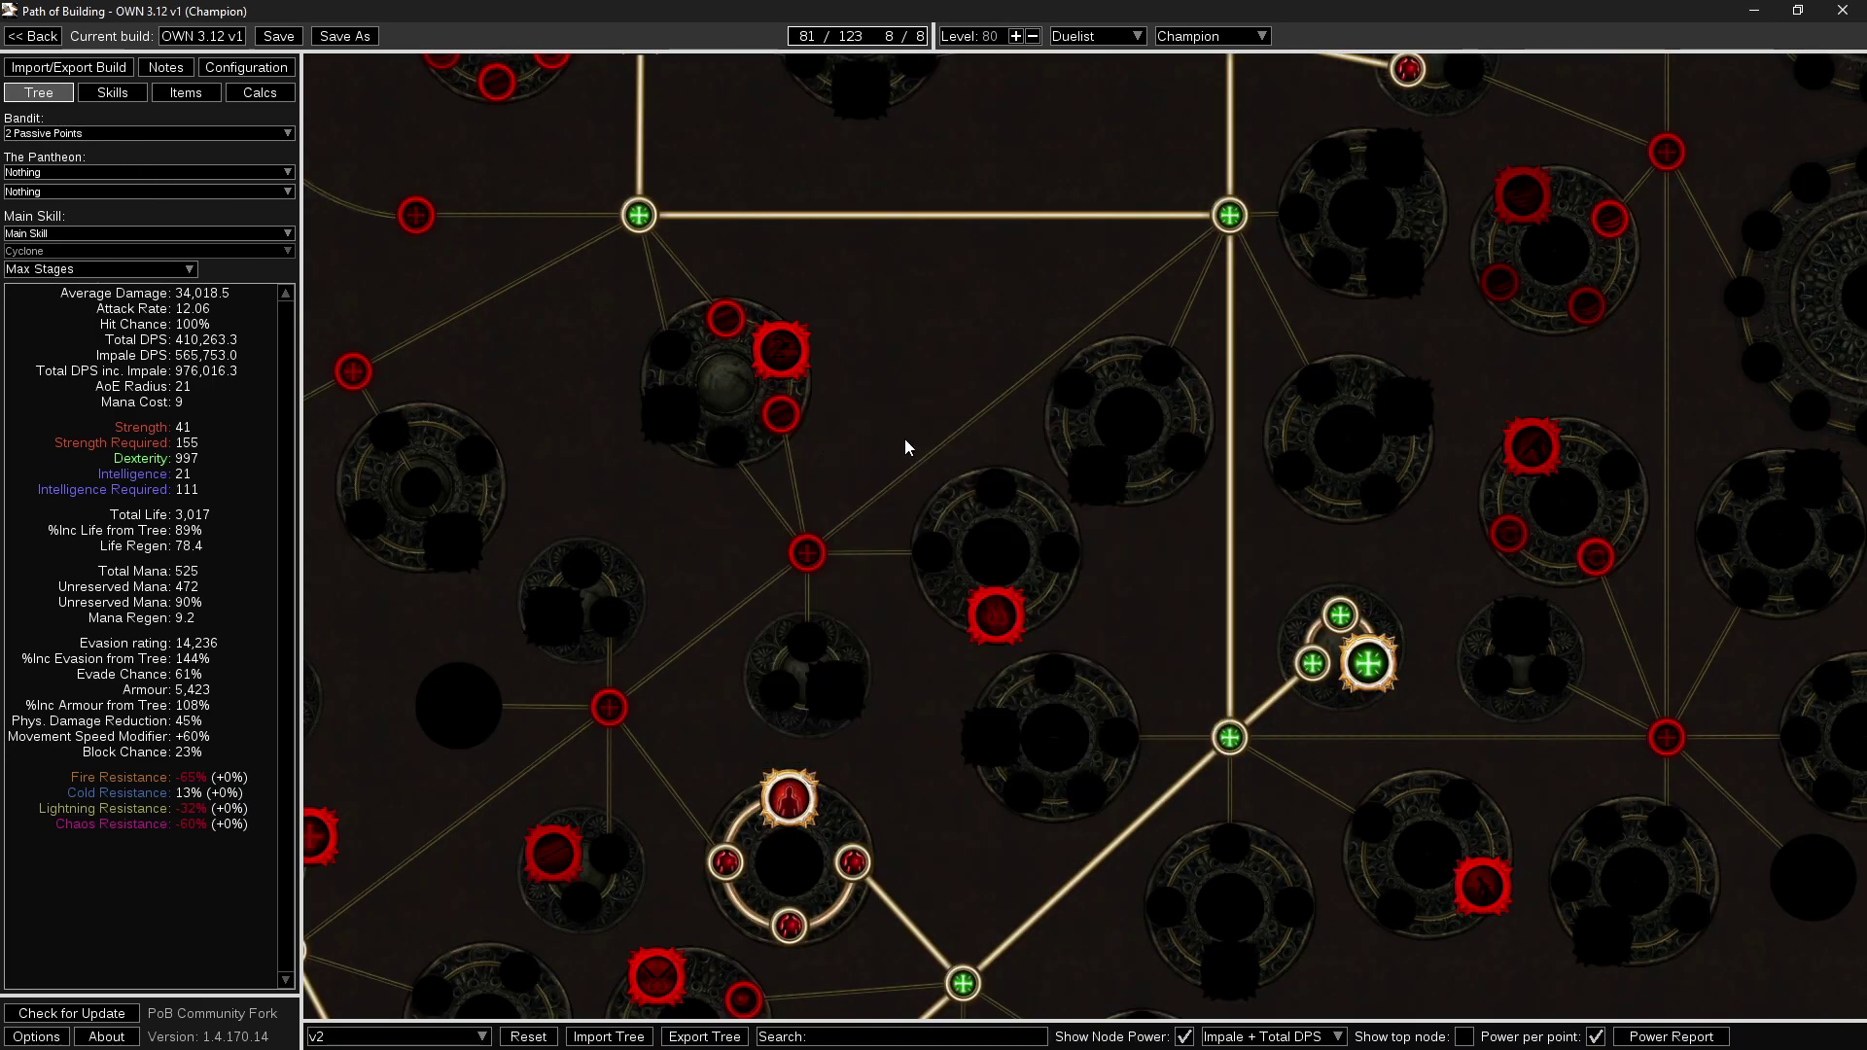
left_click_drag(942, 385, 1064, 396)
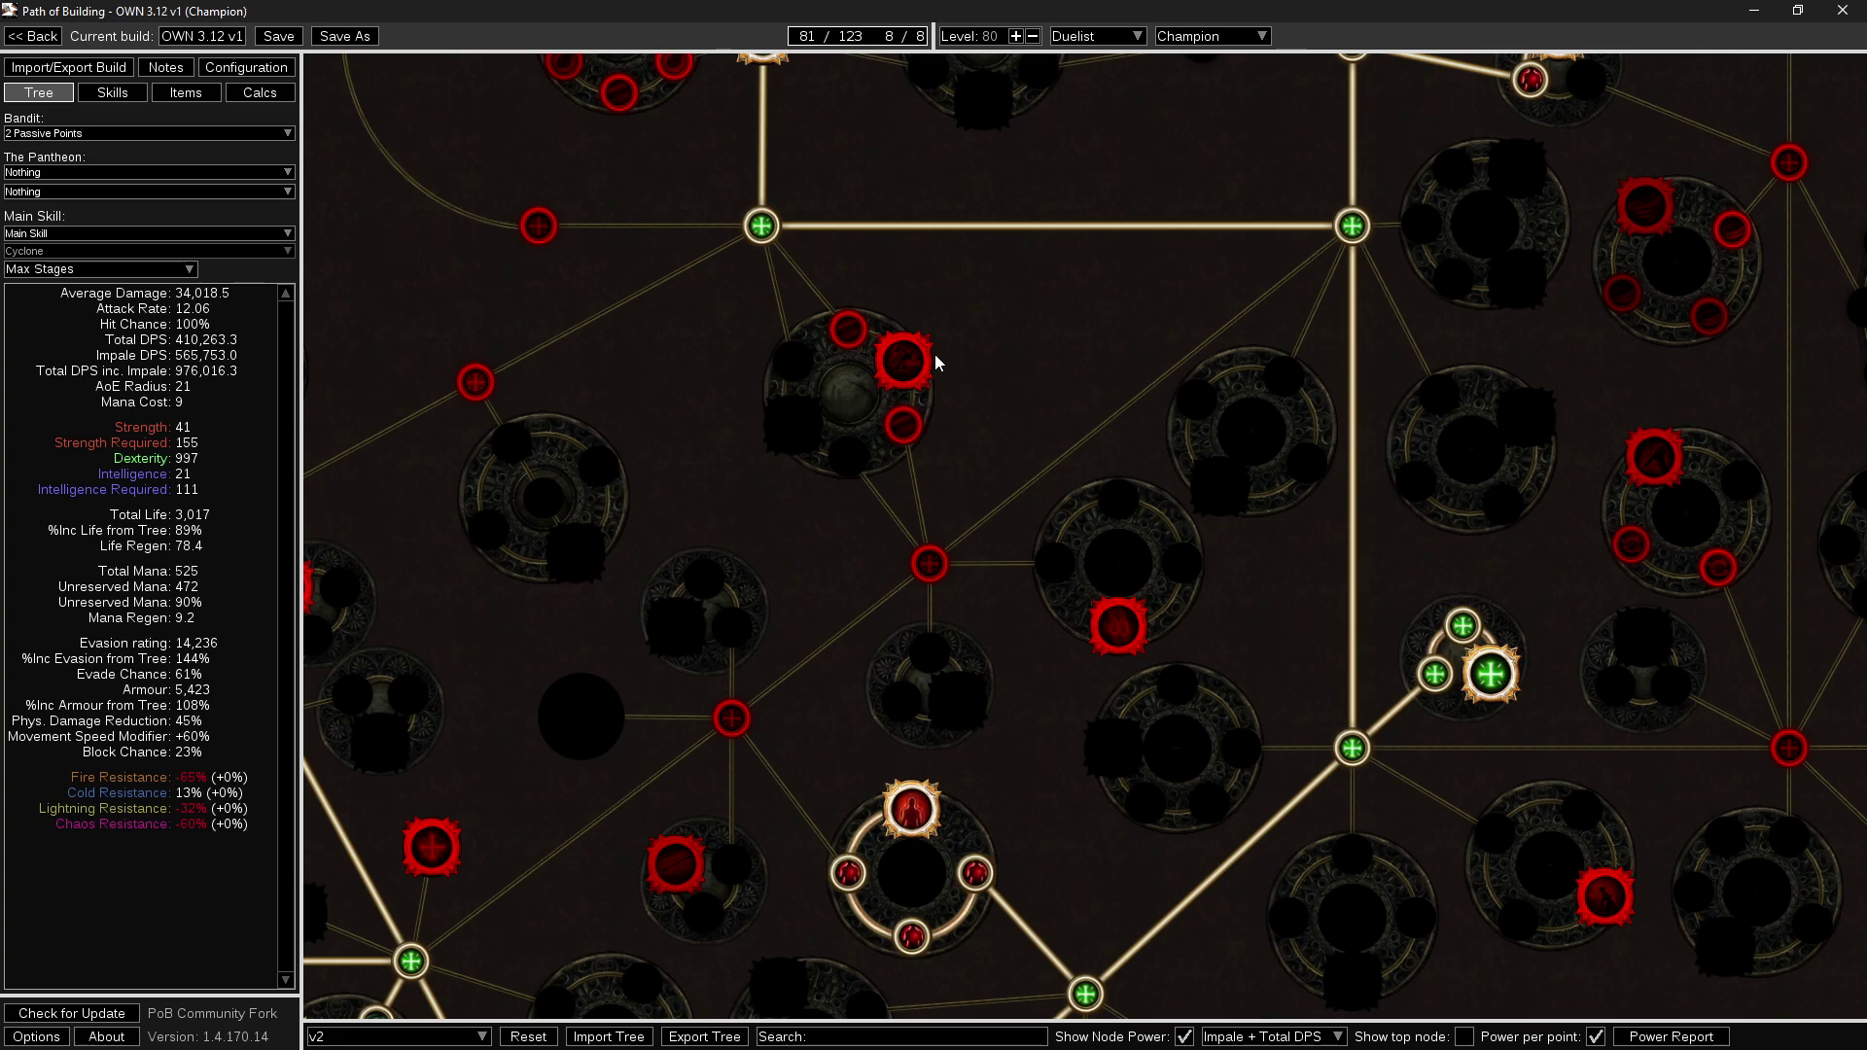
left_click_drag(708, 315, 767, 422)
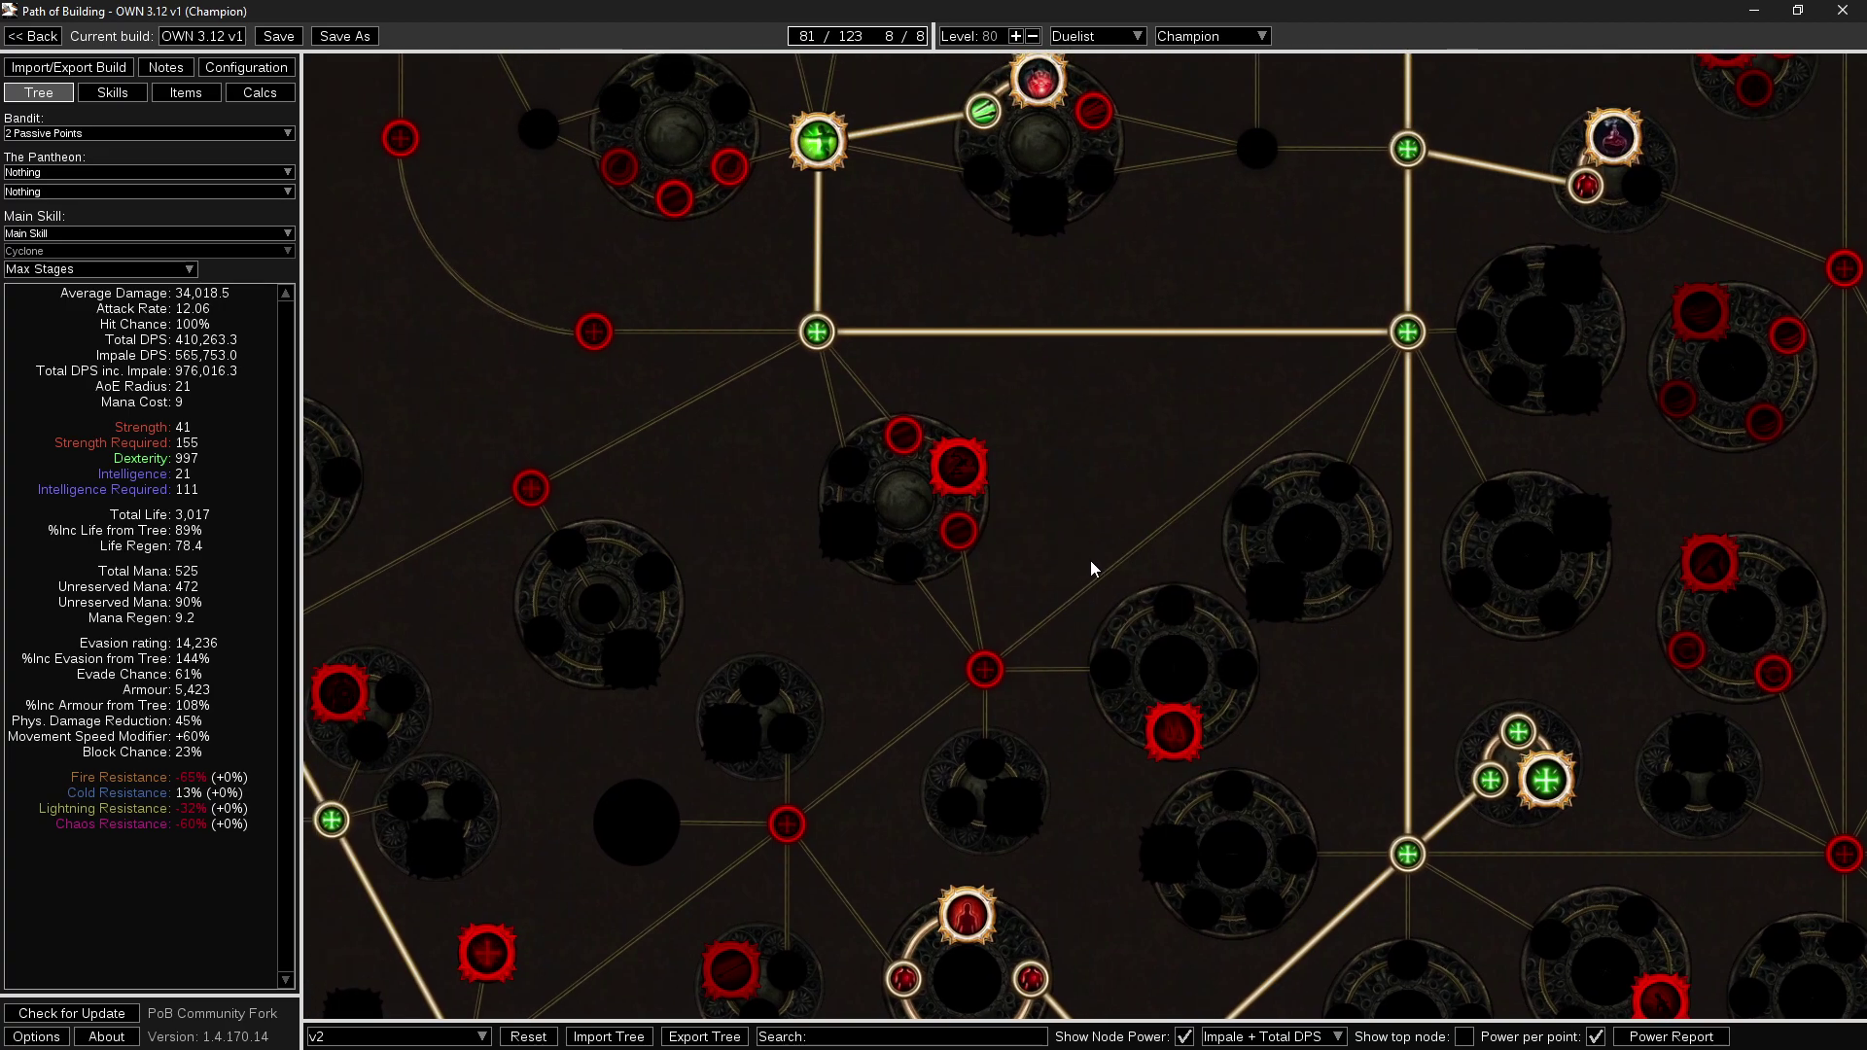
left_click_drag(1069, 647, 934, 667)
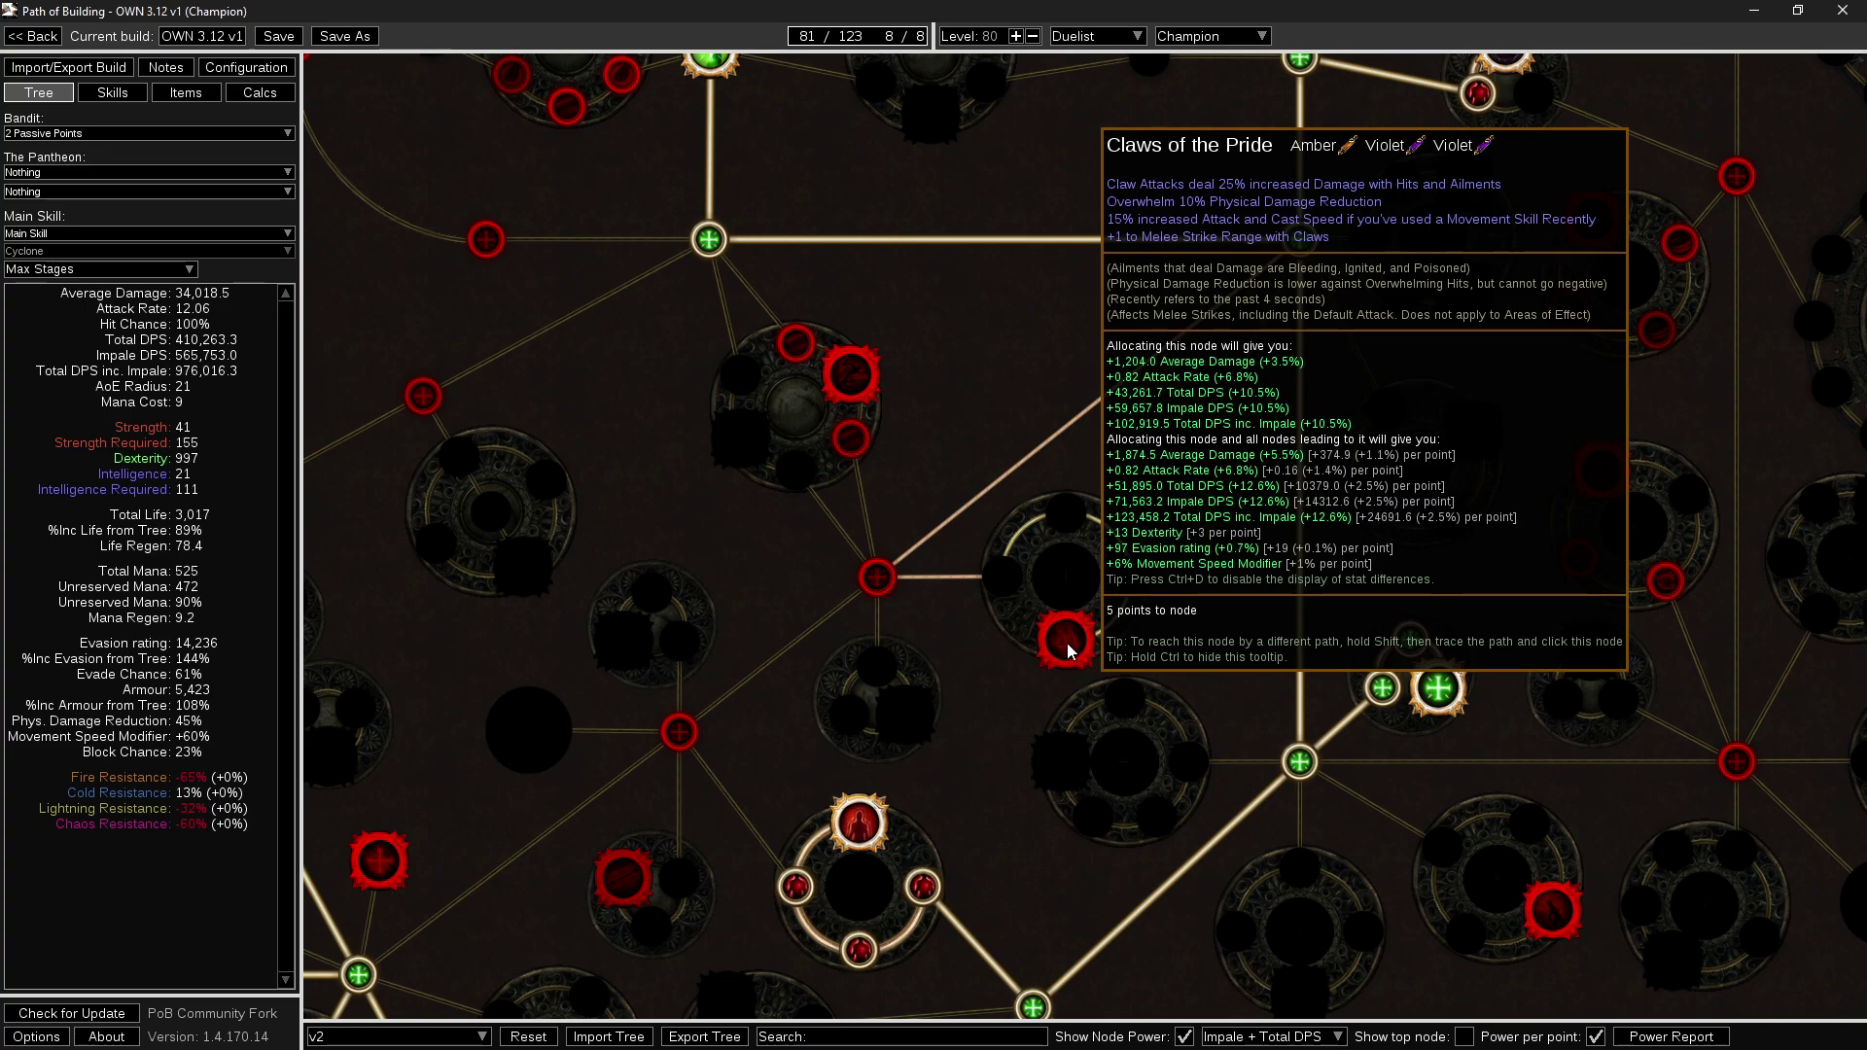
scroll(1066, 643, "down", 2)
left_click(1594, 1037)
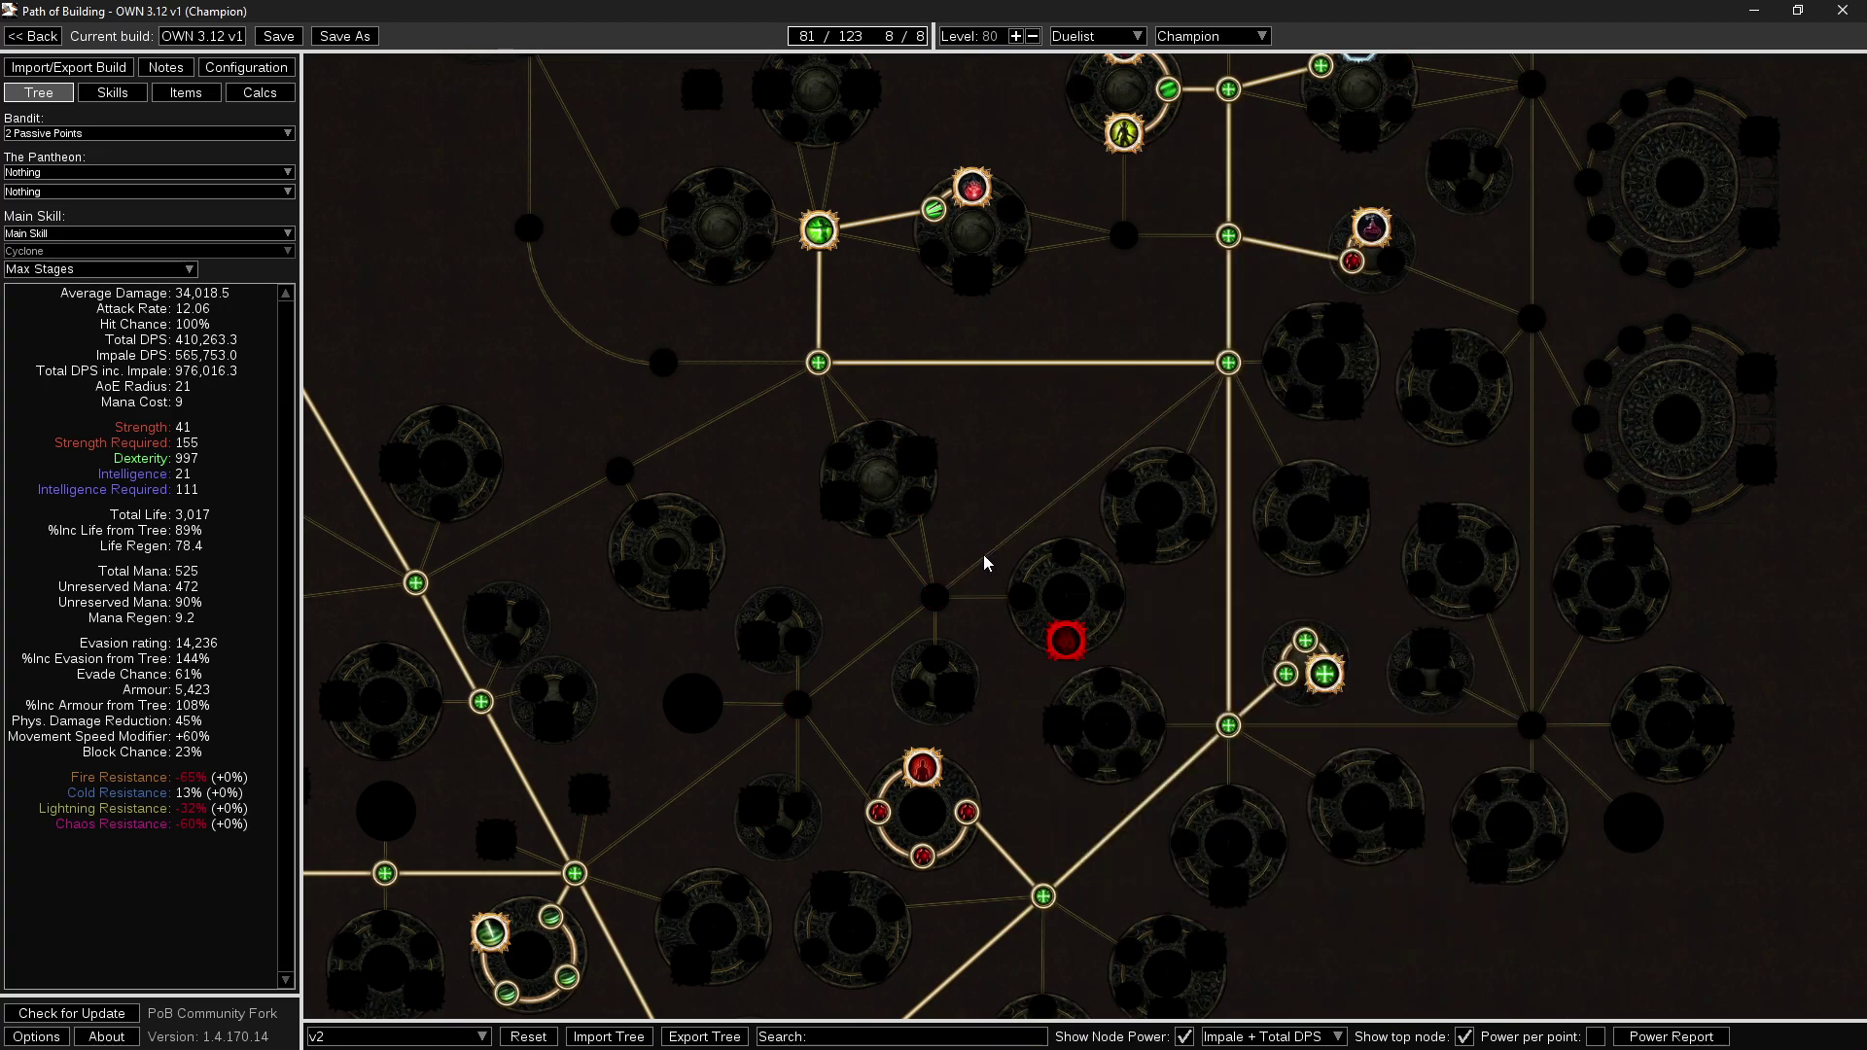
scroll(992, 564, "down", 3)
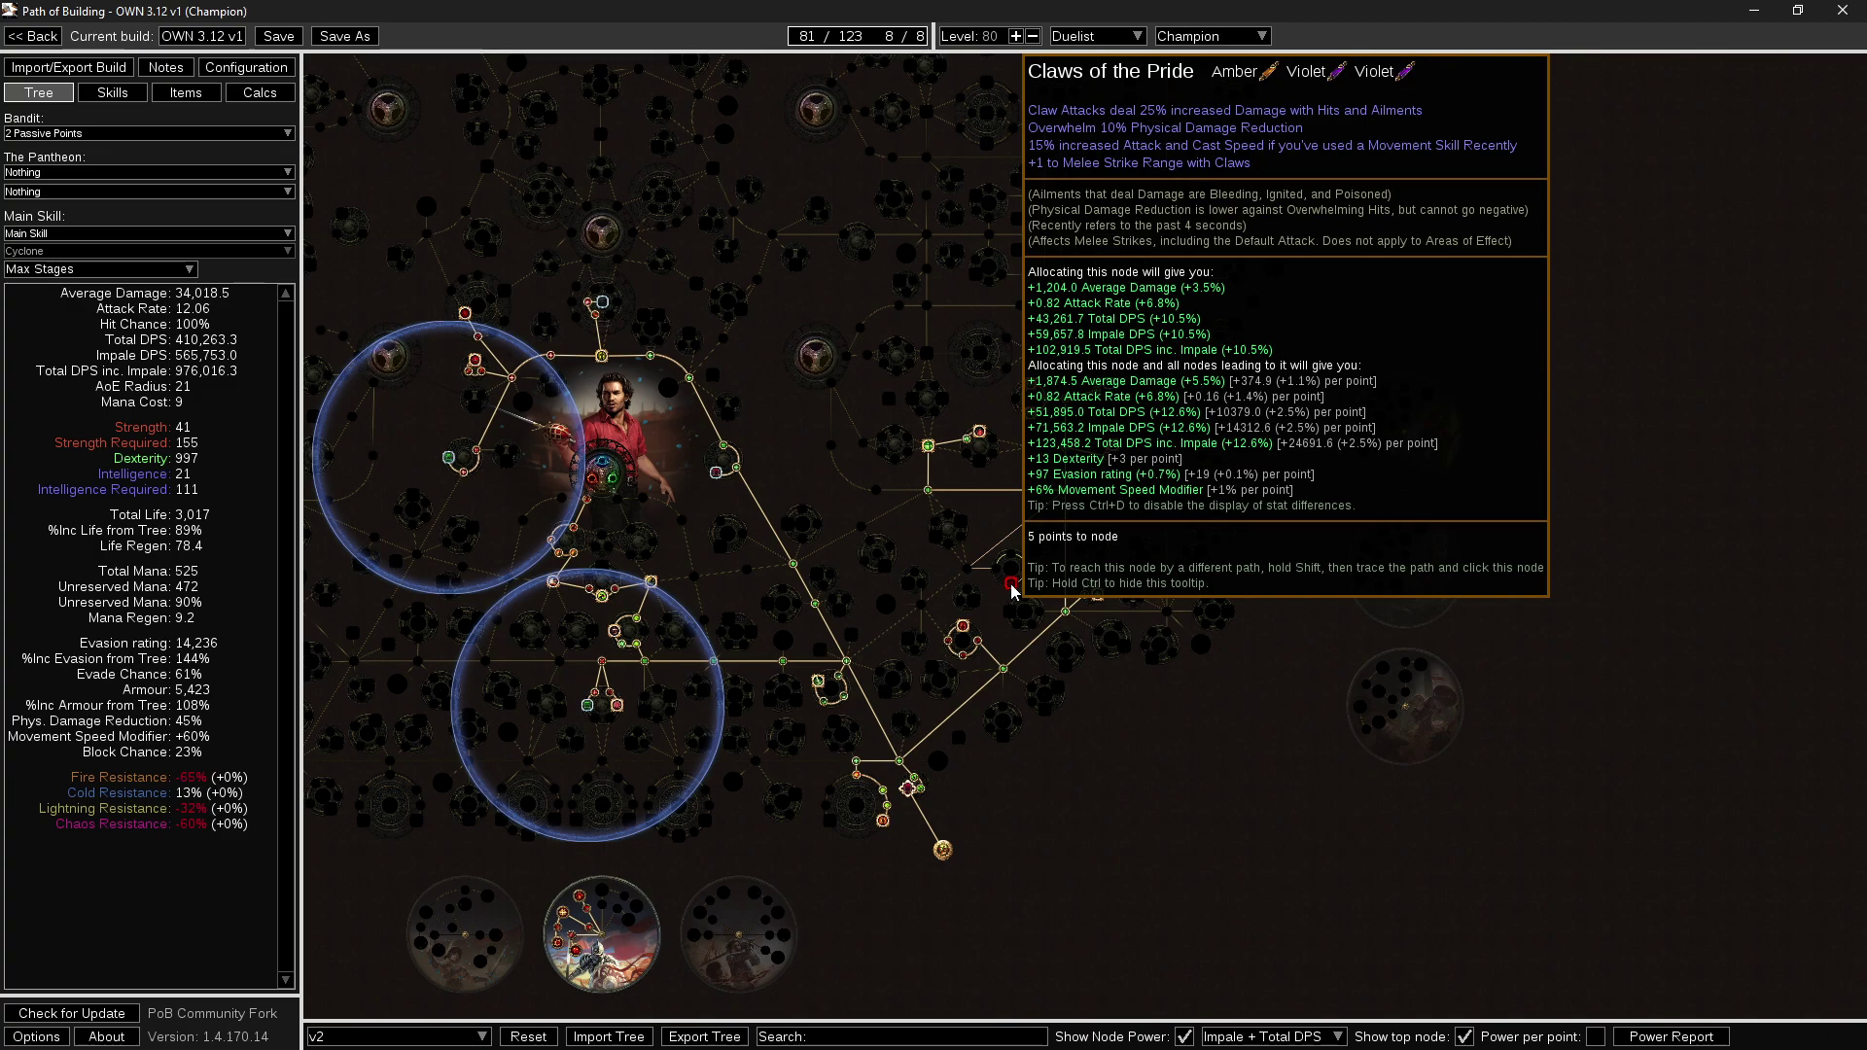
left_click_drag(1229, 604, 1230, 684)
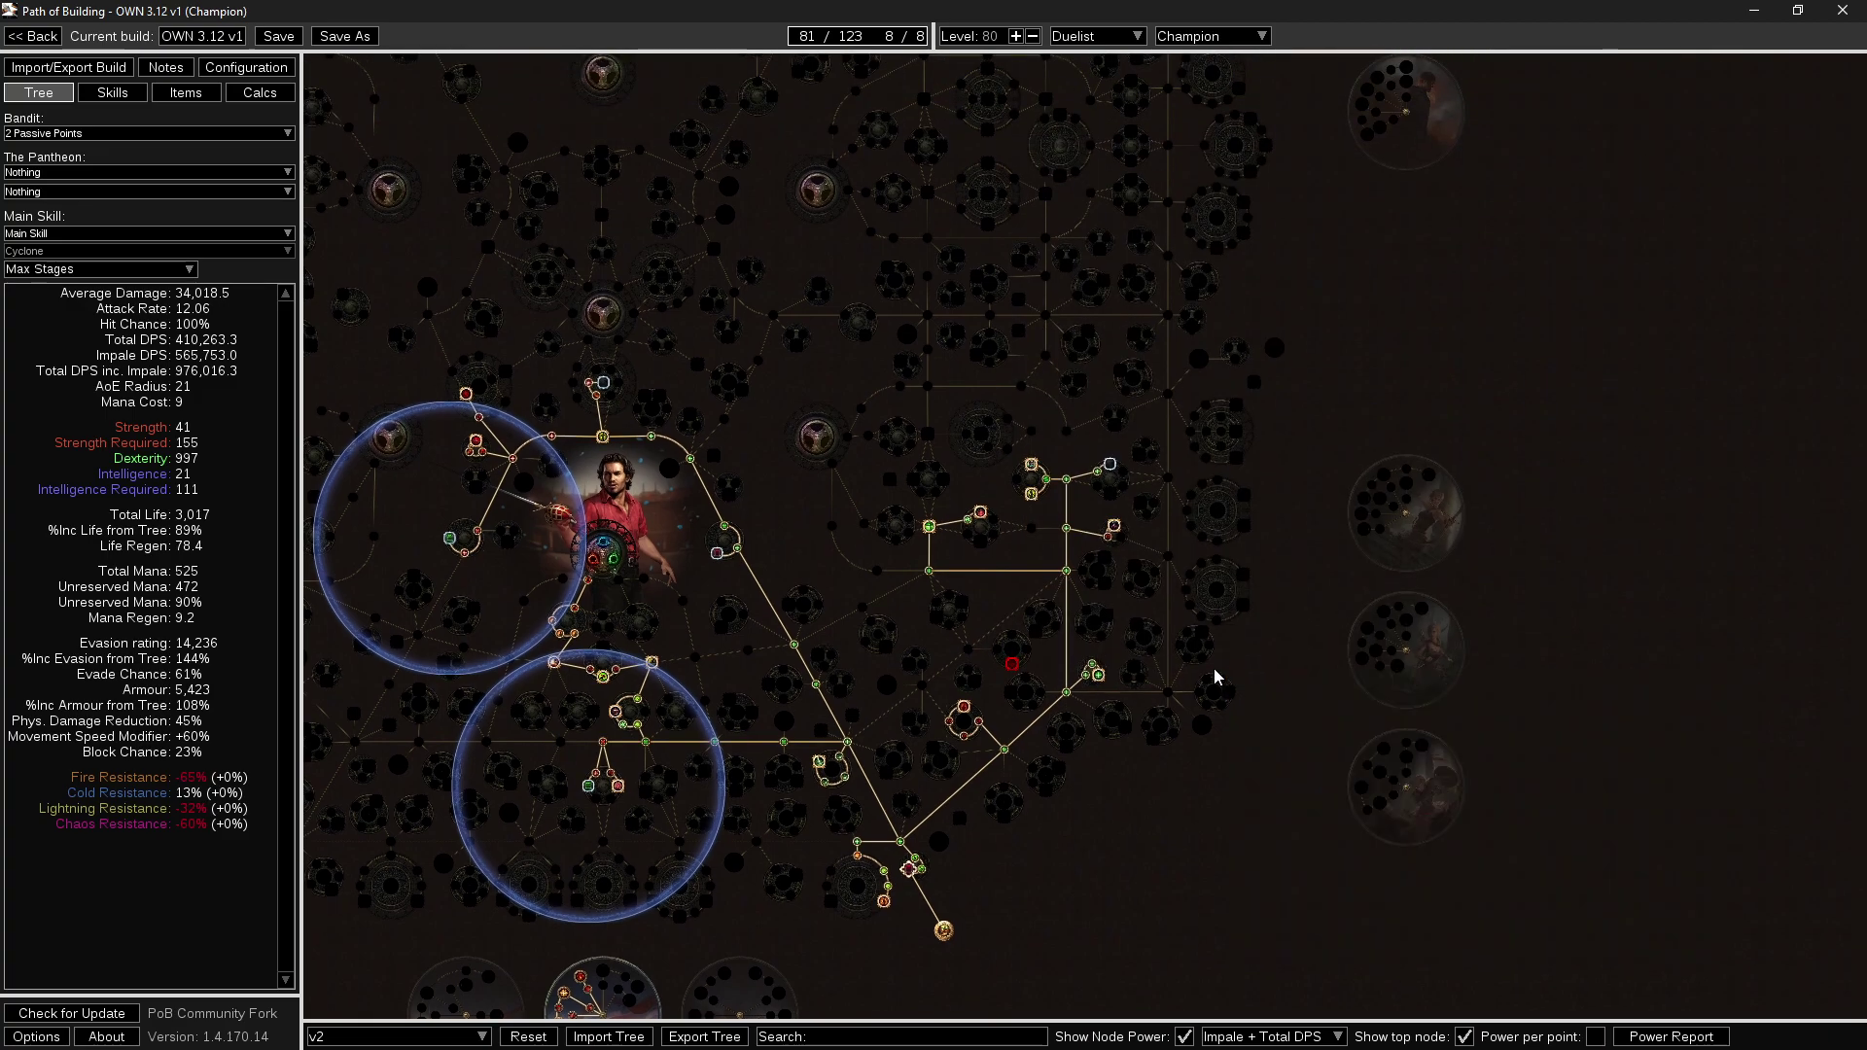
left_click_drag(1276, 703, 1568, 714)
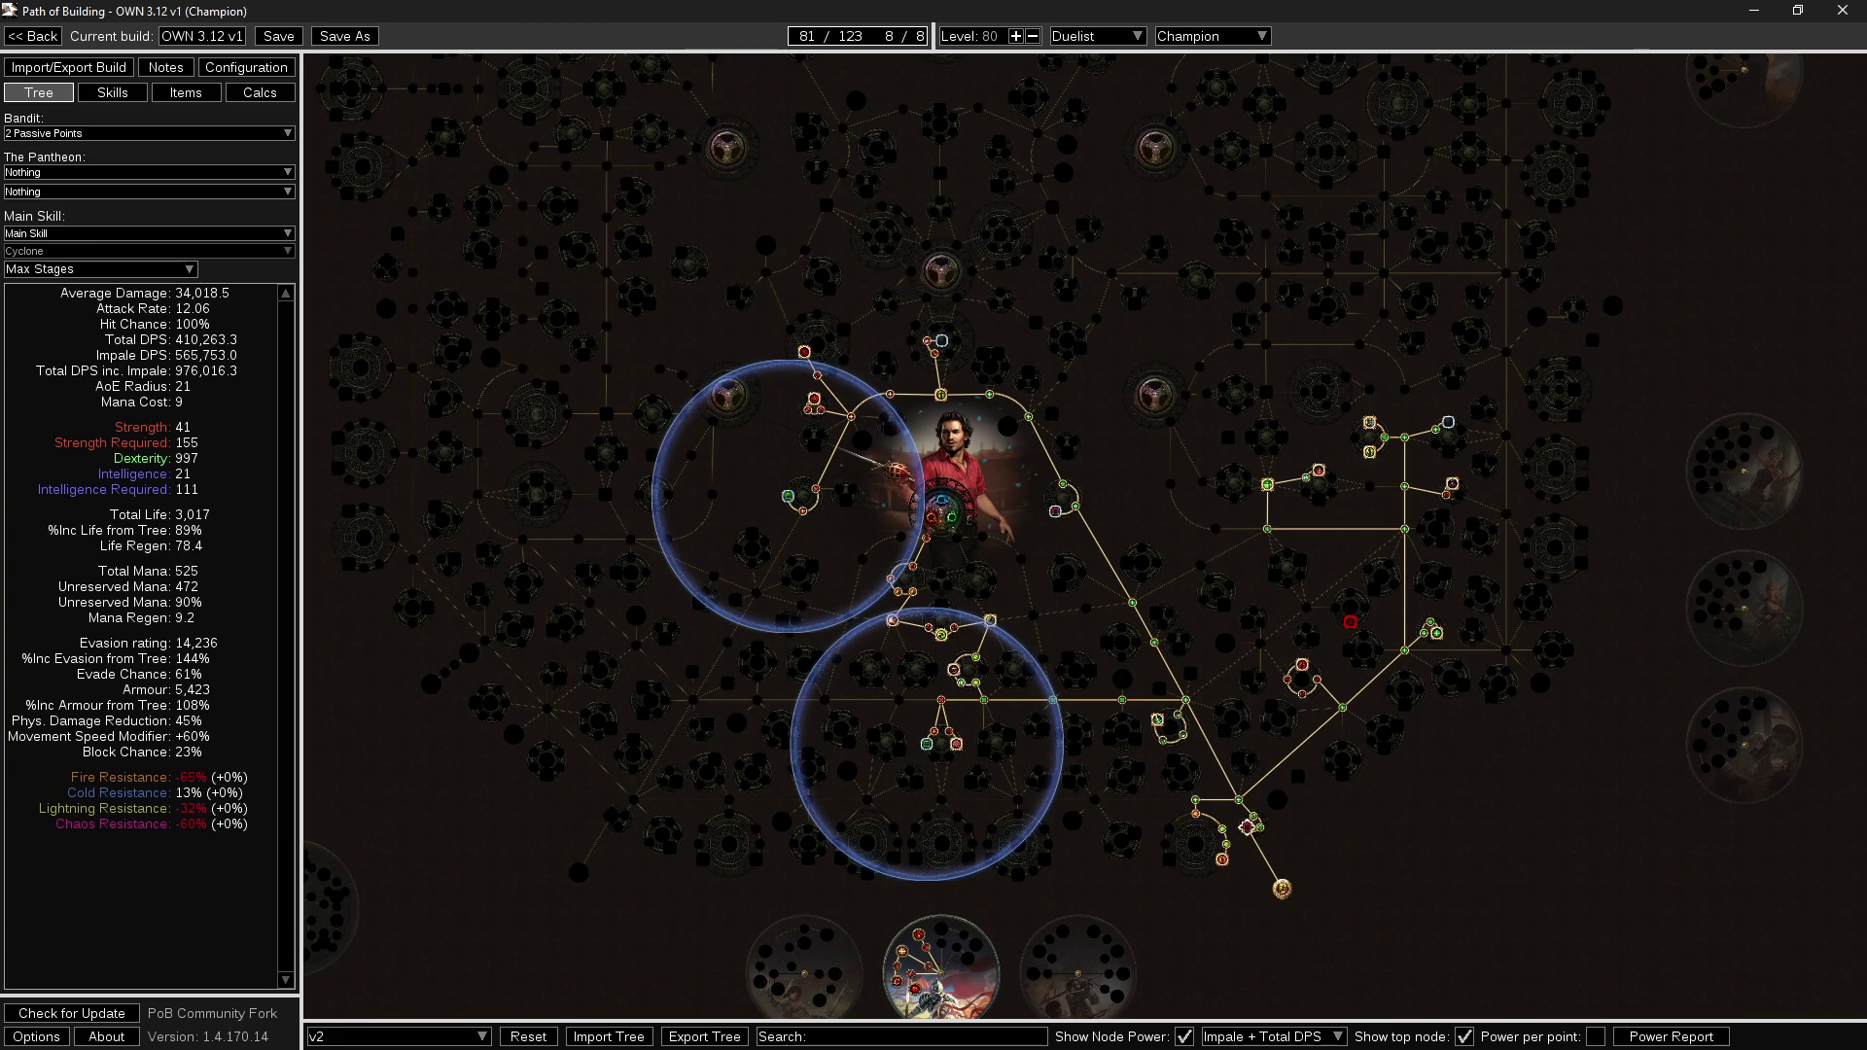